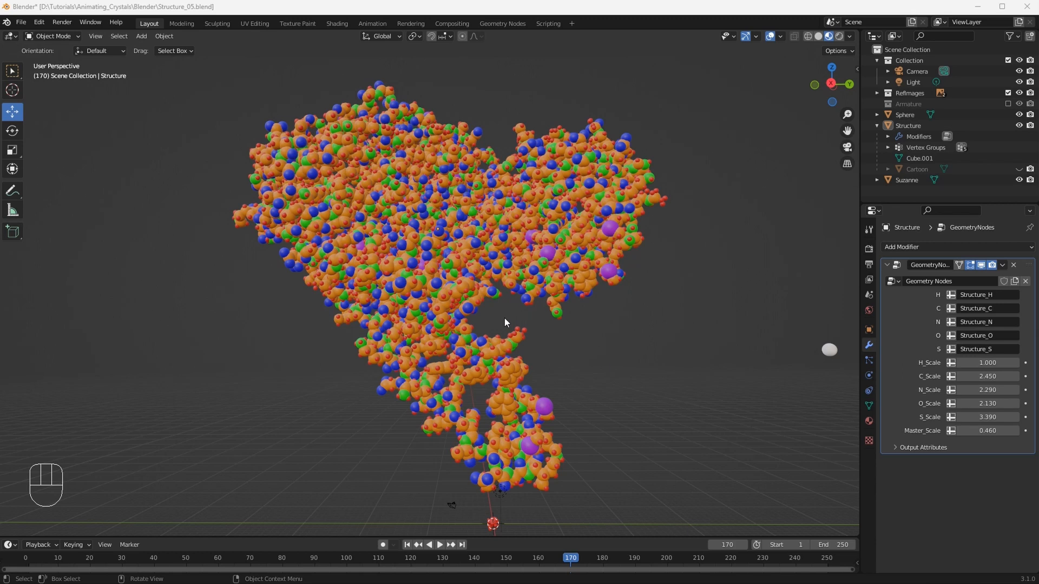
# Switch to the Geometry Nodes workspace for the Structure object and look through the available modifiers
pyautogui.click(502, 23)
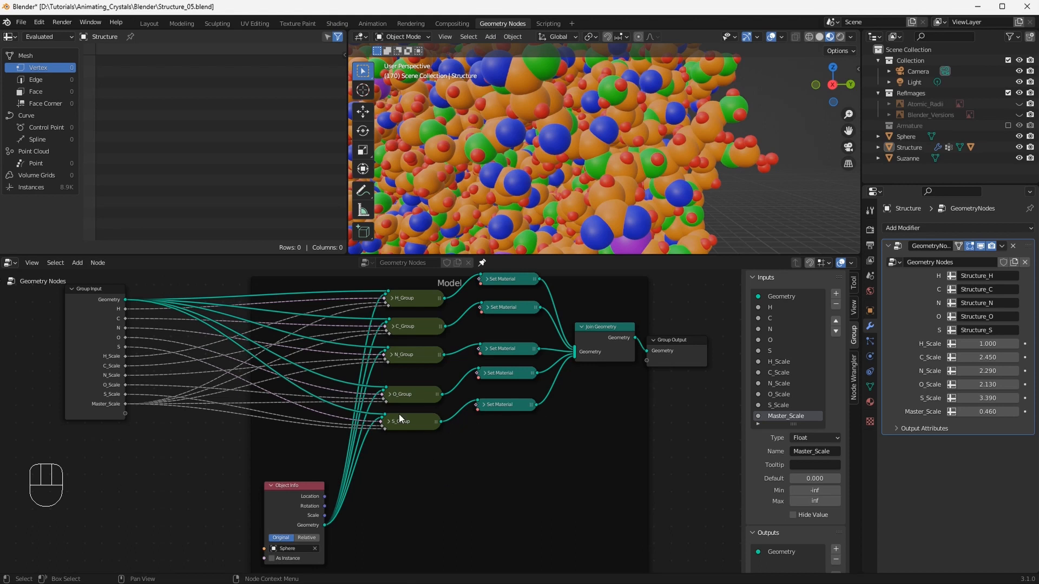
pyautogui.click(927, 229)
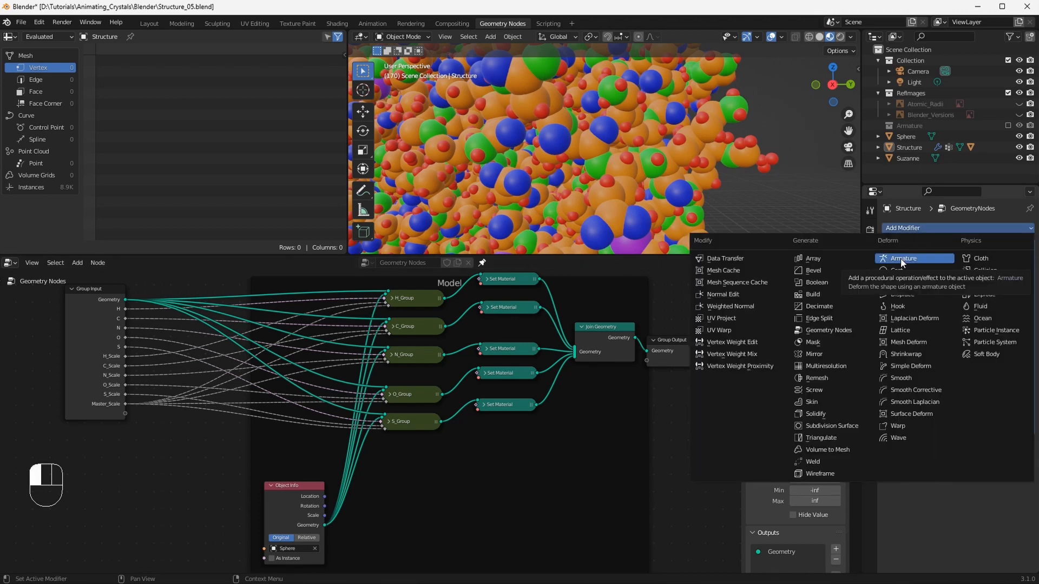
pyautogui.click(909, 230)
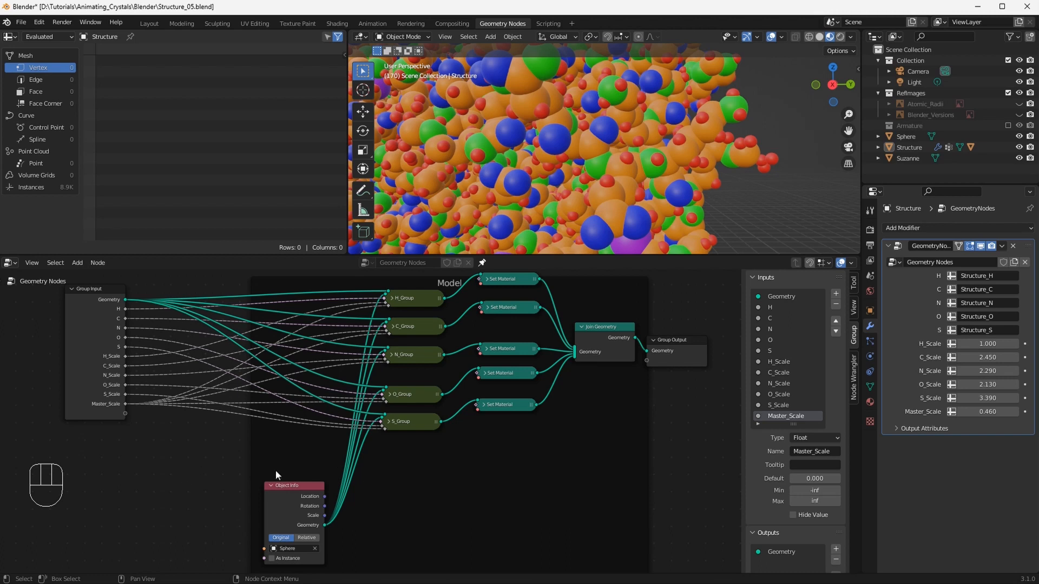
# Add a Set Position node in the empty area below the Group Input node, beside Object Info
pyautogui.moveTo(194, 478); pyautogui.dragTo(414, 468, button='middle')
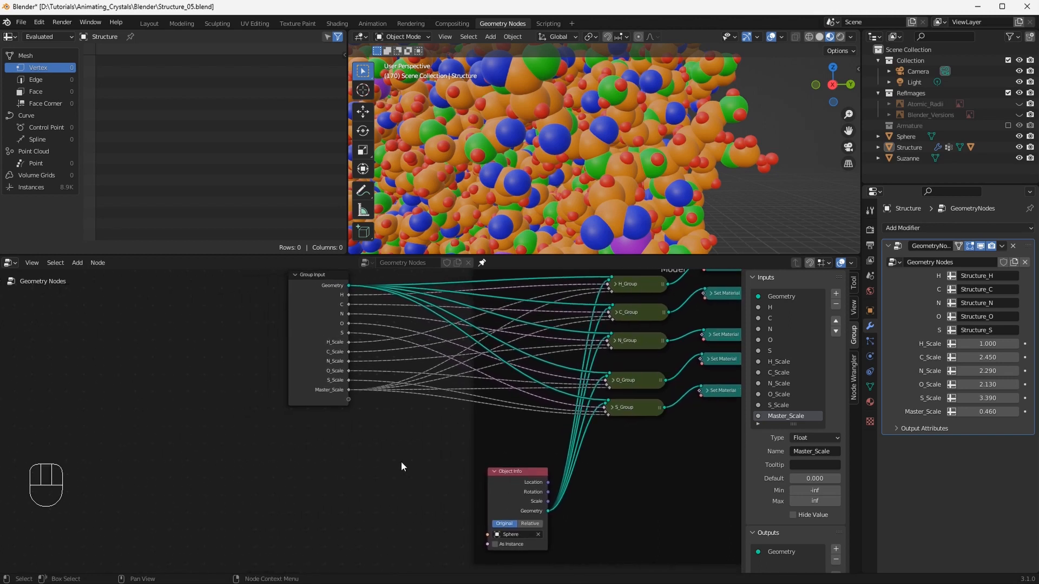
pyautogui.scroll(3, 401, 468)
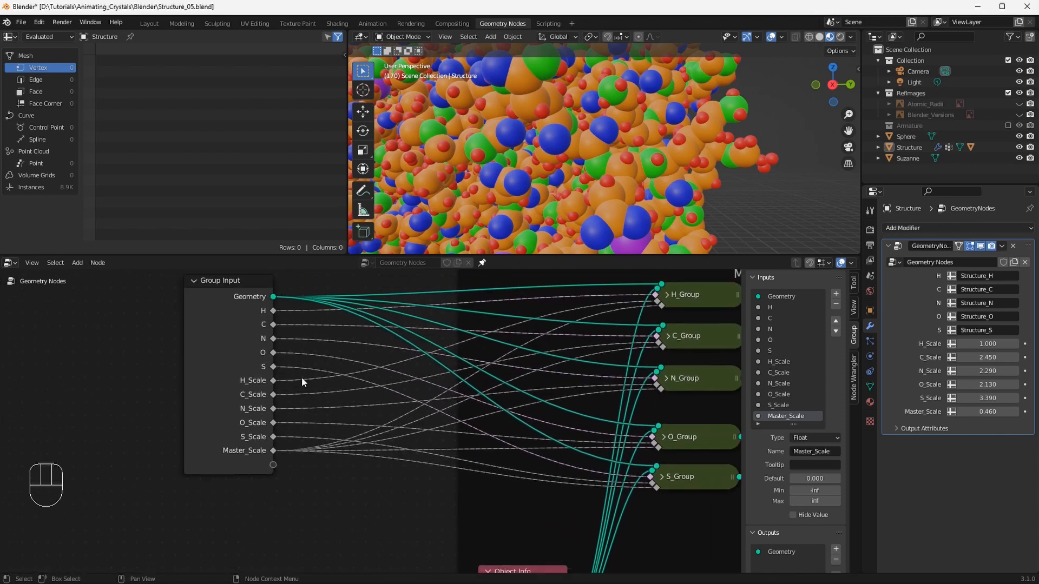
pyautogui.moveTo(301, 378); pyautogui.dragTo(394, 410, button='middle')
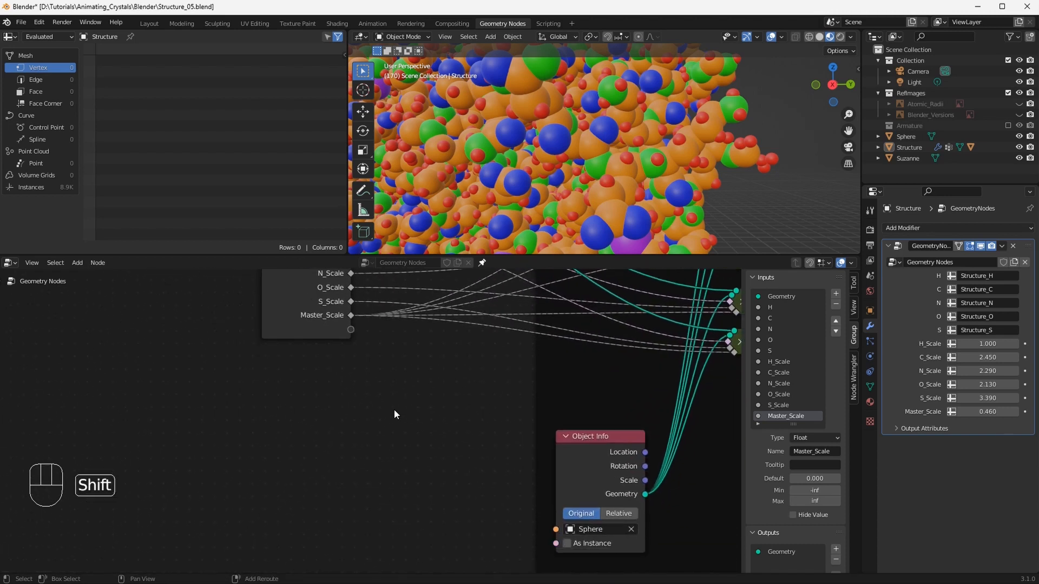
pyautogui.hotkey('shift', 'a')
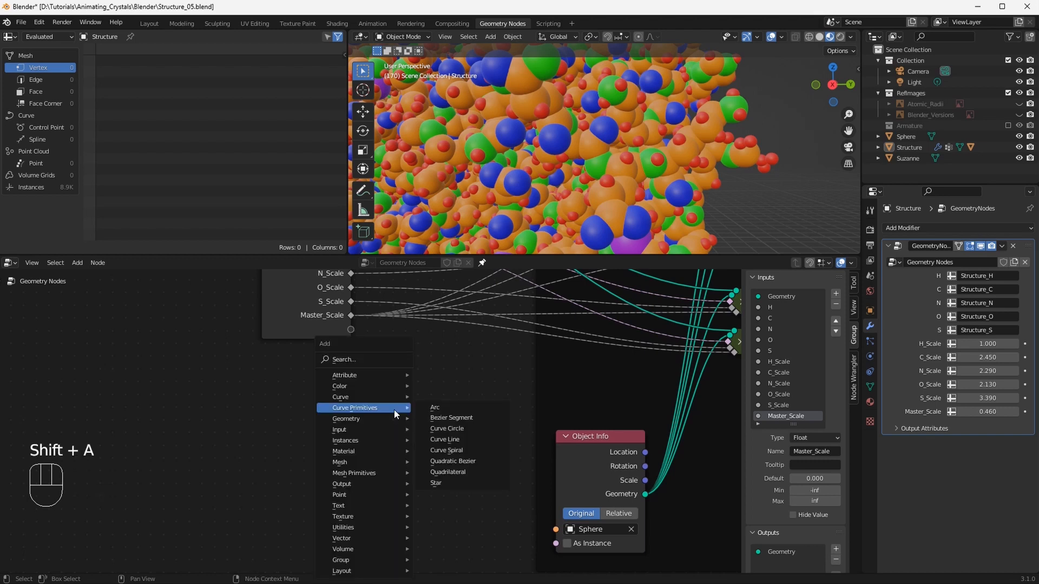
pyautogui.click(377, 358)
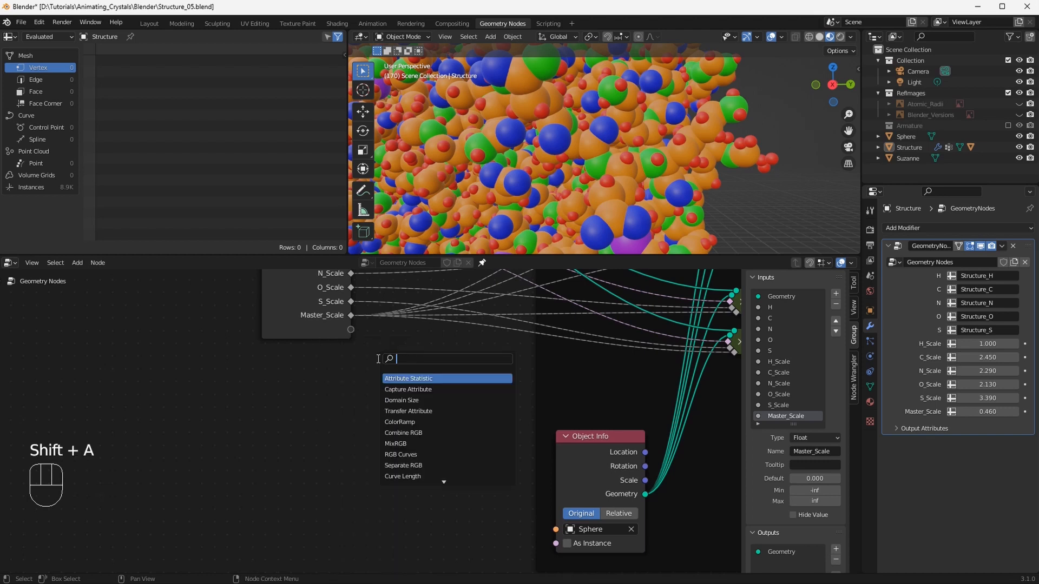
pyautogui.write('set')
pyautogui.click(411, 389)
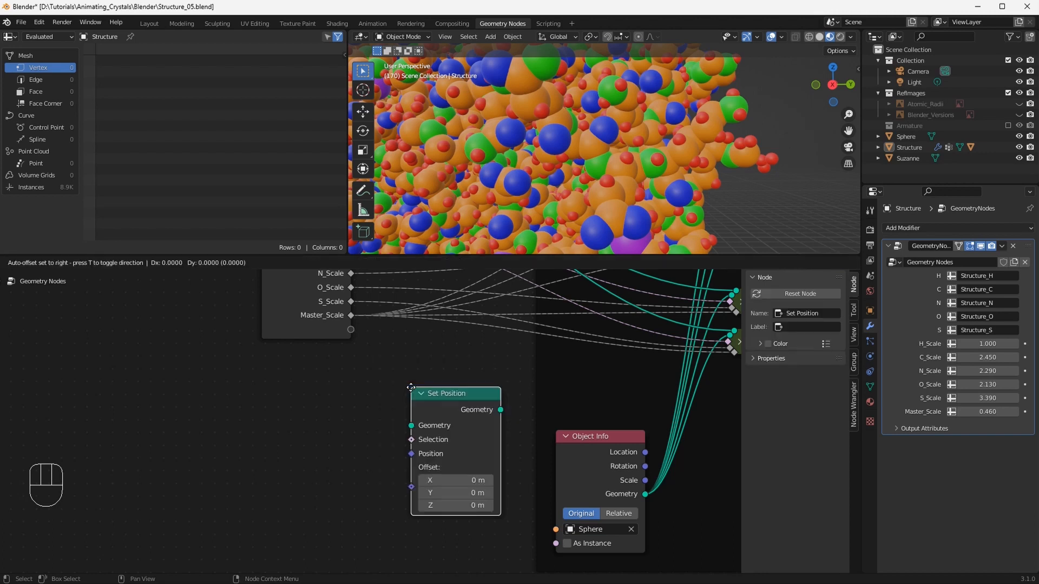
pyautogui.click(407, 355)
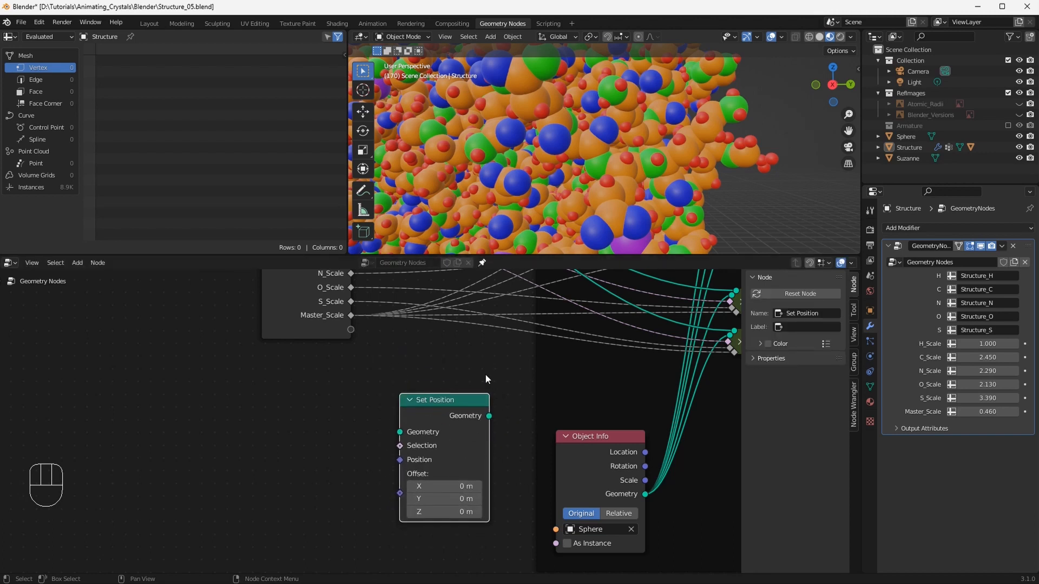
# Connect the Group Input's Geometry output to the Geometry input of the Set Position node
pyautogui.scroll(-1, 486, 374)
pyautogui.moveTo(478, 356); pyautogui.dragTo(444, 396, button='middle')
pyautogui.scroll(-2, 444, 395)
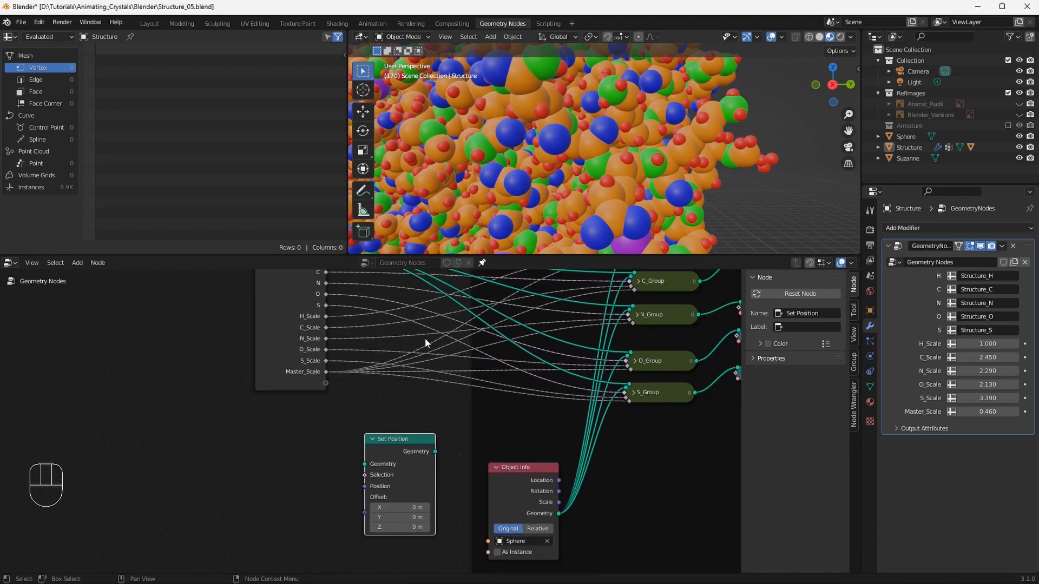
pyautogui.moveTo(425, 333); pyautogui.dragTo(431, 359, button='middle')
pyautogui.scroll(-1, 429, 358)
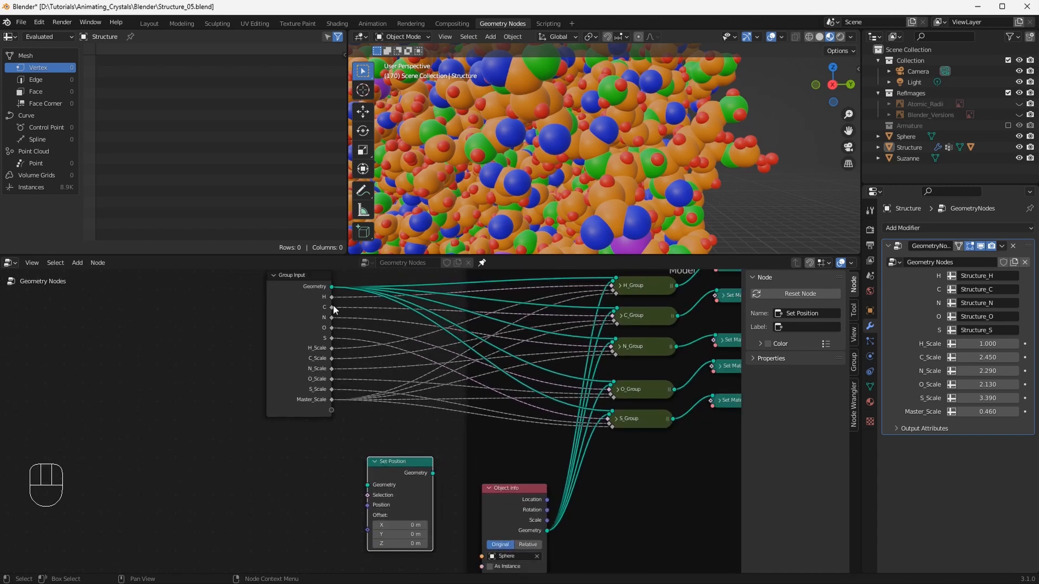
pyautogui.moveTo(332, 287); pyautogui.dragTo(368, 485)
# Add a Map Range node well before the Set Position node, leaving room for another node between them
pyautogui.moveTo(349, 511); pyautogui.dragTo(329, 431, button='middle')
pyautogui.scroll(2, 383, 489)
pyautogui.scroll(1, 329, 431)
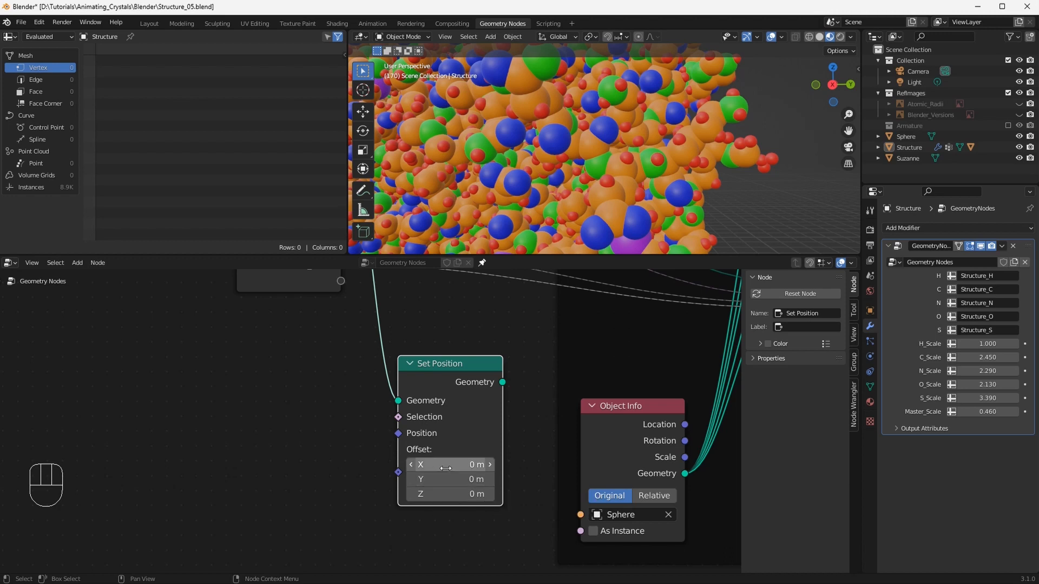
pyautogui.moveTo(291, 465); pyautogui.dragTo(366, 456, button='middle')
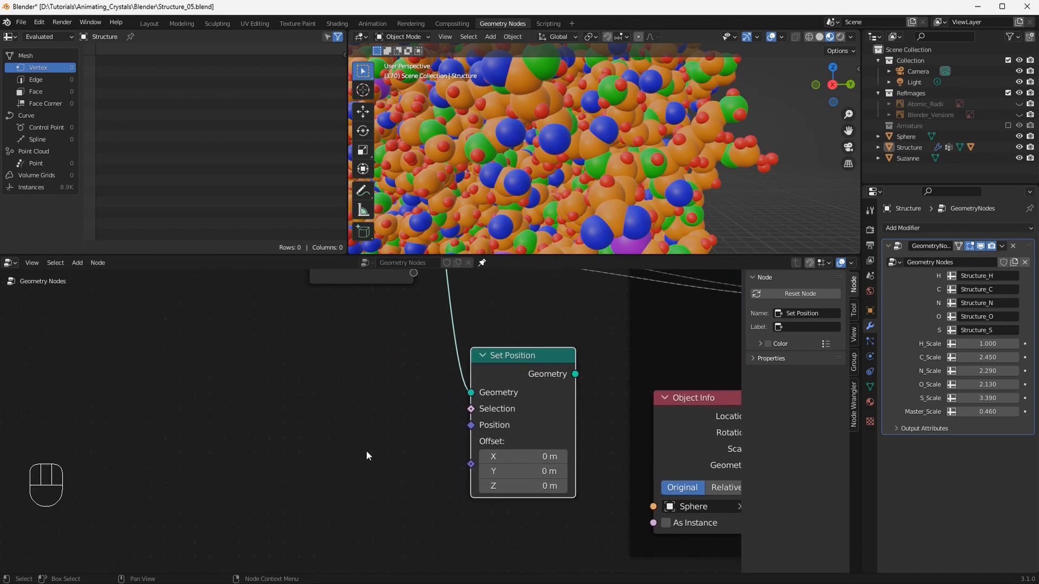
pyautogui.scroll(1, 336, 427)
pyautogui.moveTo(343, 437); pyautogui.dragTo(325, 422, button='middle')
pyautogui.hotkey('shift', 'a')
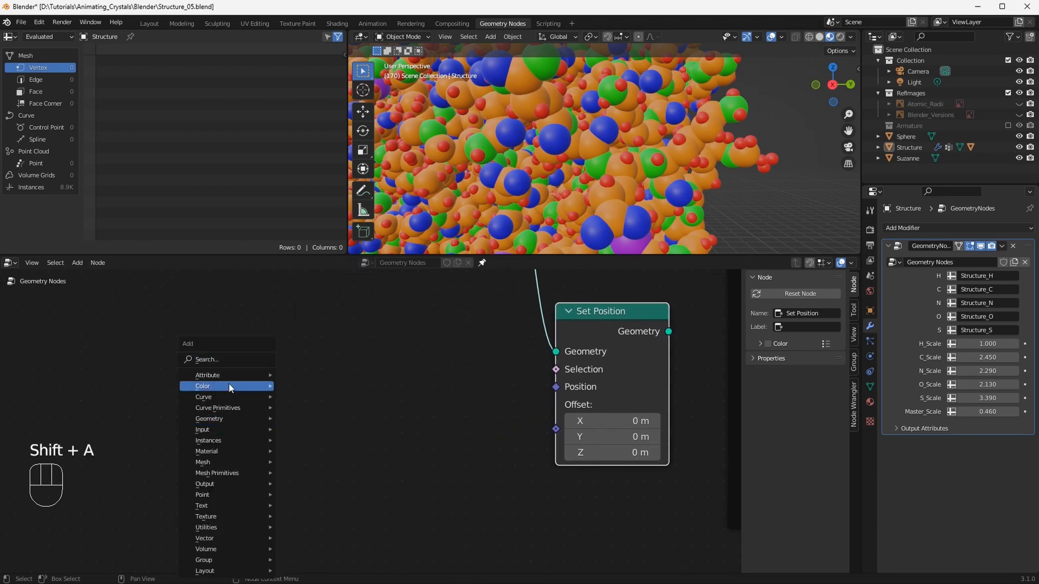
pyautogui.click(228, 362)
pyautogui.write('map')
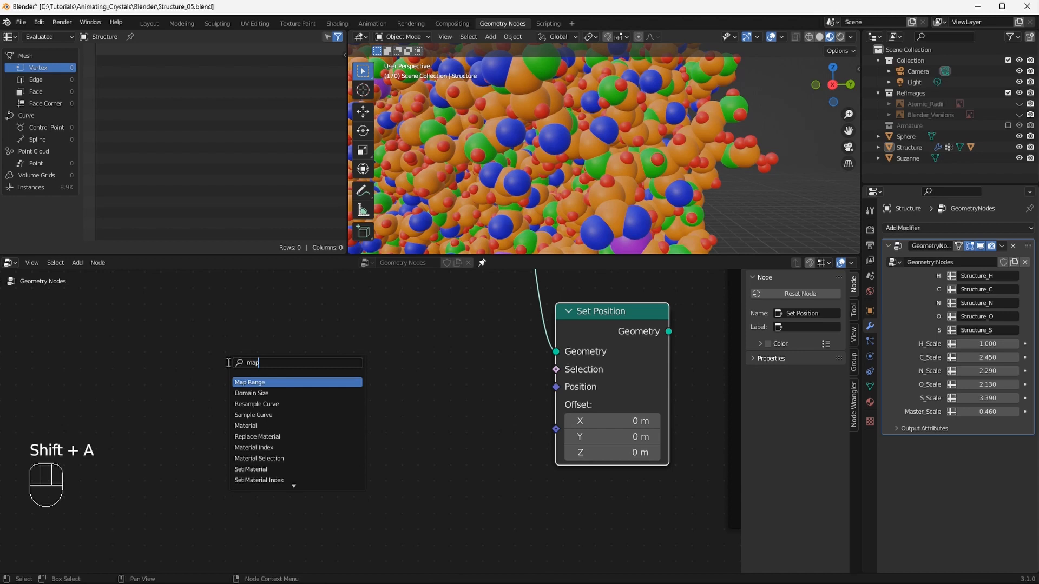
pyautogui.press('Return')
pyautogui.click(168, 350)
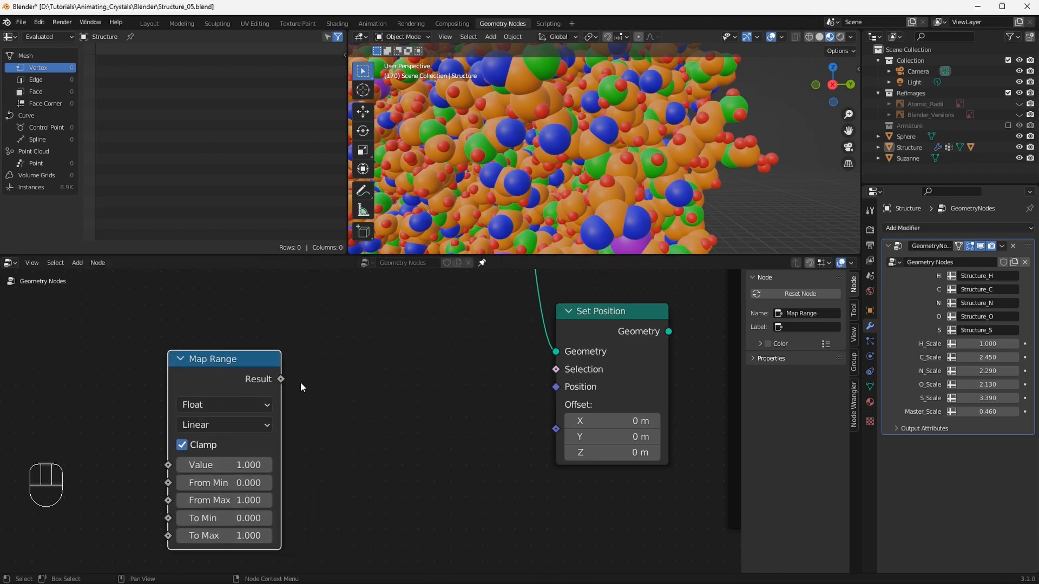
# Add a Noise Texture node between the Map Range and Set Position nodes
pyautogui.hotkey('shift', 'a')
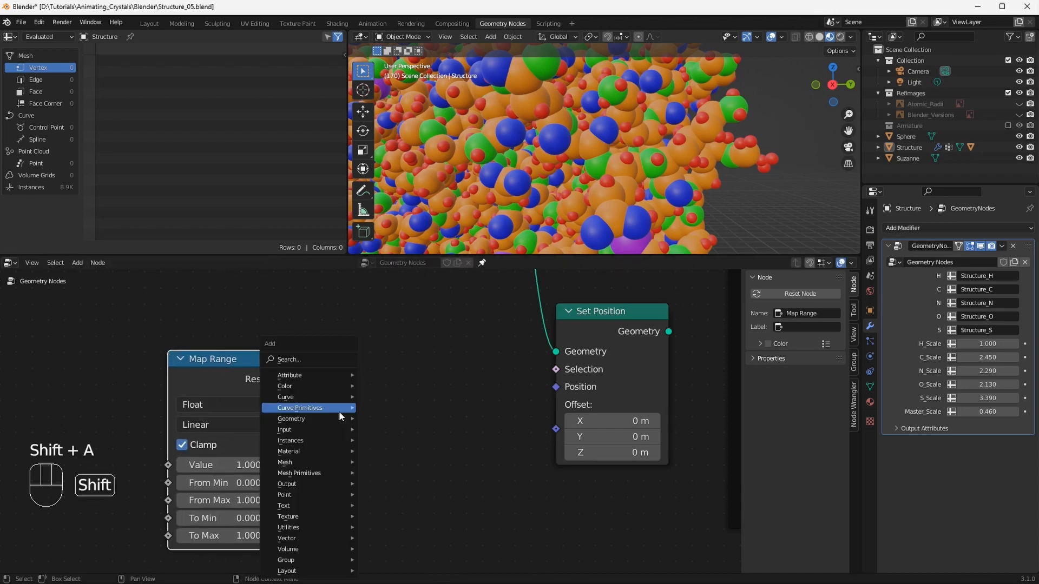
pyautogui.click(329, 361)
pyautogui.write('noise')
pyautogui.press('Down')
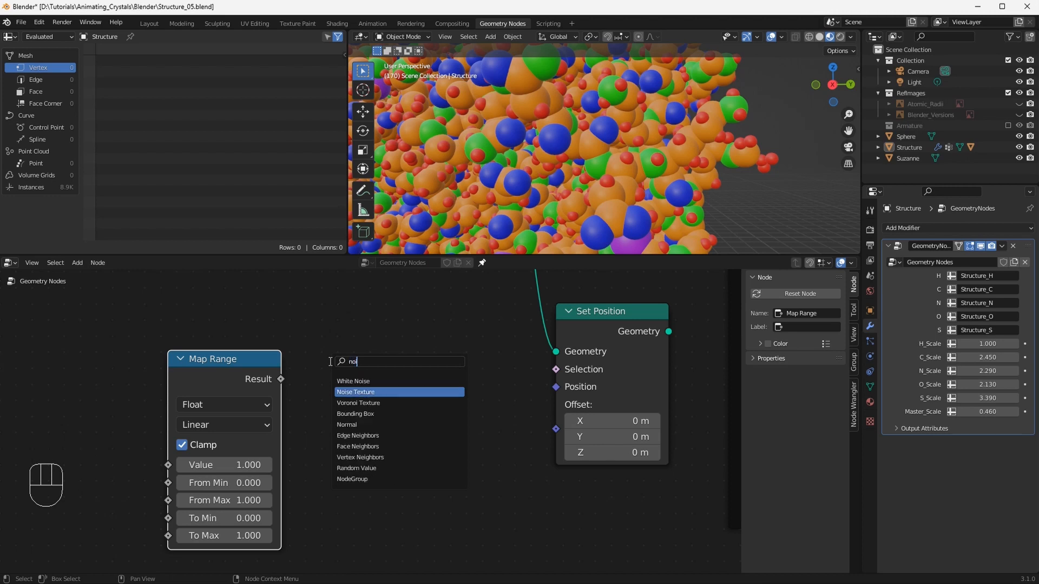
pyautogui.press('Return')
pyautogui.click(353, 364)
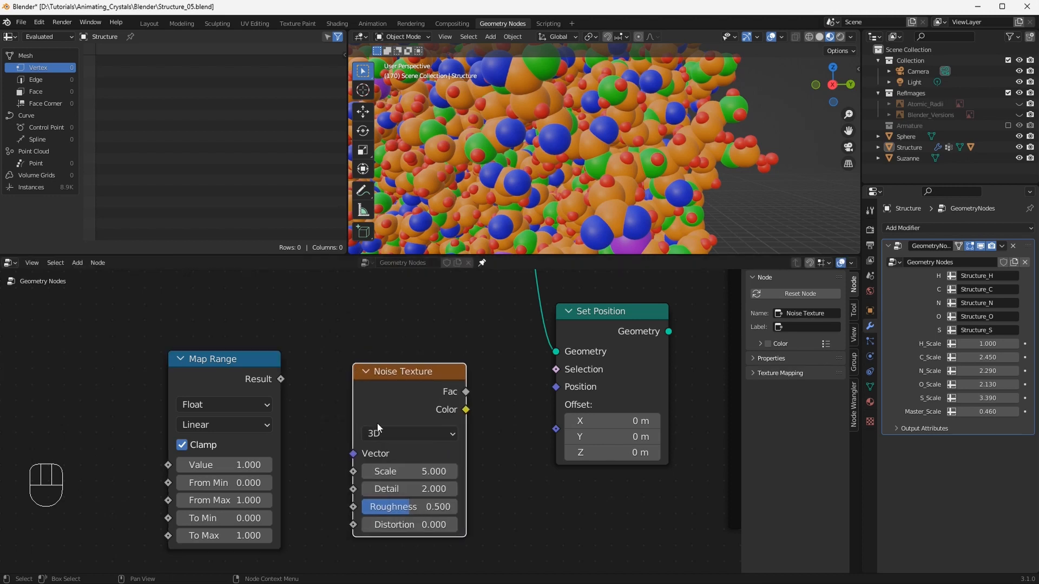
# Switch the Noise Texture to 4D and feed the Map Range Result into its W input
pyautogui.click(414, 434)
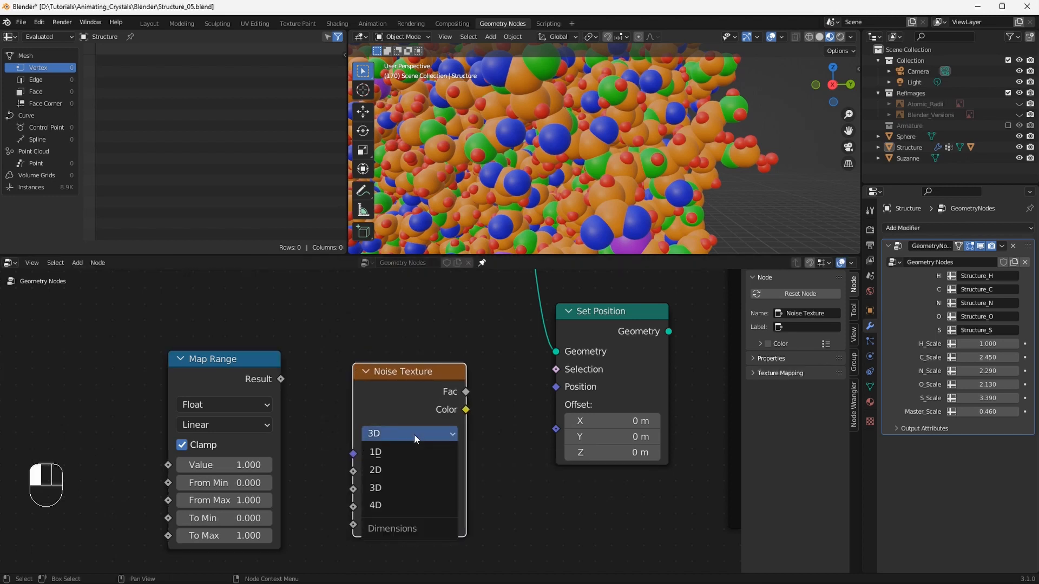
pyautogui.click(407, 501)
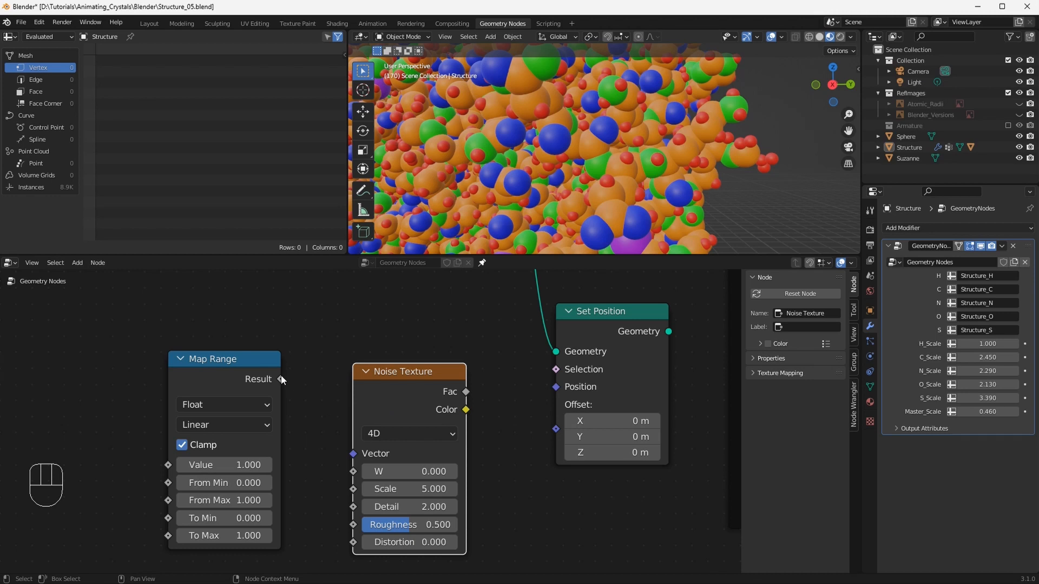
pyautogui.moveTo(281, 379); pyautogui.dragTo(352, 471)
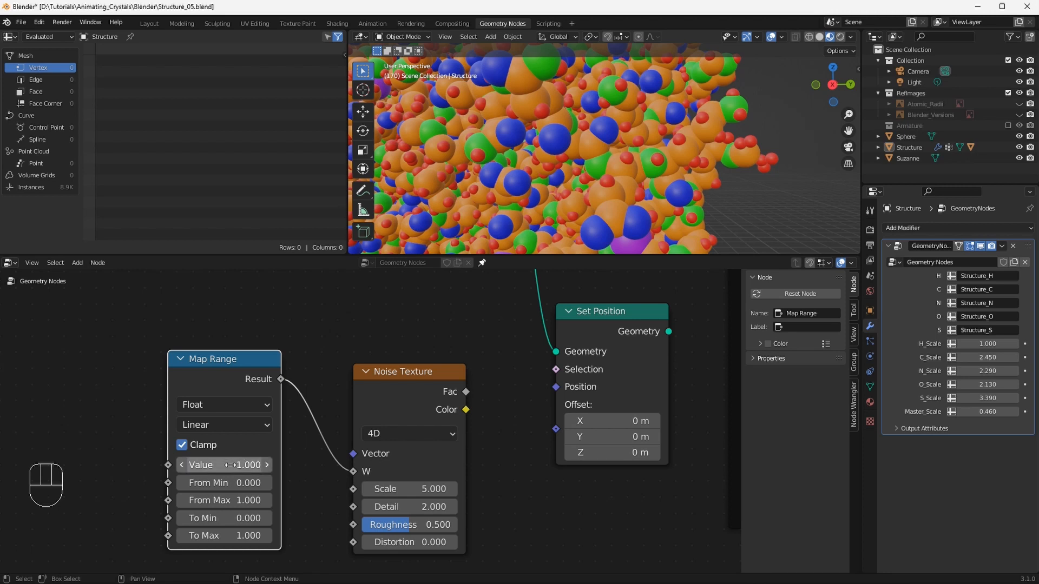
# Try setting the Map Range node's Value by hand to 5.3 and look at its keyframing options
pyautogui.moveTo(238, 459); pyautogui.dragTo(404, 461)
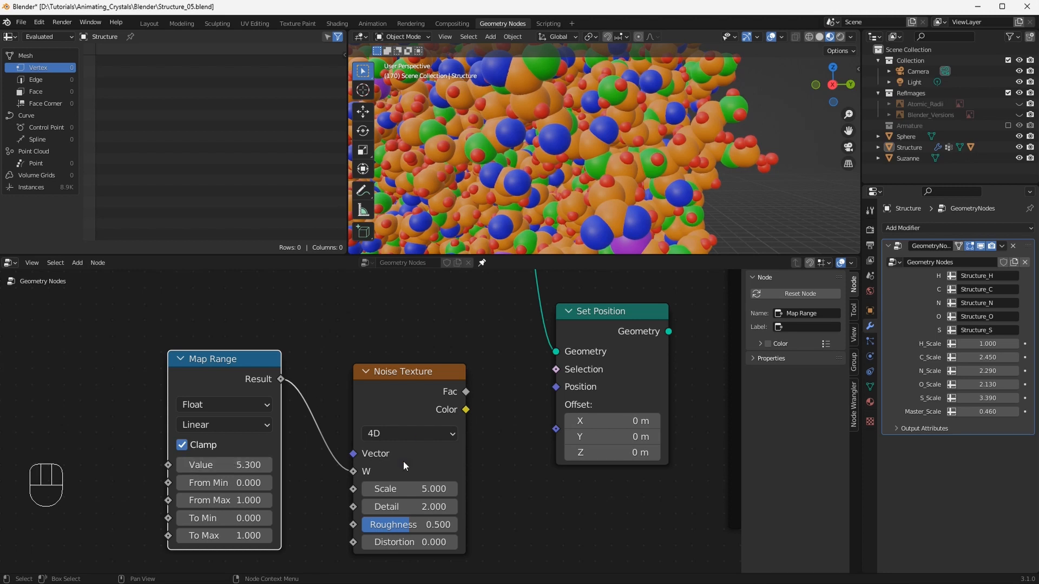
pyautogui.rightClick(216, 464)
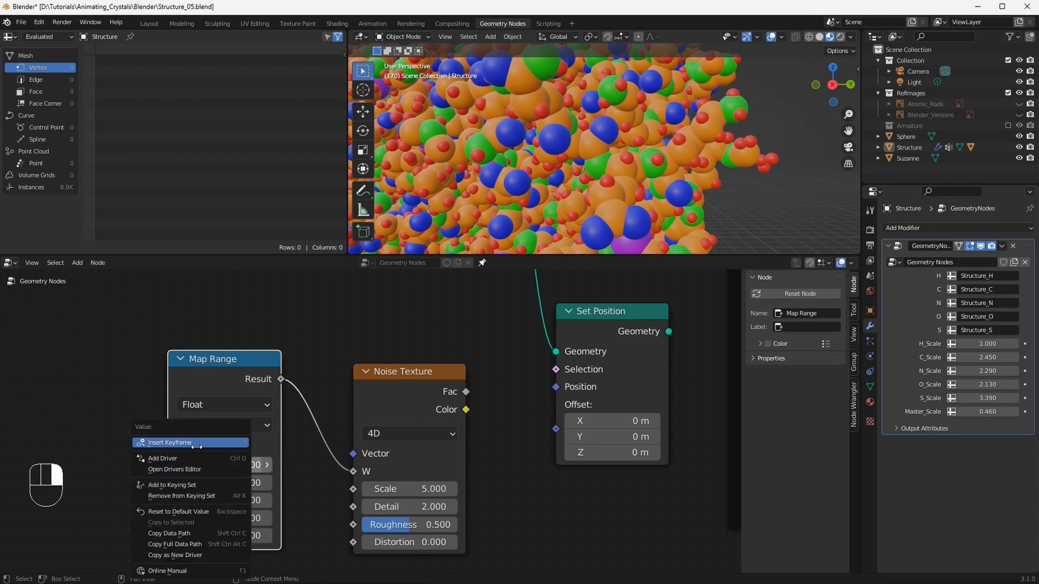
pyautogui.click(300, 459)
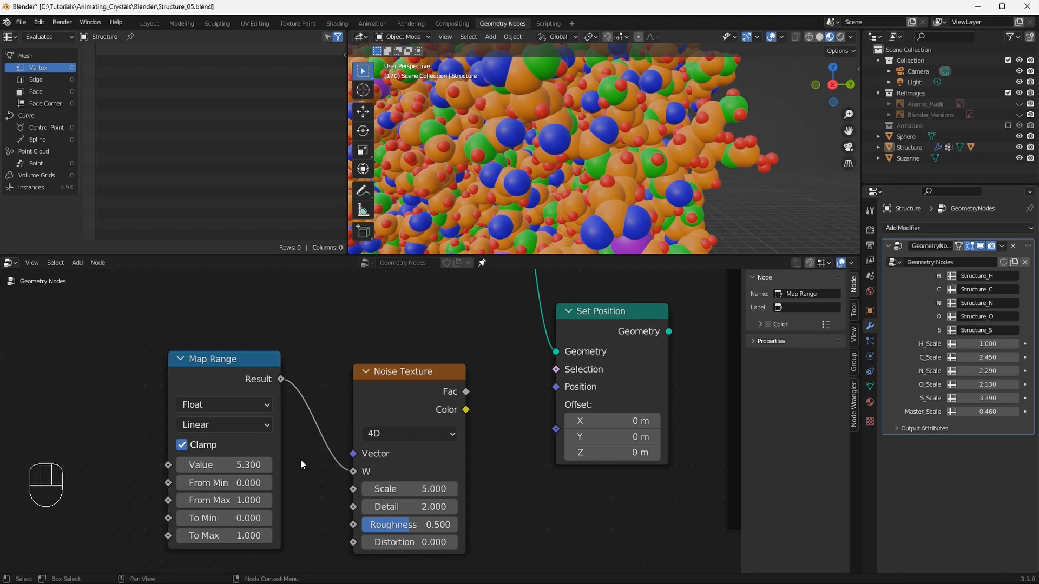
# Drive the Map Range node's Value with the expression #frame and play the animation briefly to check it
pyautogui.click(218, 465)
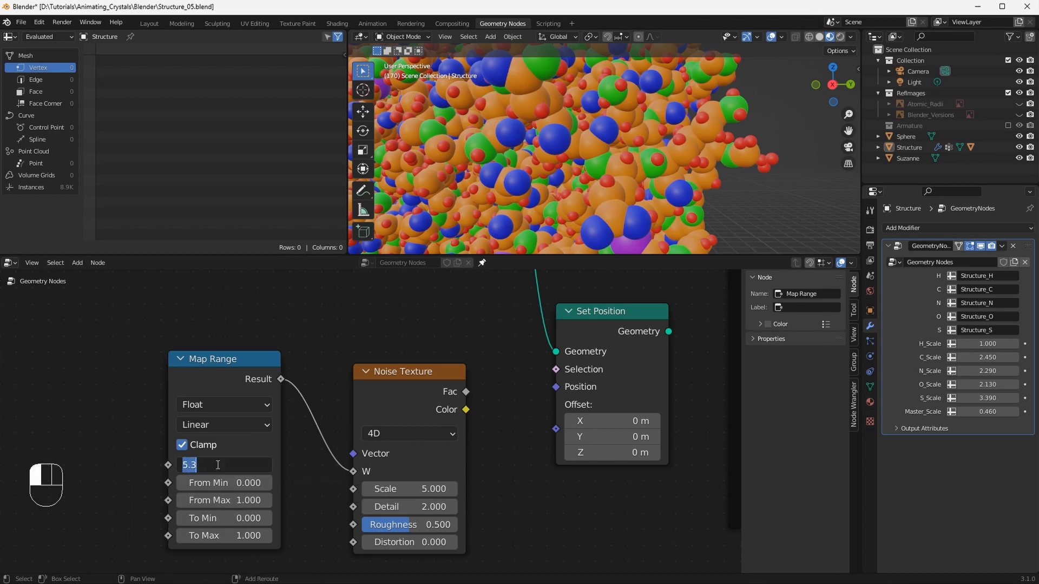
pyautogui.write('#frame')
pyautogui.press('Return')
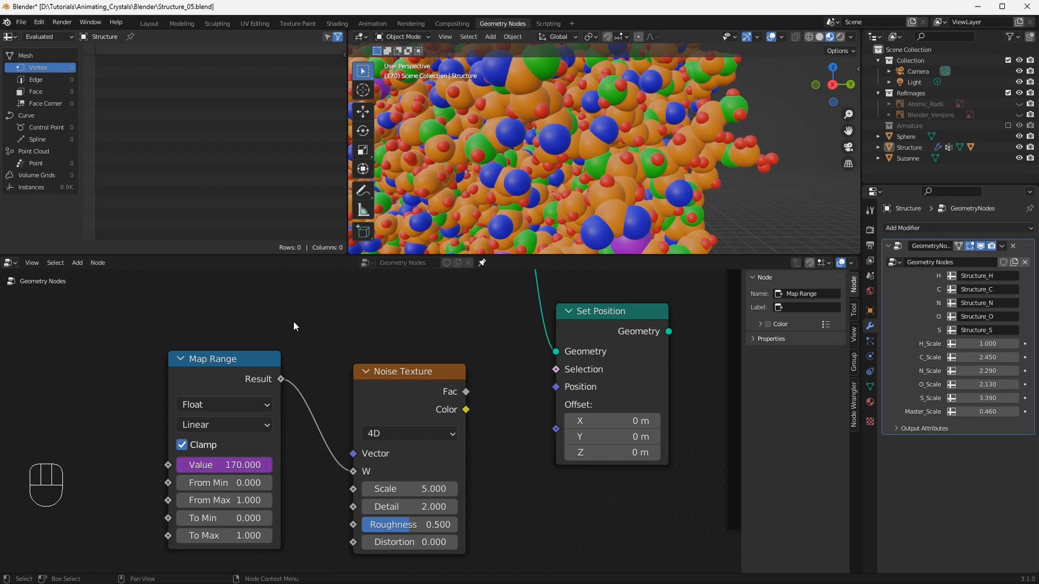
pyautogui.press('space')
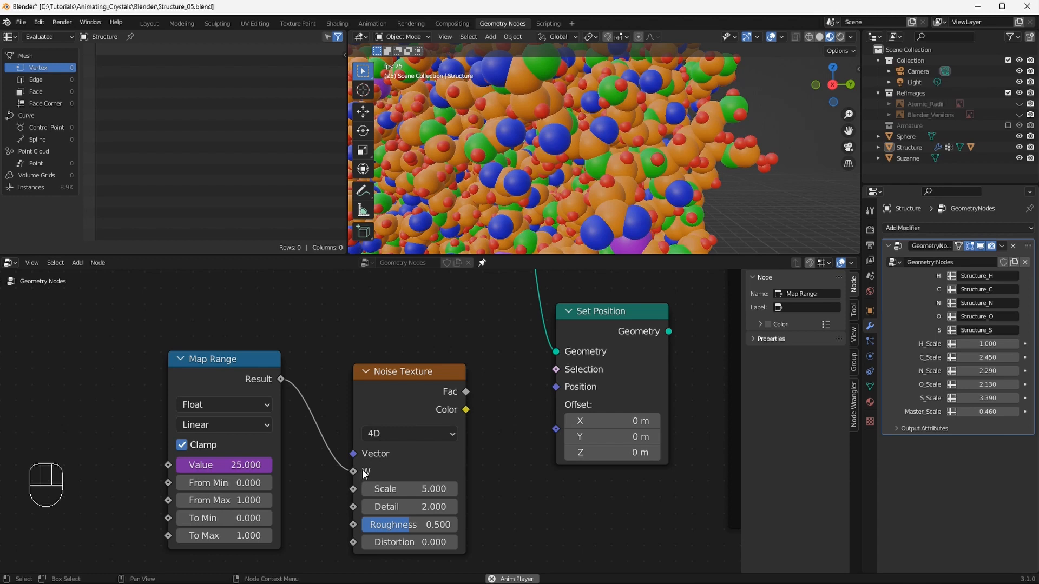
pyautogui.press('space')
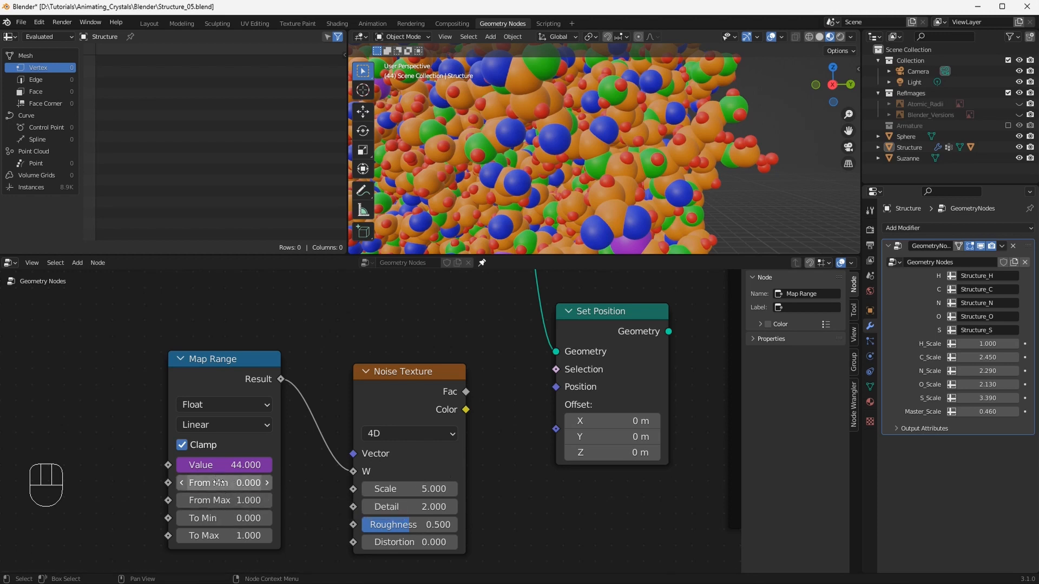
# Set the Map Range node's From Max to 500 and To Max to 6
pyautogui.click(225, 498)
pyautogui.write('500')
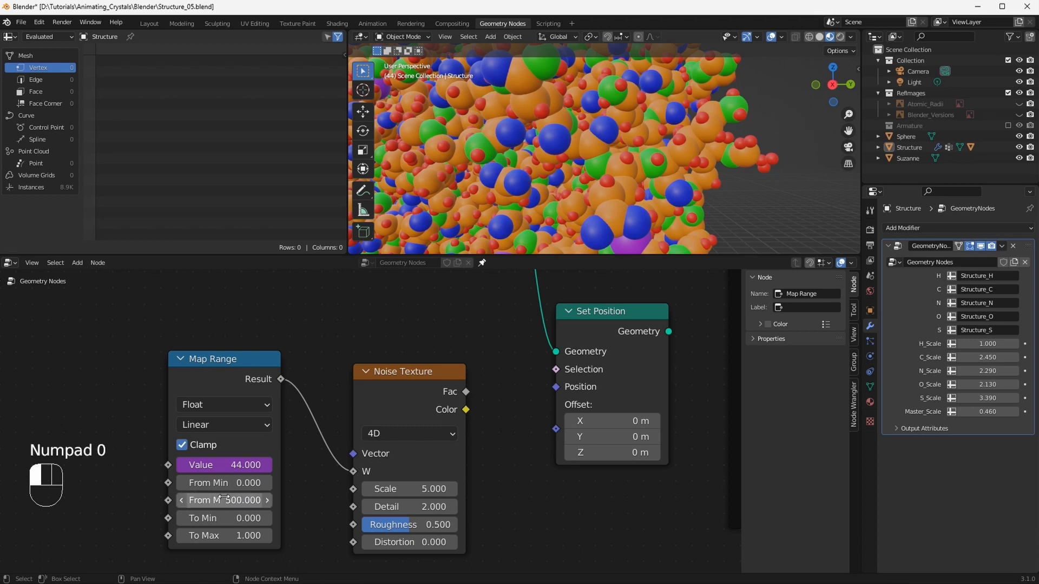
pyautogui.press('Return')
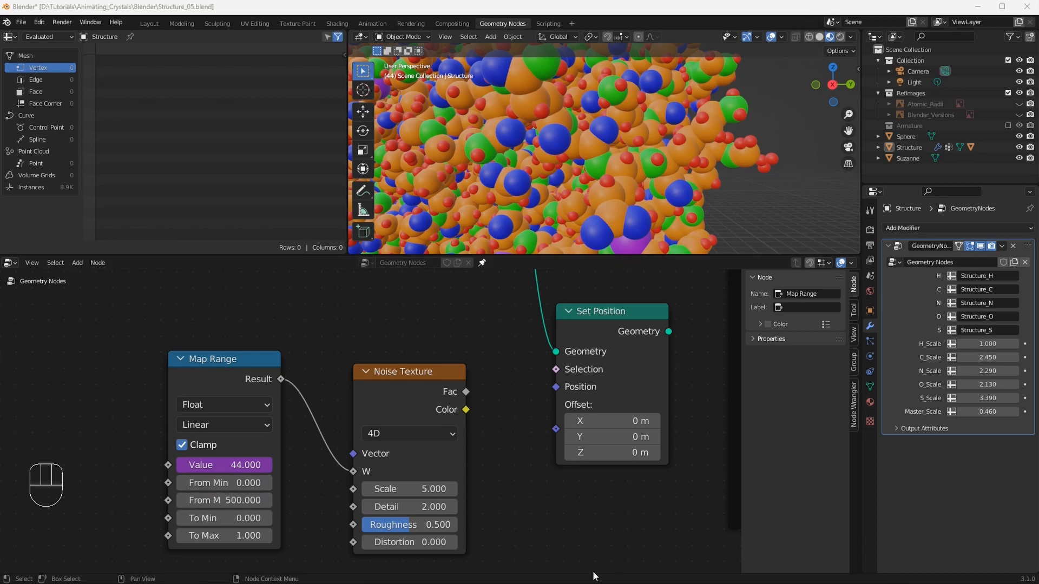
pyautogui.click(239, 535)
pyautogui.write('6')
pyautogui.press('Return')
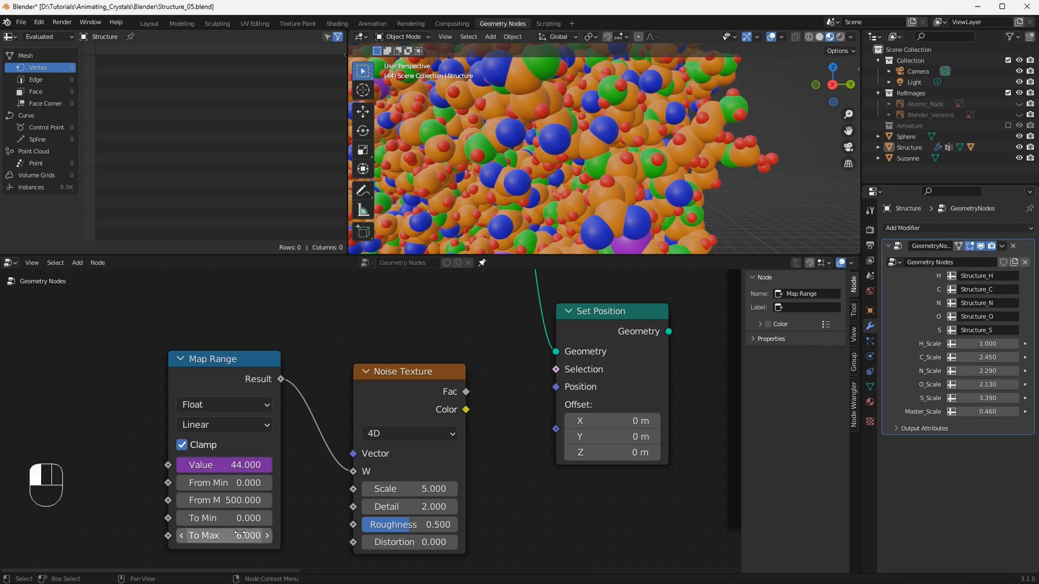
# Set the Noise Texture's Scale to 3, Detail to 1.5, Roughness to 0.1 and Distortion to 3, and feed its Color into Set Position's Offset
pyautogui.click(407, 490)
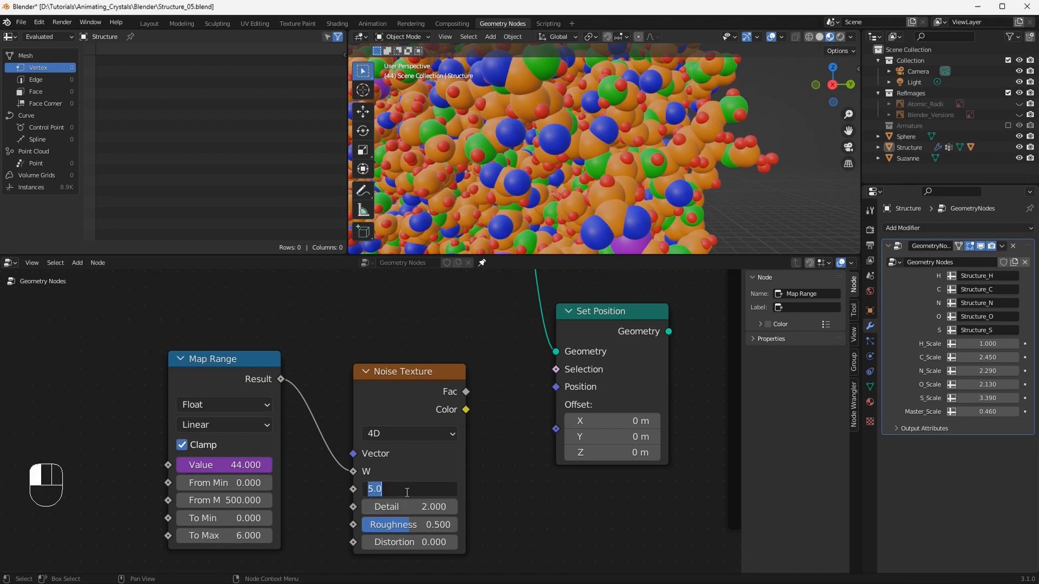
pyautogui.write('3')
pyautogui.press('Tab')
pyautogui.write('1.5')
pyautogui.press('Tab')
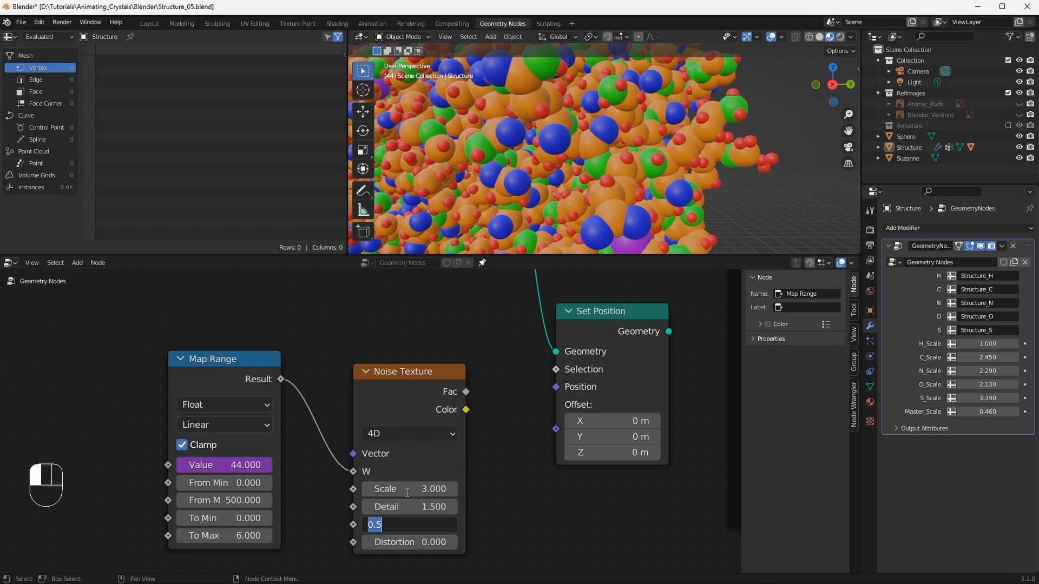
pyautogui.write('0.1')
pyautogui.press('Tab')
pyautogui.write('3')
pyautogui.press('Return')
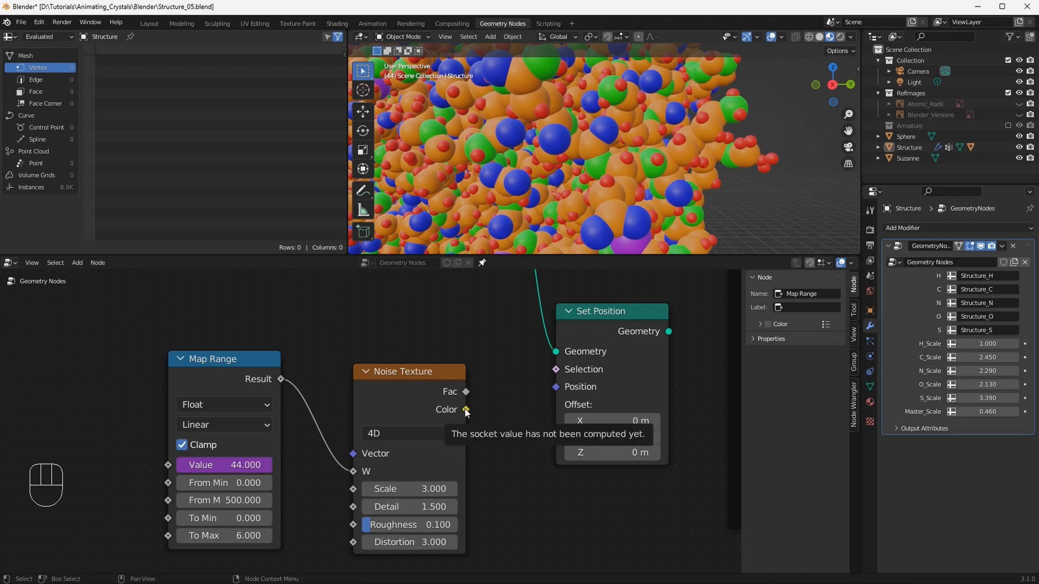
pyautogui.moveTo(466, 410); pyautogui.dragTo(556, 428)
# Expand the S_Group node and feed the Set Position Geometry output into its Points input
pyautogui.moveTo(703, 332); pyautogui.dragTo(299, 460, button='middle')
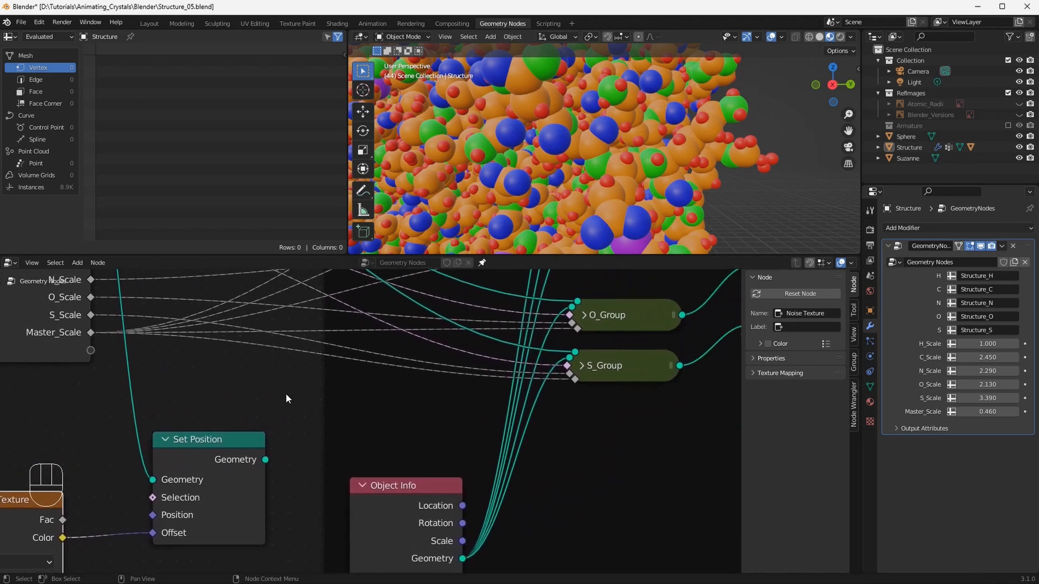
pyautogui.moveTo(290, 413); pyautogui.dragTo(264, 443, button='middle')
pyautogui.moveTo(124, 370); pyautogui.dragTo(186, 387, button='middle')
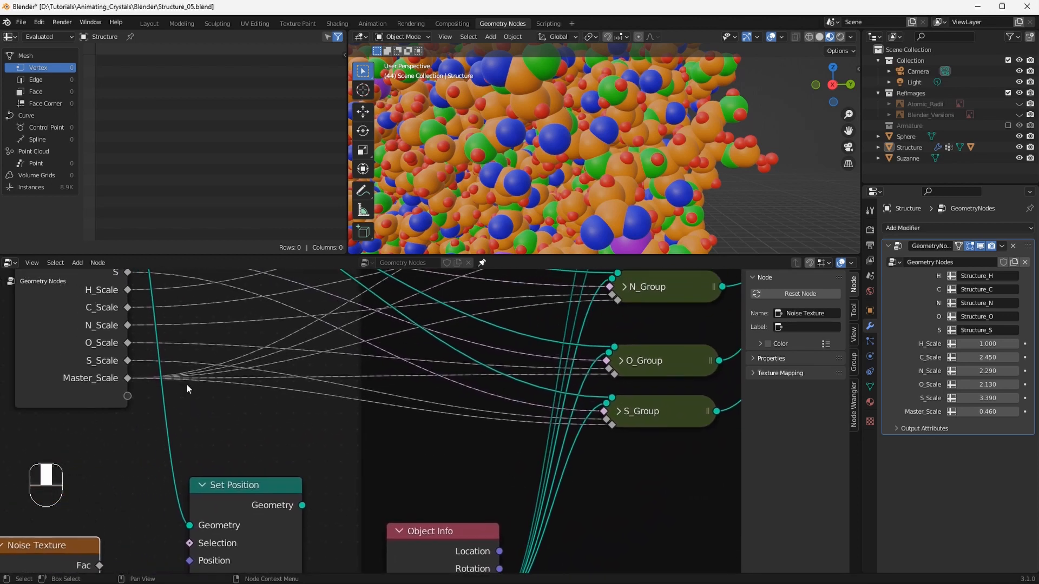
pyautogui.scroll(-2, 185, 387)
pyautogui.scroll(-3, 271, 341)
pyautogui.moveTo(290, 343); pyautogui.dragTo(260, 377, button='middle')
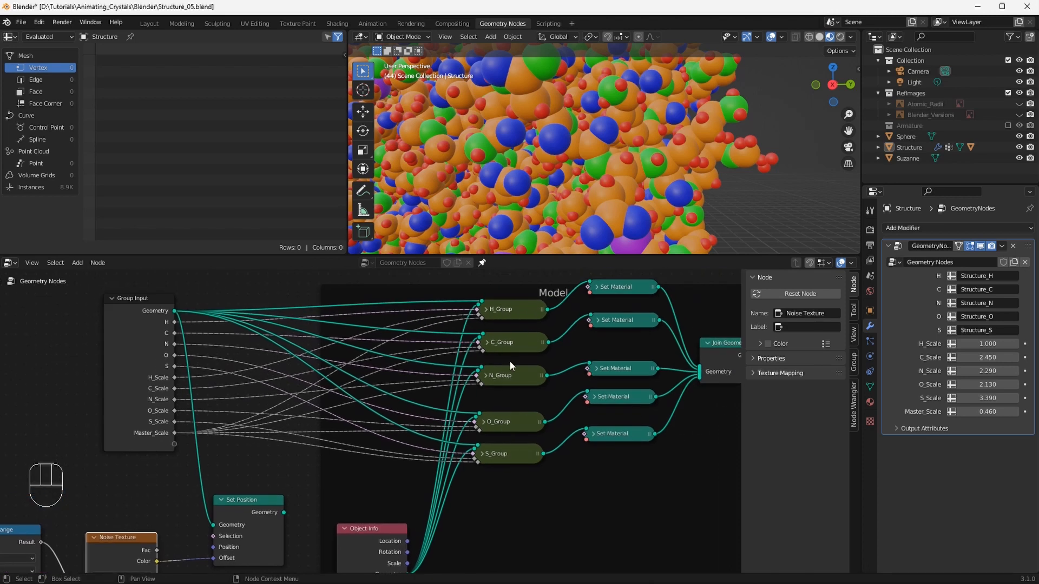
pyautogui.click(481, 455)
pyautogui.moveTo(280, 499); pyautogui.dragTo(473, 493)
# Undo and redo the new S_Group link repeatedly to compare the atom positions in the viewport, ending with the link restored
pyautogui.moveTo(698, 216); pyautogui.dragTo(709, 167, button='middle')
pyautogui.hotkey('ctrl', 'z')
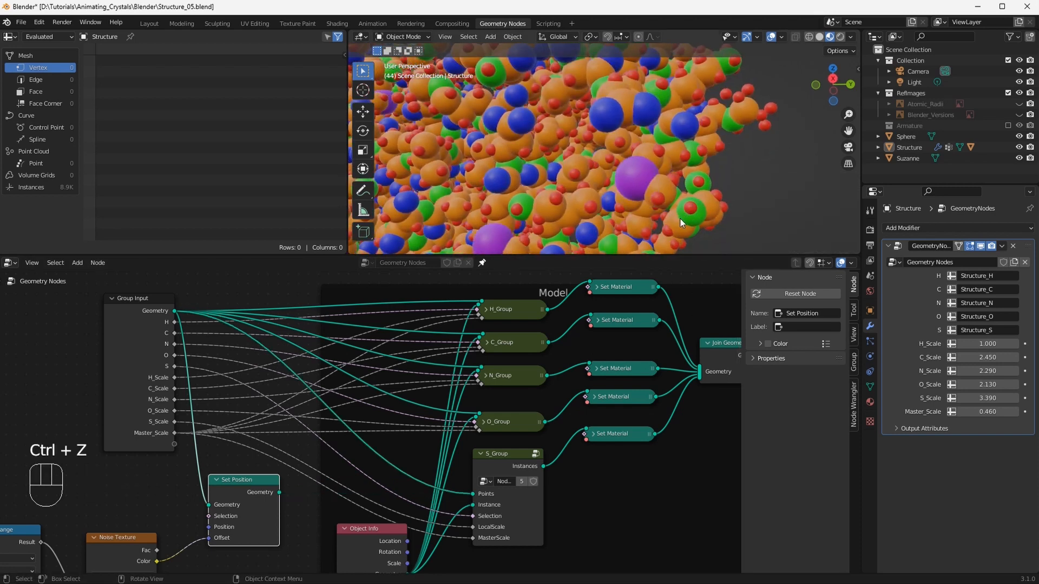
pyautogui.hotkey('ctrl', 'shift', 'z')
pyautogui.hotkey('ctrl', 'z')
pyautogui.hotkey('ctrl', 'shift', 'z')
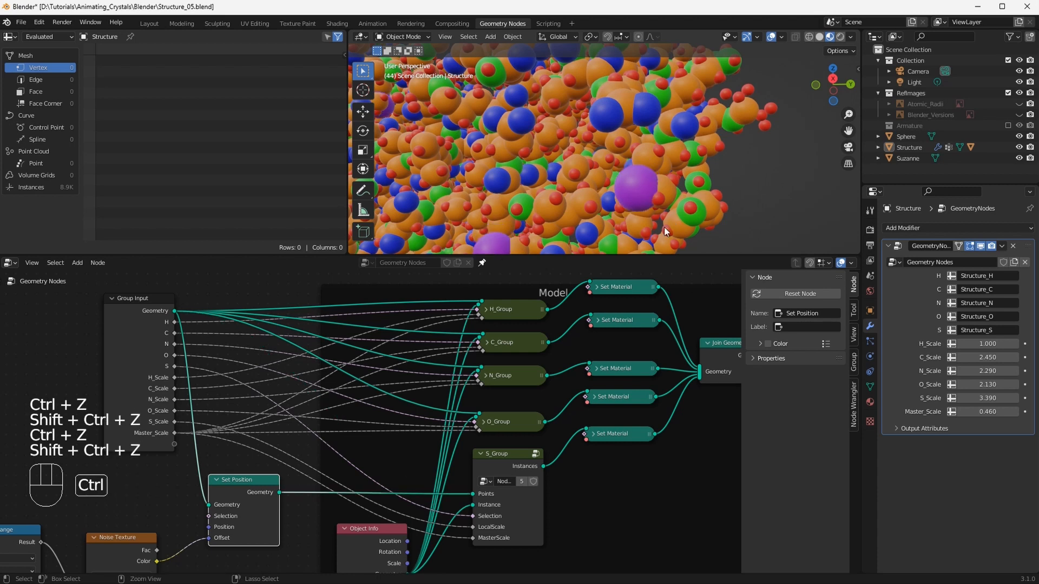
pyautogui.hotkey('ctrl', 'z')
pyautogui.hotkey('ctrl', 'shift', 'z')
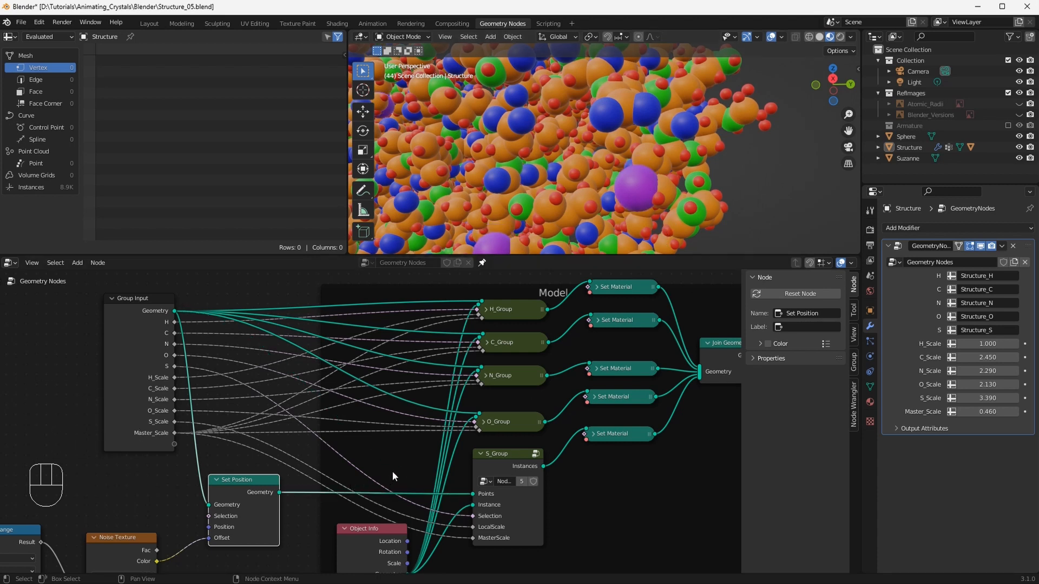
# Collapse S_Group and feed the Set Position Geometry into the Points inputs of O_Group, N_Group, C_Group and H_Group
pyautogui.click(478, 453)
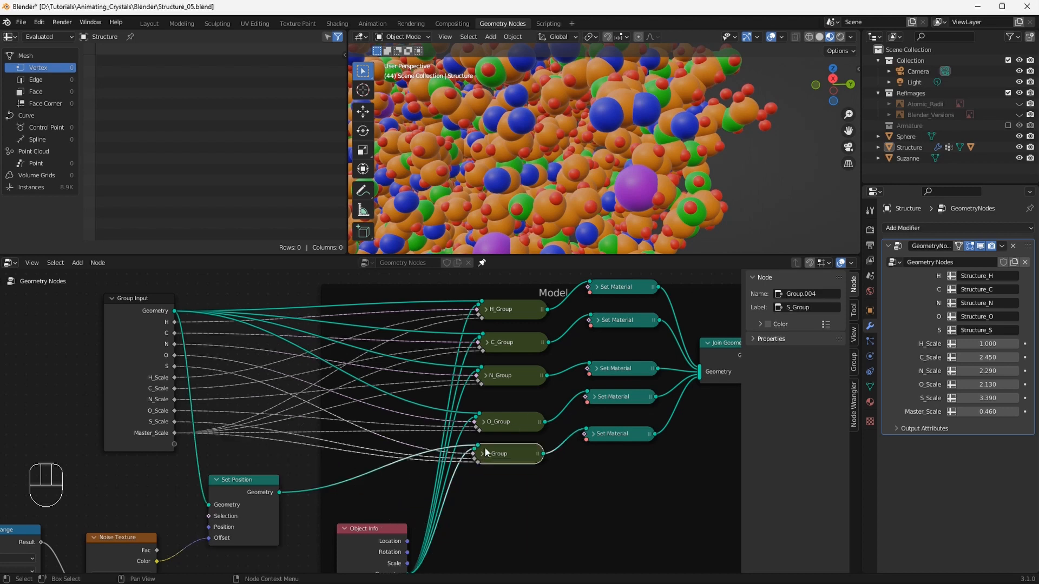
pyautogui.click(481, 453)
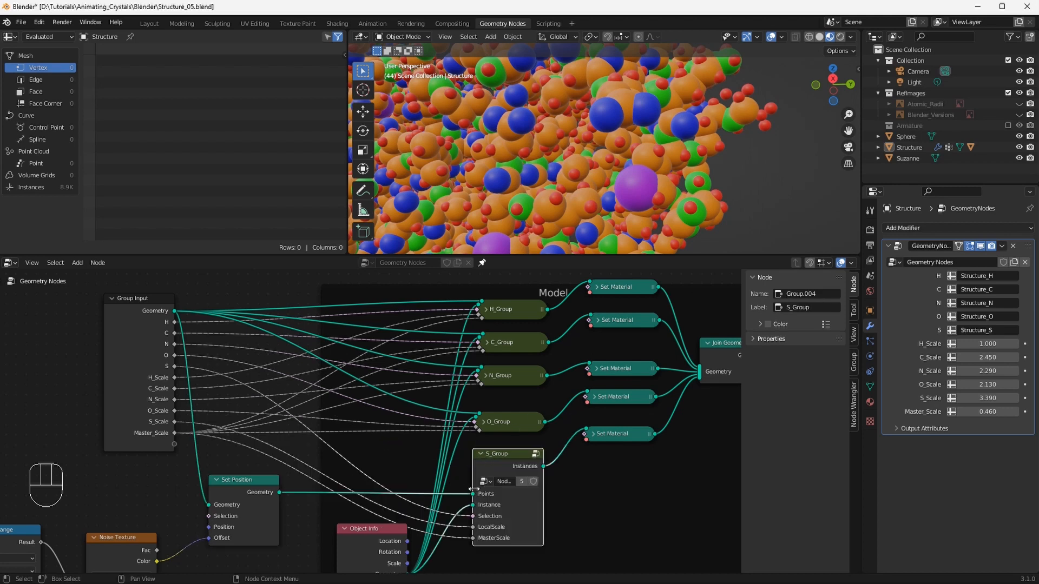
pyautogui.click(481, 454)
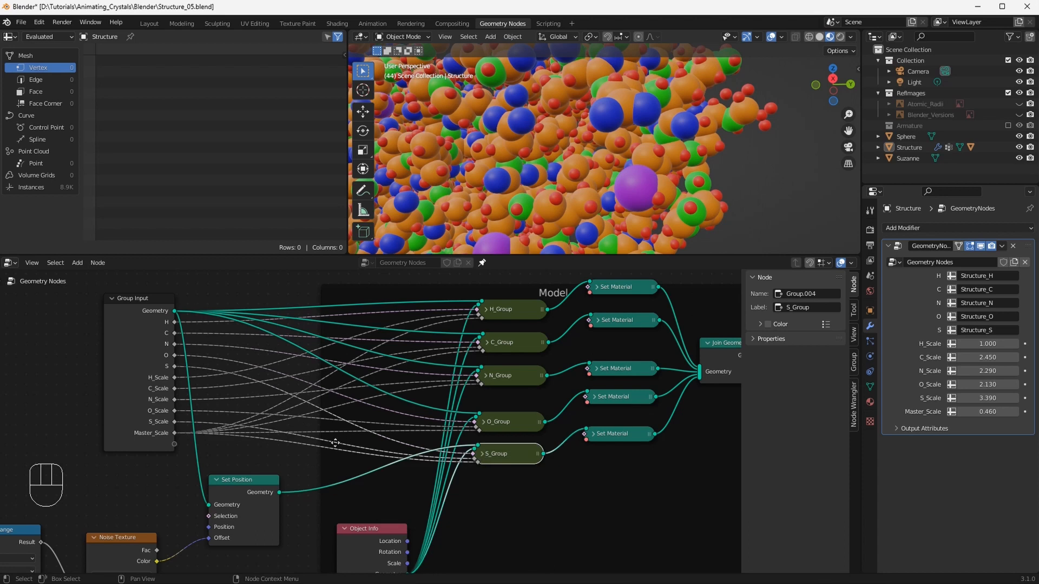
pyautogui.moveTo(279, 492); pyautogui.dragTo(476, 414)
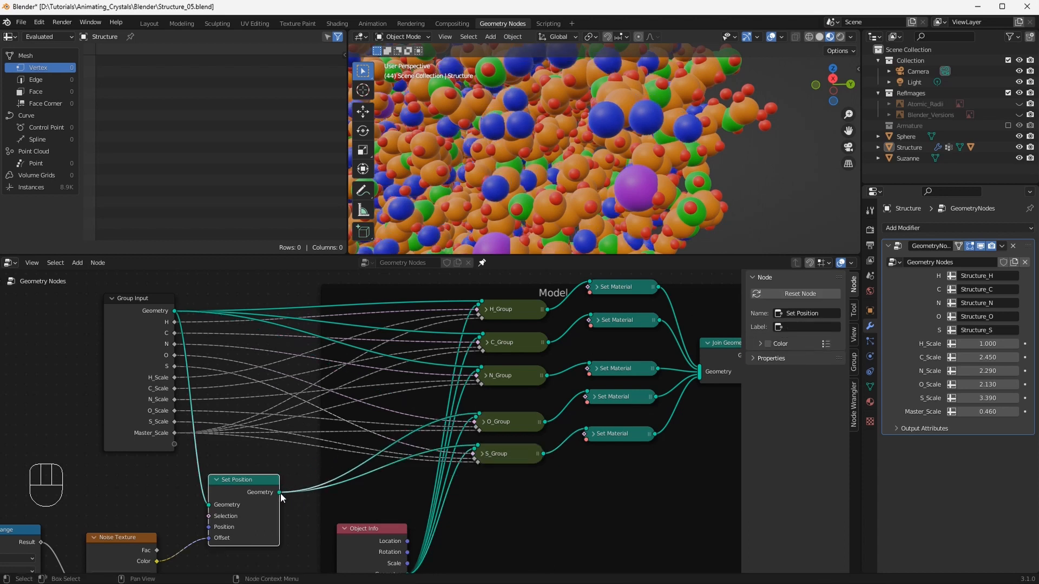
pyautogui.moveTo(281, 492); pyautogui.dragTo(479, 369)
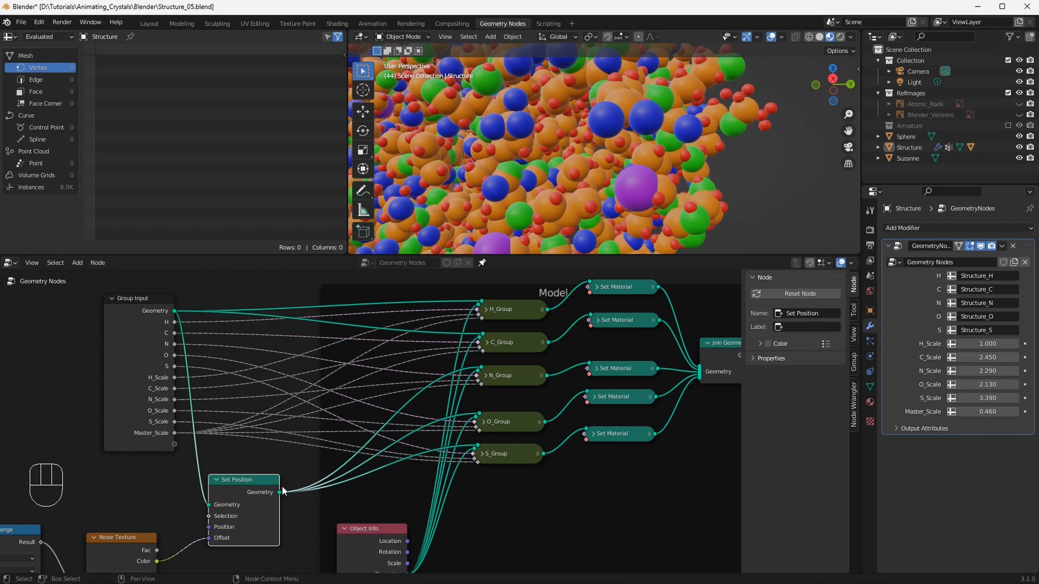
pyautogui.moveTo(277, 498); pyautogui.dragTo(287, 497)
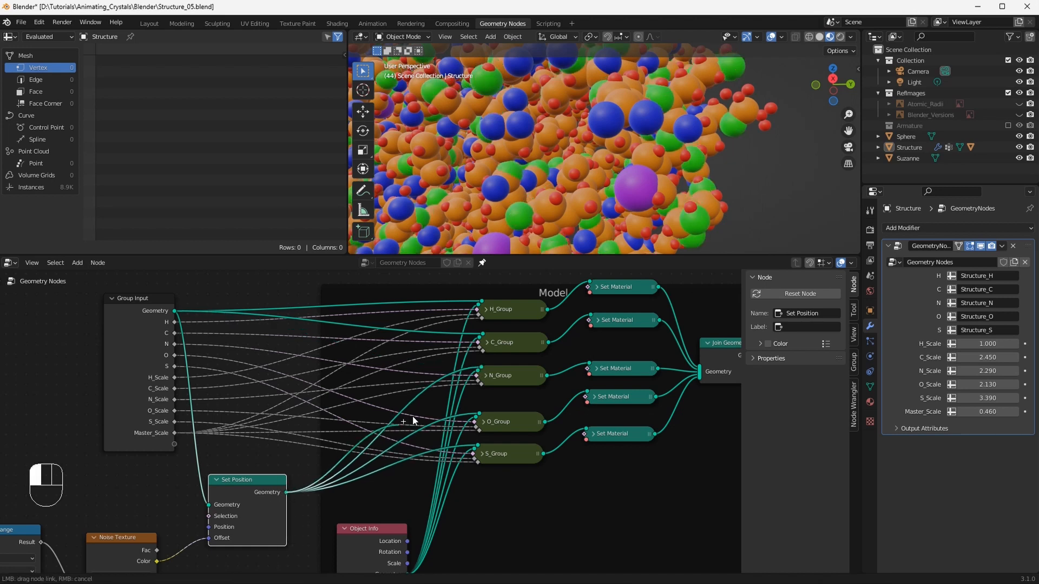
pyautogui.moveTo(482, 335); pyautogui.dragTo(479, 338)
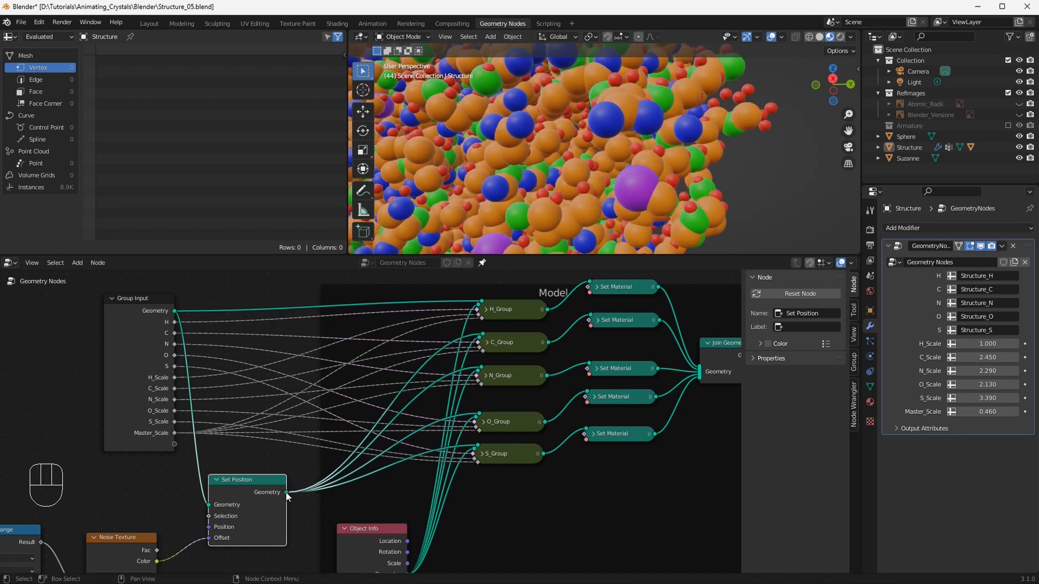
pyautogui.moveTo(286, 491); pyautogui.dragTo(483, 304)
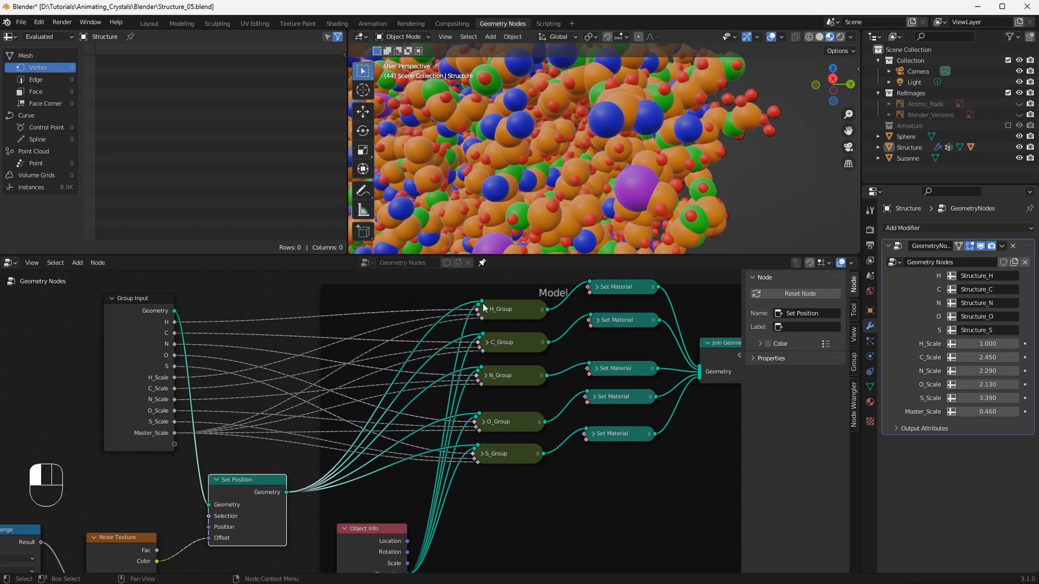
# Play the animation in the Layout workspace and examine the noise-driven motion of the atoms from close up and several angles
pyautogui.click(148, 24)
pyautogui.click(460, 216)
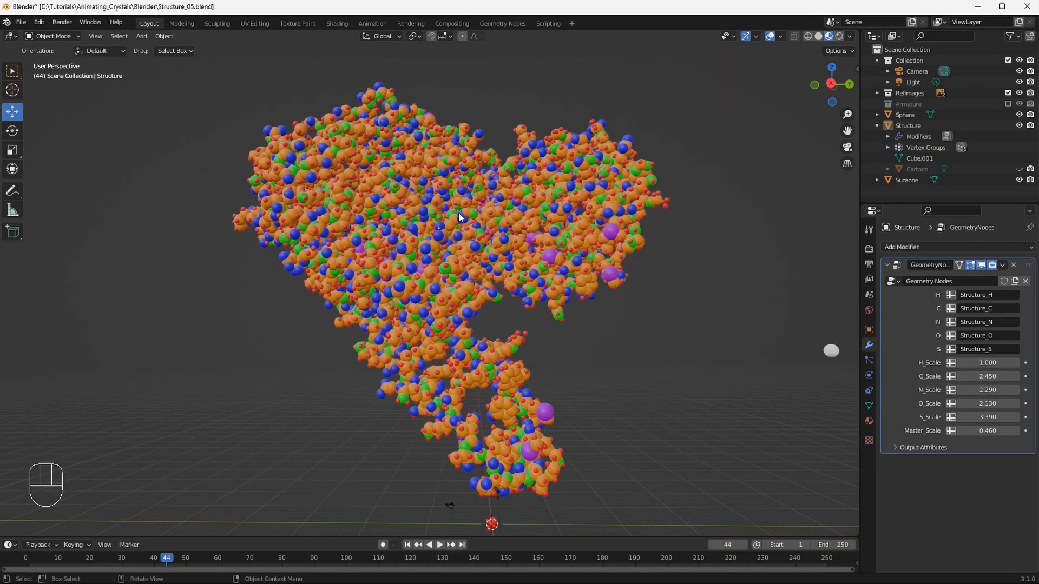
pyautogui.press('space')
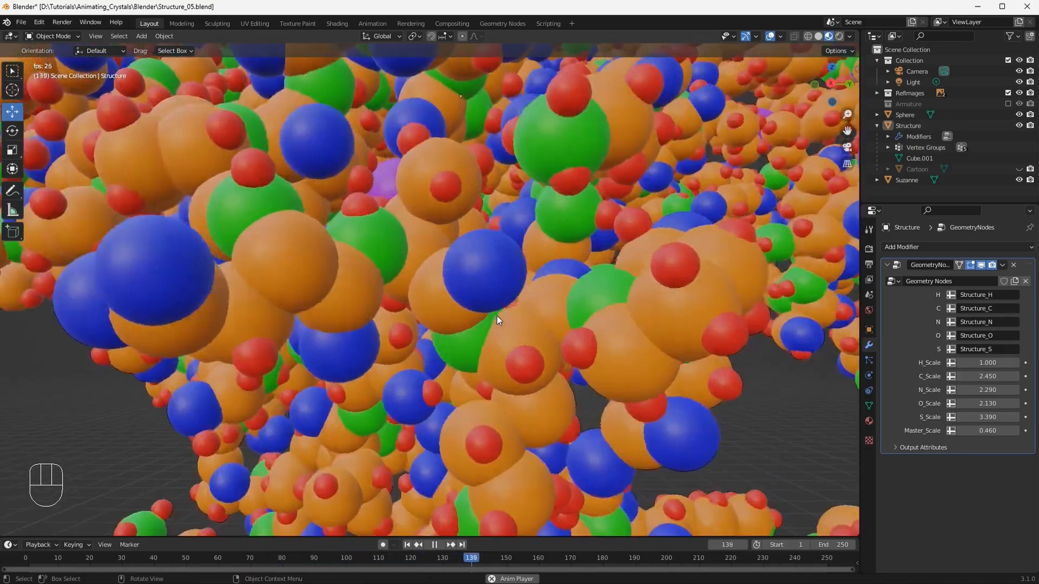
pyautogui.keyDown('shift'); pyautogui.moveTo(497, 316); pyautogui.dragTo(357, 318, button='middle'); pyautogui.keyUp('shift')
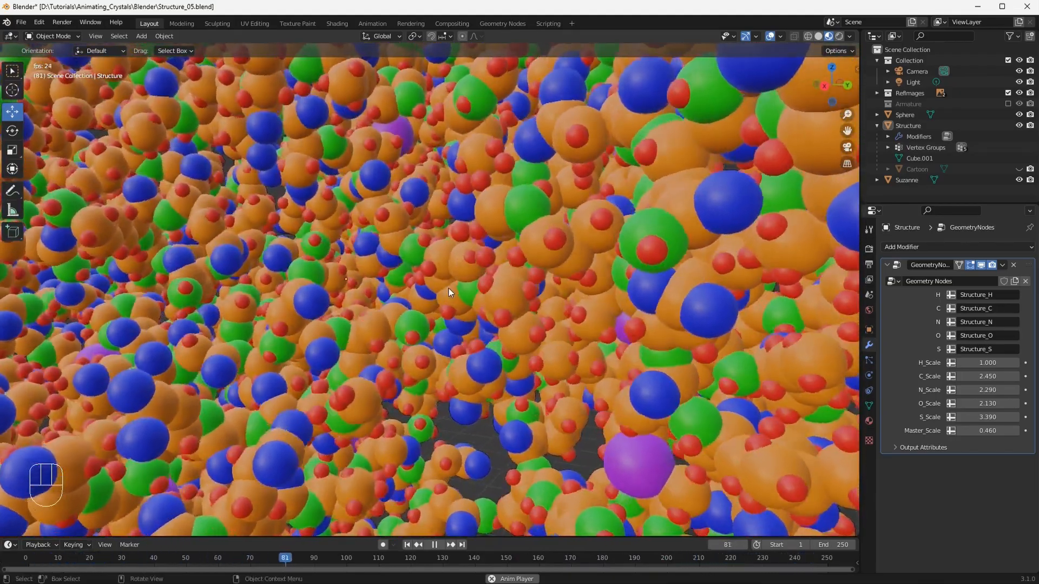
pyautogui.moveTo(449, 288); pyautogui.dragTo(564, 292, button='middle')
pyautogui.scroll(2, 485, 303)
pyautogui.scroll(1, 480, 317)
pyautogui.scroll(3, 476, 328)
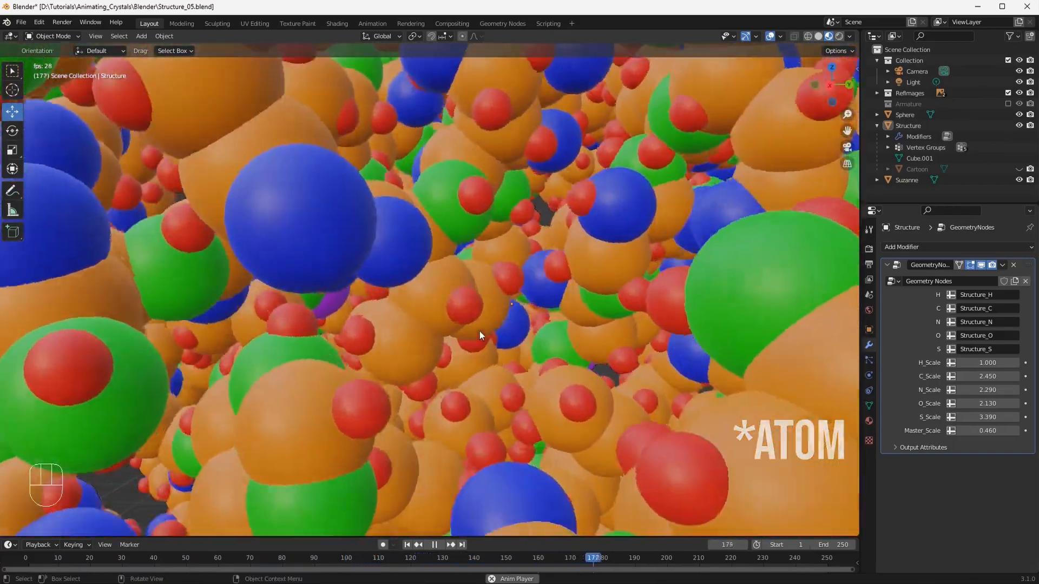
pyautogui.moveTo(480, 332); pyautogui.dragTo(519, 340, button='middle')
pyautogui.moveTo(378, 198)
pyautogui.mouseDown(button='middle')
pyautogui.moveTo(379, 216)
pyautogui.moveTo(381, 193)
pyautogui.mouseUp(button='middle')
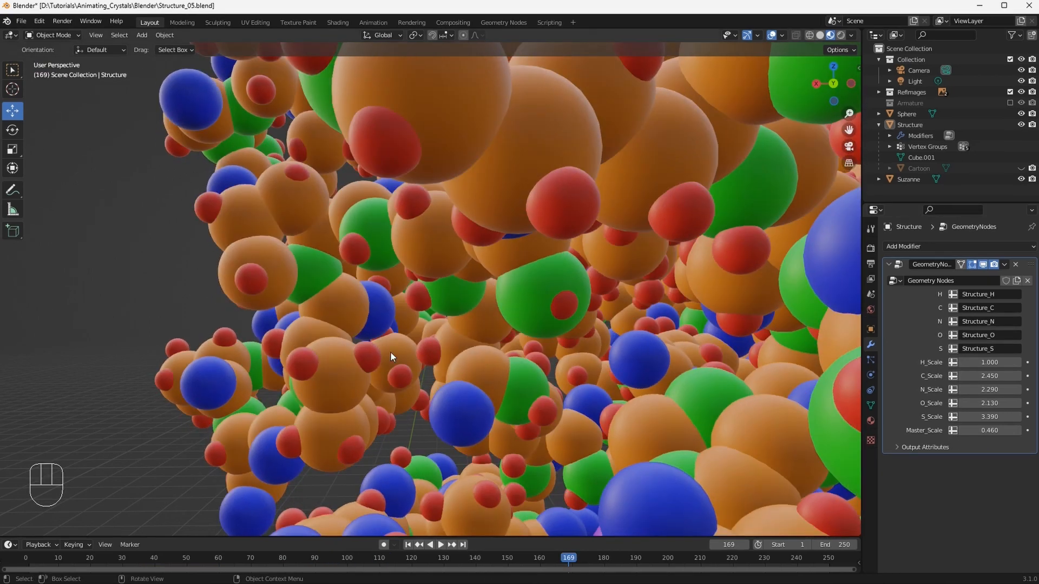
pyautogui.press('space')
pyautogui.press('space')
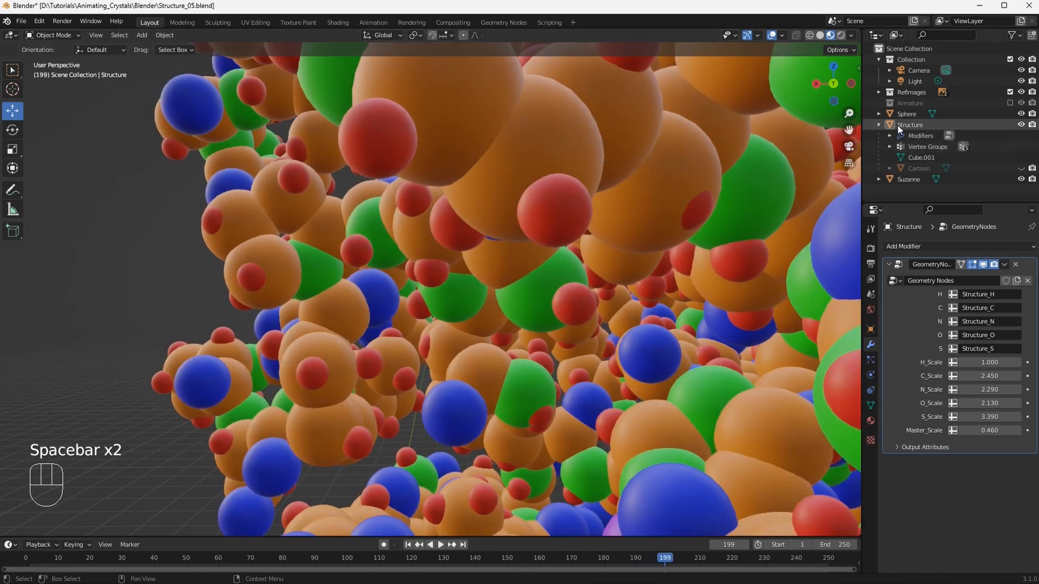
# Enable the Armature collection in the view layer and select its Structure_Armature object
pyautogui.click(922, 103)
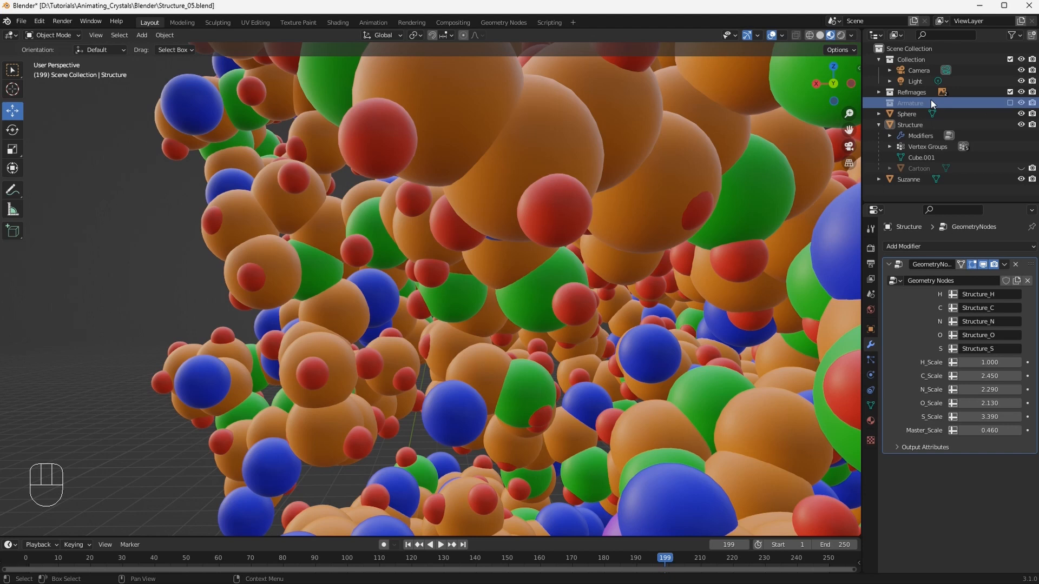
pyautogui.click(1008, 103)
pyautogui.click(961, 114)
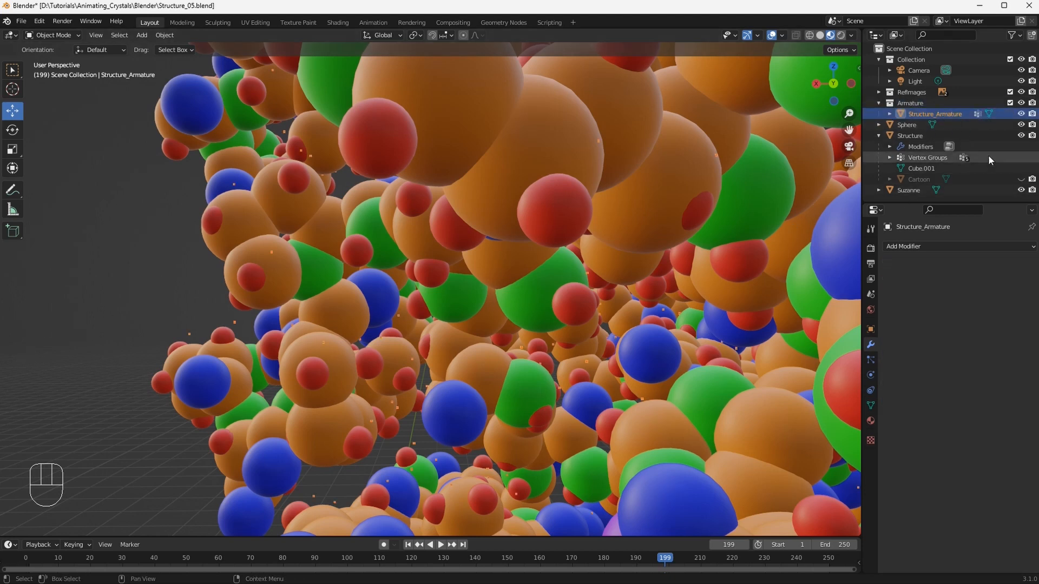
# Examine the Structure_Armature points against the displaced atoms from several viewing angles
pyautogui.click(153, 275)
pyautogui.moveTo(153, 276); pyautogui.dragTo(250, 361, button='middle')
pyautogui.scroll(-2, 250, 362)
pyautogui.keyDown('shift'); pyautogui.moveTo(596, 399); pyautogui.dragTo(395, 386, button='middle'); pyautogui.keyUp('shift')
pyautogui.scroll(-7, 482, 336)
pyautogui.moveTo(482, 333); pyautogui.dragTo(561, 331, button='middle')
pyautogui.keyDown('shift'); pyautogui.moveTo(758, 332); pyautogui.dragTo(104, 279, button='middle'); pyautogui.keyUp('shift')
pyautogui.keyDown('shift'); pyautogui.moveTo(635, 272); pyautogui.dragTo(409, 348, button='middle'); pyautogui.keyUp('shift')
pyautogui.moveTo(556, 268); pyautogui.dragTo(645, 329, button='middle')
pyautogui.click(609, 366)
pyautogui.moveTo(641, 229); pyautogui.dragTo(699, 267, button='middle')
pyautogui.click(639, 236)
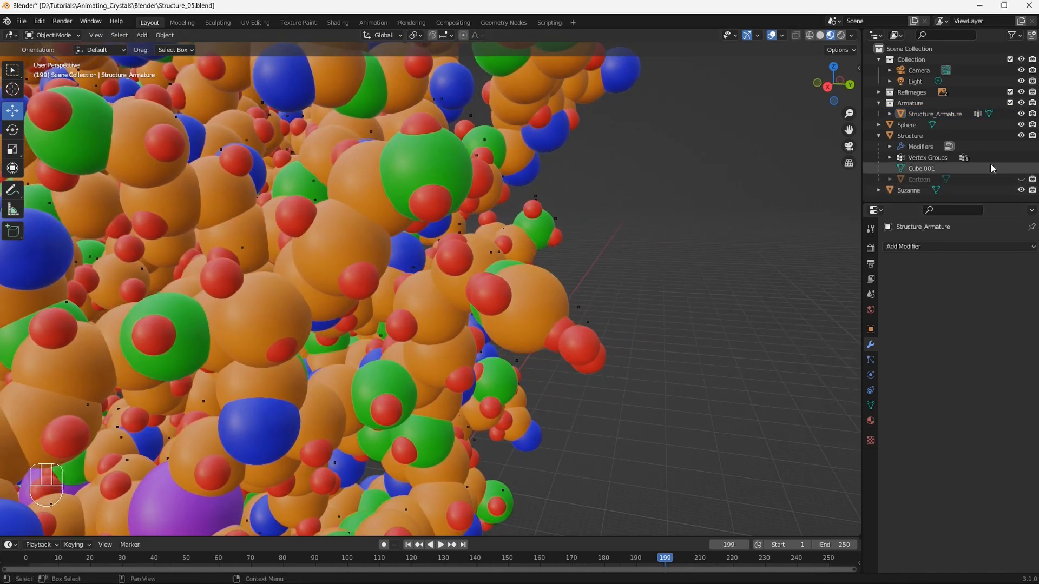
# Hide the Structure object to inspect the Structure_Armature points alone, and show it again to compare the two
pyautogui.click(1021, 136)
pyautogui.scroll(-5, 491, 297)
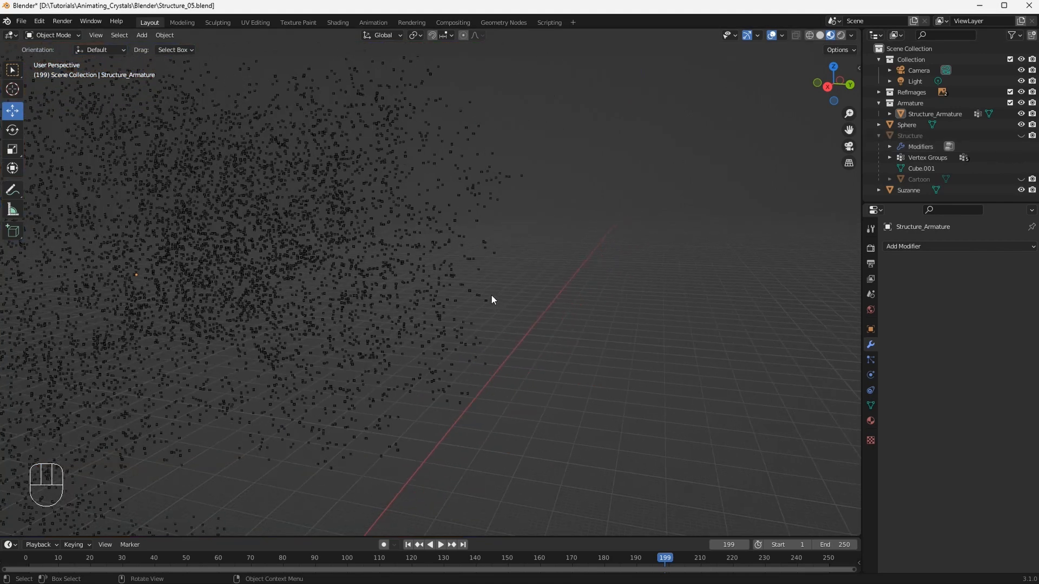
pyautogui.keyDown('shift'); pyautogui.moveTo(355, 324); pyautogui.dragTo(528, 292, button='middle'); pyautogui.keyUp('shift')
pyautogui.moveTo(455, 328); pyautogui.dragTo(483, 310, button='middle')
pyautogui.scroll(6, 642, 294)
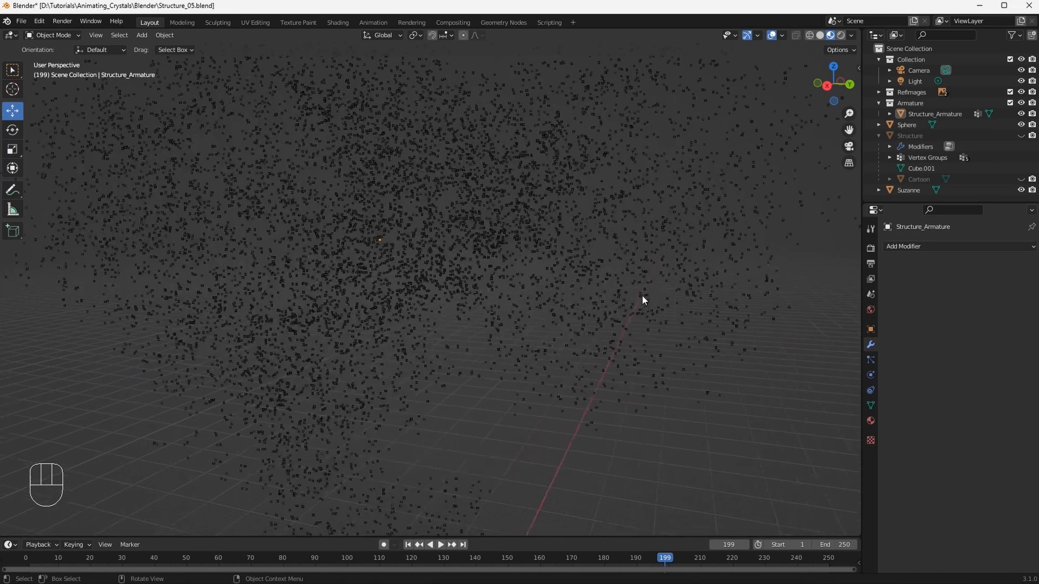
pyautogui.keyDown('shift'); pyautogui.moveTo(690, 303); pyautogui.dragTo(455, 307, button='middle'); pyautogui.keyUp('shift')
pyautogui.click(1021, 135)
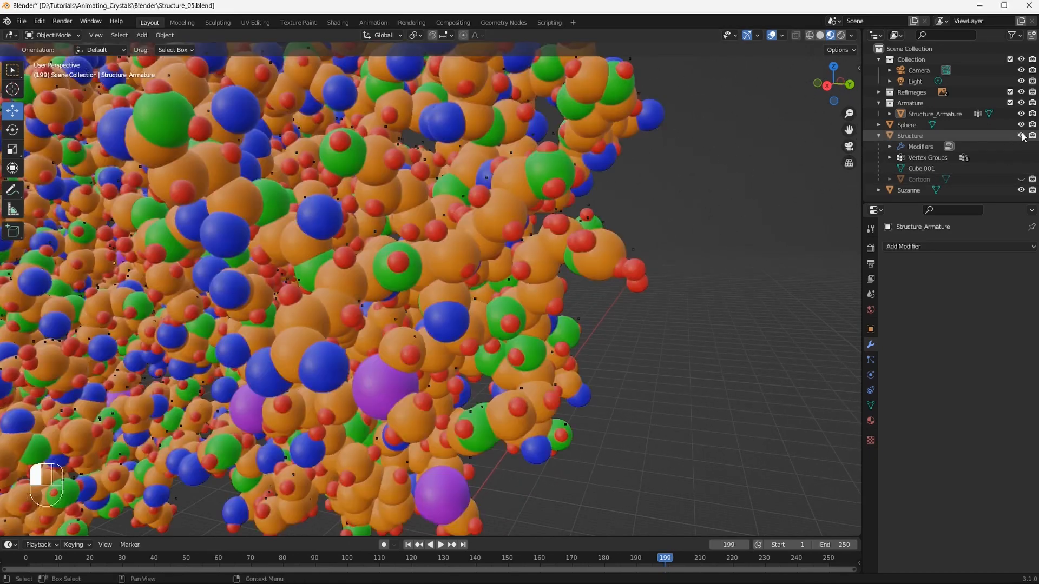
pyautogui.scroll(-3, 340, 332)
pyautogui.scroll(3, 334, 320)
pyautogui.moveTo(333, 320); pyautogui.dragTo(371, 317, button='middle')
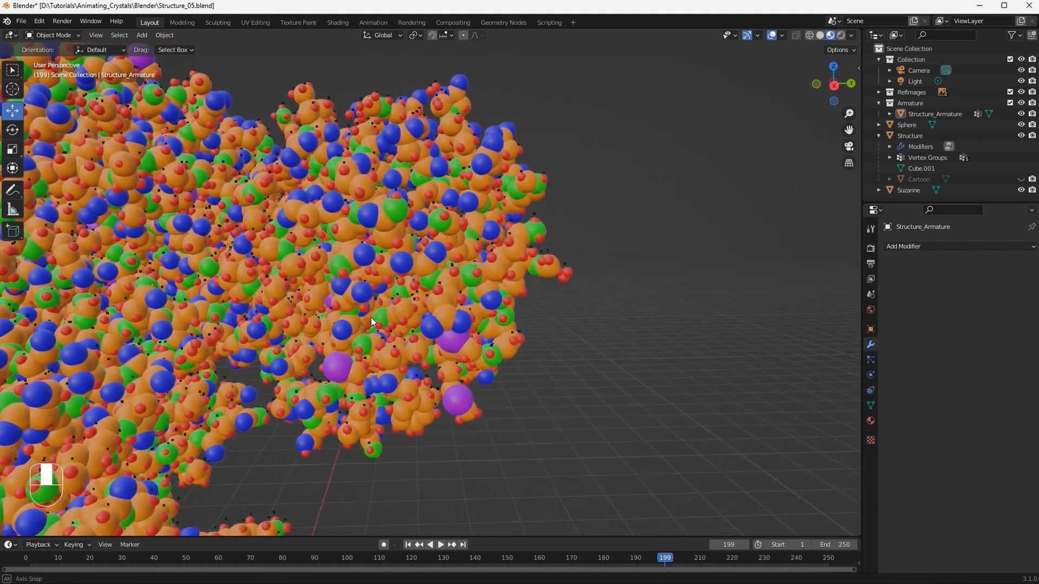
# In the Geometry Nodes workspace, add an Object Info node for Structure_Armature and move the Map Range and Noise Texture nodes down to make room
pyautogui.click(505, 23)
pyautogui.scroll(-3, 622, 379)
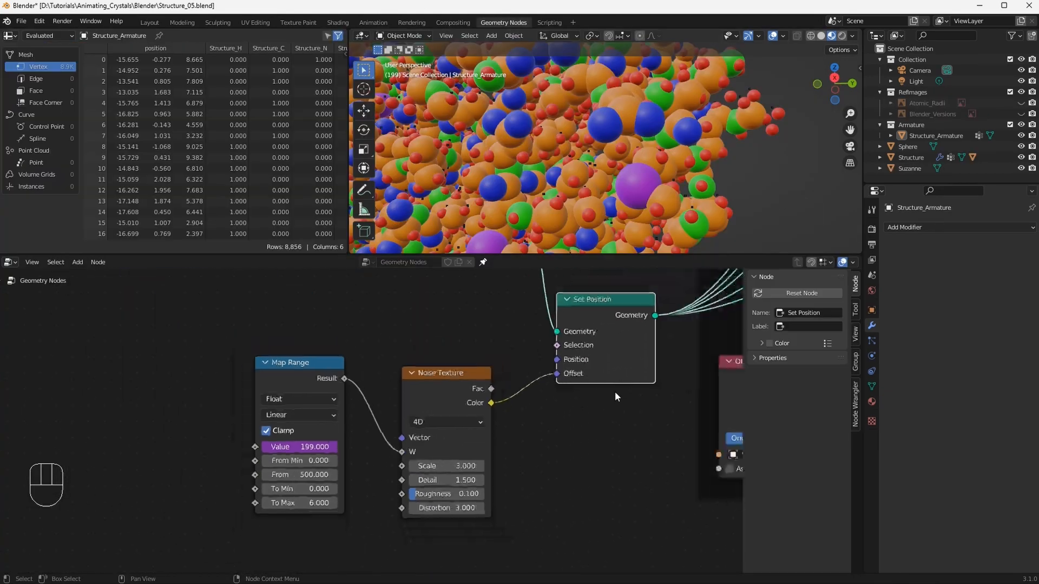
pyautogui.scroll(-3, 557, 454)
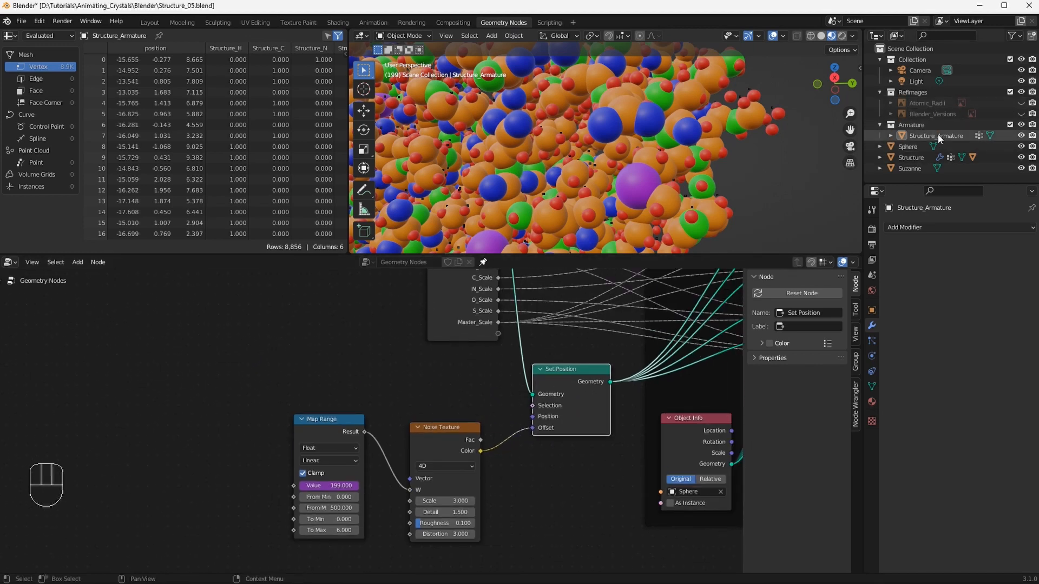
pyautogui.moveTo(963, 135); pyautogui.dragTo(210, 343)
pyautogui.moveTo(420, 446); pyautogui.dragTo(433, 482)
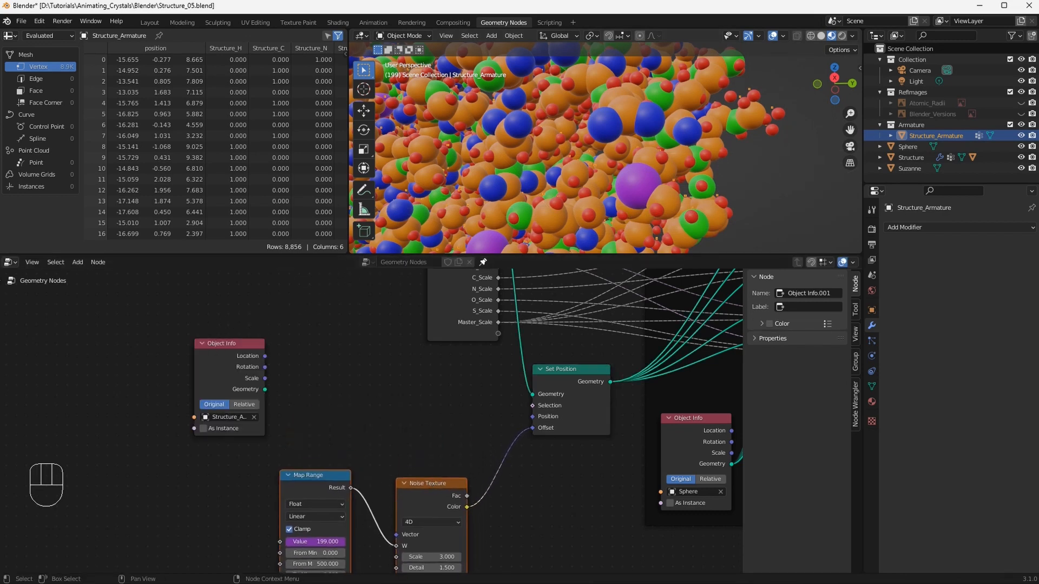
pyautogui.moveTo(367, 410); pyautogui.dragTo(389, 409, button='middle')
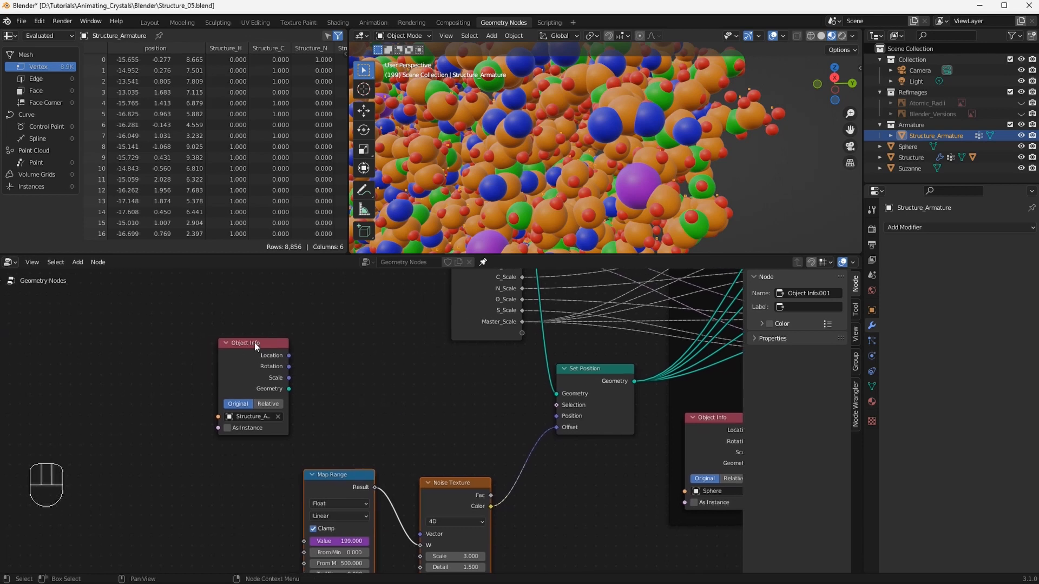
pyautogui.moveTo(256, 346); pyautogui.dragTo(244, 364)
pyautogui.scroll(1, 334, 382)
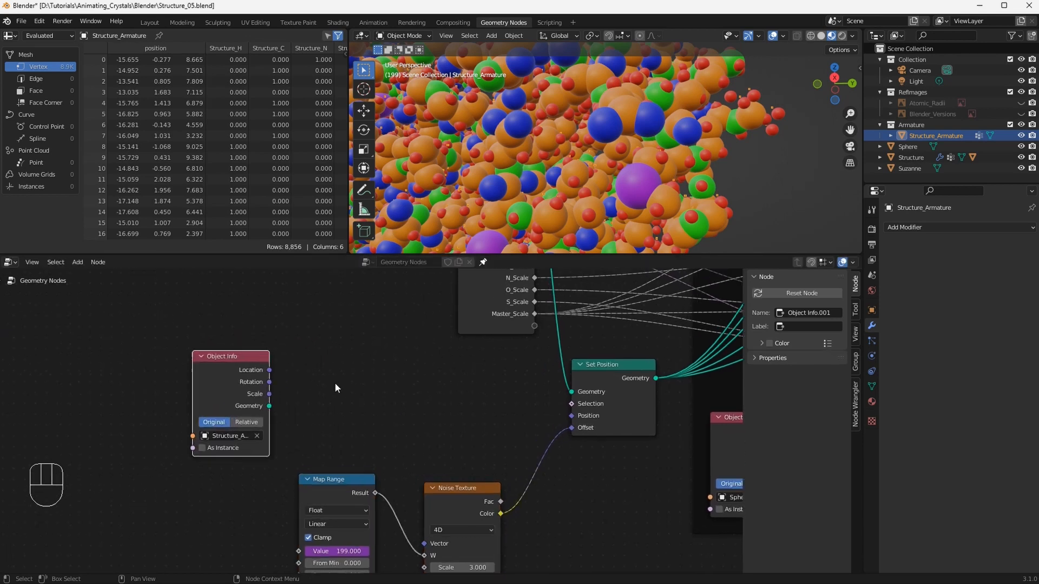
# Add a Transfer Attribute node between the Structure_Armature Object Info node and the Set Position node
pyautogui.scroll(1, 335, 382)
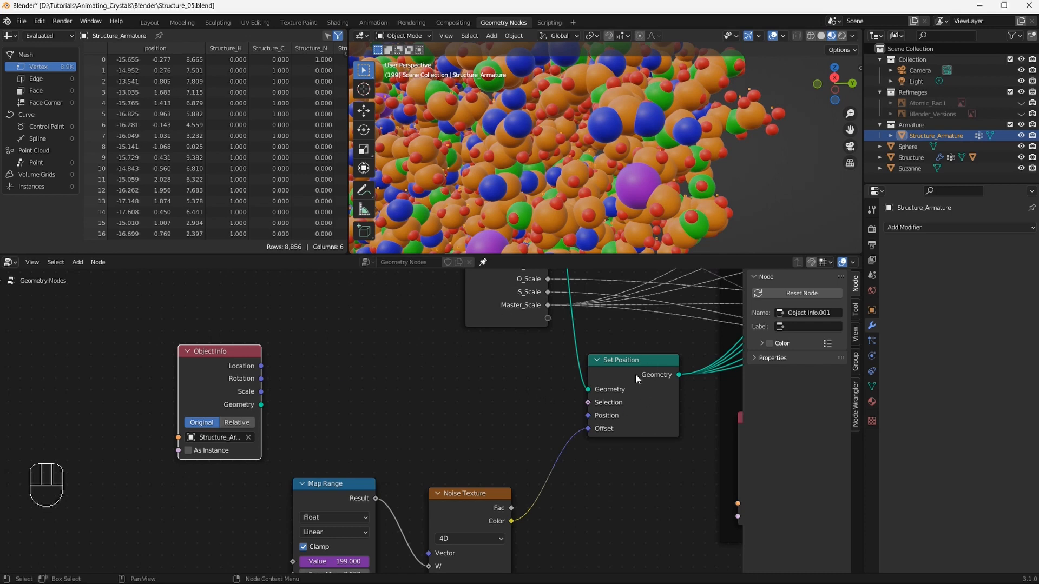
pyautogui.click(388, 378)
pyautogui.hotkey('shift', 'a')
pyautogui.click(381, 361)
pyautogui.write('tran')
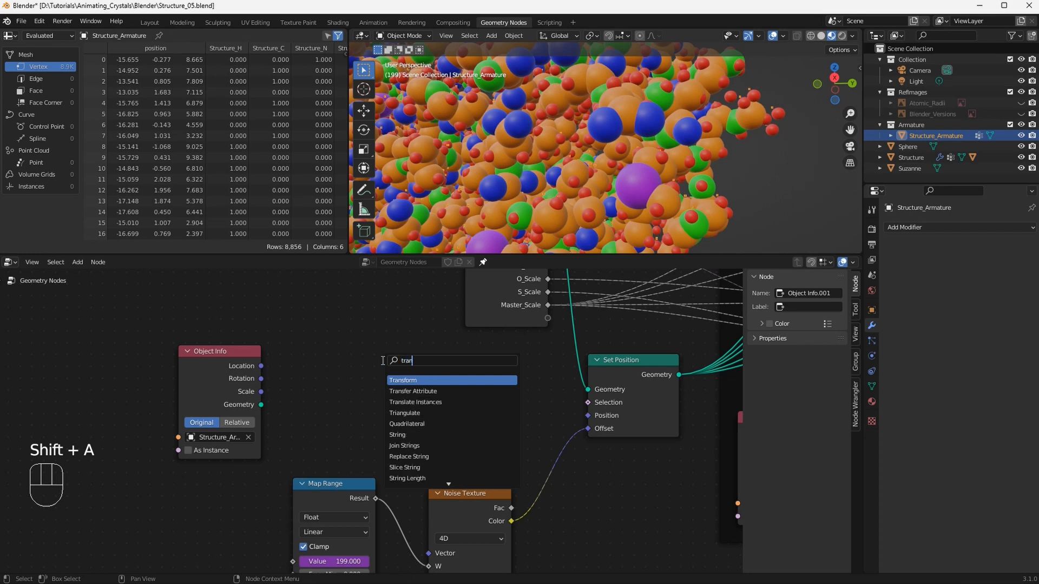
pyautogui.click(413, 391)
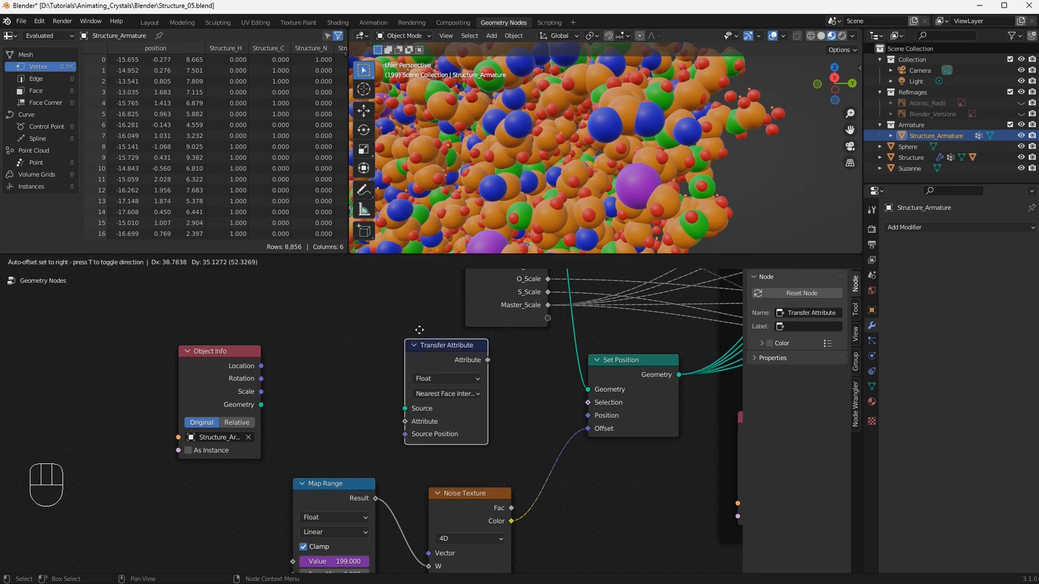
pyautogui.click(436, 357)
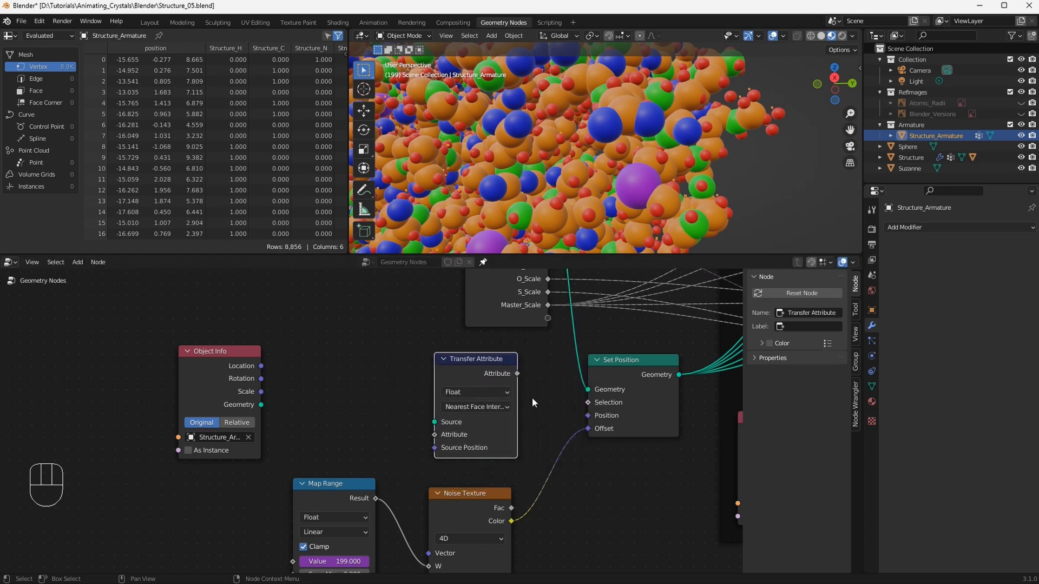
# Set the Transfer Attribute node to Vector data with Index mapping and connect its Attribute output to Set Position's Position input
pyautogui.click(489, 394)
pyautogui.click(472, 431)
pyautogui.moveTo(485, 405); pyautogui.dragTo(466, 443)
pyautogui.moveTo(475, 359); pyautogui.dragTo(483, 356)
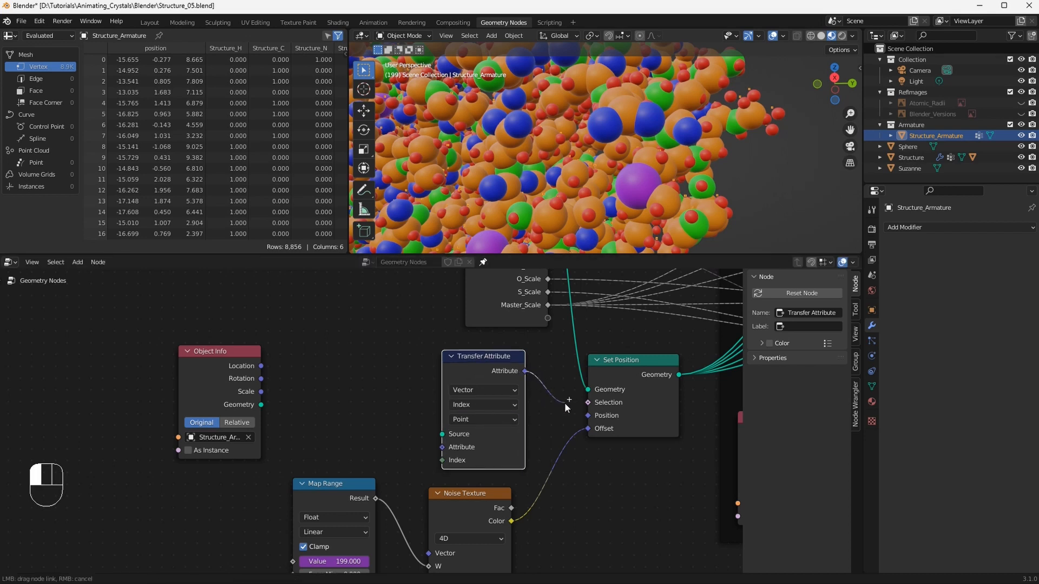
pyautogui.moveTo(582, 413); pyautogui.dragTo(584, 415)
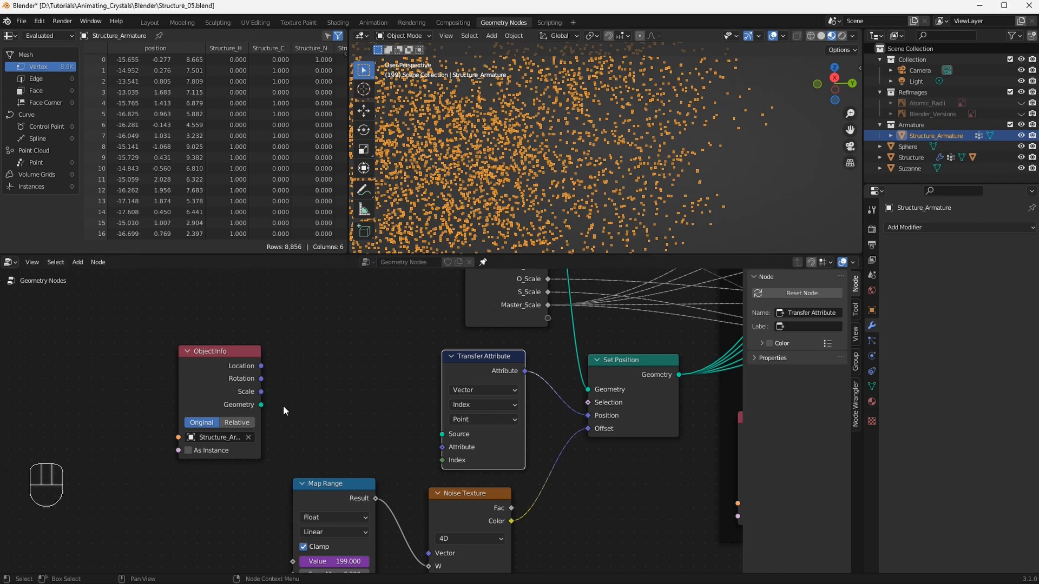
# Connect the Structure_Armature geometry to Transfer Attribute's Source and feed a new Position node into its Attribute input
pyautogui.moveTo(261, 405); pyautogui.dragTo(443, 436)
pyautogui.hotkey('shift', 'a')
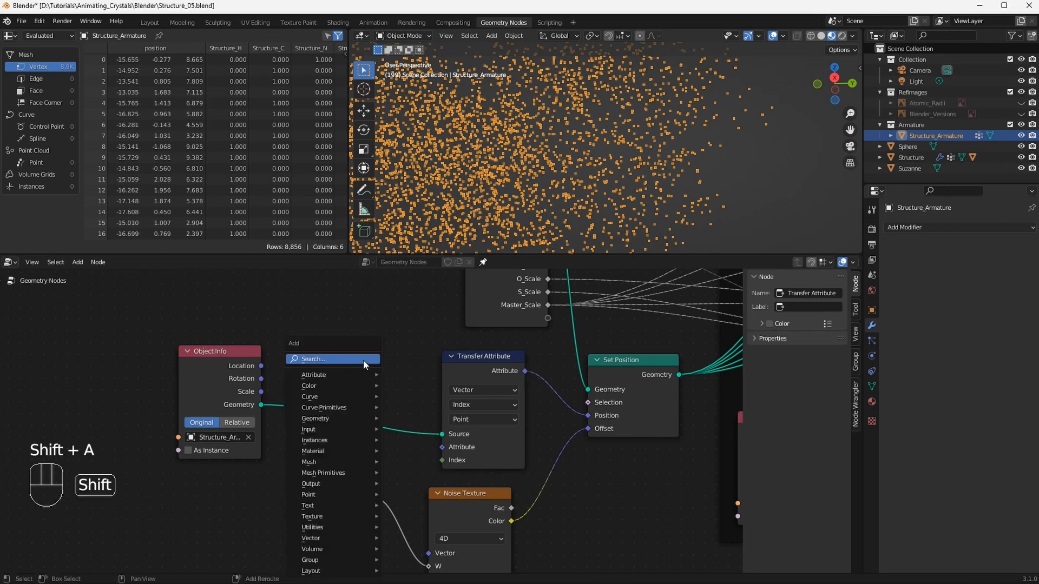
pyautogui.click(362, 359)
pyautogui.write('posit')
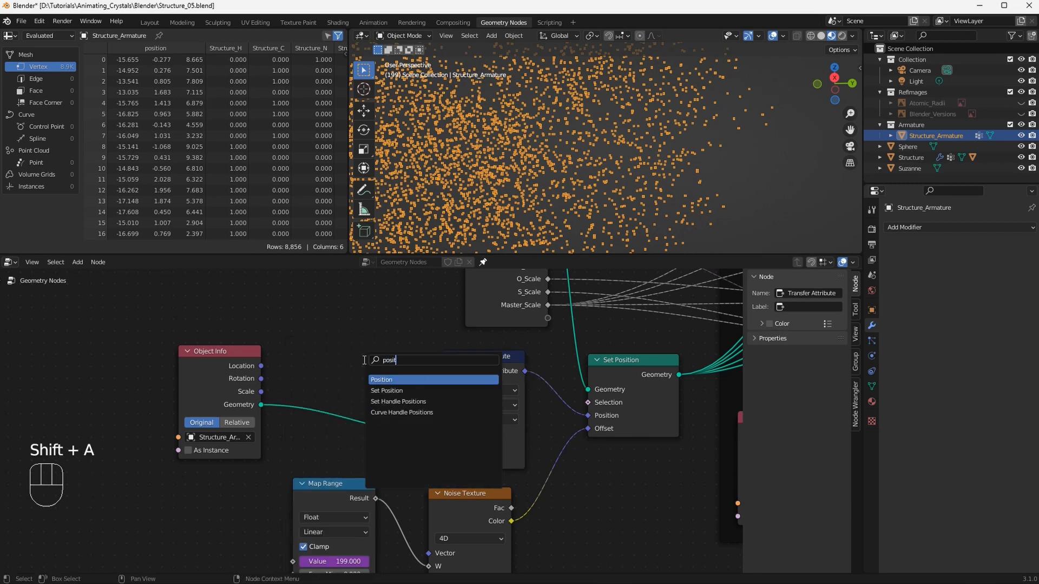
pyautogui.press('Return')
pyautogui.click(333, 328)
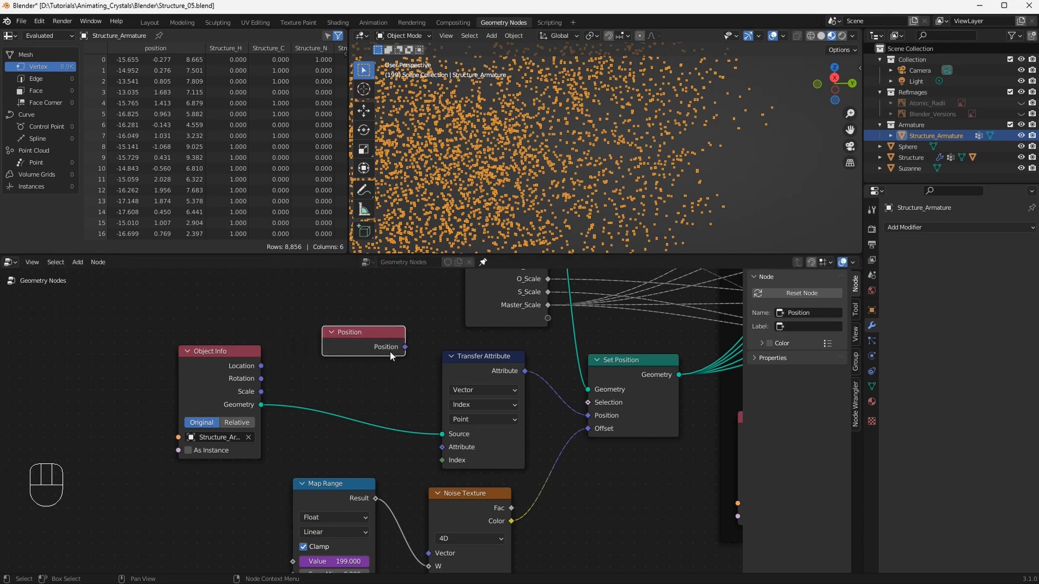
pyautogui.moveTo(428, 443); pyautogui.dragTo(431, 449)
# Add an Index node below the Position node and connect it to the Transfer Attribute's Index input
pyautogui.hotkey('shift', 'a')
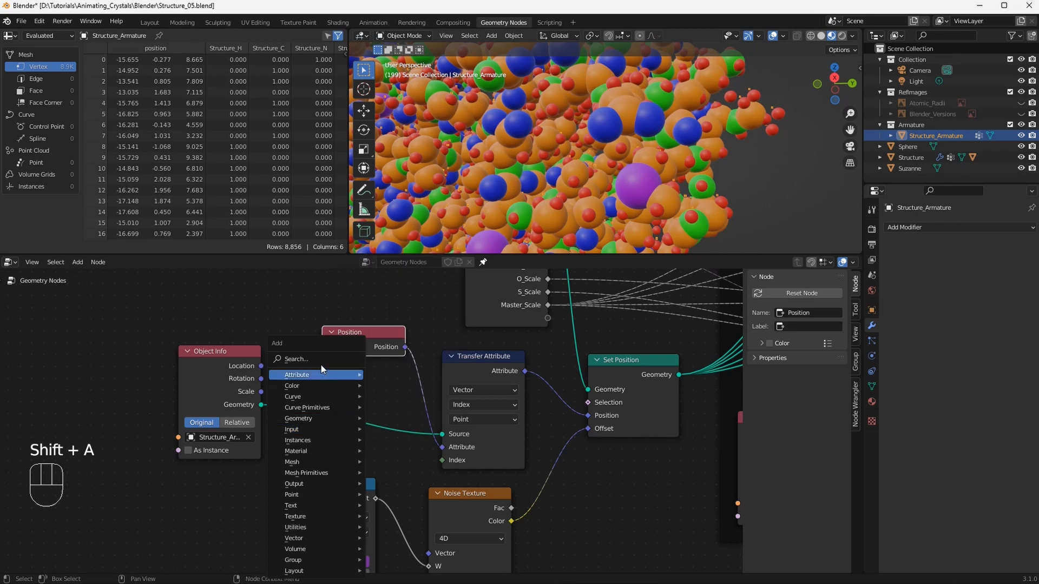
pyautogui.click(320, 362)
pyautogui.write('index')
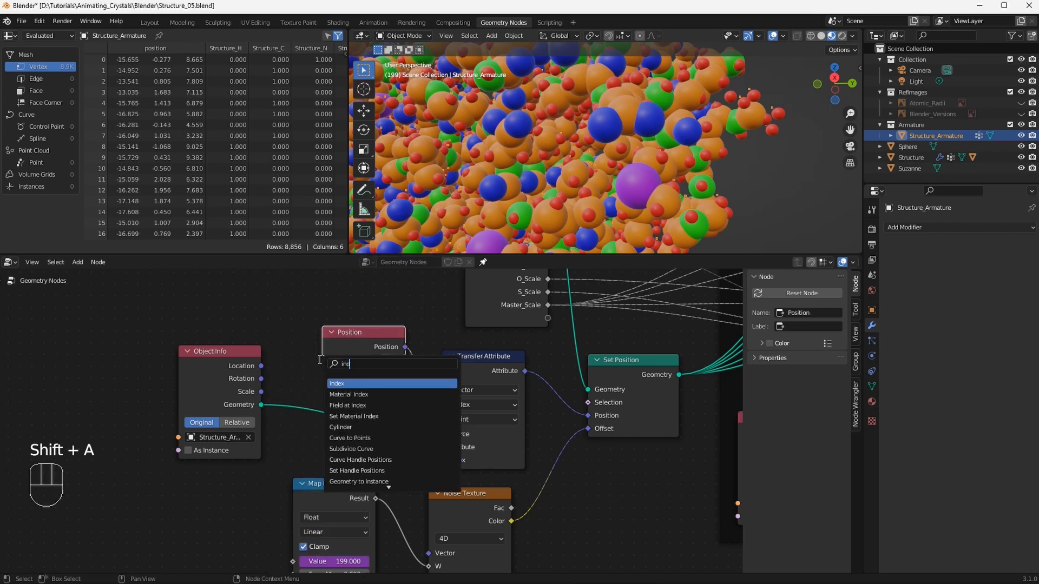
pyautogui.press('Return')
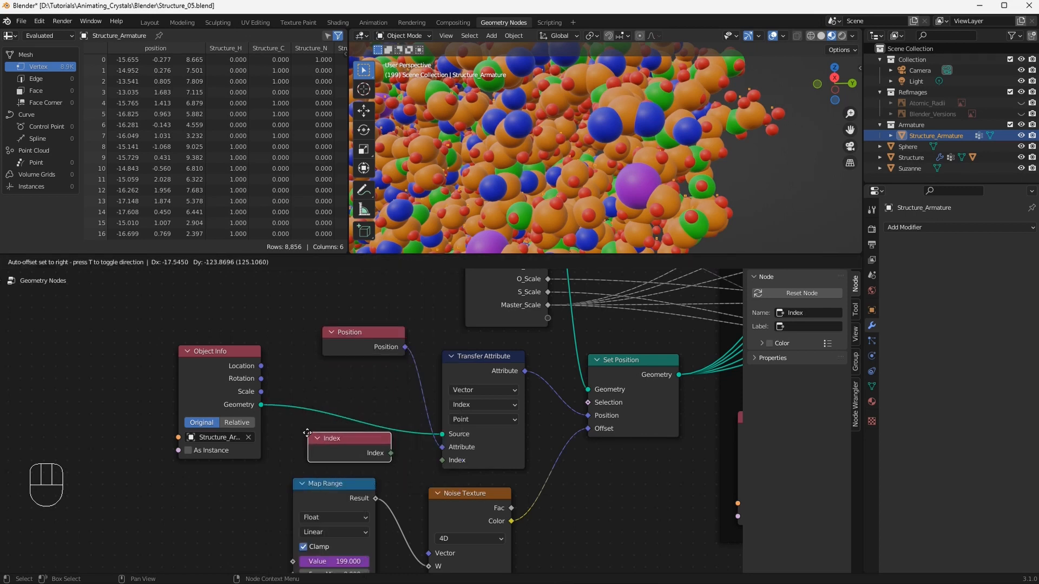
pyautogui.click(300, 437)
pyautogui.moveTo(439, 456); pyautogui.dragTo(442, 460)
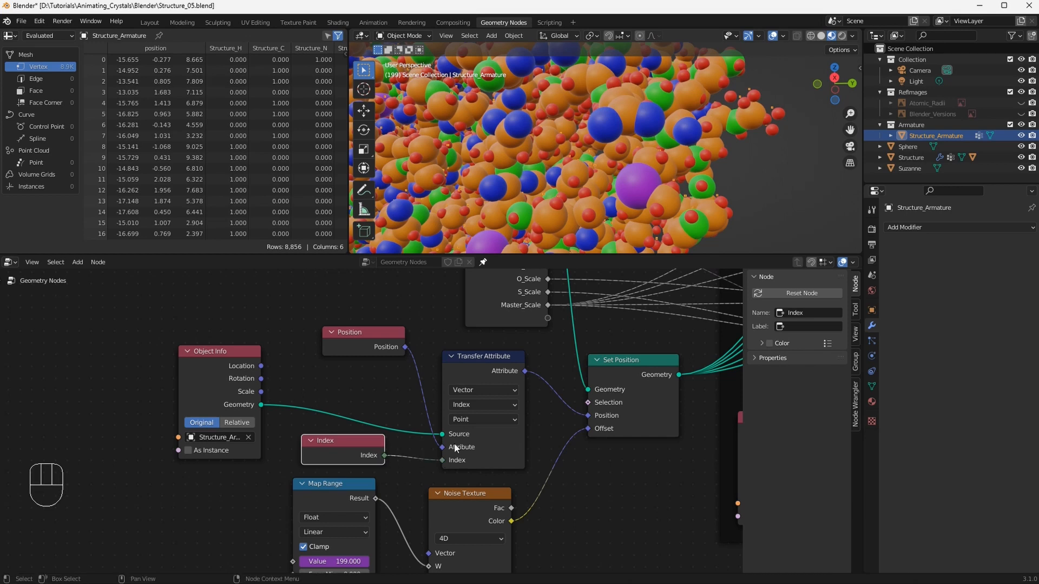
# Play the atom animation in the Layout workspace and examine the outer atoms up close
pyautogui.click(150, 23)
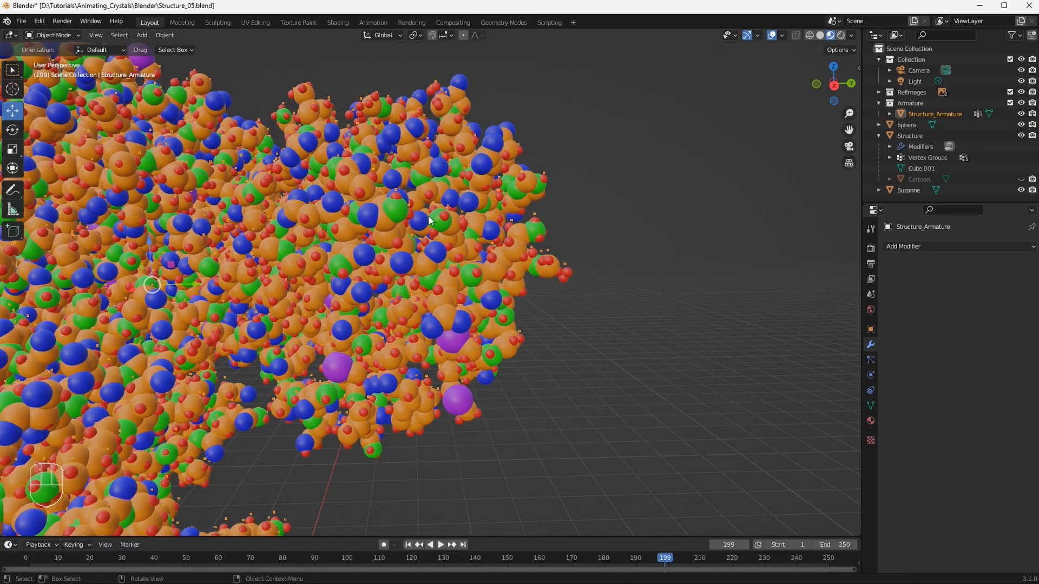
pyautogui.moveTo(596, 261); pyautogui.dragTo(593, 253, button='middle')
pyautogui.press('space')
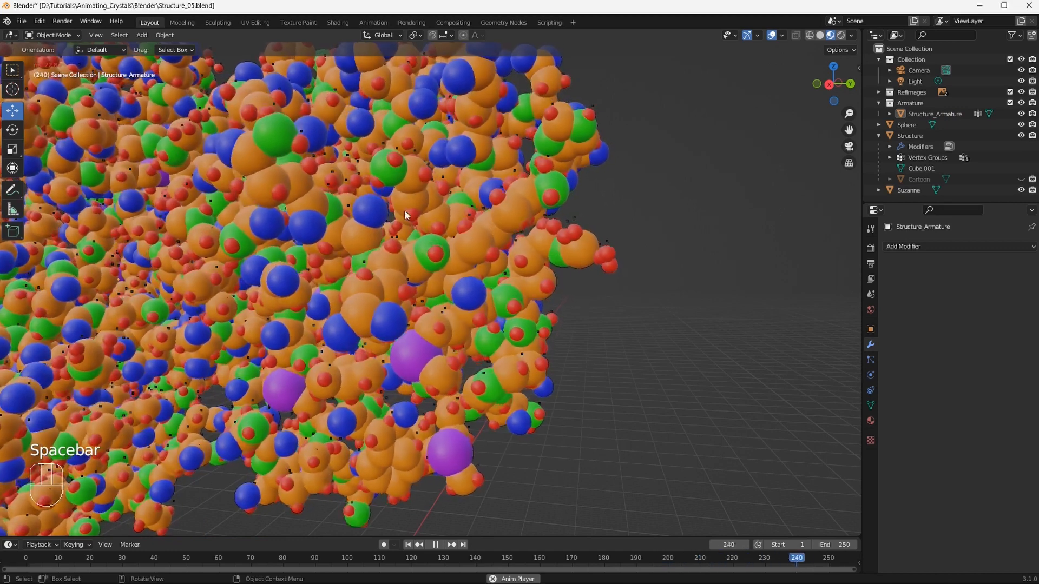
pyautogui.press('space')
pyautogui.keyDown('shift'); pyautogui.moveTo(593, 265); pyautogui.dragTo(506, 286, button='middle'); pyautogui.keyUp('shift')
pyautogui.scroll(5, 349, 268)
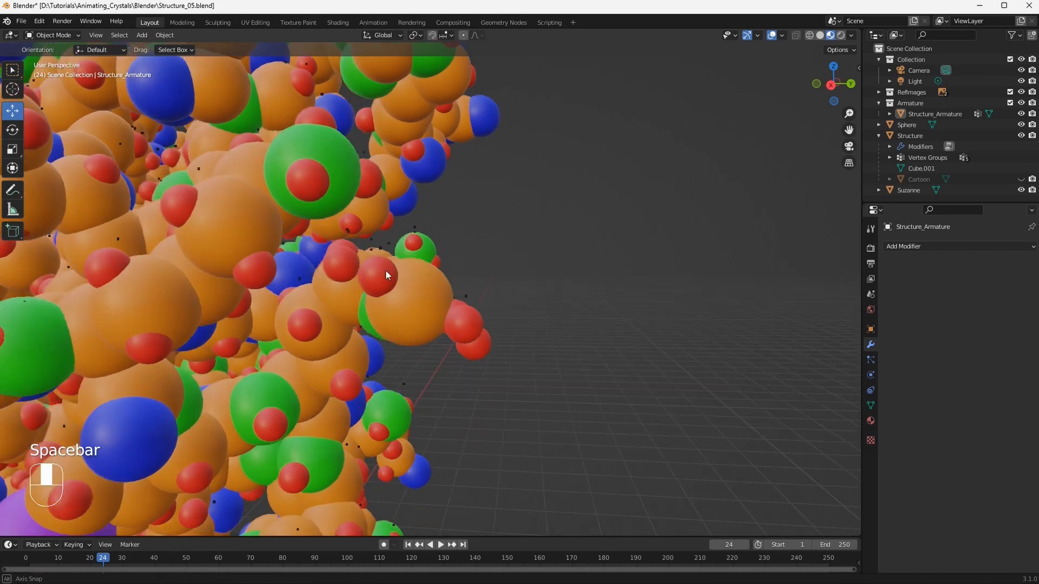
# Try moving one outlying Structure_Armature vertex away from the molecule in Edit Mode and play the animation to check its atom
pyautogui.click(485, 297)
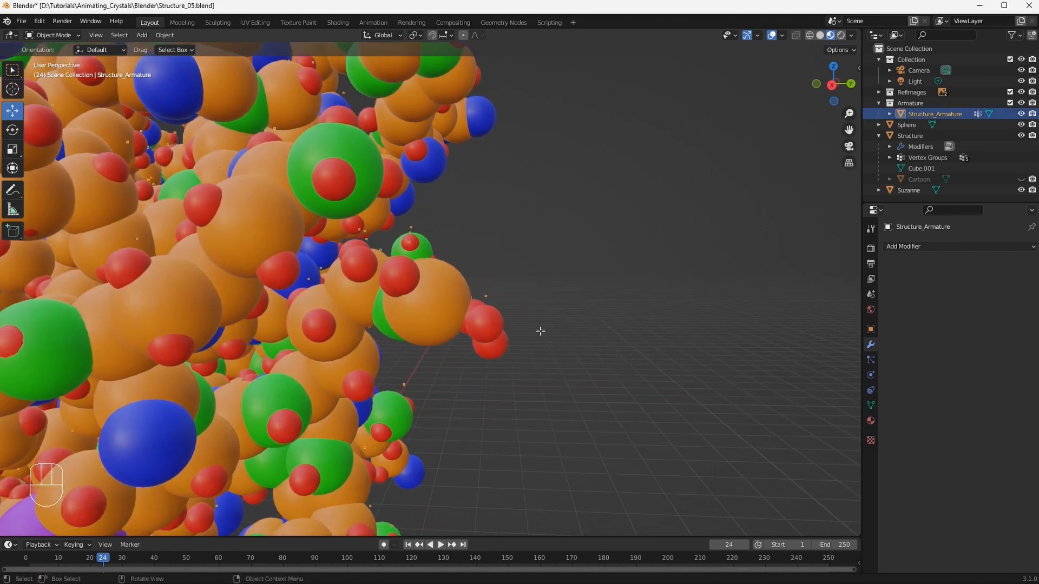
pyautogui.press('Tab')
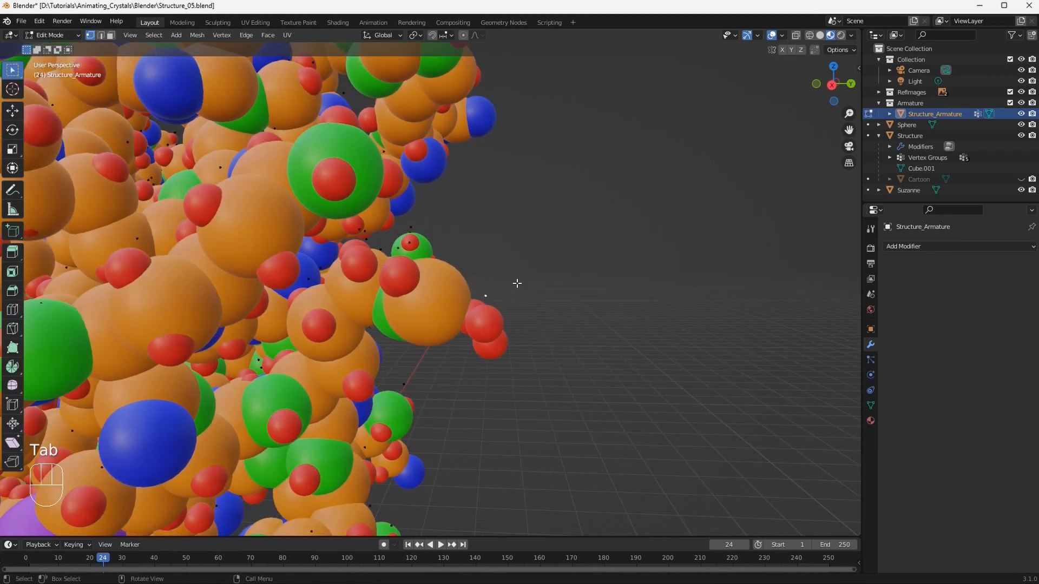
pyautogui.press('g')
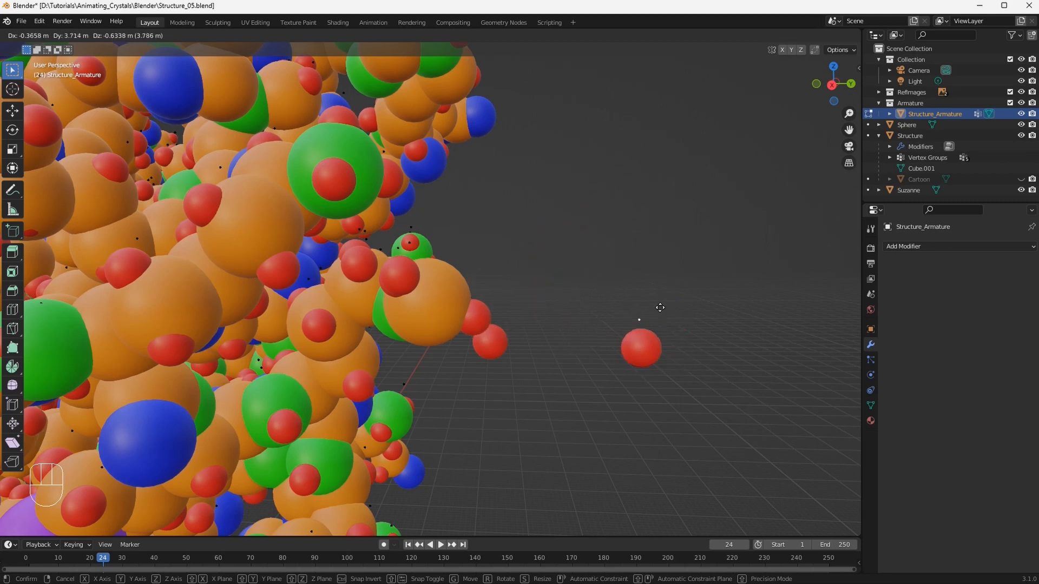
pyautogui.click(698, 284)
pyautogui.moveTo(750, 287); pyautogui.dragTo(713, 259, button='middle')
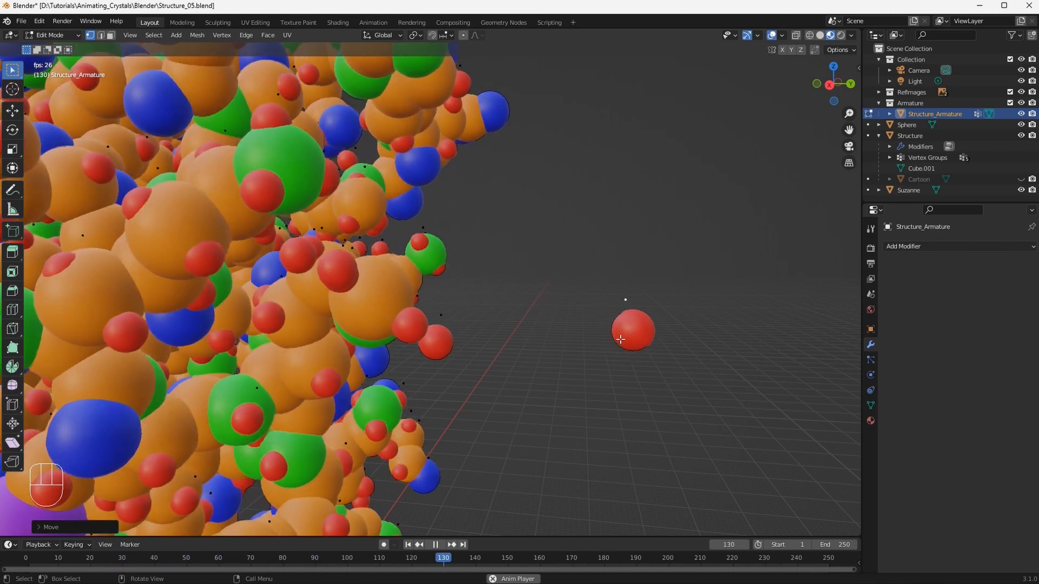
pyautogui.press('space')
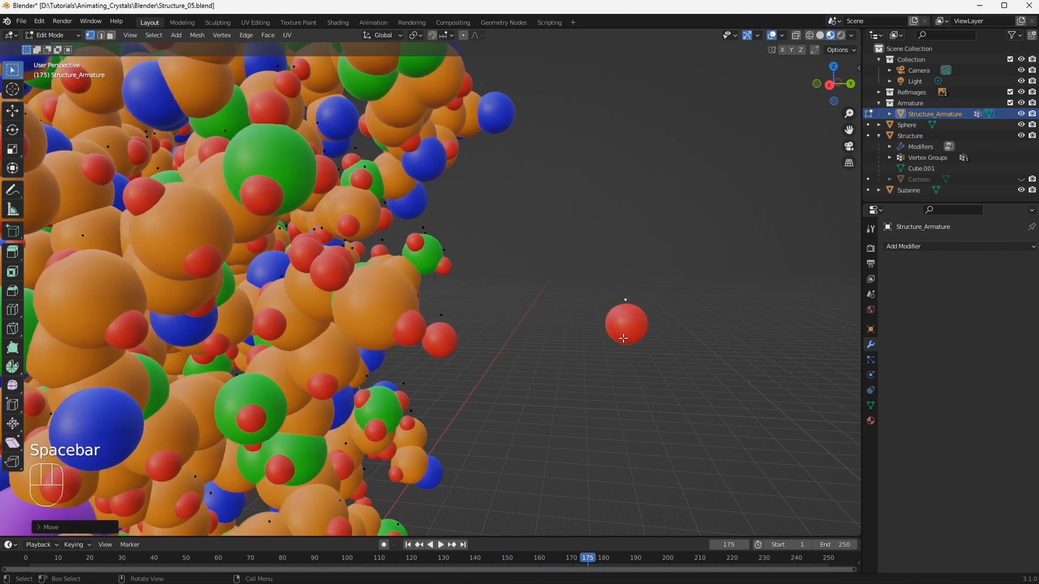
# Undo the vertex move and return Structure_Armature to Object Mode
pyautogui.hotkey('ctrl', 'z')
pyautogui.press('Tab')
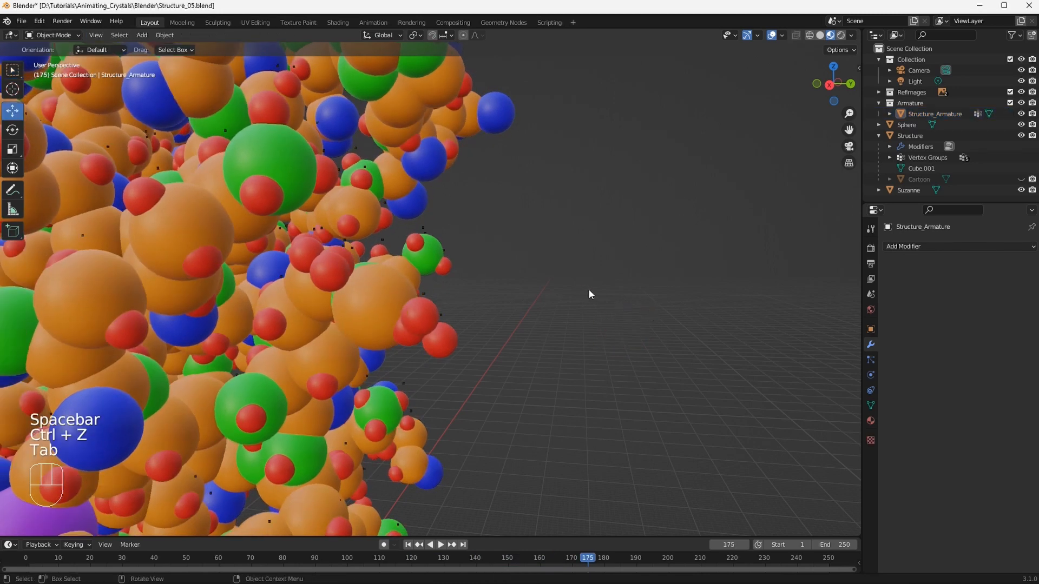
pyautogui.scroll(-8, 544, 310)
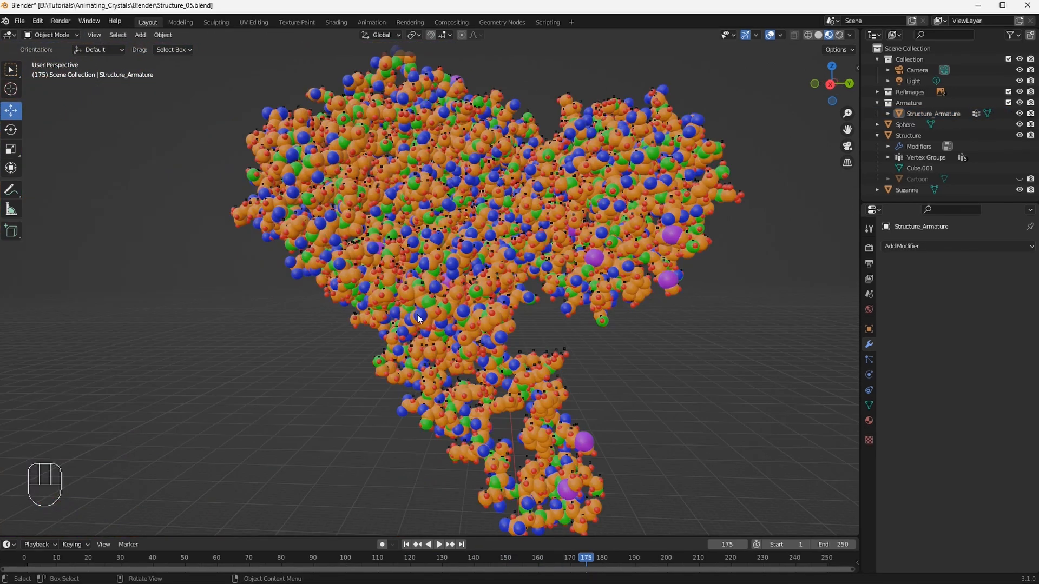
# In the Geometry Nodes workspace, group the noise, armature transfer and Set Position nodes in a frame labelled Animation, set apart from the model nodes
pyautogui.click(504, 21)
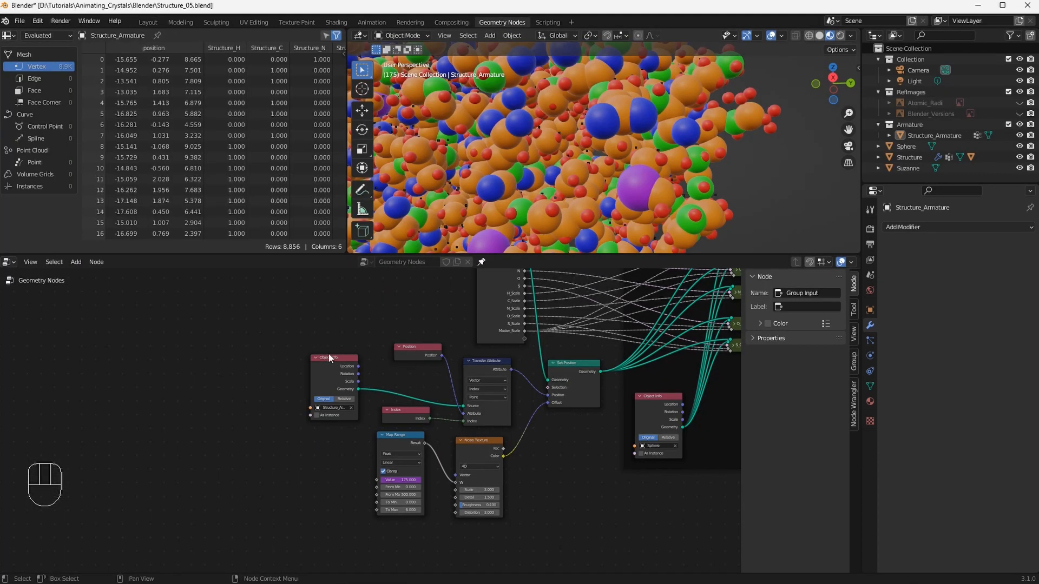
pyautogui.moveTo(329, 352); pyautogui.dragTo(495, 480)
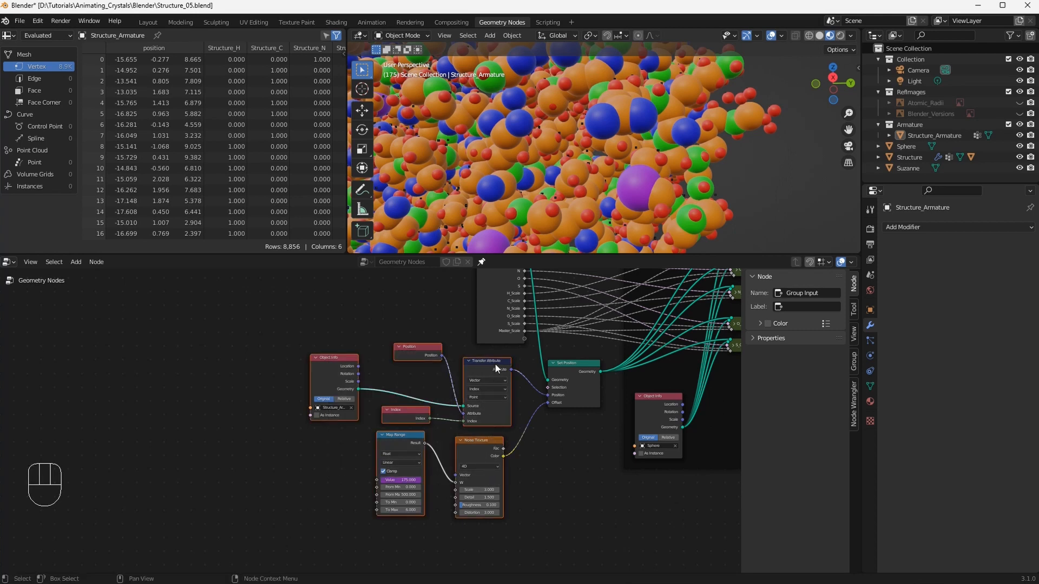
pyautogui.keyDown('shift'); pyautogui.click(563, 364); pyautogui.keyUp('shift')
pyautogui.moveTo(577, 364); pyautogui.dragTo(533, 404)
pyautogui.hotkey('ctrl', 'j')
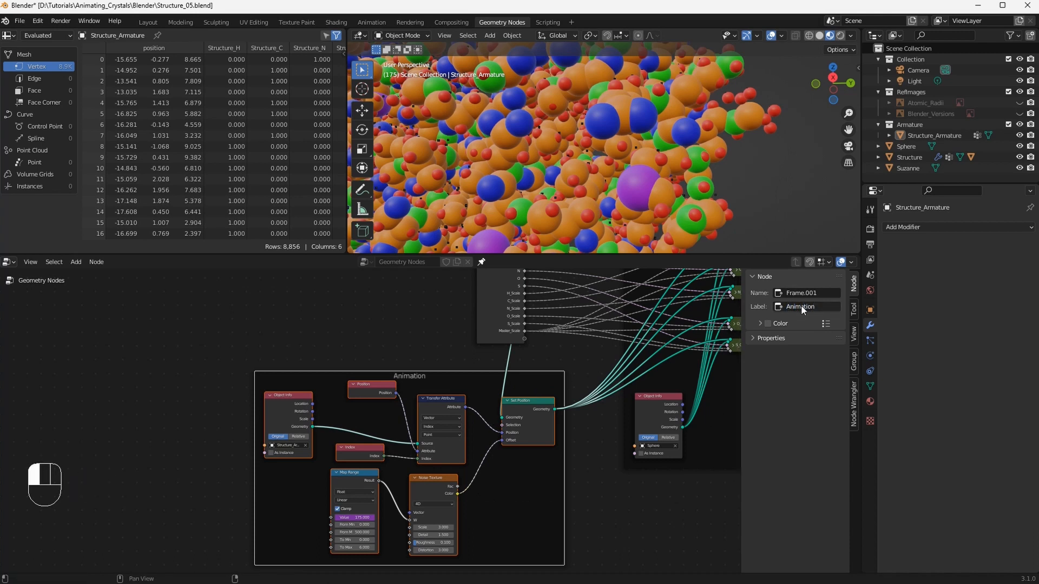
pyautogui.scroll(-2, 622, 497)
pyautogui.keyDown('ctrl'); pyautogui.moveTo(649, 492); pyautogui.dragTo(551, 507, button='middle'); pyautogui.keyUp('ctrl')
pyautogui.scroll(3, 550, 507)
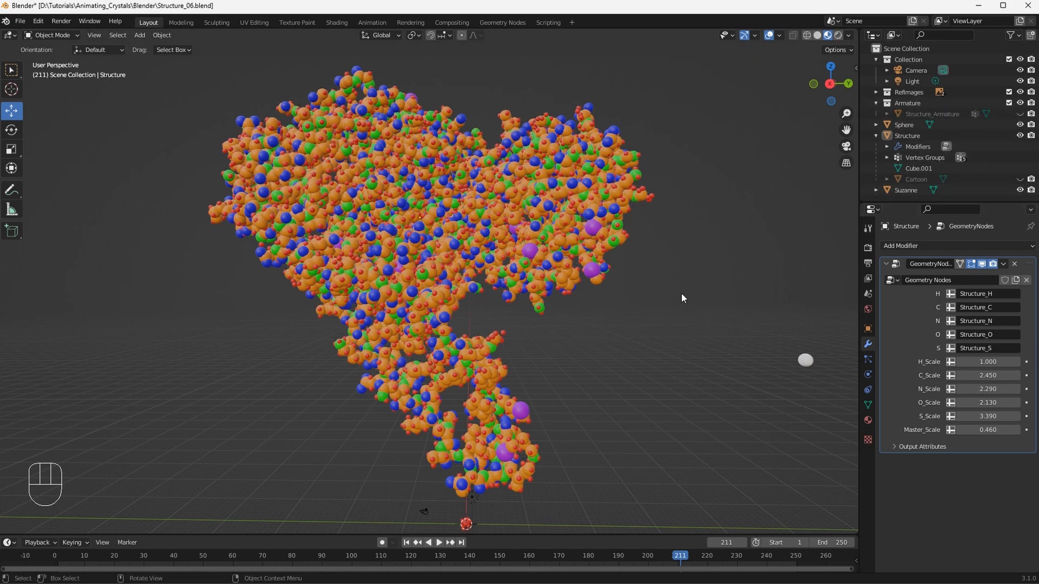
pyautogui.moveTo(680, 293); pyautogui.dragTo(651, 292, button='middle')
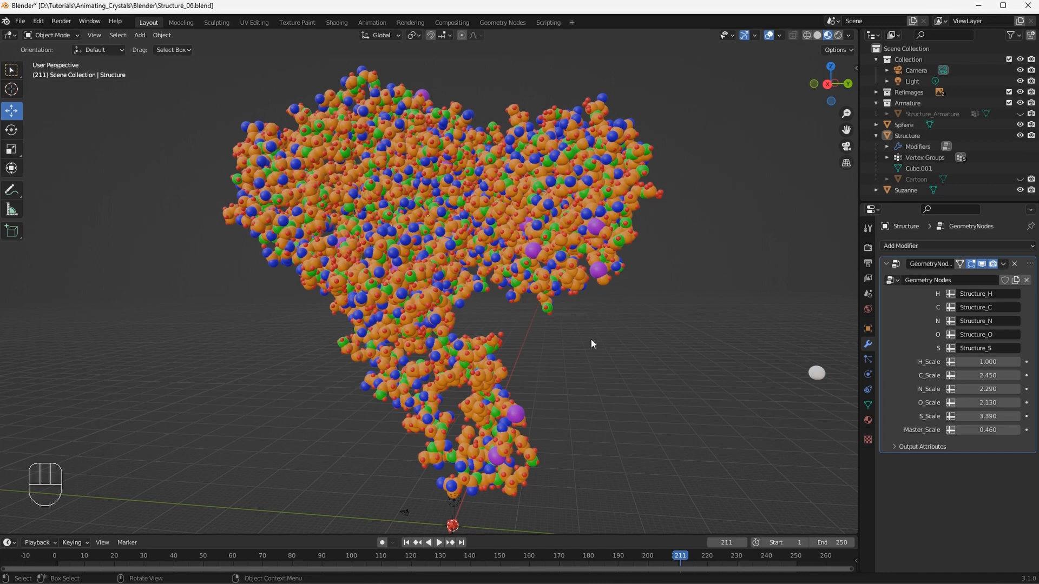
pyautogui.moveTo(529, 341); pyautogui.dragTo(455, 213, button='middle')
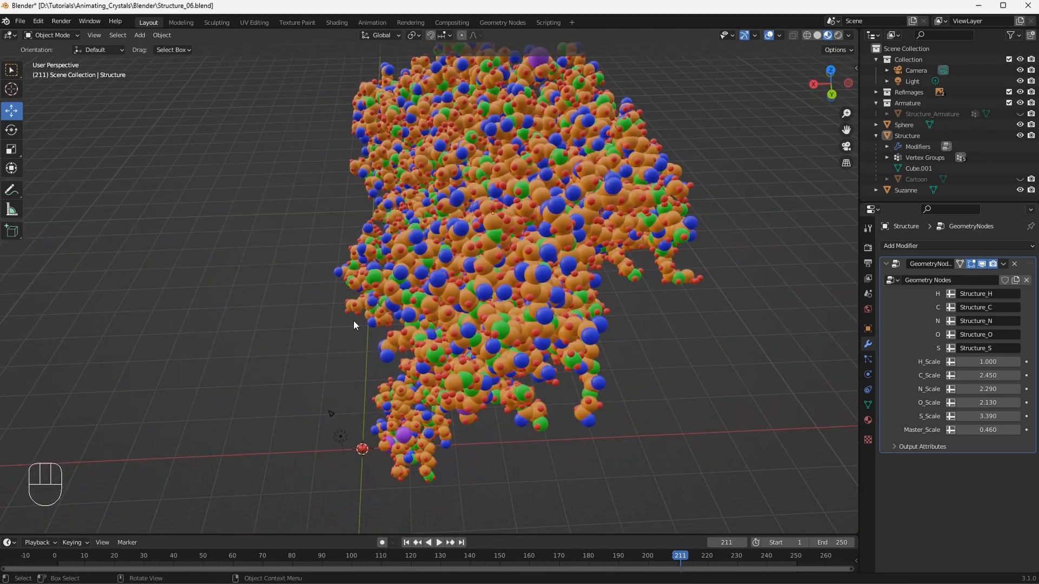
pyautogui.moveTo(375, 349); pyautogui.dragTo(503, 293, button='middle')
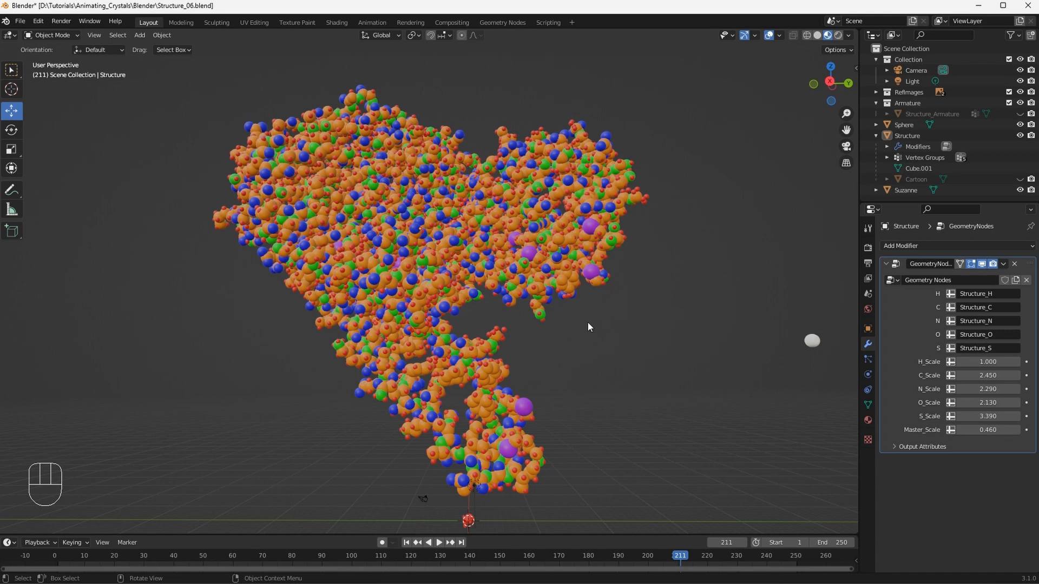
pyautogui.moveTo(588, 326)
pyautogui.mouseDown(button='middle')
pyautogui.moveTo(559, 337)
pyautogui.moveTo(569, 323)
pyautogui.mouseUp(button='middle')
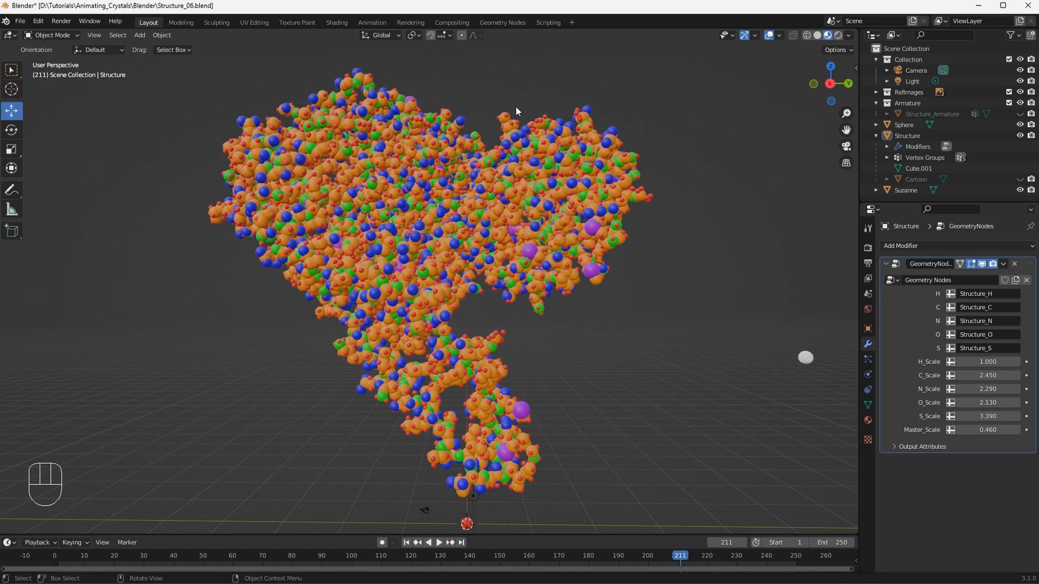
pyautogui.moveTo(452, 411); pyautogui.dragTo(445, 181, button='middle')
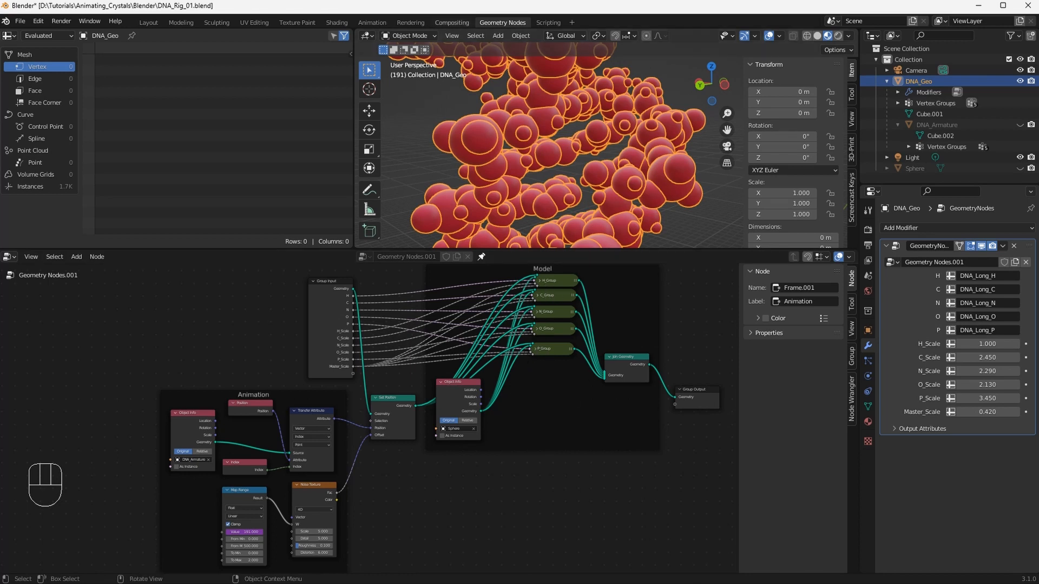
# Play the DNA_Geo animation in the Layout workspace, examine the helix up close, and unhide the DNA_Armature object
pyautogui.click(157, 24)
pyautogui.click(501, 354)
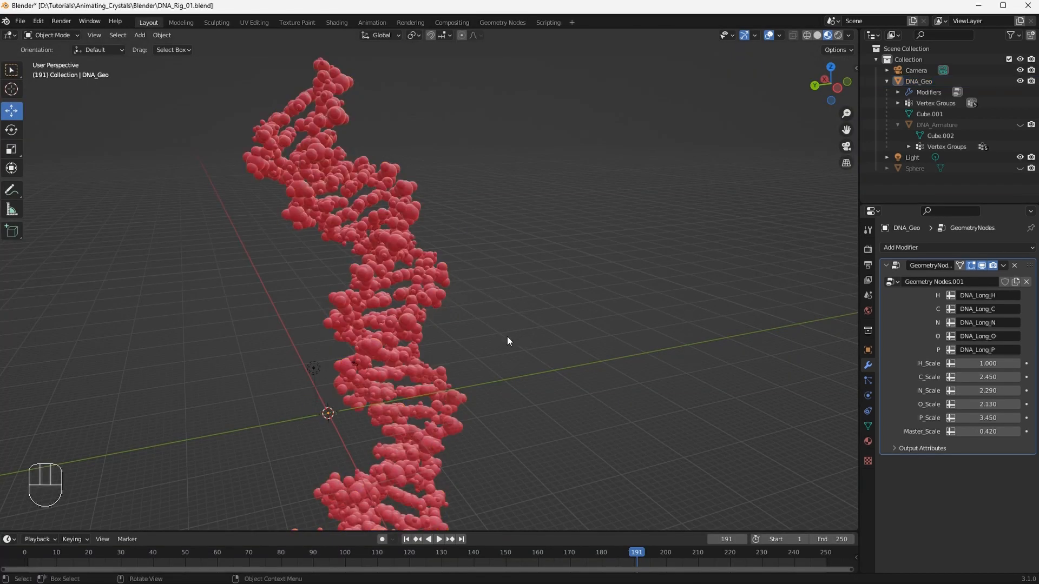
pyautogui.keyDown('shift'); pyautogui.moveTo(508, 337); pyautogui.dragTo(600, 275, button='middle'); pyautogui.keyUp('shift')
pyautogui.moveTo(598, 316); pyautogui.dragTo(439, 258, button='middle')
pyautogui.moveTo(210, 228); pyautogui.dragTo(511, 252, button='middle')
pyautogui.press('space')
pyautogui.scroll(8, 537, 283)
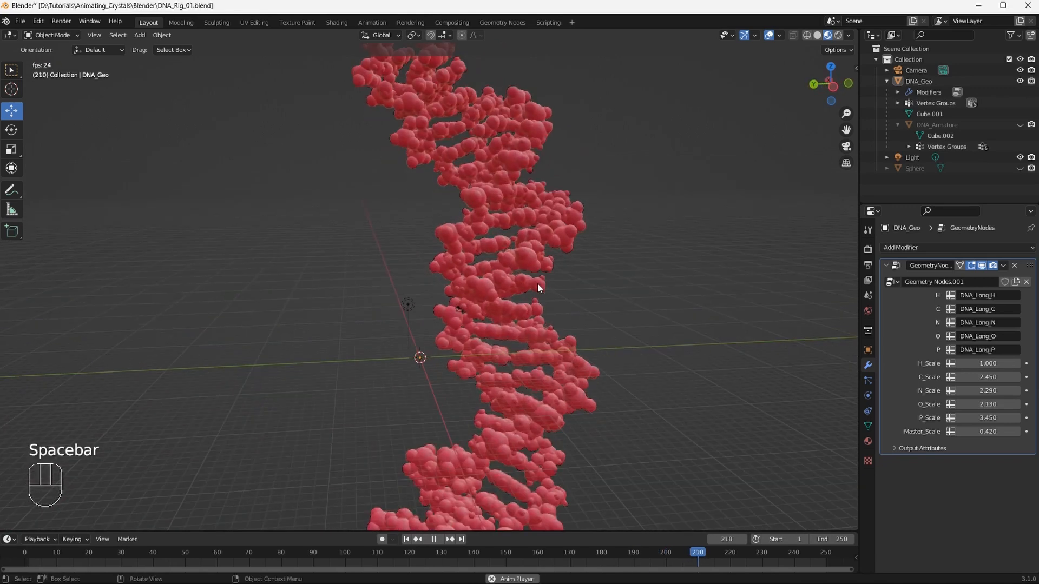
pyautogui.keyDown('shift'); pyautogui.moveTo(817, 241); pyautogui.dragTo(495, 250, button='middle'); pyautogui.keyUp('shift')
pyautogui.click(1020, 125)
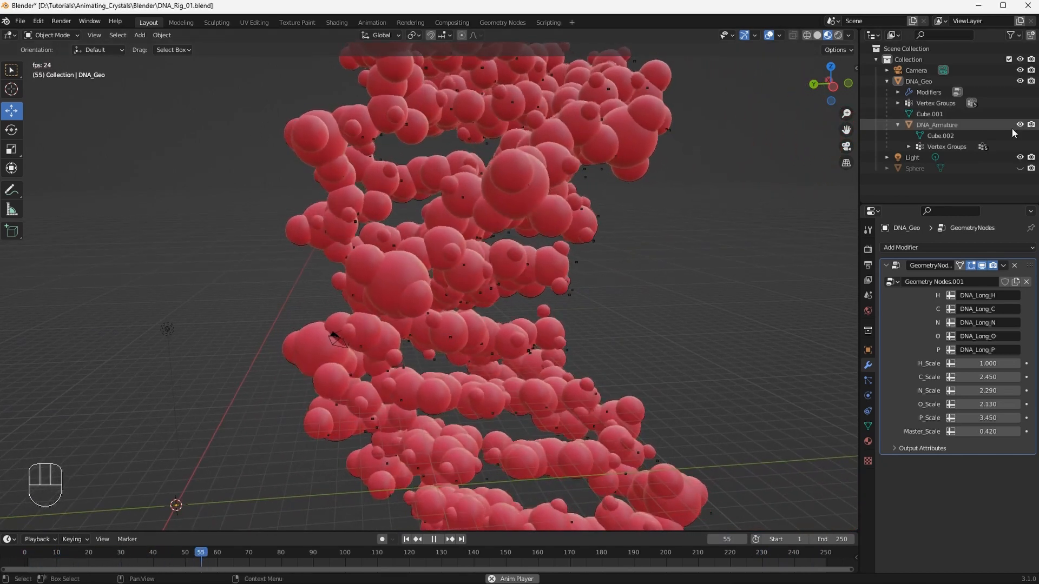
# Stop the animation at frame 111 and hide the DNA_Armature object, leaving the whole DNA helix in view
pyautogui.moveTo(619, 209); pyautogui.dragTo(595, 213, button='middle')
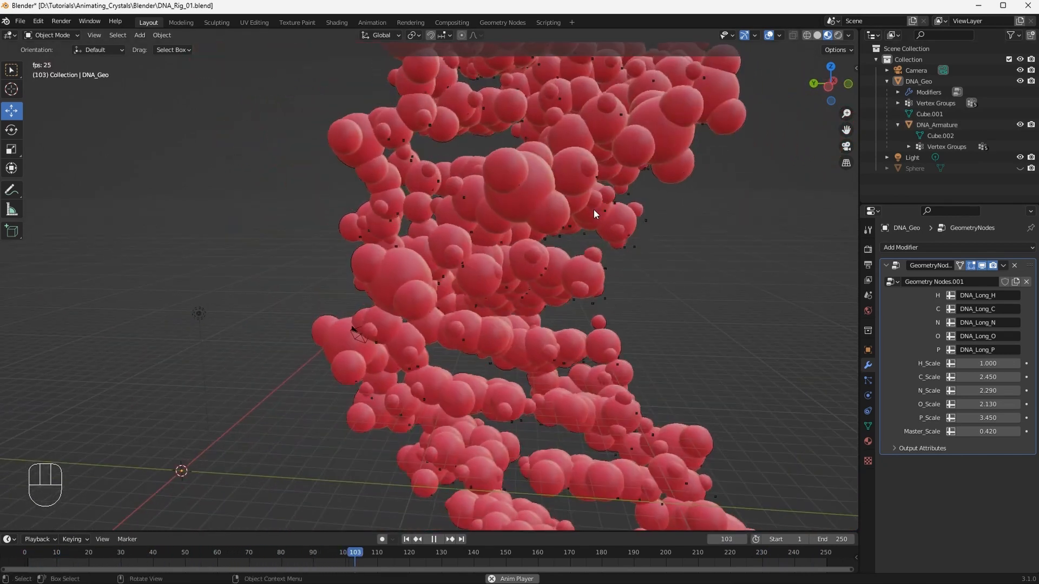
pyautogui.press('space')
pyautogui.scroll(-3, 579, 249)
pyautogui.scroll(-1, 579, 252)
pyautogui.moveTo(575, 251); pyautogui.dragTo(609, 267, button='middle')
pyautogui.moveTo(579, 205); pyautogui.dragTo(563, 202, button='middle')
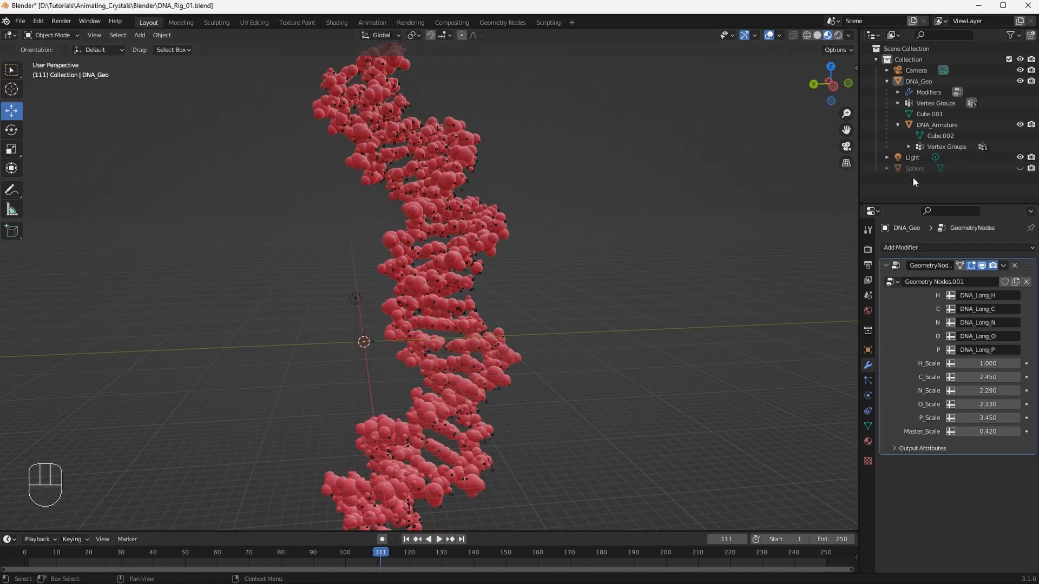
pyautogui.click(1020, 125)
# Add a Lattice object to the scene and scale it up uniformly beside the DNA helix
pyautogui.moveTo(568, 241); pyautogui.dragTo(417, 319, button='middle')
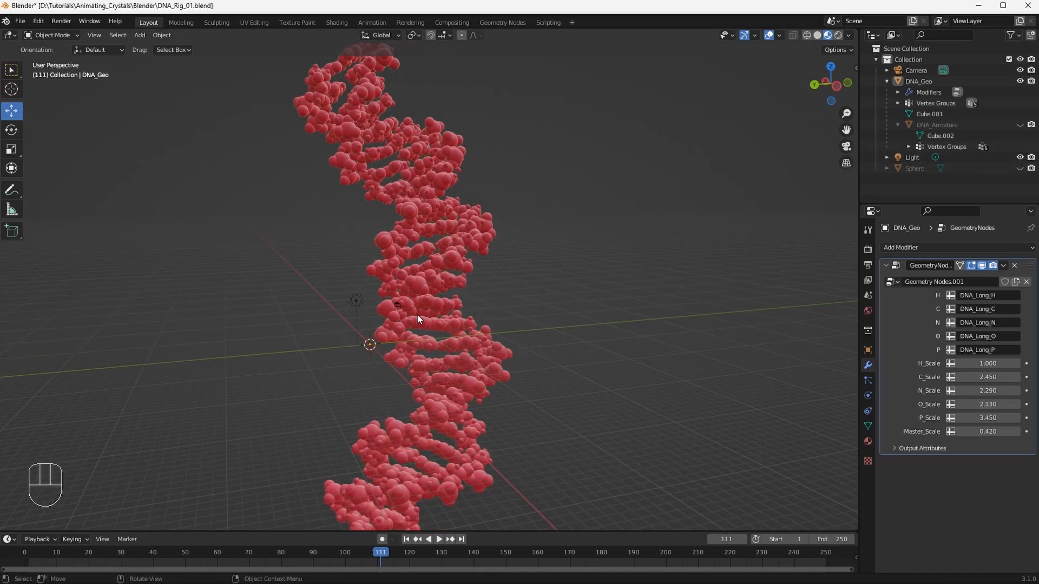
pyautogui.hotkey('shift', 'a')
pyautogui.click(452, 316)
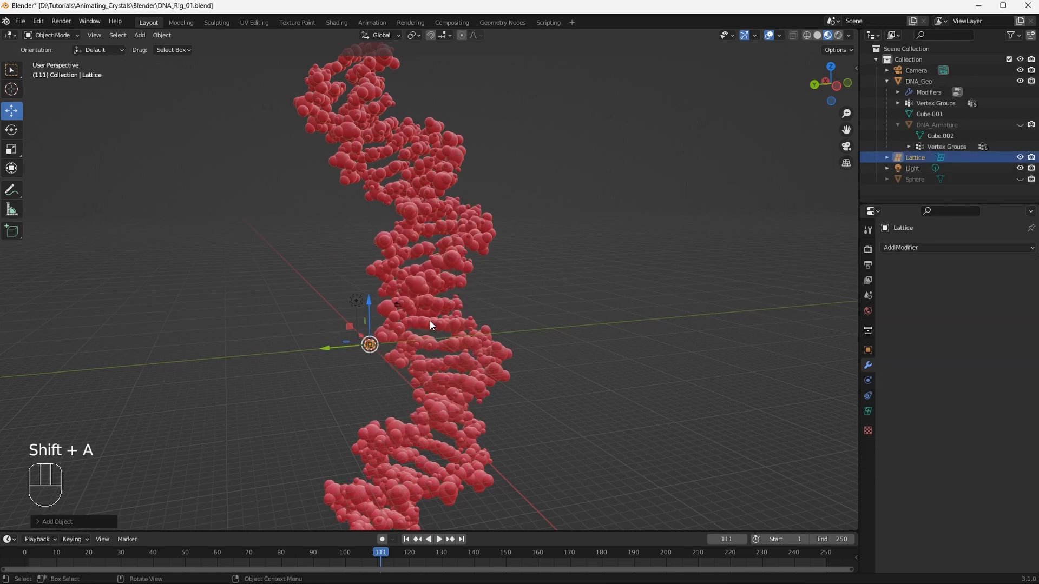
pyautogui.press('s')
pyautogui.click(605, 292)
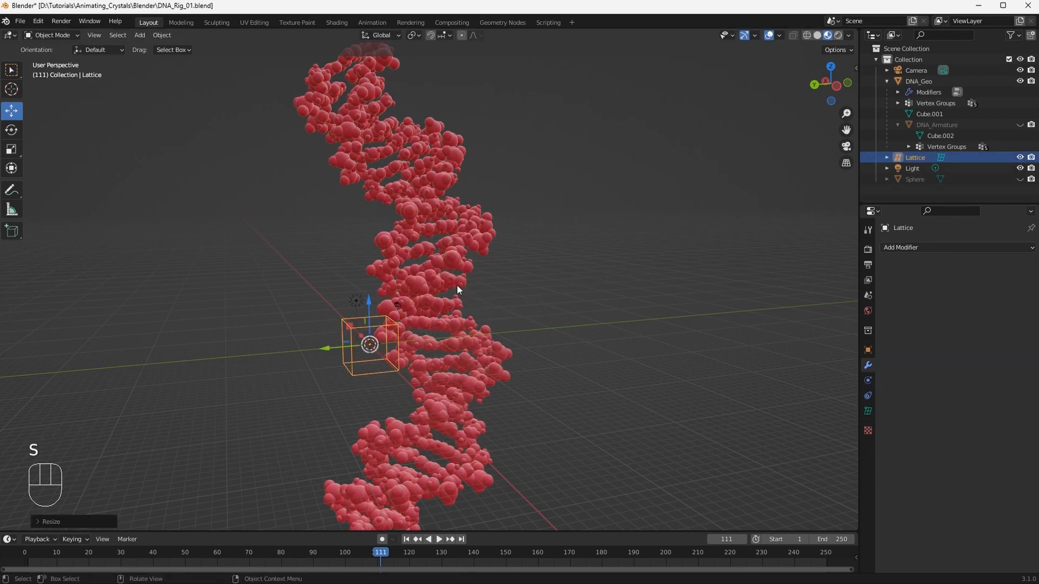
pyautogui.press('s')
pyautogui.click(543, 284)
# Stretch the lattice along Z towards the helix's height and enlarge it uniformly by about 1.35
pyautogui.moveTo(449, 308); pyautogui.dragTo(485, 312, button='middle')
pyautogui.scroll(-3, 481, 324)
pyautogui.hotkey('shift', 'space')
pyautogui.press('s')
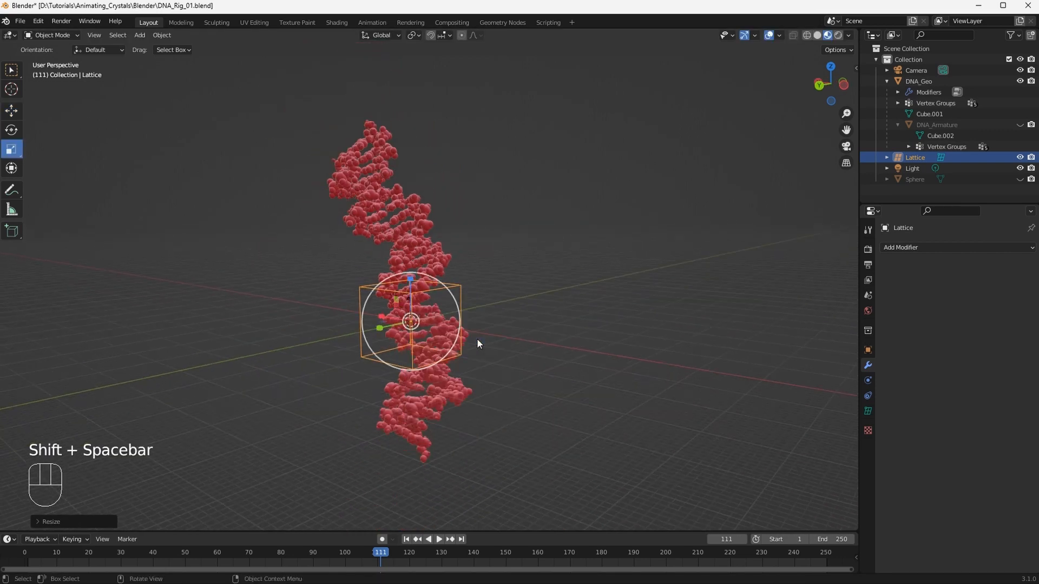
pyautogui.moveTo(410, 279); pyautogui.dragTo(417, 148)
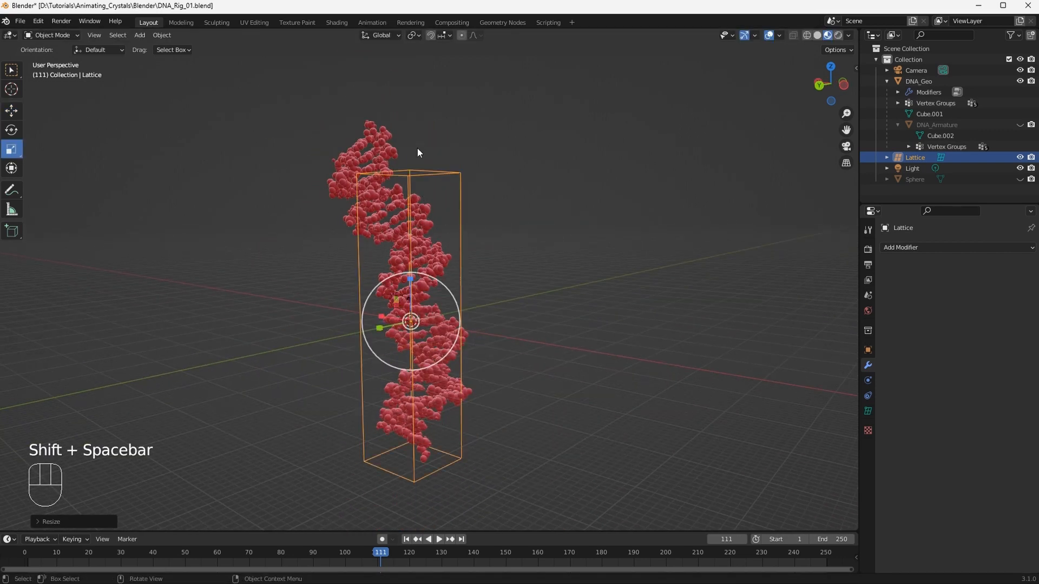
pyautogui.scroll(2, 419, 232)
pyautogui.moveTo(420, 231); pyautogui.dragTo(426, 328, button='middle')
pyautogui.press('s')
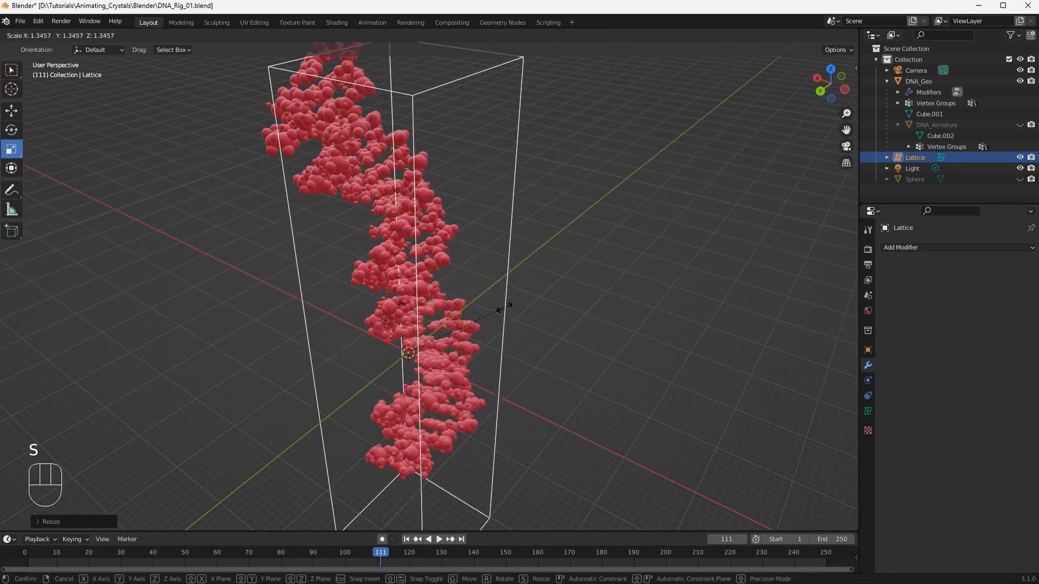
pyautogui.click(502, 309)
# Move the lattice along the Y and X axes so it surrounds more of the DNA helix
pyautogui.moveTo(502, 310); pyautogui.dragTo(509, 375, button='middle')
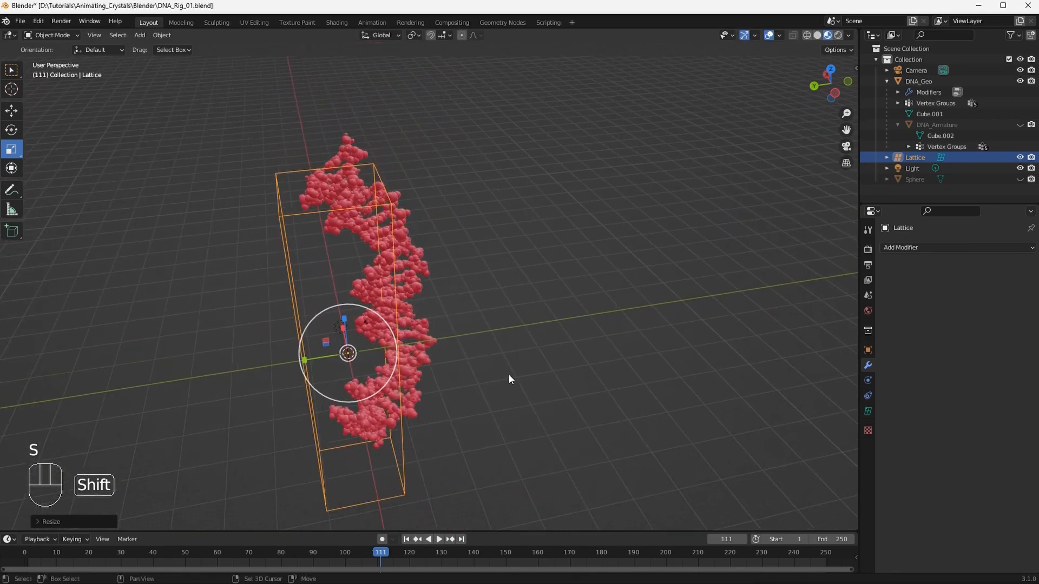
pyautogui.hotkey('shift', 'space')
pyautogui.press('g')
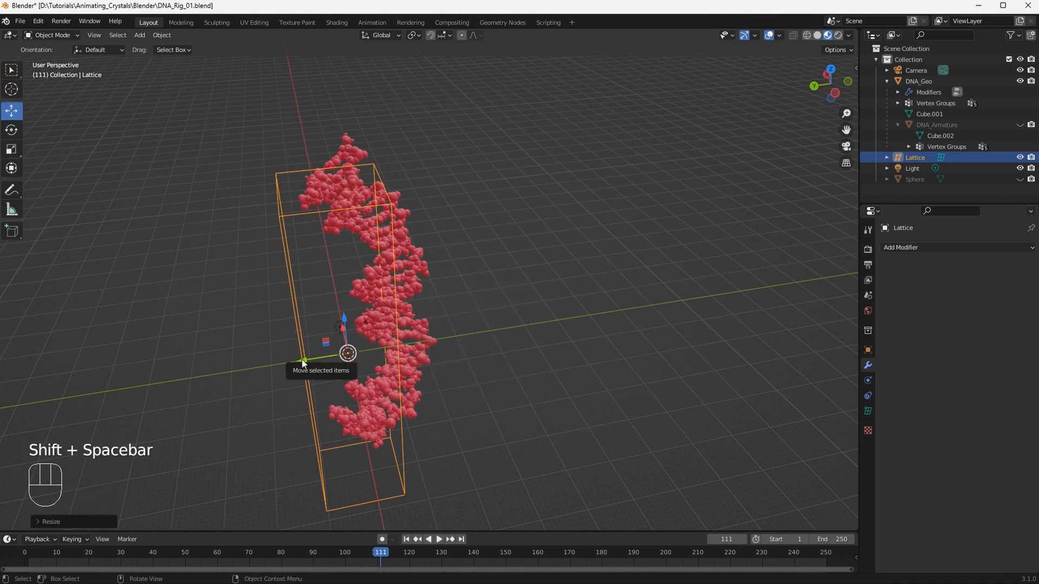
pyautogui.moveTo(303, 364); pyautogui.dragTo(341, 355)
pyautogui.moveTo(341, 355); pyautogui.dragTo(439, 338, button='middle')
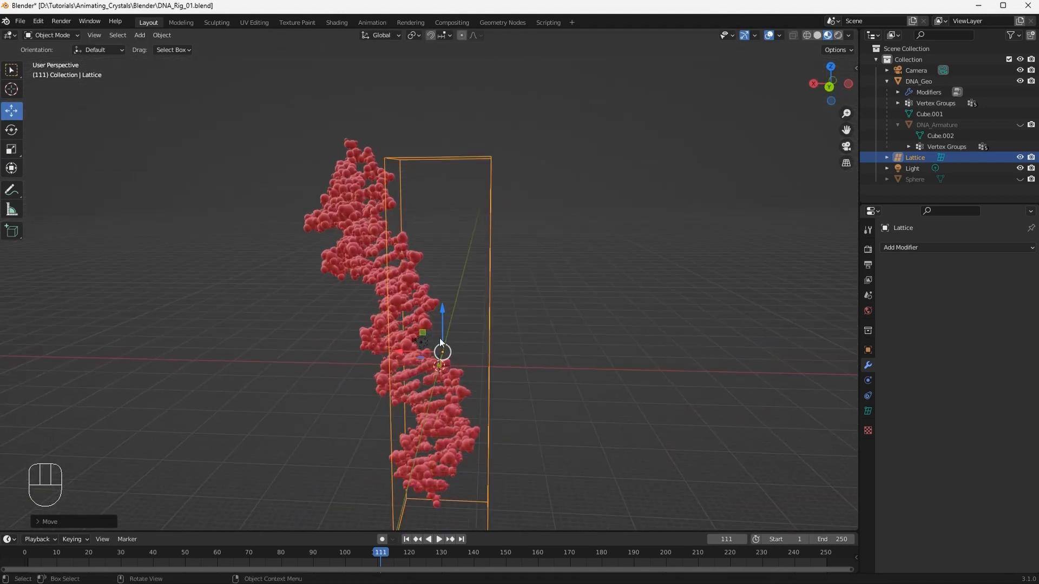
pyautogui.moveTo(401, 355); pyautogui.dragTo(371, 358)
pyautogui.moveTo(371, 358); pyautogui.dragTo(452, 359, button='middle')
# Rotate the lattice slightly about the Y axis and raise it to enclose the helix from end to end
pyautogui.hotkey('shift', 'space')
pyautogui.press('r')
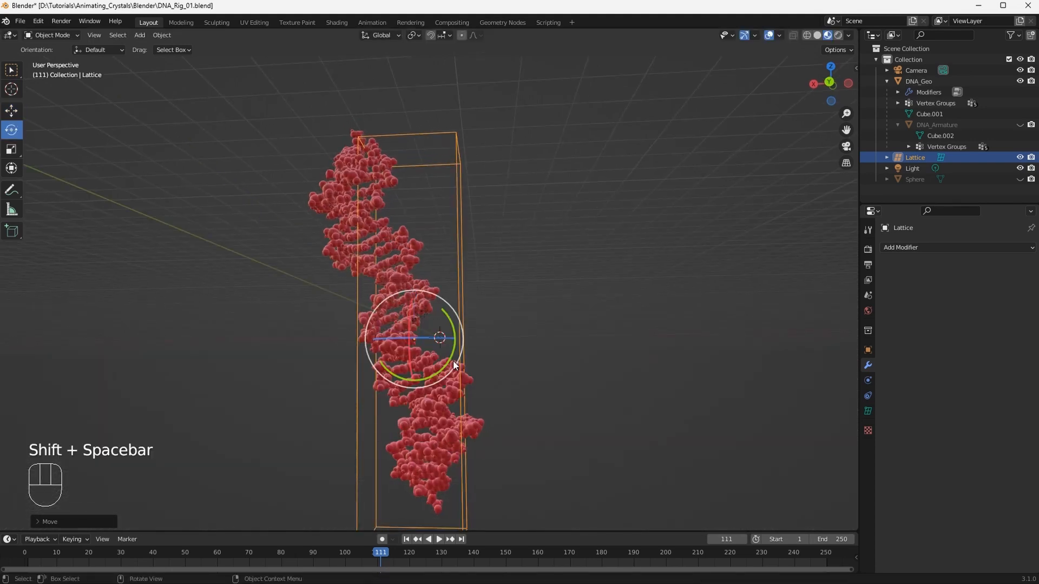
pyautogui.moveTo(452, 324); pyautogui.dragTo(460, 305)
pyautogui.moveTo(459, 306); pyautogui.dragTo(441, 359, button='middle')
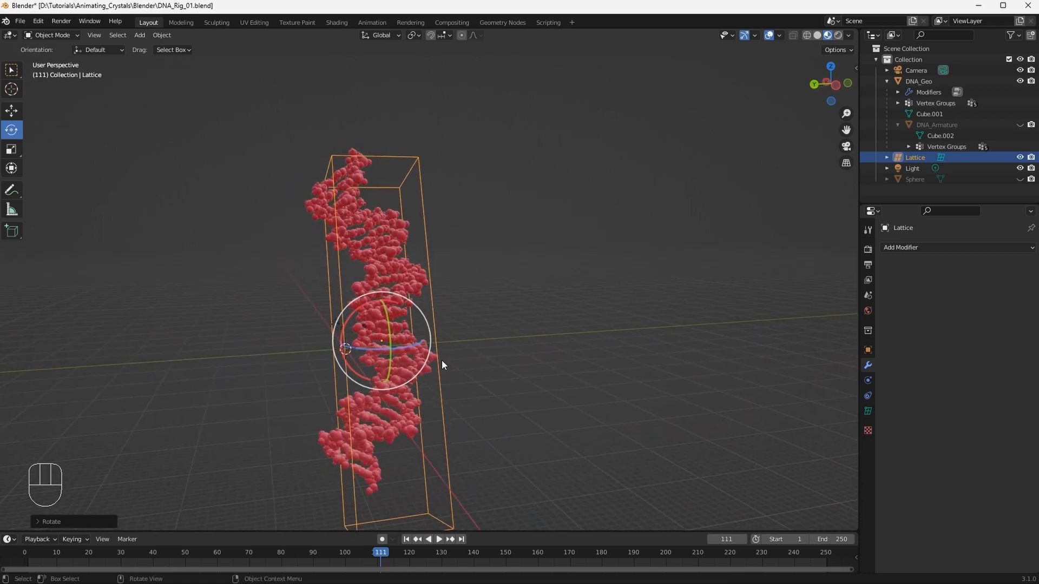
pyautogui.press('g')
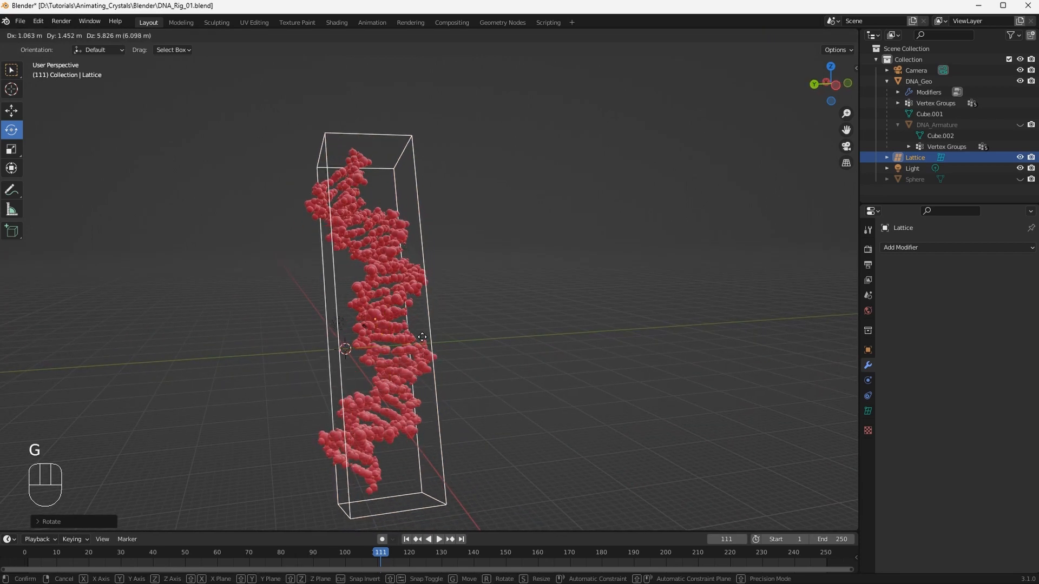
pyautogui.click(425, 331)
pyautogui.moveTo(426, 332); pyautogui.dragTo(274, 332, button='middle')
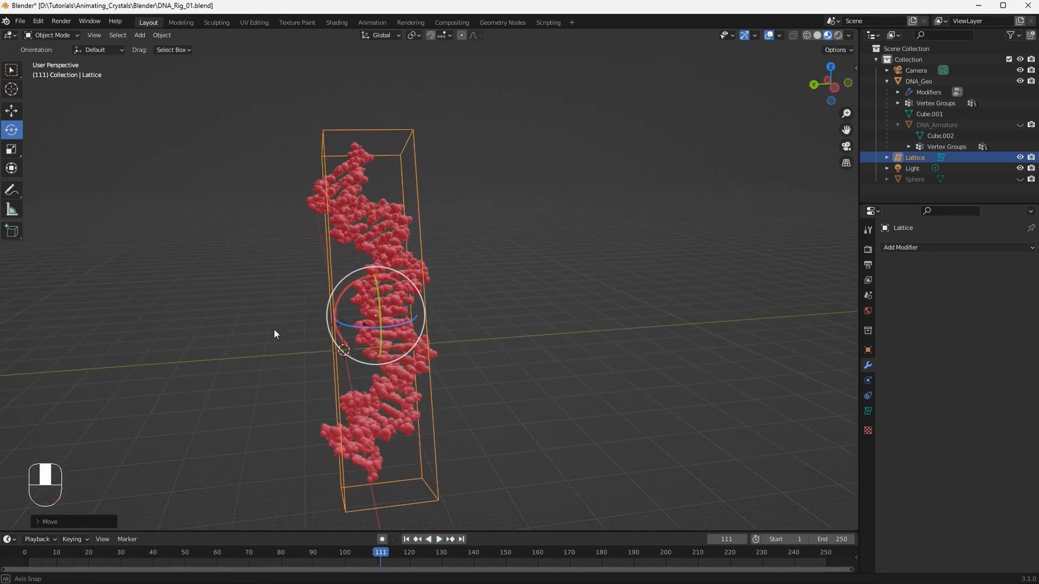
# Widen the lattice along X and by about 1.7 along Y so all atoms fit inside it
pyautogui.keyDown('shift'); pyautogui.moveTo(379, 325); pyautogui.dragTo(393, 313, button='middle'); pyautogui.keyUp('shift')
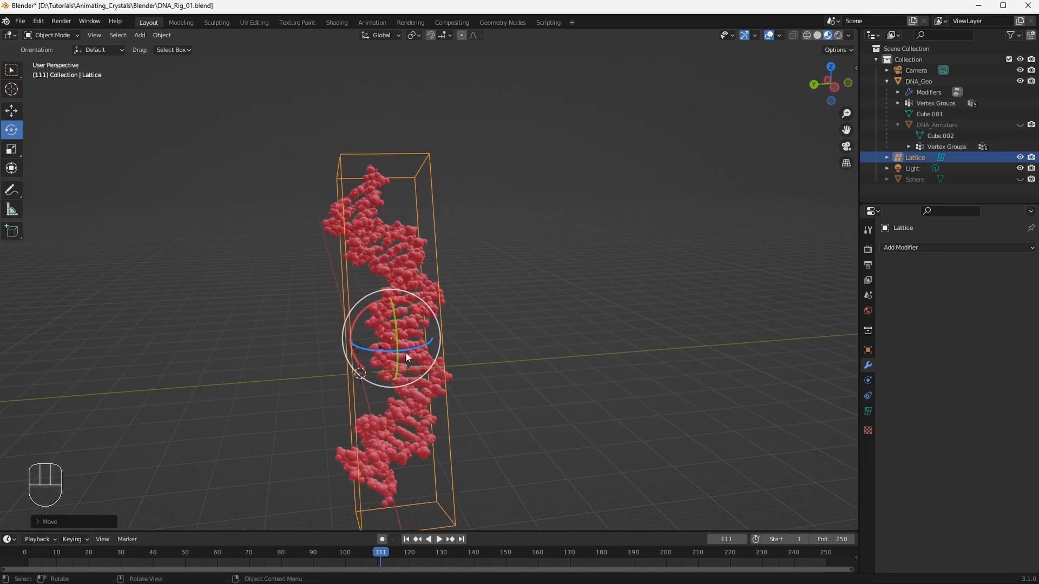
pyautogui.press('s')
pyautogui.press('x')
pyautogui.click(416, 354)
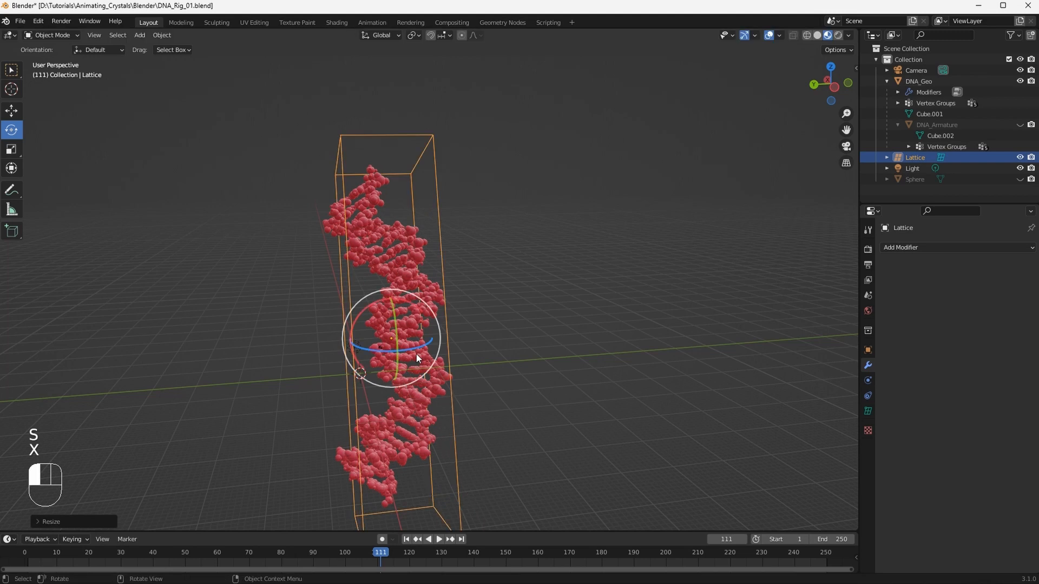
pyautogui.press('s')
pyautogui.press('y')
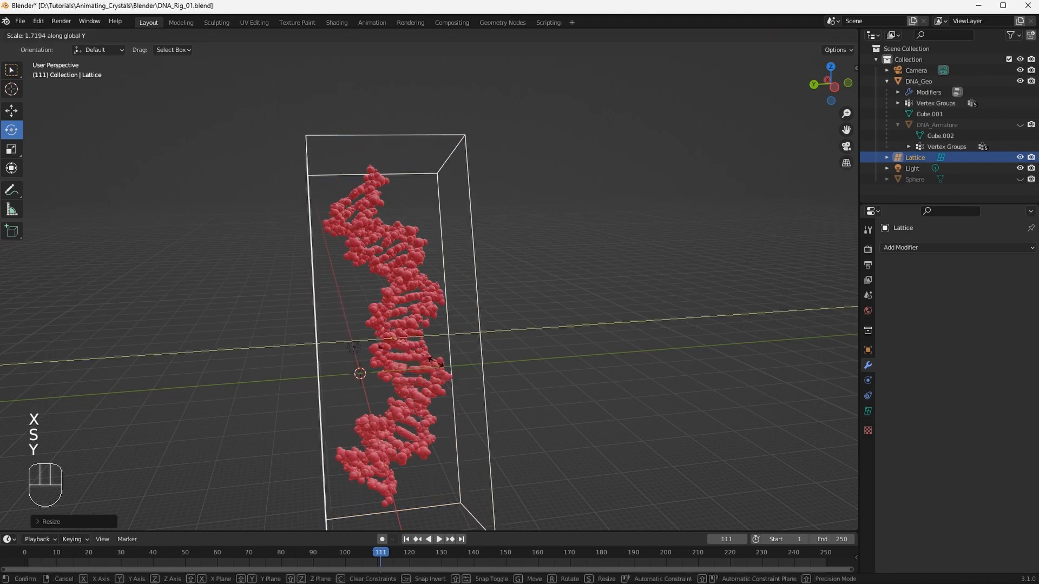
pyautogui.click(410, 326)
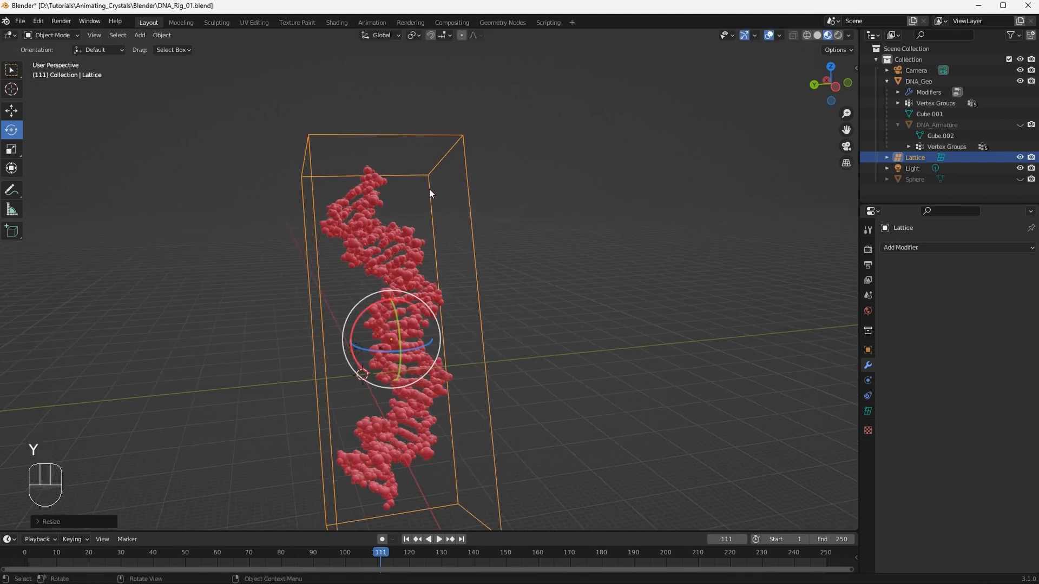
# Inspect one of the lattice's upper corner points in Edit Mode and return to Object Mode
pyautogui.press('Tab')
pyautogui.click(295, 106)
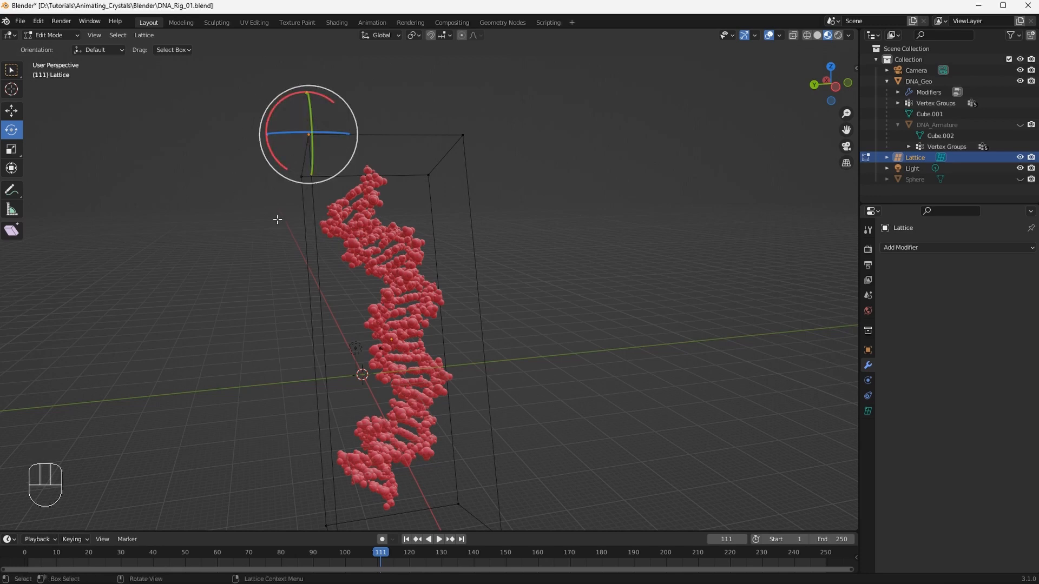
pyautogui.moveTo(333, 247); pyautogui.dragTo(531, 178, button='middle')
pyautogui.press('Tab')
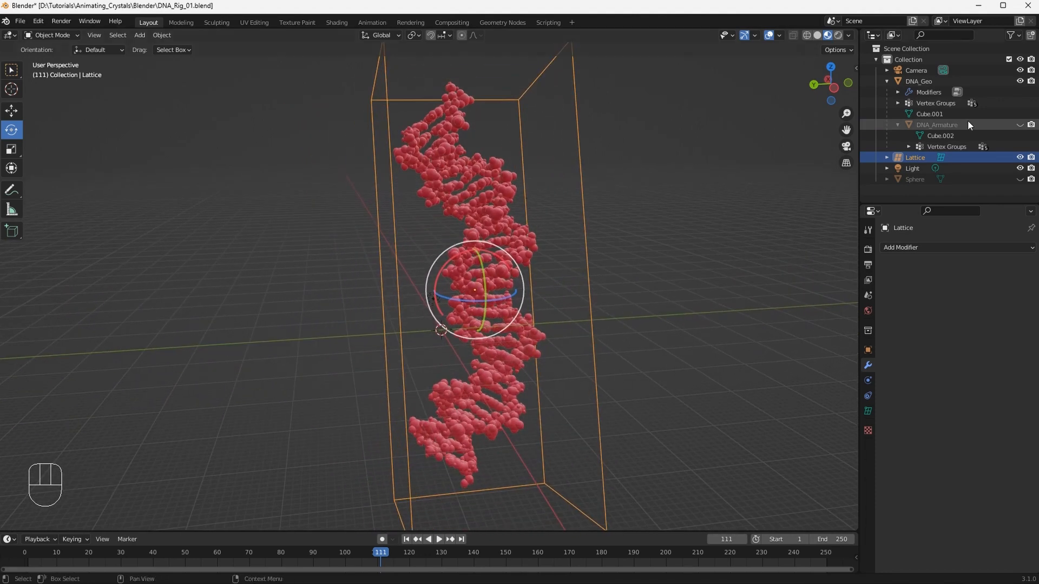
# Hide DNA_Geo and unhide DNA_Armature so its vertices can be selected inside the lattice
pyautogui.click(1019, 82)
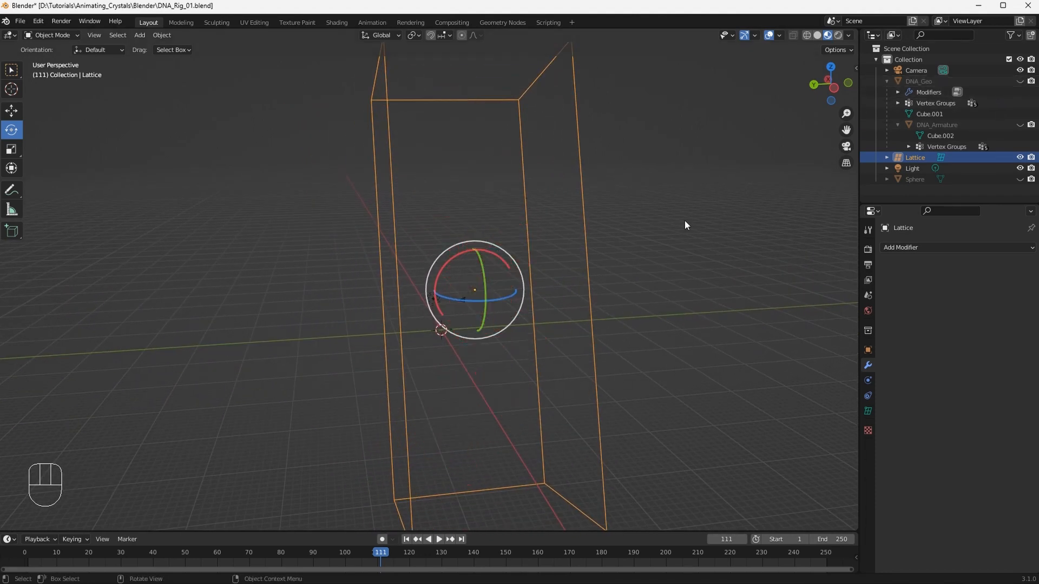
pyautogui.click(1019, 125)
pyautogui.moveTo(545, 227)
pyautogui.mouseDown(button='middle')
pyautogui.moveTo(554, 220)
pyautogui.moveTo(539, 225)
pyautogui.mouseUp(button='middle')
pyautogui.moveTo(546, 249); pyautogui.dragTo(447, 215, button='middle')
pyautogui.scroll(4, 412, 242)
# Add a Lattice modifier to DNA_Armature with the Lattice object as its target
pyautogui.click(458, 180)
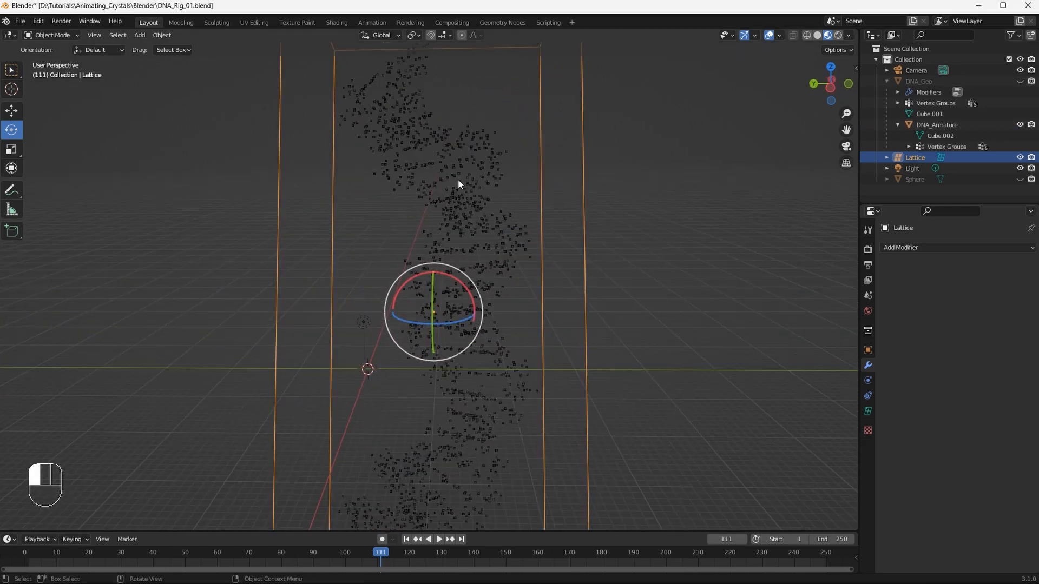
pyautogui.click(904, 248)
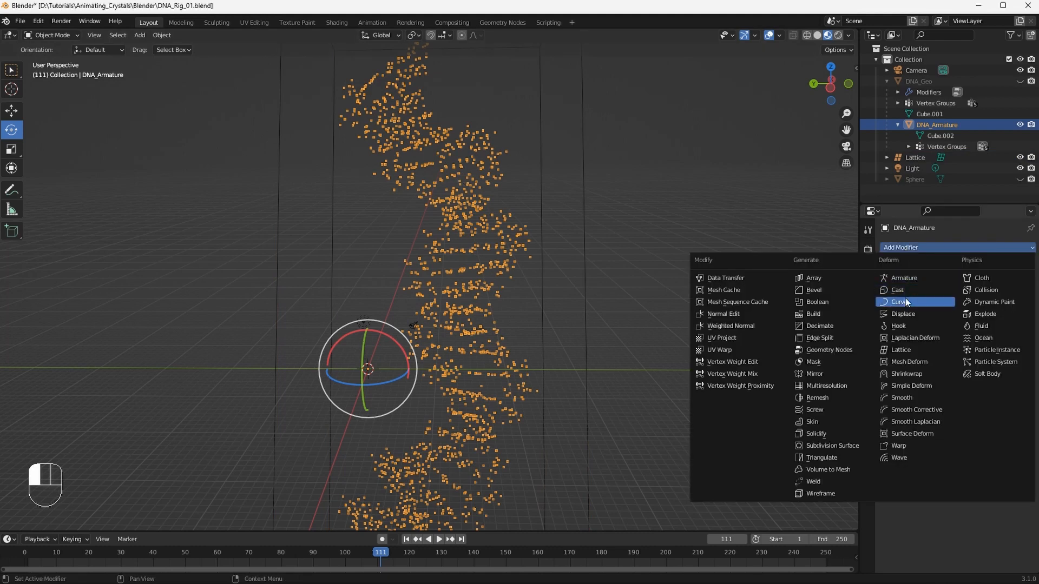
pyautogui.click(904, 352)
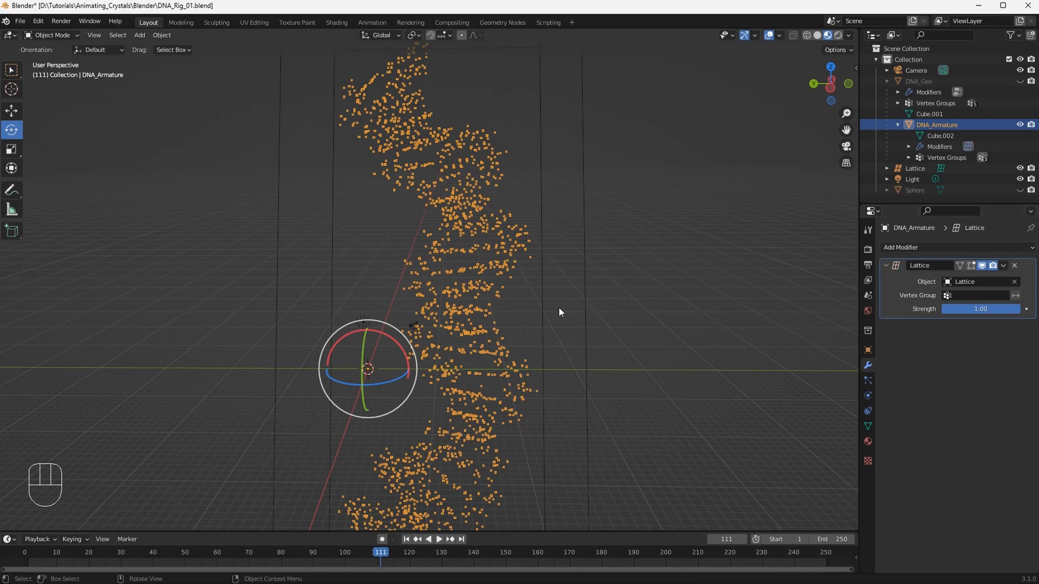
# Select the four upper corner points of the lattice in Edit Mode
pyautogui.moveTo(380, 262); pyautogui.dragTo(414, 289, button='middle')
pyautogui.scroll(-2, 405, 270)
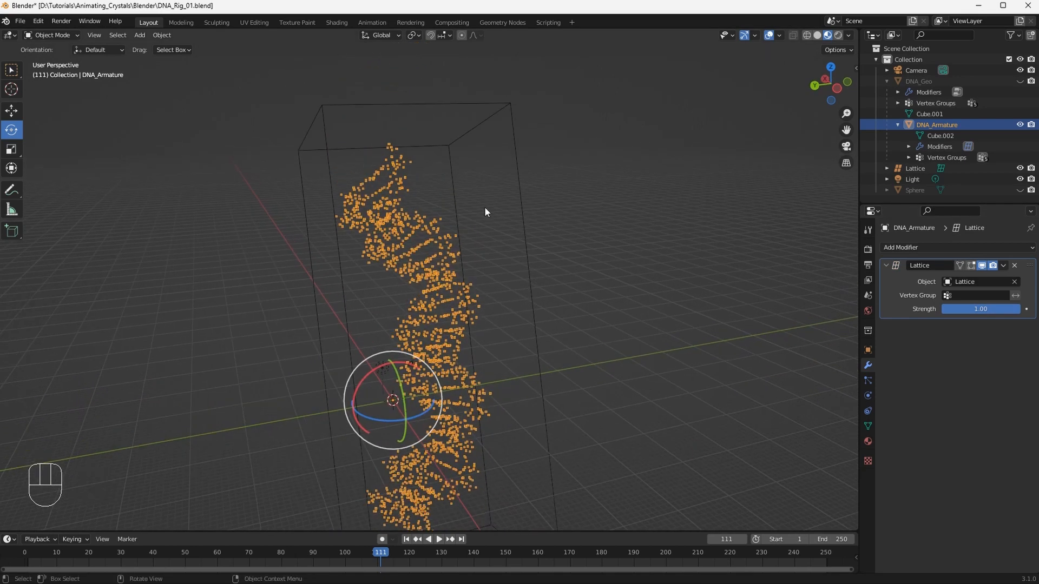
pyautogui.click(455, 190)
pyautogui.press('Tab')
pyautogui.press('Tab')
pyautogui.press('Tab')
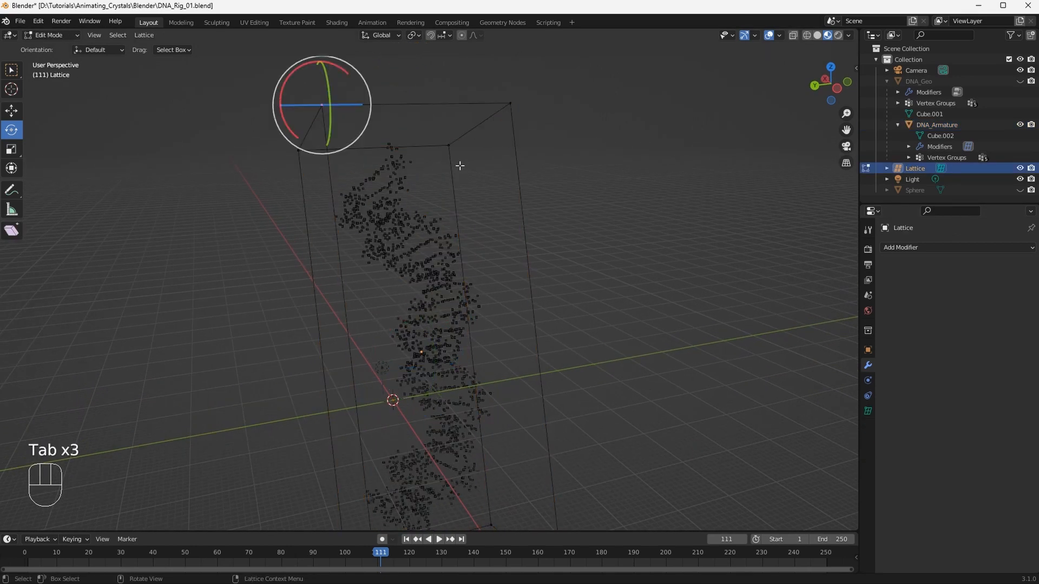
pyautogui.moveTo(460, 165); pyautogui.dragTo(401, 168, button='middle')
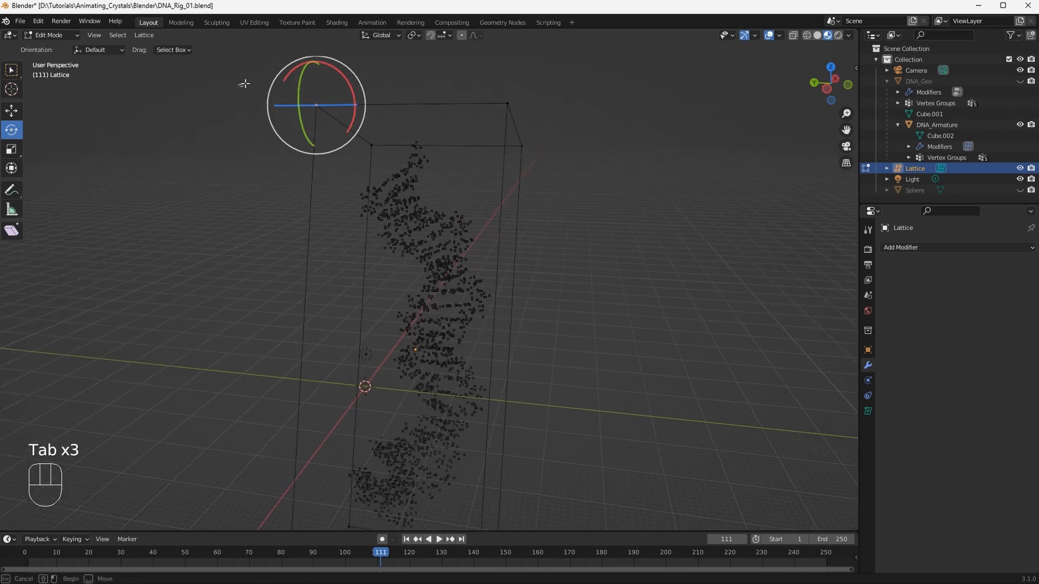
pyautogui.moveTo(244, 84); pyautogui.dragTo(606, 186)
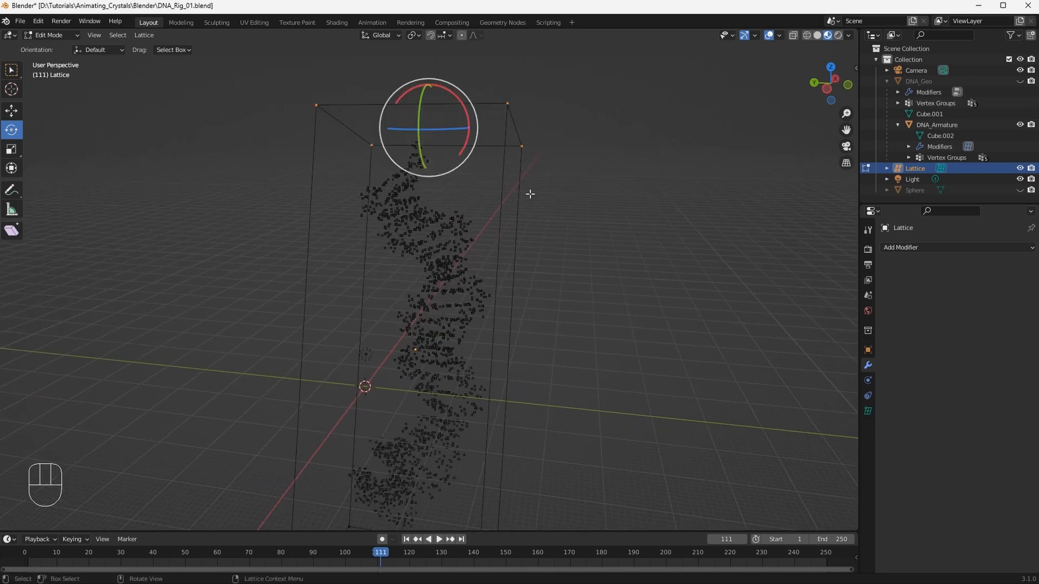
# Try rotating the lattice's upper points to deform the DNA_Armature vertices, and undo each rotation
pyautogui.moveTo(463, 110); pyautogui.dragTo(480, 86)
pyautogui.hotkey('ctrl', 'z')
pyautogui.scroll(3, 484, 238)
pyautogui.keyDown('shift'); pyautogui.moveTo(484, 239); pyautogui.dragTo(460, 379, button='middle'); pyautogui.keyUp('shift')
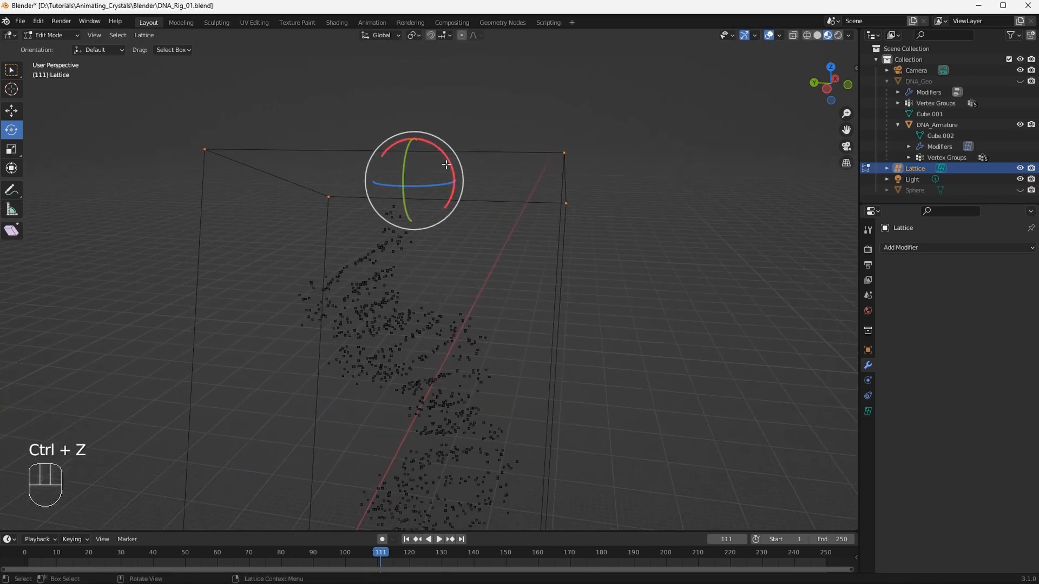
pyautogui.moveTo(450, 158)
pyautogui.mouseDown()
pyautogui.moveTo(445, 143)
pyautogui.moveTo(459, 150)
pyautogui.moveTo(443, 139)
pyautogui.mouseUp()
pyautogui.hotkey('ctrl', 'z')
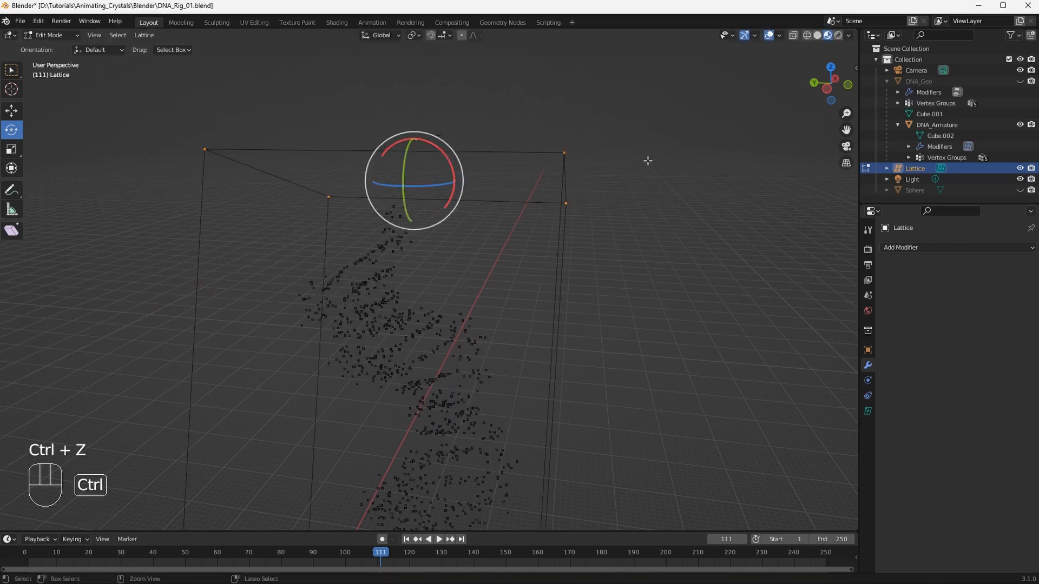
# Show DNA_Geo, hide DNA_Armature, and tilt the lattice's upper points about X to bend the helix, undoing the last rotation
pyautogui.click(1019, 81)
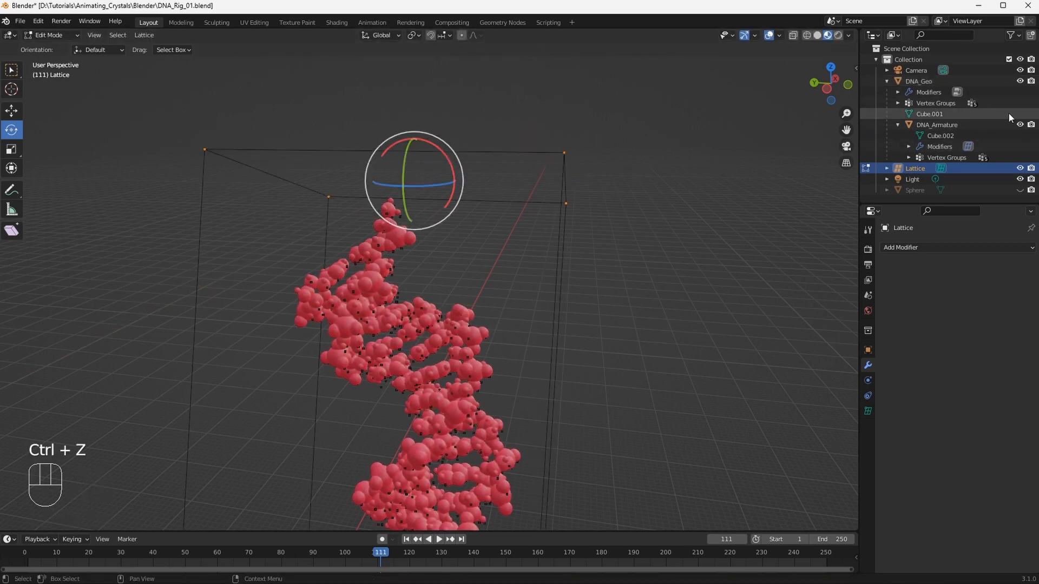
pyautogui.moveTo(443, 149); pyautogui.dragTo(455, 172)
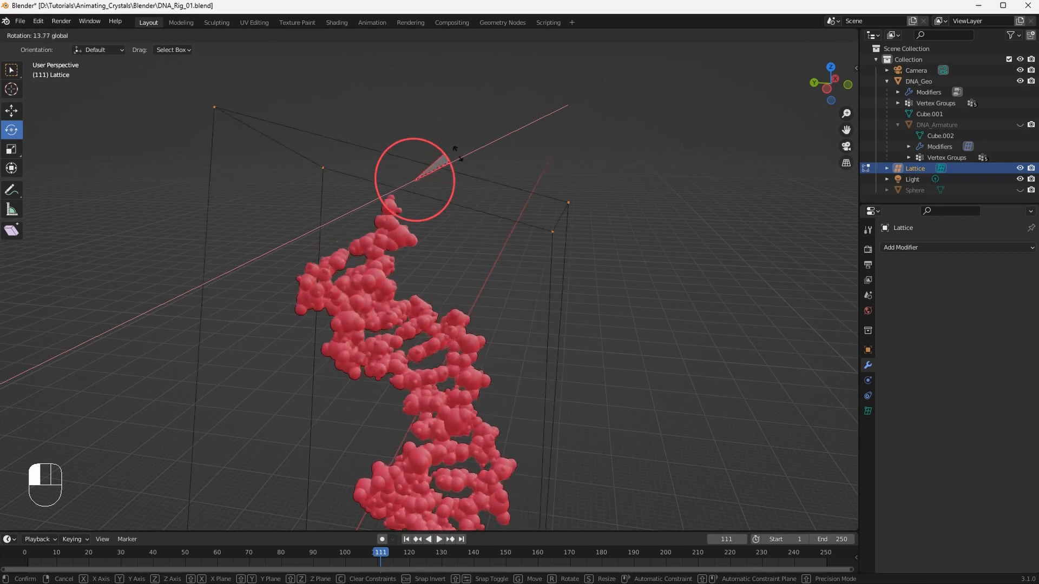
pyautogui.moveTo(460, 145); pyautogui.dragTo(466, 181)
pyautogui.moveTo(640, 283); pyautogui.dragTo(562, 295, button='middle')
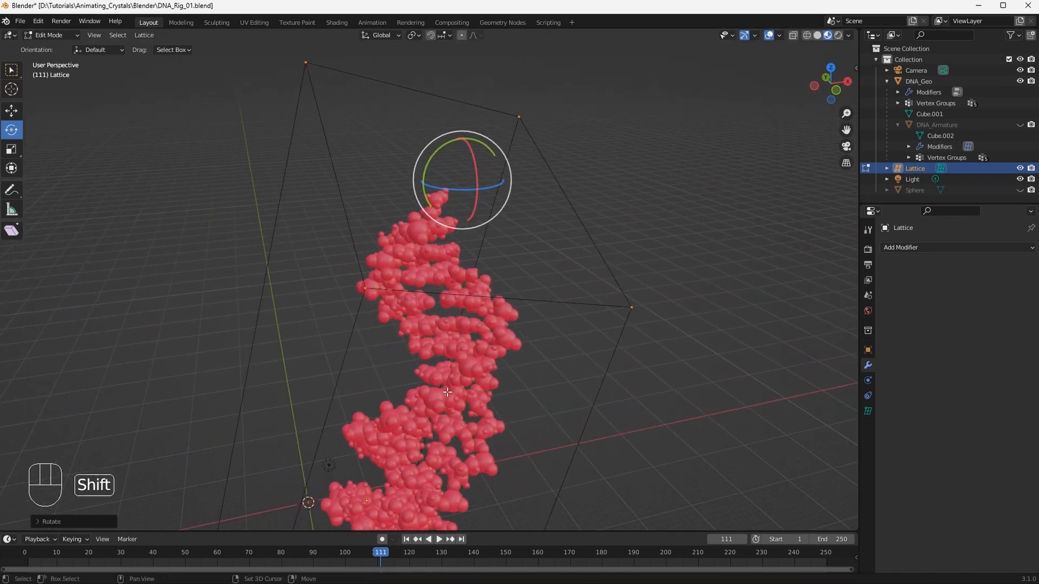
pyautogui.keyDown('shift'); pyautogui.moveTo(448, 383); pyautogui.dragTo(395, 153, button='middle'); pyautogui.keyUp('shift')
pyautogui.hotkey('ctrl', 'z')
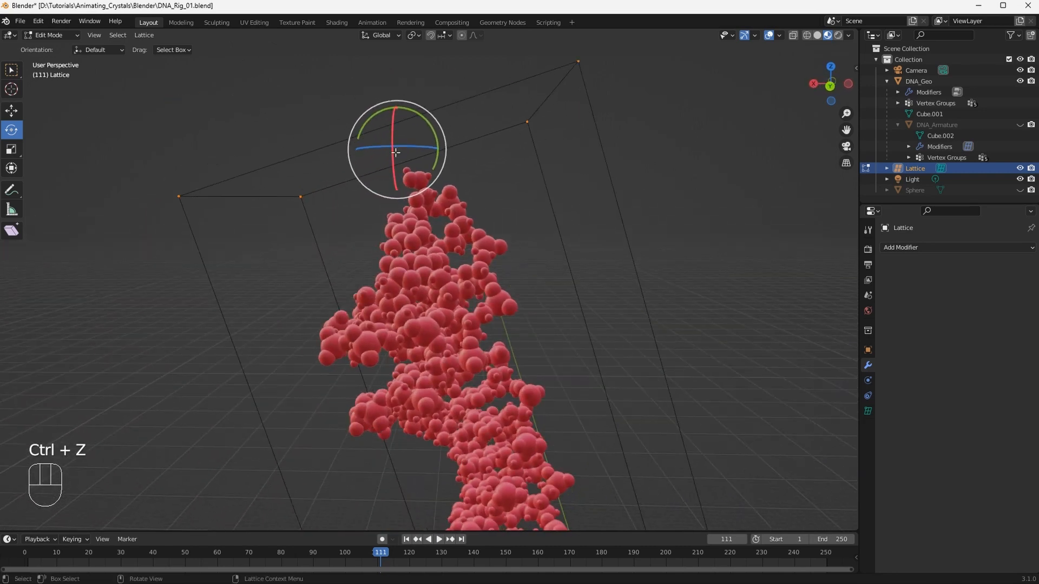
# Try rotating the lattice's four upper points in several directions to tilt and twist the helix, undoing each rotation
pyautogui.moveTo(413, 145); pyautogui.dragTo(487, 233)
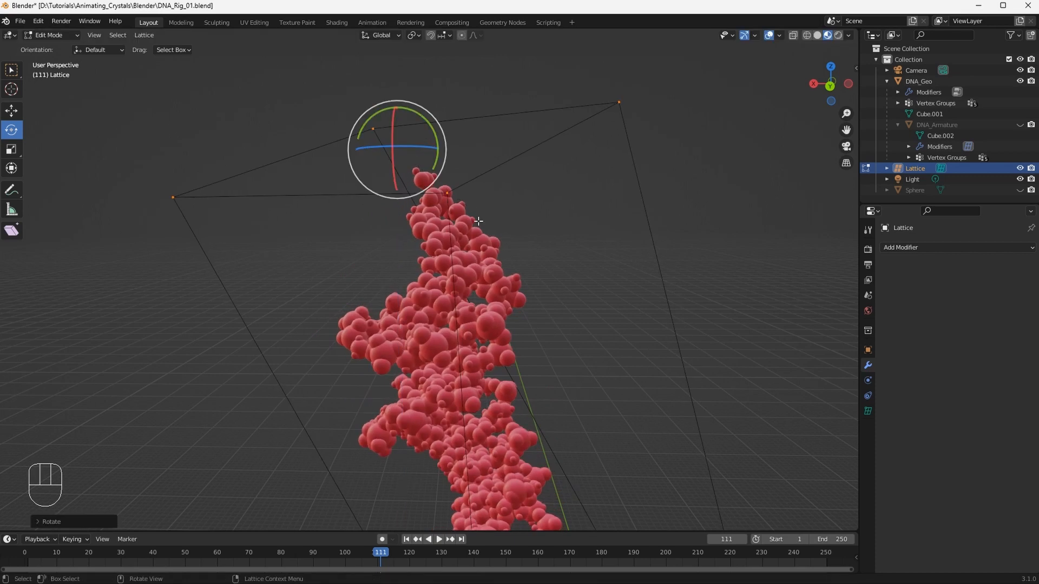
pyautogui.keyDown('shift'); pyautogui.moveTo(501, 338); pyautogui.dragTo(503, 173, button='middle'); pyautogui.keyUp('shift')
pyautogui.scroll(-2, 511, 189)
pyautogui.keyDown('shift'); pyautogui.moveTo(531, 232); pyautogui.dragTo(420, 266, button='middle'); pyautogui.keyUp('shift')
pyautogui.hotkey('ctrl', 'z')
pyautogui.moveTo(356, 95); pyautogui.dragTo(542, 195)
pyautogui.moveTo(542, 195); pyautogui.dragTo(469, 186, button='middle')
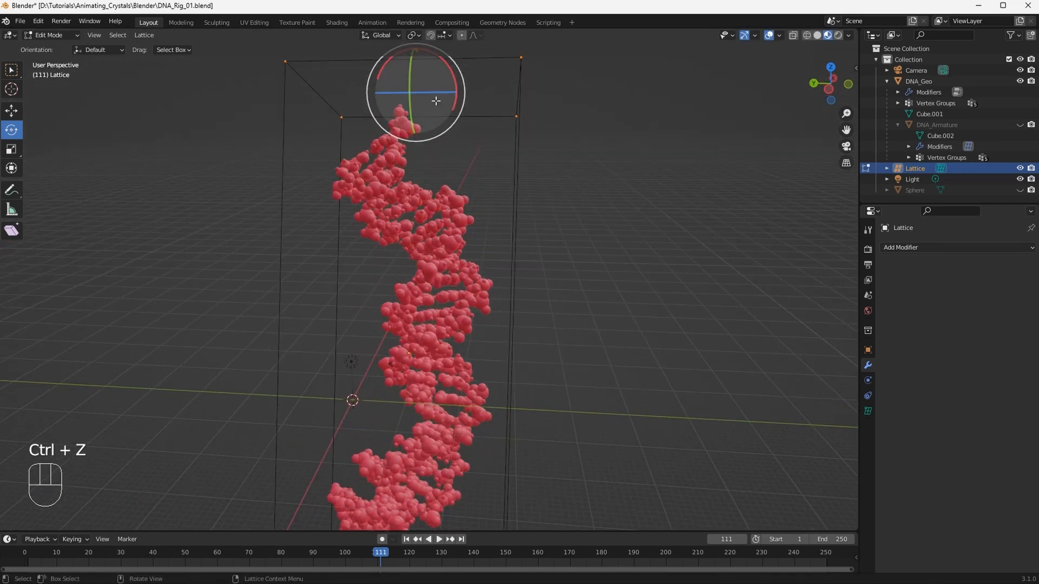
pyautogui.moveTo(452, 70); pyautogui.dragTo(490, 108)
pyautogui.hotkey('ctrl', 'z')
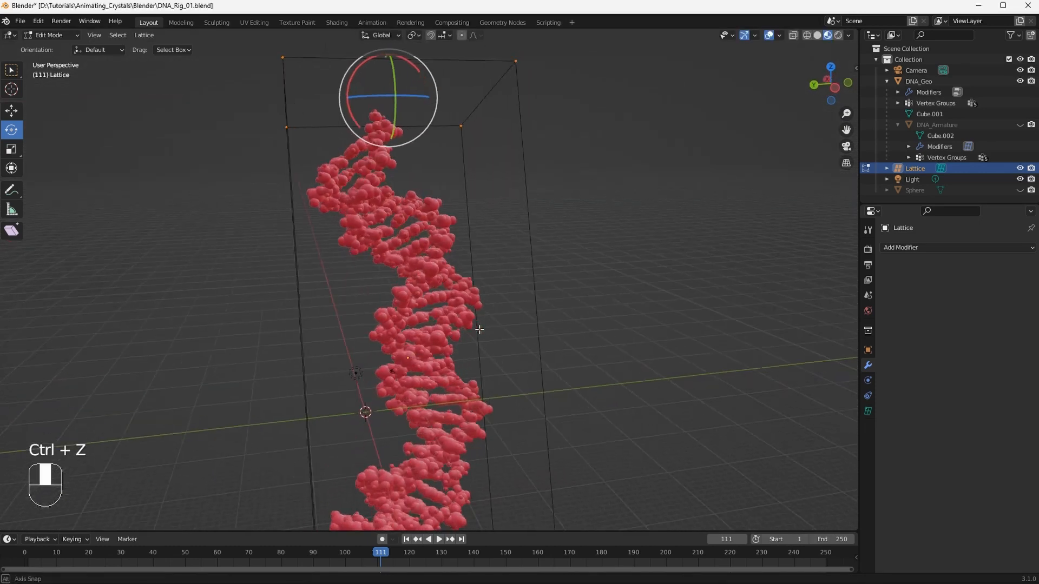
# Return the lattice to Object Mode and set its W resolution to 5
pyautogui.press('Tab')
pyautogui.moveTo(479, 344); pyautogui.dragTo(427, 276, button='middle')
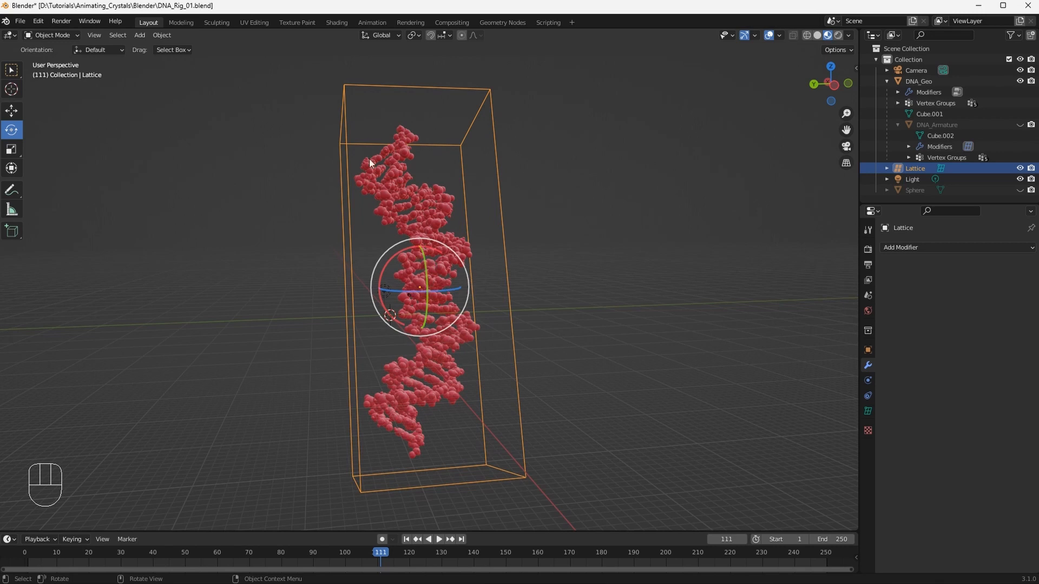
pyautogui.moveTo(426, 237); pyautogui.dragTo(449, 252, button='middle')
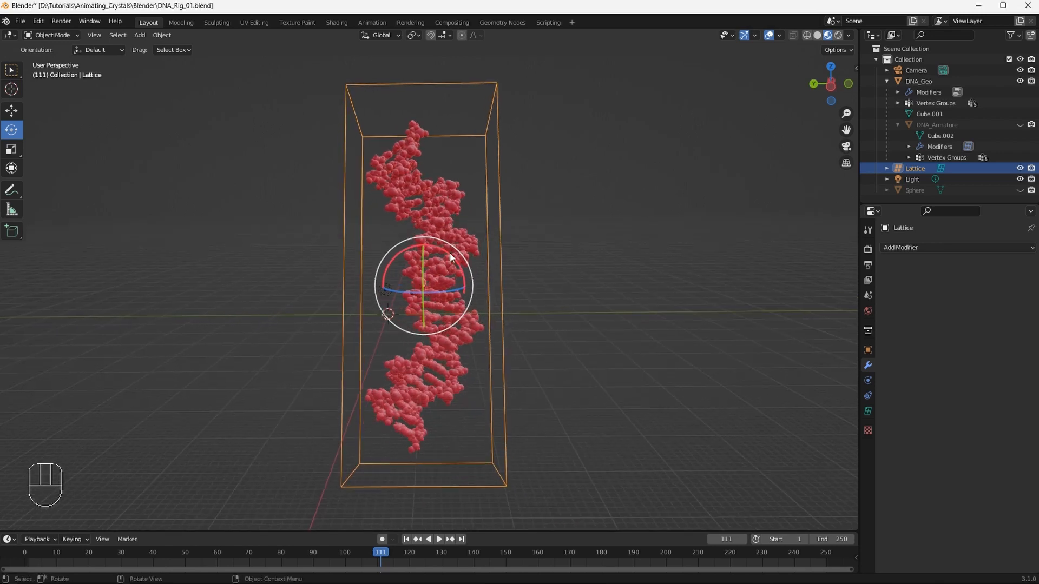
pyautogui.click(868, 412)
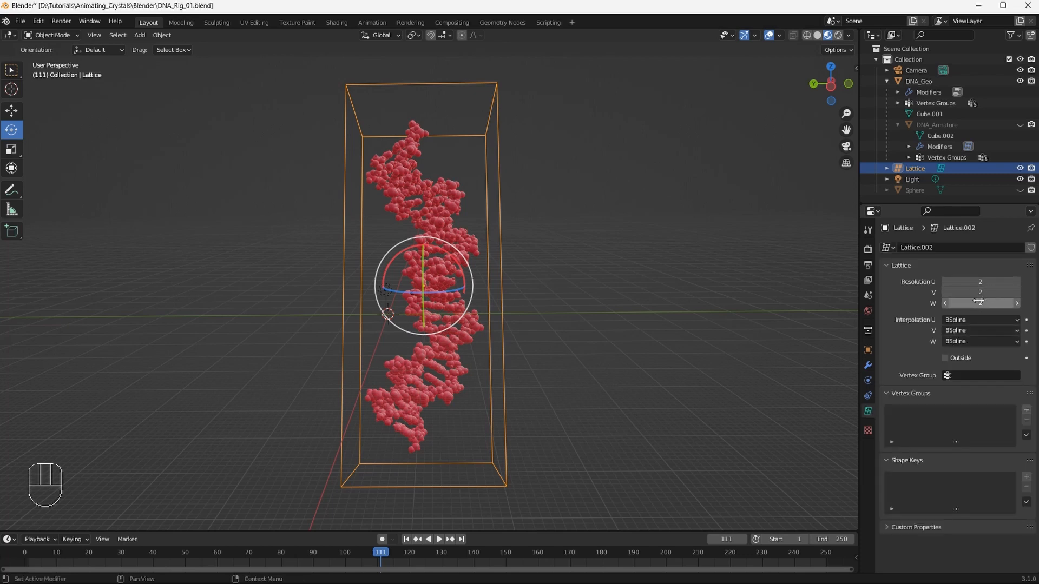
pyautogui.click(1017, 307)
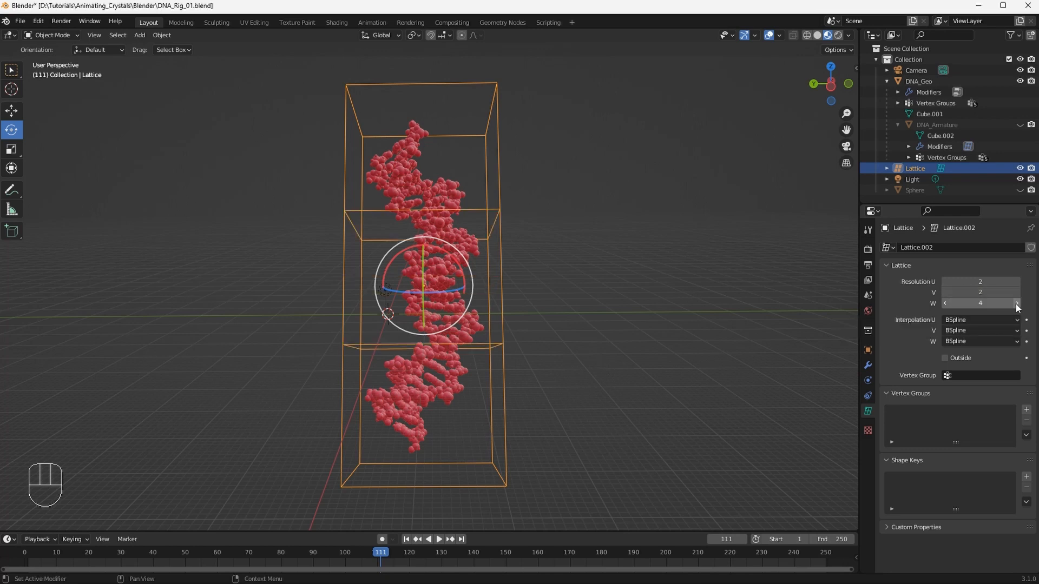
pyautogui.click(1016, 303)
pyautogui.moveTo(560, 231); pyautogui.dragTo(524, 233, button='middle')
# Select the second ring of lattice points from the top in Edit Mode and try rotating it, undoing each rotation
pyautogui.press('Tab')
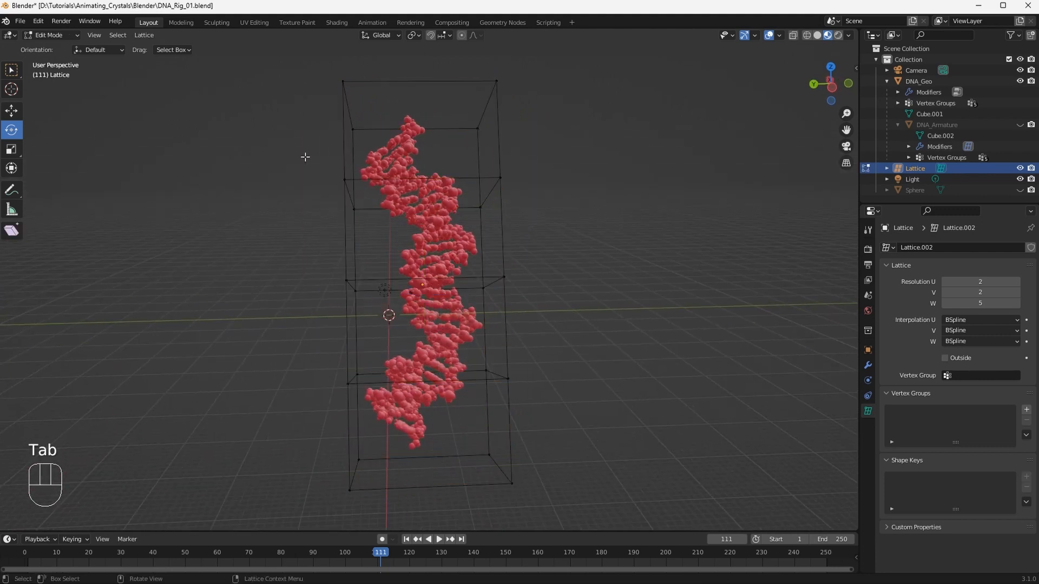
pyautogui.moveTo(303, 160); pyautogui.dragTo(576, 229)
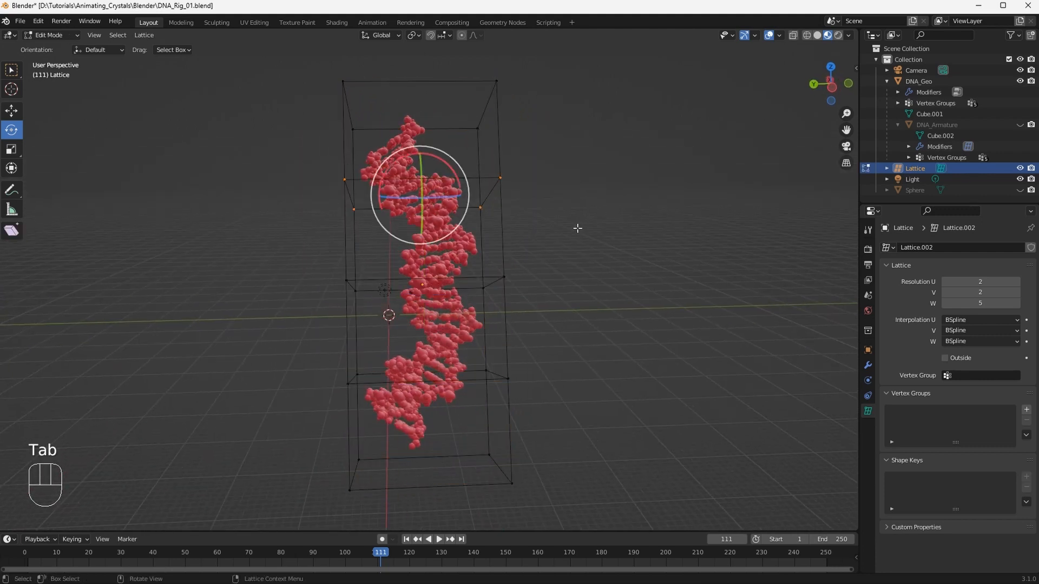
pyautogui.moveTo(442, 164); pyautogui.dragTo(470, 143)
pyautogui.hotkey('ctrl', 'z')
pyautogui.moveTo(339, 167); pyautogui.dragTo(427, 185, button='middle')
pyautogui.scroll(2, 427, 185)
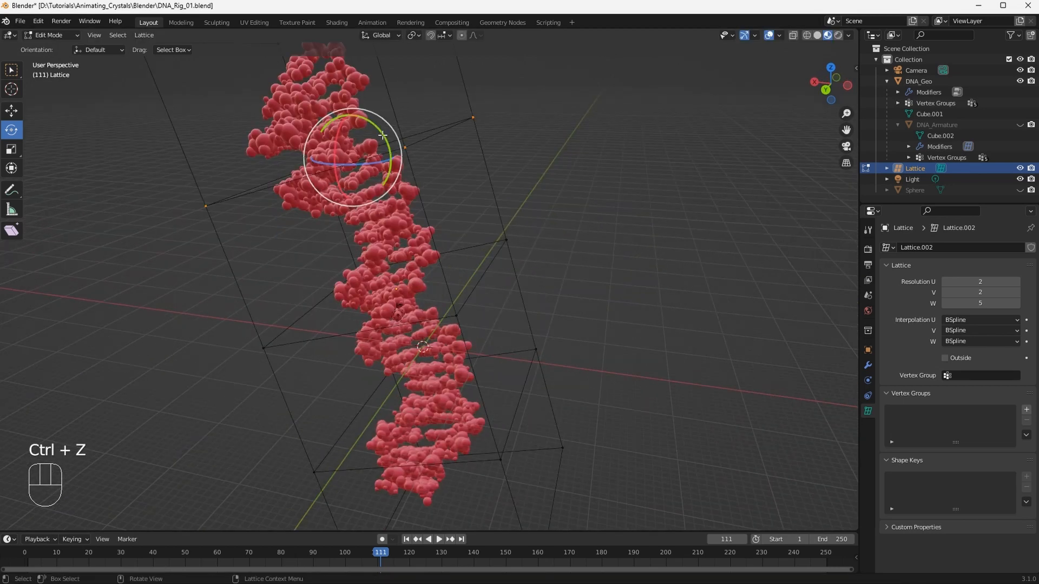
pyautogui.moveTo(383, 135); pyautogui.dragTo(381, 117)
pyautogui.hotkey('ctrl', 'z')
pyautogui.moveTo(381, 117); pyautogui.dragTo(476, 190, button='middle')
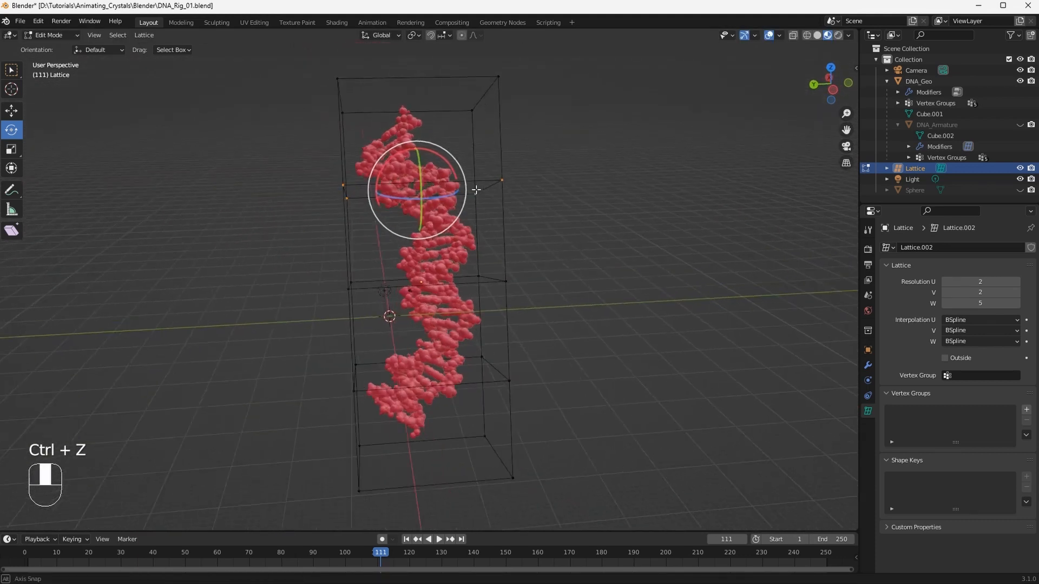
pyautogui.press('Tab')
# Select the lattice's middle ring of points in Edit Mode and snap the 3D cursor to the selection
pyautogui.moveTo(524, 232)
pyautogui.mouseDown(button='middle')
pyautogui.moveTo(494, 232)
pyautogui.moveTo(572, 222)
pyautogui.moveTo(534, 202)
pyautogui.moveTo(450, 213)
pyautogui.moveTo(492, 205)
pyautogui.moveTo(509, 215)
pyautogui.moveTo(511, 252)
pyautogui.moveTo(460, 223)
pyautogui.moveTo(545, 220)
pyautogui.moveTo(506, 224)
pyautogui.mouseUp(button='middle')
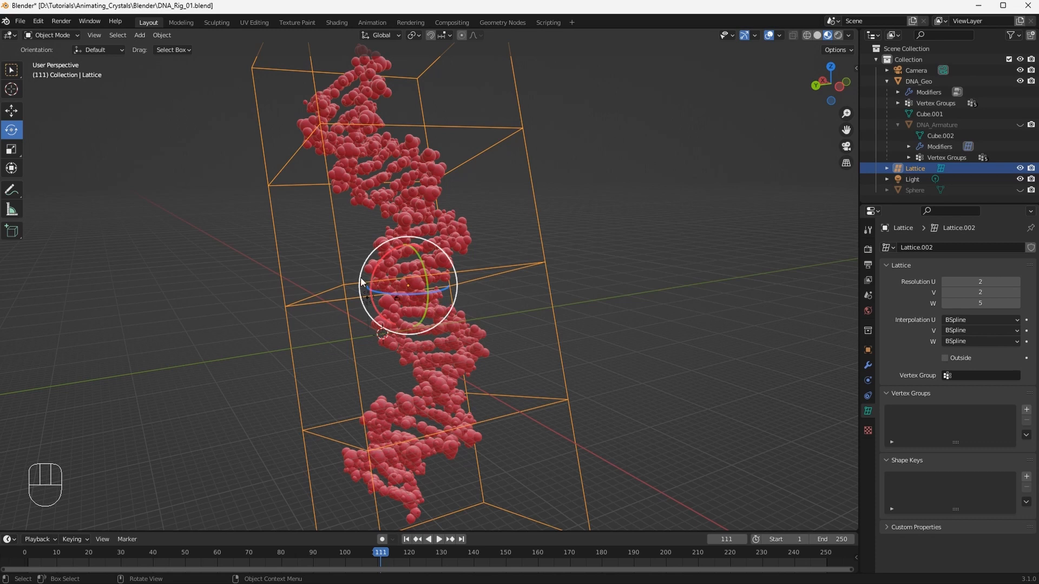
pyautogui.moveTo(361, 282); pyautogui.dragTo(374, 285, button='middle')
pyautogui.press('Tab')
pyautogui.moveTo(303, 292); pyautogui.dragTo(326, 279, button='middle')
pyautogui.moveTo(333, 293); pyautogui.dragTo(606, 360)
pyautogui.moveTo(465, 311); pyautogui.dragTo(532, 319, button='middle')
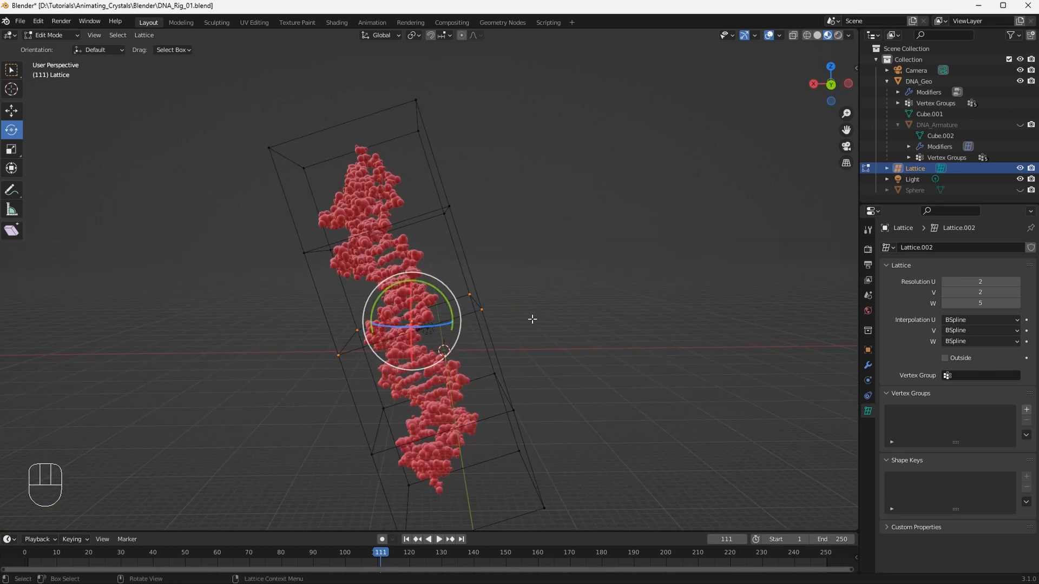
pyautogui.hotkey('shift', 's')
pyautogui.click(540, 377)
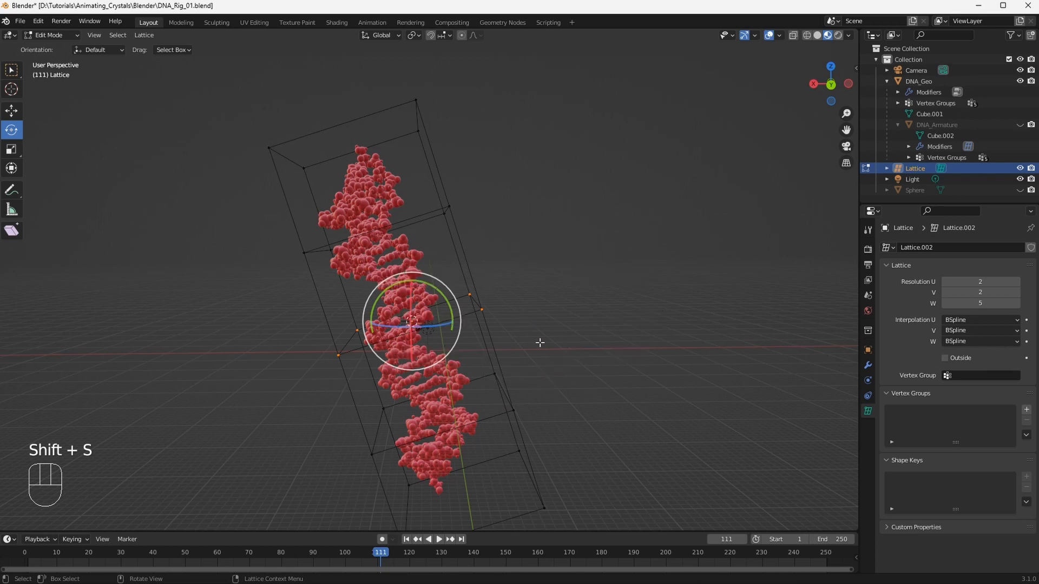
# Leave Edit Mode and add a Bezier circle at the 3D cursor
pyautogui.press('Tab')
pyautogui.moveTo(527, 336); pyautogui.dragTo(513, 336, button='middle')
pyautogui.hotkey('shift', 'a')
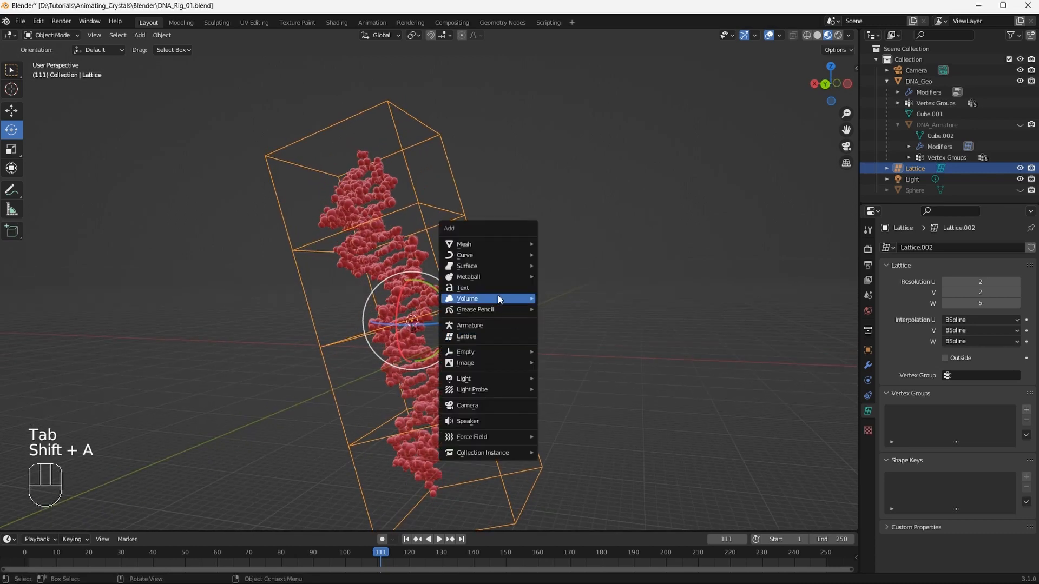
pyautogui.moveTo(518, 255)
pyautogui.click(554, 264)
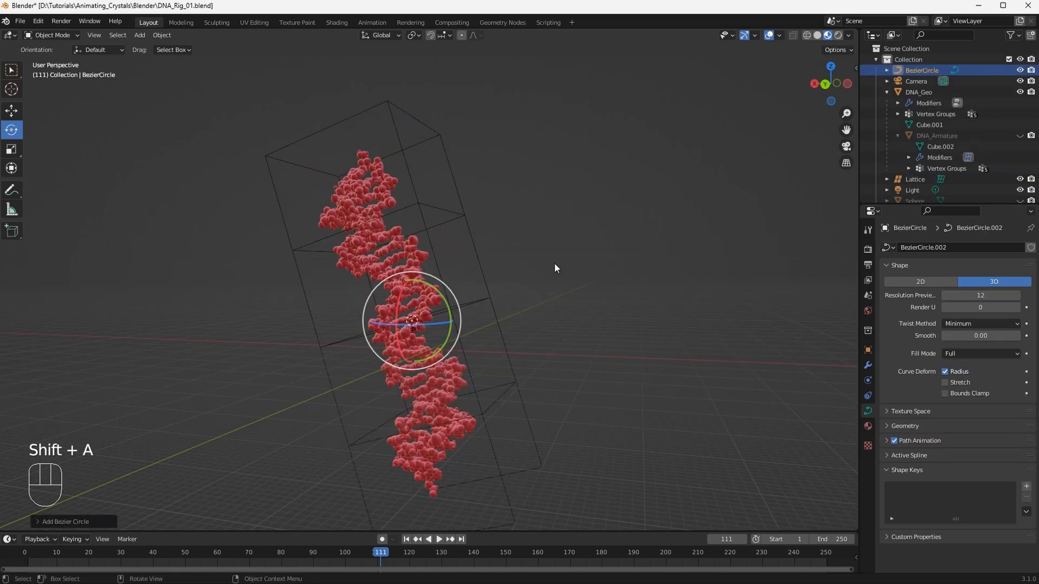
# Scale the Bezier circle up until it surrounds the helix, and tilt it to line up with the lattice's middle ring
pyautogui.press('s')
pyautogui.click(658, 304)
pyautogui.press('s')
pyautogui.click(805, 258)
pyautogui.press('s')
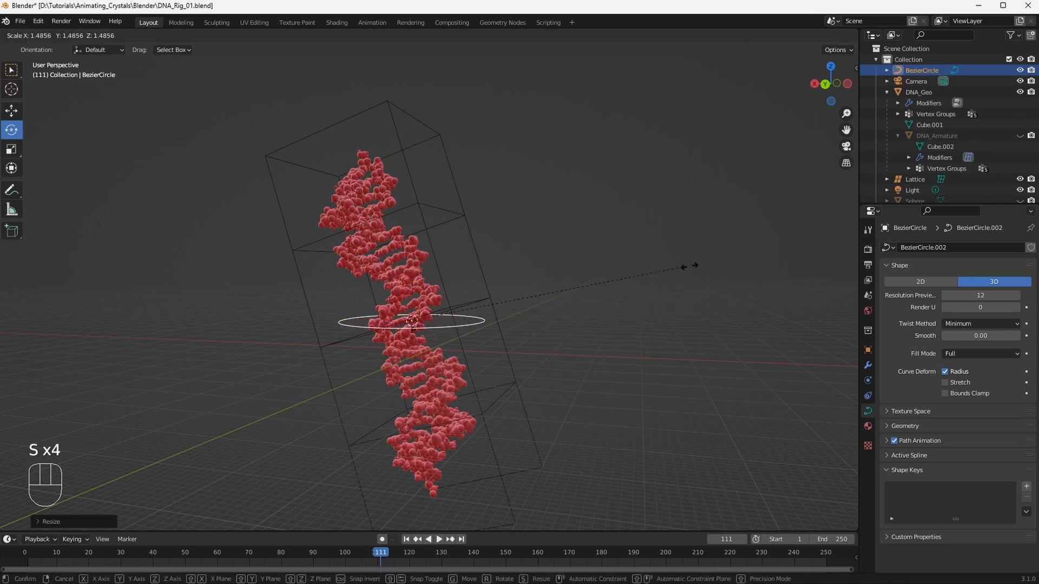
pyautogui.click(710, 268)
pyautogui.moveTo(710, 269); pyautogui.dragTo(563, 266, button='middle')
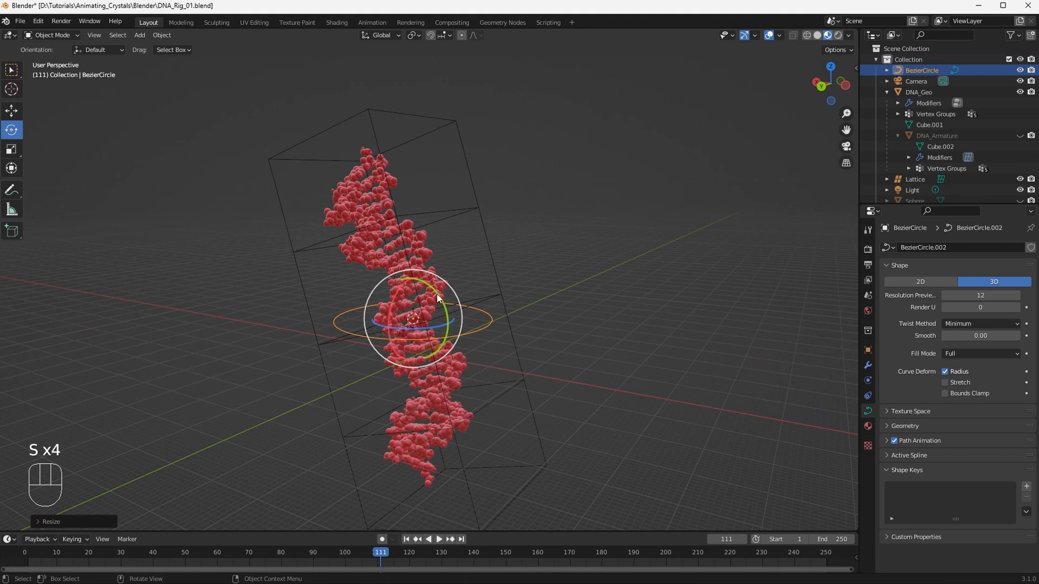
pyautogui.moveTo(437, 292); pyautogui.dragTo(426, 287)
pyautogui.moveTo(543, 284); pyautogui.dragTo(508, 313, button='middle')
pyautogui.scroll(3, 491, 304)
# Add a Hook modifier to the lattice with BezierCircle as its object, and assign the middle ring of points to it
pyautogui.click(570, 274)
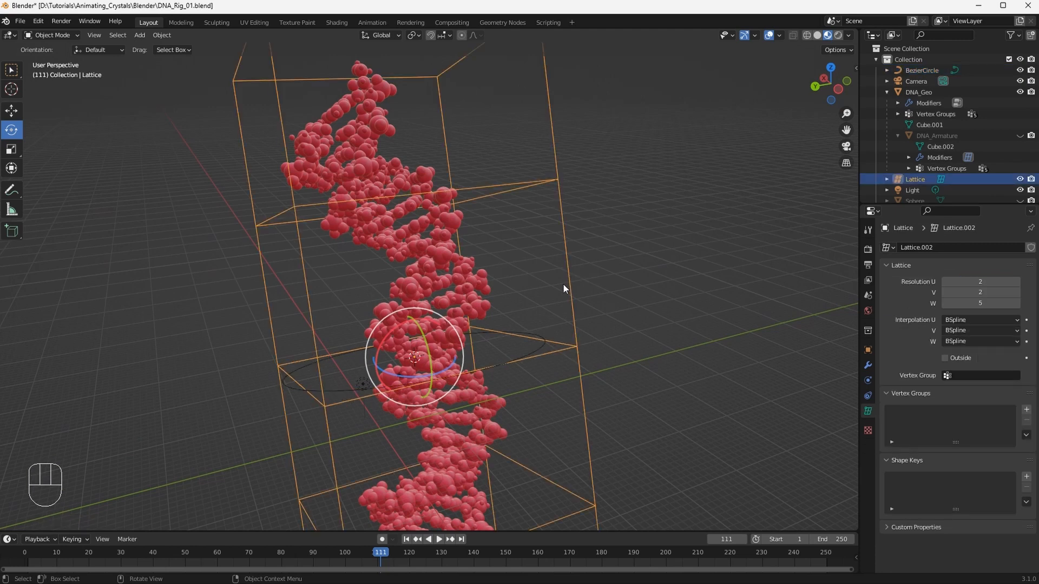
pyautogui.press('Tab')
pyautogui.moveTo(575, 357); pyautogui.dragTo(529, 350, button='middle')
pyautogui.moveTo(297, 380); pyautogui.dragTo(818, 351, button='middle')
pyautogui.click(869, 365)
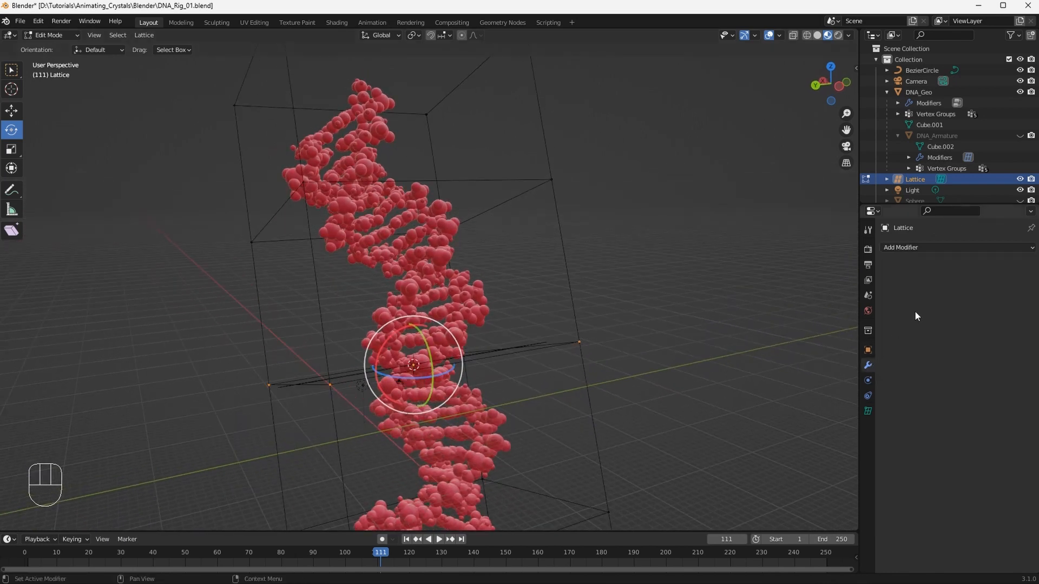
pyautogui.click(928, 247)
pyautogui.click(927, 315)
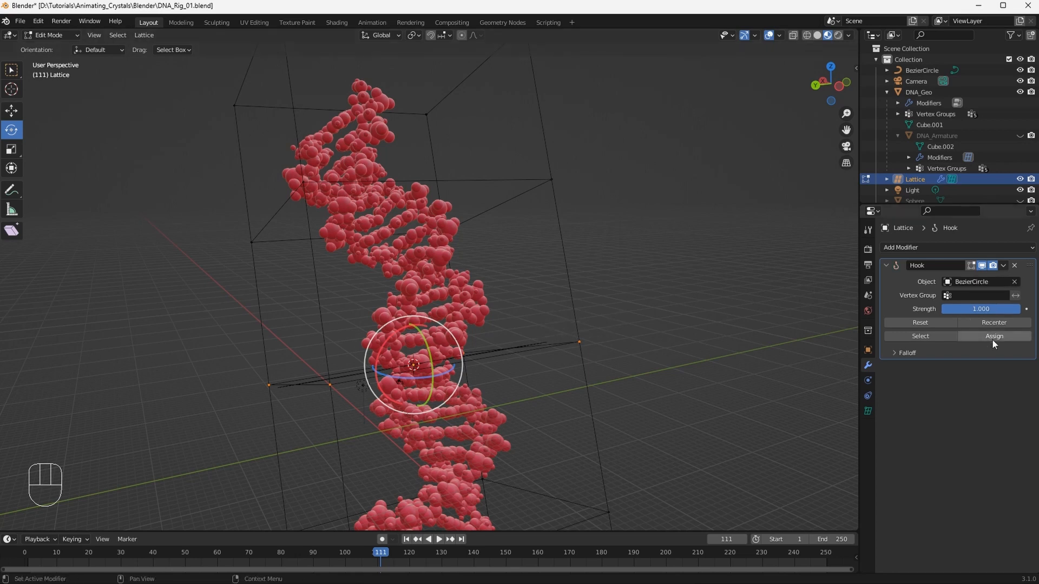
pyautogui.press('Tab')
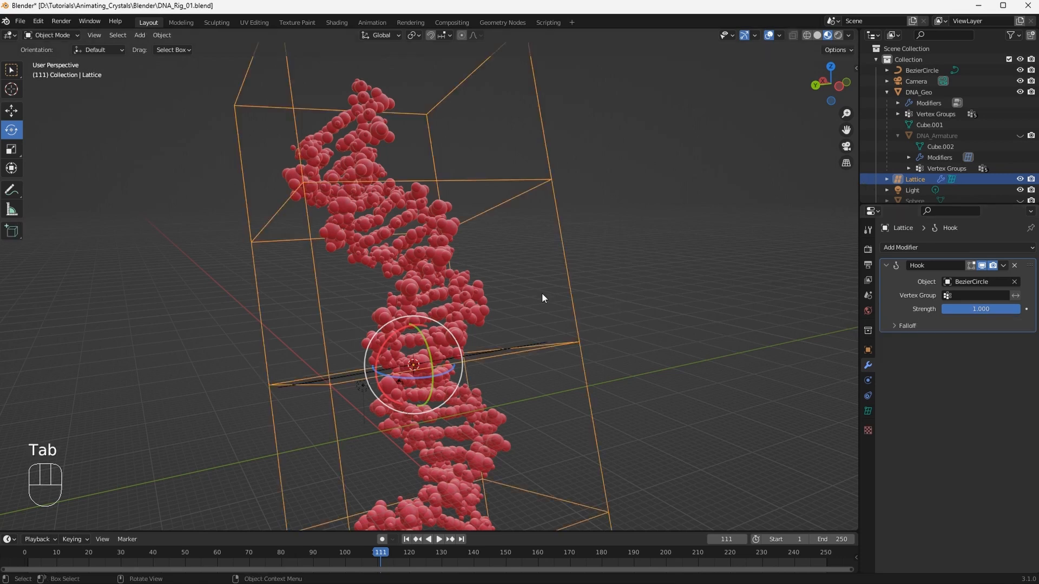
# Select BezierCircle and try rotating it to bend the middle of the helix, undoing the rotation
pyautogui.moveTo(474, 305); pyautogui.dragTo(476, 302, button='middle')
pyautogui.click(537, 344)
pyautogui.moveTo(537, 344); pyautogui.dragTo(504, 351, button='middle')
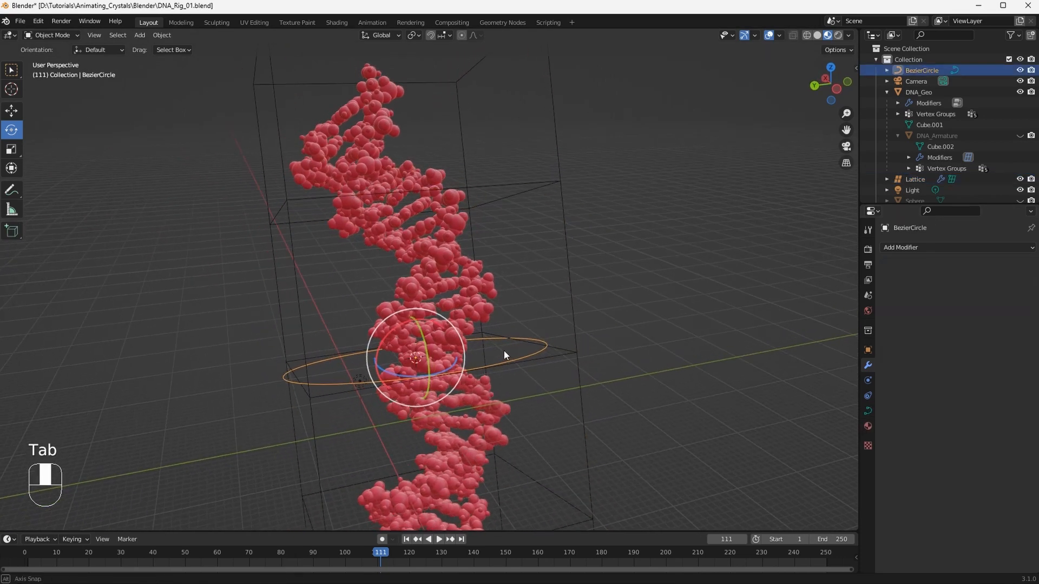
pyautogui.moveTo(423, 332); pyautogui.dragTo(496, 297)
pyautogui.hotkey('ctrl', 'z')
pyautogui.moveTo(495, 293); pyautogui.dragTo(529, 287, button='middle')
# Select the lattice's four uppermost points in Edit Mode and snap the 3D cursor to them
pyautogui.click(455, 222)
pyautogui.press('Tab')
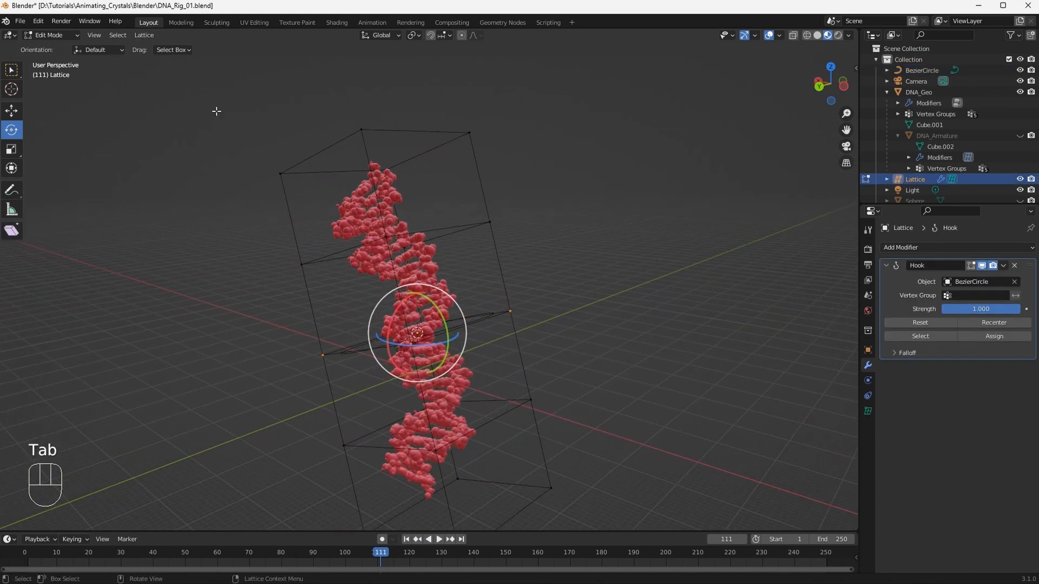
pyautogui.moveTo(217, 111); pyautogui.dragTo(514, 194)
pyautogui.moveTo(376, 156); pyautogui.dragTo(447, 256, button='middle')
pyautogui.hotkey('shift', 's')
pyautogui.click(443, 306)
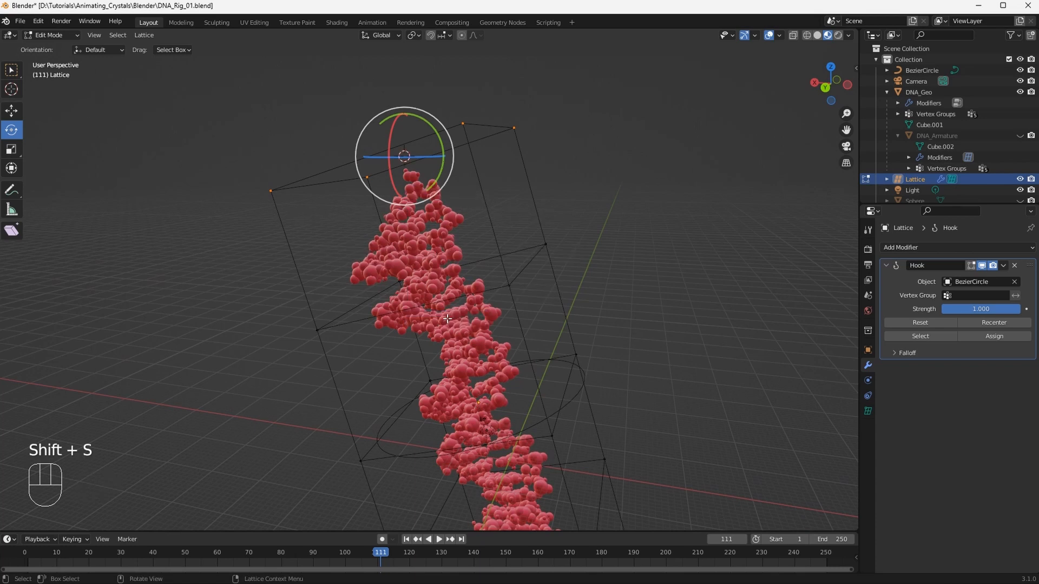
pyautogui.press('Tab')
# Duplicate BezierCircle and snap the copy to the 3D cursor at the top of the lattice
pyautogui.click(577, 393)
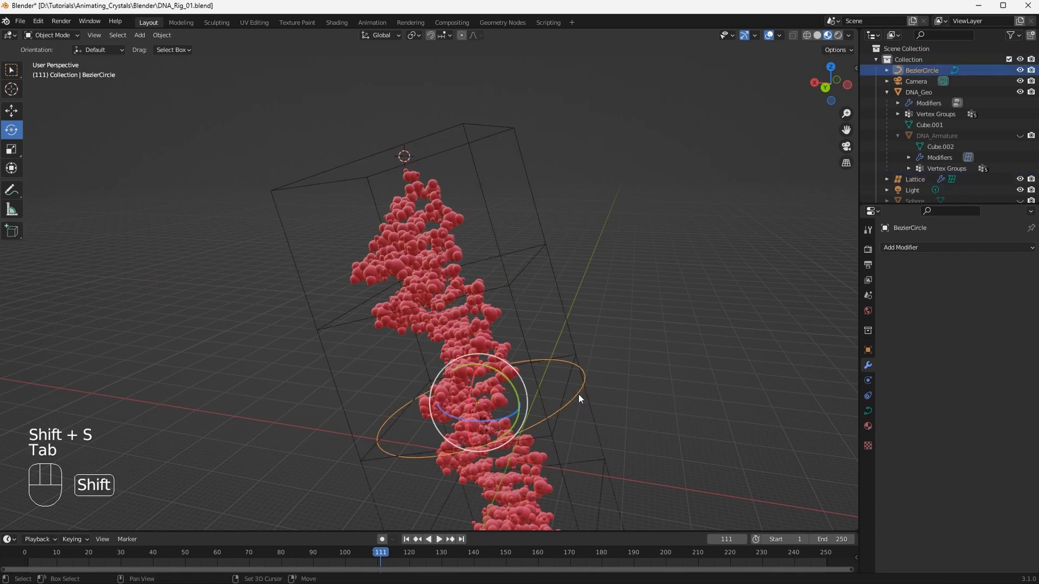
pyautogui.hotkey('shift', 'd')
pyautogui.click(582, 330)
pyautogui.hotkey('shift', 's')
pyautogui.hotkey('shift', 's')
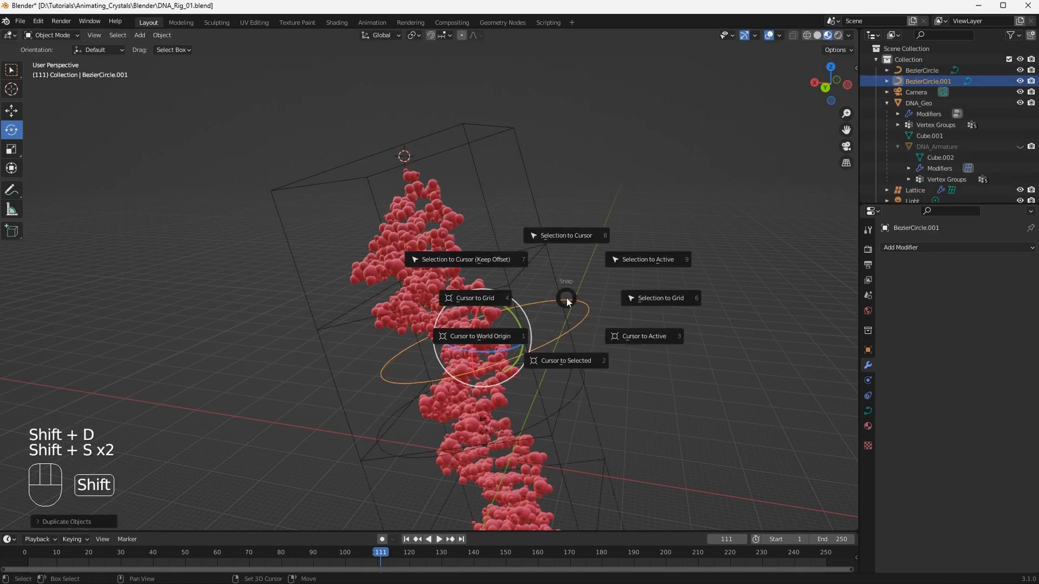
pyautogui.click(567, 234)
pyautogui.moveTo(577, 229); pyautogui.dragTo(569, 198, button='middle')
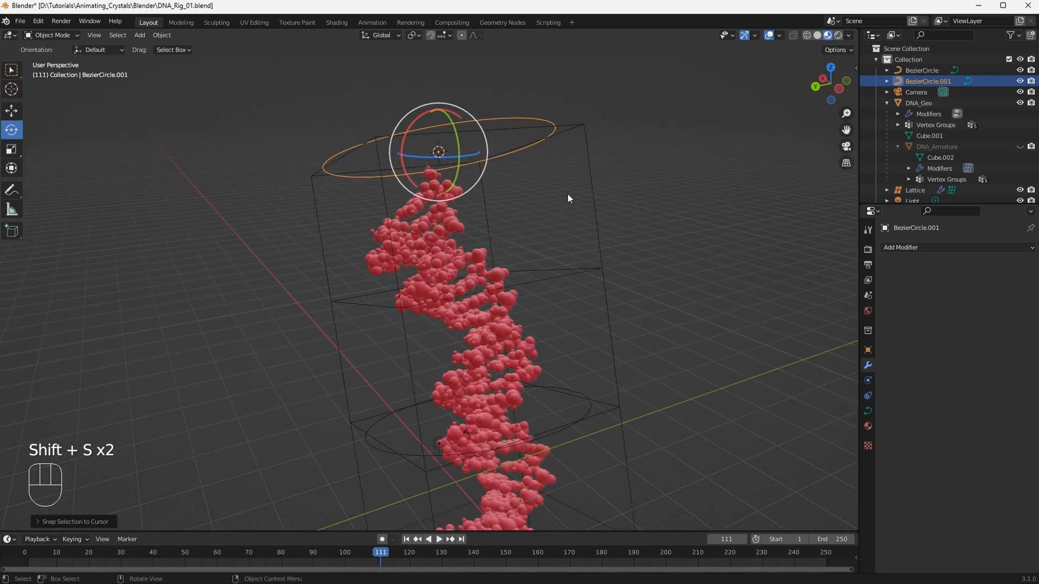
# Add a second Hook modifier to the lattice with BezierCircle.001 as its object, and assign the four uppermost points to it
pyautogui.click(590, 196)
pyautogui.press('Tab')
pyautogui.moveTo(248, 106); pyautogui.dragTo(632, 212)
pyautogui.click(956, 248)
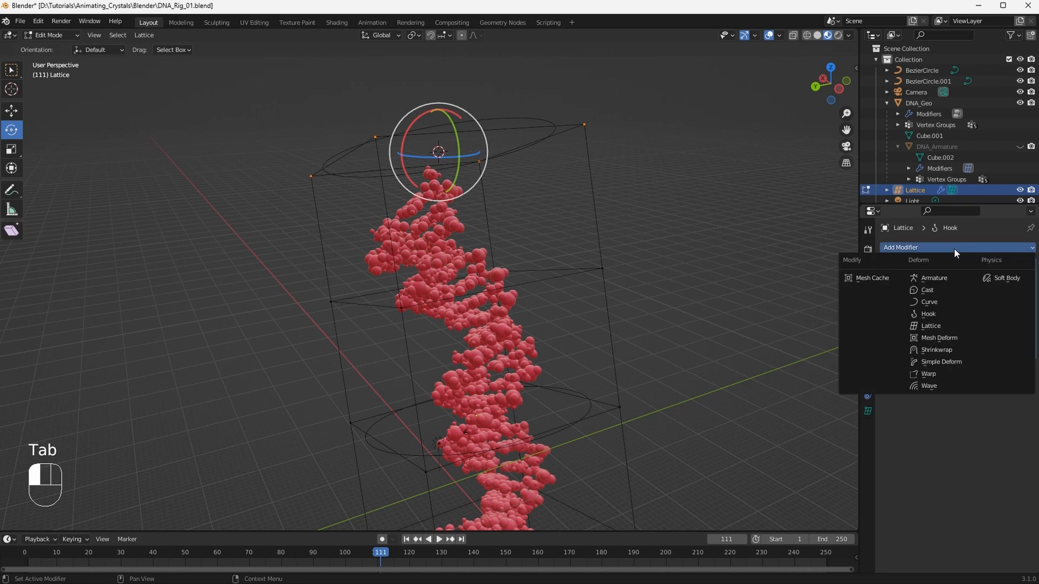
pyautogui.click(936, 314)
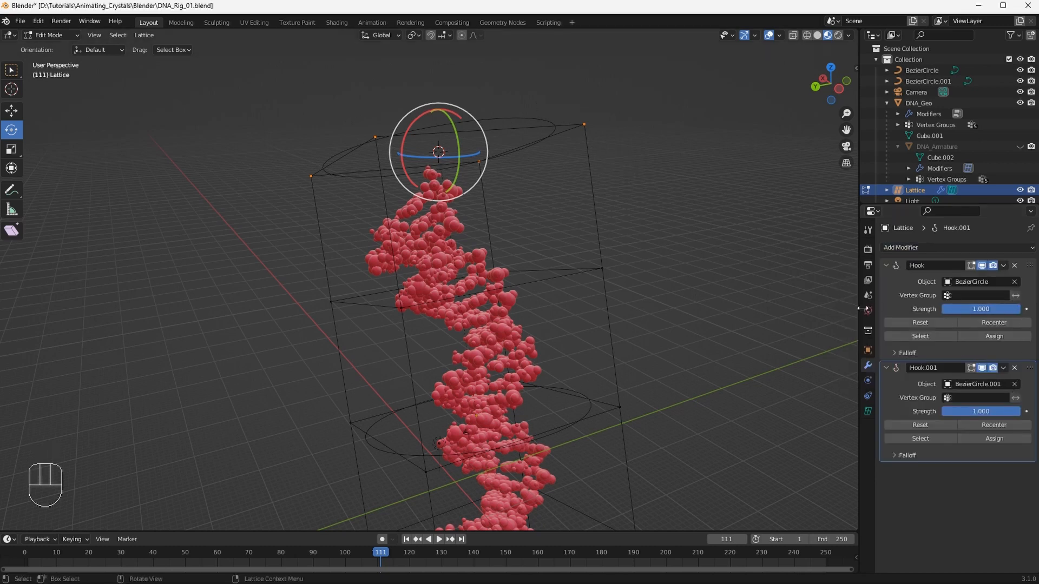
pyautogui.click(1003, 437)
pyautogui.press('Tab')
pyautogui.moveTo(542, 268); pyautogui.dragTo(582, 274, button='middle')
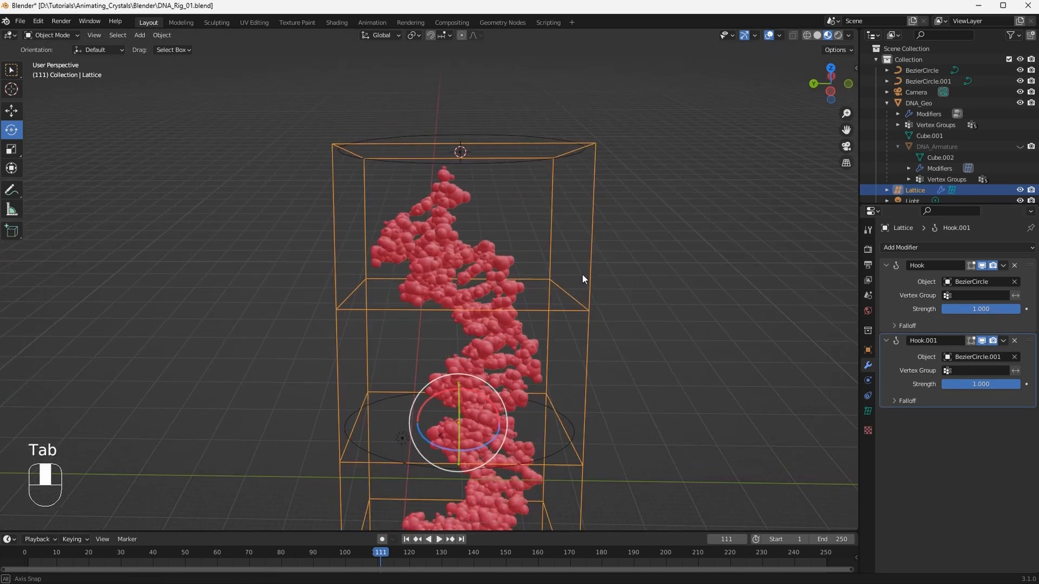
# Hide the Lattice object in the viewport, leaving only the helix and its two control circles
pyautogui.click(1019, 191)
pyautogui.keyDown('shift'); pyautogui.moveTo(544, 377); pyautogui.dragTo(644, 292, button='middle'); pyautogui.keyUp('shift')
pyautogui.scroll(1, 564, 314)
pyautogui.keyDown('shift'); pyautogui.moveTo(616, 252); pyautogui.dragTo(623, 296, button='middle'); pyautogui.keyUp('shift')
pyautogui.scroll(-1, 601, 301)
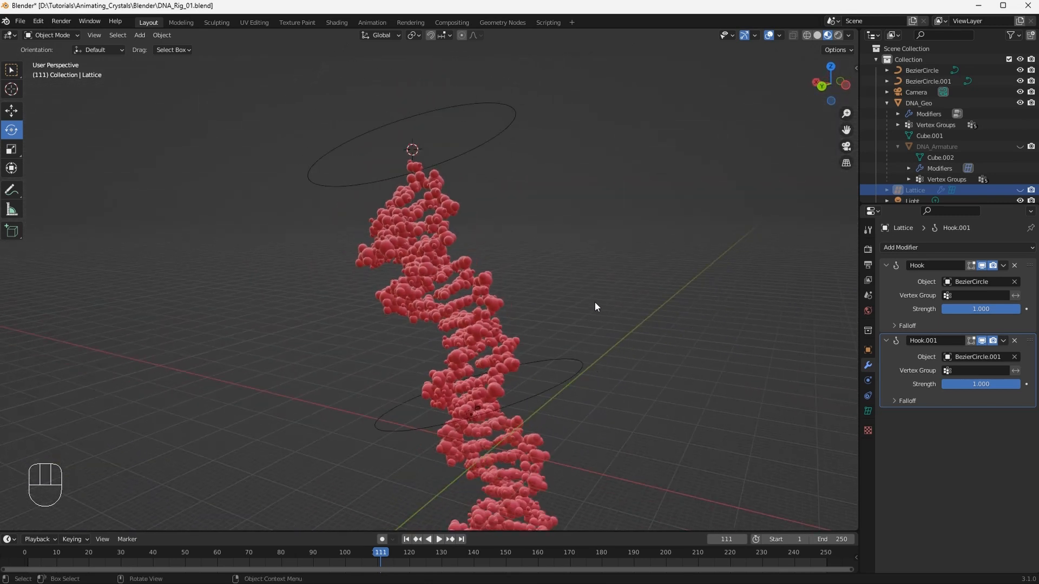
# Select BezierCircle.001 and try rotating it about the Y axis, undoing the rotation
pyautogui.click(456, 105)
pyautogui.moveTo(470, 178); pyautogui.dragTo(462, 150, button='middle')
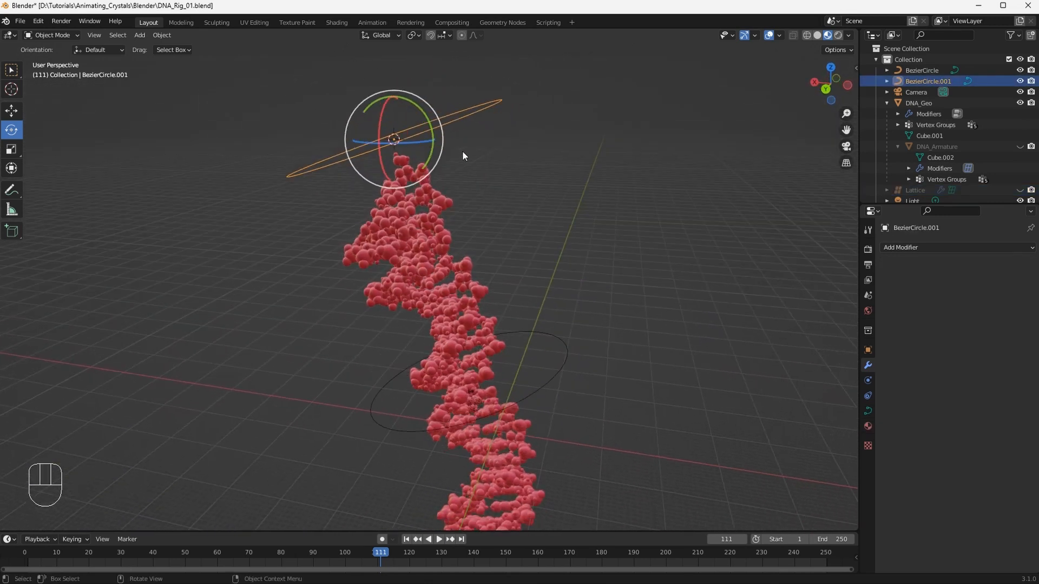
pyautogui.moveTo(422, 114)
pyautogui.mouseDown()
pyautogui.moveTo(401, 115)
pyautogui.moveTo(413, 102)
pyautogui.mouseUp()
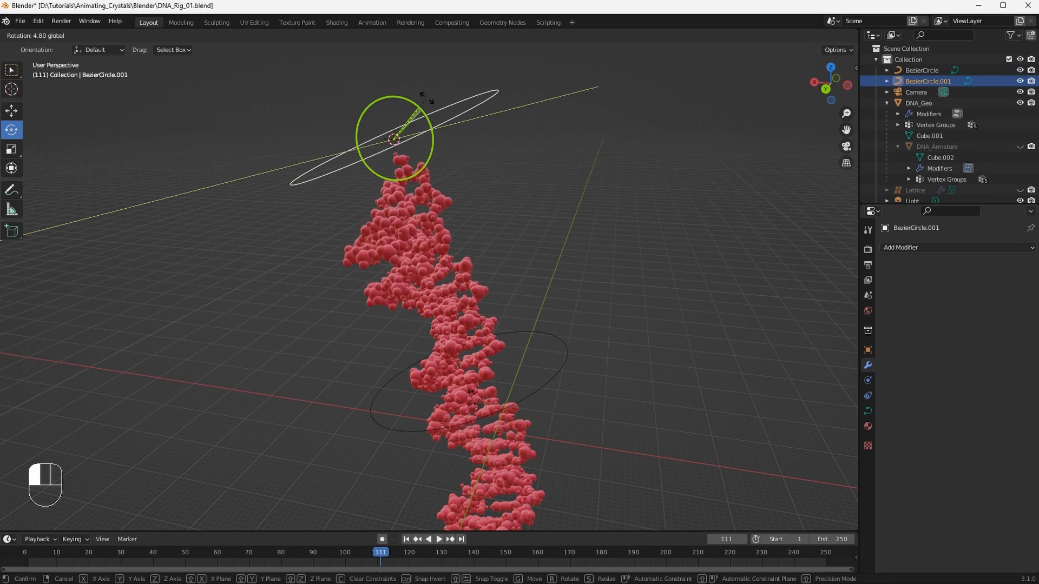
pyautogui.hotkey('ctrl', 'z')
pyautogui.moveTo(511, 222); pyautogui.dragTo(379, 144, button='middle')
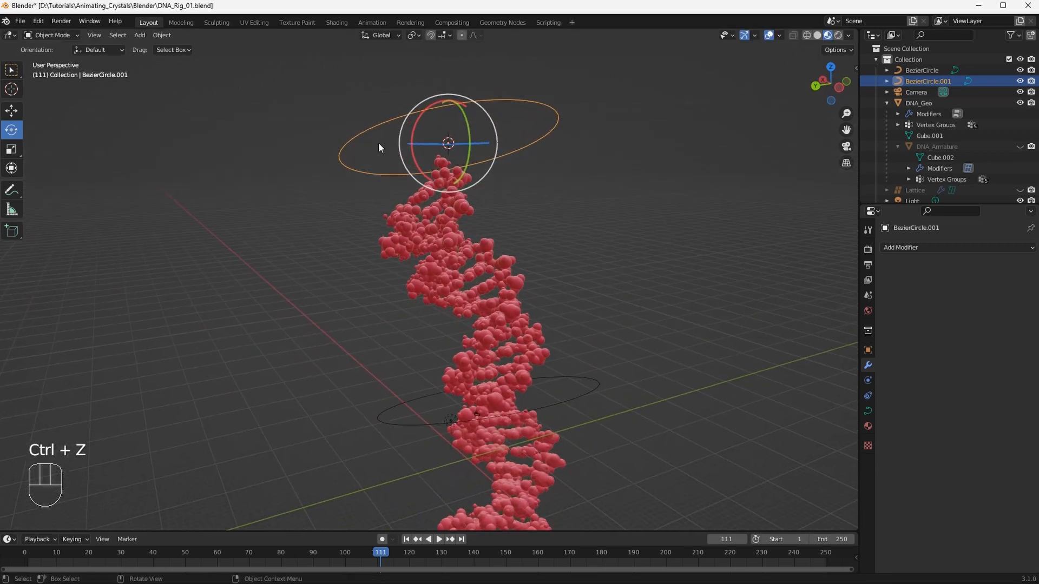
# Select the lower BezierCircle and try rotating it to test how the helix bends, undoing each rotation
pyautogui.click(582, 377)
pyautogui.moveTo(568, 391); pyautogui.dragTo(552, 386, button='middle')
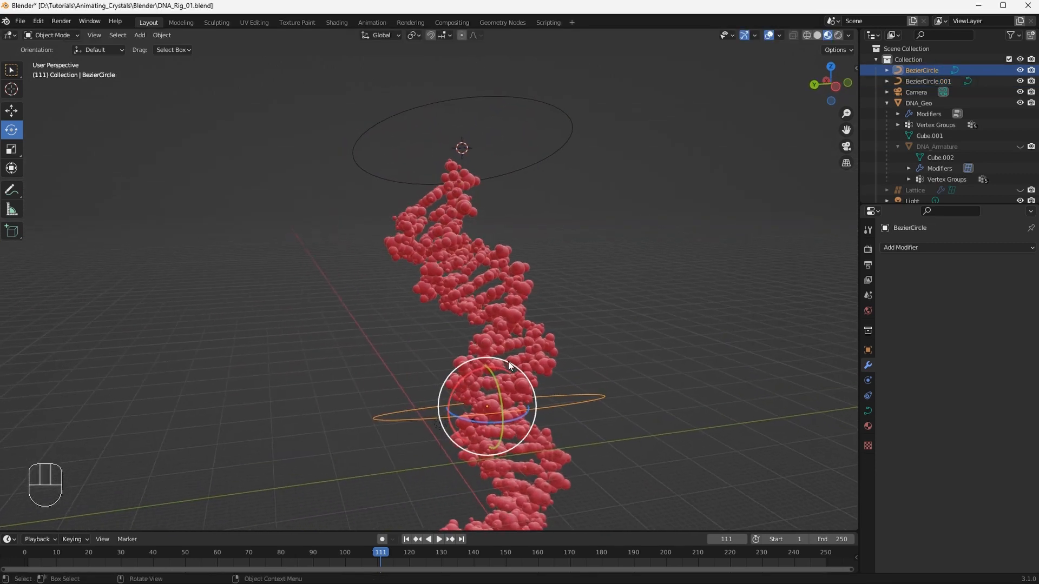
pyautogui.moveTo(468, 372)
pyautogui.mouseDown()
pyautogui.moveTo(488, 377)
pyautogui.moveTo(474, 380)
pyautogui.mouseUp()
pyautogui.hotkey('ctrl', 'z')
pyautogui.moveTo(329, 397); pyautogui.dragTo(426, 403, button='middle')
pyautogui.keyDown('shift'); pyautogui.moveTo(428, 406); pyautogui.dragTo(349, 329, button='middle'); pyautogui.keyUp('shift')
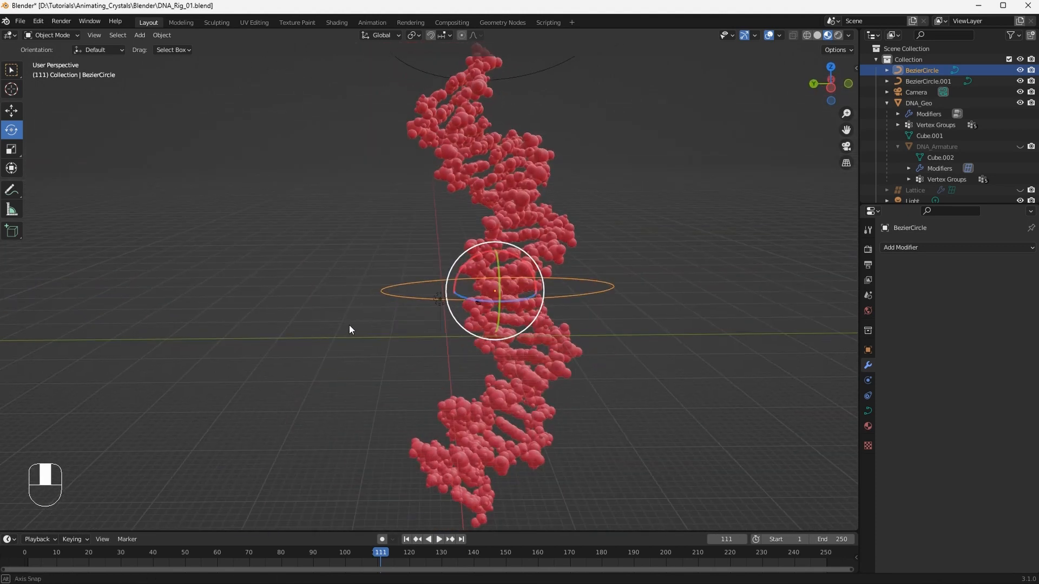
pyautogui.moveTo(359, 267); pyautogui.dragTo(460, 276, button='middle')
pyautogui.moveTo(435, 290); pyautogui.dragTo(458, 302)
pyautogui.hotkey('ctrl', 'z')
pyautogui.moveTo(568, 299); pyautogui.dragTo(525, 320, button='middle')
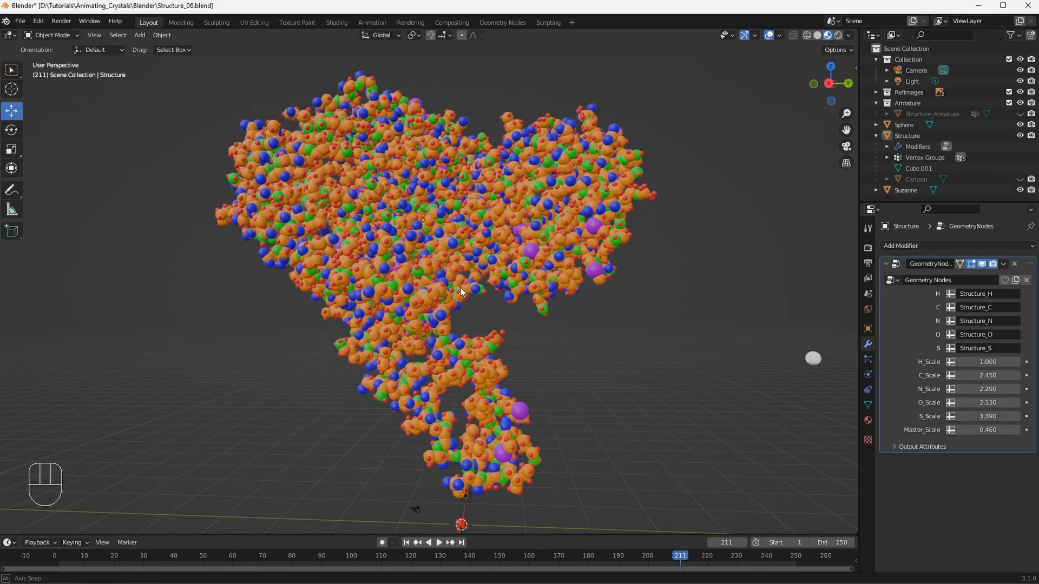
# Switch to Structure_06.blend, play the protein structure's animation and examine its motion from slightly different angles
pyautogui.moveTo(461, 291); pyautogui.dragTo(464, 292, button='middle')
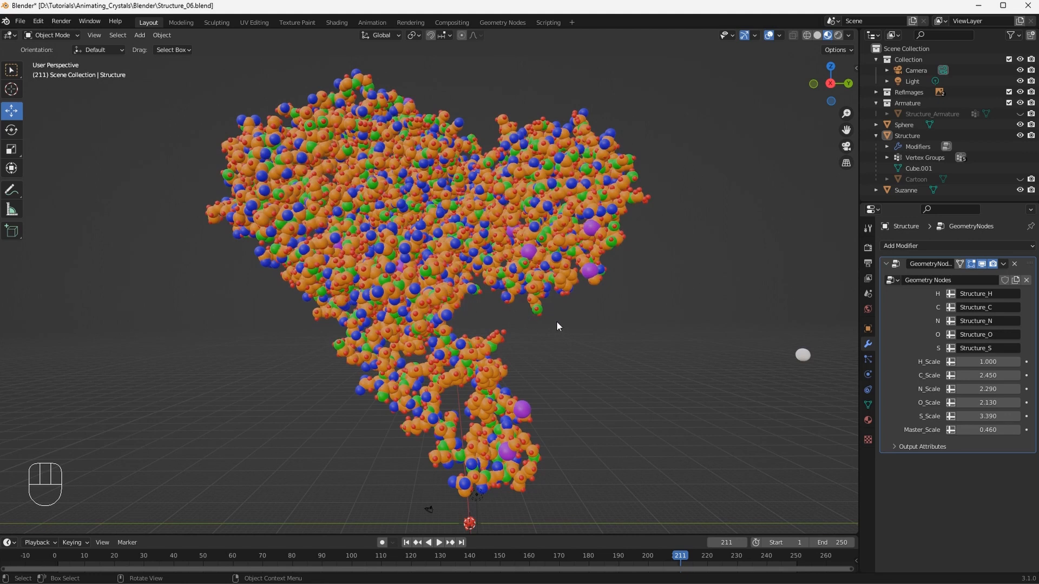
pyautogui.moveTo(567, 327); pyautogui.dragTo(567, 329, button='middle')
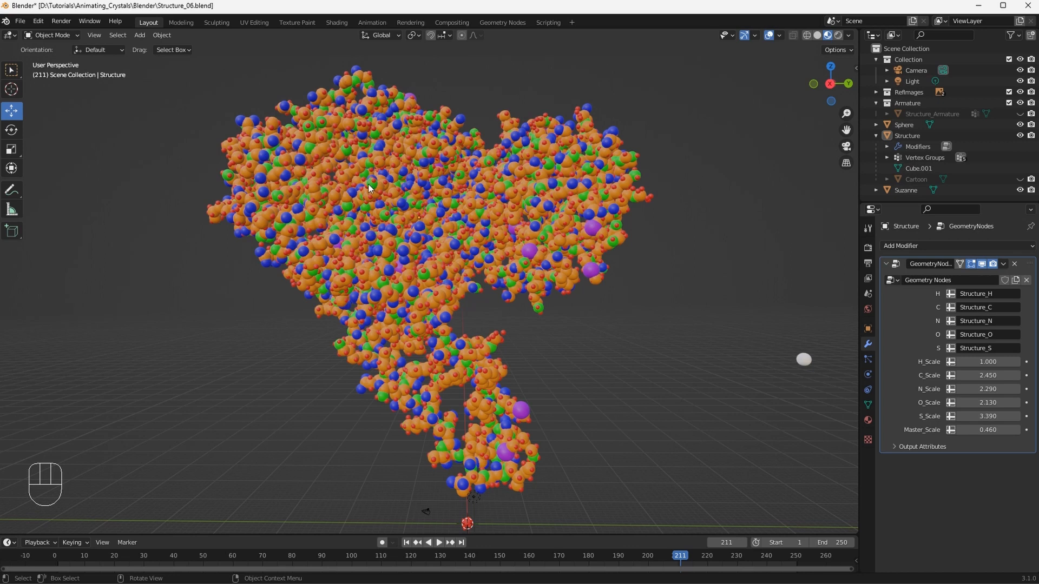
pyautogui.press('space')
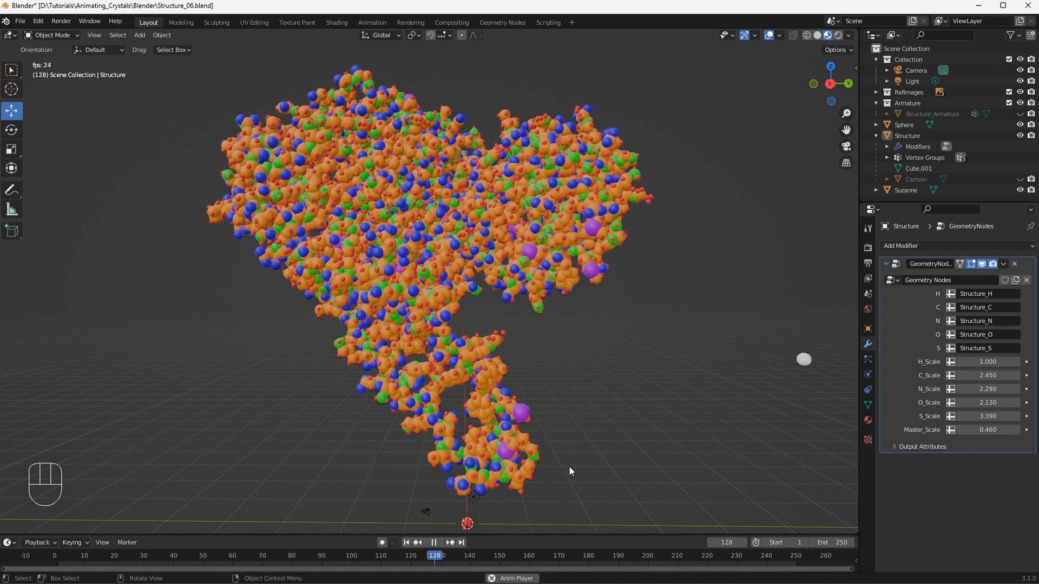
pyautogui.press('space')
pyautogui.press('space')
pyautogui.moveTo(582, 364)
pyautogui.mouseDown(button='middle')
pyautogui.moveTo(540, 372)
pyautogui.moveTo(379, 362)
pyautogui.moveTo(492, 375)
pyautogui.moveTo(579, 369)
pyautogui.mouseUp(button='middle')
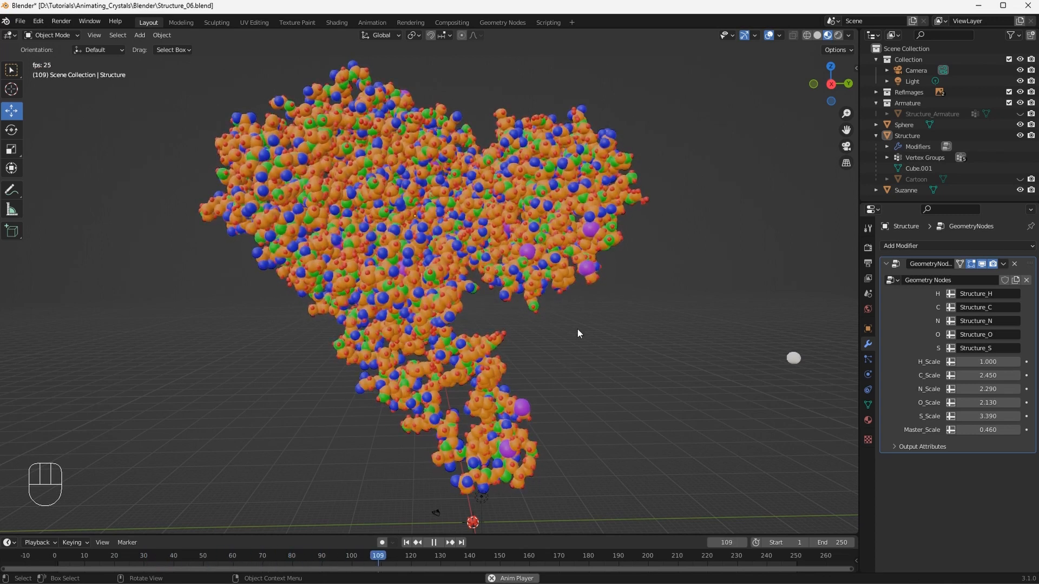
pyautogui.press('space')
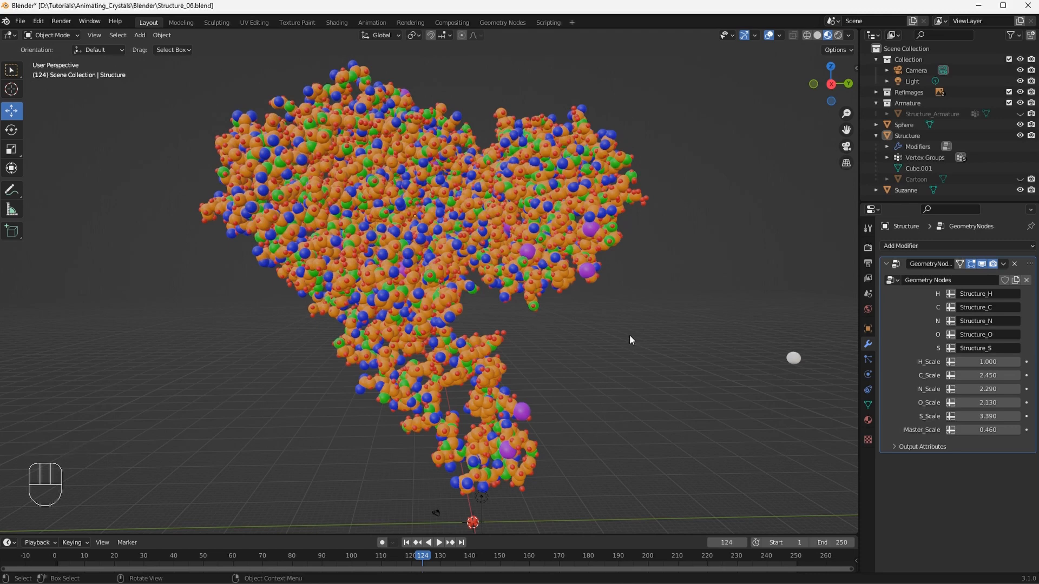
pyautogui.moveTo(628, 335); pyautogui.dragTo(504, 297, button='middle')
pyautogui.moveTo(558, 346)
pyautogui.mouseDown(button='middle')
pyautogui.moveTo(538, 351)
pyautogui.moveTo(544, 338)
pyautogui.mouseUp(button='middle')
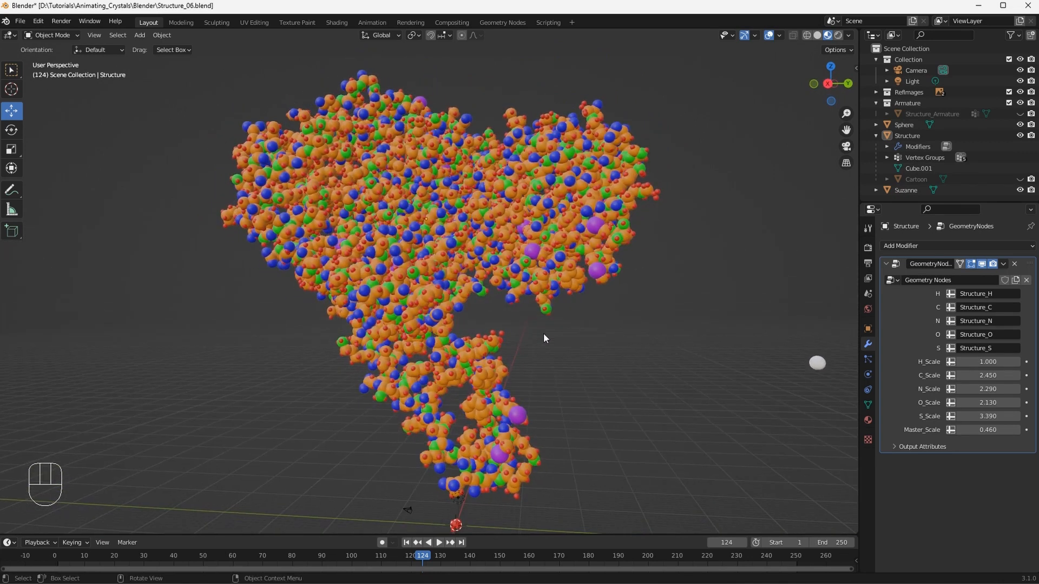
# Add a Lattice object at the origin and scale it up uniformly
pyautogui.hotkey('shift', 'a')
pyautogui.moveTo(544, 334)
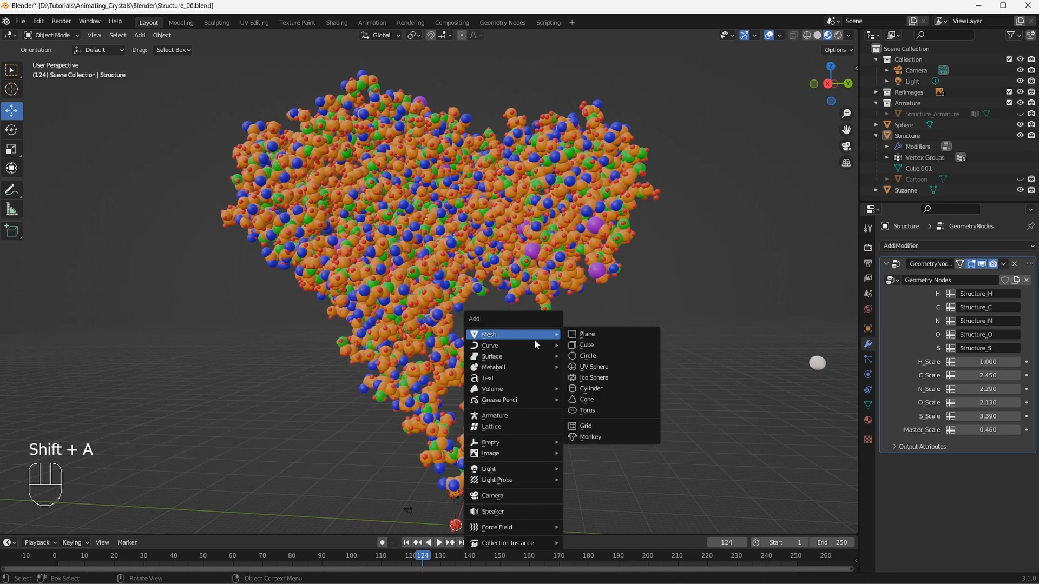
pyautogui.click(514, 427)
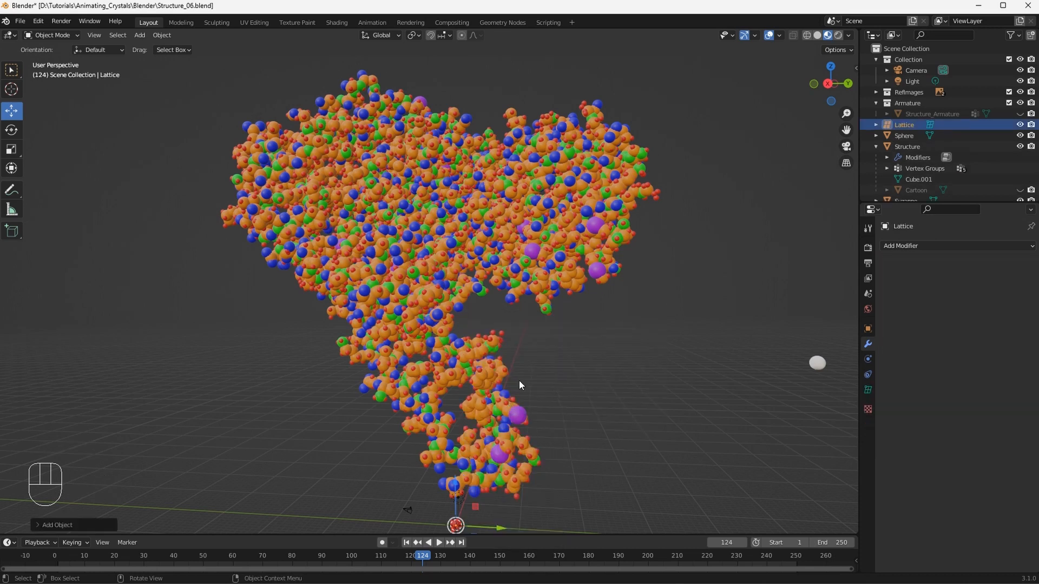
pyautogui.press('s')
pyautogui.click(1, 258)
pyautogui.press('s')
pyautogui.click(12, 237)
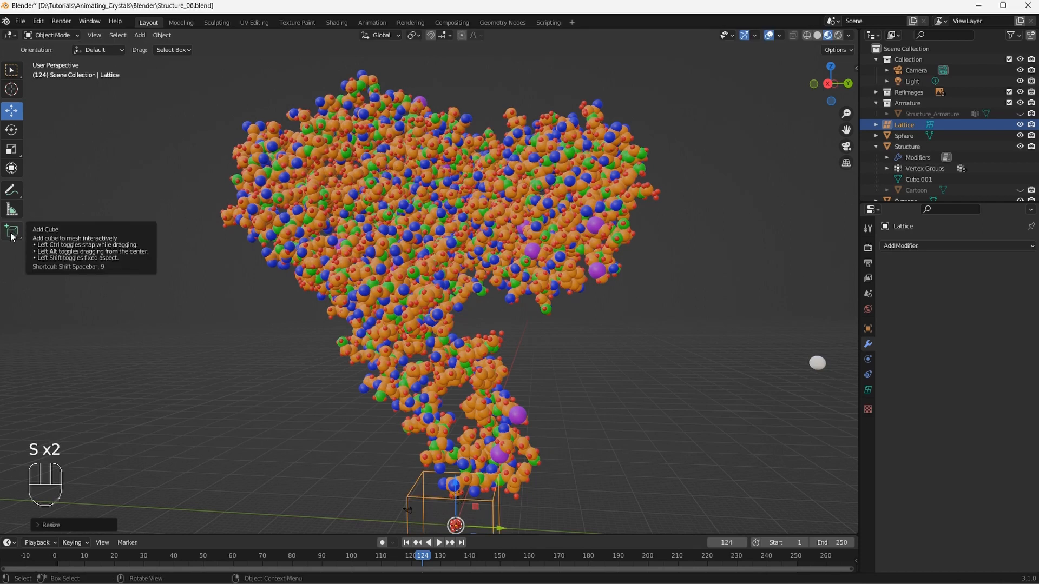
# In the right orthographic view, enlarge the lattice and move it over the structure's larger upper lobe
pyautogui.press('KP_3')
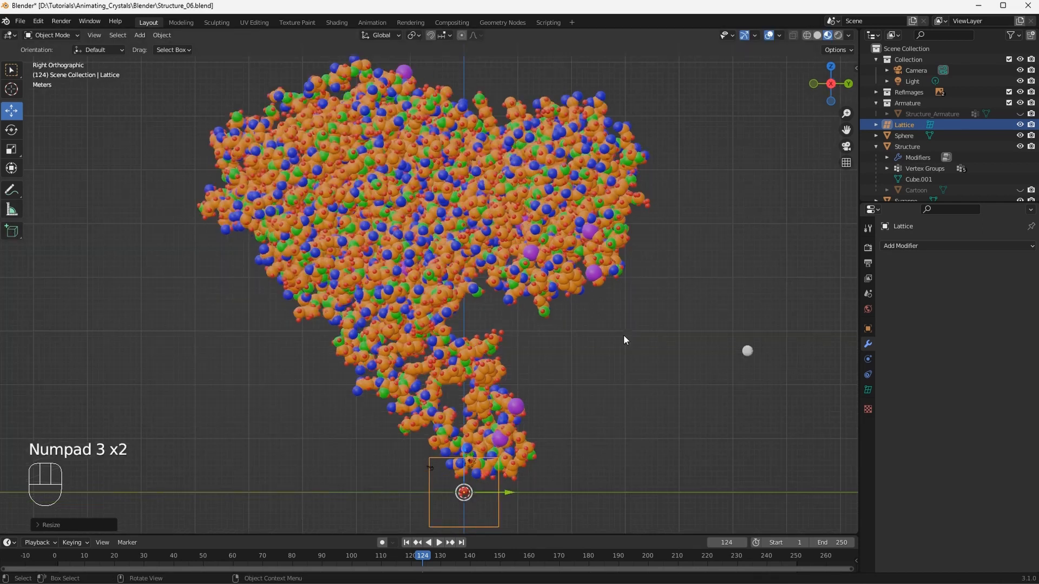
pyautogui.press('s')
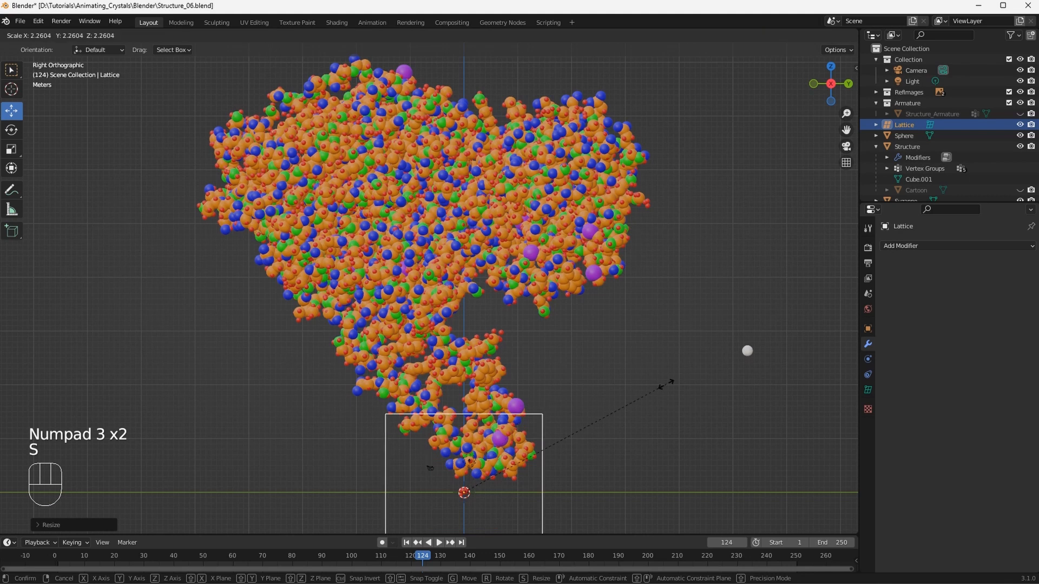
pyautogui.press('g')
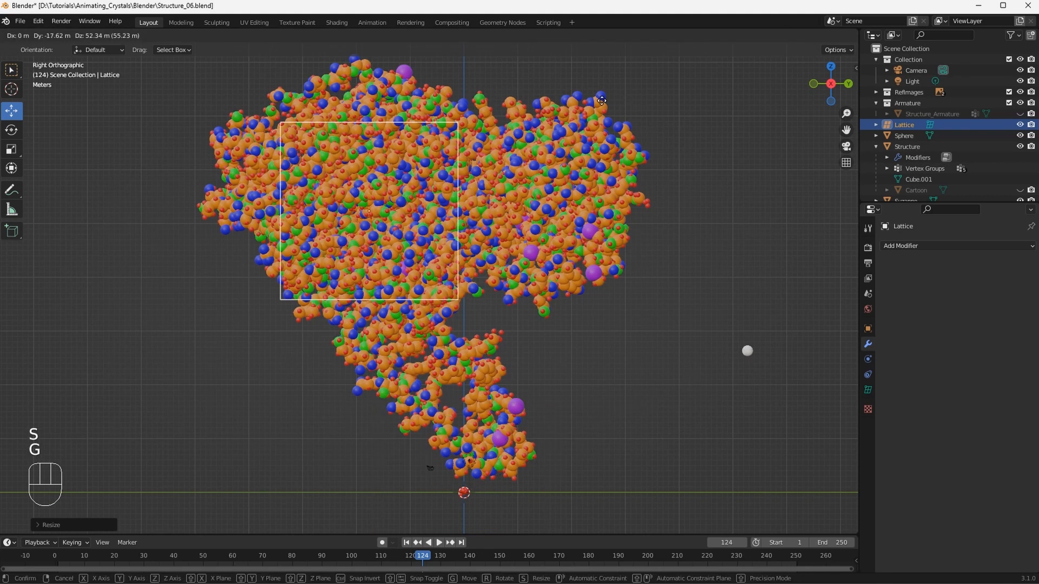
pyautogui.click(595, 83)
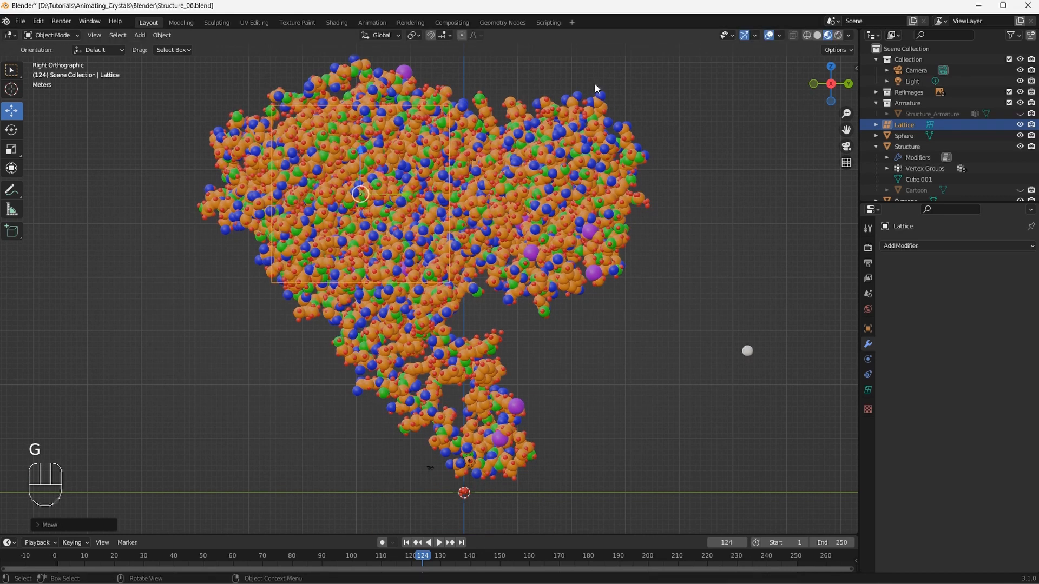
pyautogui.press('s')
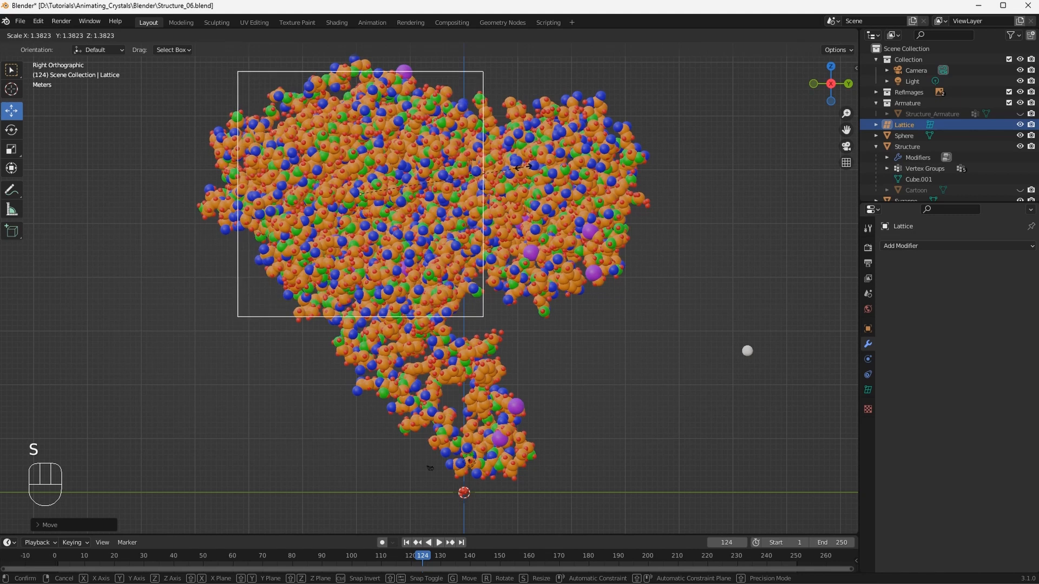
pyautogui.click(558, 167)
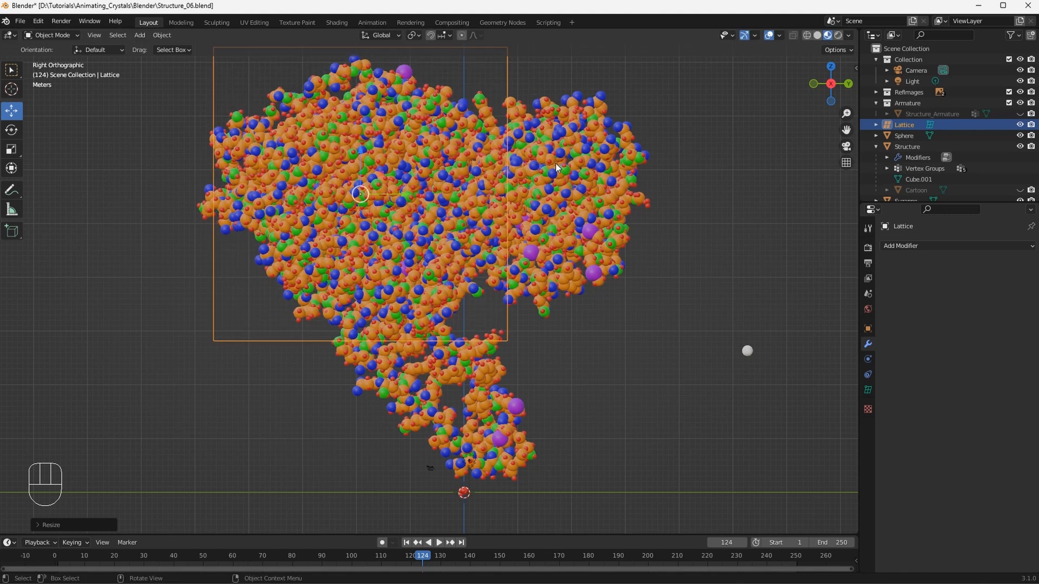
pyautogui.press('g')
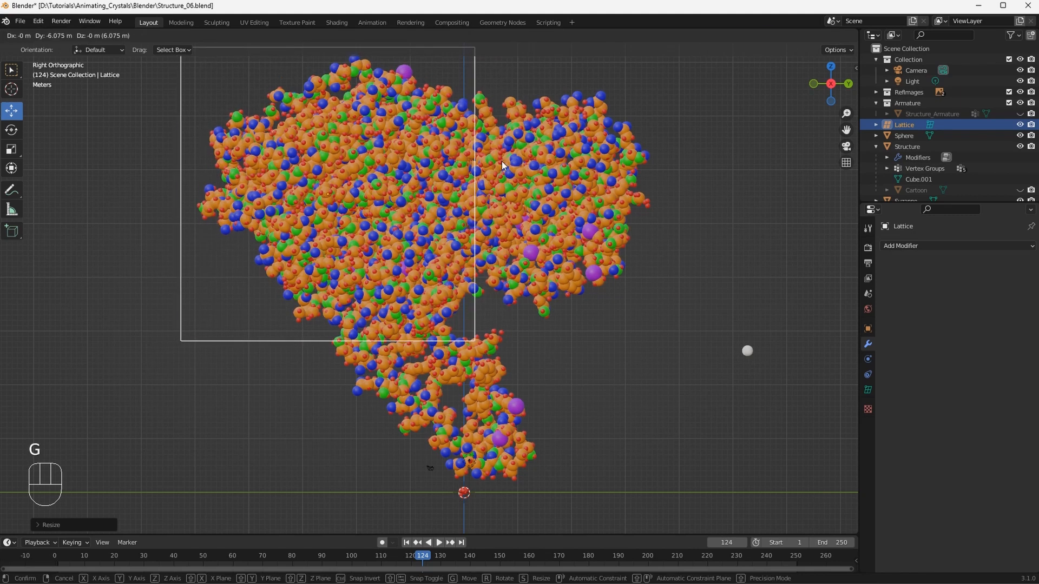
pyautogui.click(503, 165)
# In the front view, move the lattice along the X axis until it surrounds the structure's upper body
pyautogui.press('KP_1')
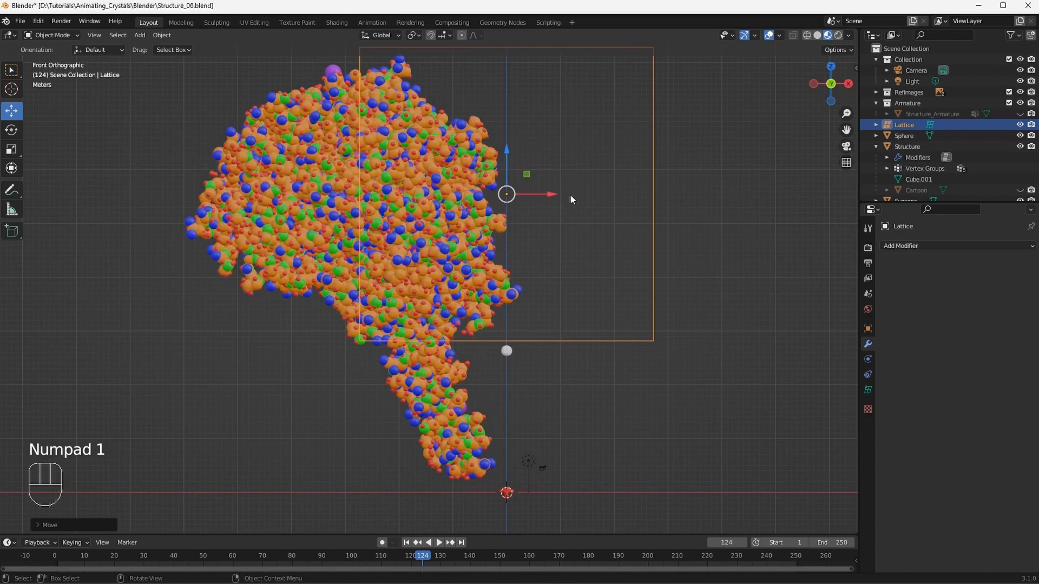
pyautogui.moveTo(549, 200); pyautogui.dragTo(391, 188)
pyautogui.moveTo(391, 188); pyautogui.dragTo(423, 226, button='middle')
# Duplicate the lattice in the right view, place the copy over the smaller upper lobe and scale it to about 0.78
pyautogui.press('KP_3')
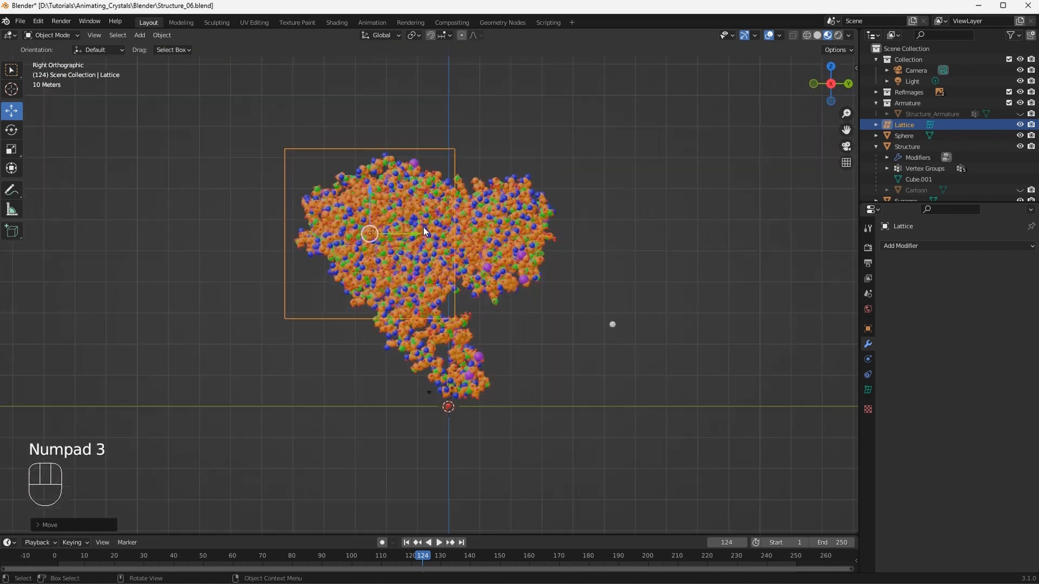
pyautogui.scroll(3, 475, 281)
pyautogui.hotkey('shift', 'd')
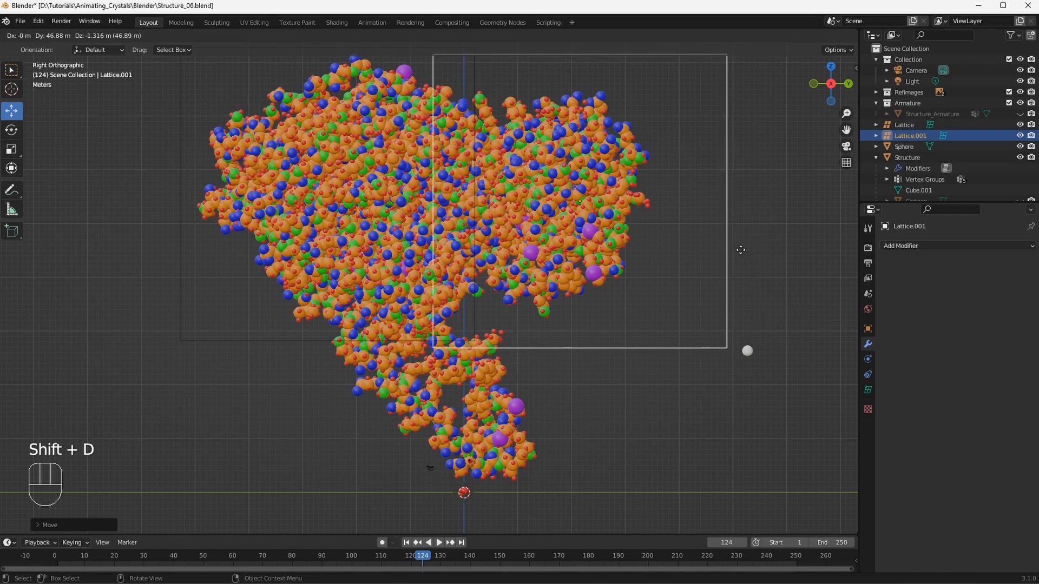
pyautogui.click(733, 251)
pyautogui.press('s')
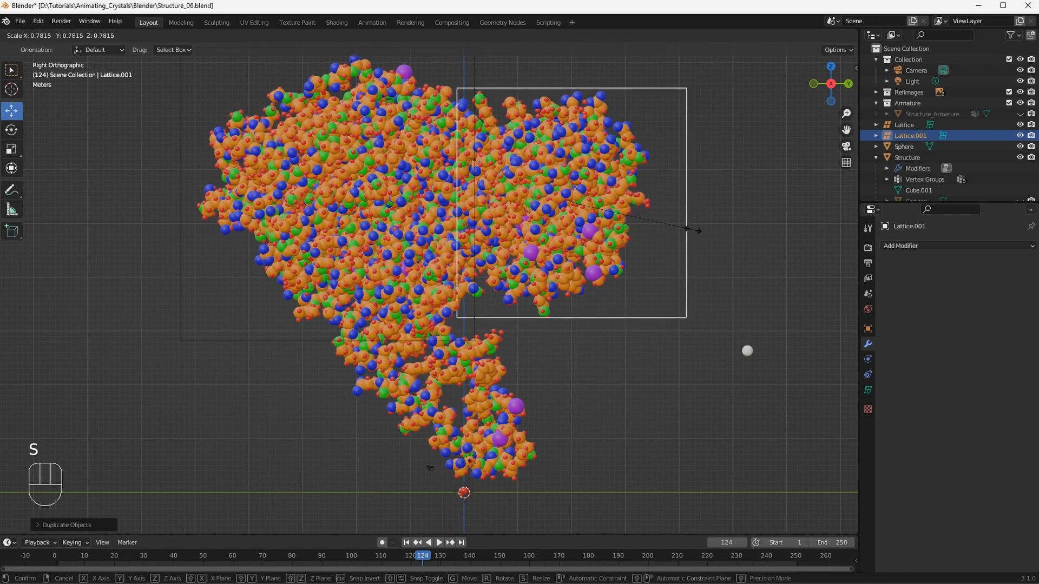
pyautogui.click(693, 233)
# Nudge Lattice.001 around the smaller lobe and scale it down along the X axis
pyautogui.moveTo(693, 234); pyautogui.dragTo(654, 207, button='middle')
pyautogui.moveTo(580, 225); pyautogui.dragTo(636, 211, button='middle')
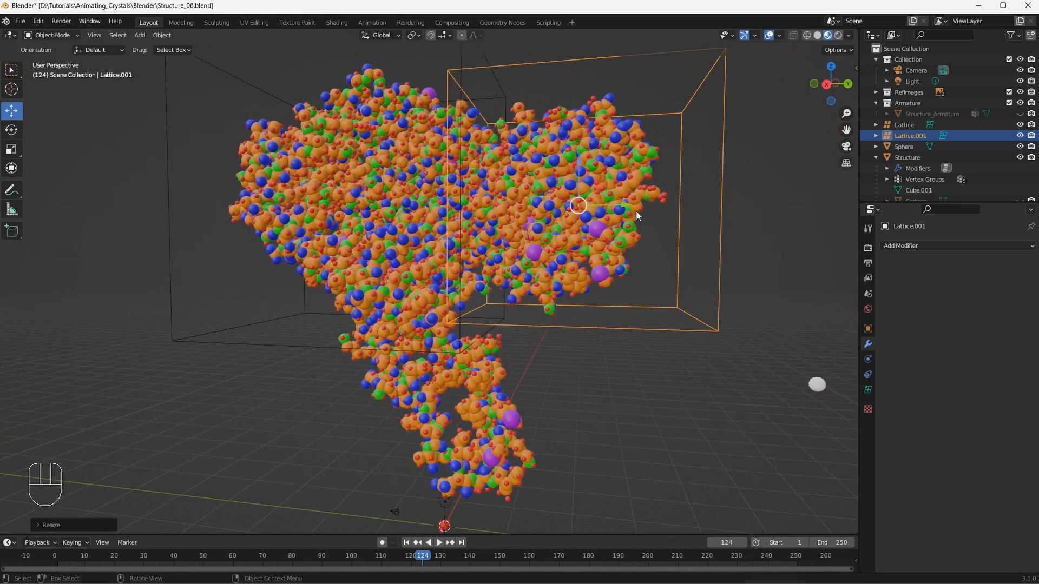
pyautogui.moveTo(615, 201); pyautogui.dragTo(611, 206)
pyautogui.moveTo(611, 206); pyautogui.dragTo(501, 339, button='middle')
pyautogui.hotkey('shift', 'space')
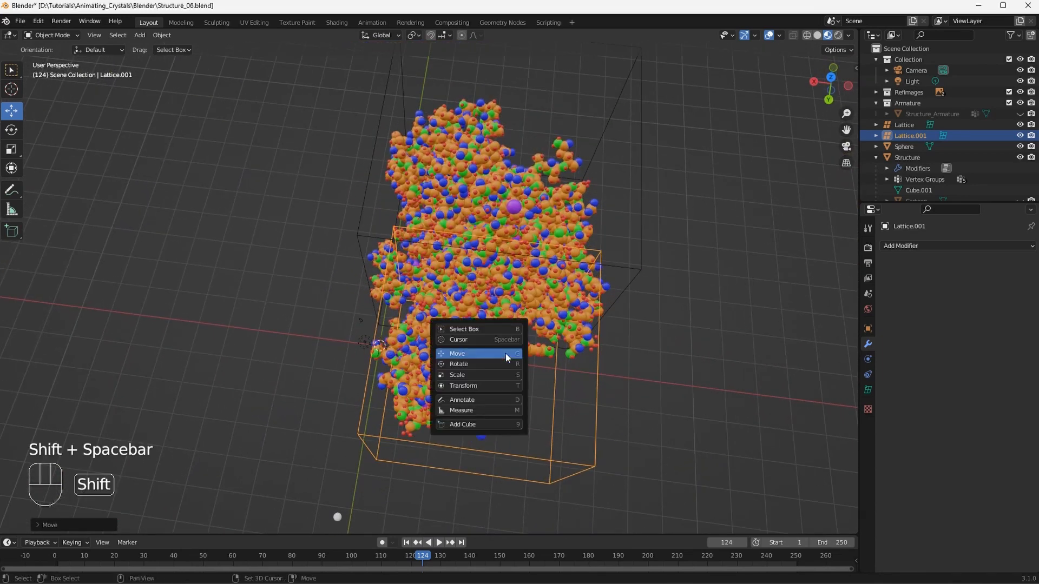
pyautogui.press('s')
pyautogui.scroll(5, 506, 359)
pyautogui.keyDown('shift'); pyautogui.moveTo(531, 387); pyautogui.dragTo(523, 300, button='middle'); pyautogui.keyUp('shift')
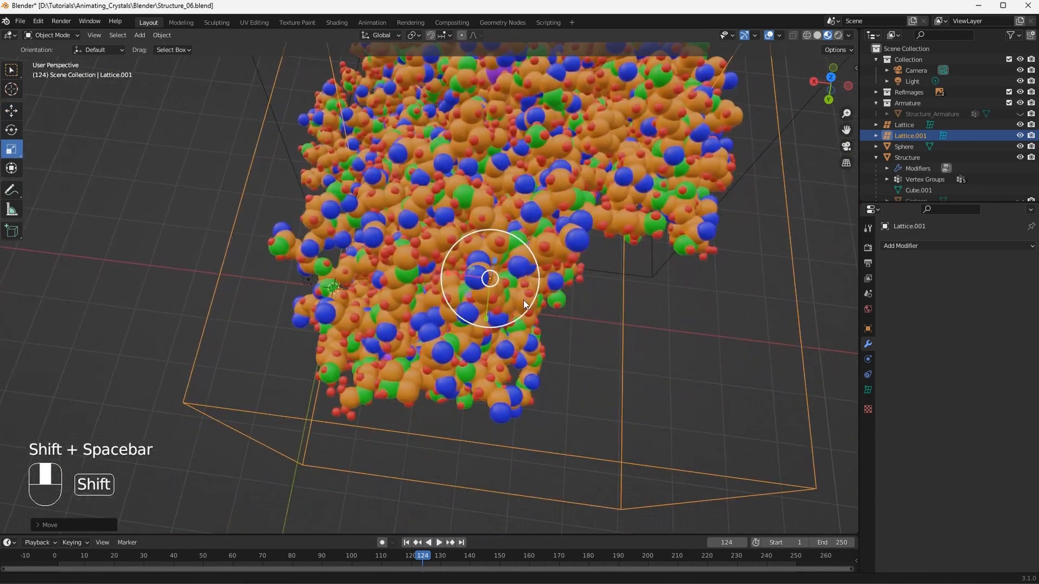
pyautogui.moveTo(447, 276); pyautogui.dragTo(462, 274)
pyautogui.moveTo(462, 275); pyautogui.dragTo(438, 273, button='middle')
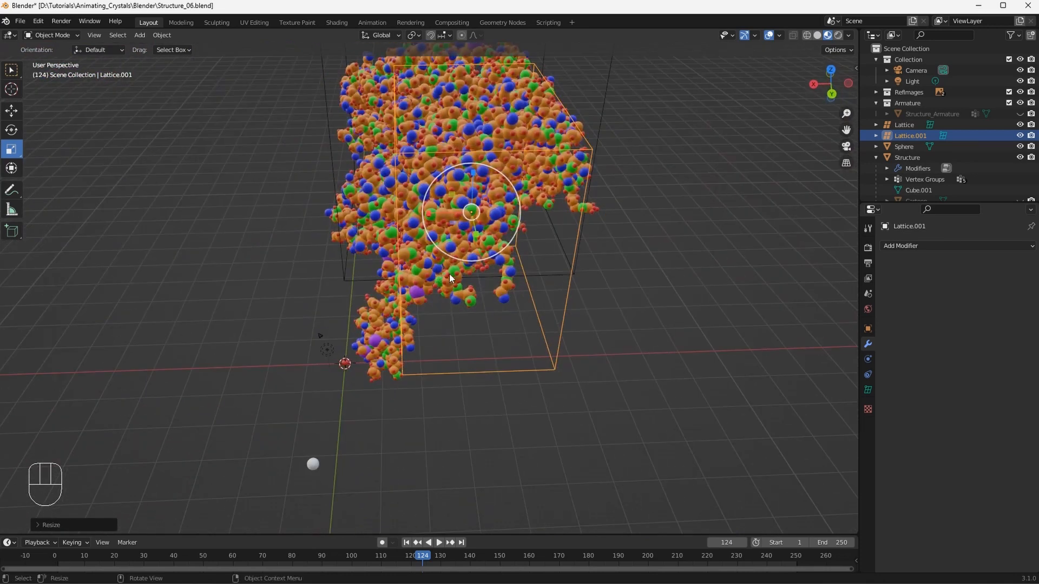
# Move Lattice.001 along the X and Y axes to center it around the smaller lobe
pyautogui.hotkey('shift', 'space')
pyautogui.press('g')
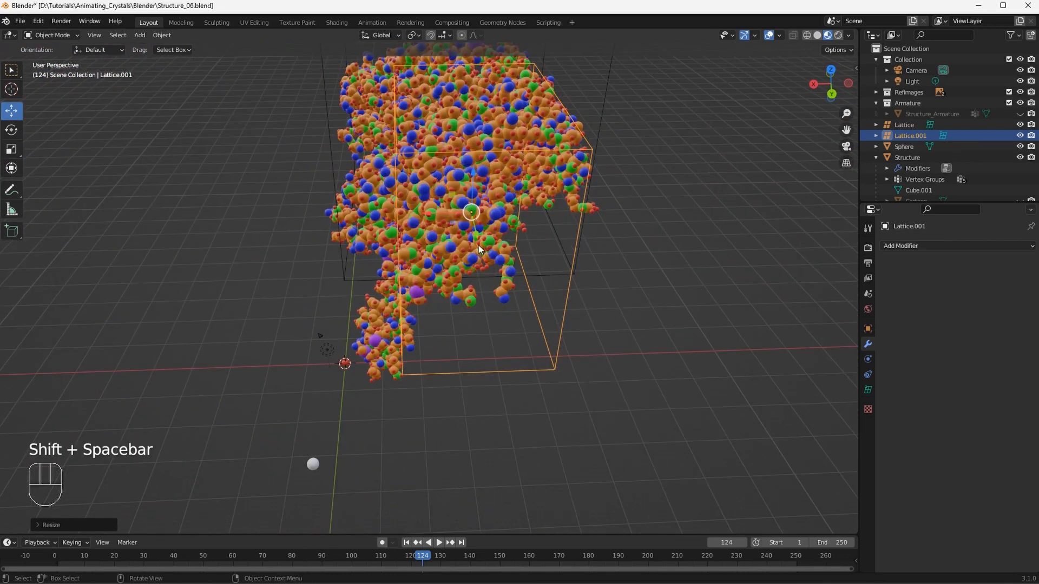
pyautogui.moveTo(425, 213); pyautogui.dragTo(384, 215)
pyautogui.moveTo(379, 212); pyautogui.dragTo(453, 184, button='middle')
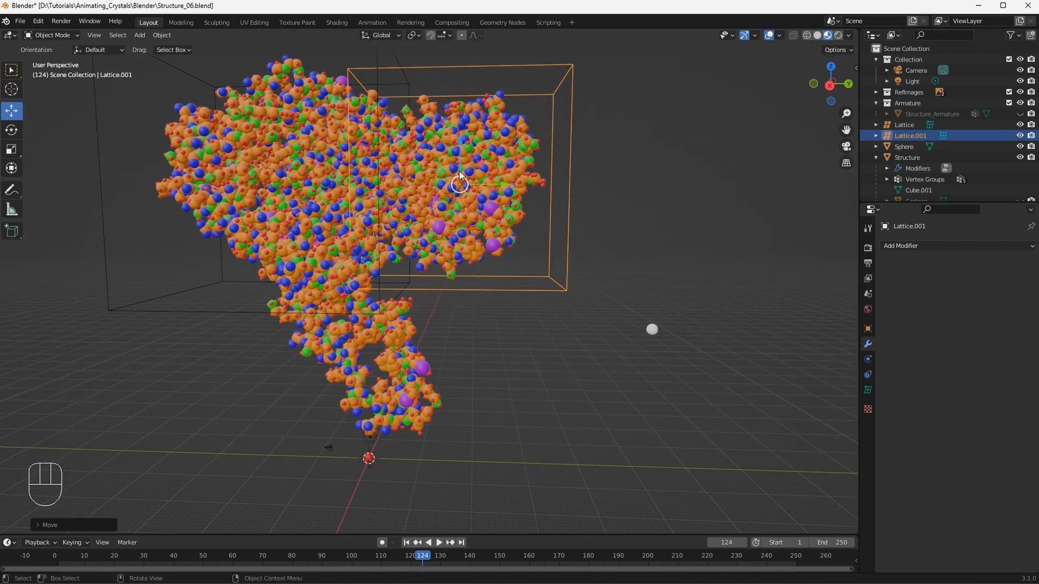
pyautogui.moveTo(503, 185); pyautogui.dragTo(509, 185)
pyautogui.moveTo(509, 187); pyautogui.dragTo(404, 294, button='middle')
pyautogui.moveTo(395, 300); pyautogui.dragTo(391, 299)
pyautogui.moveTo(396, 300)
pyautogui.mouseDown(button='middle')
pyautogui.moveTo(376, 304)
pyautogui.moveTo(436, 292)
pyautogui.moveTo(383, 283)
pyautogui.mouseUp(button='middle')
pyautogui.scroll(2, 563, 275)
pyautogui.keyDown('shift'); pyautogui.moveTo(565, 276); pyautogui.dragTo(542, 358, button='middle'); pyautogui.keyUp('shift')
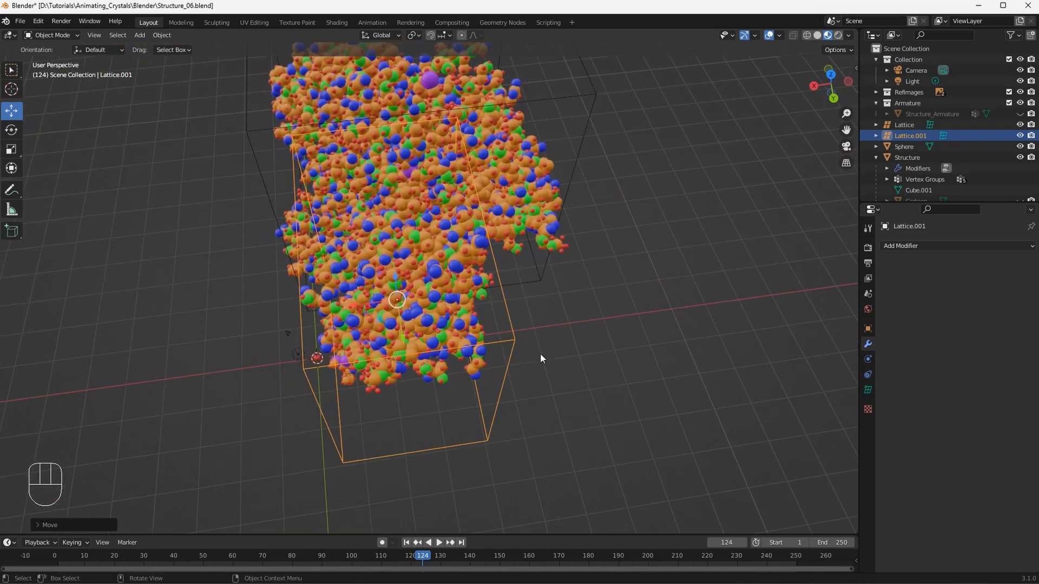
# Refine Lattice.001's width along the X axis and adjust its position around the smaller lobe
pyautogui.hotkey('shift', 'space')
pyautogui.press('s')
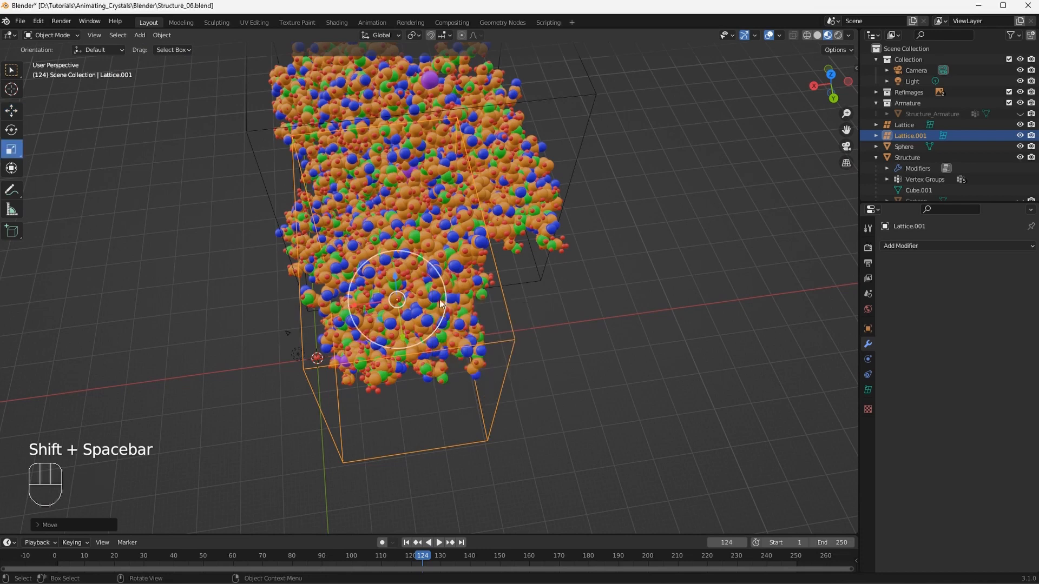
pyautogui.moveTo(352, 304)
pyautogui.mouseDown()
pyautogui.moveTo(342, 305)
pyautogui.moveTo(366, 302)
pyautogui.mouseUp()
pyautogui.hotkey('shift', 'space')
pyautogui.click(356, 285)
pyautogui.moveTo(366, 302); pyautogui.dragTo(522, 308, button='middle')
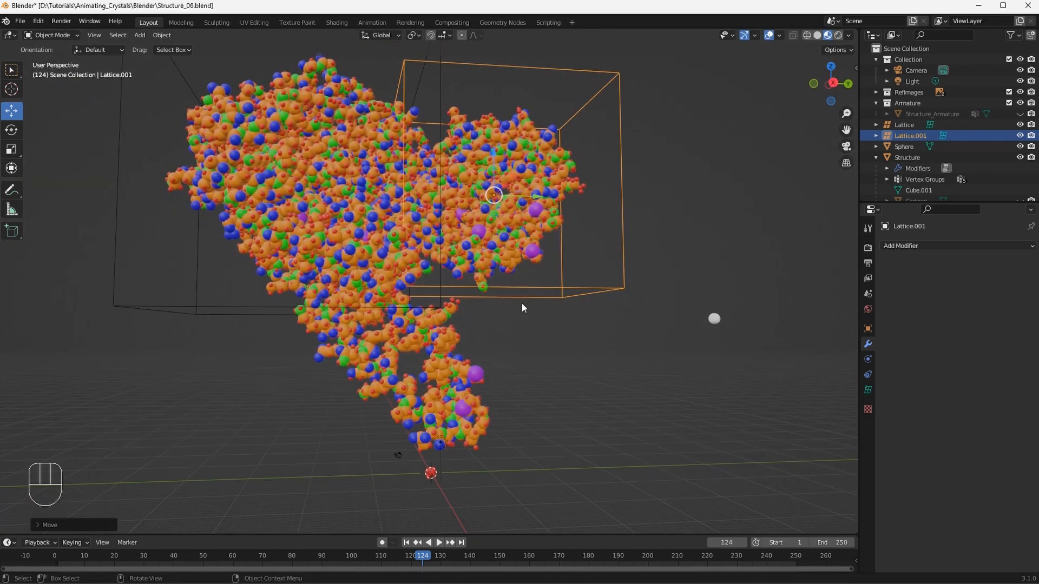
# Duplicate Lattice.001 in the right view, place the copy over the stem and rotate it to follow the stem's diagonal direction
pyautogui.press('KP_3')
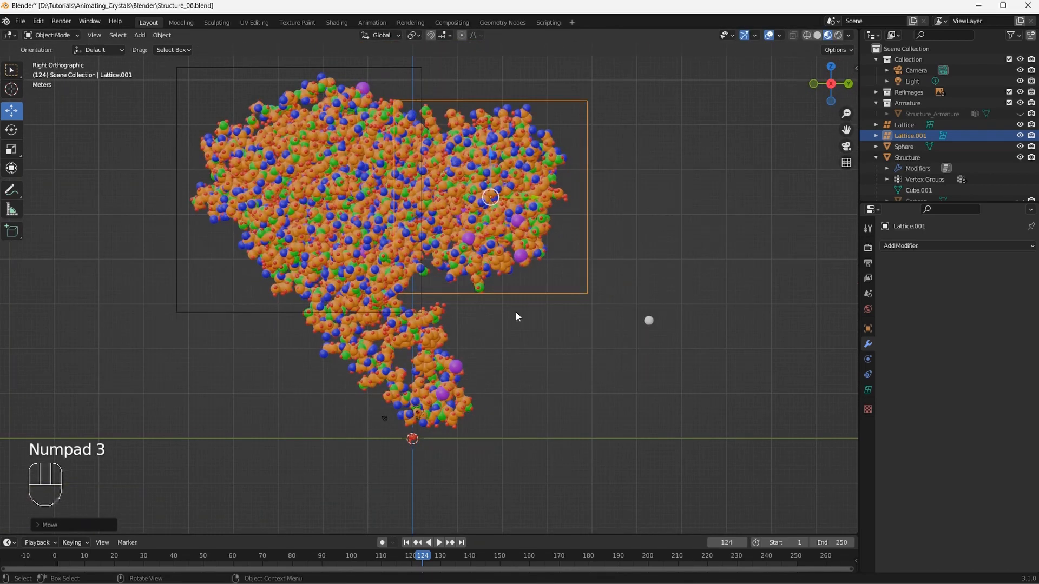
pyautogui.hotkey('shift', 'd')
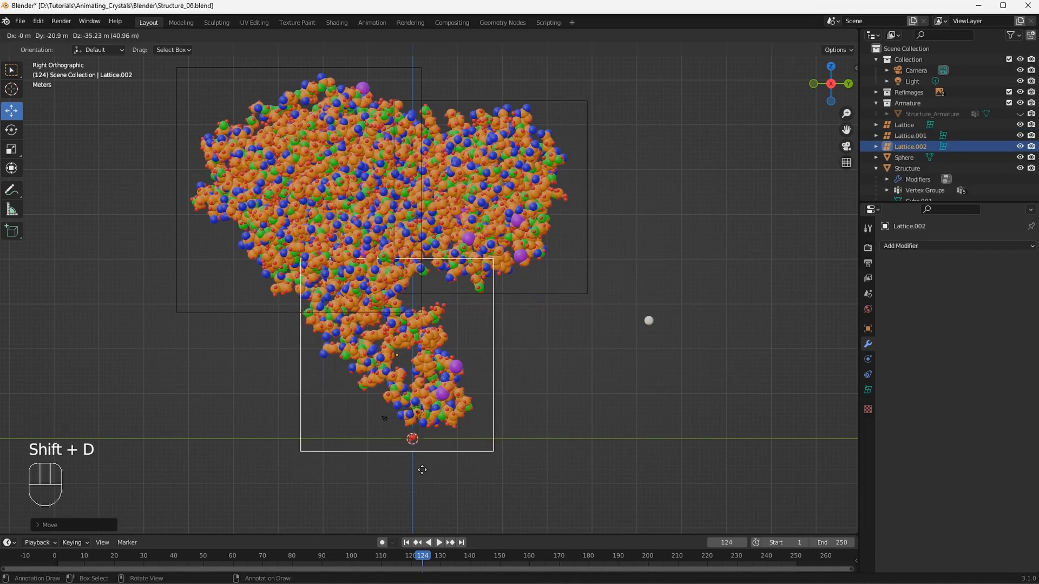
pyautogui.click(415, 467)
pyautogui.hotkey('shift', 'space')
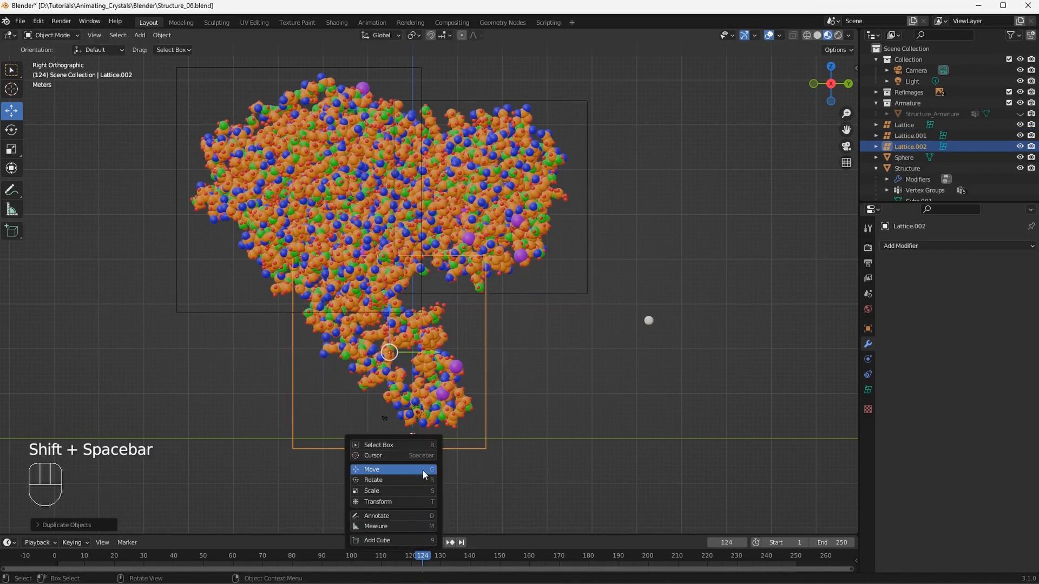
pyautogui.press('r')
pyautogui.moveTo(423, 334); pyautogui.dragTo(408, 322)
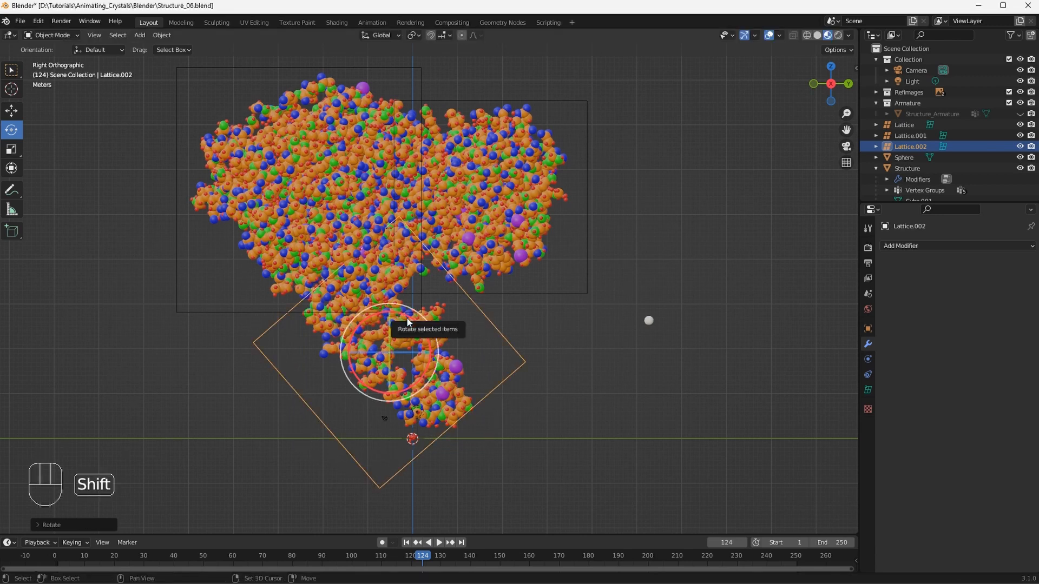
# Set the Scale tool's orientation to Local and narrow Lattice.002 across the stem and along its X axis
pyautogui.hotkey('shift', 'space')
pyautogui.press('s')
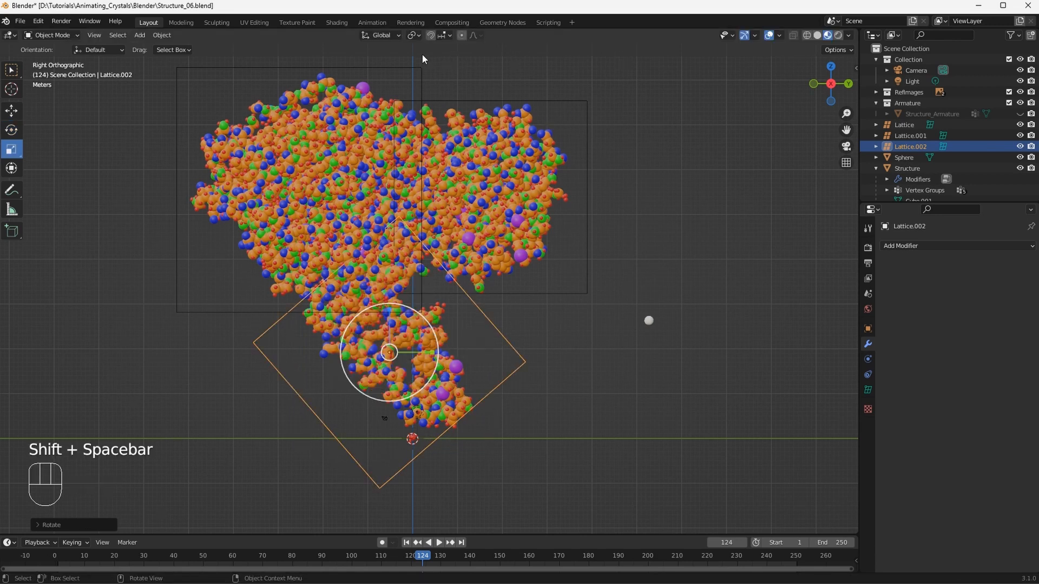
pyautogui.press('n')
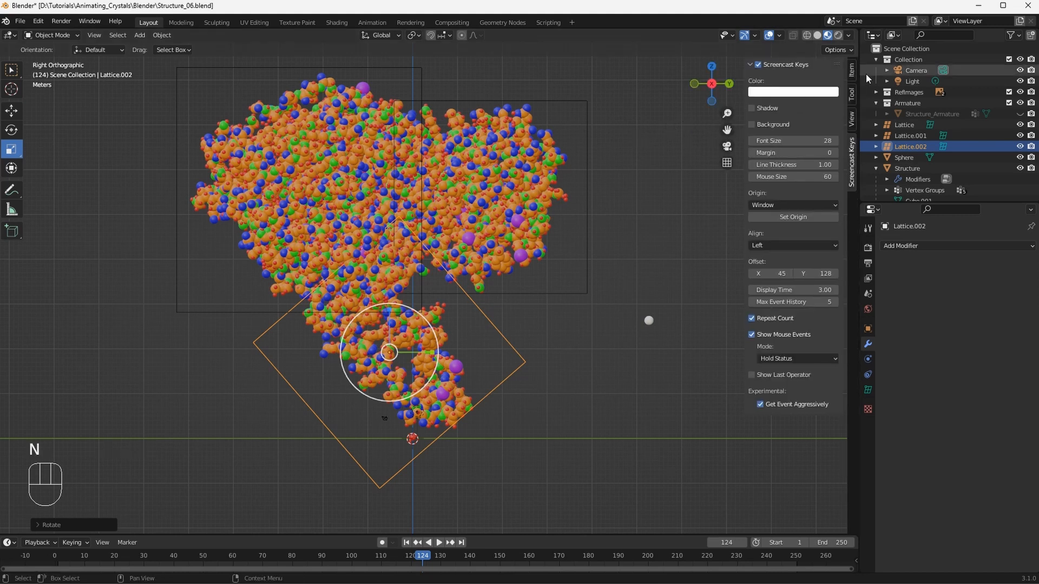
pyautogui.click(851, 94)
pyautogui.click(823, 99)
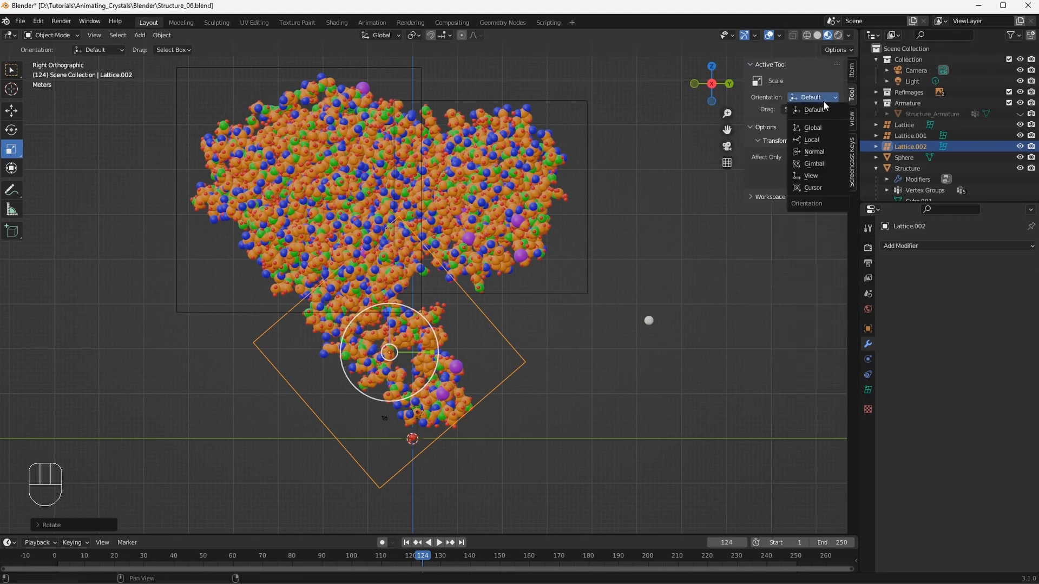
pyautogui.click(816, 140)
pyautogui.moveTo(415, 319); pyautogui.dragTo(409, 331)
pyautogui.moveTo(408, 331); pyautogui.dragTo(438, 341, button='middle')
pyautogui.moveTo(360, 350); pyautogui.dragTo(314, 339)
# Move Lattice.002 onto the stem, set the Rotate tool's orientation to Local and rotate the lattice to match the stem
pyautogui.hotkey('shift', 'space')
pyautogui.click(382, 332)
pyautogui.hotkey('shift', 'space')
pyautogui.click(327, 340)
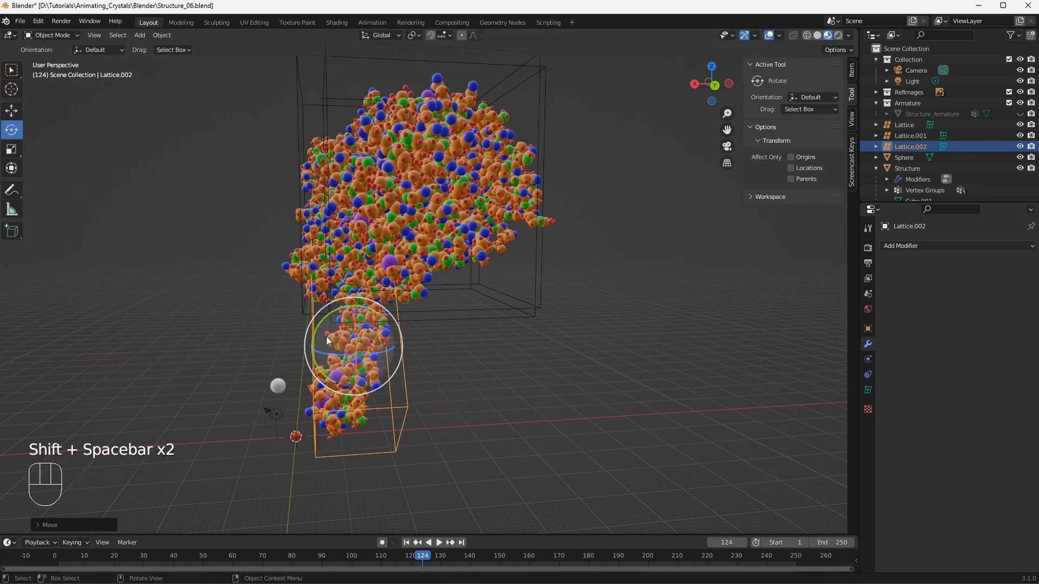
pyautogui.click(813, 104)
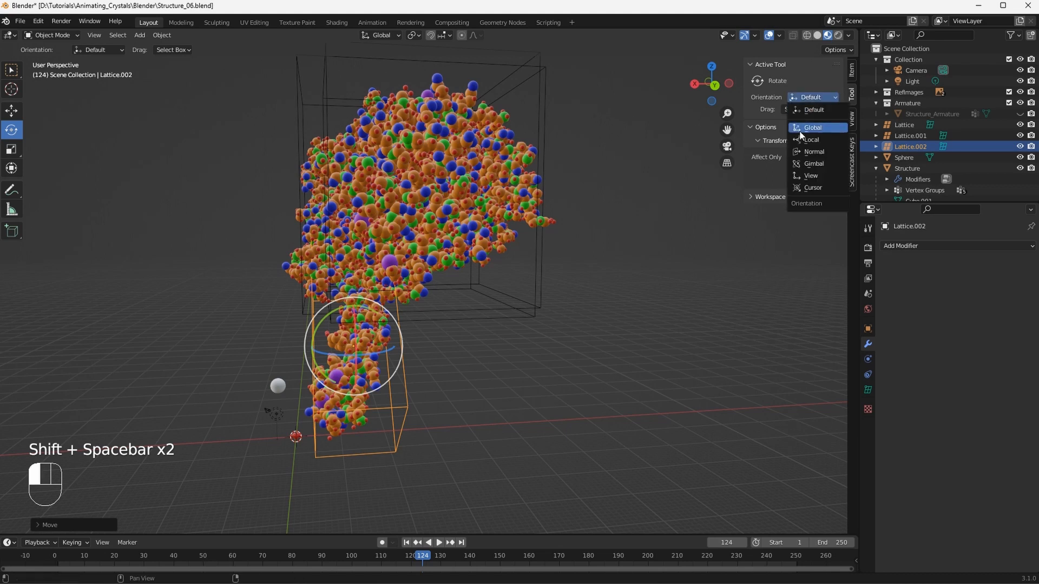
pyautogui.click(806, 133)
pyautogui.moveTo(339, 382); pyautogui.dragTo(373, 378)
pyautogui.moveTo(374, 378); pyautogui.dragTo(437, 317, button='middle')
# Reposition Lattice.002 in the right view so that it encloses the stem
pyautogui.press('KP_3')
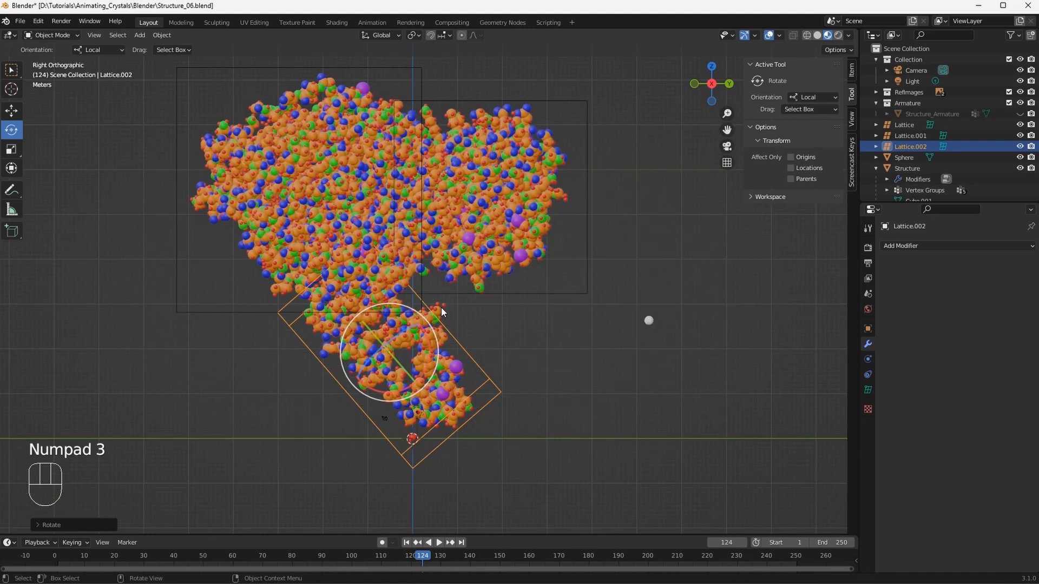
pyautogui.press('g')
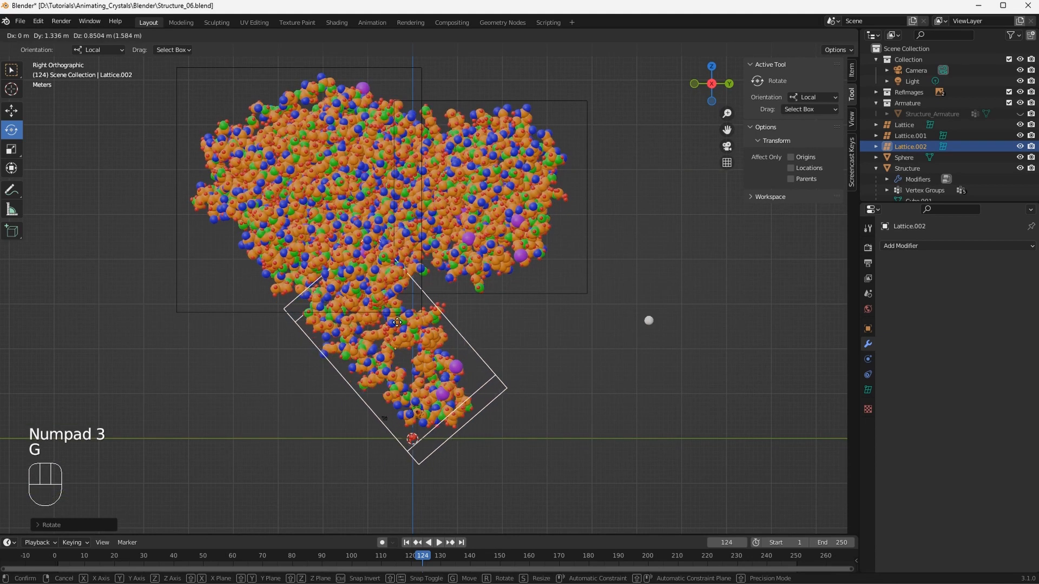
pyautogui.click(398, 329)
pyautogui.moveTo(398, 329); pyautogui.dragTo(408, 366, button='middle')
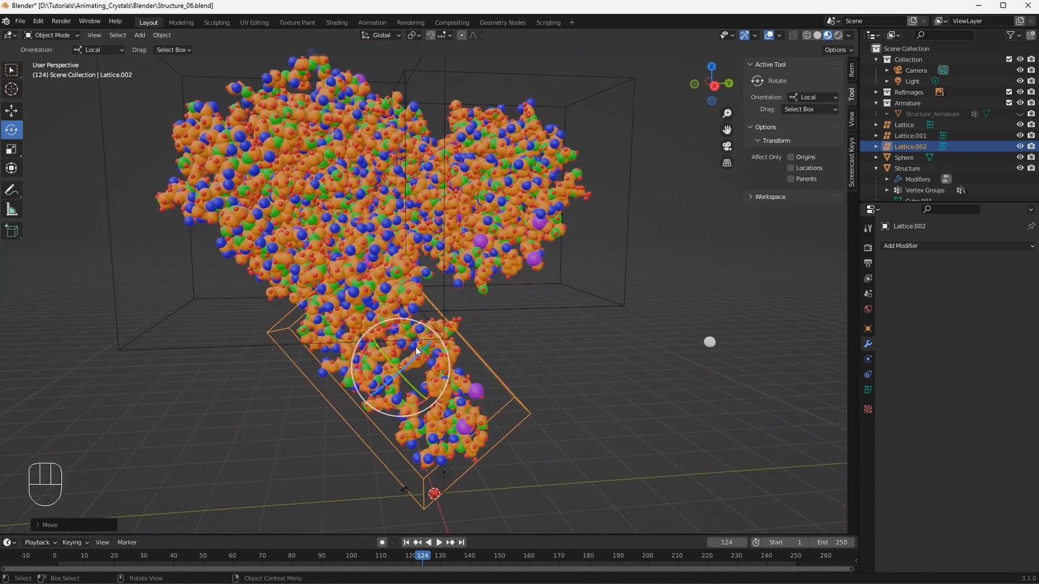
pyautogui.press('KP_3')
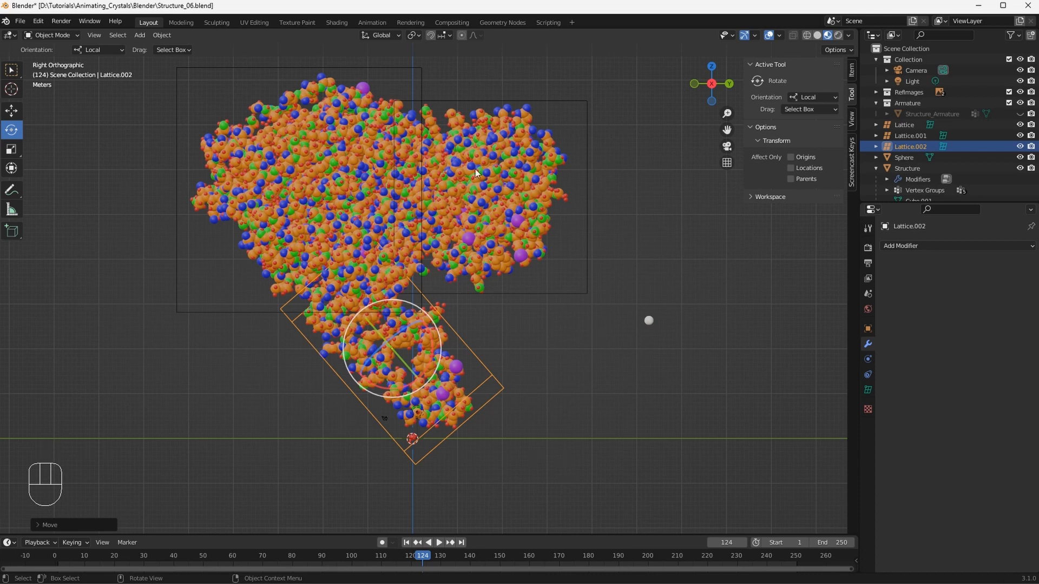
# Rename the large lobe's lattice LatticeMain and the smaller lobe's lattice LatticeLobe
pyautogui.click(419, 72)
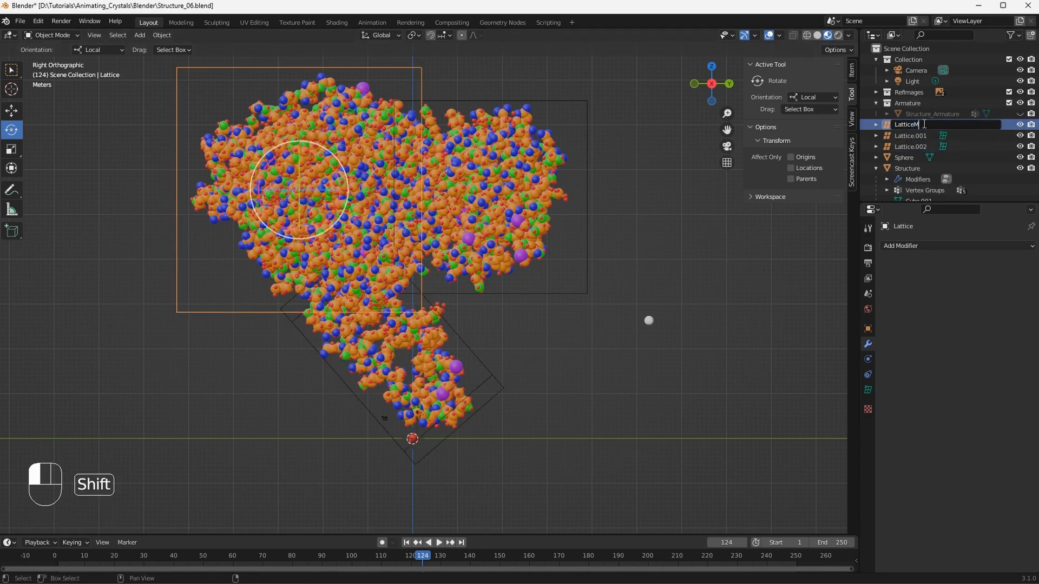
pyautogui.write('n')
pyautogui.press('Return')
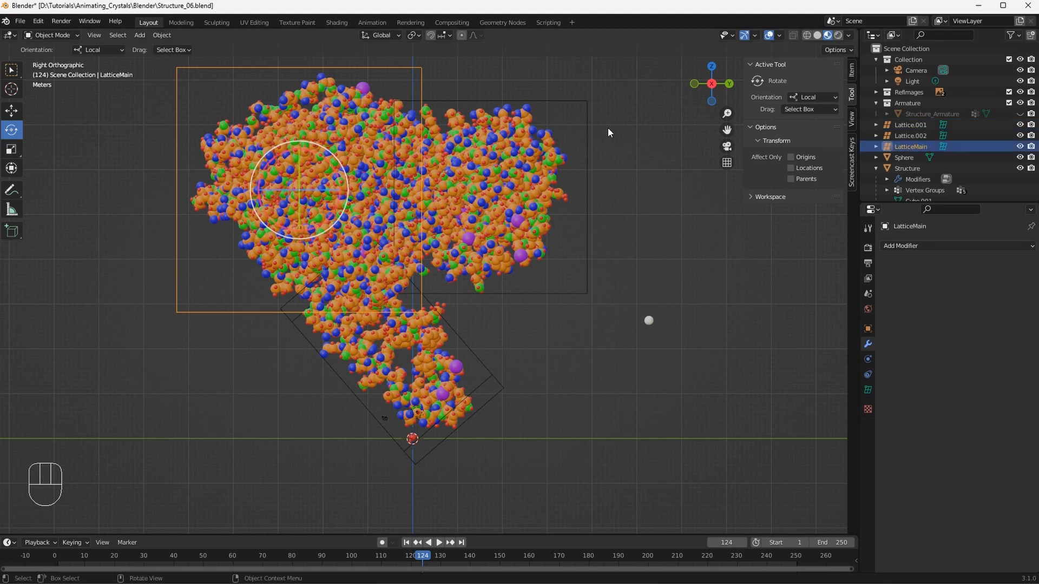
pyautogui.click(582, 128)
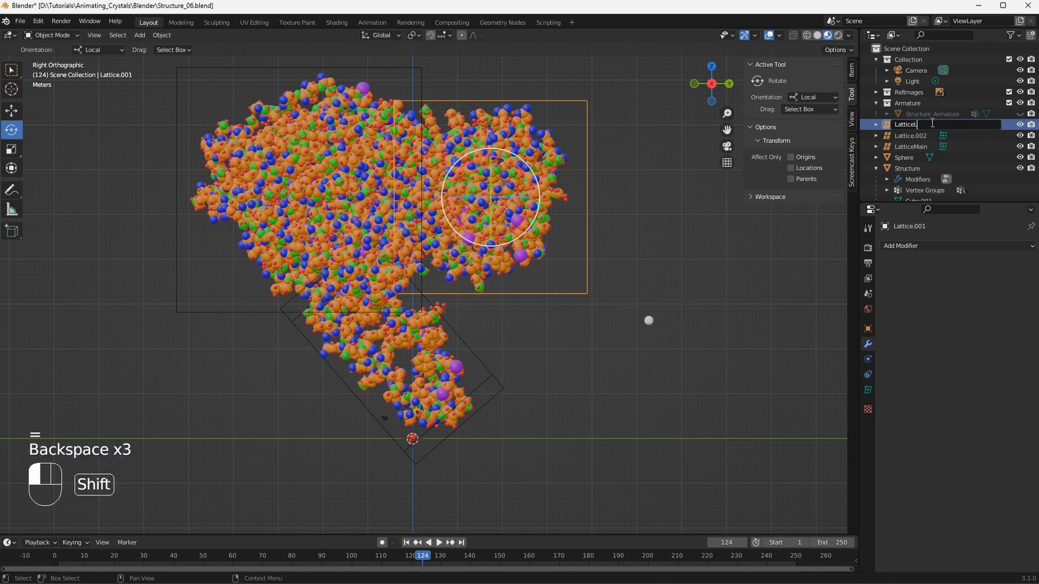
pyautogui.press('Return')
# Rename the stem's lattice LatticeFurl
pyautogui.click(931, 124)
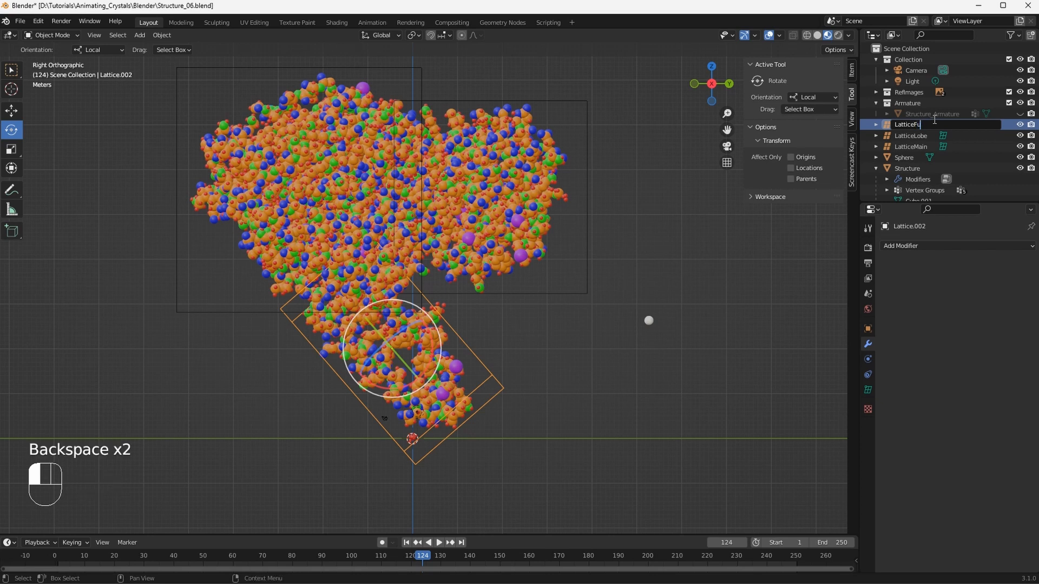
pyautogui.write('l')
pyautogui.press('Return')
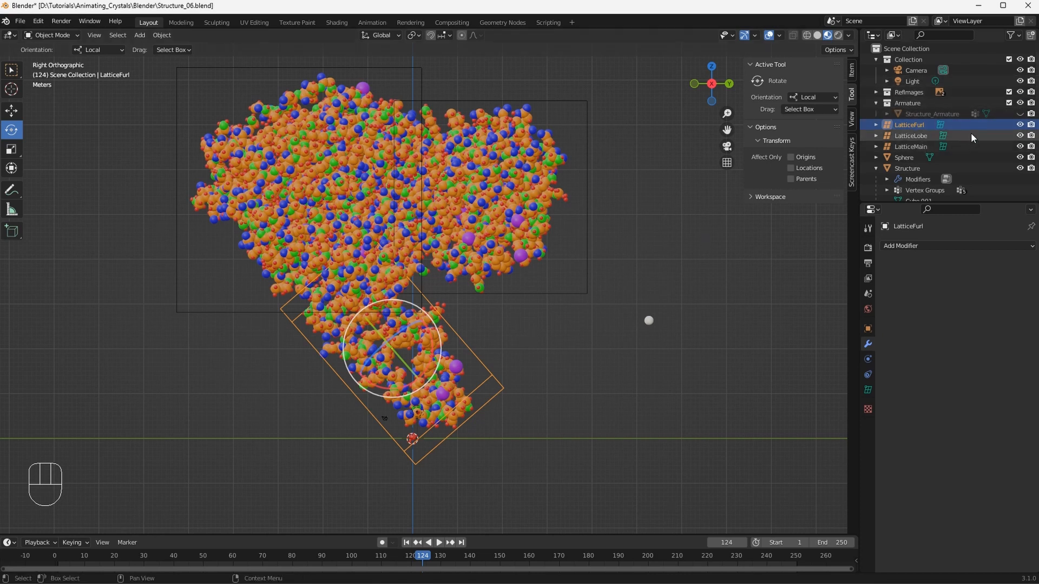
# Hide the Structure object, then unhide and select Structure_Armature in the viewport
pyautogui.scroll(-2, 970, 132)
pyautogui.click(1019, 147)
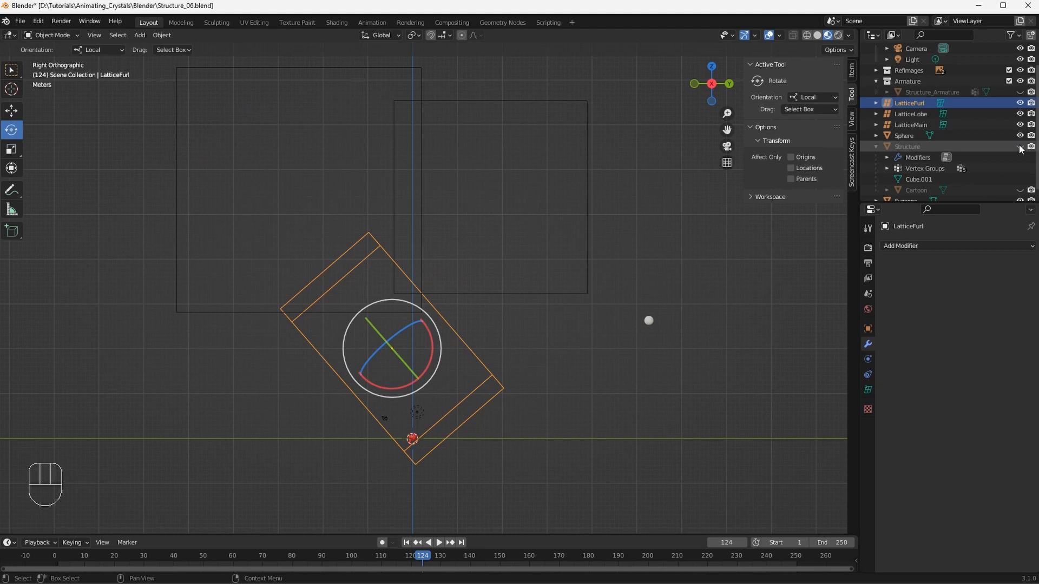
pyautogui.click(1020, 93)
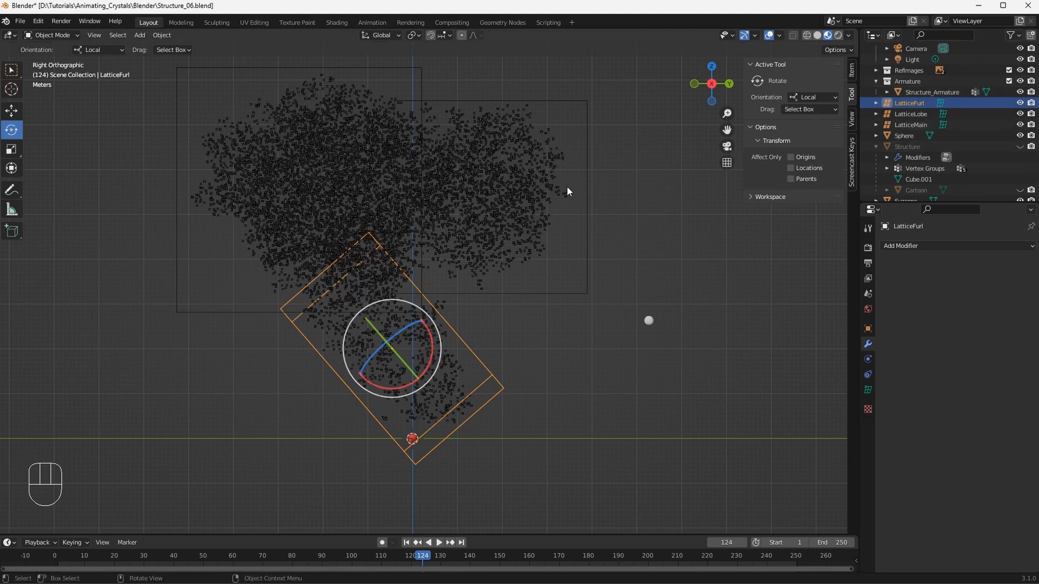
pyautogui.moveTo(547, 217); pyautogui.dragTo(533, 200, button='middle')
pyautogui.click(487, 197)
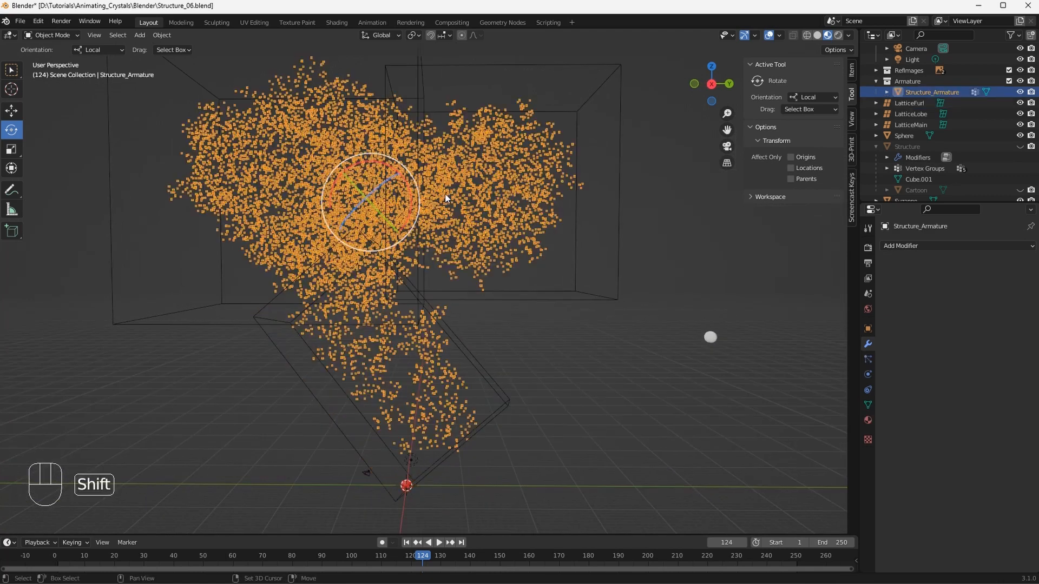
pyautogui.keyDown('shift'); pyautogui.moveTo(445, 194); pyautogui.dragTo(606, 212, button='middle'); pyautogui.keyUp('shift')
# Add a Lattice modifier to Structure_Armature with LatticeMain as its object
pyautogui.click(967, 245)
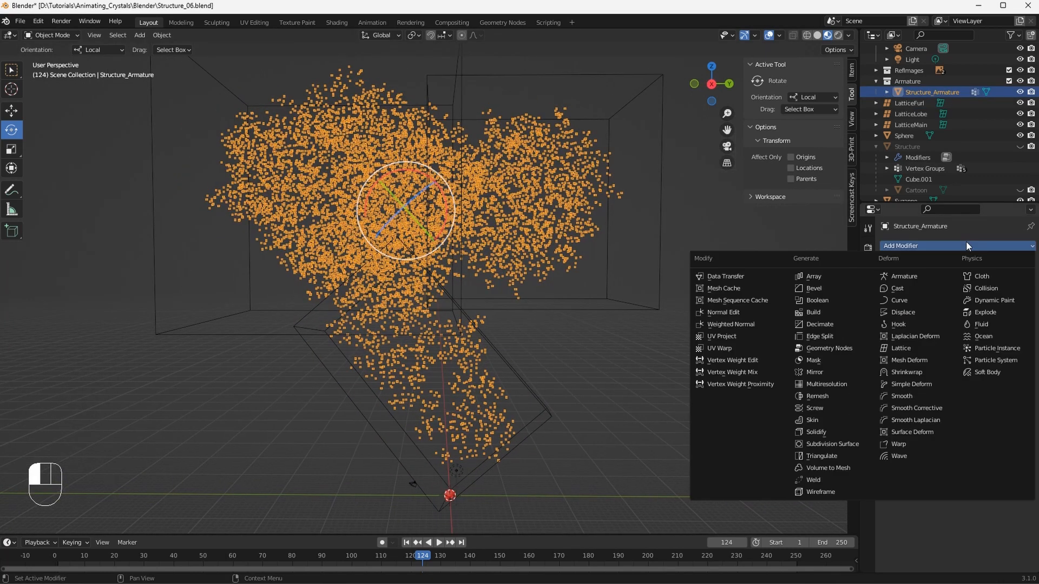
pyautogui.click(920, 344)
pyautogui.click(1015, 279)
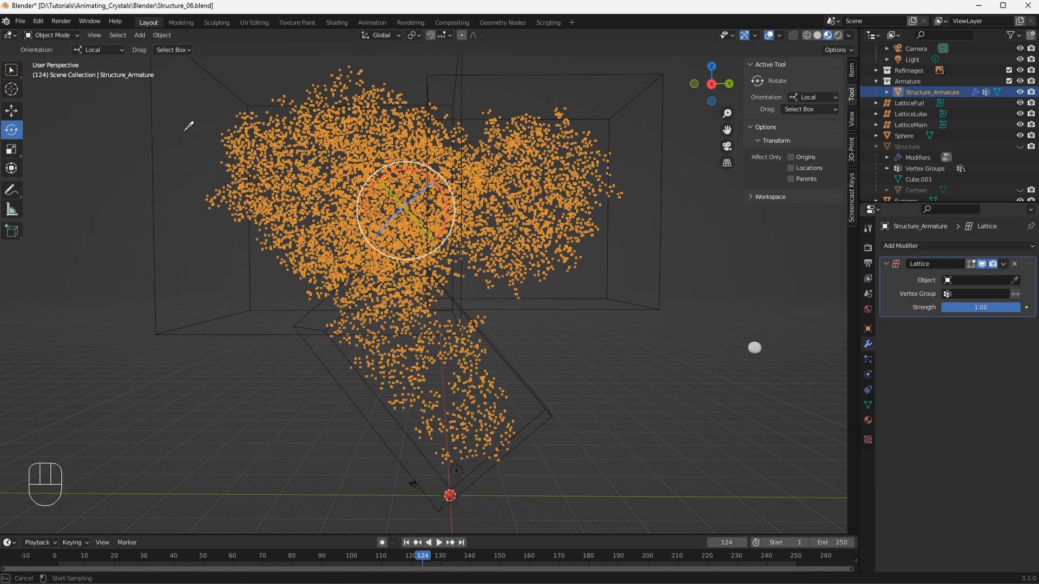
pyautogui.click(156, 141)
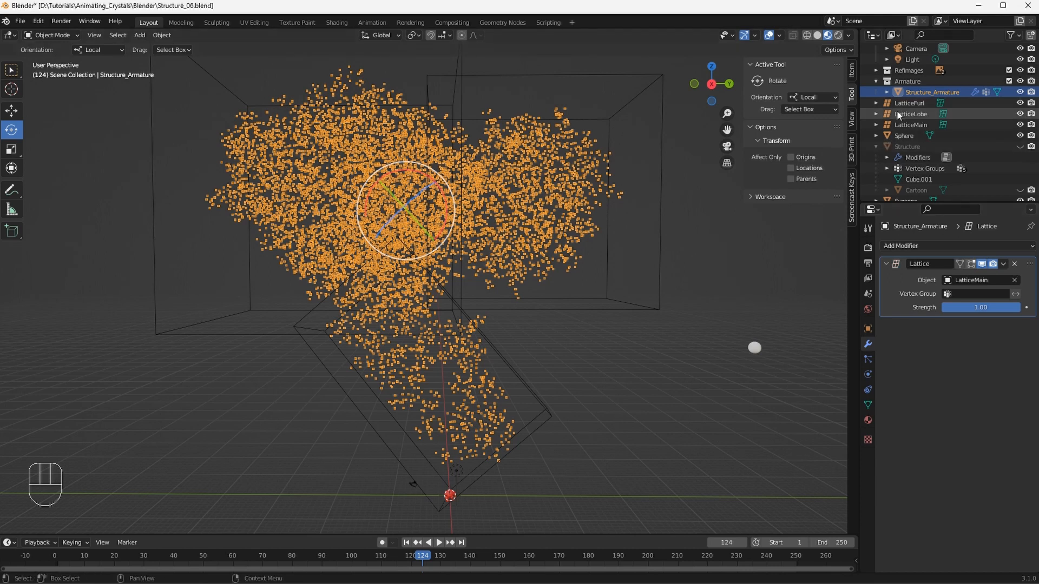
# Add a second Lattice modifier to Structure_Armature with LatticeLobe as its object
pyautogui.click(958, 247)
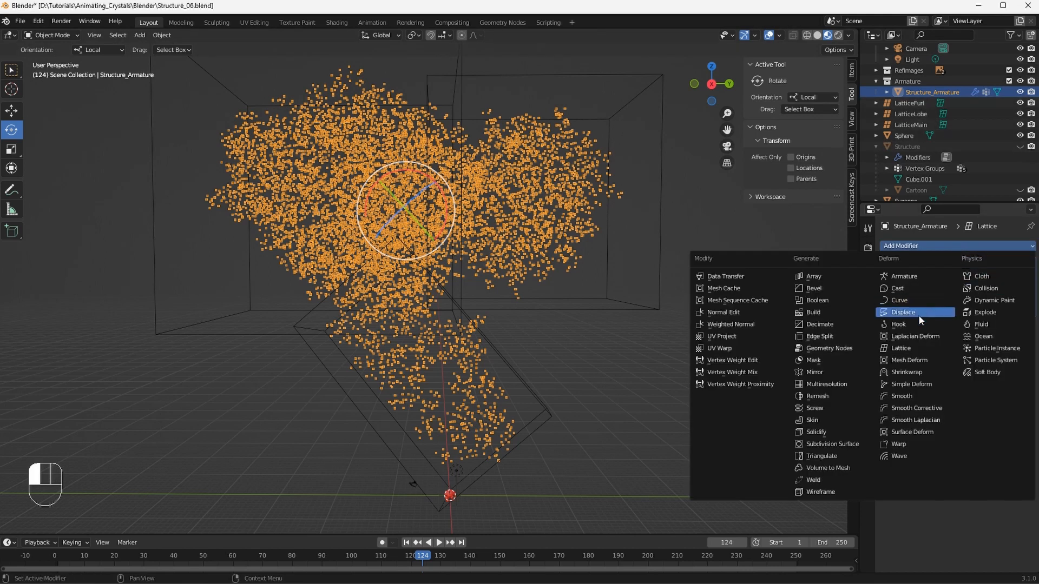
pyautogui.click(907, 349)
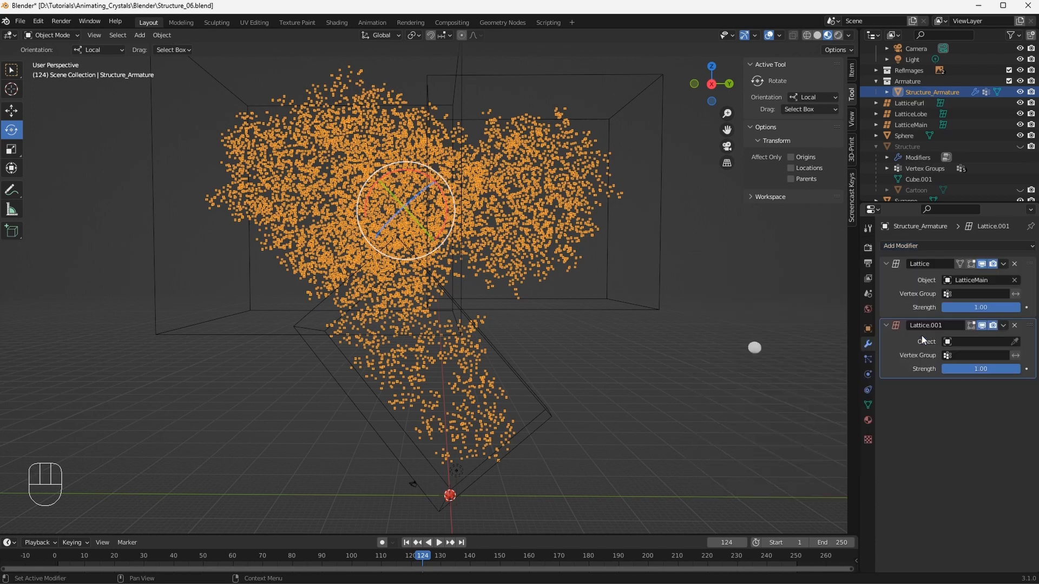
pyautogui.click(1015, 342)
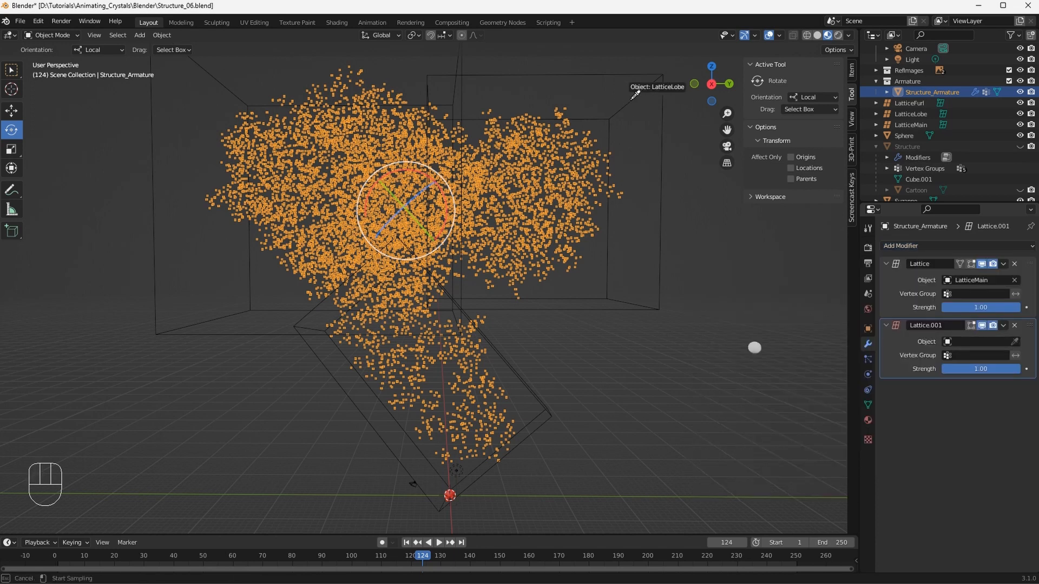
pyautogui.click(628, 85)
# Add a third Lattice modifier to Structure_Armature with LatticeFurl as its object
pyautogui.click(970, 246)
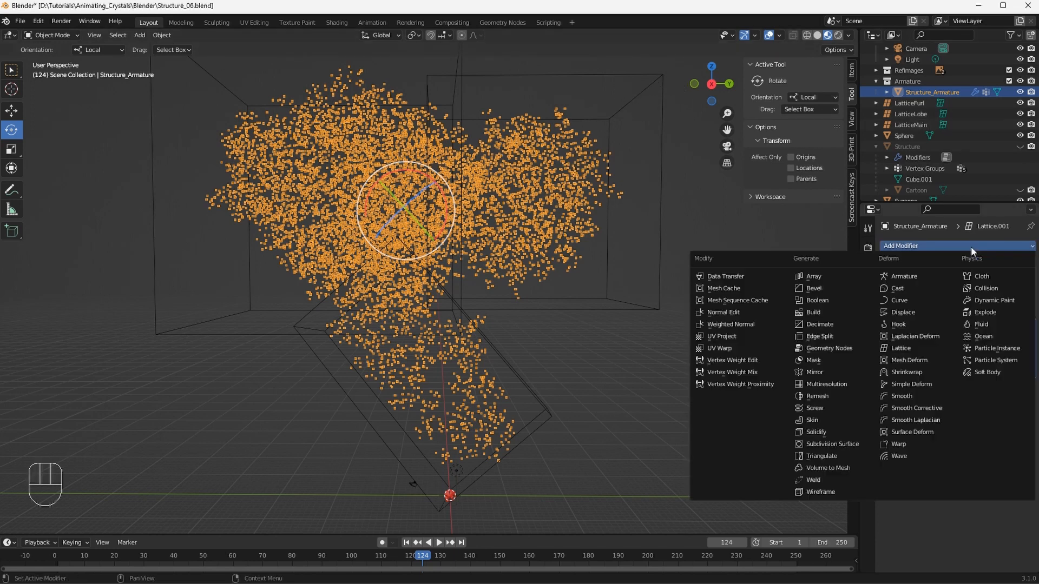
pyautogui.click(903, 350)
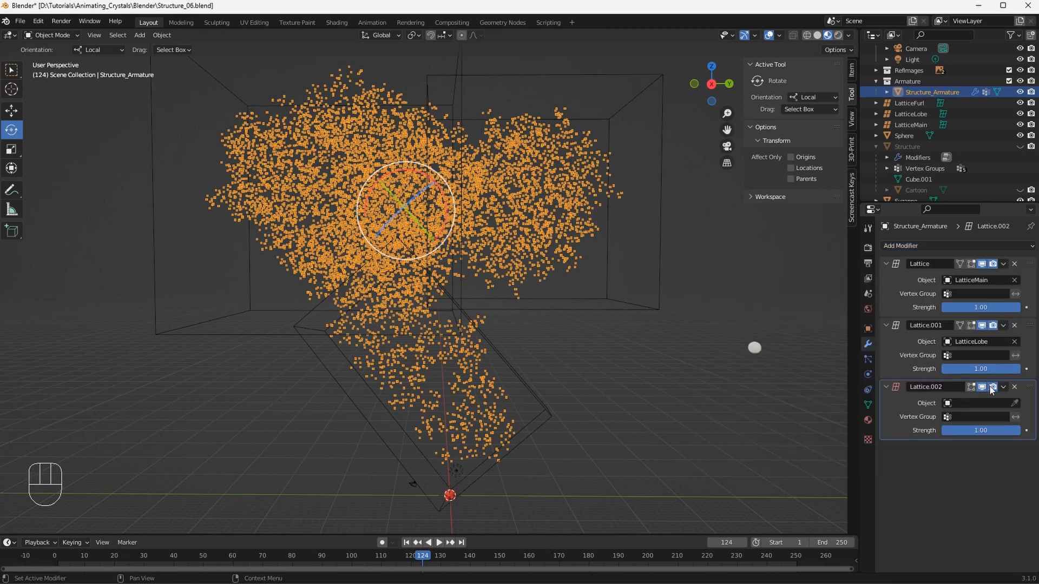
pyautogui.click(1014, 403)
pyautogui.click(517, 370)
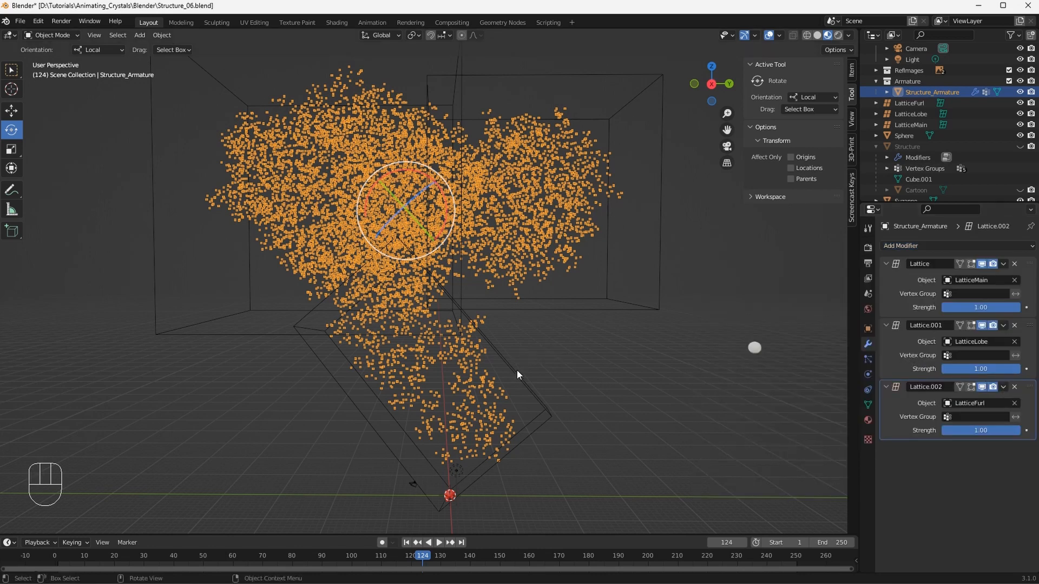
# Select LatticeLobe and try moving the whole lattice in Object Mode
pyautogui.moveTo(626, 295); pyautogui.dragTo(606, 277, button='middle')
pyautogui.click(618, 253)
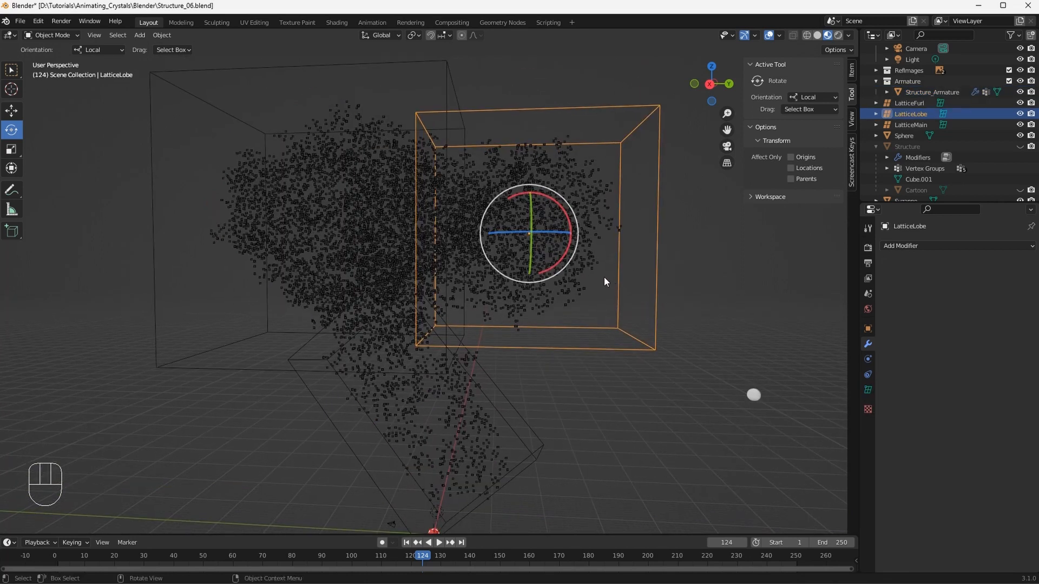
pyautogui.press('g')
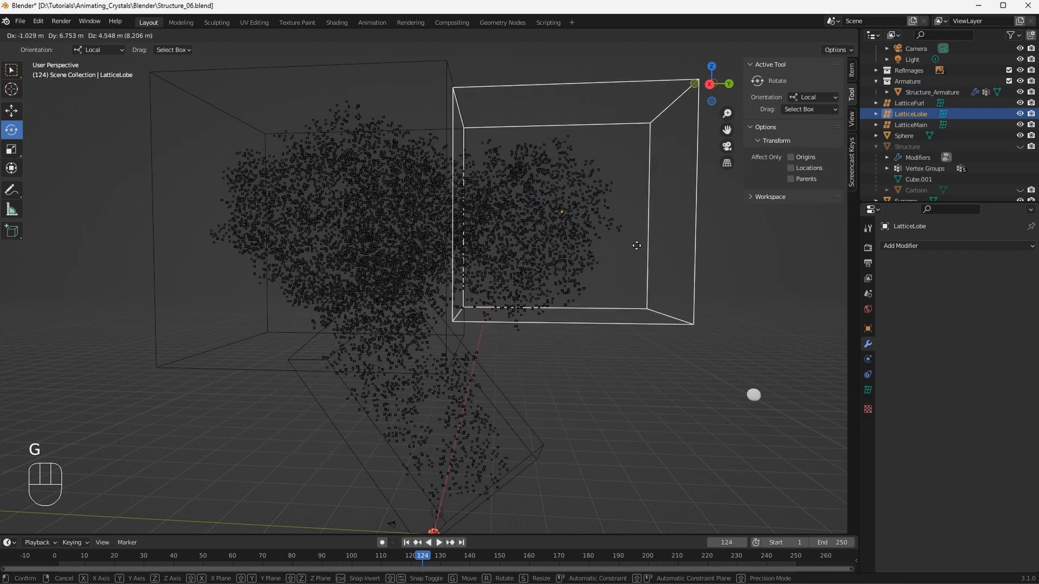
pyautogui.hotkey('ctrl', 'z')
pyautogui.press('Escape')
pyautogui.click(586, 286)
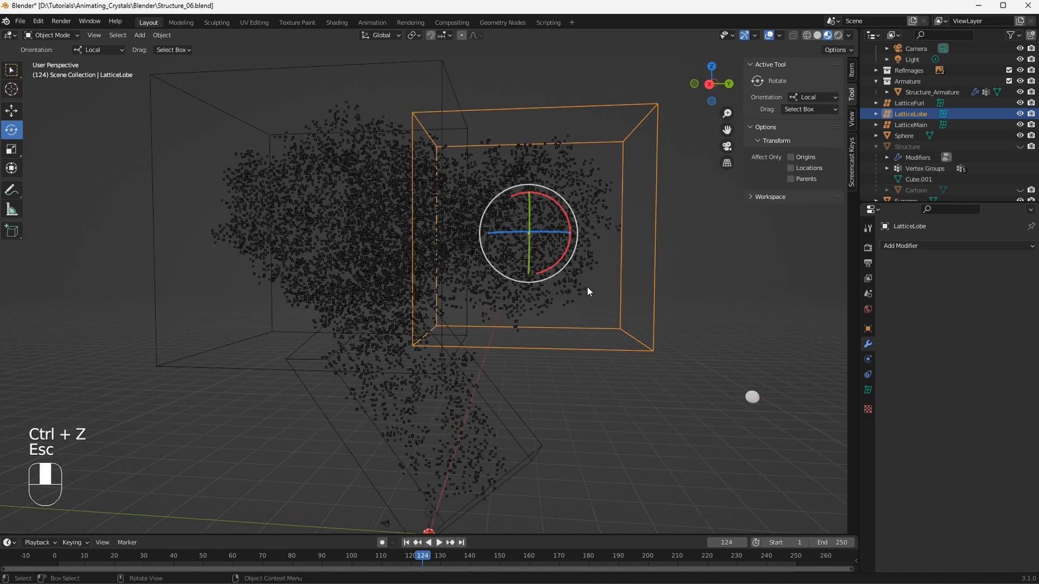
# Select LatticeLobe's upper control points in Edit Mode and try moving them to test the deformation
pyautogui.press('Tab')
pyautogui.moveTo(403, 77); pyautogui.dragTo(697, 195)
pyautogui.press('g')
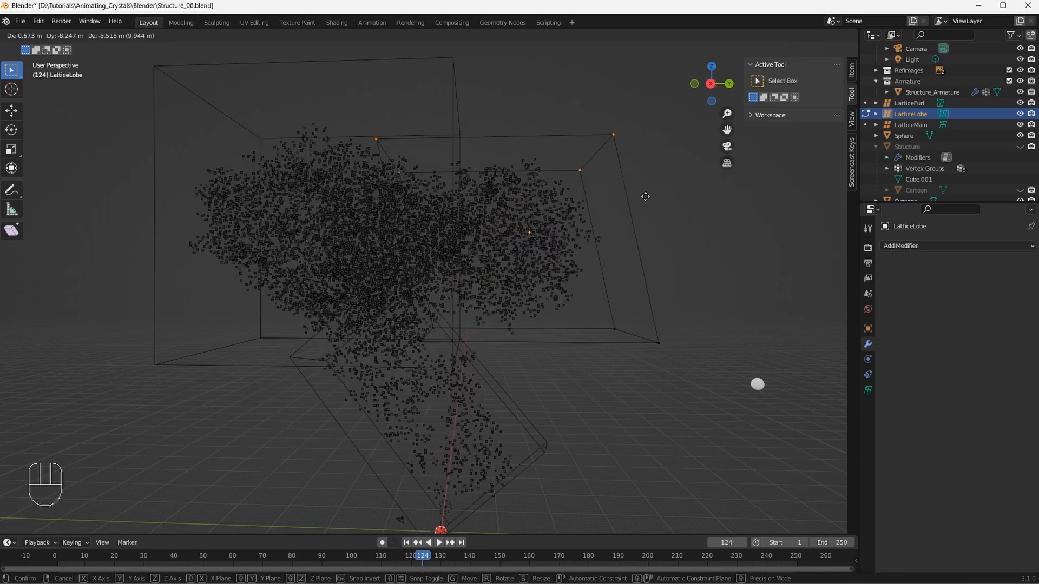
pyautogui.press('Escape')
pyautogui.moveTo(631, 219); pyautogui.dragTo(522, 280, button='middle')
pyautogui.scroll(-3, 562, 250)
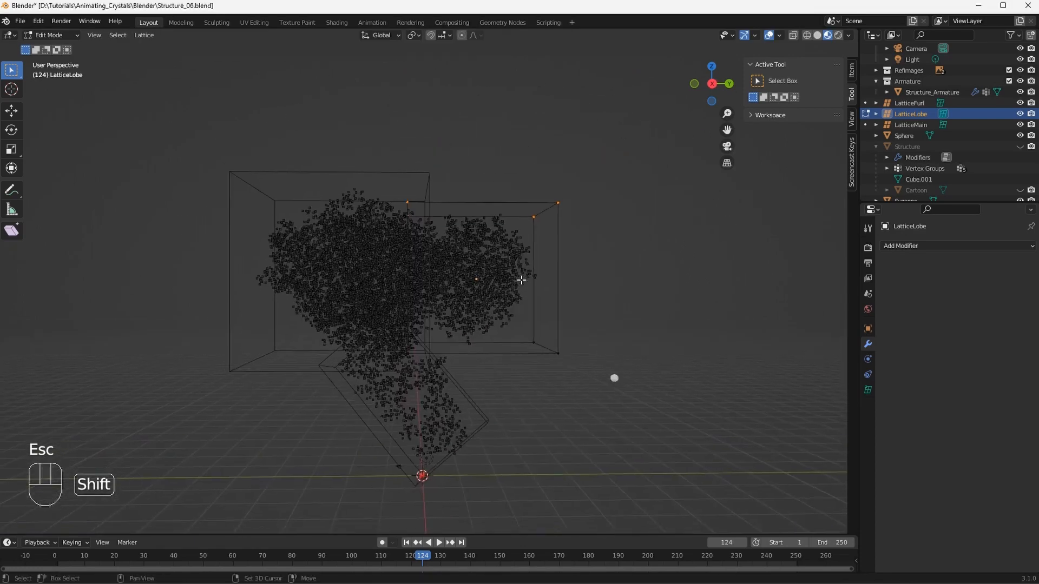
# Select LatticeMain's upper control points in Edit Mode and try moving them to test the deformation
pyautogui.scroll(4, 523, 292)
pyautogui.keyDown('shift'); pyautogui.moveTo(526, 332); pyautogui.dragTo(612, 428, button='middle'); pyautogui.keyUp('shift')
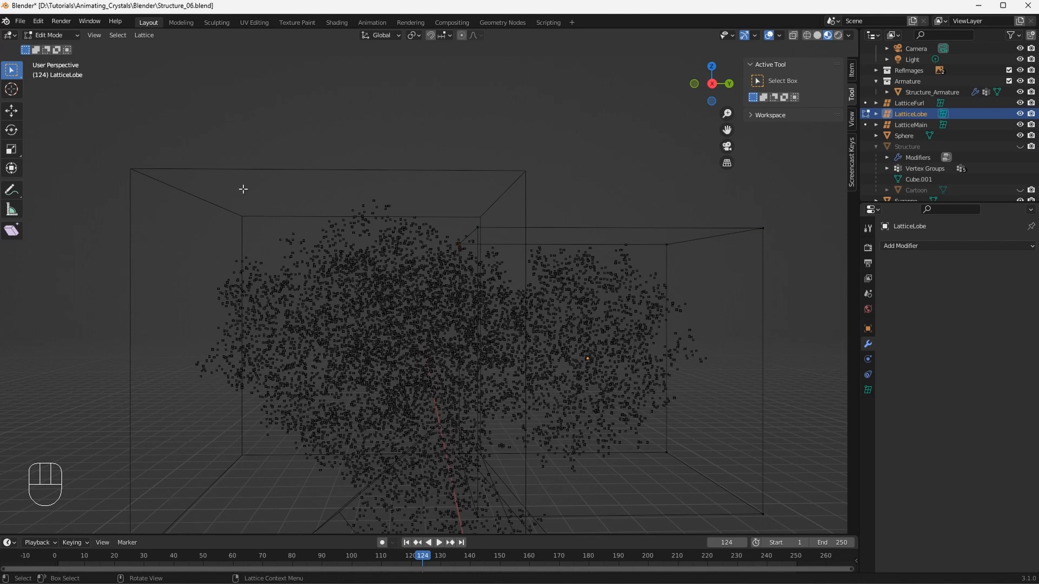
pyautogui.press('Tab')
pyautogui.click(187, 171)
pyautogui.press('Tab')
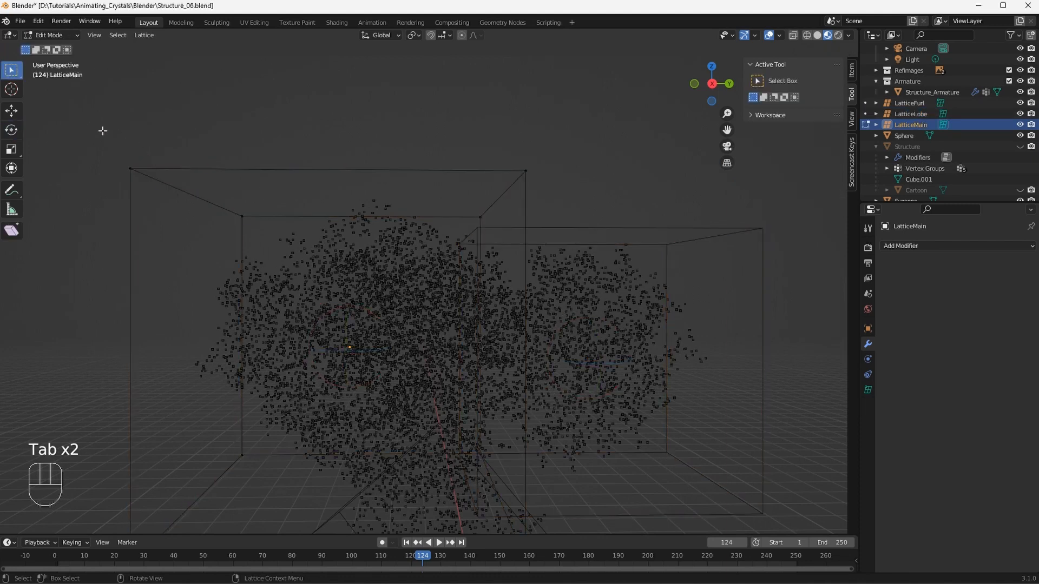
pyautogui.moveTo(102, 130); pyautogui.dragTo(527, 226)
pyautogui.press('g')
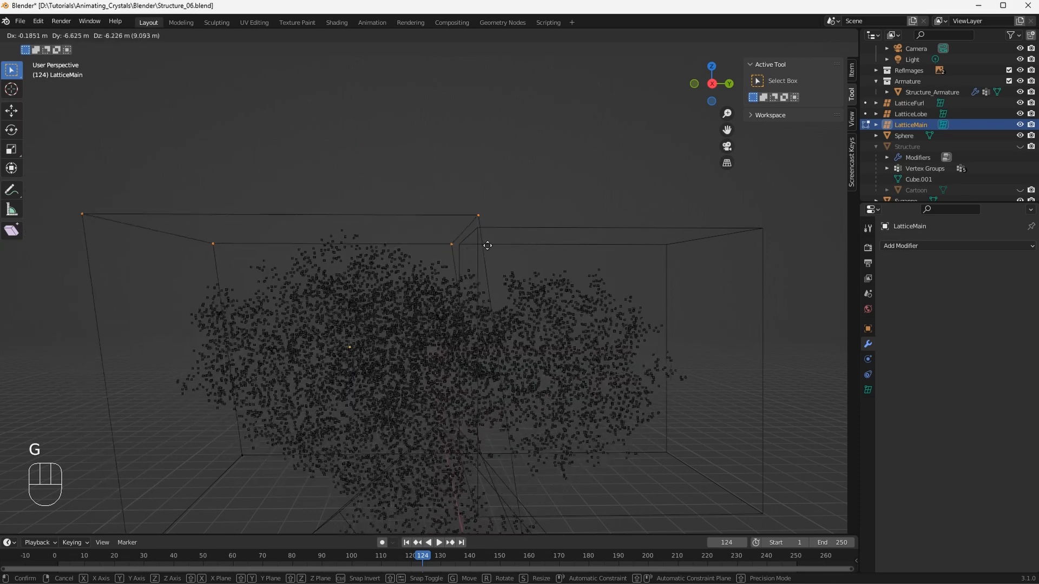
pyautogui.press('Escape')
pyautogui.moveTo(487, 241)
pyautogui.keyDown('shift'); pyautogui.mouseDown(button='middle')
pyautogui.moveTo(503, 267)
pyautogui.moveTo(482, 245)
pyautogui.mouseUp(button='middle'); pyautogui.keyUp('shift')
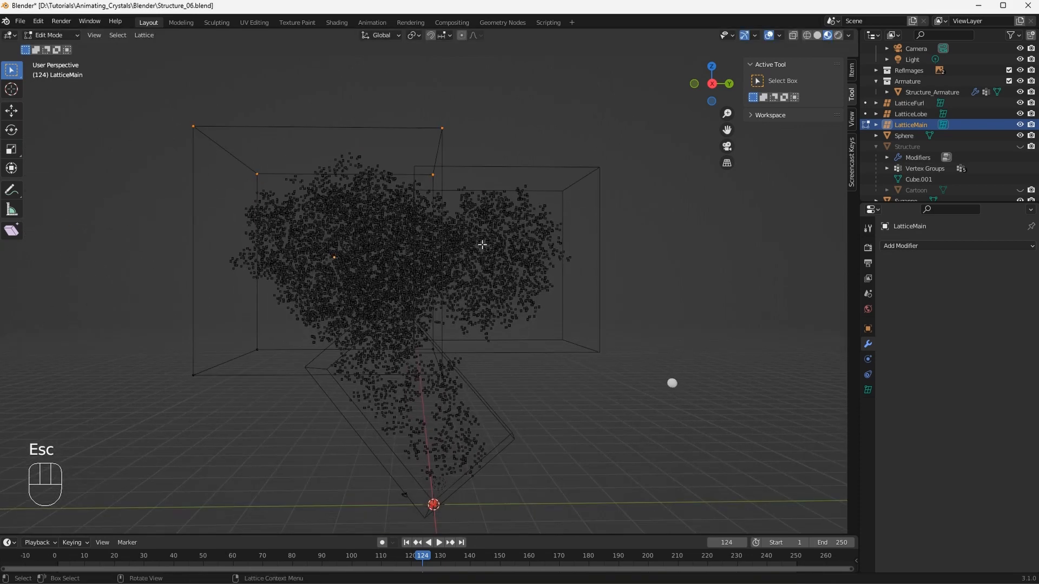
# In Structure_Armature's Edit Mode, box-select the vertices of the lower stem around LatticeFurl from the right orthographic view
pyautogui.press('KP_3')
pyautogui.press('Tab')
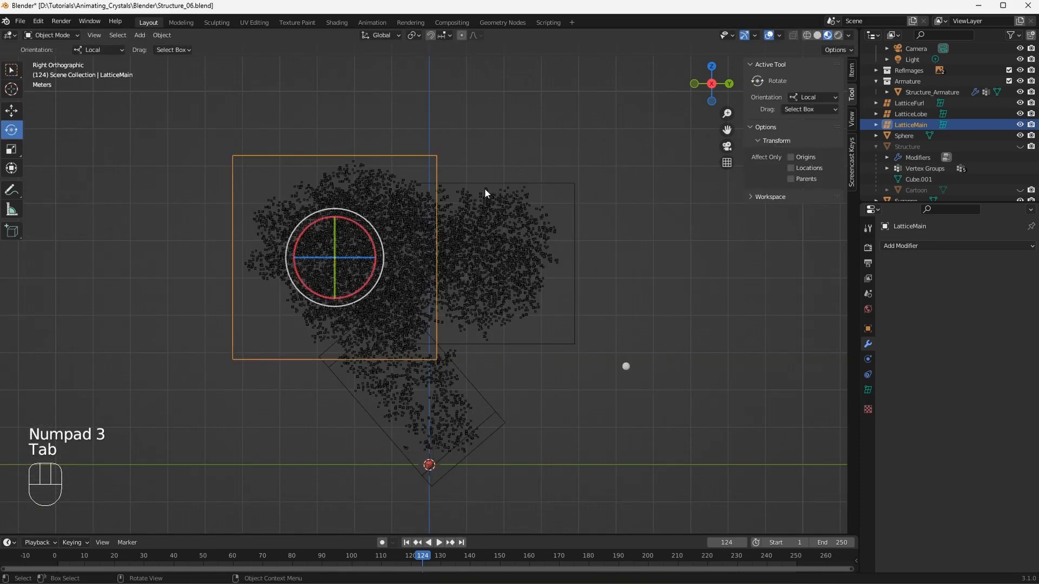
pyautogui.click(496, 214)
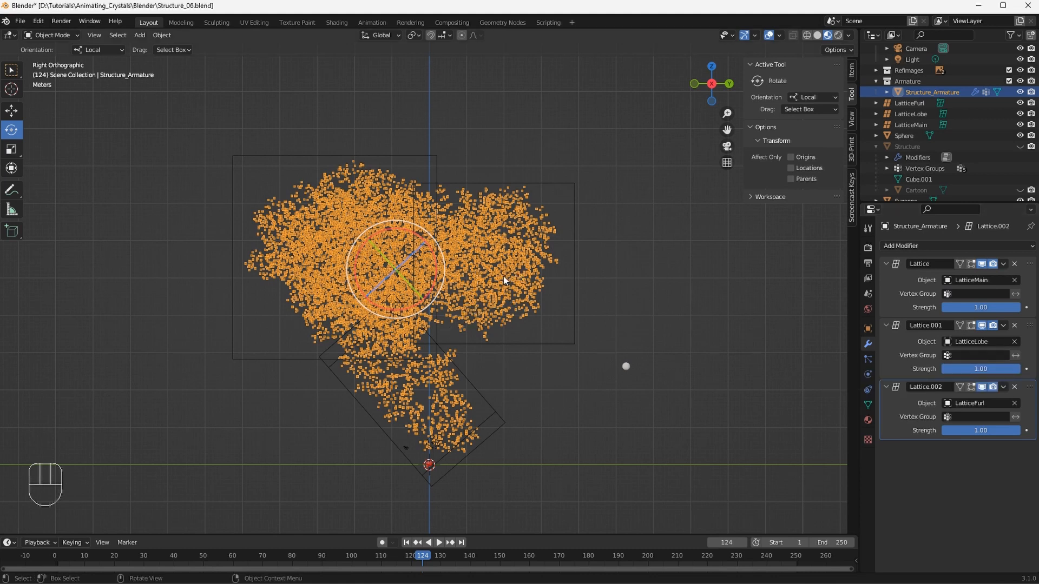
pyautogui.press('Tab')
pyautogui.scroll(2, 499, 347)
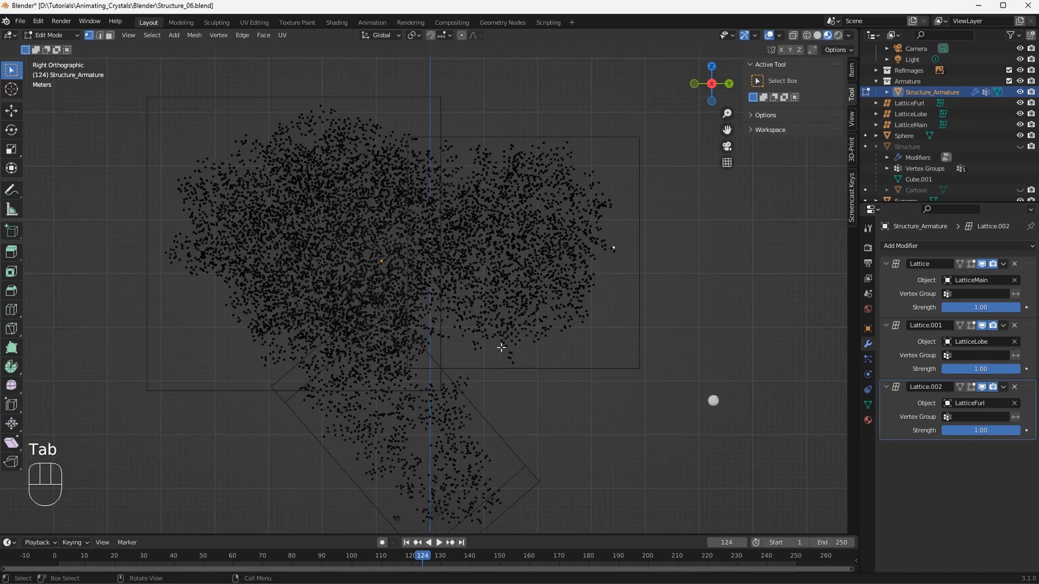
pyautogui.keyDown('shift'); pyautogui.moveTo(498, 348); pyautogui.dragTo(509, 279, button='middle'); pyautogui.keyUp('shift')
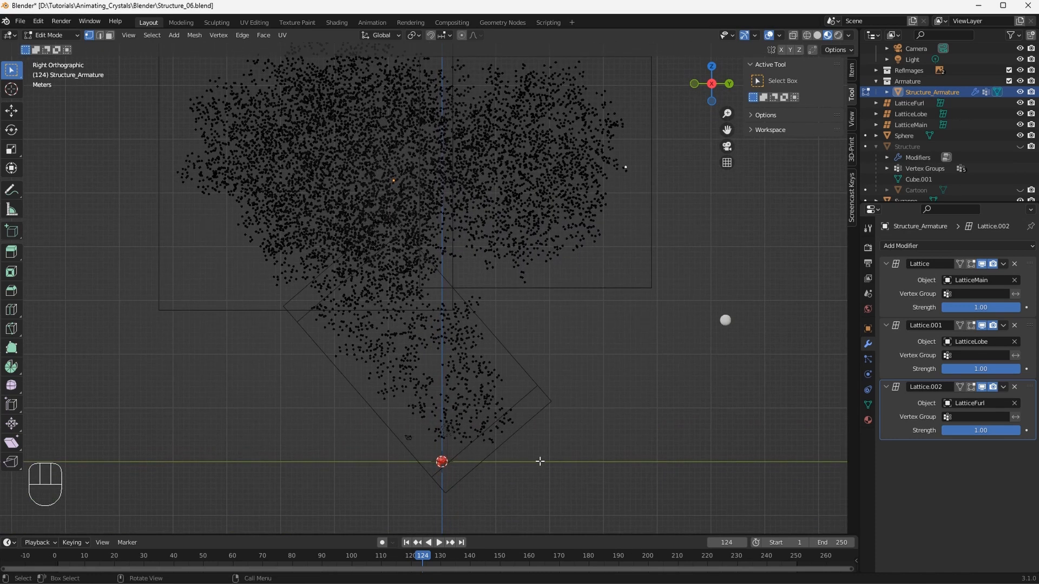
pyautogui.moveTo(533, 462); pyautogui.dragTo(306, 319)
pyautogui.keyDown('shift'); pyautogui.moveTo(251, 269); pyautogui.dragTo(483, 343); pyautogui.keyUp('shift')
pyautogui.keyDown('shift'); pyautogui.moveTo(239, 259); pyautogui.dragTo(453, 318); pyautogui.keyUp('shift')
pyautogui.keyDown('shift'); pyautogui.moveTo(252, 239); pyautogui.dragTo(461, 305); pyautogui.keyUp('shift')
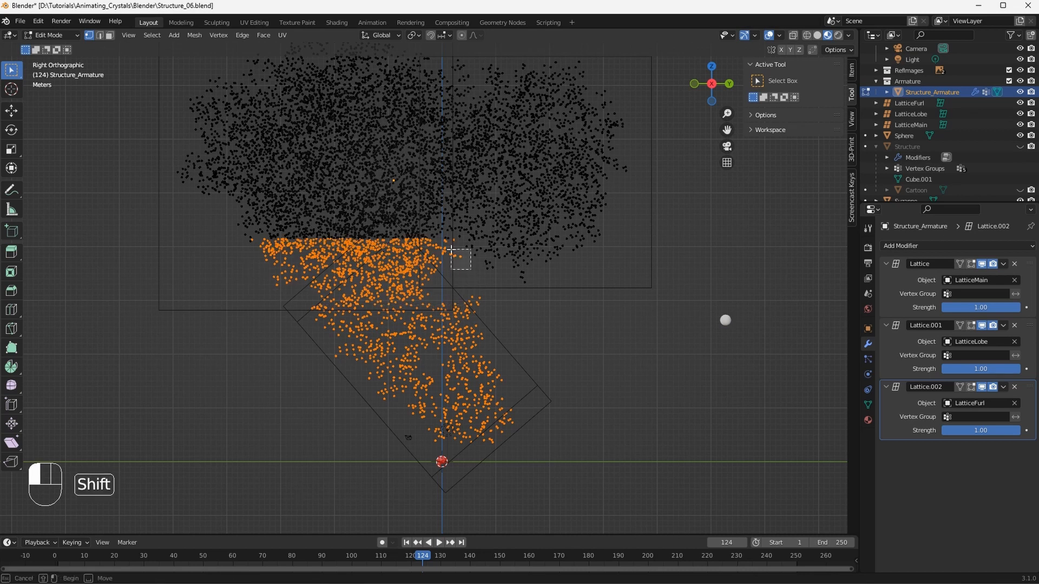
pyautogui.scroll(2, 400, 340)
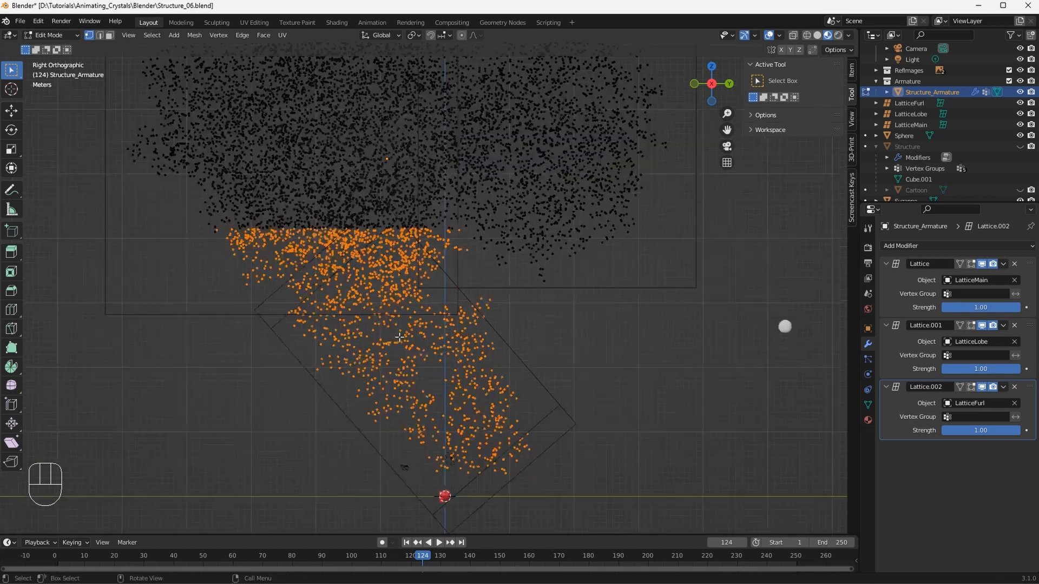
pyautogui.scroll(-2, 407, 341)
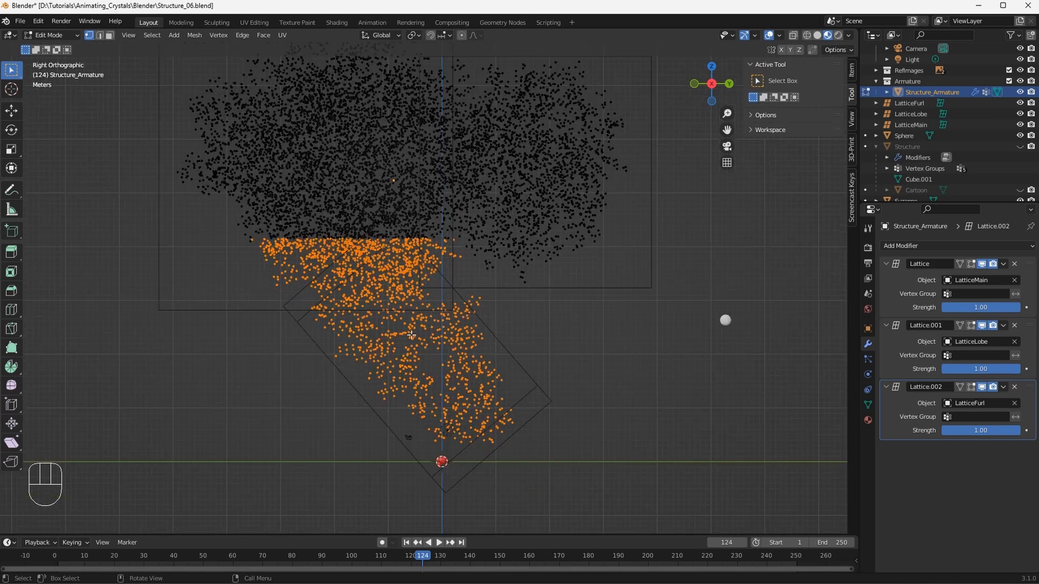
# Expand the lower stem selection twice with Select More and check its coverage from other angles, adding stray vertices
pyautogui.moveTo(461, 312); pyautogui.dragTo(453, 330, button='middle')
pyautogui.scroll(2, 453, 330)
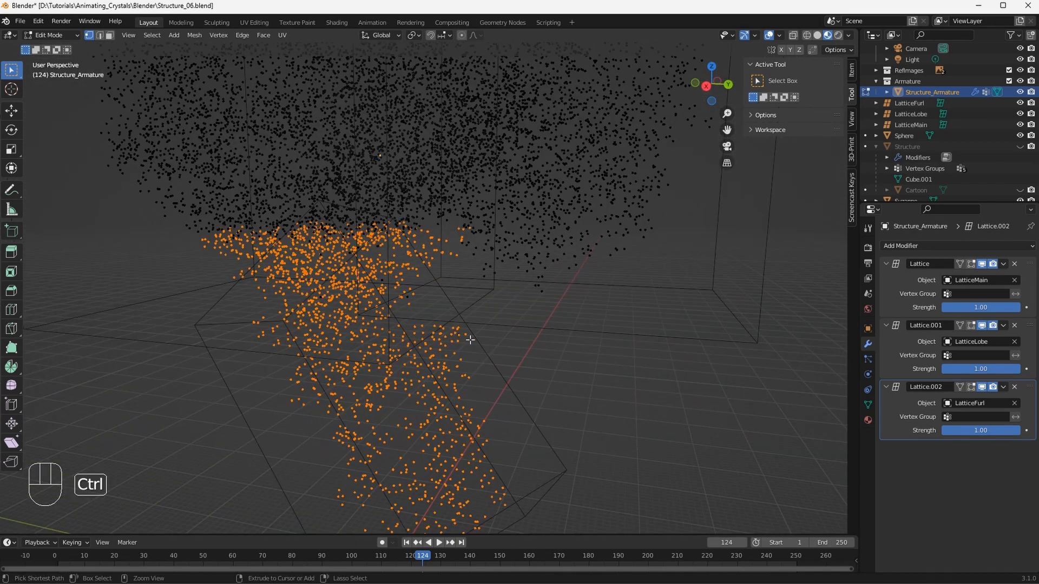
pyautogui.press('ctrl+KP_Add')
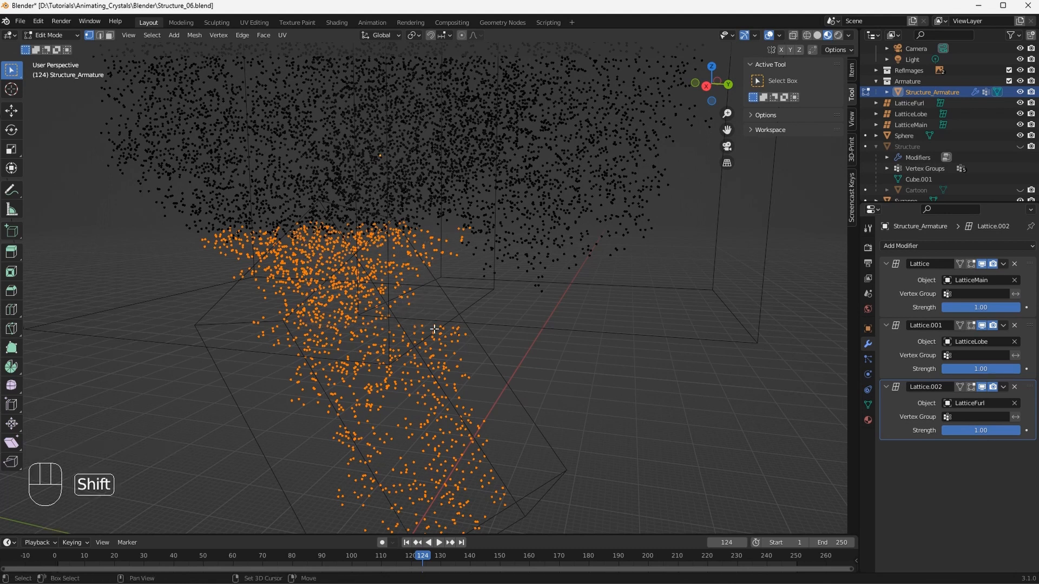
pyautogui.press('ctrl+KP_Add')
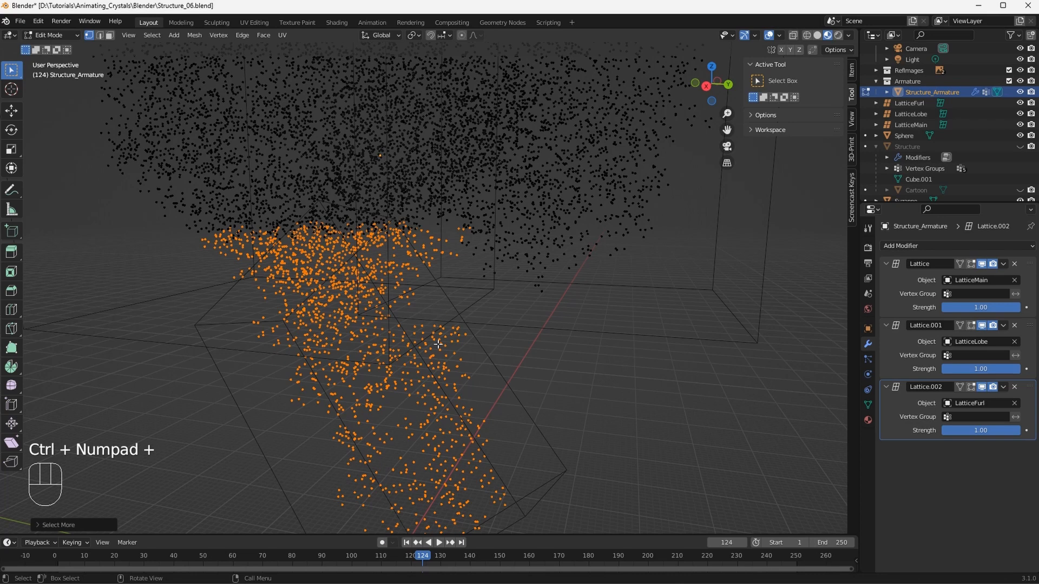
pyautogui.moveTo(438, 344); pyautogui.dragTo(252, 347, button='middle')
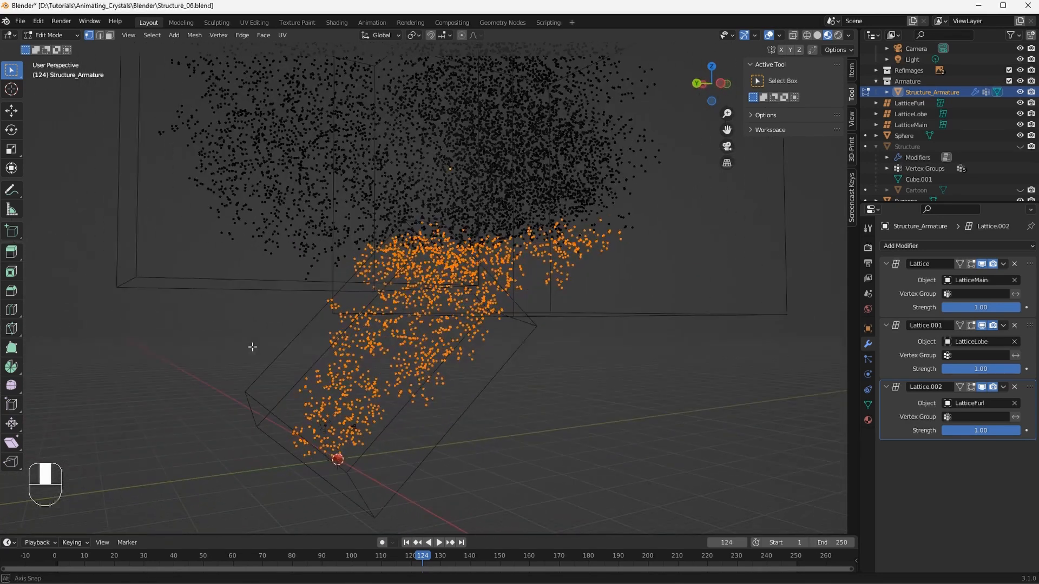
pyautogui.keyDown('shift'); pyautogui.moveTo(604, 271); pyautogui.dragTo(568, 249); pyautogui.keyUp('shift')
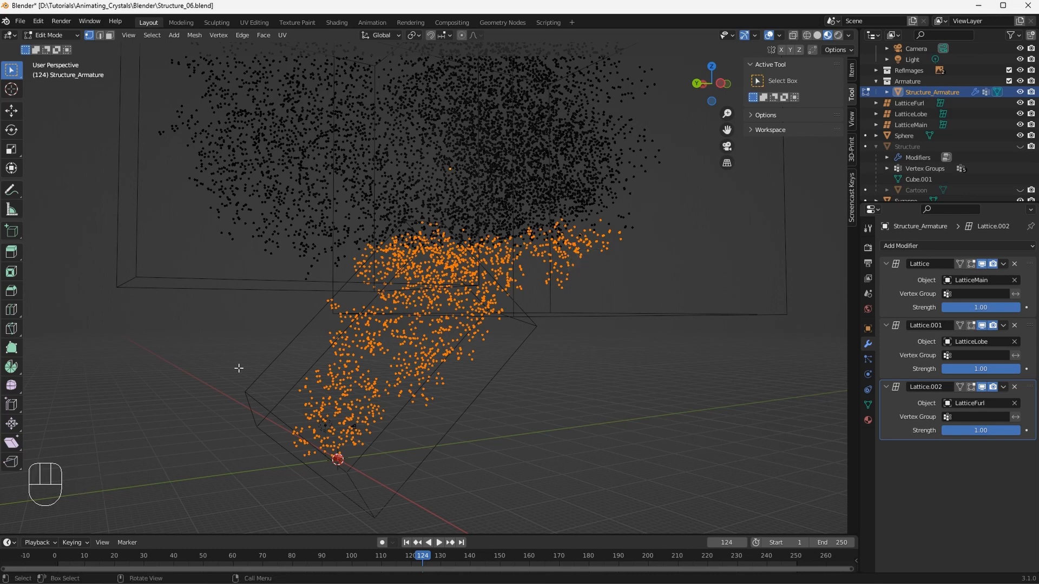
pyautogui.moveTo(239, 369); pyautogui.dragTo(568, 362, button='middle')
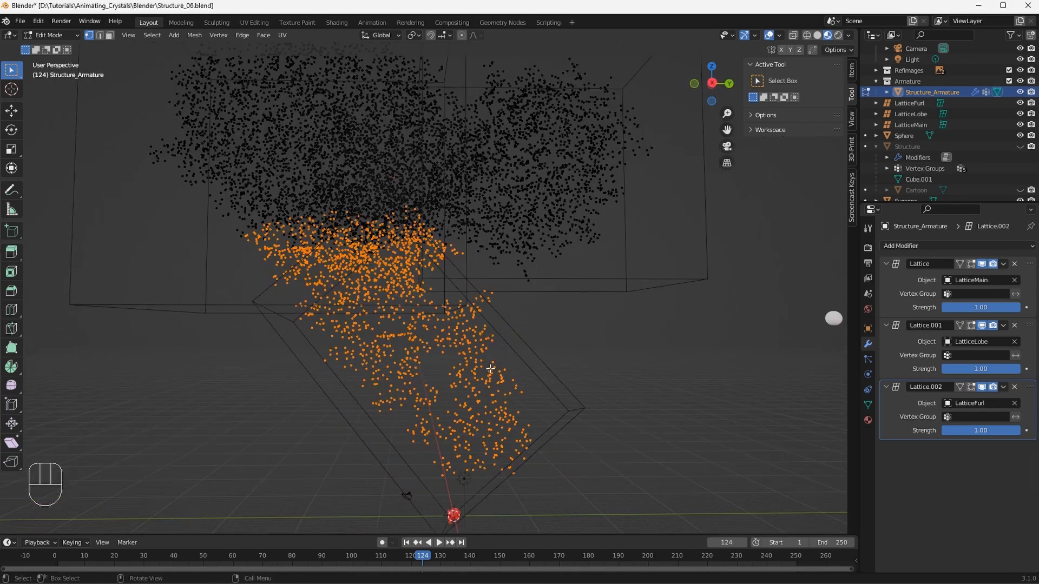
# Create a vertex group named Furl on Structure_Armature for the selected lower stem vertices
pyautogui.click(868, 404)
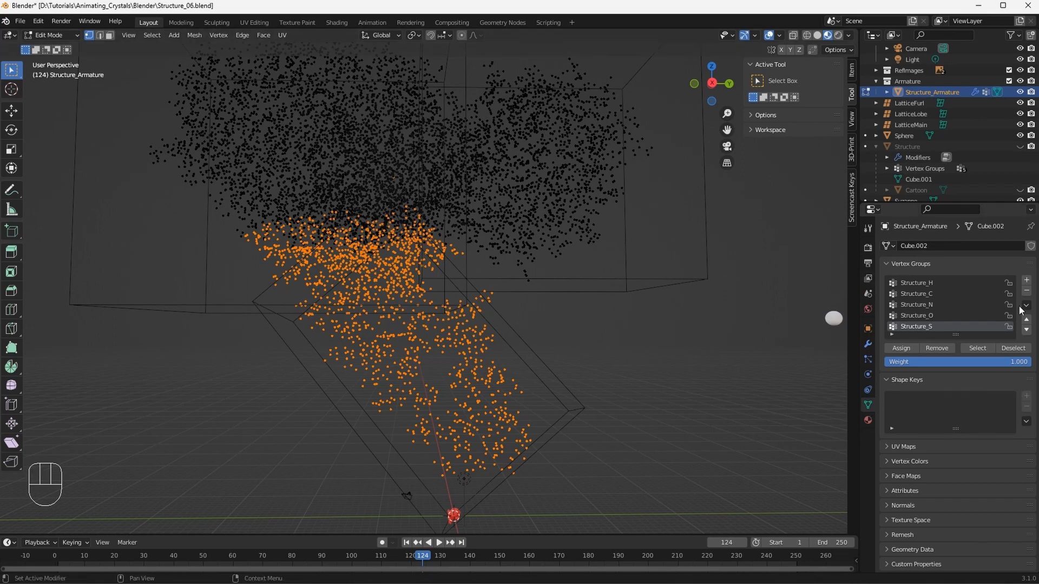
pyautogui.moveTo(955, 335); pyautogui.dragTo(954, 401)
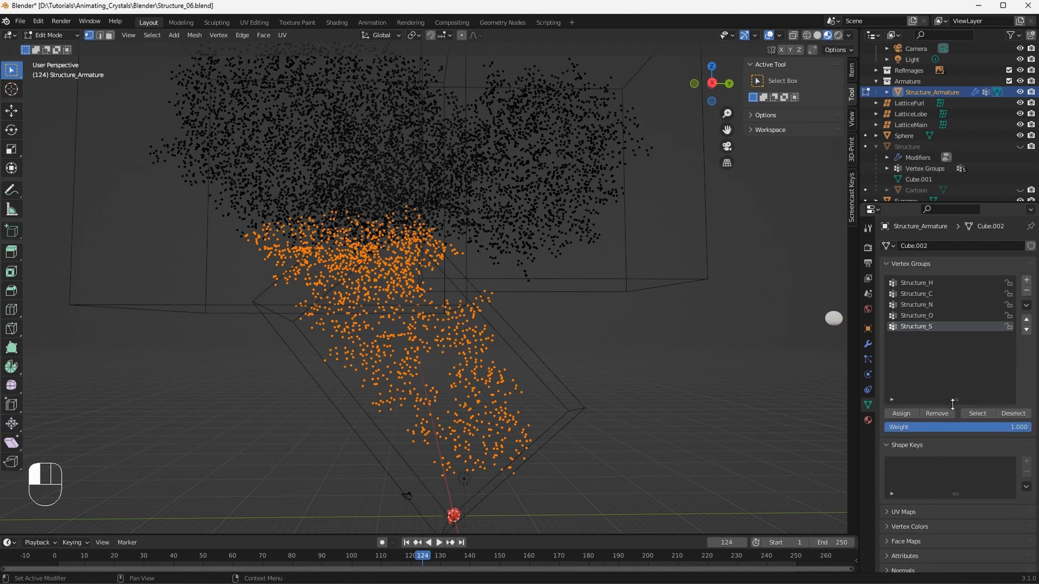
pyautogui.click(1026, 280)
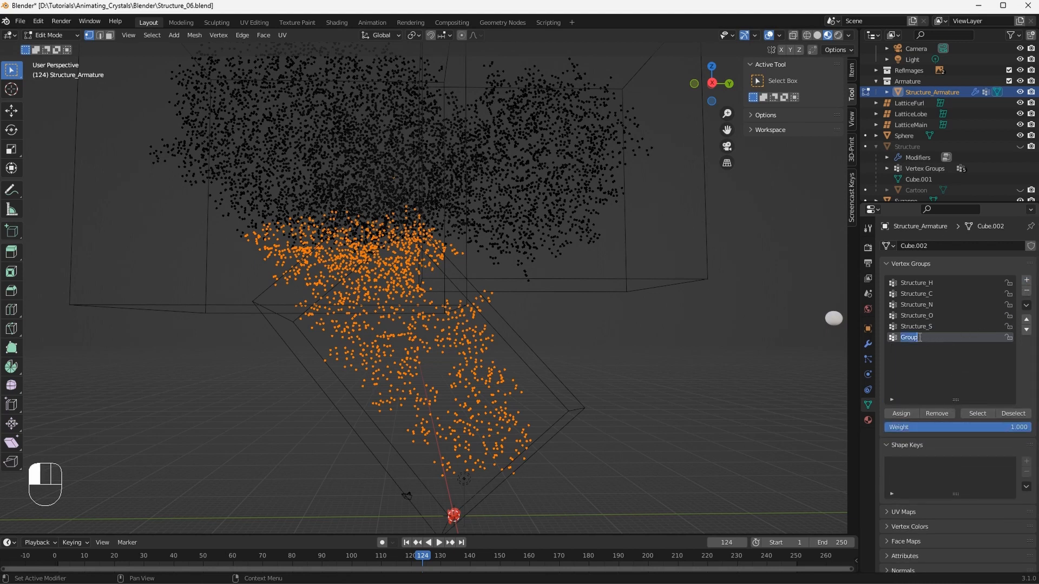
pyautogui.write('Fir')
pyautogui.press('BackSpace')
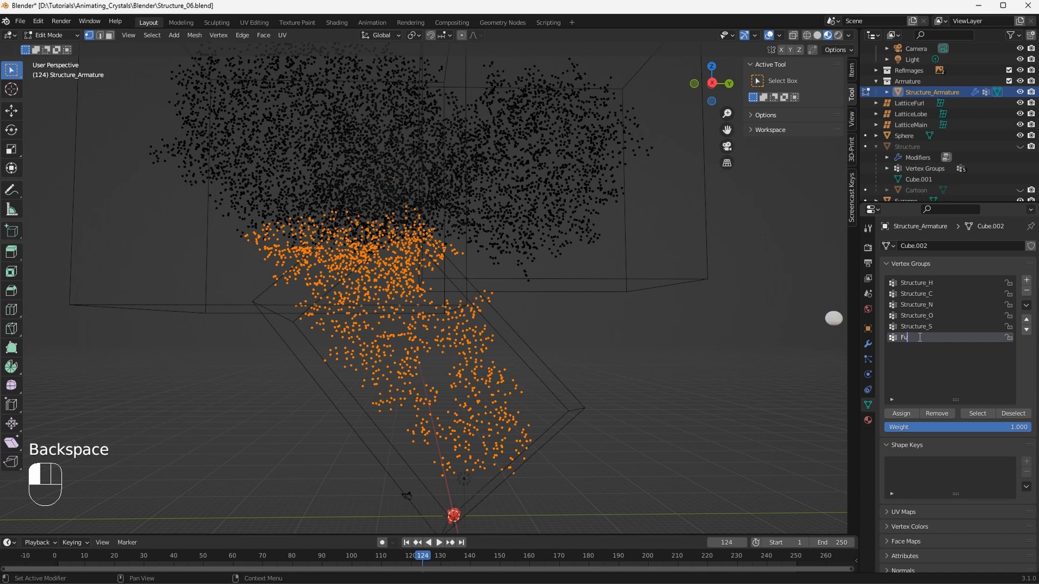
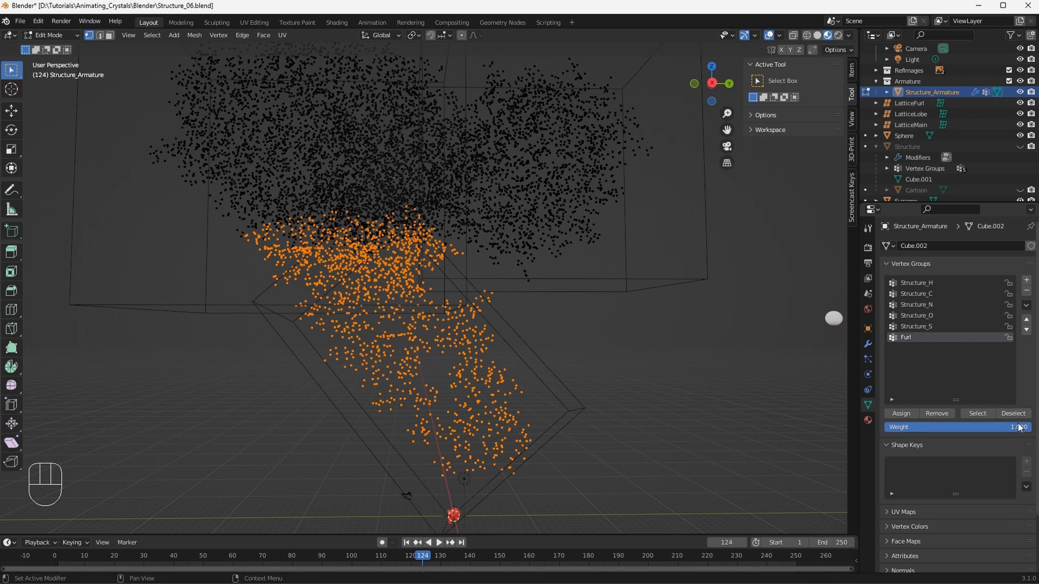
# Clear the selection and box-select the side lobe's vertices inside LatticeLobe from the right orthographic view
pyautogui.moveTo(524, 265); pyautogui.dragTo(542, 242, button='middle')
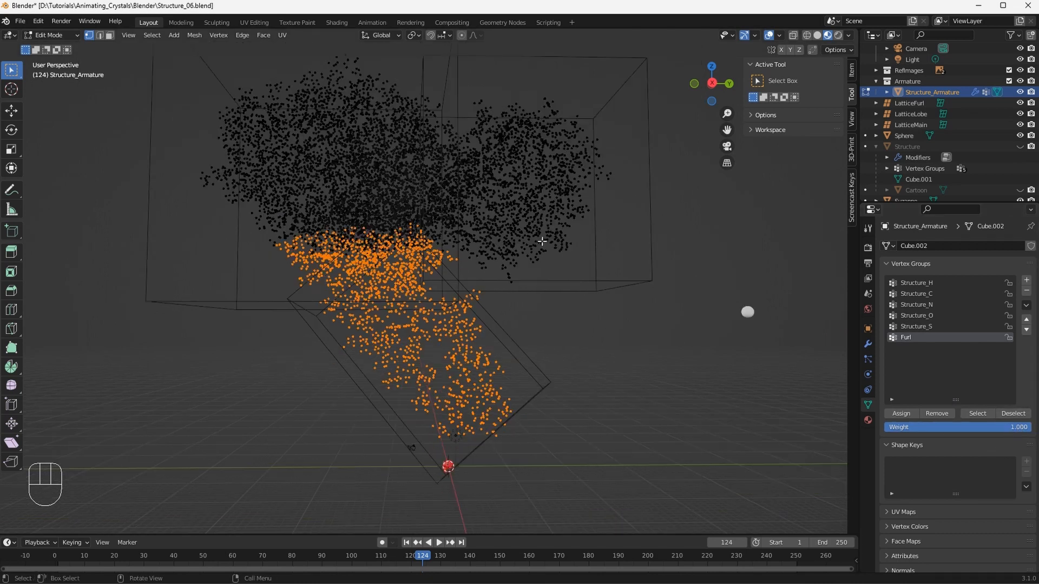
pyautogui.press('Tab')
pyautogui.press('Tab')
pyautogui.moveTo(541, 311); pyautogui.dragTo(528, 277, button='middle')
pyautogui.click(549, 209)
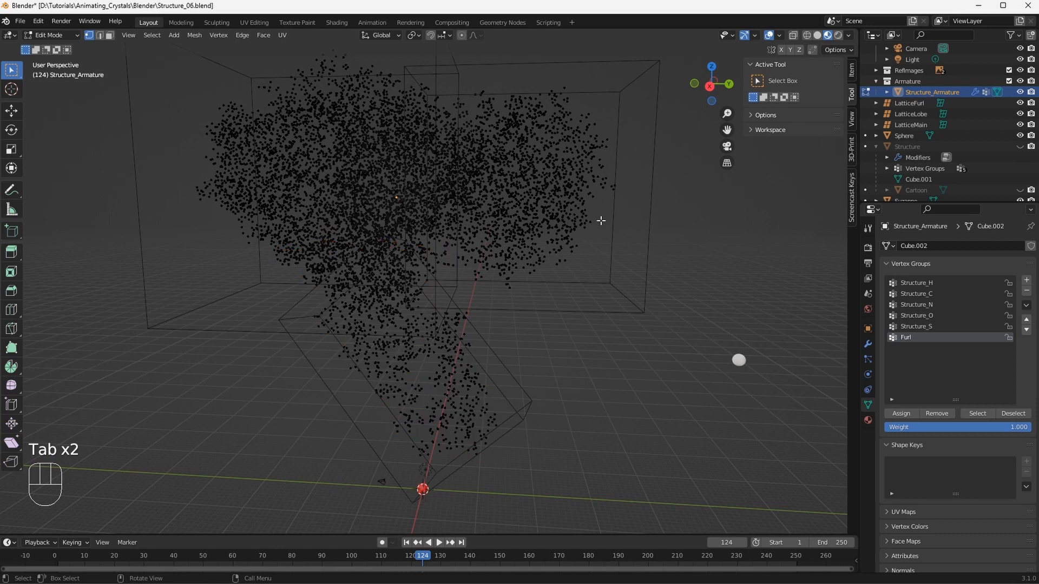
pyautogui.press('KP_3')
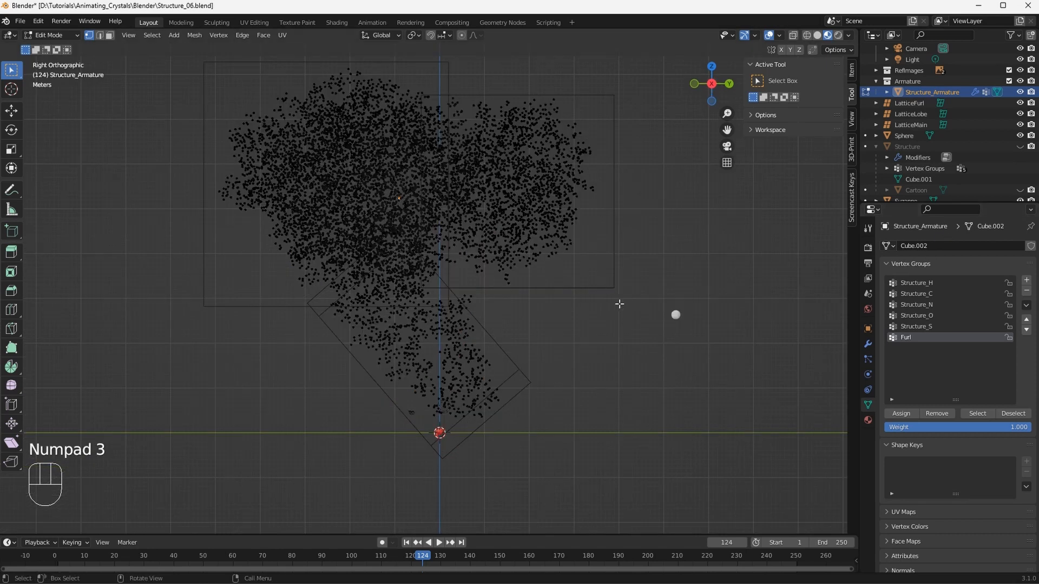
pyautogui.moveTo(620, 298); pyautogui.dragTo(444, 74)
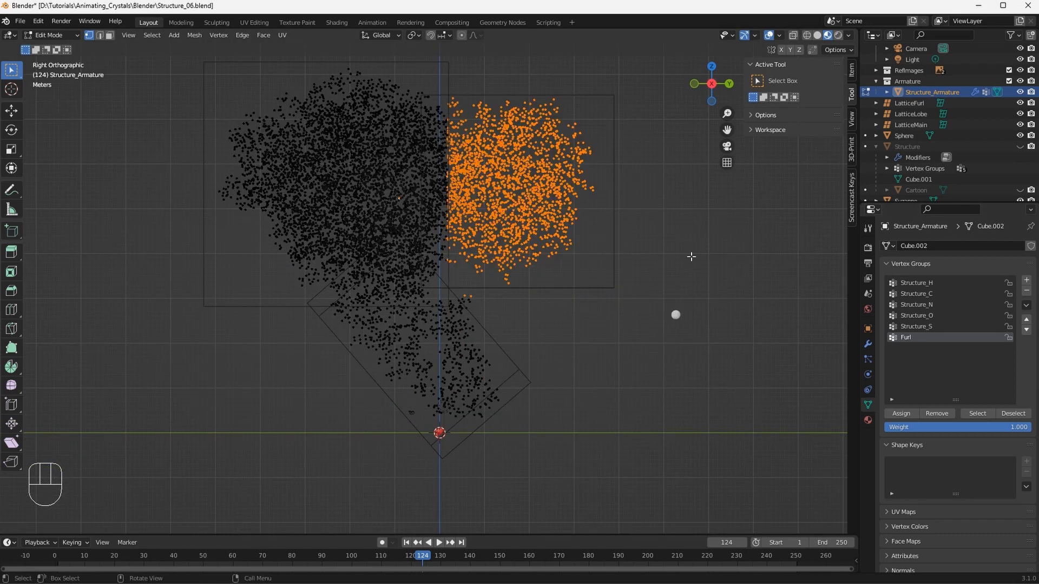
pyautogui.click(615, 298)
pyautogui.moveTo(615, 286); pyautogui.dragTo(443, 83)
# Expand the side lobe selection twice with Select More and add missed lobe vertices from other angles
pyautogui.moveTo(493, 113); pyautogui.dragTo(616, 248, button='middle')
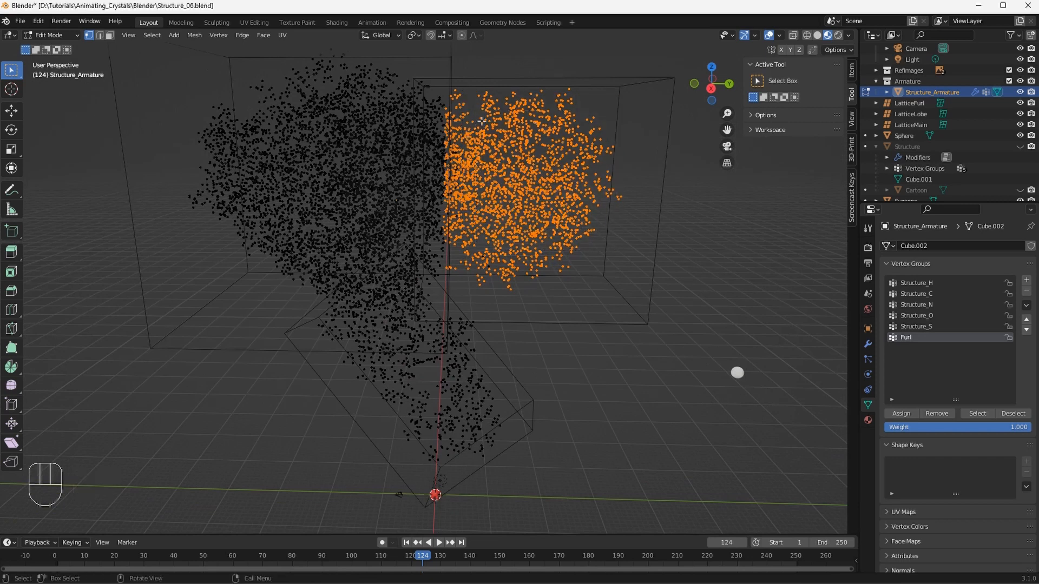
pyautogui.press('ctrl+KP_Add')
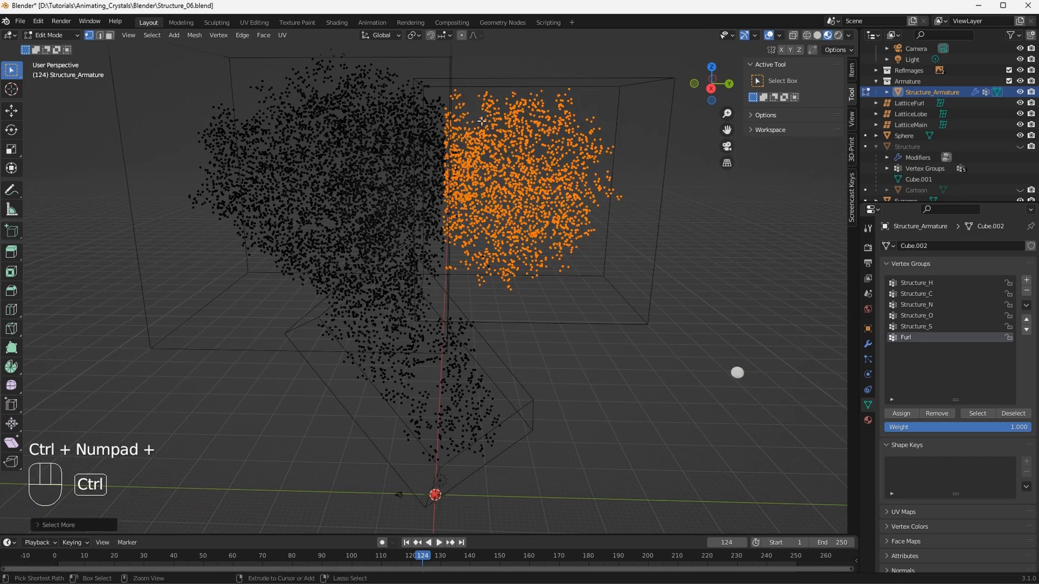
pyautogui.press('ctrl+KP_Add')
pyautogui.moveTo(393, 83); pyautogui.dragTo(460, 132, button='middle')
pyautogui.keyDown('shift'); pyautogui.click(555, 175); pyautogui.keyUp('shift')
pyautogui.keyDown('shift'); pyautogui.moveTo(460, 132); pyautogui.dragTo(621, 348); pyautogui.keyUp('shift')
pyautogui.moveTo(621, 348); pyautogui.dragTo(426, 274, button='middle')
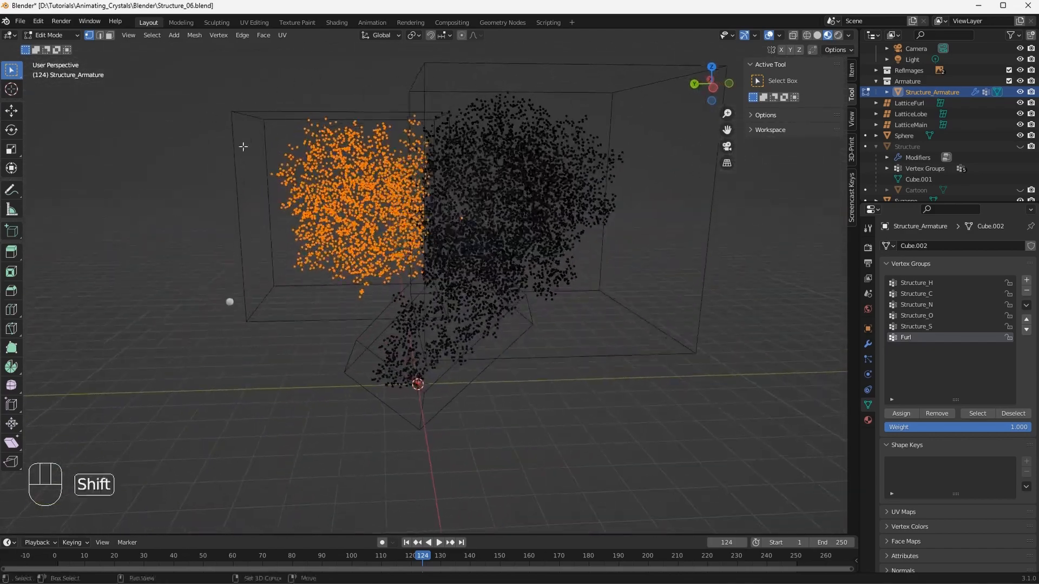
pyautogui.keyDown('shift'); pyautogui.moveTo(221, 108); pyautogui.dragTo(362, 225); pyautogui.keyUp('shift')
pyautogui.moveTo(362, 226); pyautogui.dragTo(839, 331, button='middle')
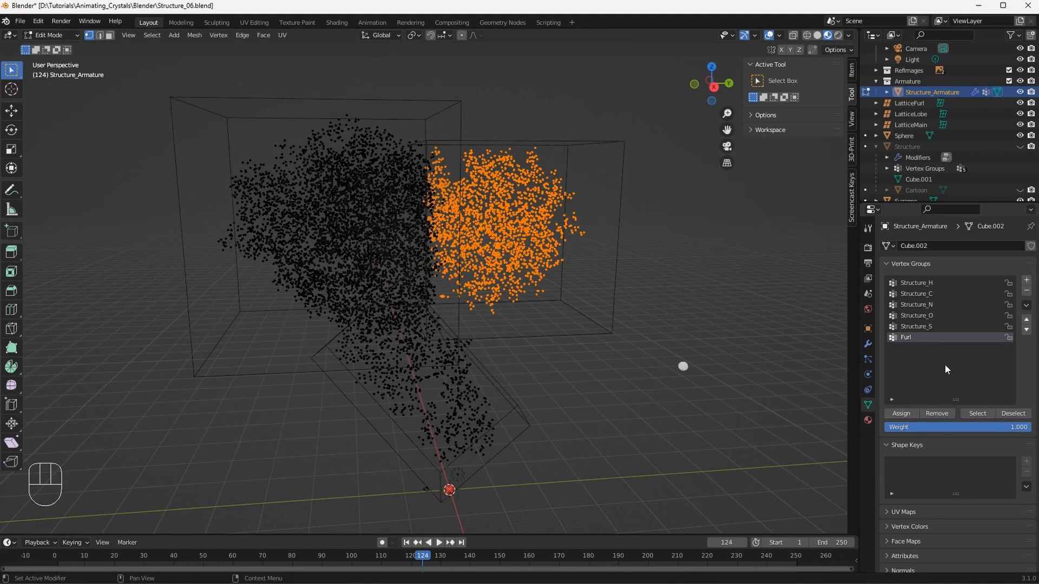
# Create a vertex group named Lobe on Structure_Armature for the selected side lobe vertices
pyautogui.click(1025, 281)
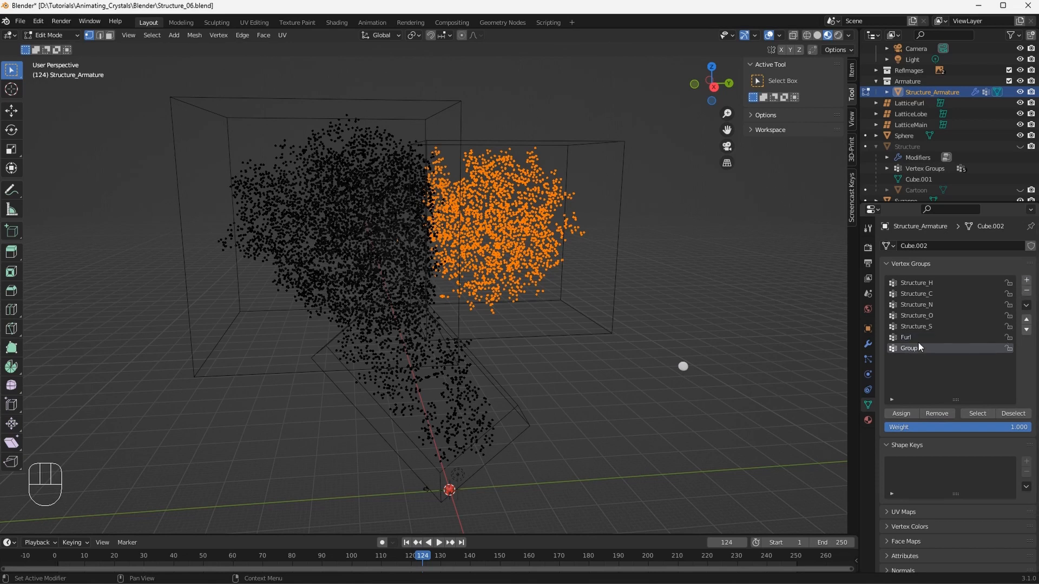
pyautogui.write('Lobe')
pyautogui.moveTo(443, 199); pyautogui.dragTo(261, 253, button='middle')
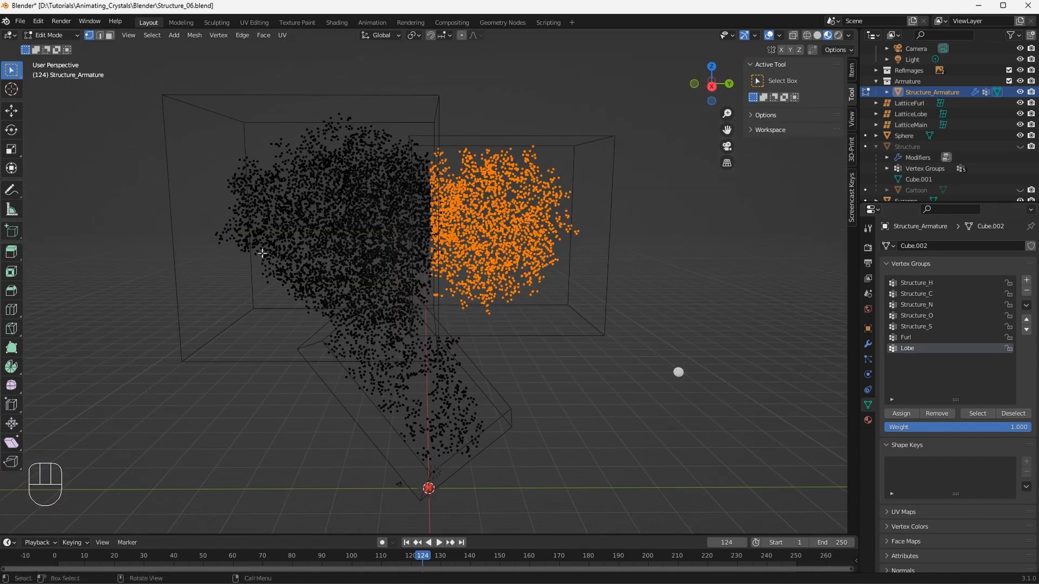
# Assign the Lobe vertex group to Structure_Armature's LatticeLobe modifier and the Furl vertex group to its LatticeFurl modifier
pyautogui.press('Tab')
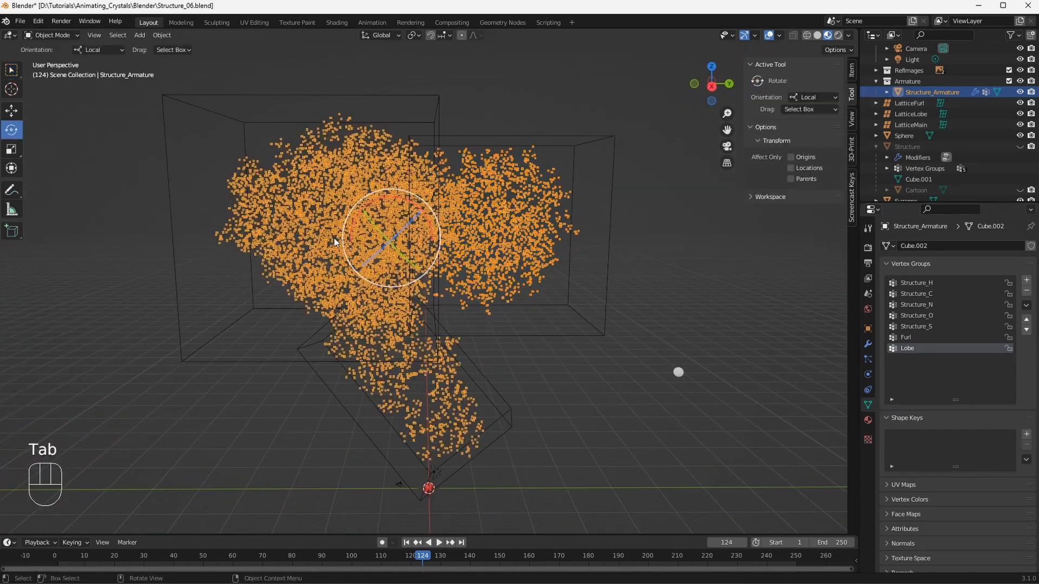
pyautogui.click(867, 345)
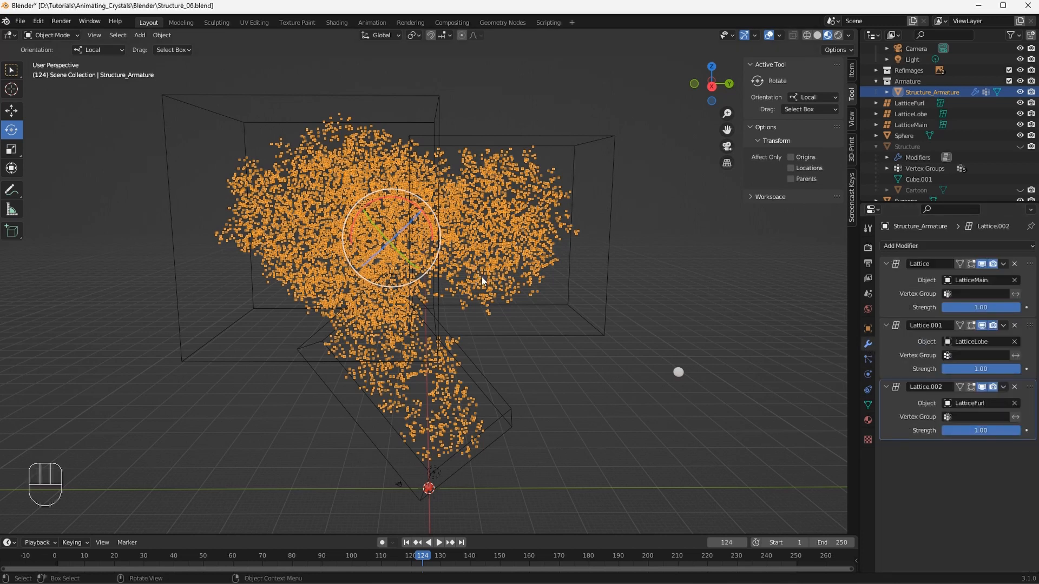
pyautogui.scroll(2, 482, 277)
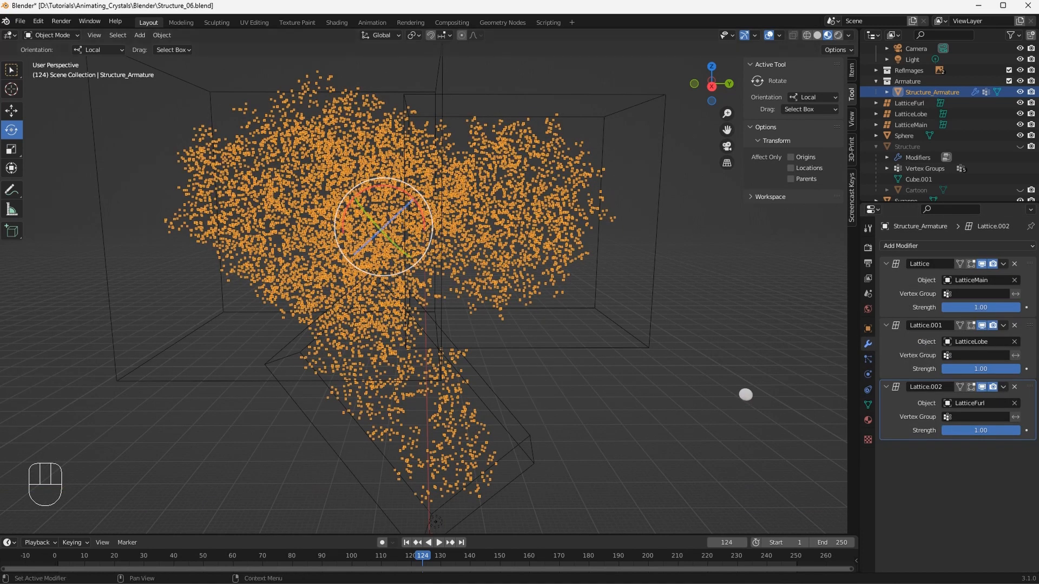
pyautogui.click(983, 355)
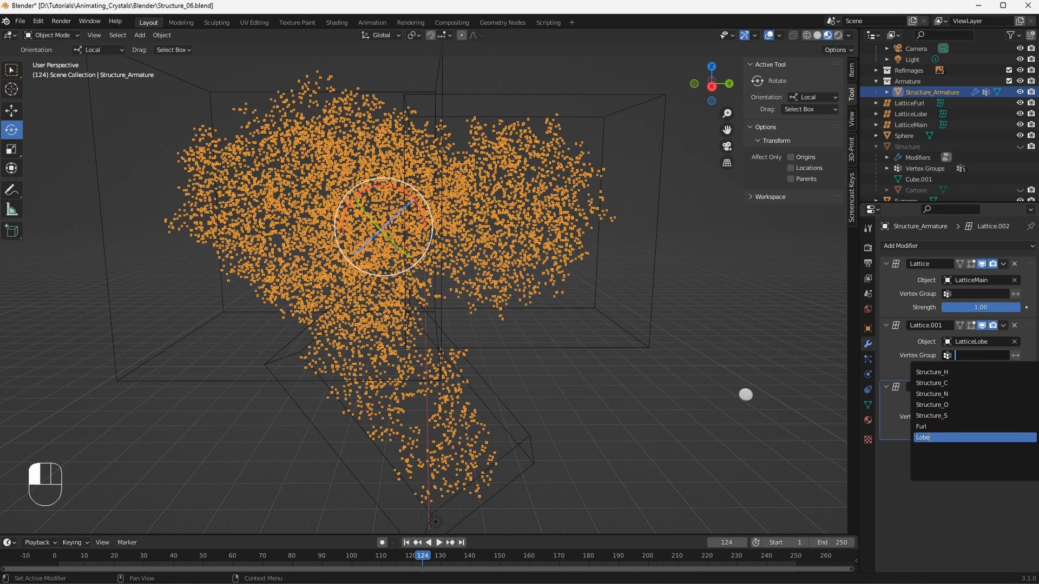
pyautogui.click(929, 437)
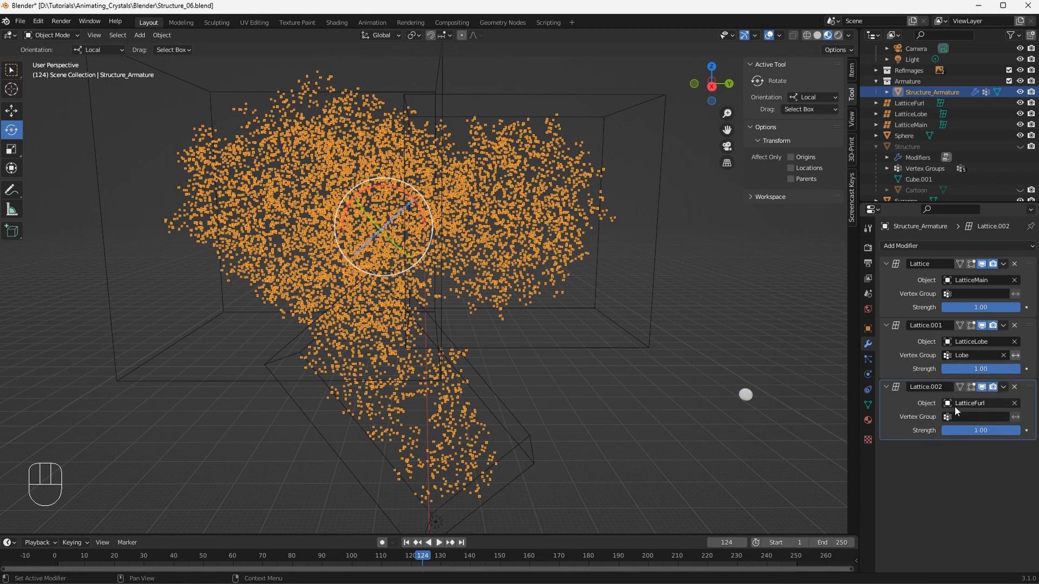
pyautogui.click(978, 416)
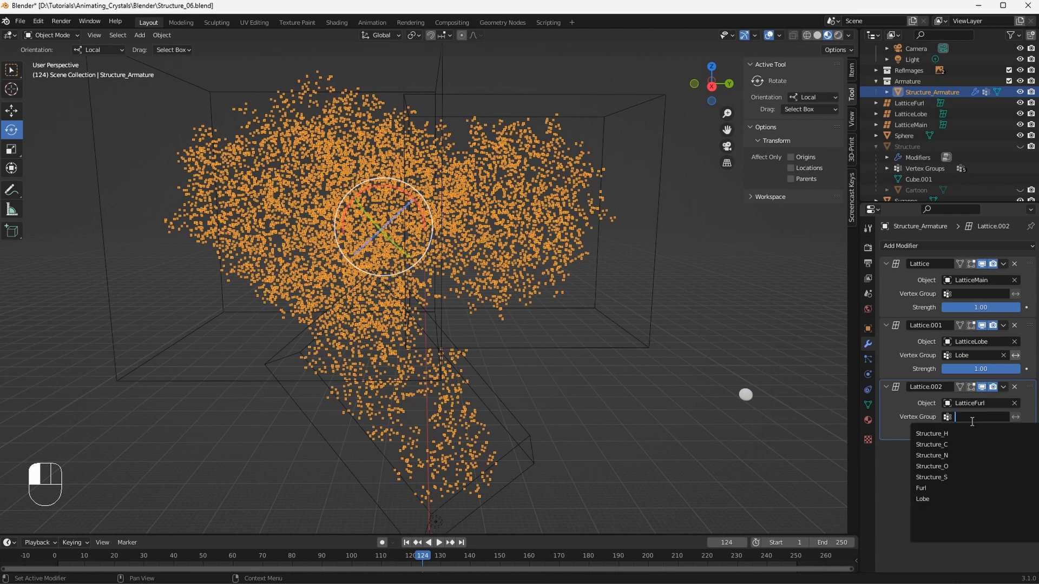
pyautogui.click(946, 489)
# Try moving LatticeFurl's lower control points to test the modifier's effect on the stem, and cancel the move
pyautogui.moveTo(738, 391); pyautogui.dragTo(555, 377, button='middle')
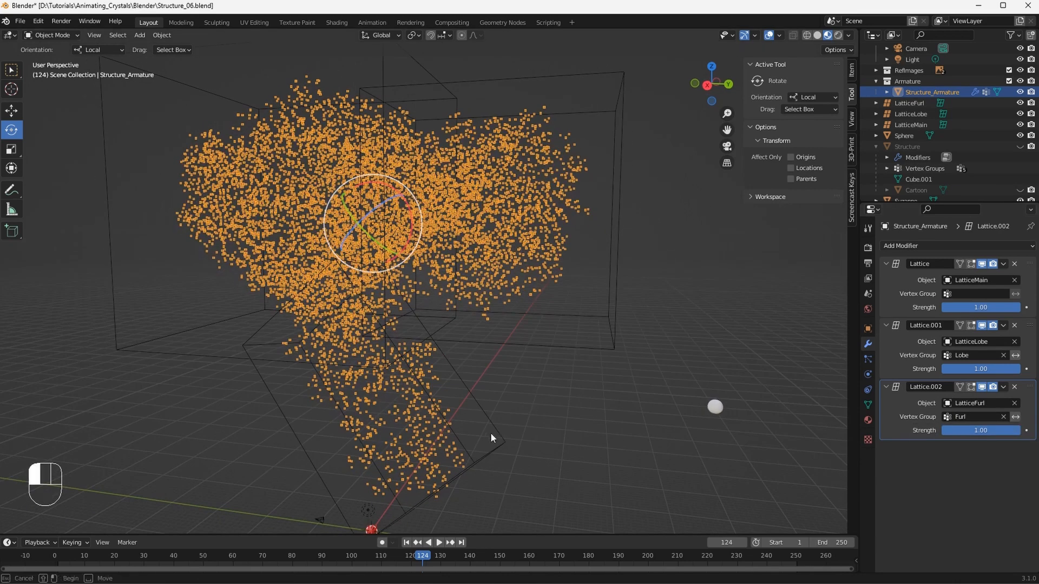
pyautogui.moveTo(490, 433); pyautogui.dragTo(480, 391, button='middle')
pyautogui.click(504, 404)
pyautogui.press('Tab')
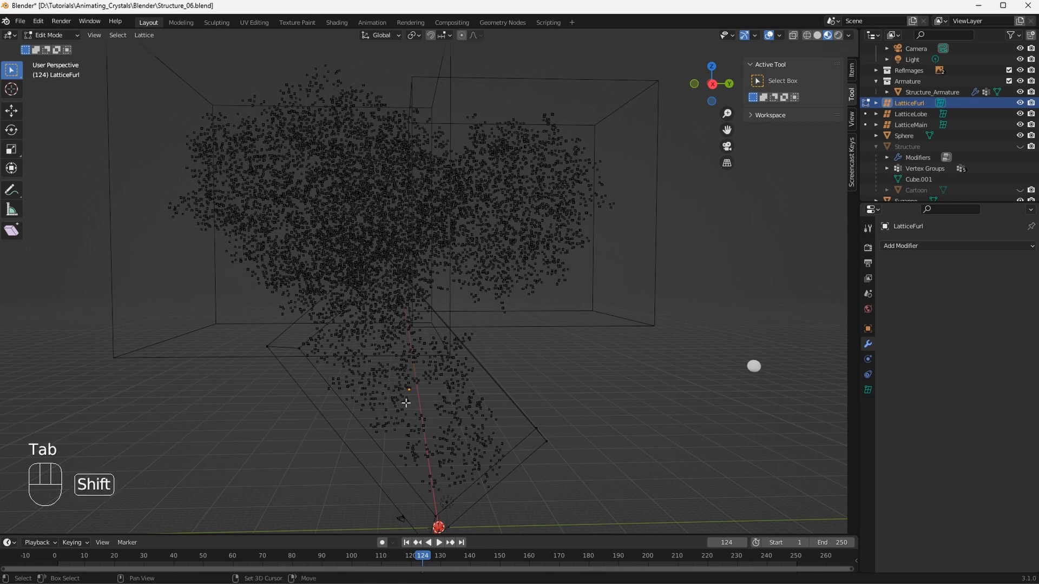
pyautogui.keyDown('shift'); pyautogui.moveTo(379, 391); pyautogui.dragTo(360, 336, button='middle'); pyautogui.keyUp('shift')
pyautogui.moveTo(294, 326); pyautogui.dragTo(597, 509)
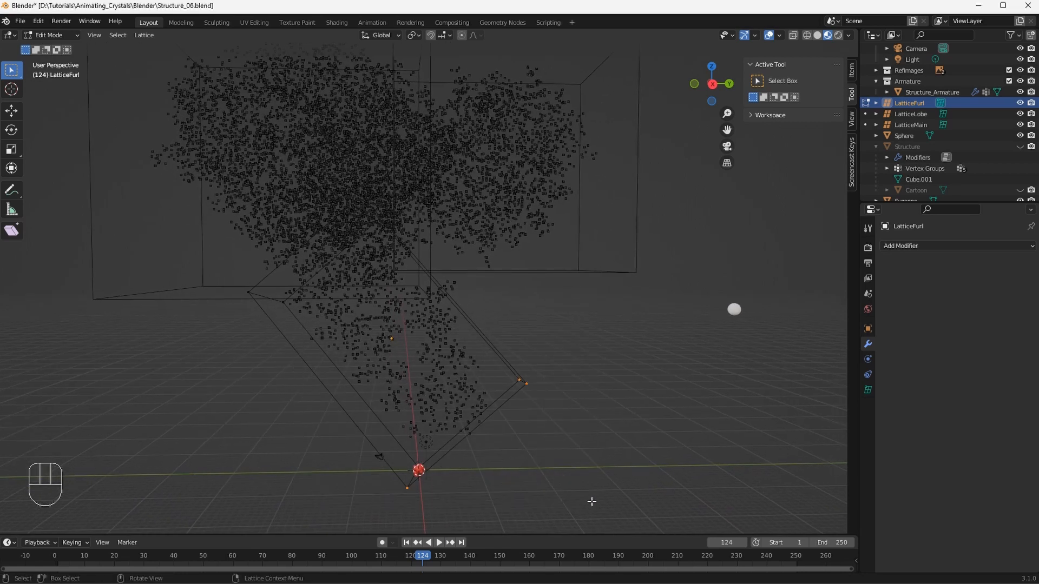
pyautogui.press('g')
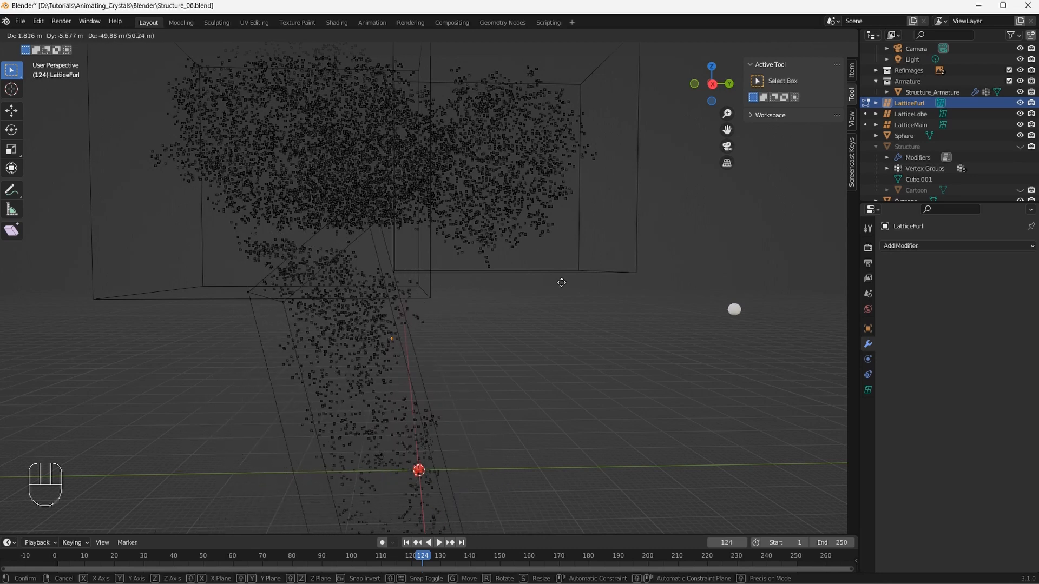
pyautogui.press('Escape')
# Try moving LatticeLobe's outer control points away from the main body to test the lobe deformation, and undo it
pyautogui.keyDown('shift'); pyautogui.moveTo(575, 213); pyautogui.dragTo(544, 185, button='middle'); pyautogui.keyUp('shift')
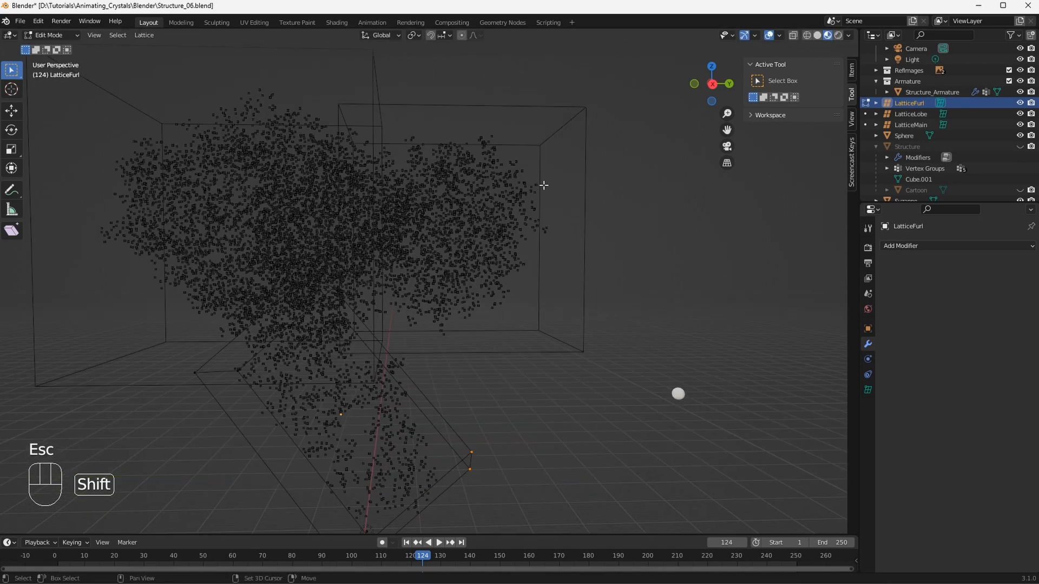
pyautogui.press('Tab')
pyautogui.click(543, 145)
pyautogui.press('Tab')
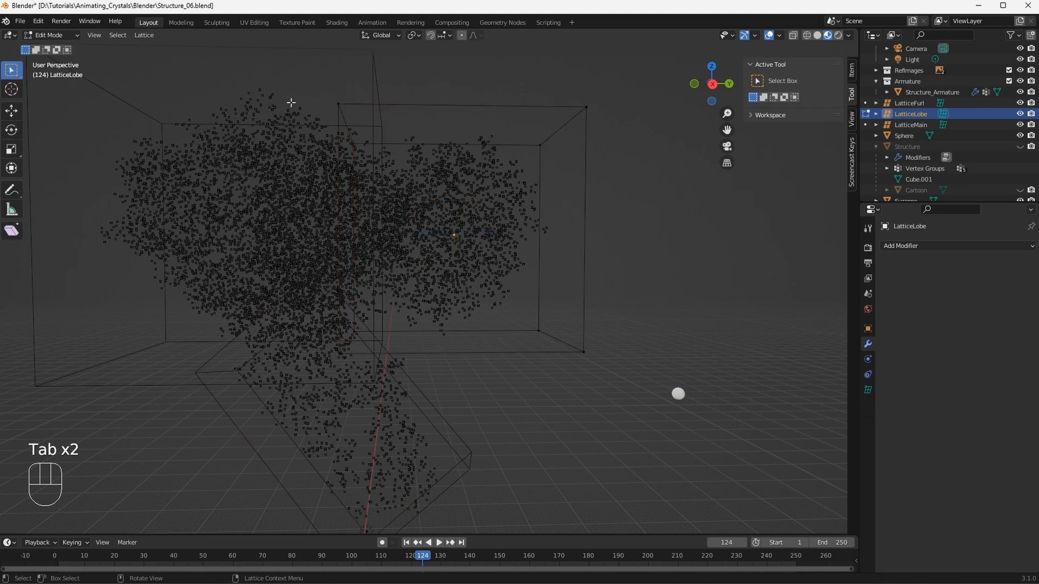
pyautogui.moveTo(295, 72); pyautogui.dragTo(605, 172)
pyautogui.moveTo(513, 80); pyautogui.dragTo(704, 417)
pyautogui.press('g')
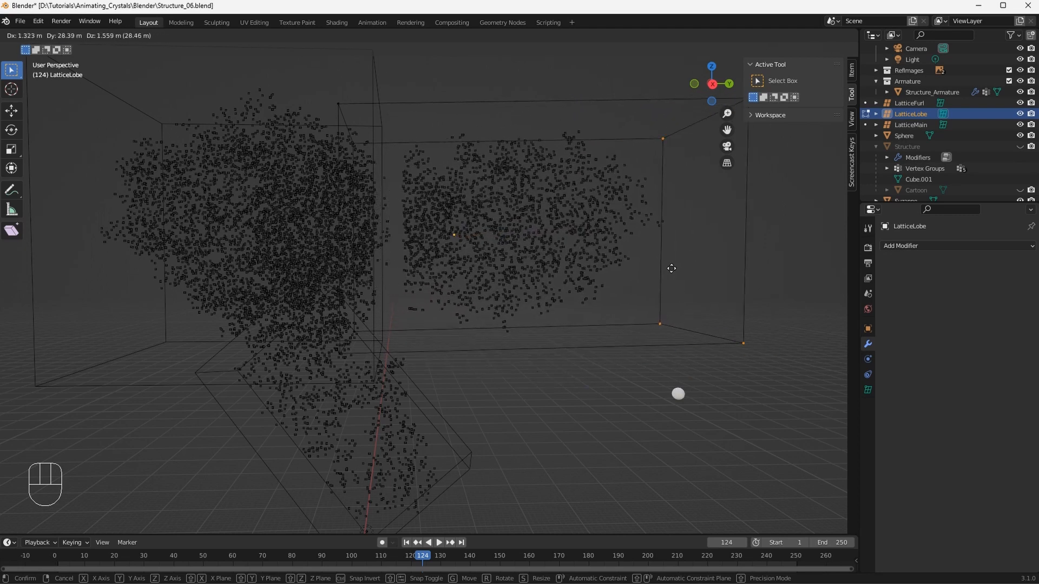
pyautogui.click(642, 268)
pyautogui.hotkey('ctrl', 'z')
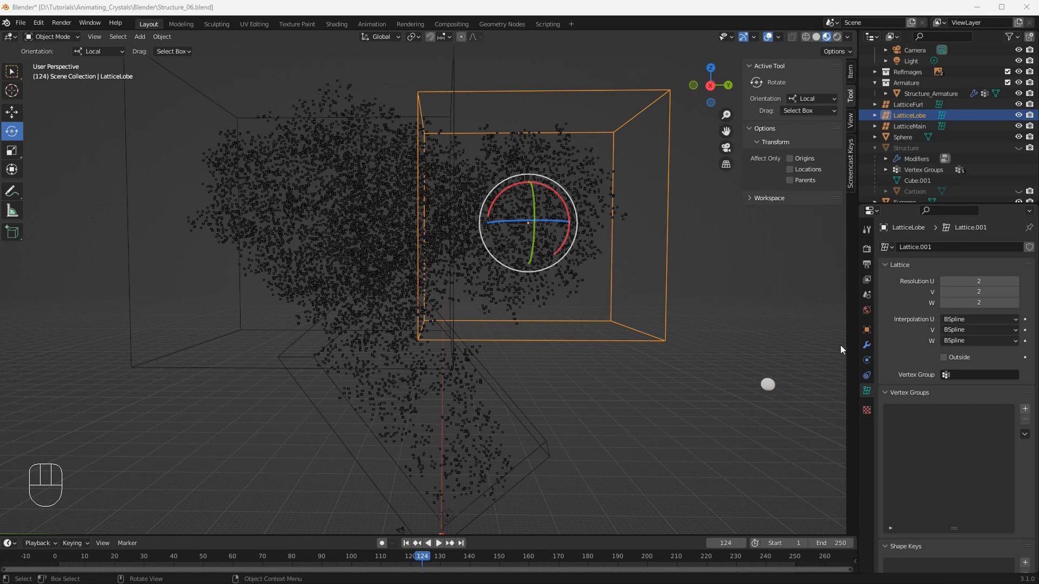
# Set LatticeLobe's resolution to U 3, V 4 and W 3
pyautogui.click(1015, 303)
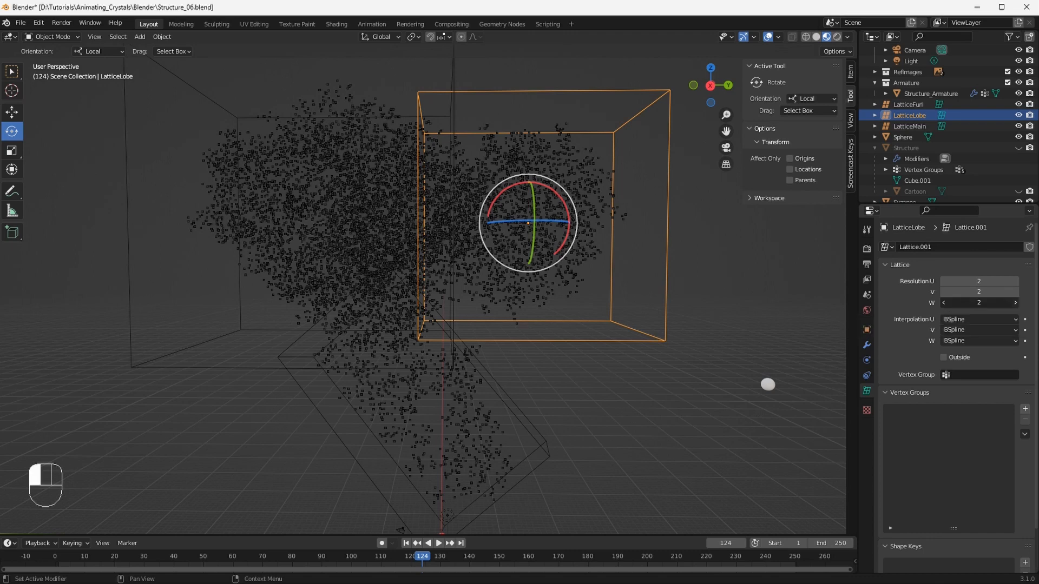
pyautogui.click(1015, 303)
pyautogui.click(1015, 292)
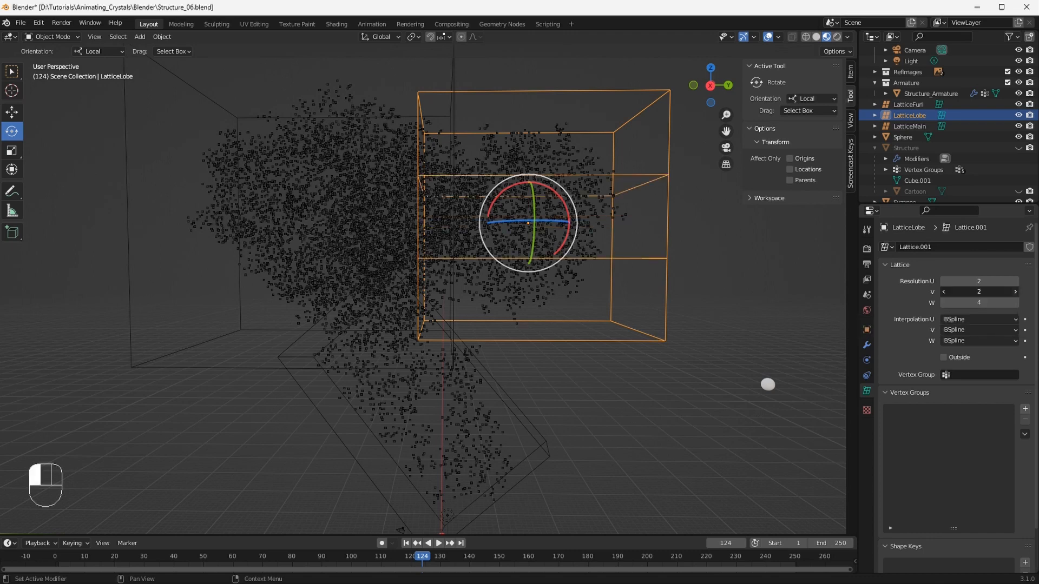
pyautogui.click(1015, 291)
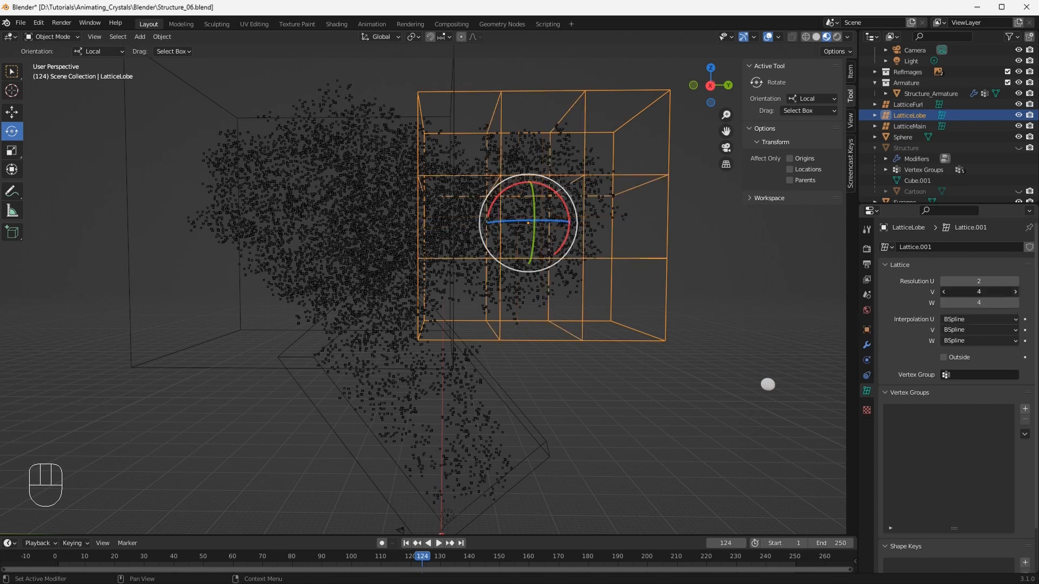
pyautogui.click(1016, 292)
pyautogui.click(944, 302)
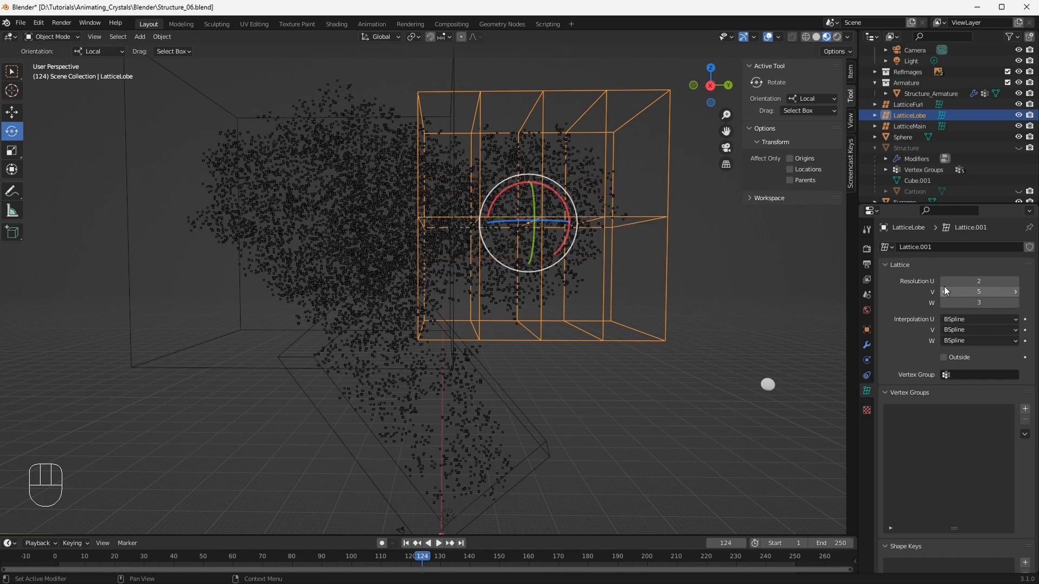
pyautogui.click(944, 292)
pyautogui.moveTo(785, 270); pyautogui.dragTo(715, 248, button='middle')
pyautogui.click(1023, 286)
# Try rotating LatticeLobe's outermost control points to test the finer lattice, and undo the rotation
pyautogui.press('Tab')
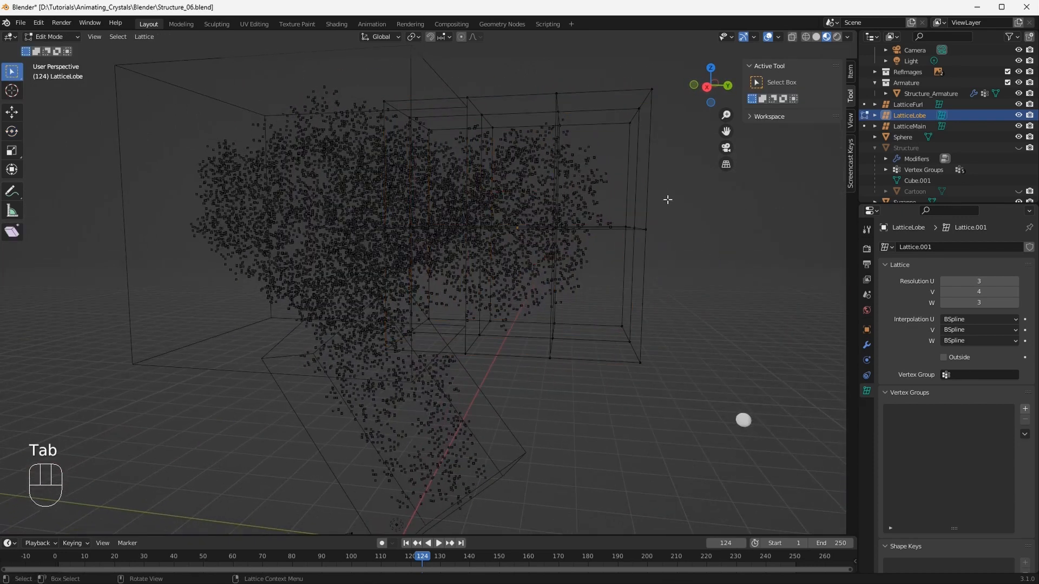
pyautogui.moveTo(613, 72); pyautogui.dragTo(702, 405)
pyautogui.hotkey('shift', 'space')
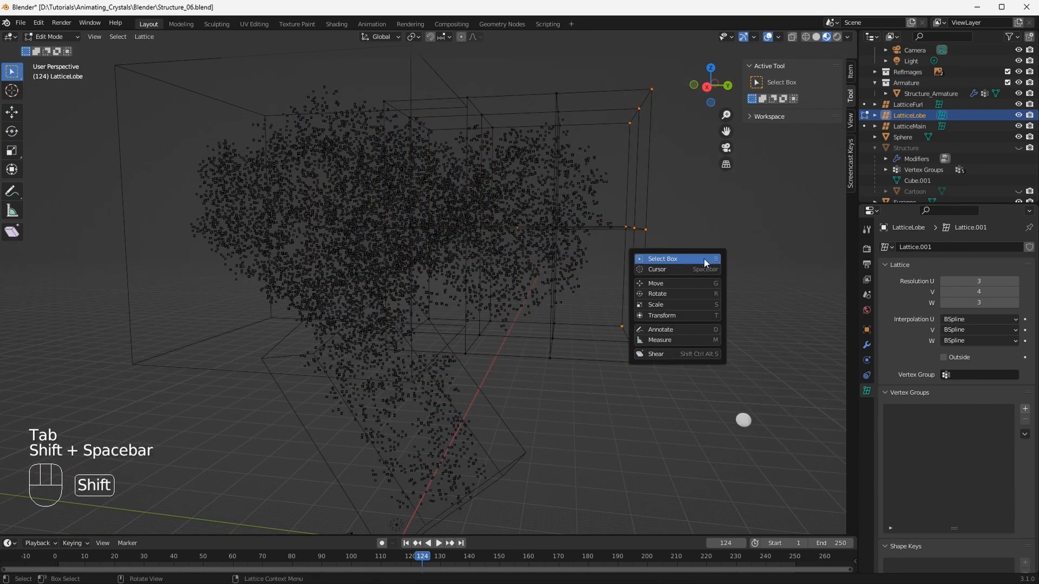
pyautogui.press('r')
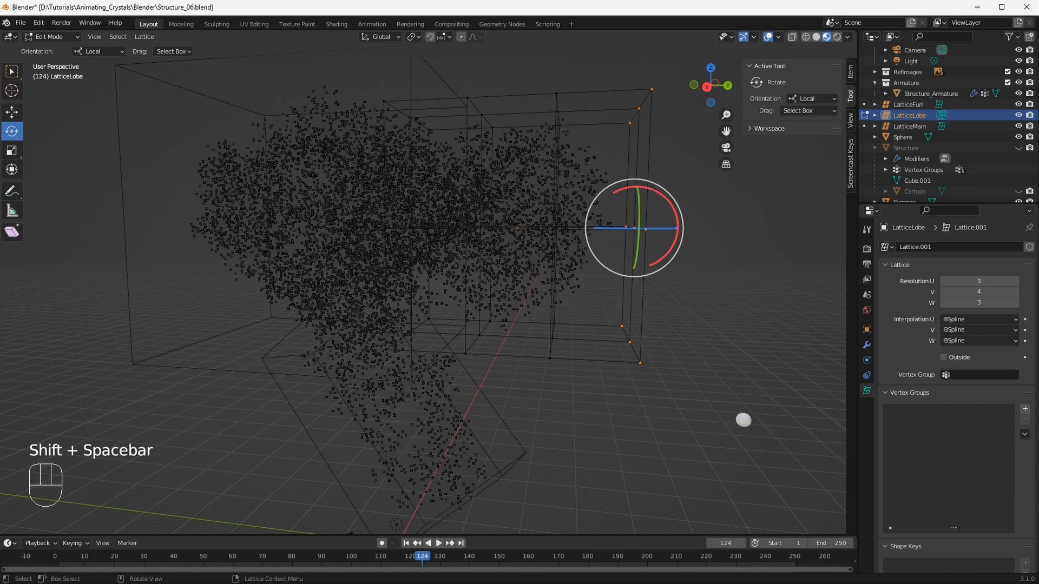
pyautogui.moveTo(654, 191)
pyautogui.mouseDown()
pyautogui.moveTo(668, 199)
pyautogui.moveTo(665, 186)
pyautogui.mouseUp()
pyautogui.hotkey('ctrl', 'z')
pyautogui.moveTo(522, 291); pyautogui.dragTo(573, 297, button='middle')
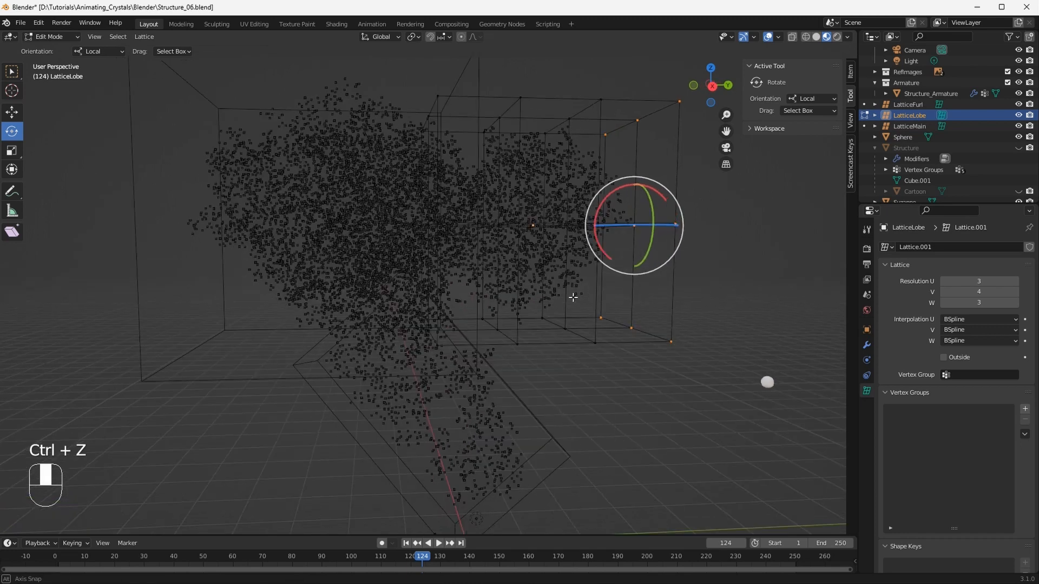
pyautogui.press('Tab')
# Set LatticeFurl's resolution to V 3 and W 4, and clear the object selection
pyautogui.click(541, 425)
pyautogui.moveTo(577, 424); pyautogui.dragTo(654, 347, button='middle')
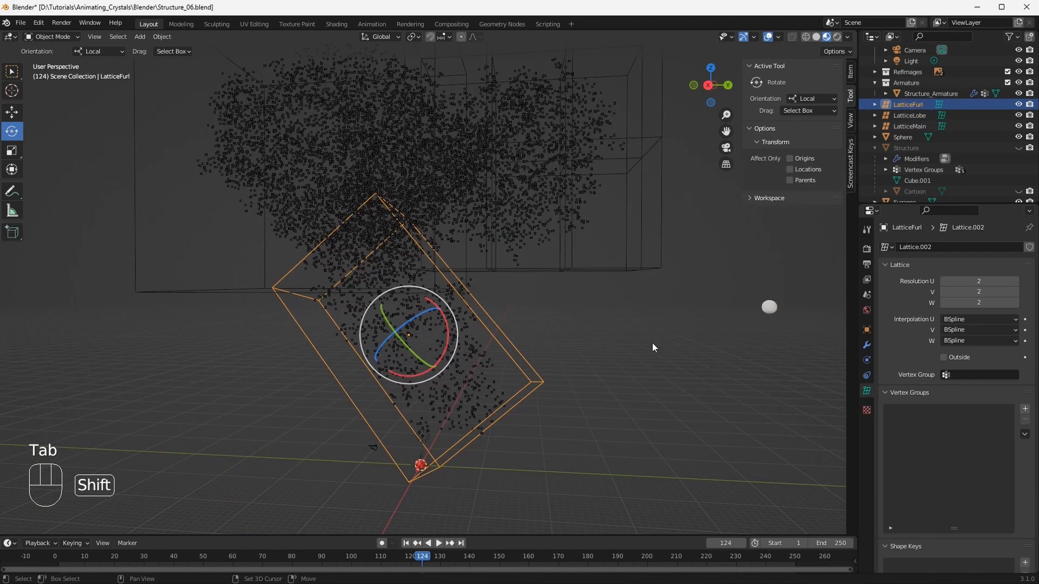
pyautogui.click(1019, 304)
pyautogui.click(1018, 304)
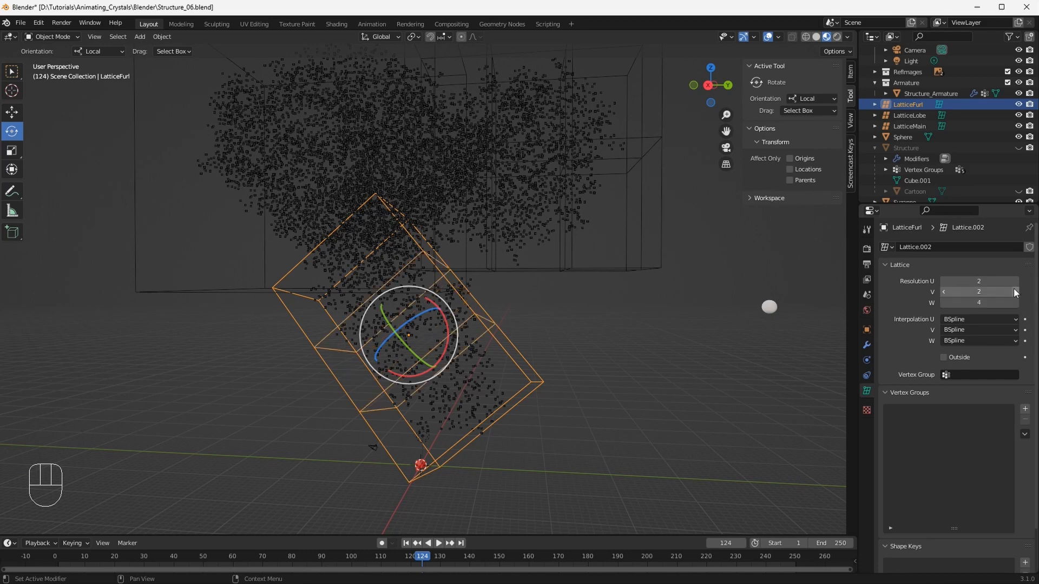
pyautogui.click(1016, 291)
pyautogui.moveTo(498, 296)
pyautogui.mouseDown(button='middle')
pyautogui.moveTo(560, 309)
pyautogui.moveTo(485, 291)
pyautogui.mouseUp(button='middle')
pyautogui.moveTo(430, 251); pyautogui.dragTo(561, 327, button='middle')
pyautogui.click(536, 312)
# Add a single-bone armature at the 3D cursor and scale it up in proportion to the molecule
pyautogui.scroll(2, 600, 363)
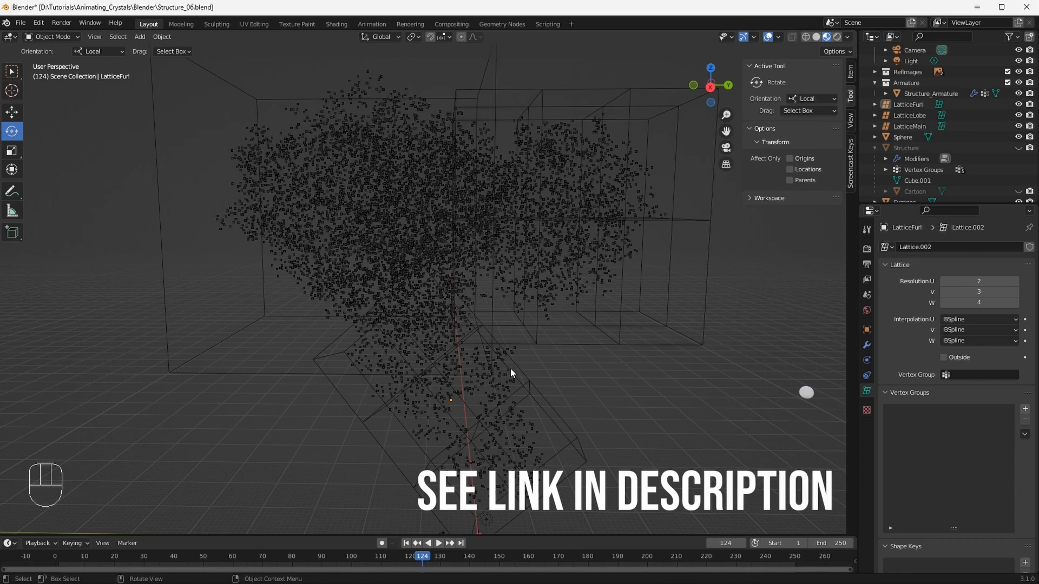
pyautogui.moveTo(674, 374); pyautogui.dragTo(628, 357, button='middle')
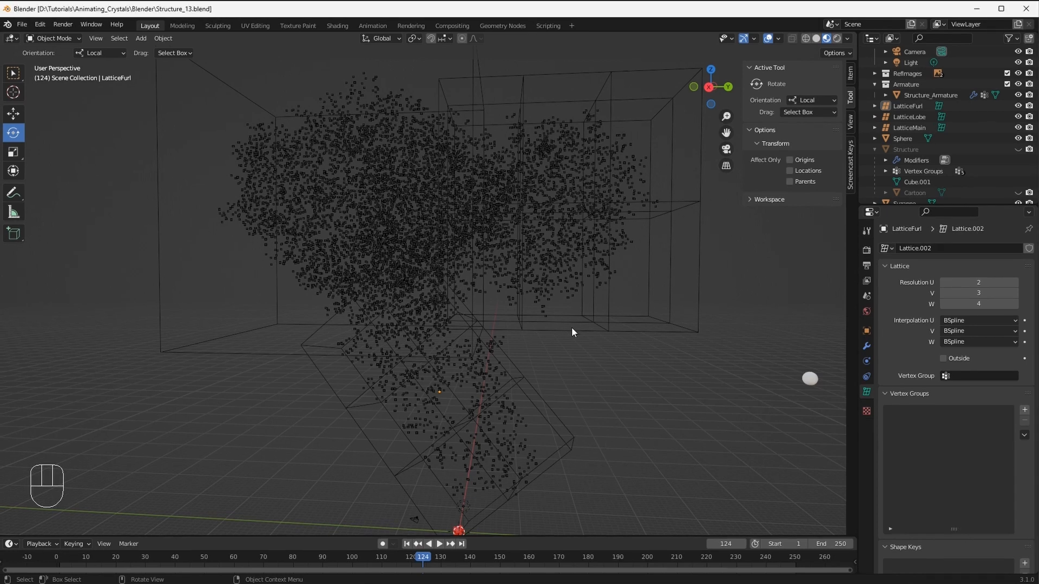
pyautogui.hotkey('shift', 'a')
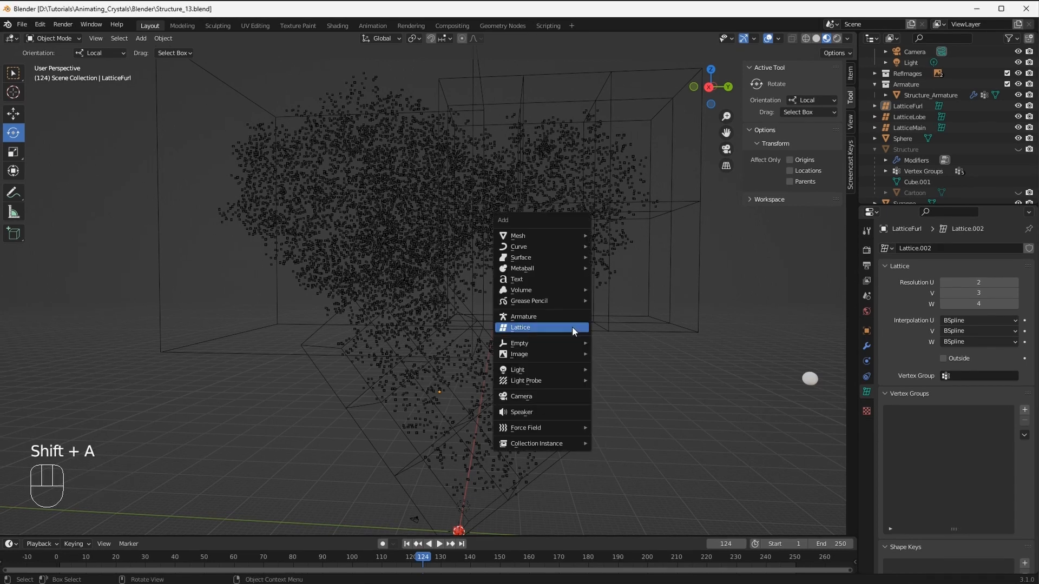
pyautogui.click(565, 316)
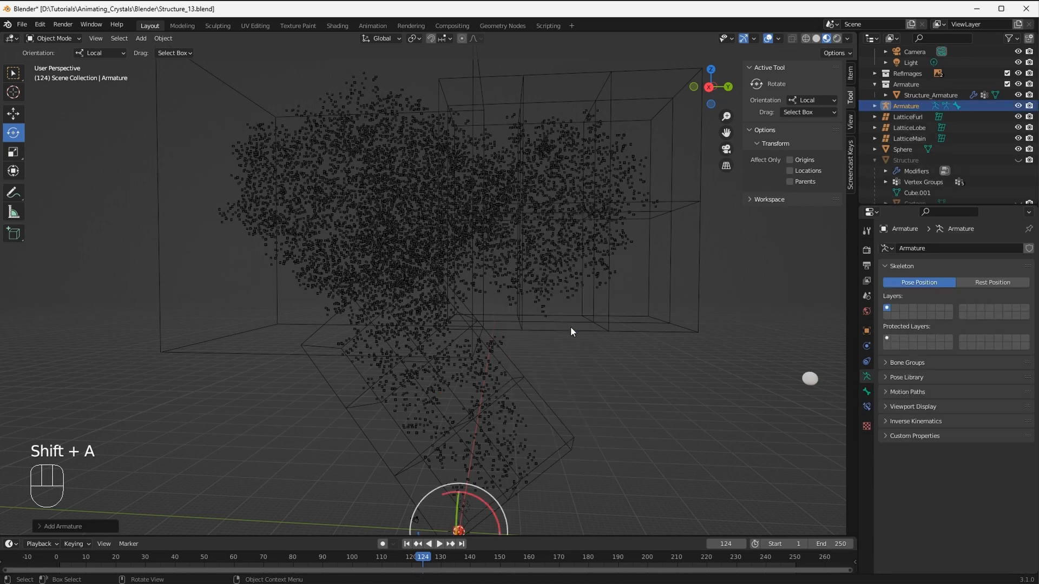
pyautogui.press('s')
pyautogui.click(762, 290)
pyautogui.press('s')
pyautogui.click(766, 286)
pyautogui.press('s')
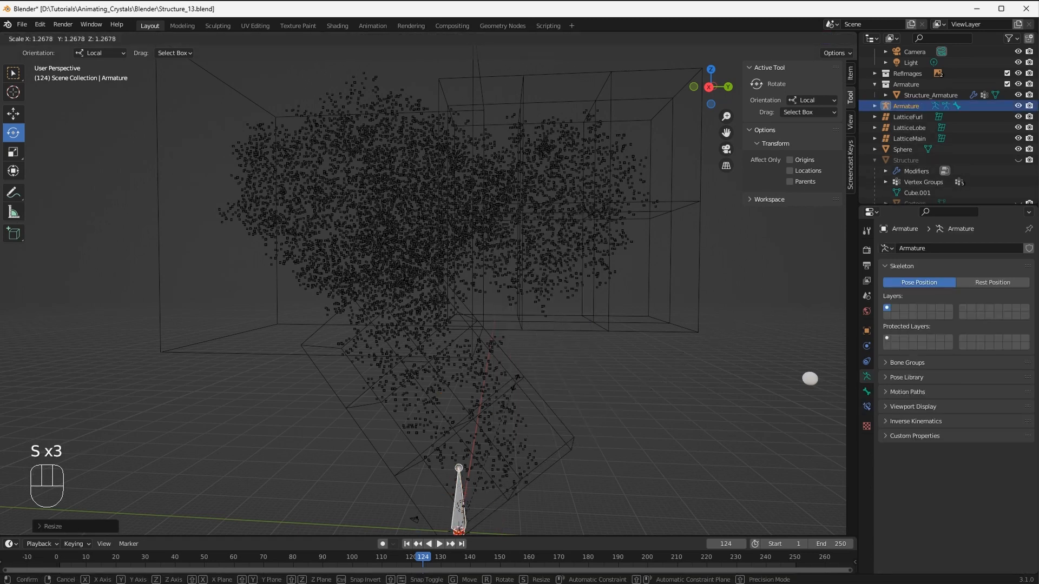
pyautogui.click(752, 295)
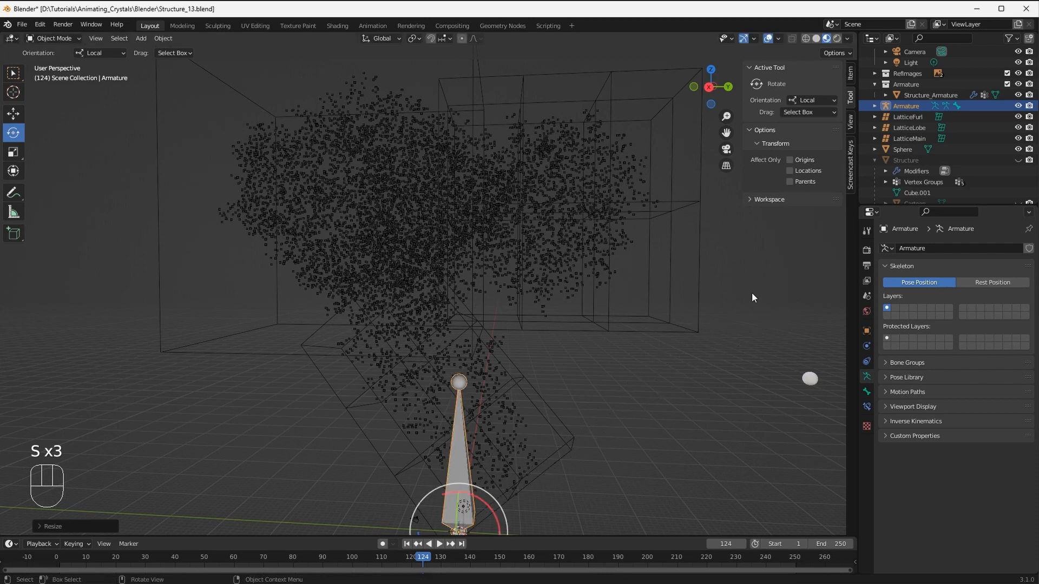
# Move the armature up into the molecule's main body in the right orthographic view, with its base near the middle
pyautogui.press('KP_3')
pyautogui.press('g')
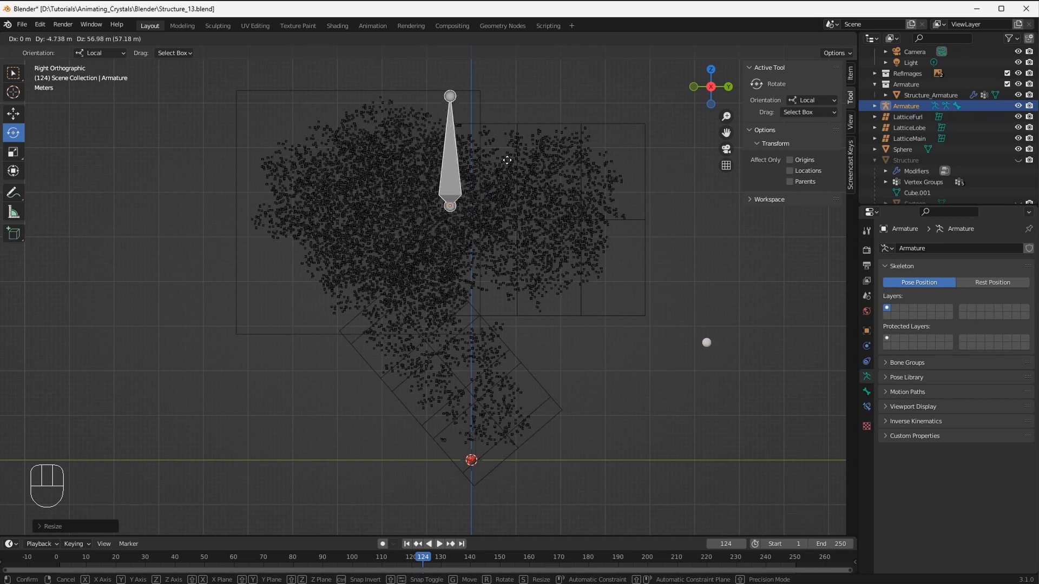
pyautogui.click(492, 177)
# Rename the armature's bone as Main and enter Edit Mode on the armature
pyautogui.click(866, 392)
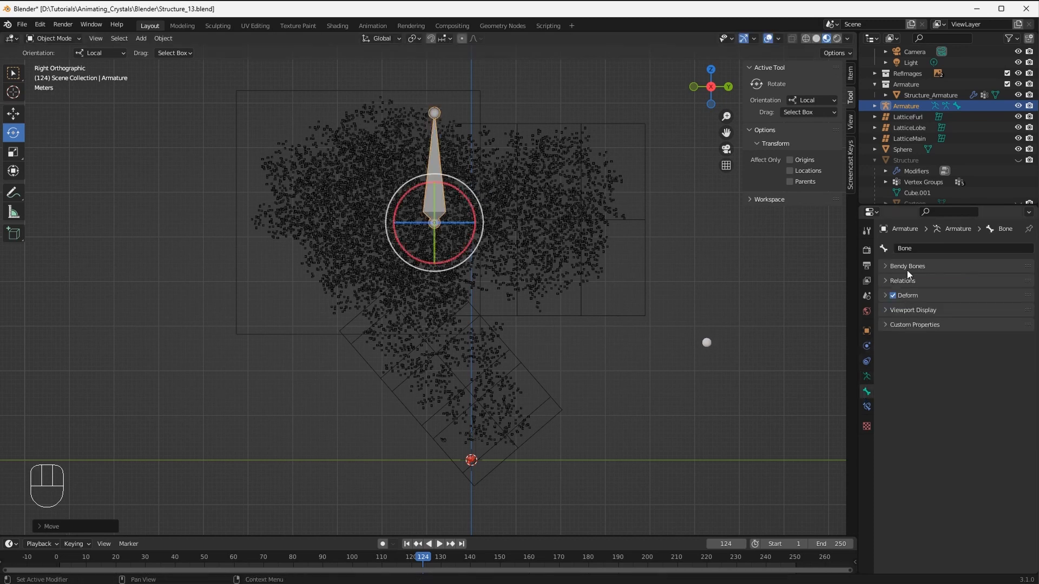
pyautogui.click(914, 249)
pyautogui.write('Main')
pyautogui.press('Return')
pyautogui.press('Tab')
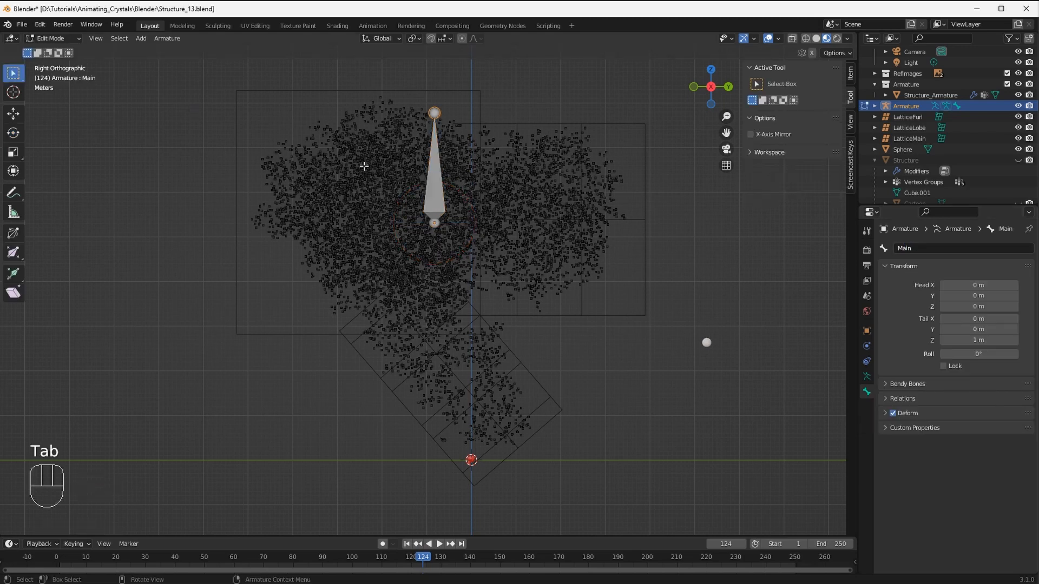
# Move the Main bone's tail to about Y -1.14 m, Z 0.37 m and its head to about Y -0.17 m, Z -0.05 m
pyautogui.press('g')
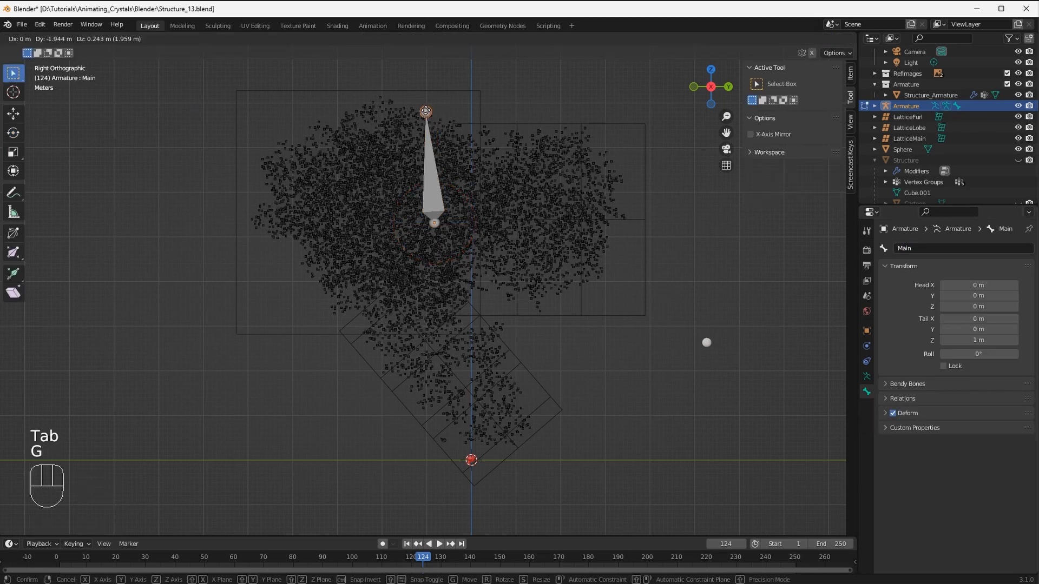
pyautogui.click(310, 182)
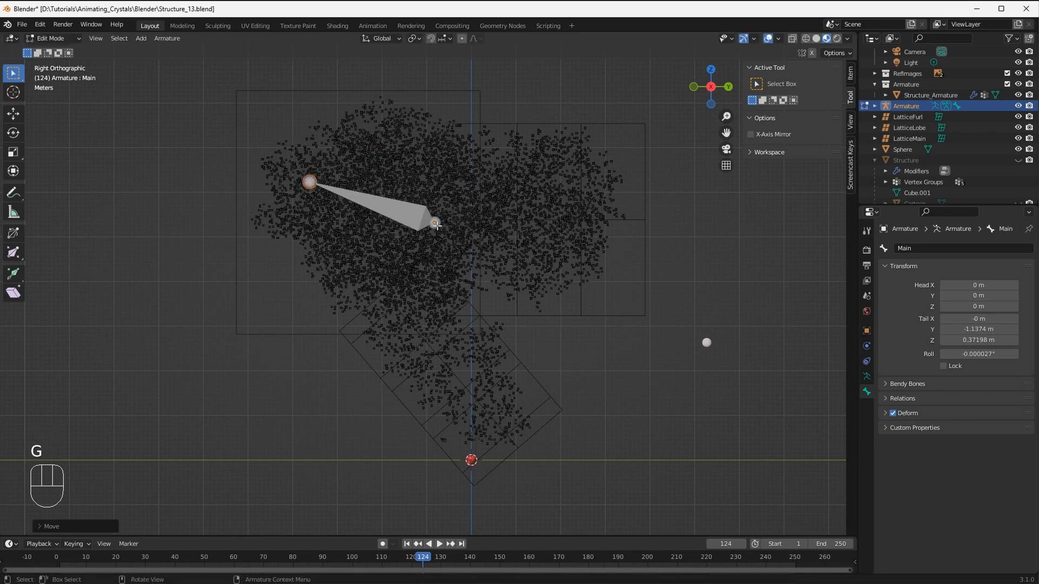
pyautogui.click(436, 224)
pyautogui.press('g')
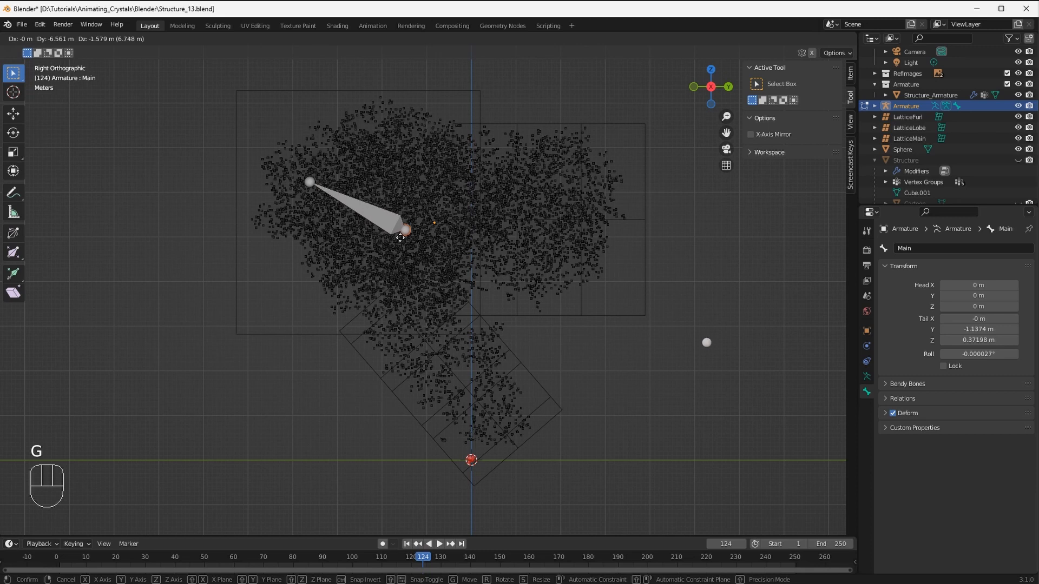
pyautogui.click(411, 236)
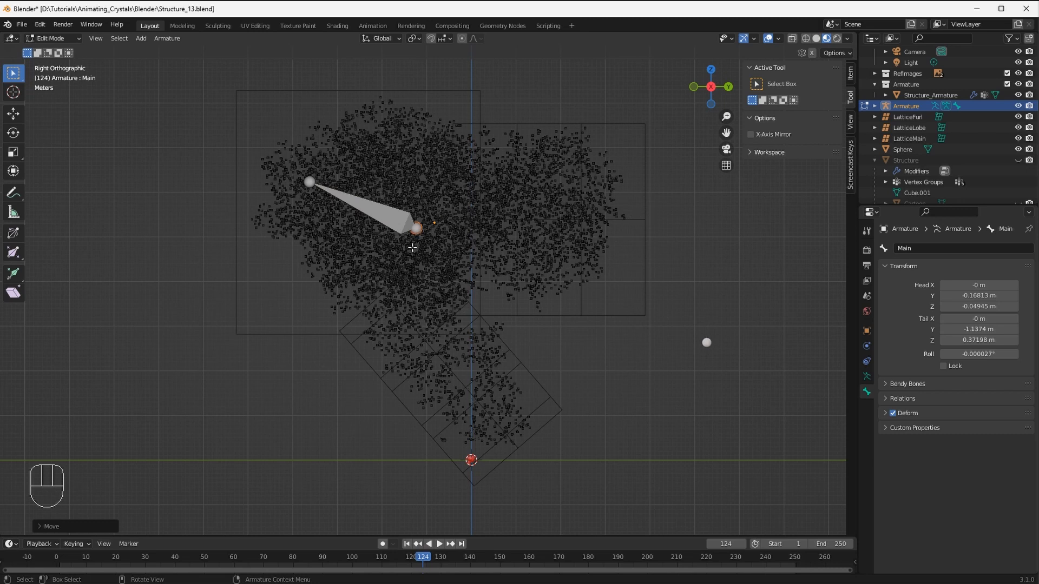
# Extrude two short bones from Main's head, toward the lobe (about Y 0.16 m, Z 0.06 m) and toward the furl (Y -0.42 m, Z -0.56 m)
pyautogui.press('e')
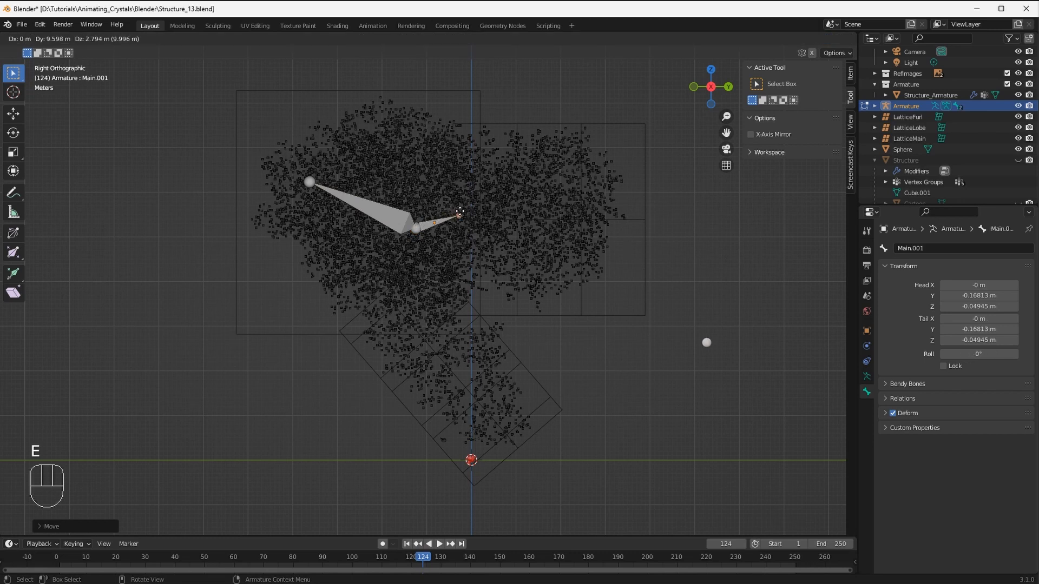
pyautogui.click(454, 212)
pyautogui.click(415, 229)
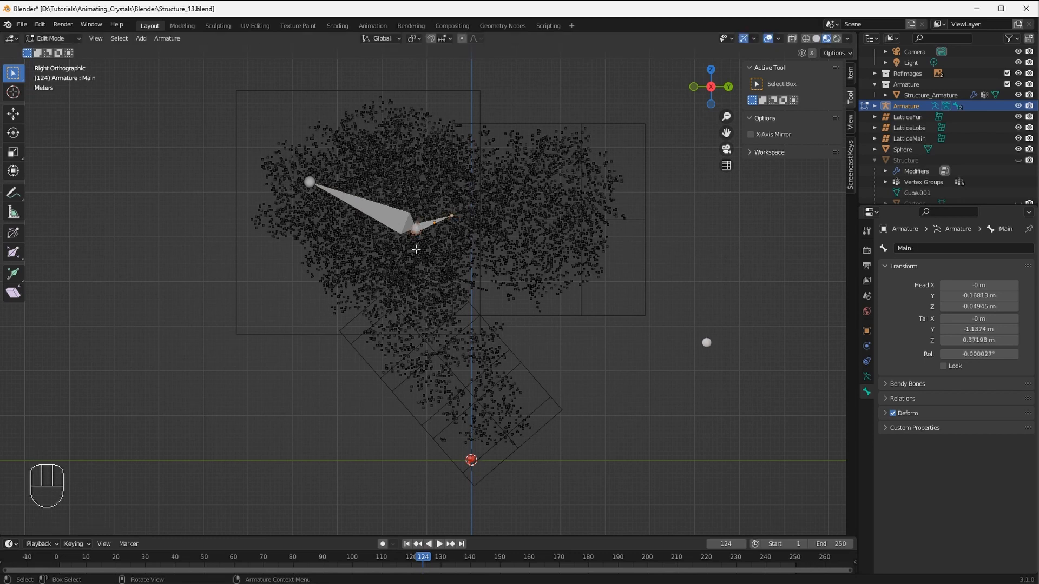
pyautogui.press('e')
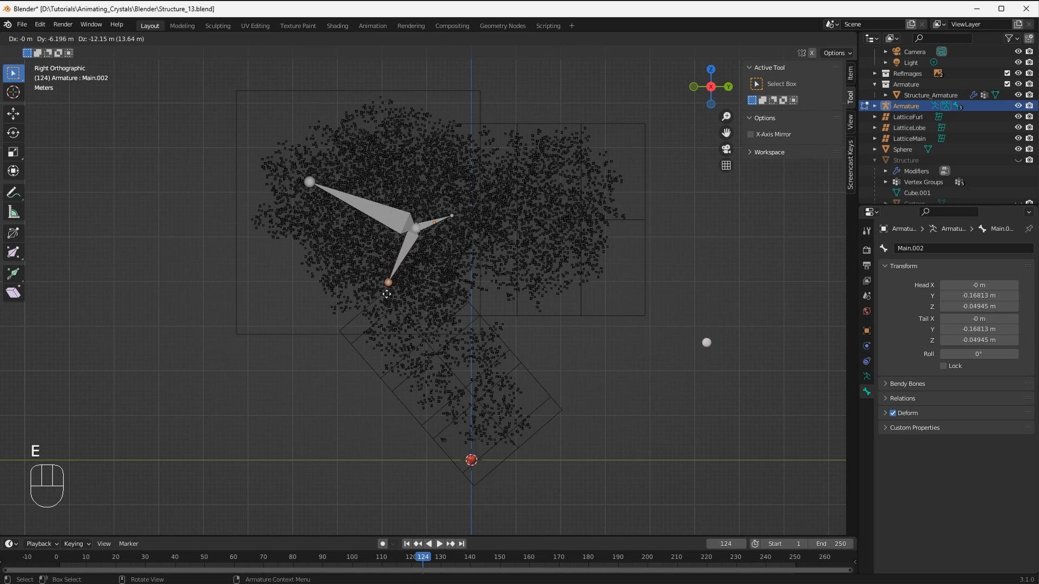
pyautogui.click(386, 295)
# Extrude long bones from both short bones to about Y 0.68, Z -1.91 m in the furl and Y 1.66, Z 0.04 m in the lobe
pyautogui.press('e')
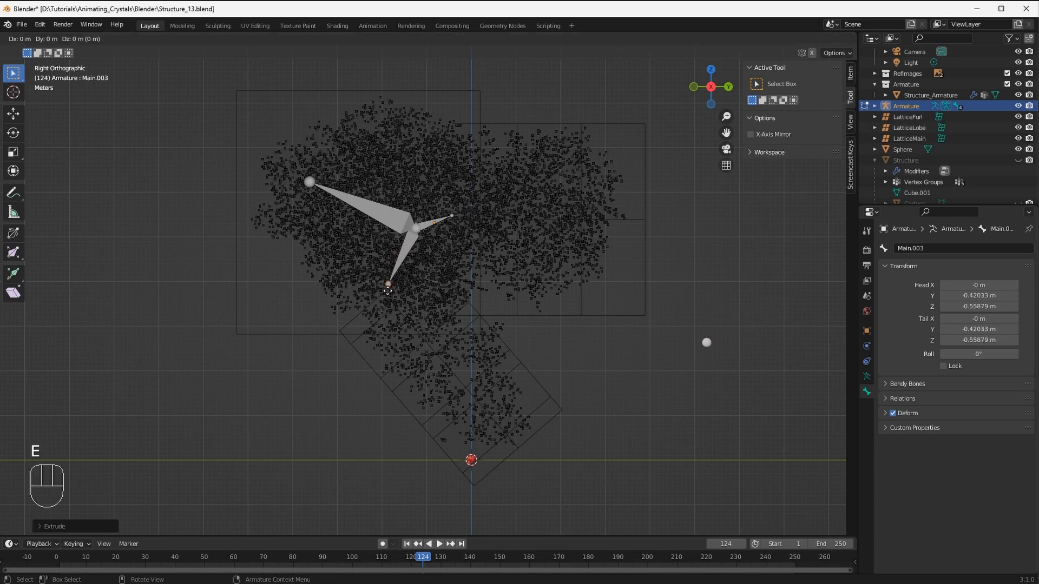
pyautogui.click(508, 438)
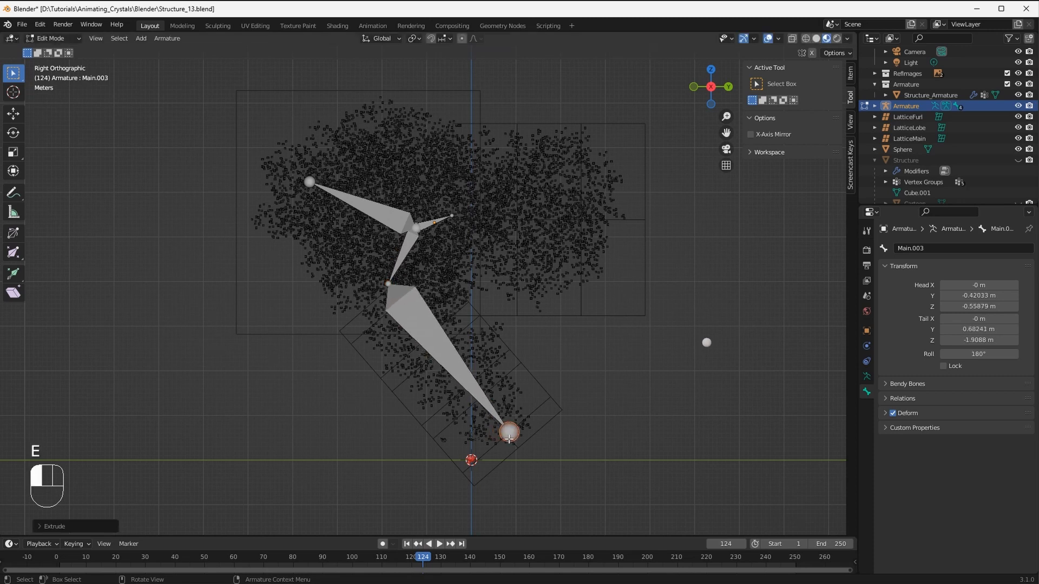
pyautogui.click(452, 216)
pyautogui.press('e')
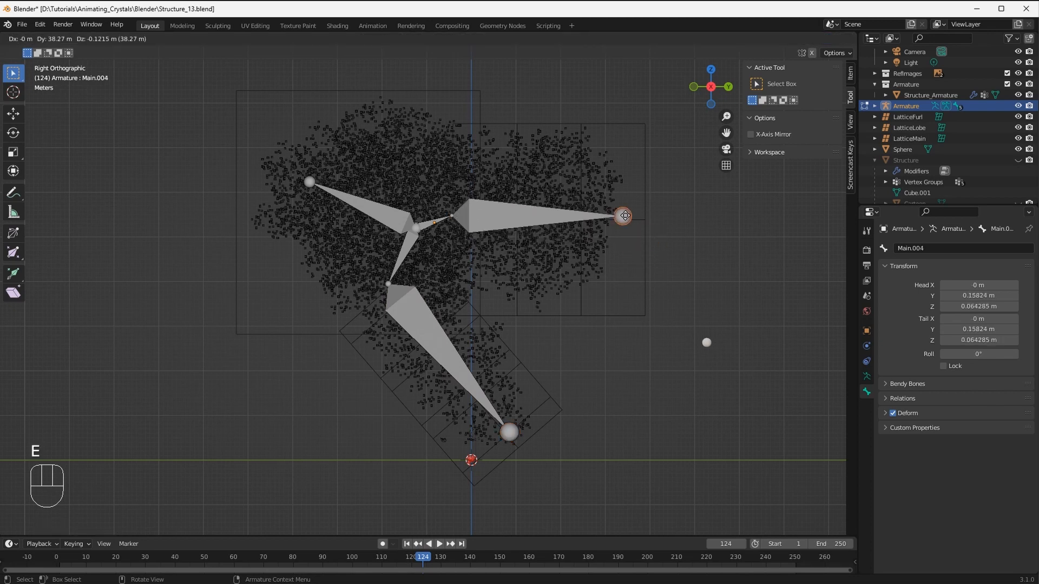
pyautogui.click(618, 218)
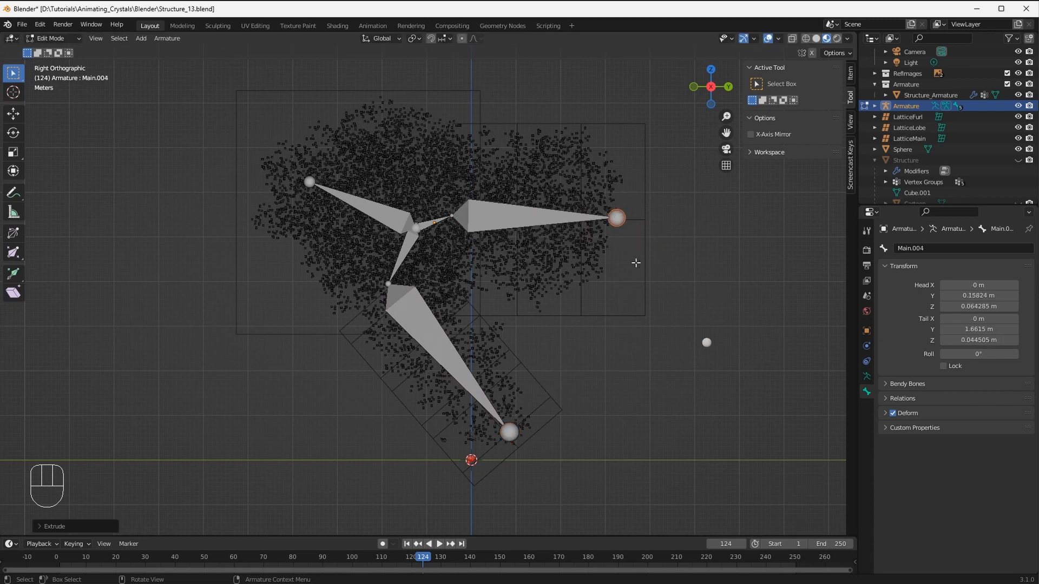
# Leave Edit Mode and move the whole armature along X into the middle of the crystal structure
pyautogui.moveTo(639, 250); pyautogui.dragTo(365, 319, button='middle')
pyautogui.press('Tab')
pyautogui.hotkey('shift', 'space')
pyautogui.click(366, 319)
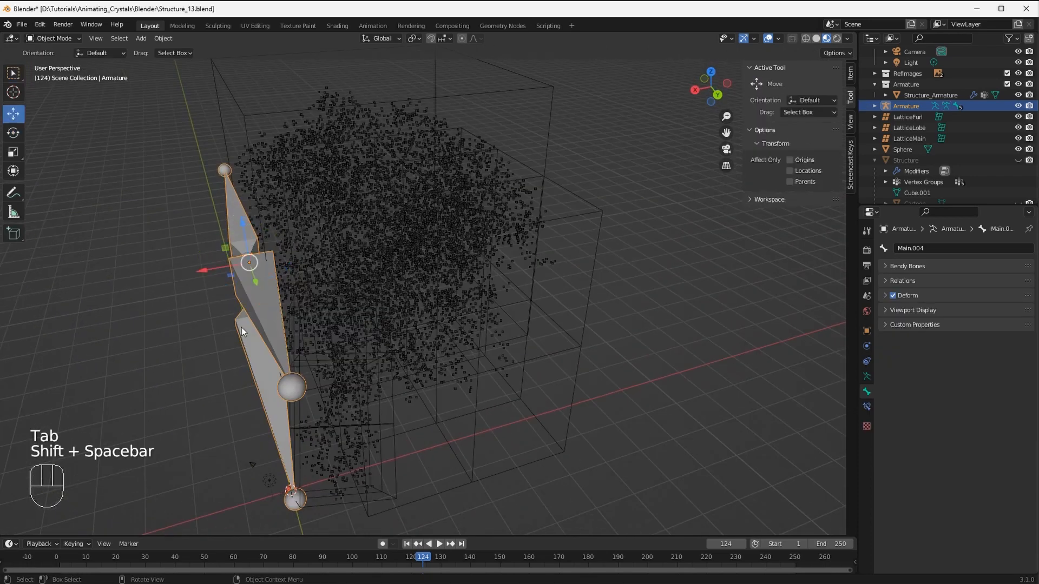
pyautogui.moveTo(200, 265); pyautogui.dragTo(331, 230)
pyautogui.moveTo(331, 230); pyautogui.dragTo(356, 336, button='middle')
pyautogui.moveTo(495, 330); pyautogui.dragTo(340, 337)
# Edit the armature and move the tail of the Main bone along X to about 0.36 m
pyautogui.press('Tab')
pyautogui.press('Tab')
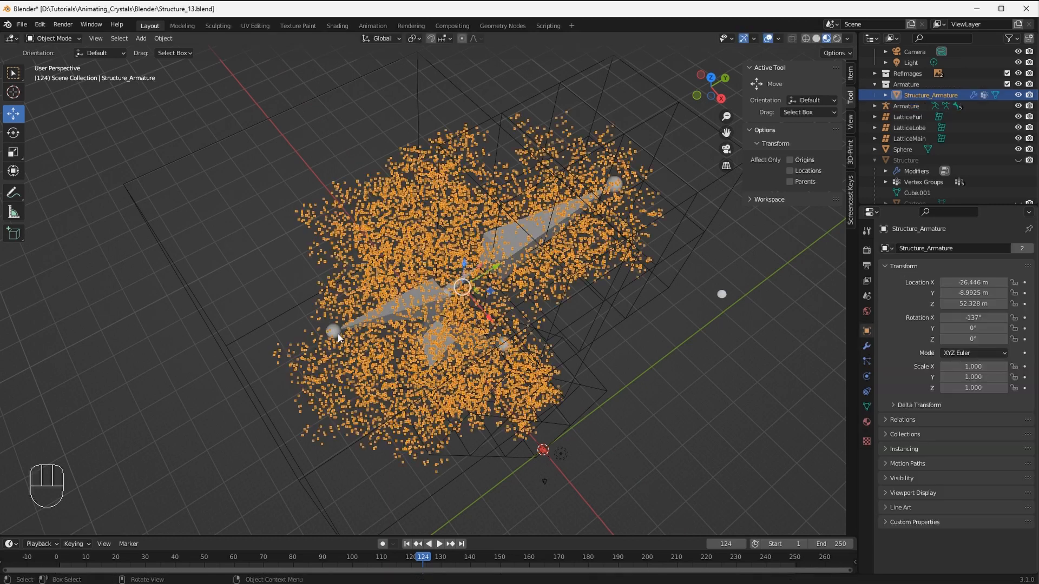
pyautogui.press('Tab')
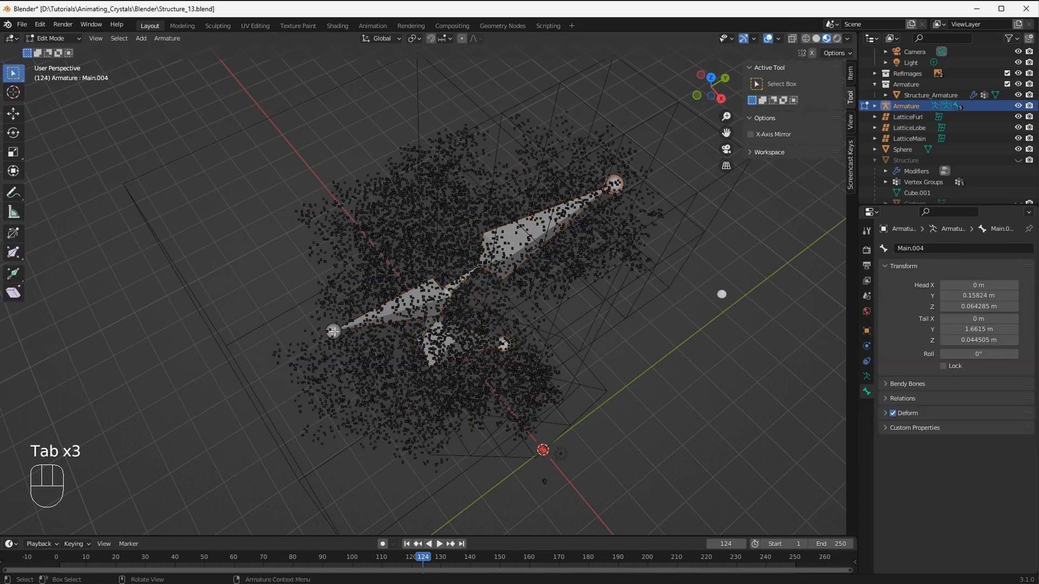
pyautogui.click(335, 332)
pyautogui.hotkey('shift', 'space')
pyautogui.click(358, 336)
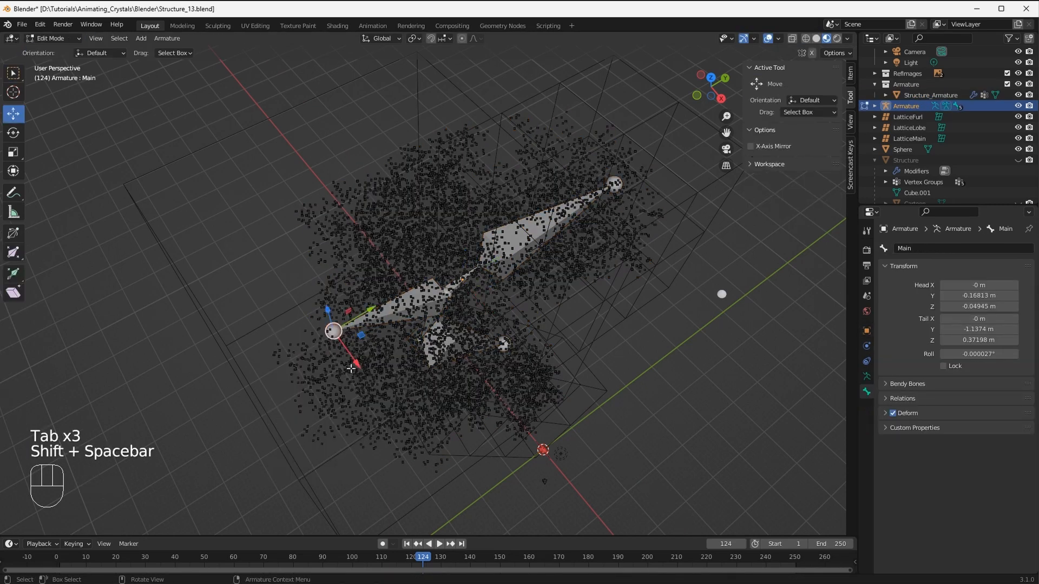
pyautogui.moveTo(357, 363); pyautogui.dragTo(384, 405)
pyautogui.moveTo(384, 404); pyautogui.dragTo(522, 372, button='middle')
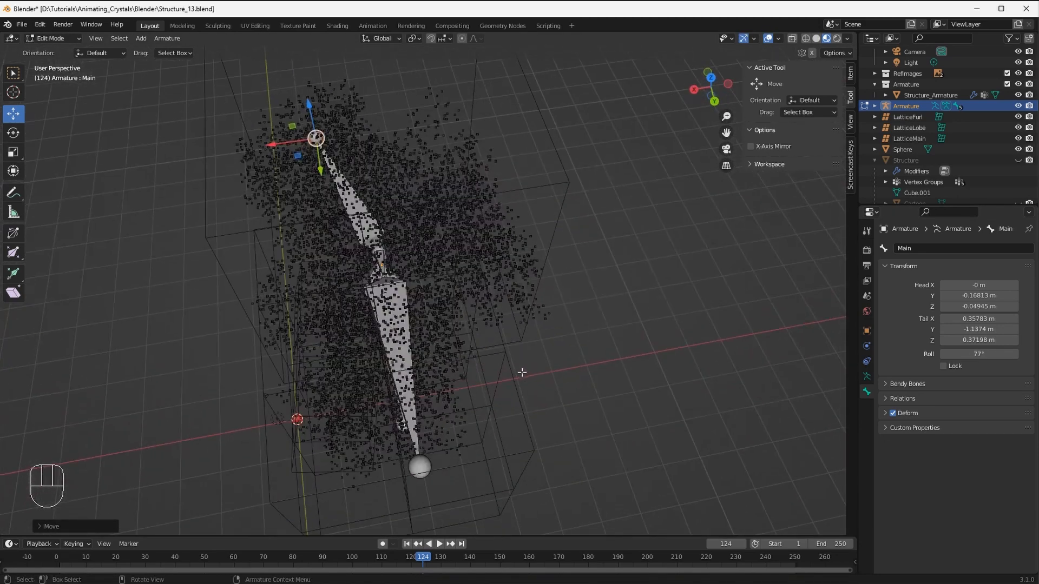
# Move the end joint of the long lobe bone along X to about 0.23 m and that of the long furl bone to about 0.72 m
pyautogui.click(420, 466)
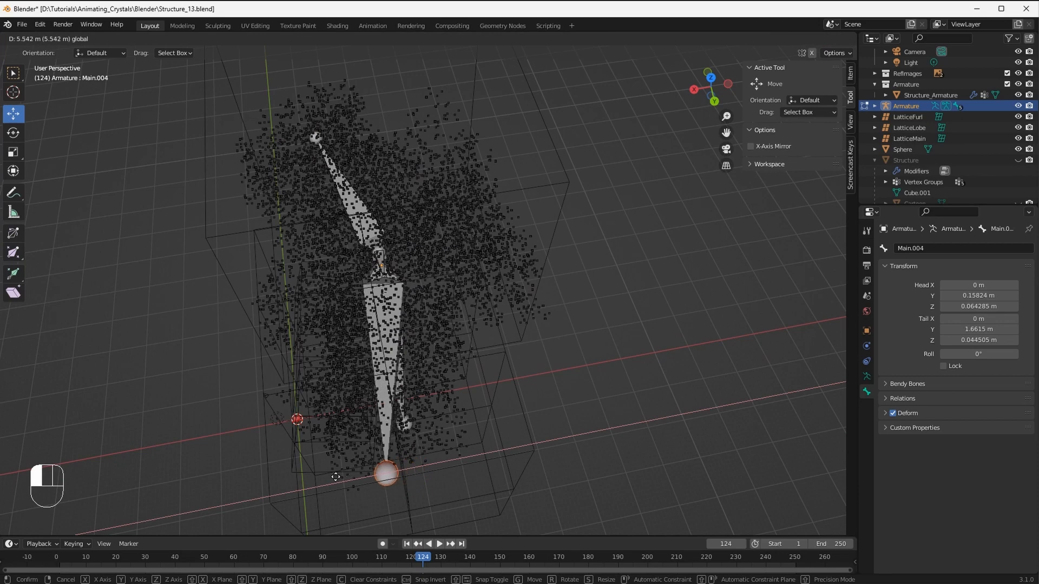
pyautogui.moveTo(383, 469); pyautogui.dragTo(339, 493, button='middle')
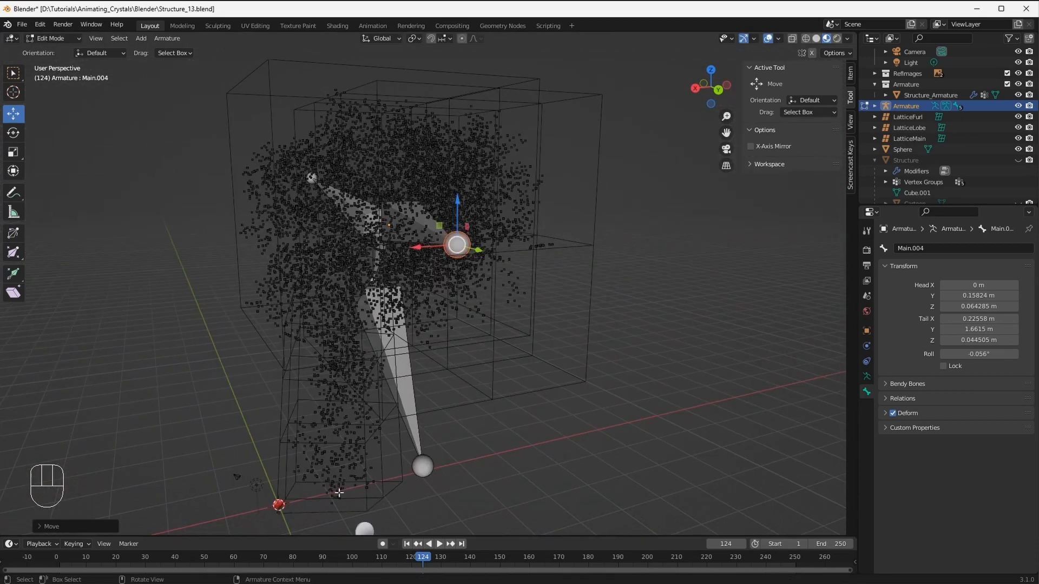
pyautogui.click(419, 468)
pyautogui.moveTo(389, 472); pyautogui.dragTo(303, 492)
pyautogui.moveTo(303, 492); pyautogui.dragTo(338, 317, button='middle')
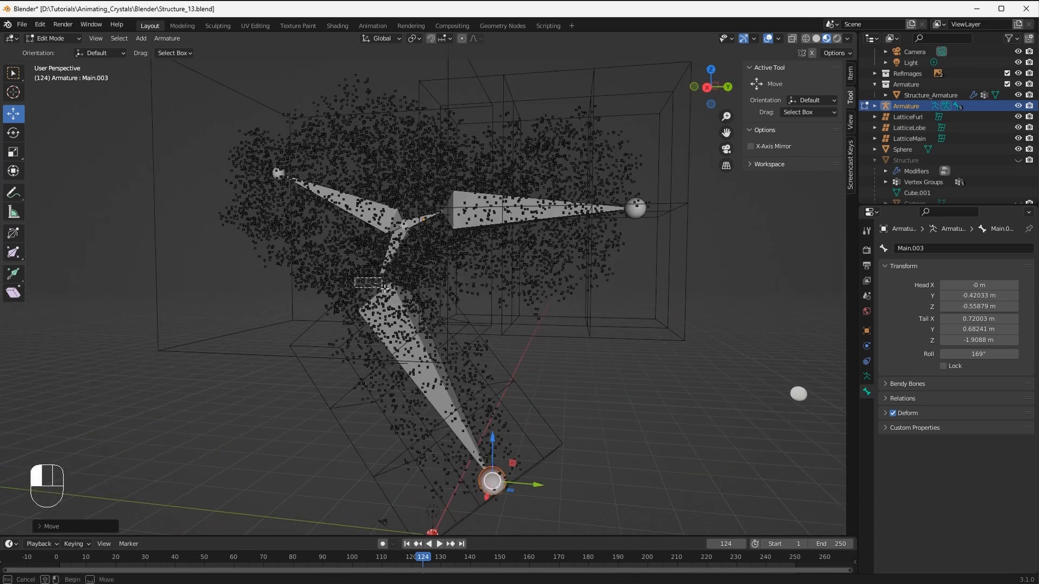
# Move the joint between the short and long furl bones along X to about 0.36 m
pyautogui.click(369, 284)
pyautogui.moveTo(369, 283); pyautogui.dragTo(374, 301, button='middle')
pyautogui.moveTo(334, 291); pyautogui.dragTo(309, 296)
pyautogui.moveTo(309, 297); pyautogui.dragTo(509, 284, button='middle')
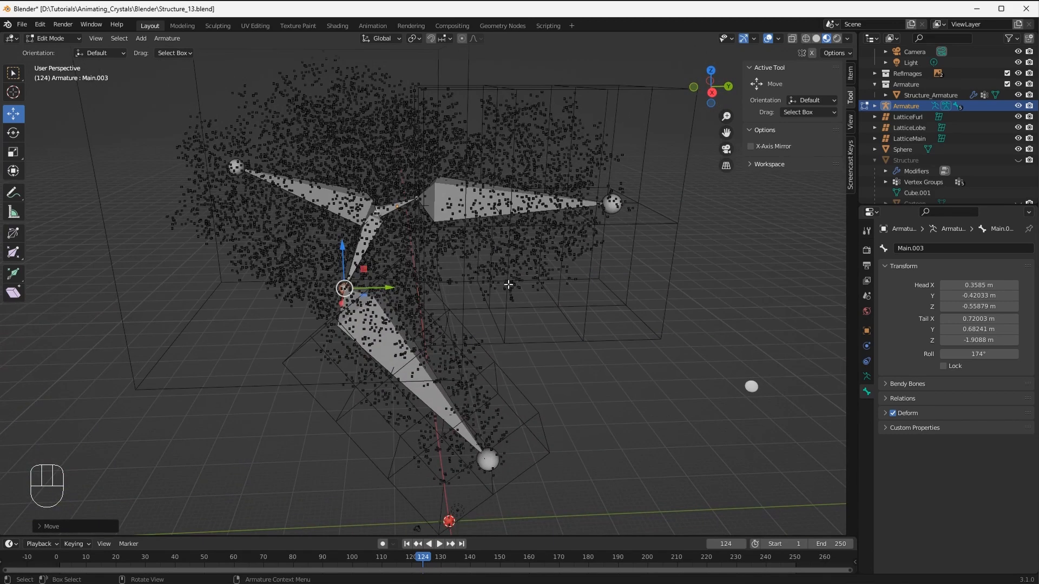
# Rename the short bone leading to the lobe as LobeBase and the long lobe bone as LobeFlex
pyautogui.click(383, 207)
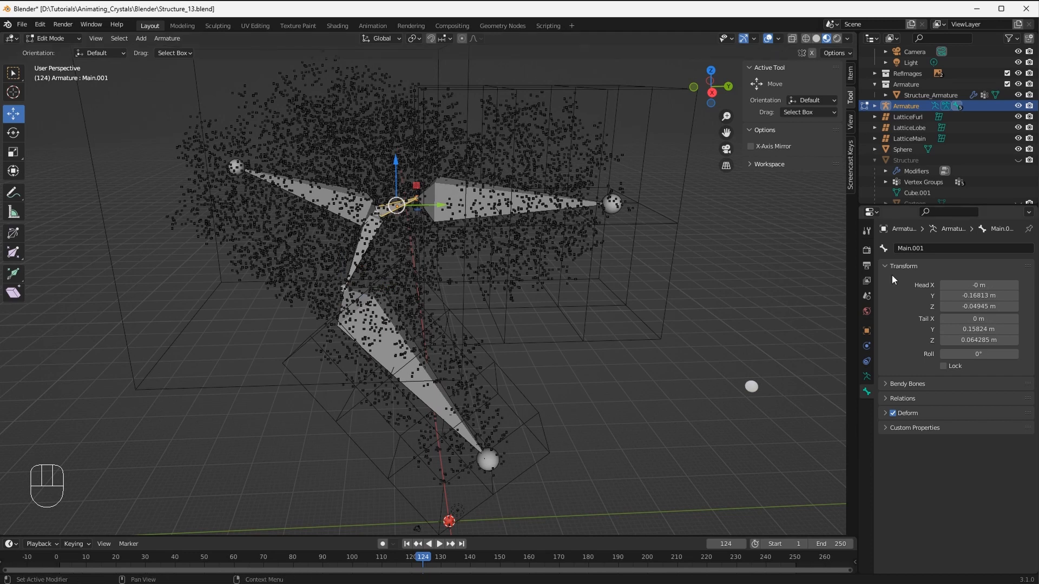
pyautogui.click(931, 249)
pyautogui.write('LobeBase')
pyautogui.press('Return')
pyautogui.click(488, 224)
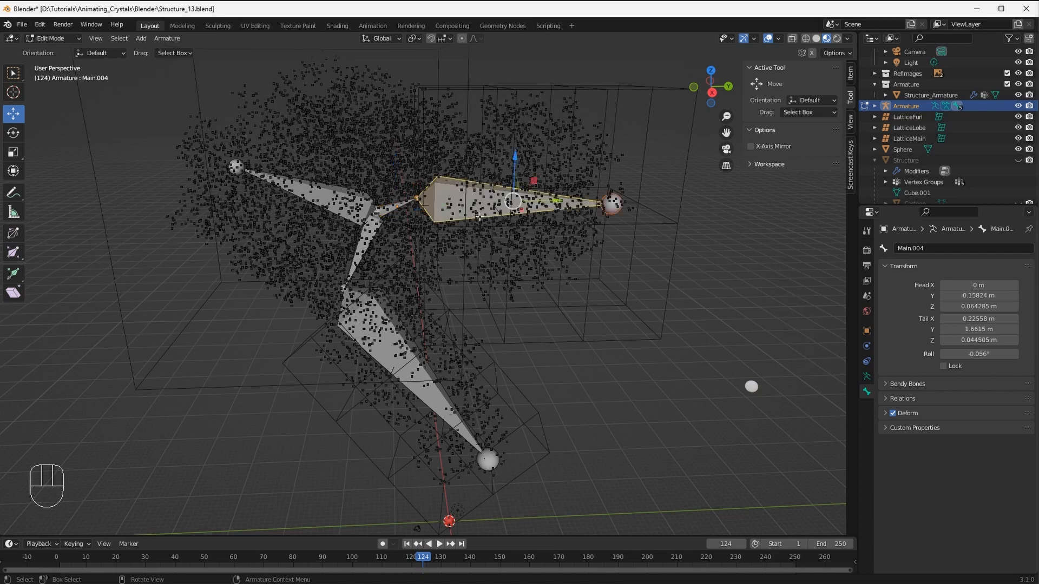
pyautogui.click(945, 248)
pyautogui.write('Flex')
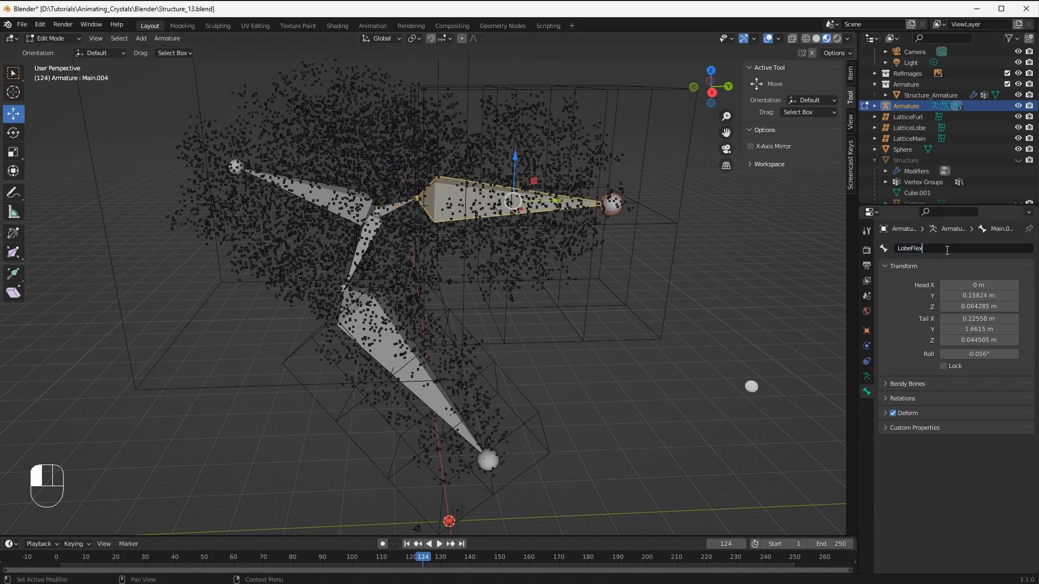
pyautogui.press('Return')
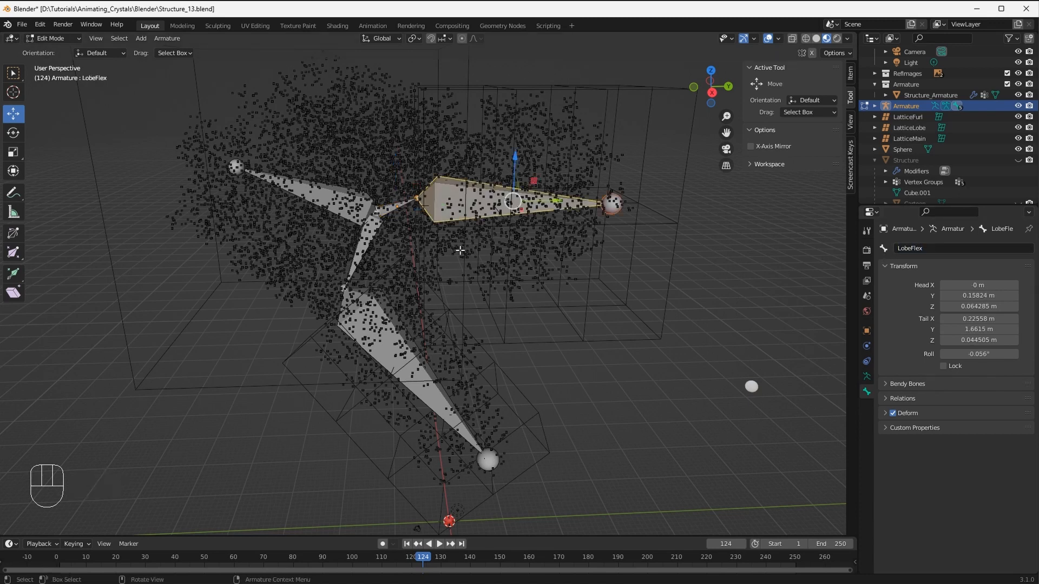
# Rename the short bone leading to the furl as FurlBase and the long furl bone as FurlFlex
pyautogui.click(367, 246)
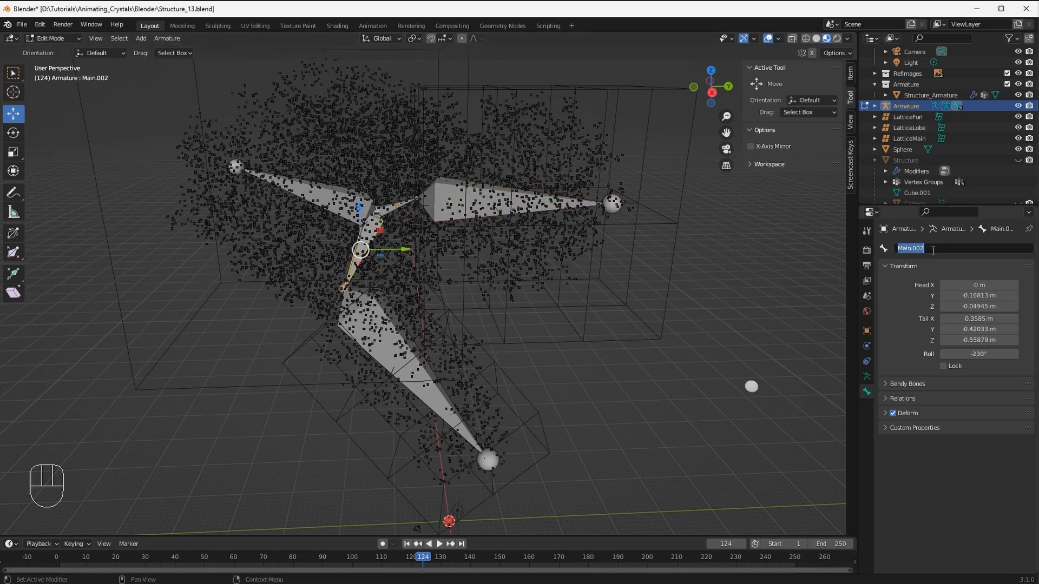
pyautogui.write('FurlBase')
pyautogui.press('Return')
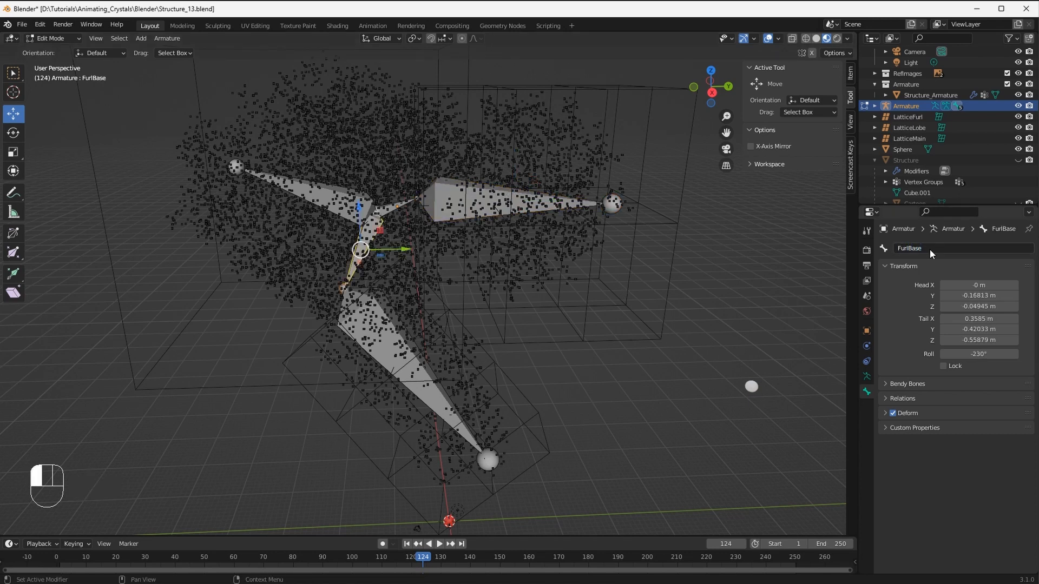
pyautogui.click(420, 361)
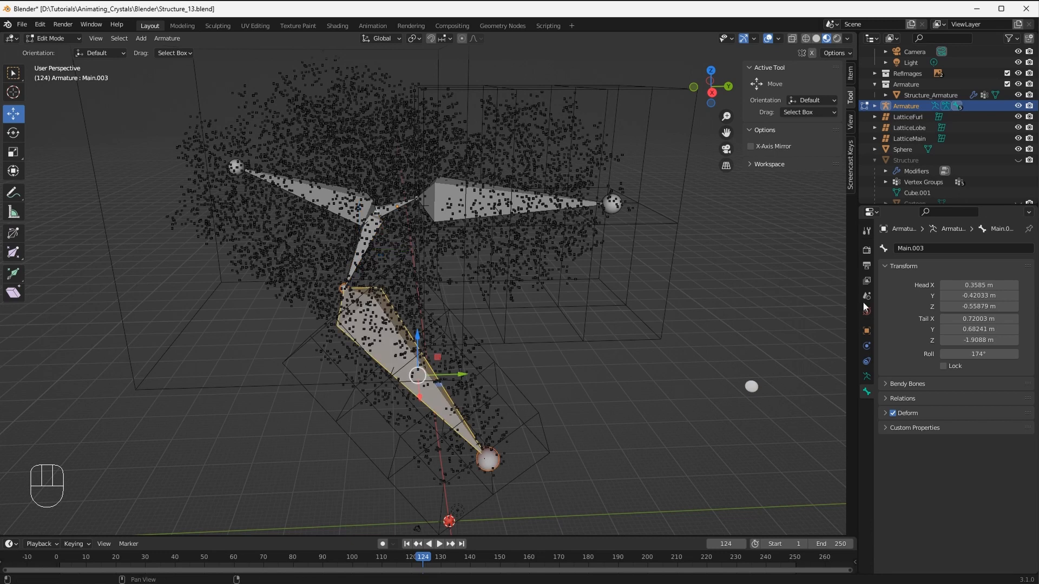
pyautogui.click(944, 252)
pyautogui.write('FurlFlex')
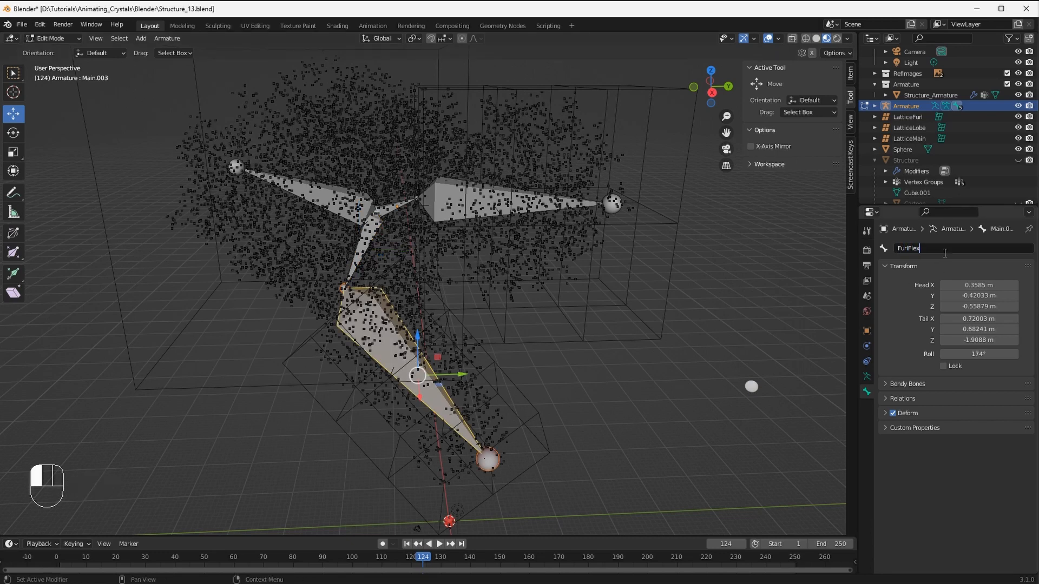
pyautogui.press('Return')
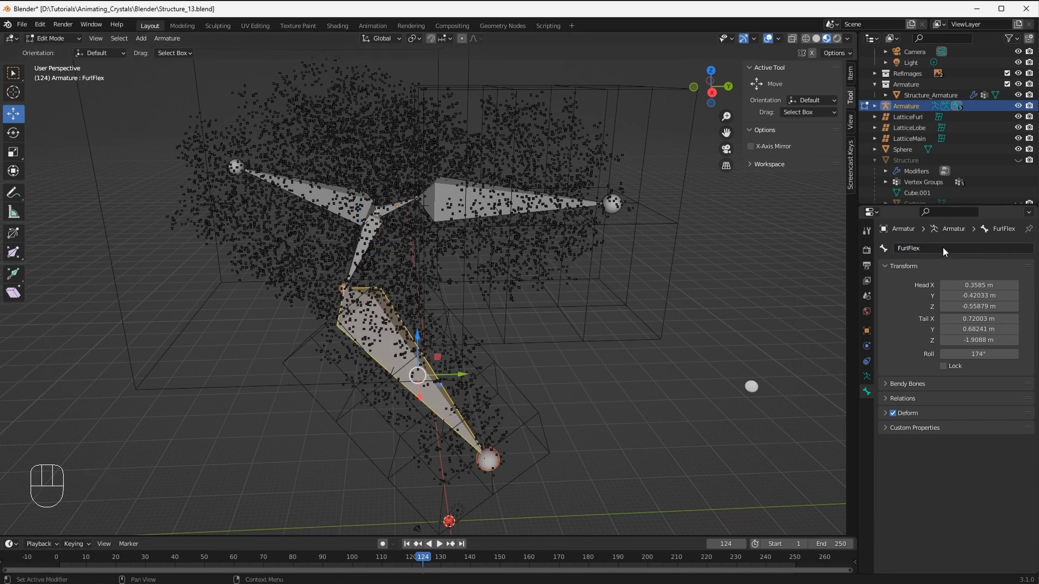
# Leave Edit Mode and put the armature into Pose Mode
pyautogui.moveTo(550, 324); pyautogui.dragTo(471, 317, button='middle')
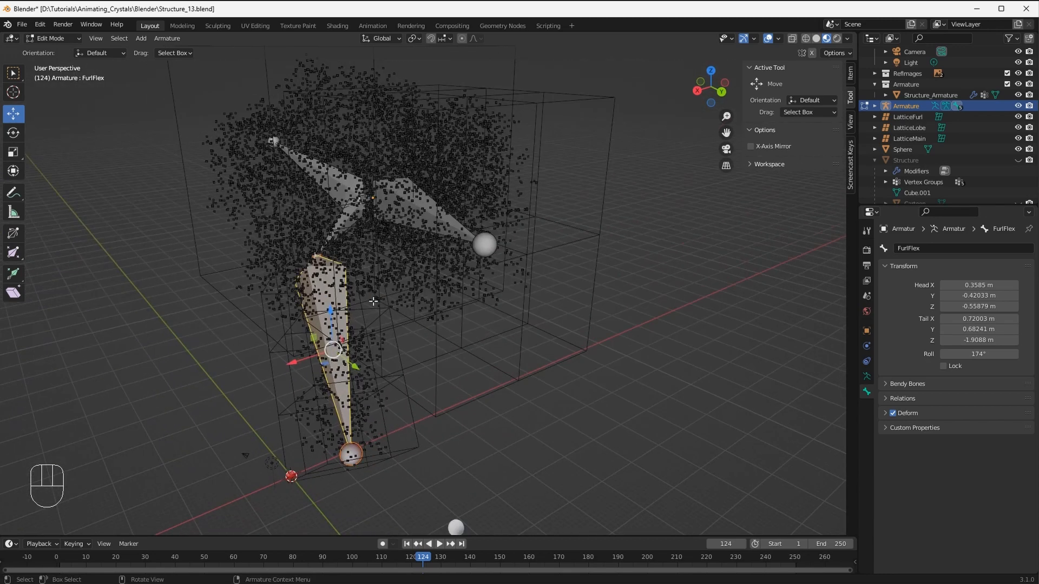
pyautogui.moveTo(375, 301); pyautogui.dragTo(422, 291, button='middle')
pyautogui.press('Tab')
pyautogui.moveTo(262, 212); pyautogui.dragTo(334, 203, button='middle')
pyautogui.hotkey('ctrl', 'Tab')
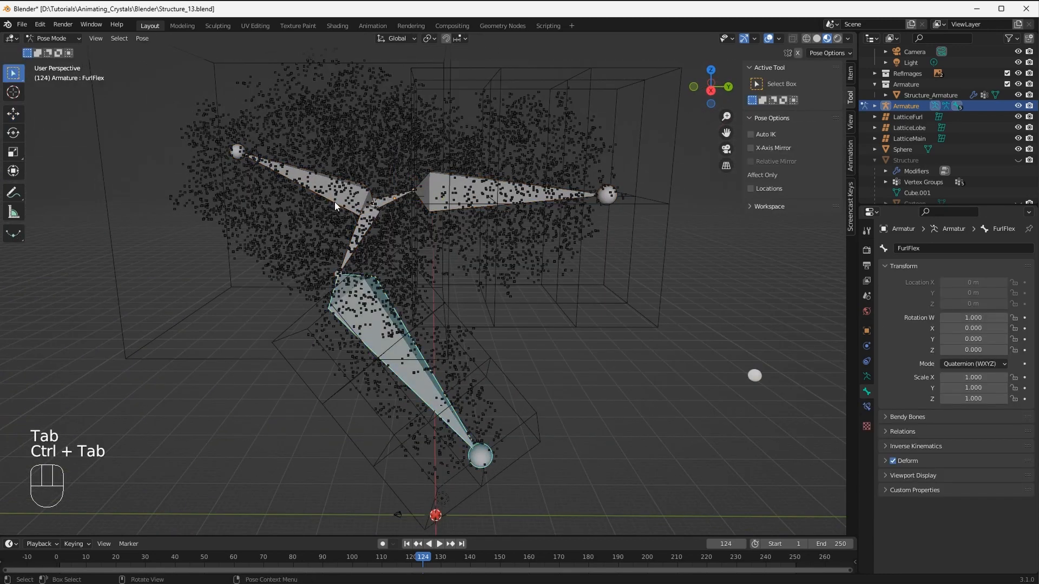
# Set the armature's viewport display type to B-Bone
pyautogui.click(866, 377)
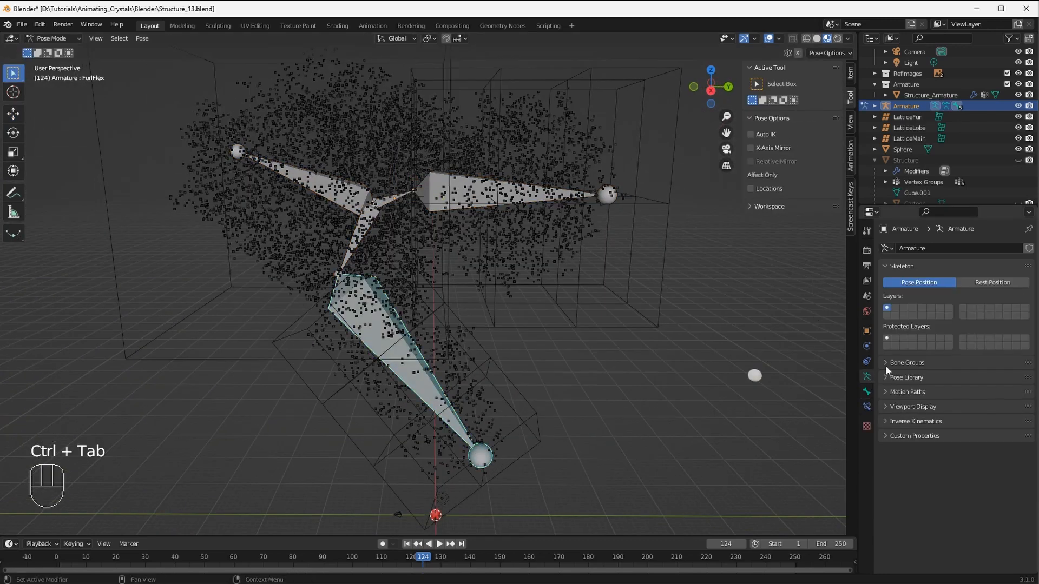
pyautogui.click(885, 407)
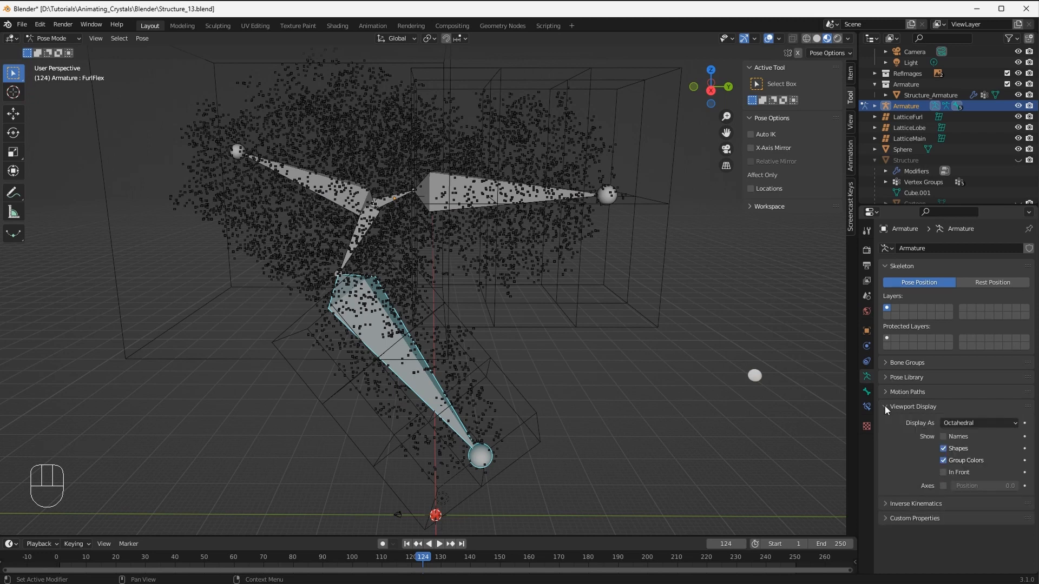
pyautogui.click(1002, 421)
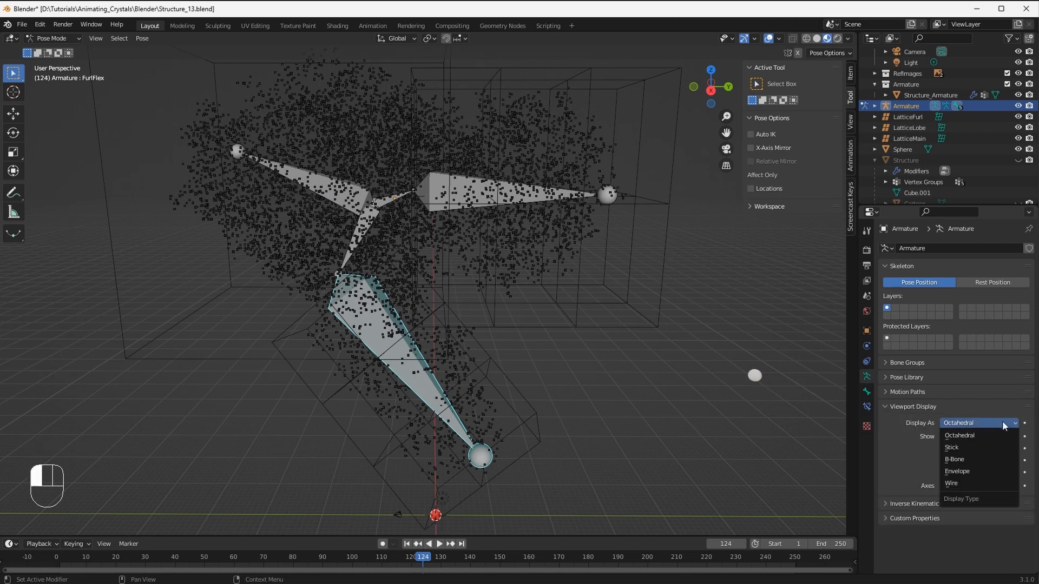
pyautogui.click(971, 457)
pyautogui.moveTo(633, 357); pyautogui.dragTo(548, 287, button='middle')
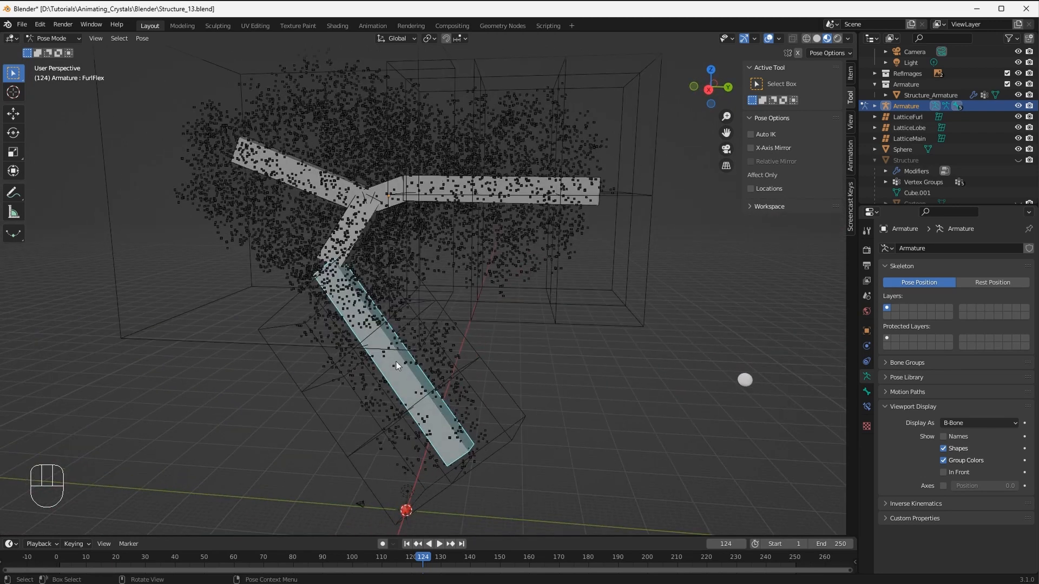
# Set the FurlFlex bone's Bendy Bones segments to 5
pyautogui.click(867, 392)
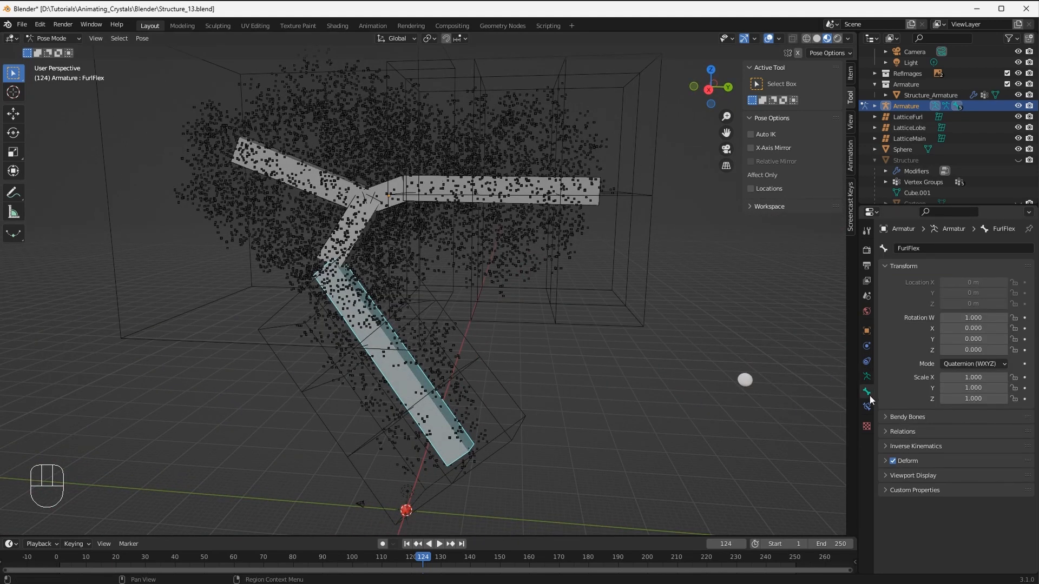
pyautogui.click(894, 418)
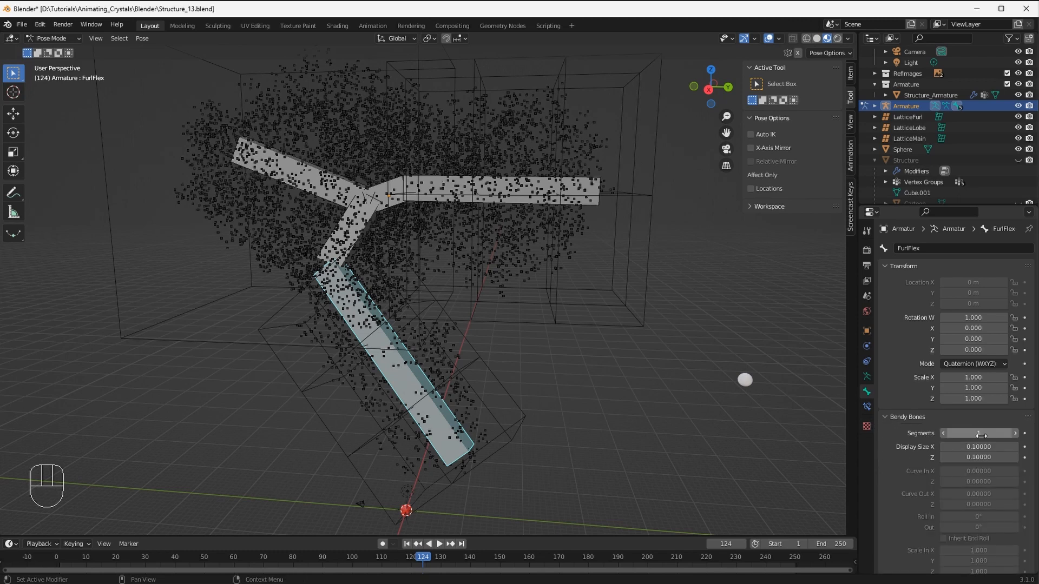
pyautogui.click(1015, 434)
pyautogui.click(1015, 433)
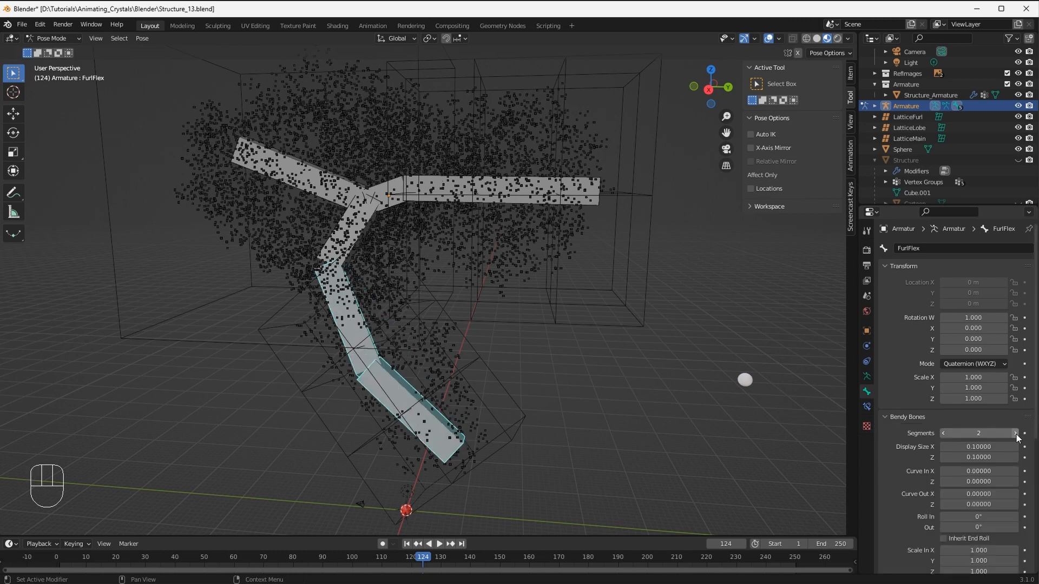
pyautogui.click(1015, 433)
pyautogui.click(1015, 433)
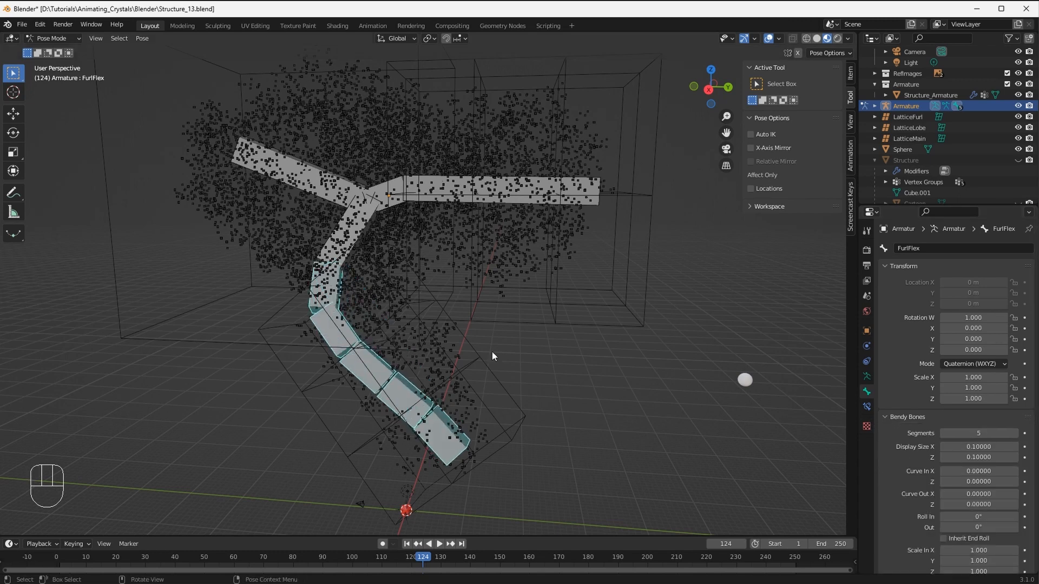
# Give the LobeFlex bone 5 bendy bone segments
pyautogui.moveTo(491, 352); pyautogui.dragTo(514, 284, button='middle')
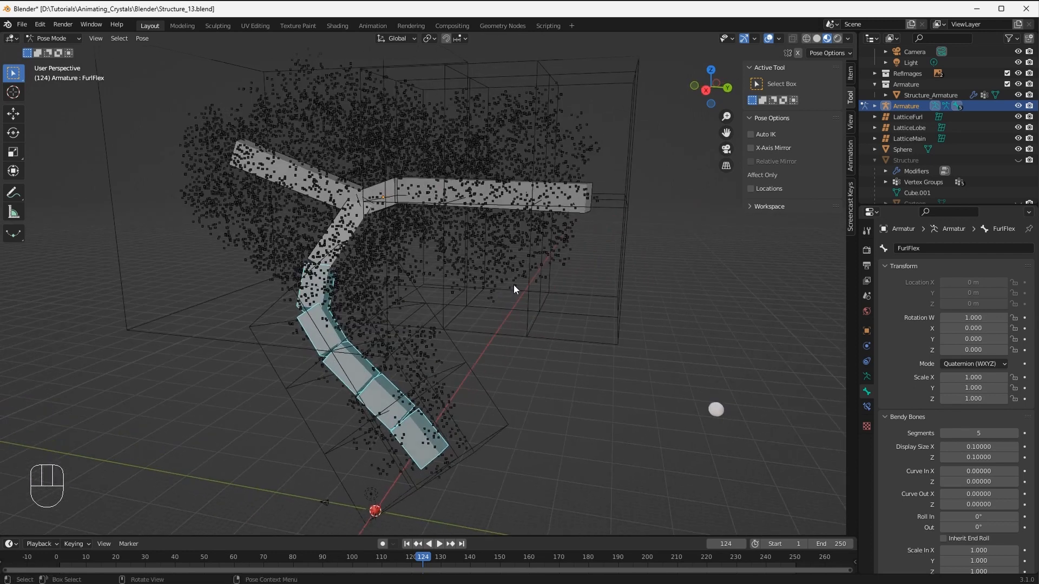
pyautogui.click(535, 205)
pyautogui.click(1015, 433)
pyautogui.click(1015, 433)
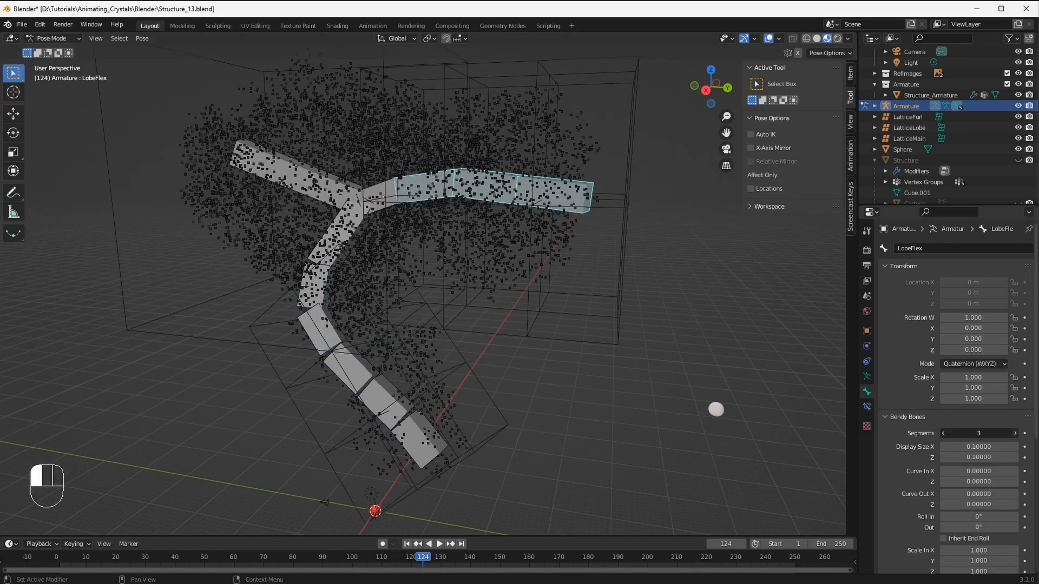
pyautogui.click(1014, 433)
pyautogui.click(1015, 433)
# In Edit Mode, extrude a short bone outward from the tip of LobeFlex, with its tail at about Y 2.09 m
pyautogui.moveTo(595, 211); pyautogui.dragTo(579, 181, button='middle')
pyautogui.keyDown('shift'); pyautogui.moveTo(532, 271); pyautogui.dragTo(474, 246, button='middle'); pyautogui.keyUp('shift')
pyautogui.click(569, 205)
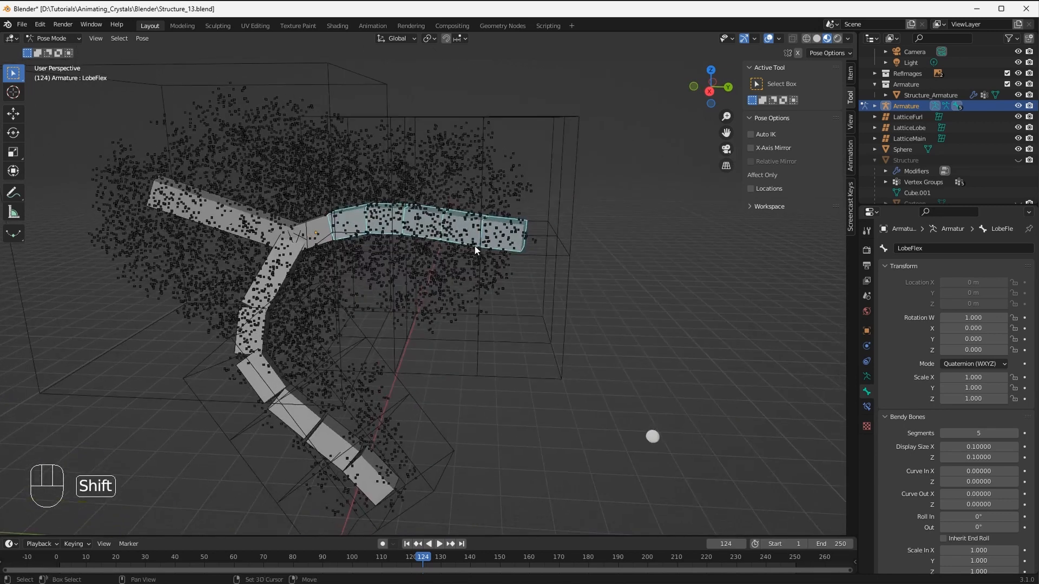
pyautogui.scroll(3, 569, 253)
pyautogui.keyDown('shift'); pyautogui.moveTo(569, 252); pyautogui.dragTo(506, 274, button='middle'); pyautogui.keyUp('shift')
pyautogui.press('Tab')
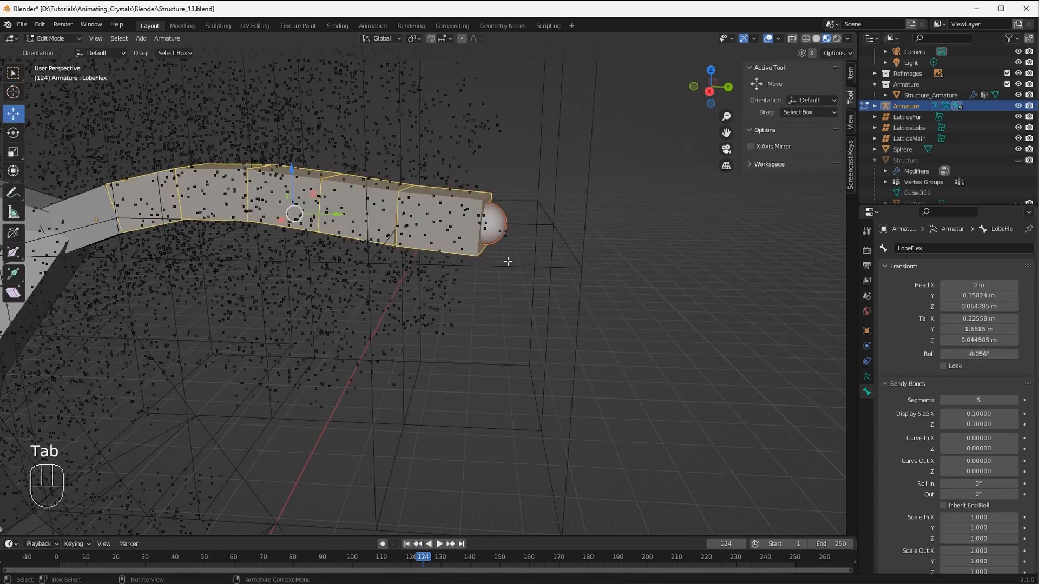
pyautogui.click(498, 221)
pyautogui.press('e')
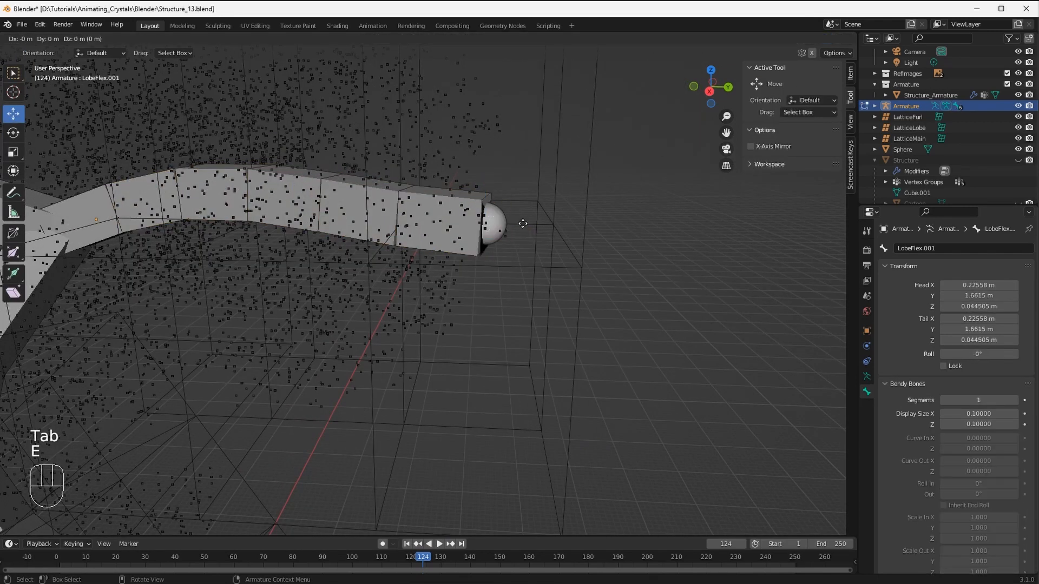
pyautogui.click(639, 226)
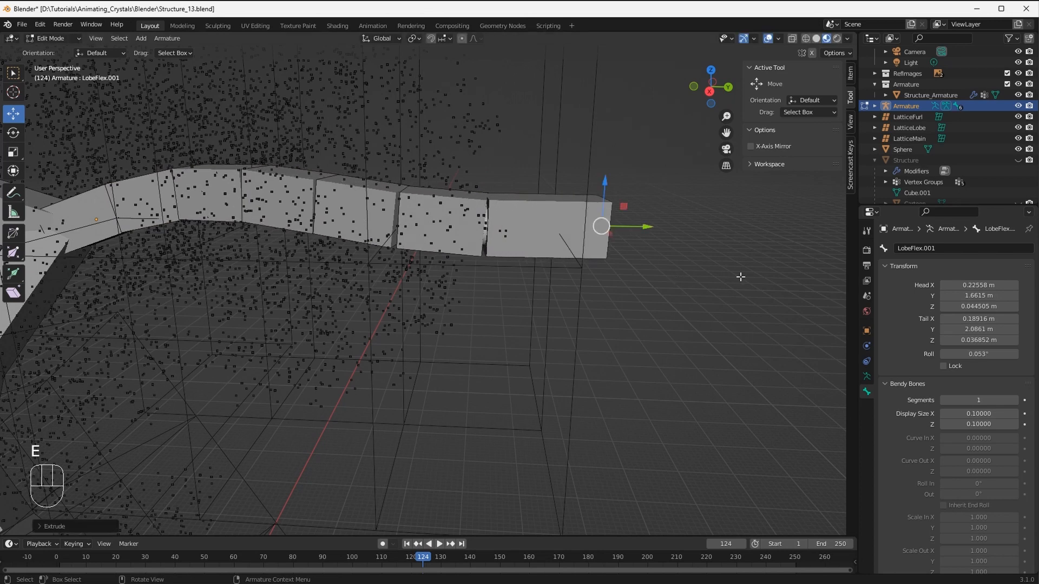
# Align the newly extruded end bone to LobeFlex, keeping LobeFlex as the active bone
pyautogui.click(558, 211)
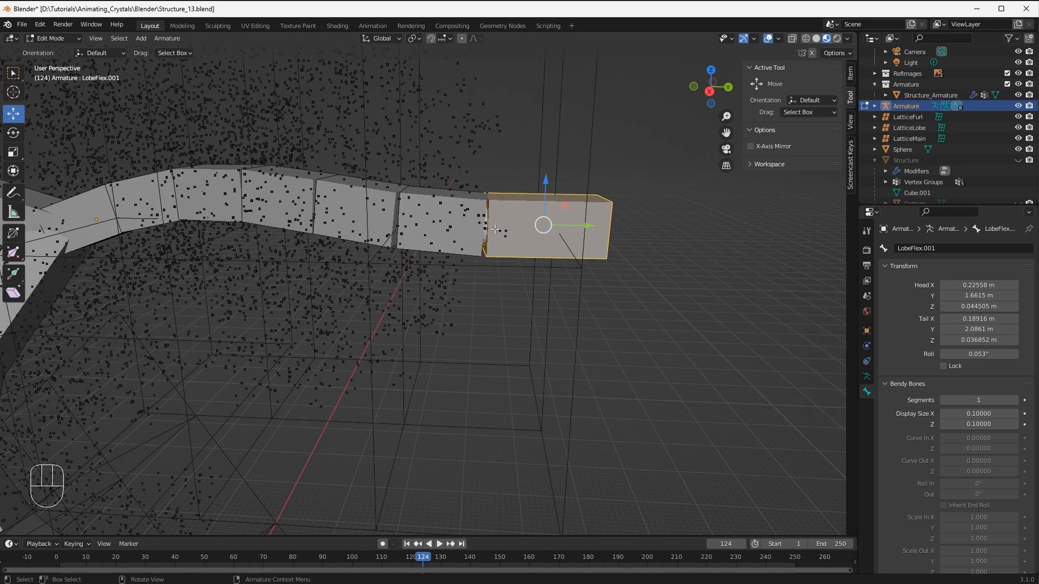
pyautogui.keyDown('shift'); pyautogui.click(461, 225); pyautogui.keyUp('shift')
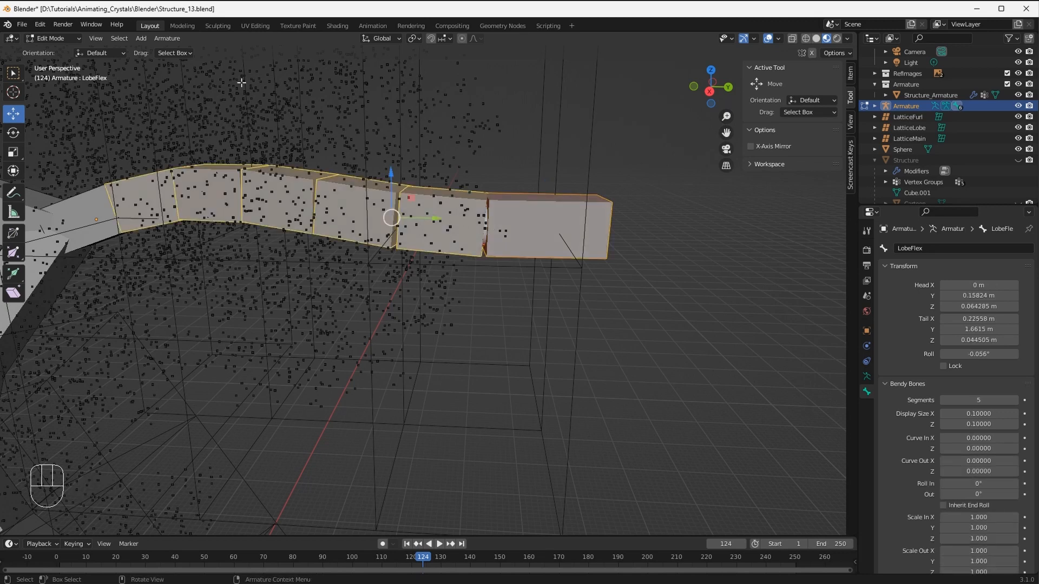
pyautogui.click(161, 39)
pyautogui.moveTo(175, 55)
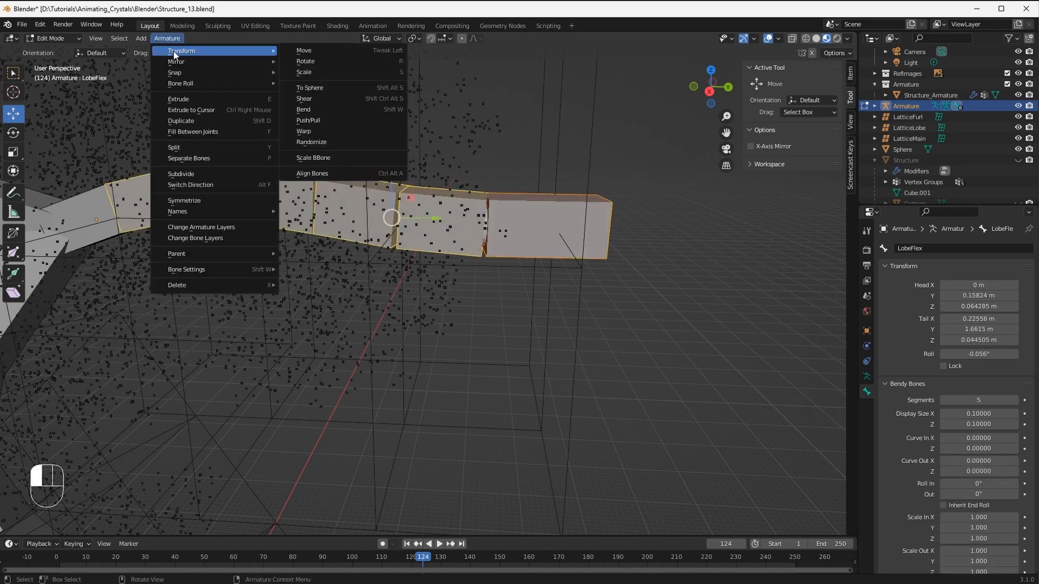
pyautogui.click(356, 174)
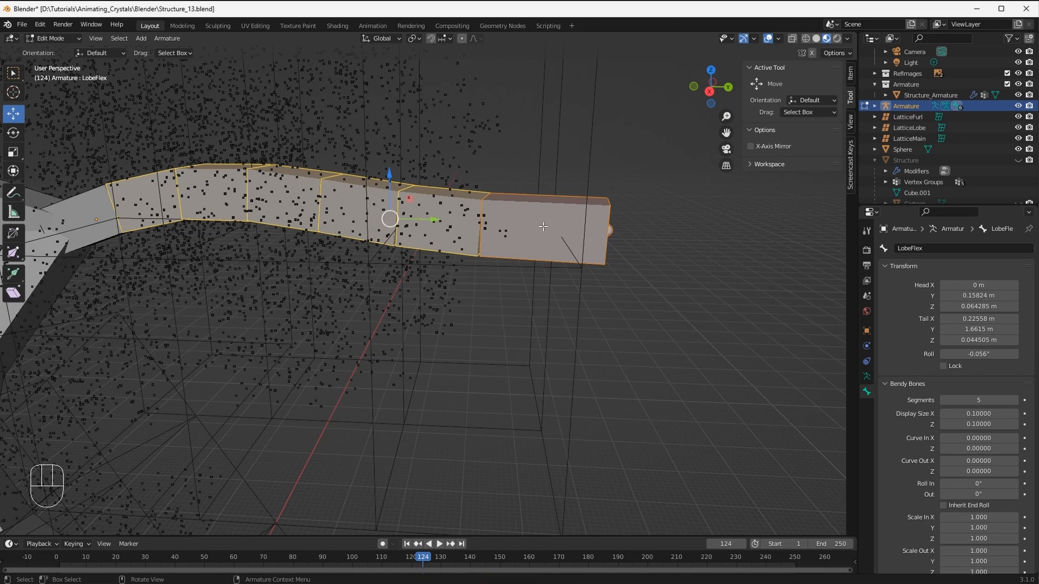
pyautogui.press('Tab')
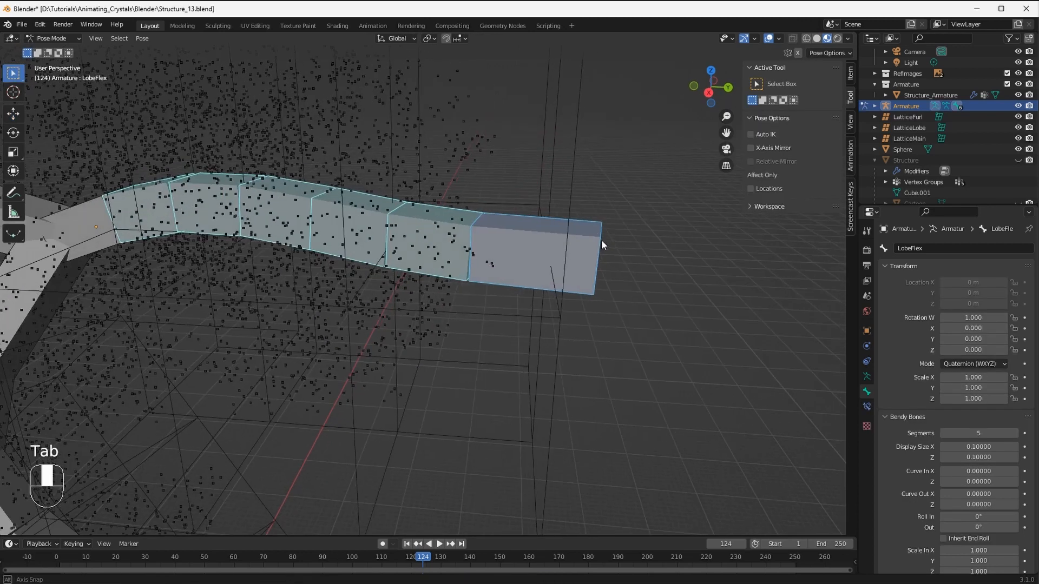
pyautogui.press('Tab')
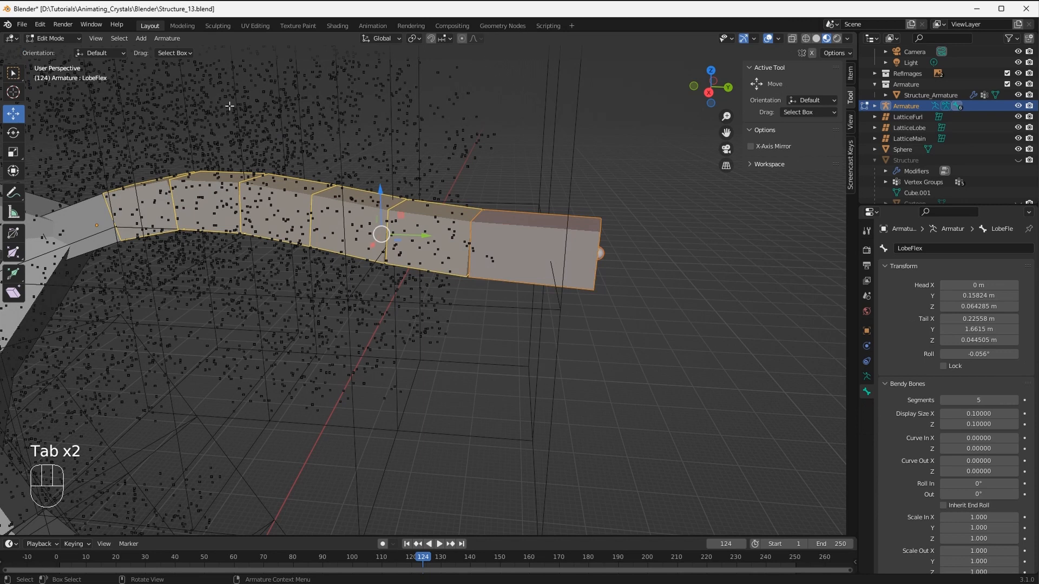
pyautogui.click(167, 38)
pyautogui.moveTo(197, 50)
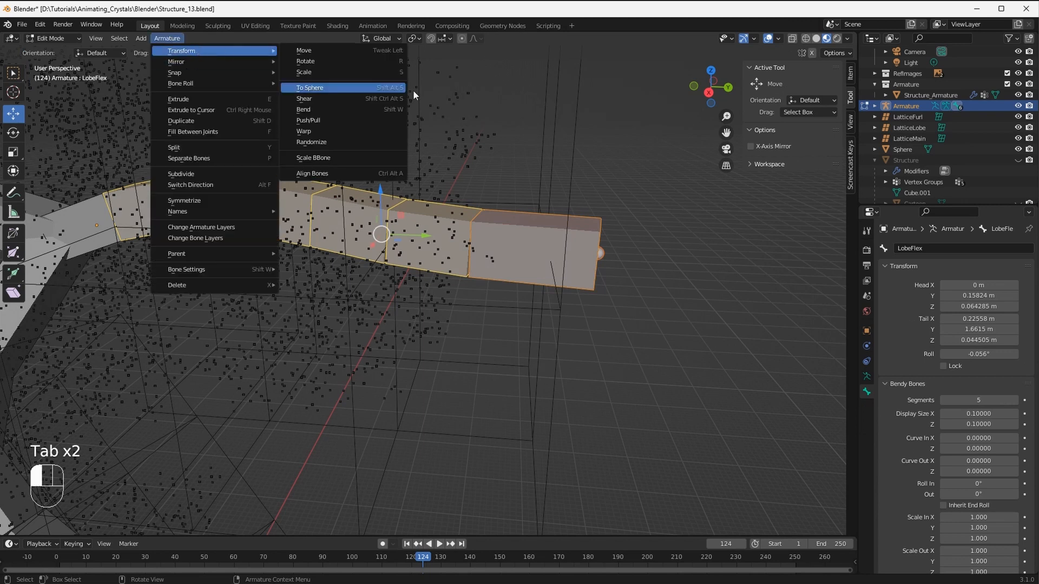
pyautogui.click(609, 237)
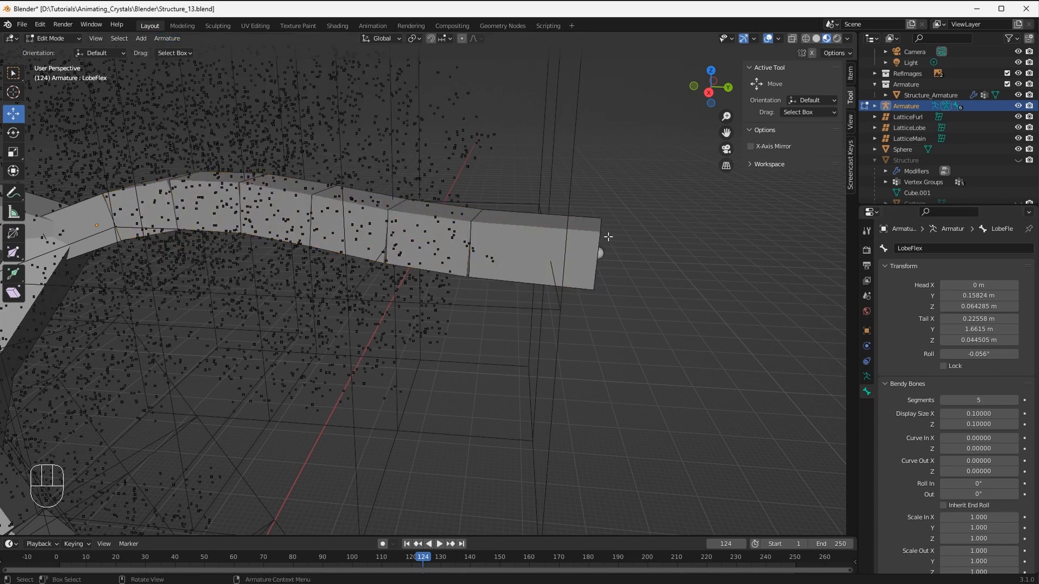
# Rename the extruded bone at the lobe's end as LobePOINT
pyautogui.click(584, 225)
pyautogui.click(953, 249)
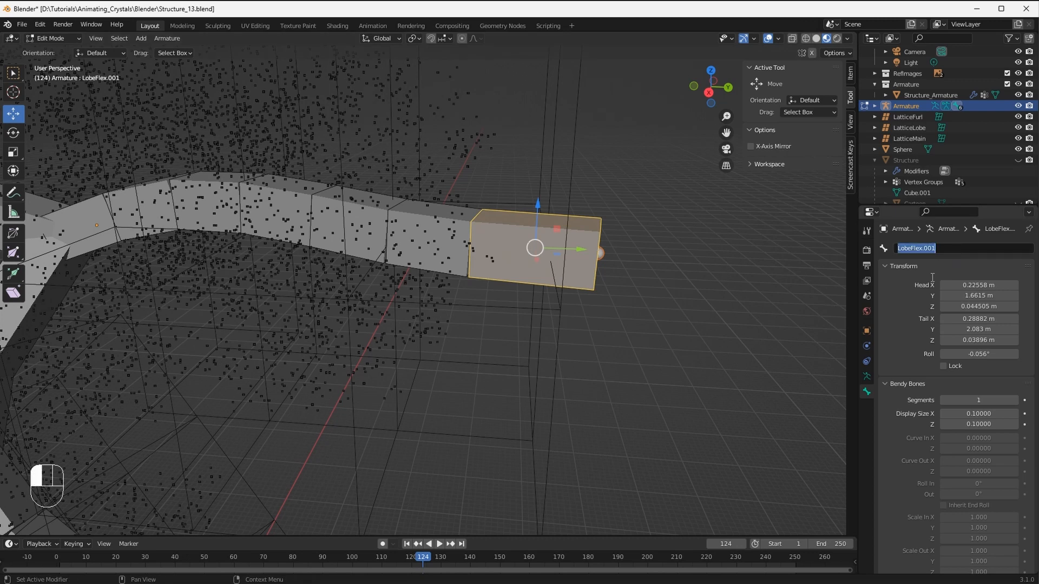
pyautogui.write('LobePOINT')
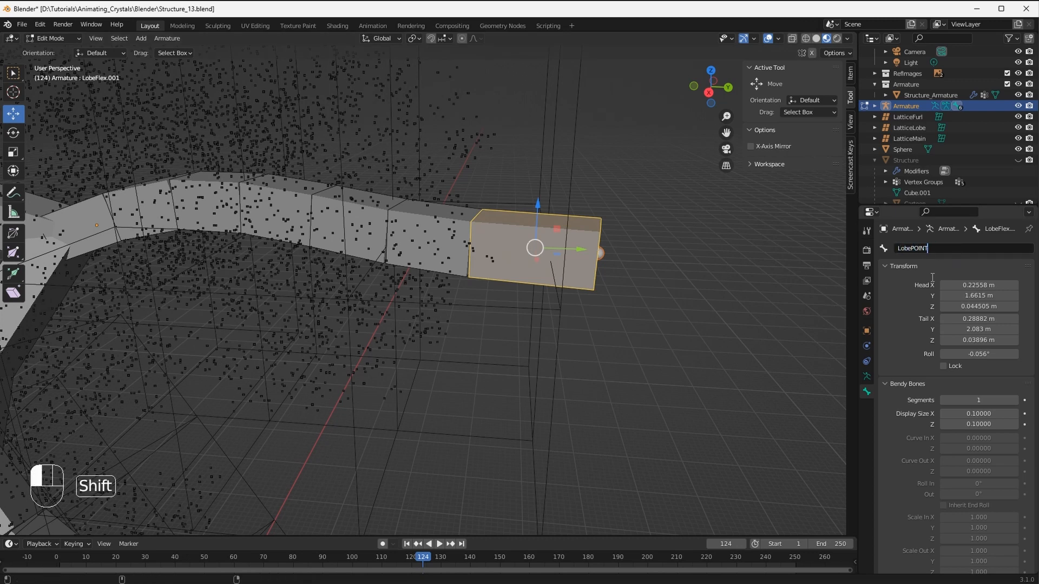
pyautogui.press('Return')
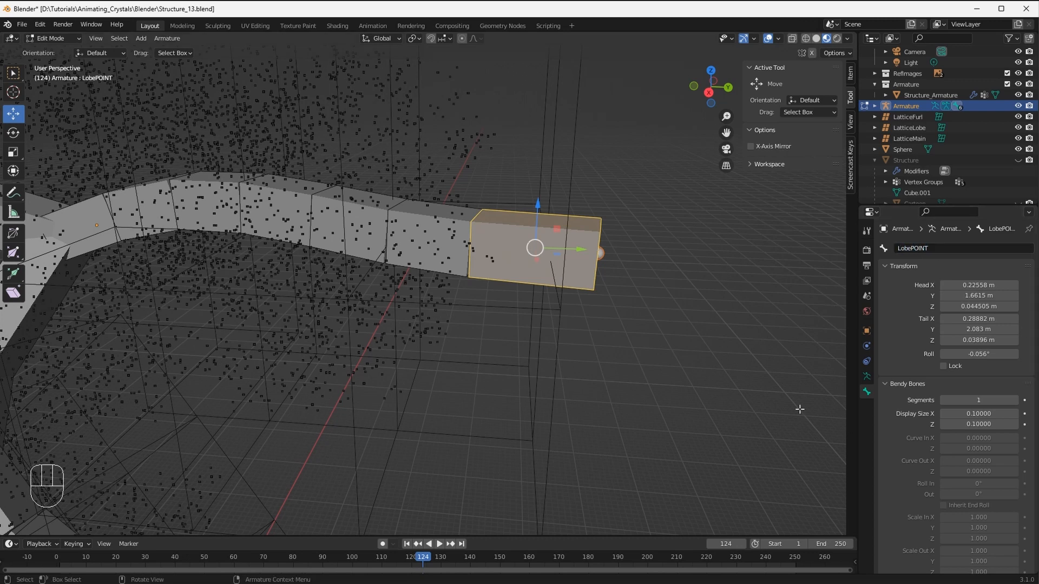
# Try rotating the LobePOINT bone in Pose Mode and undo the rotation
pyautogui.moveTo(595, 285)
pyautogui.mouseDown(button='middle')
pyautogui.moveTo(603, 283)
pyautogui.moveTo(590, 268)
pyautogui.mouseUp(button='middle')
pyautogui.press('Tab')
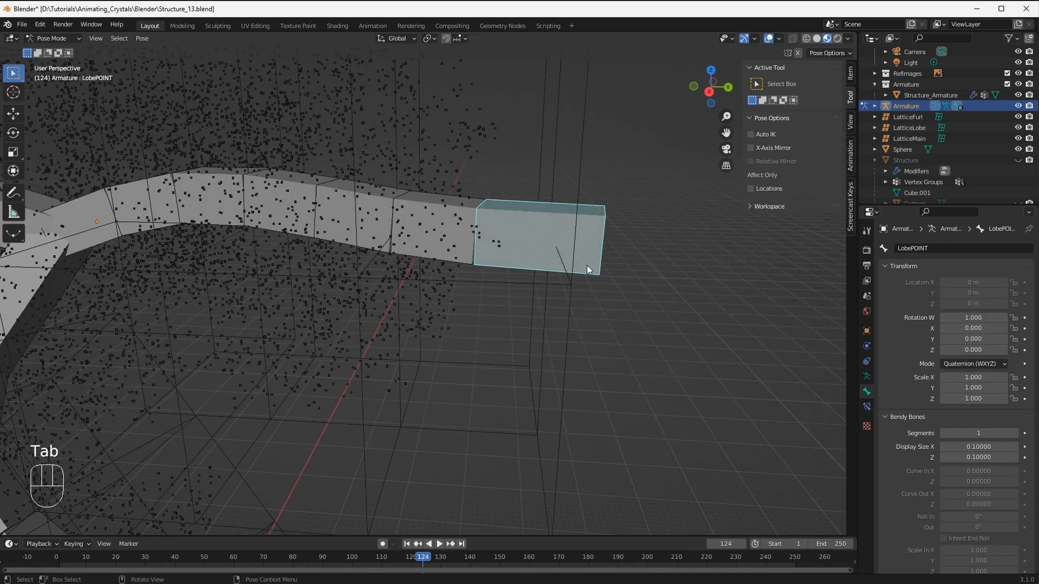
pyautogui.click(547, 235)
pyautogui.hotkey('shift', 'space')
pyautogui.press('r')
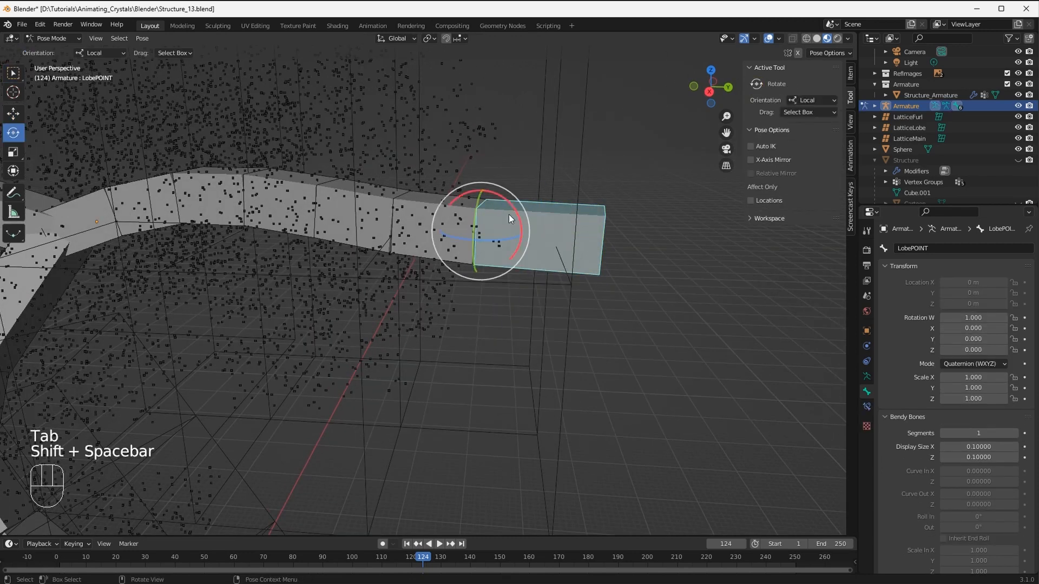
pyautogui.moveTo(505, 200); pyautogui.dragTo(532, 182)
pyautogui.hotkey('ctrl', 'z')
# Duplicate the LobePOINT bone in Edit Mode, leaving the copy in its original place
pyautogui.moveTo(584, 237)
pyautogui.mouseDown(button='middle')
pyautogui.moveTo(571, 232)
pyautogui.moveTo(590, 236)
pyautogui.moveTo(582, 244)
pyautogui.mouseUp(button='middle')
pyautogui.keyDown('shift'); pyautogui.moveTo(582, 243); pyautogui.dragTo(527, 264, button='middle'); pyautogui.keyUp('shift')
pyautogui.press('Tab')
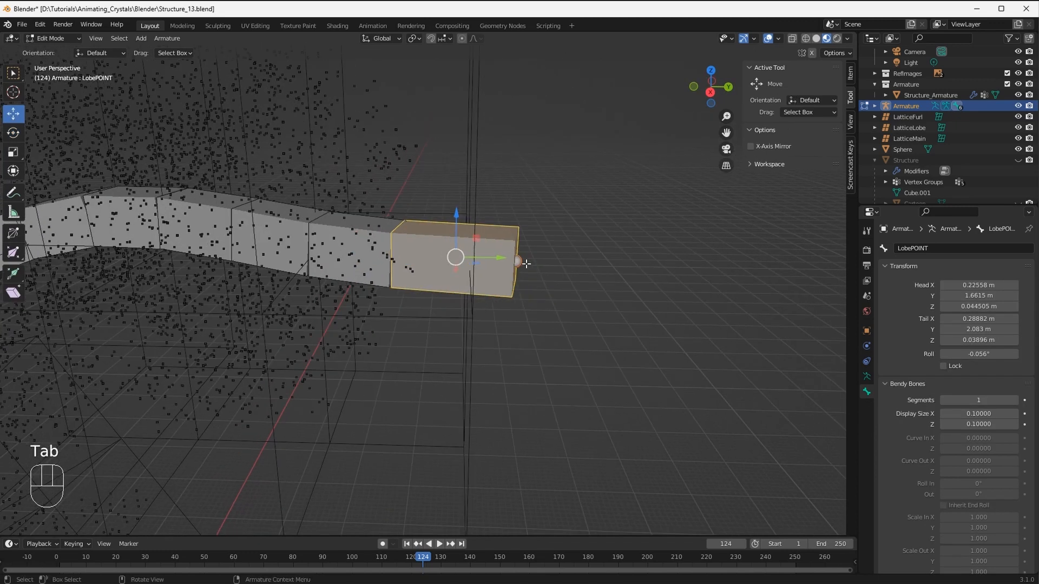
pyautogui.hotkey('shift', 'd')
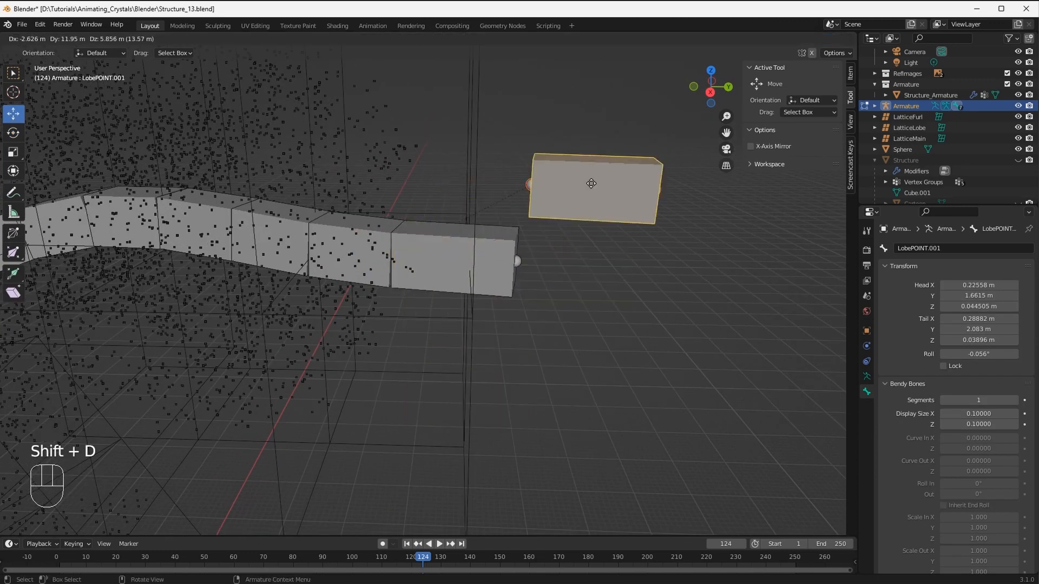
pyautogui.press('Escape')
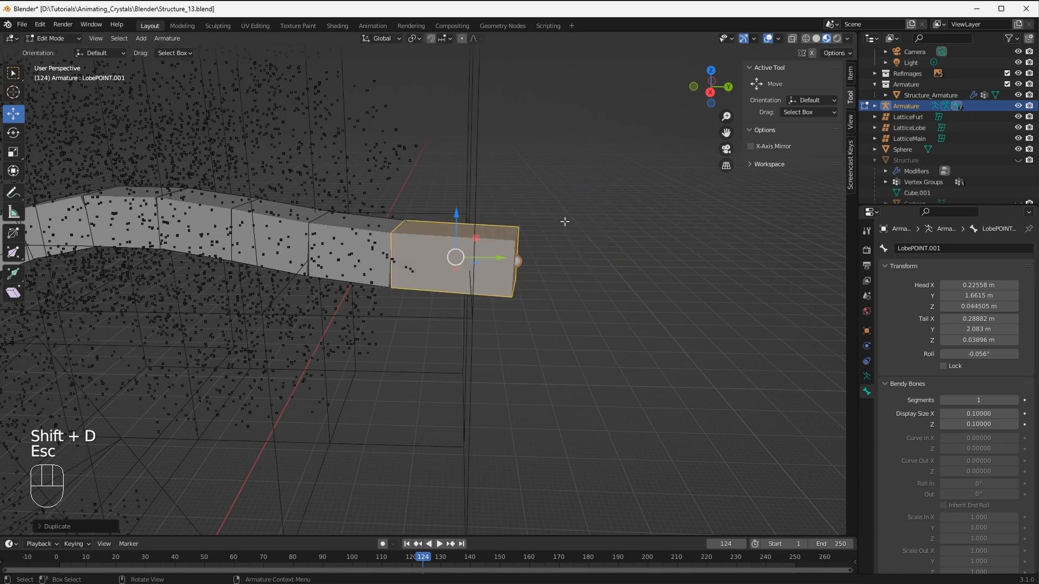
# Set the transform orientation to Normal and the pivot point to Individual Origins
pyautogui.click(389, 33)
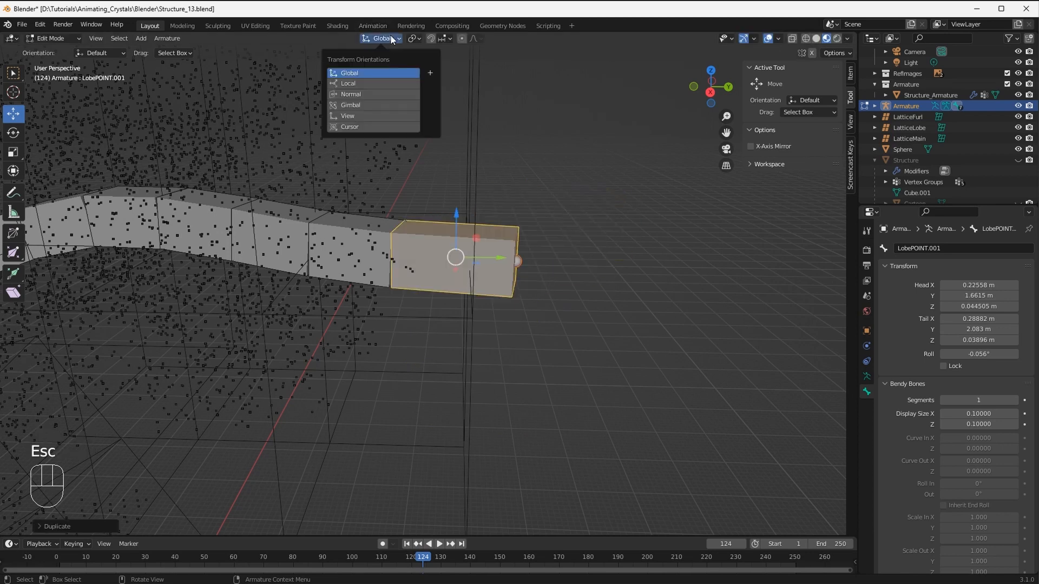
pyautogui.click(359, 92)
pyautogui.click(408, 38)
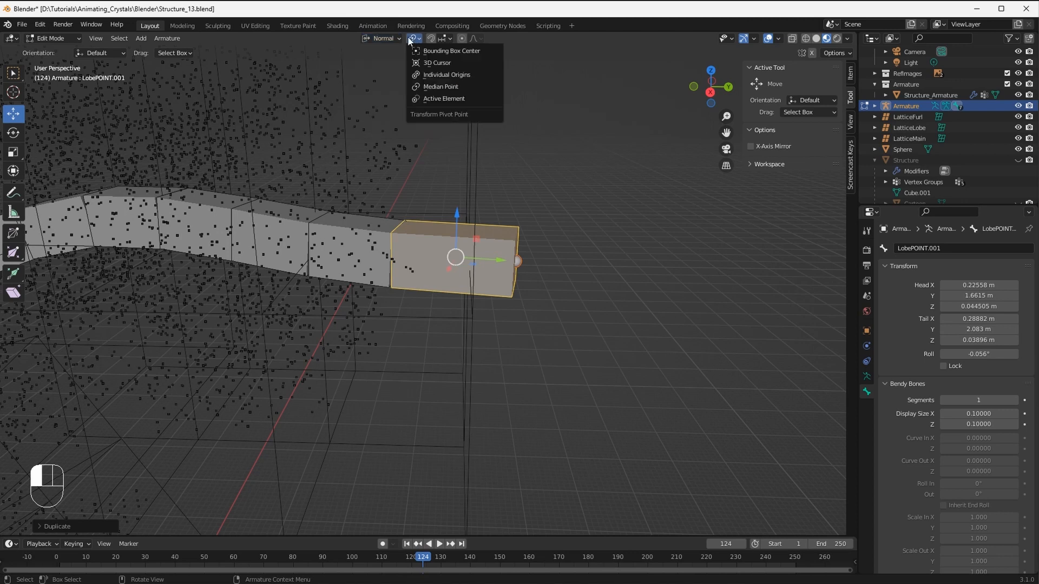
pyautogui.click(427, 74)
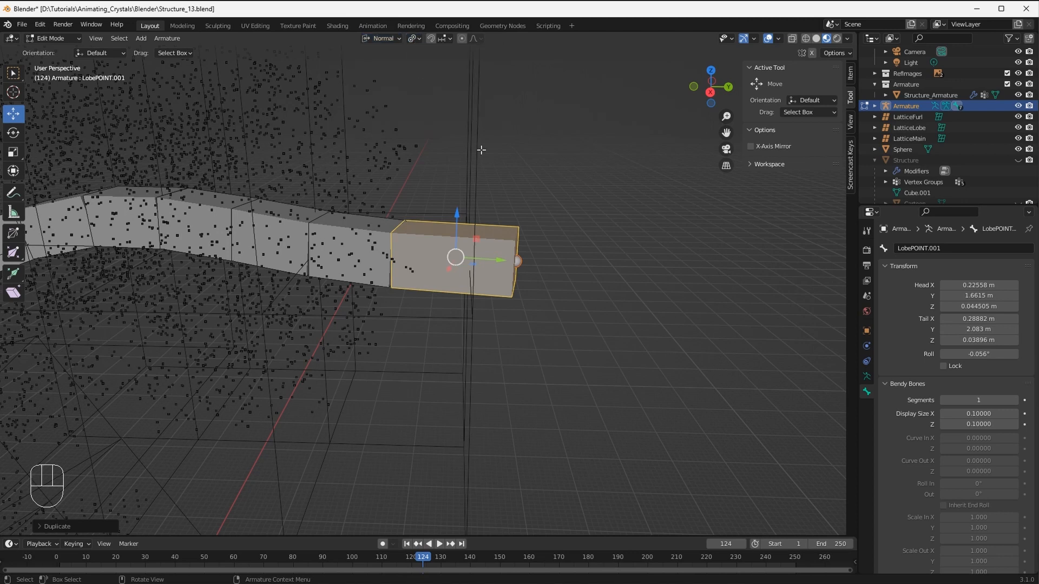
# Scale the duplicated LobePOINT bone to about twice its length so it extends past the original
pyautogui.hotkey('shift', 'space')
pyautogui.click(517, 203)
pyautogui.press('s')
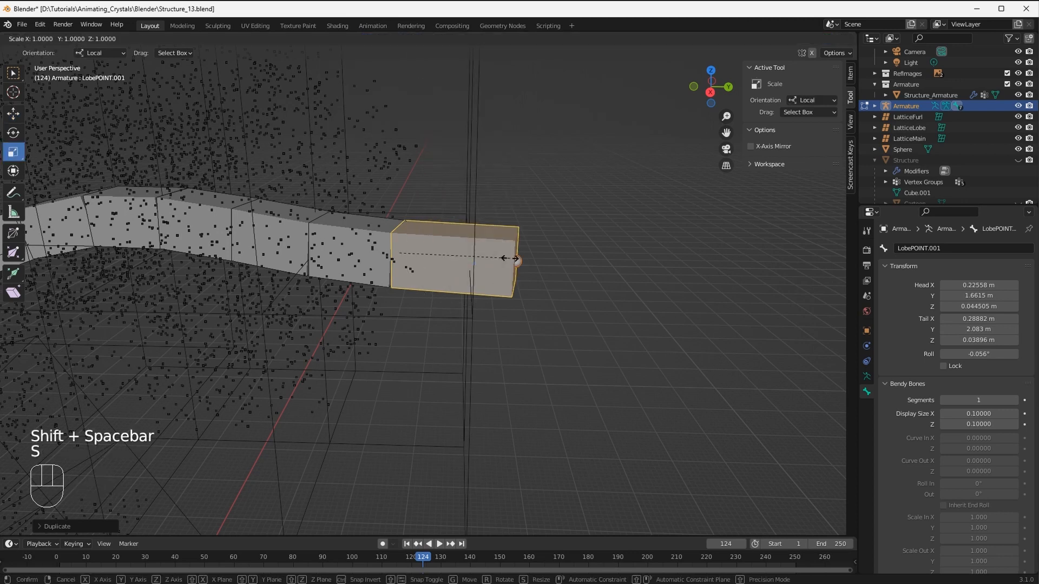
pyautogui.click(613, 271)
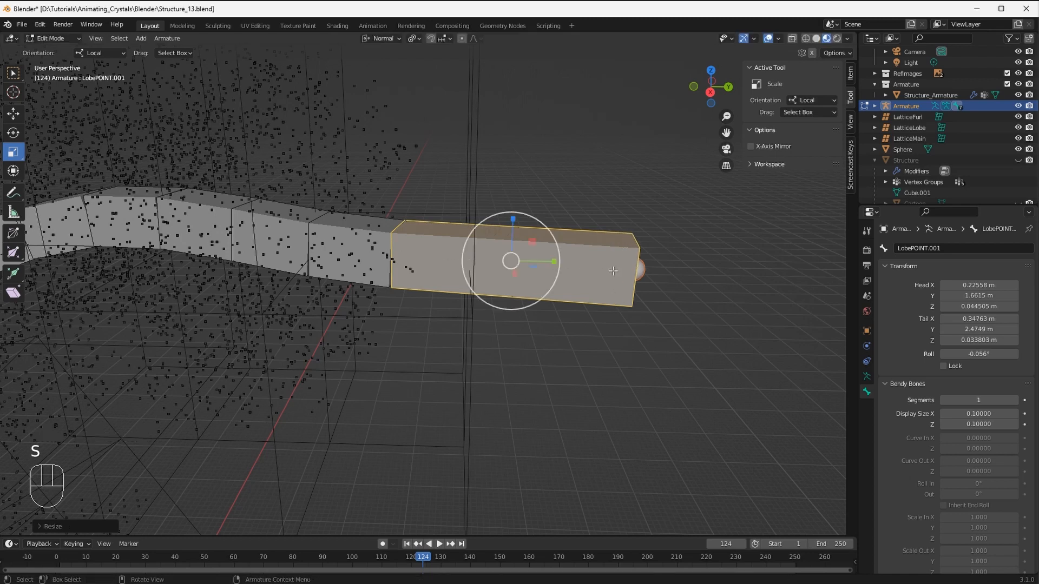
# Scale the duplicated bone's B-Bone display size down to about 0.058 and return to Pose Mode
pyautogui.hotkey('ctrl', 'alt', 's')
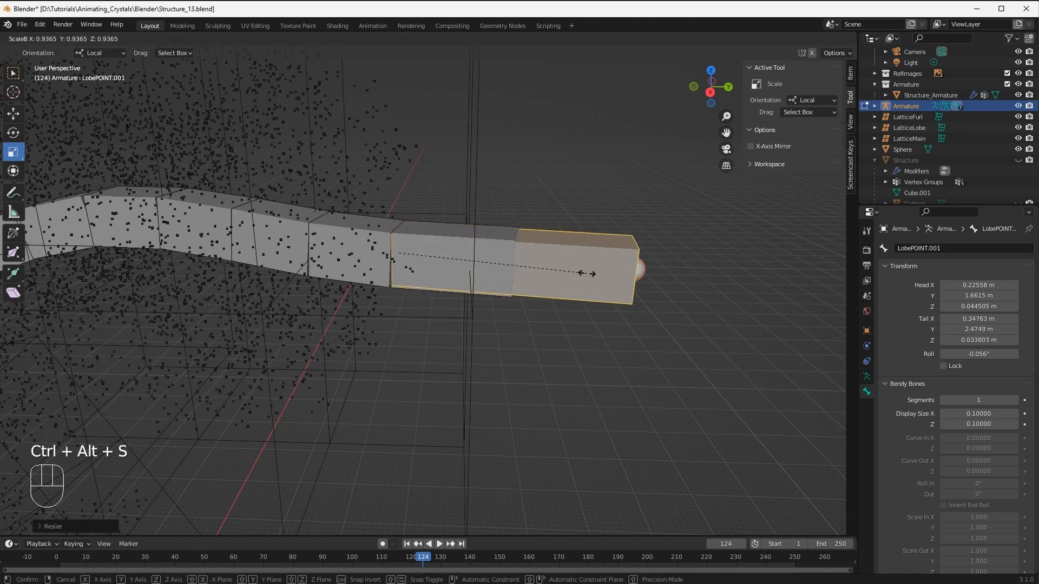
pyautogui.click(524, 272)
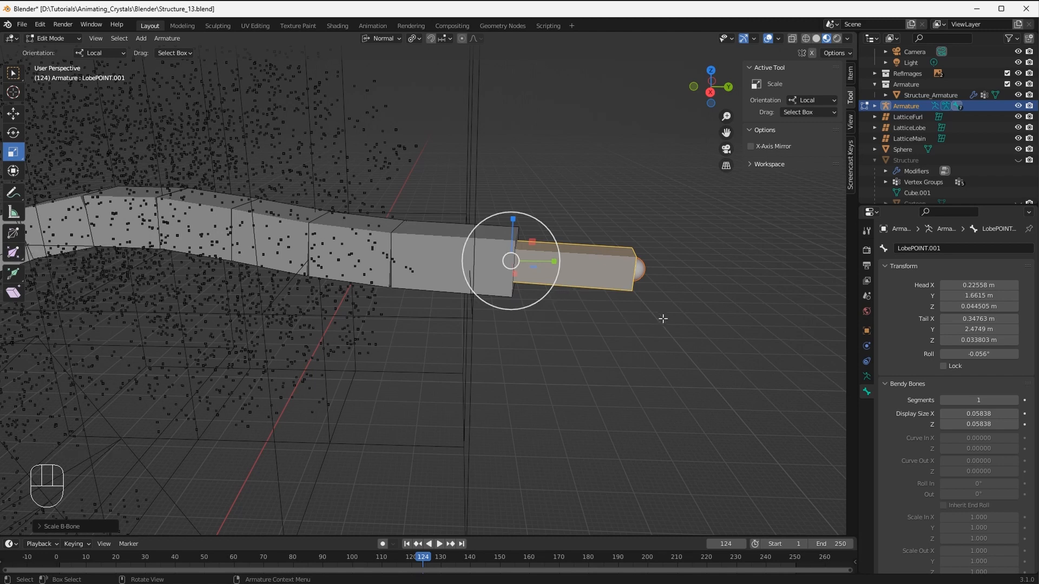
pyautogui.moveTo(660, 318)
pyautogui.mouseDown(button='middle')
pyautogui.moveTo(593, 296)
pyautogui.moveTo(633, 297)
pyautogui.moveTo(649, 312)
pyautogui.mouseUp(button='middle')
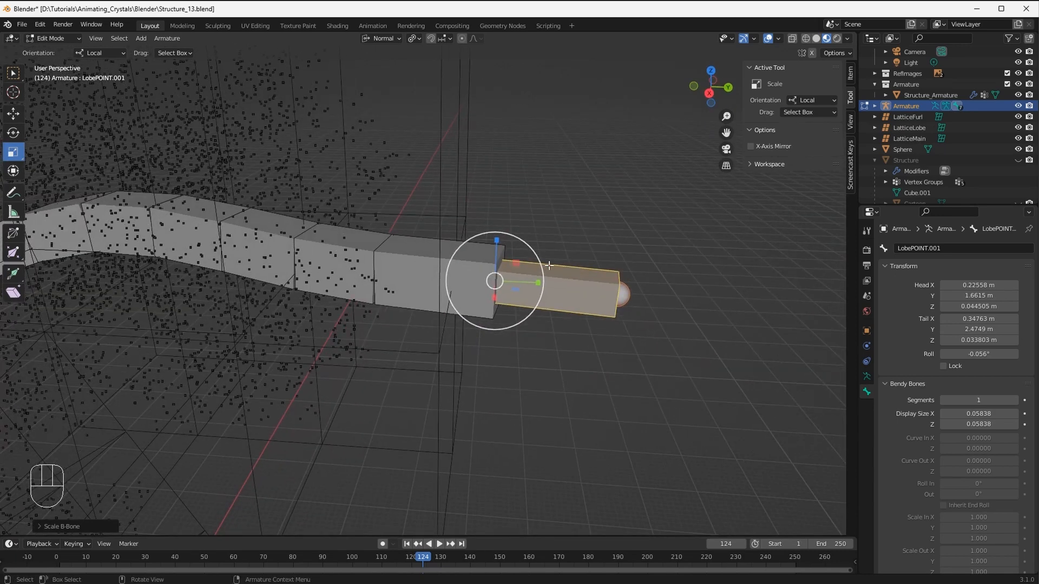
pyautogui.press('Tab')
pyautogui.moveTo(541, 273)
pyautogui.mouseDown(button='middle')
pyautogui.moveTo(563, 271)
pyautogui.moveTo(523, 273)
pyautogui.mouseUp(button='middle')
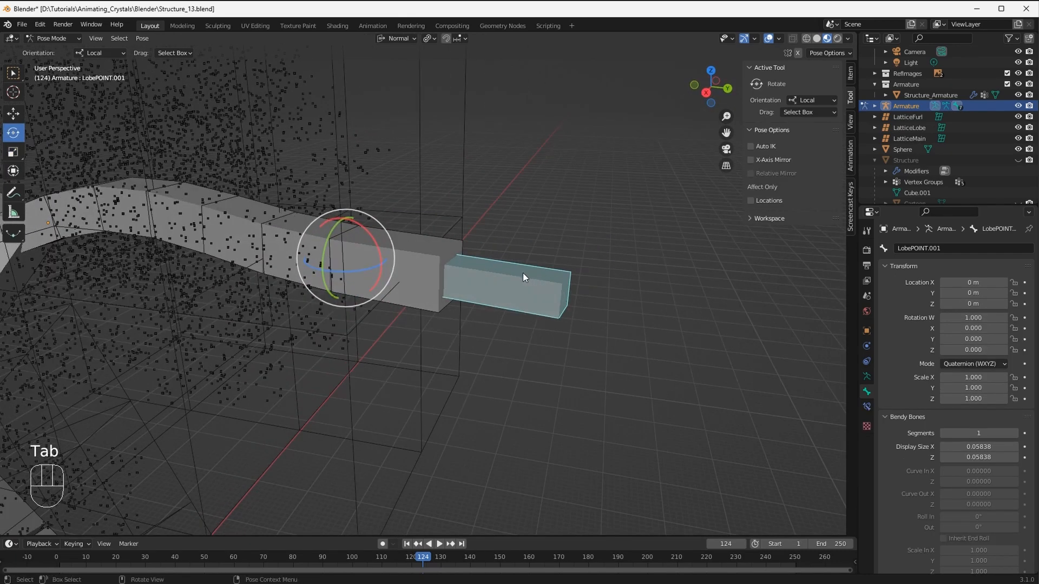
# Rename the duplicated bone beyond the lobe's tip as LobeCTRL
pyautogui.click(959, 248)
pyautogui.click(968, 248)
pyautogui.press('BackSpace')
pyautogui.press('BackSpace')
pyautogui.press('BackSpace')
pyautogui.press('BackSpace')
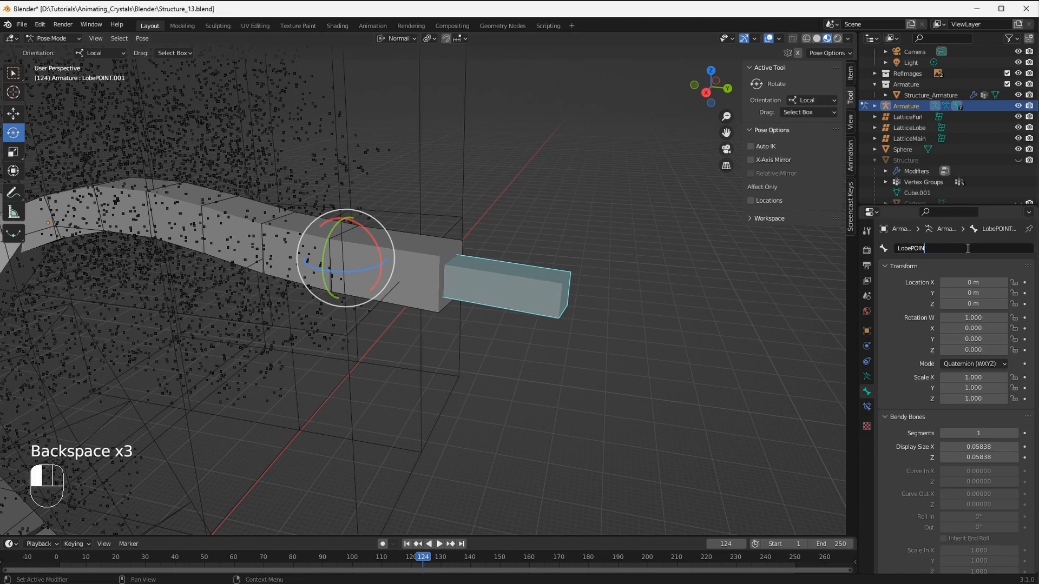
pyautogui.write('CTRL')
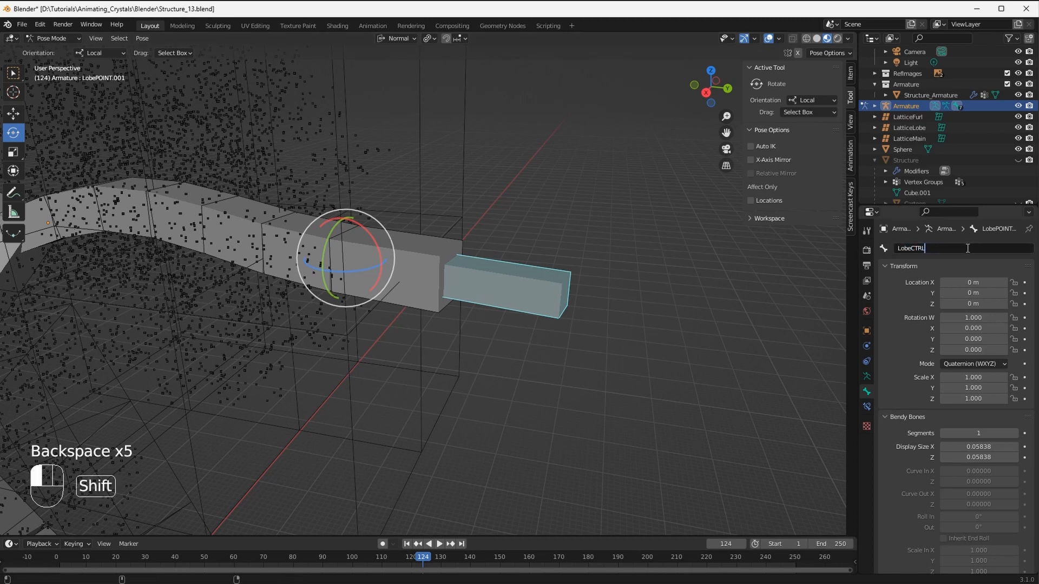
pyautogui.press('Return')
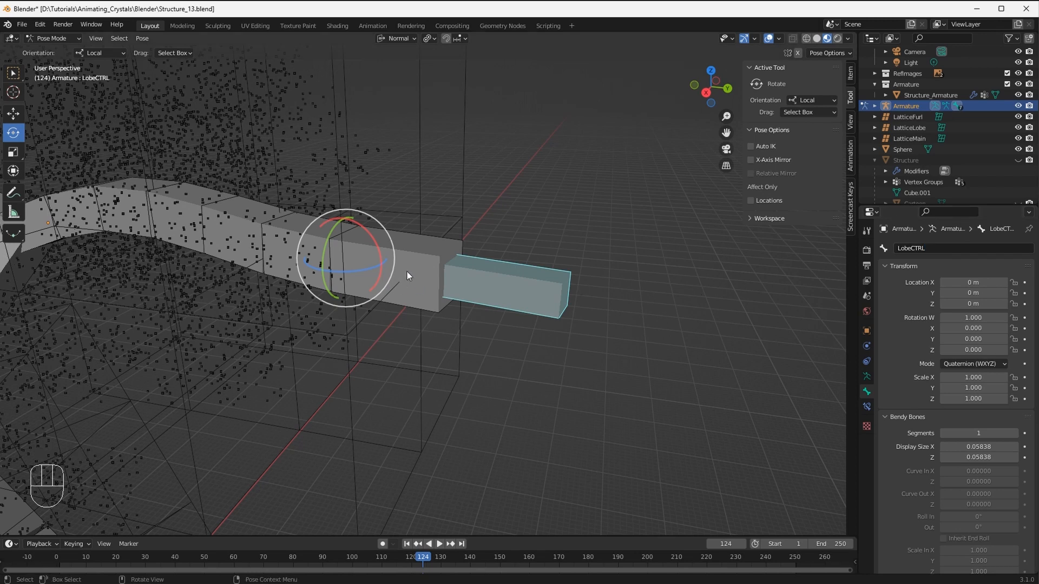
# Add a Copy Transforms constraint to the LobePOINT bone with LobeCTRL as its target
pyautogui.moveTo(407, 272); pyautogui.dragTo(504, 278, button='middle')
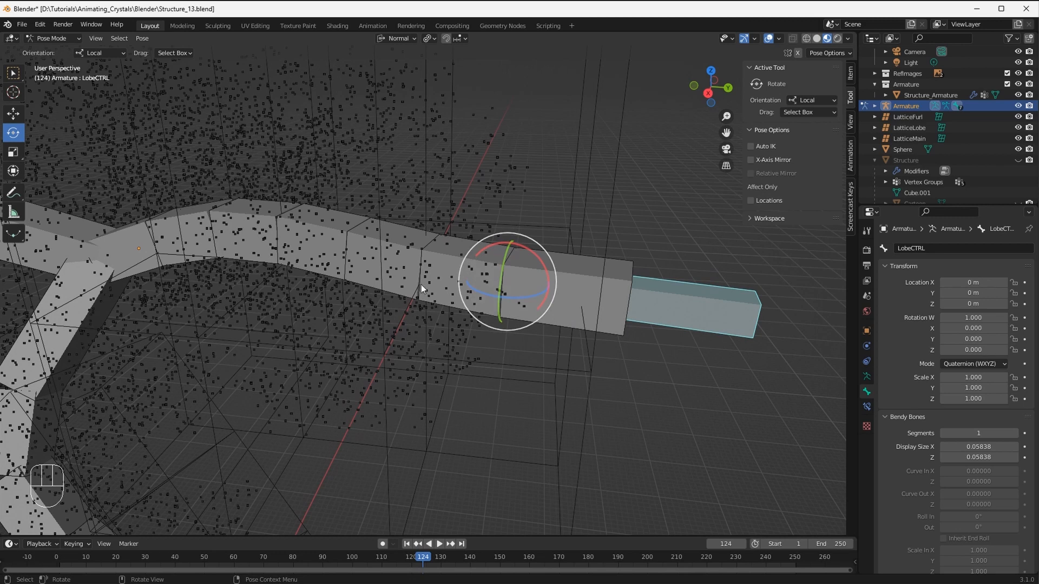
pyautogui.moveTo(664, 266); pyautogui.dragTo(667, 306, button='middle')
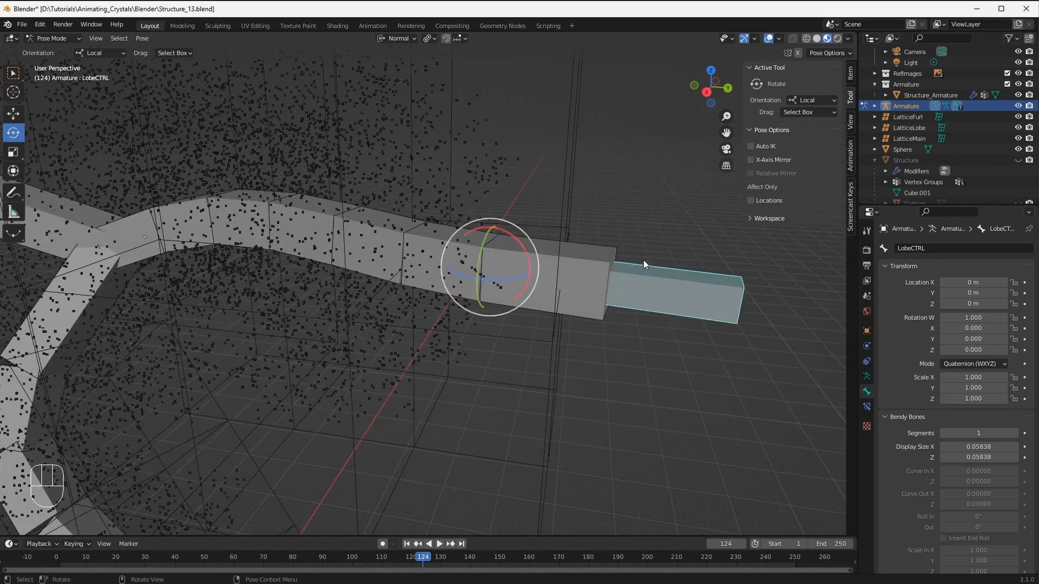
pyautogui.keyDown('shift'); pyautogui.click(574, 281); pyautogui.keyUp('shift')
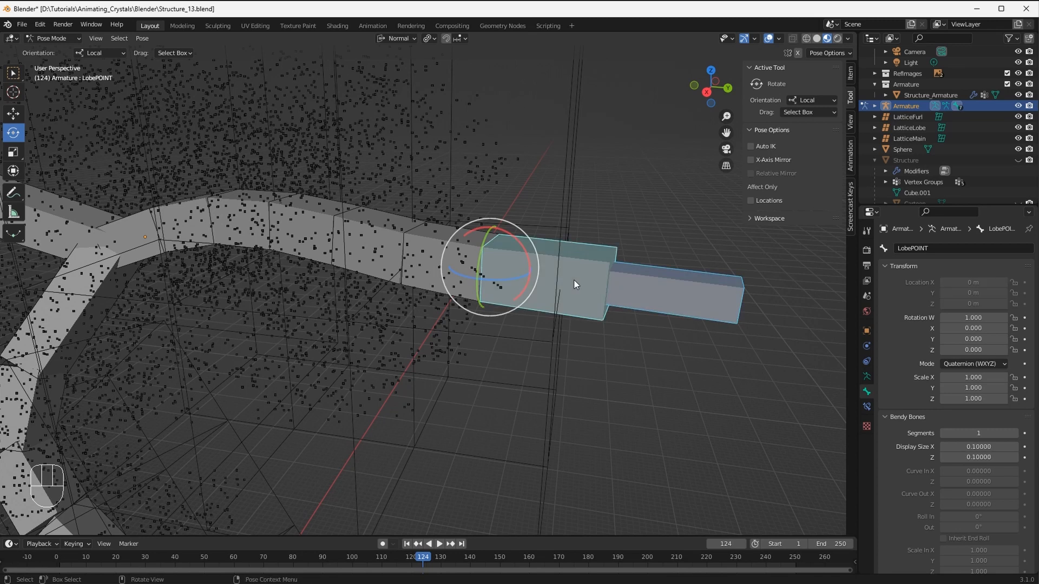
pyautogui.hotkey('shift', 'ctrl', 'c')
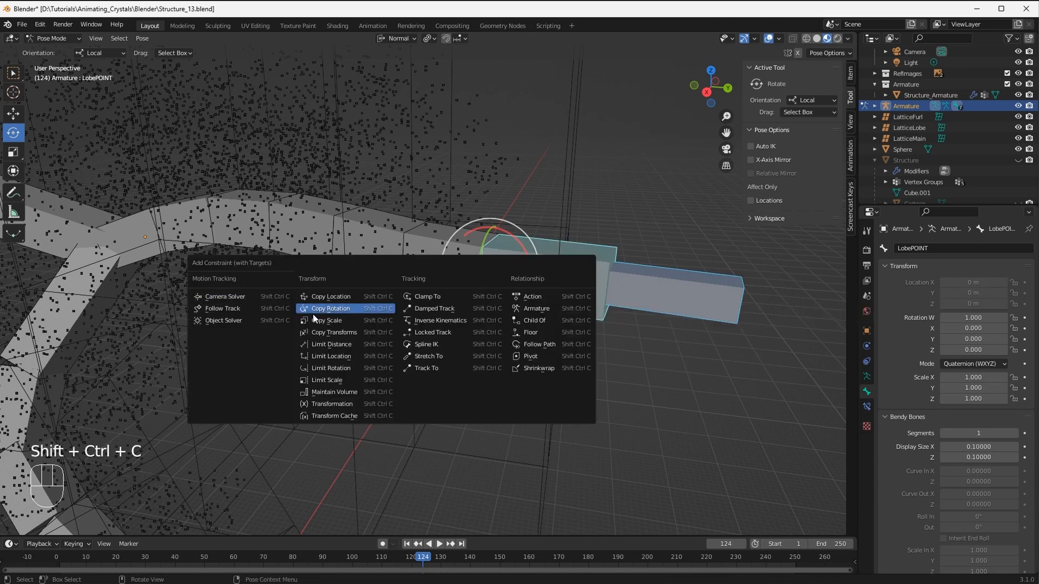
pyautogui.click(326, 332)
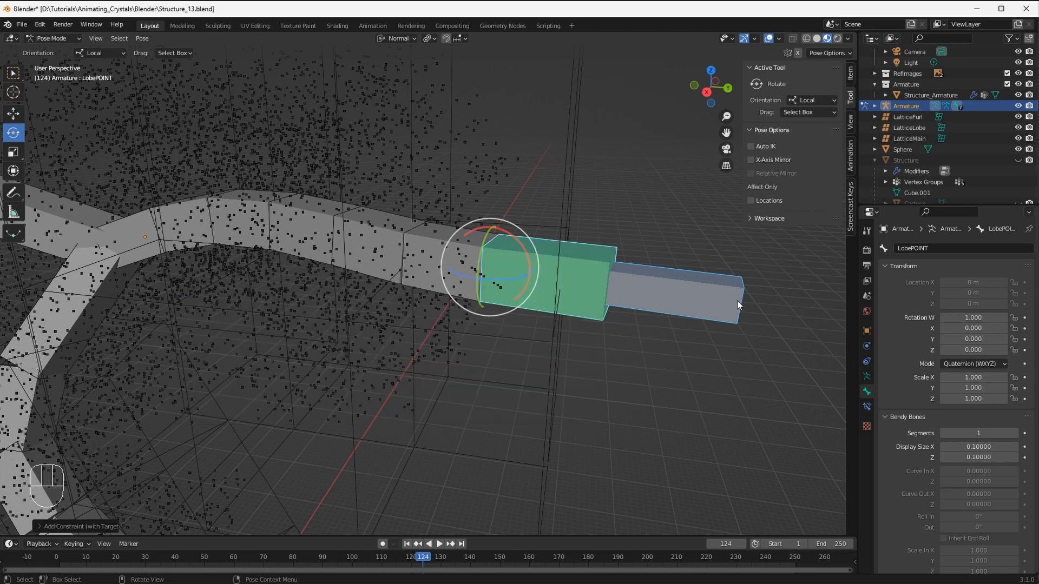
# Add a Stretch To constraint to the LobeFlex bone with LobeCTRL as its target
pyautogui.click(686, 298)
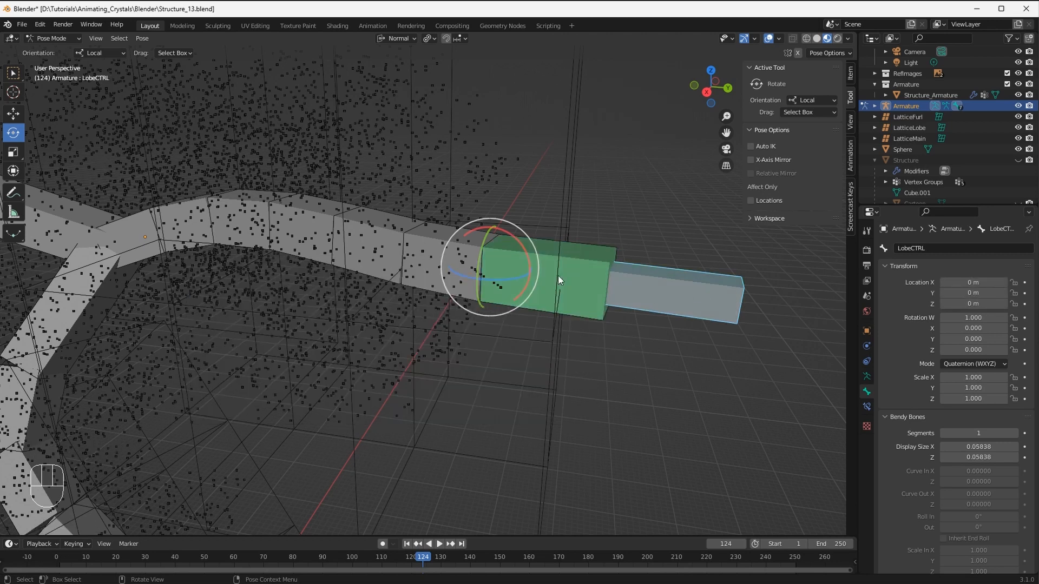
pyautogui.keyDown('shift'); pyautogui.click(354, 244); pyautogui.keyUp('shift')
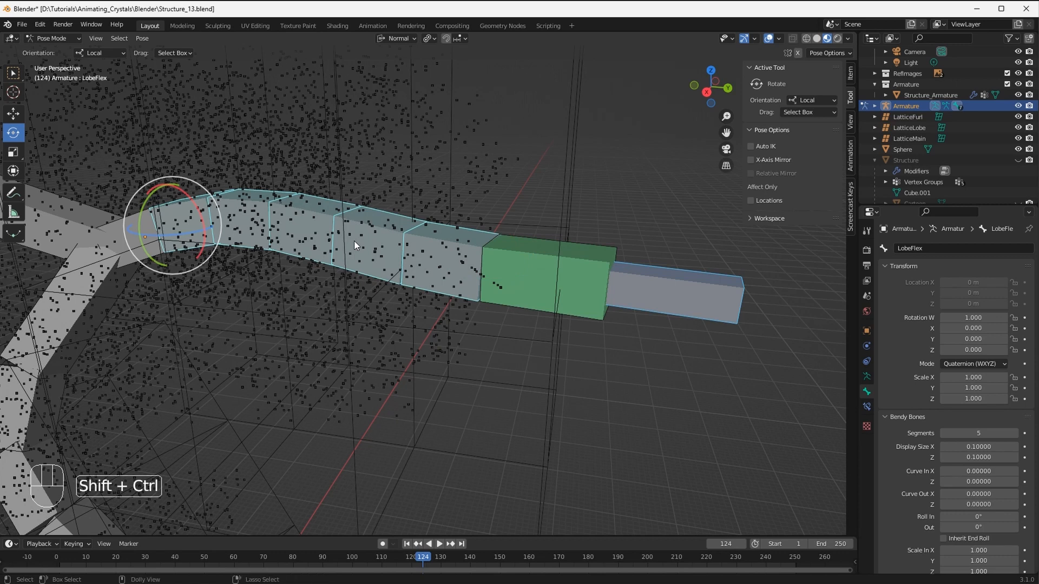
pyautogui.hotkey('shift', 'ctrl', 'c')
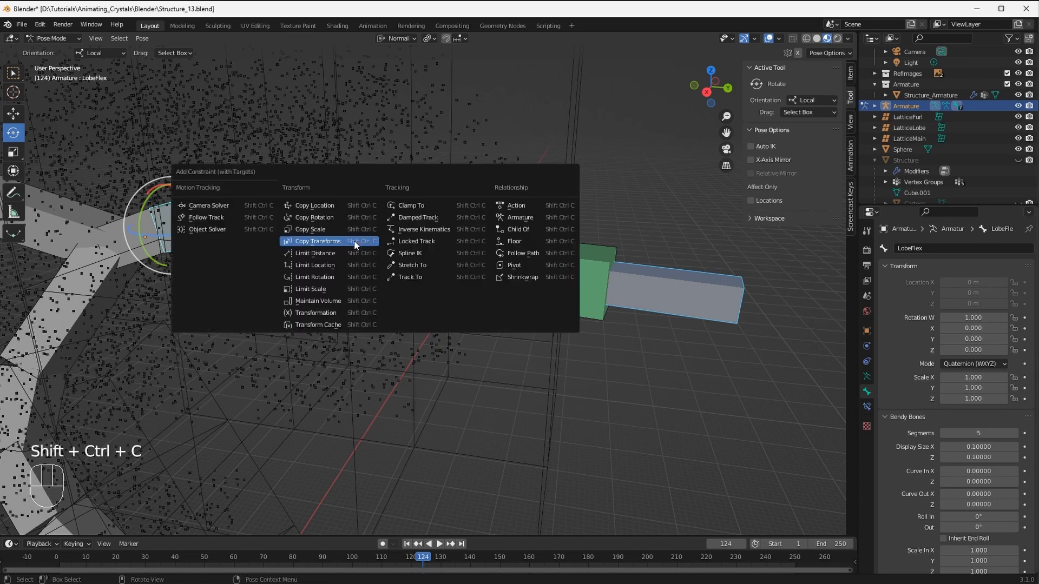
pyautogui.click(410, 265)
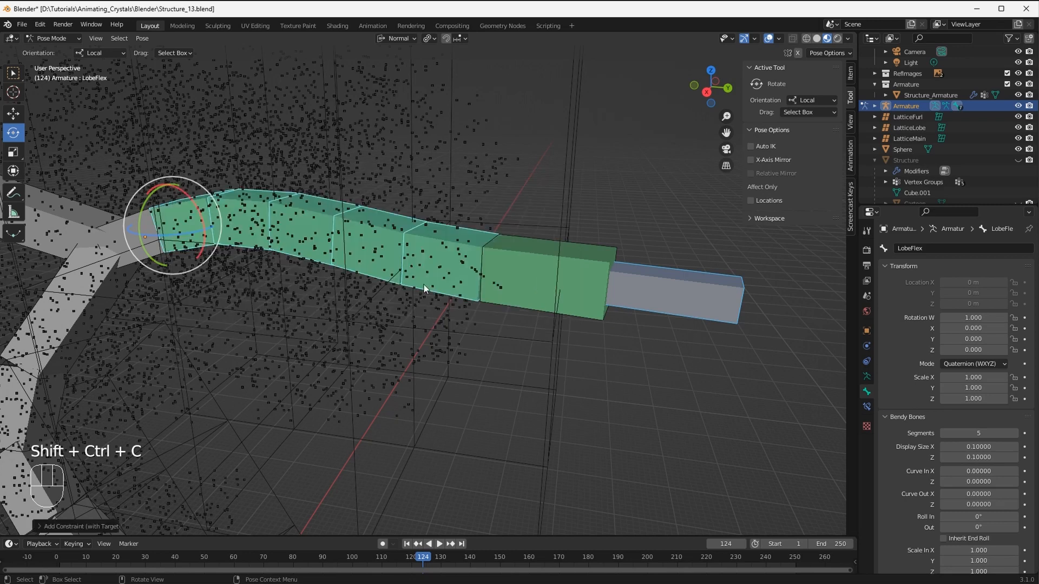
pyautogui.moveTo(424, 285); pyautogui.dragTo(438, 253, button='middle')
pyautogui.moveTo(573, 282); pyautogui.dragTo(499, 267, button='middle')
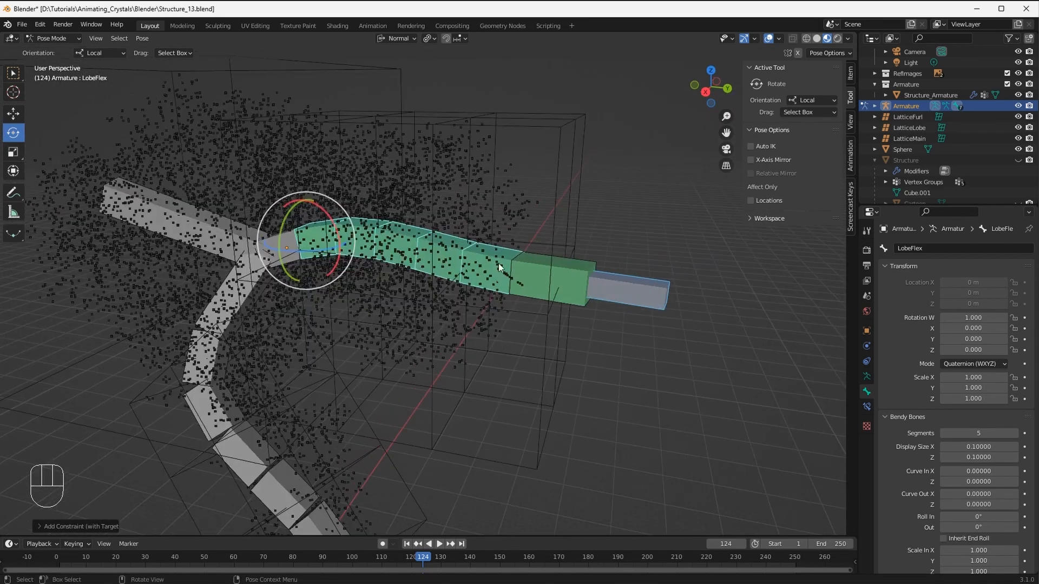
# Try moving the LobeCTRL bone to test how the lobe bones follow, and cancel the move
pyautogui.click(636, 290)
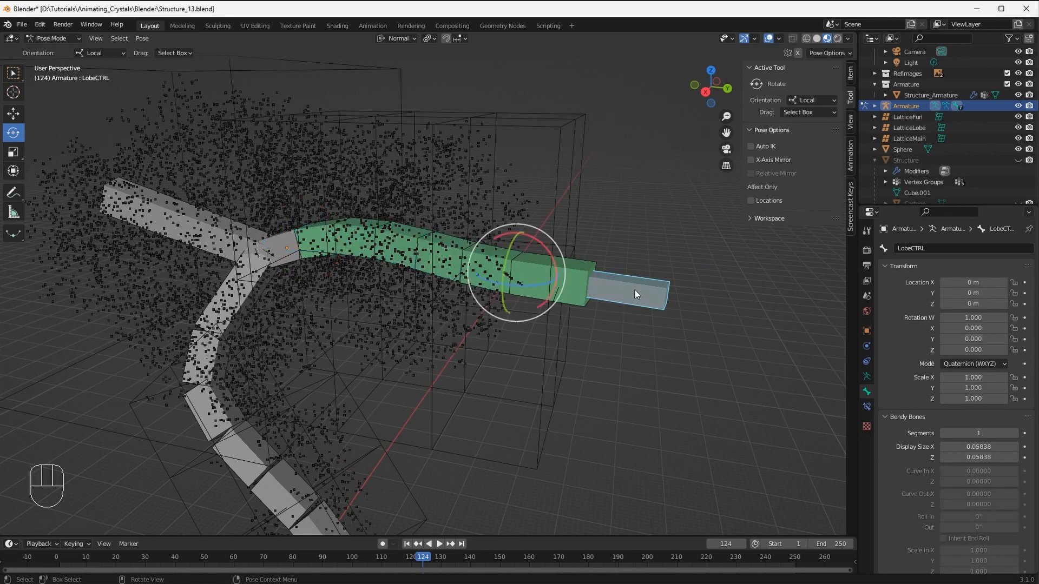
pyautogui.press('g')
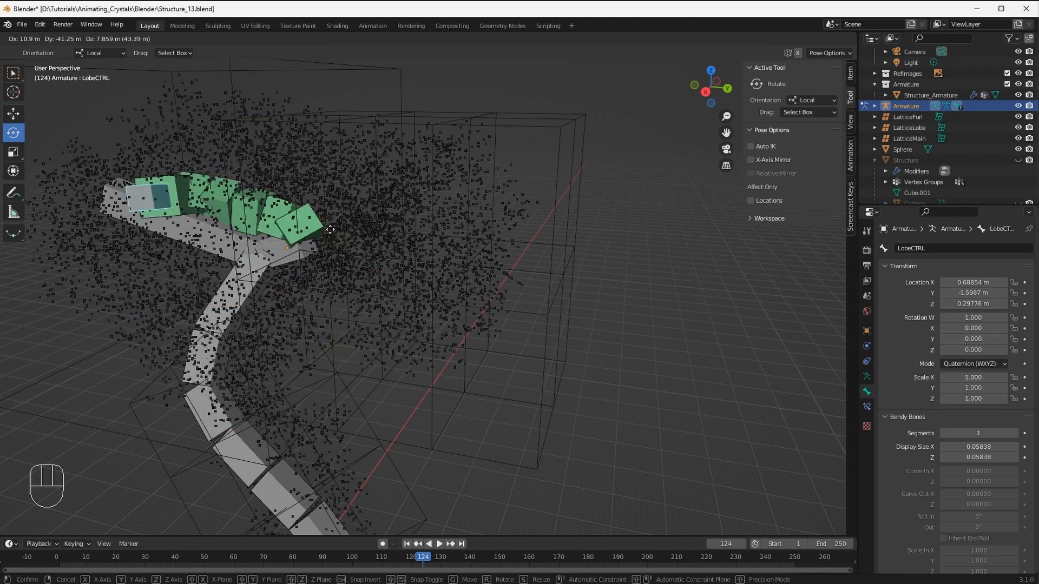
pyautogui.press('Escape')
pyautogui.hotkey('ctrl', 'z')
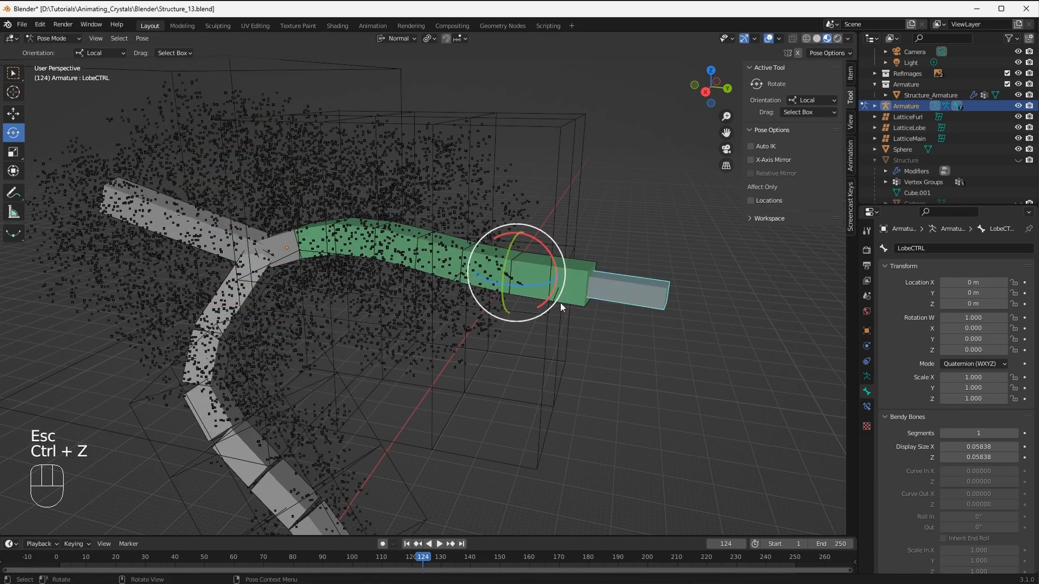
pyautogui.moveTo(342, 226); pyautogui.dragTo(506, 287, button='middle')
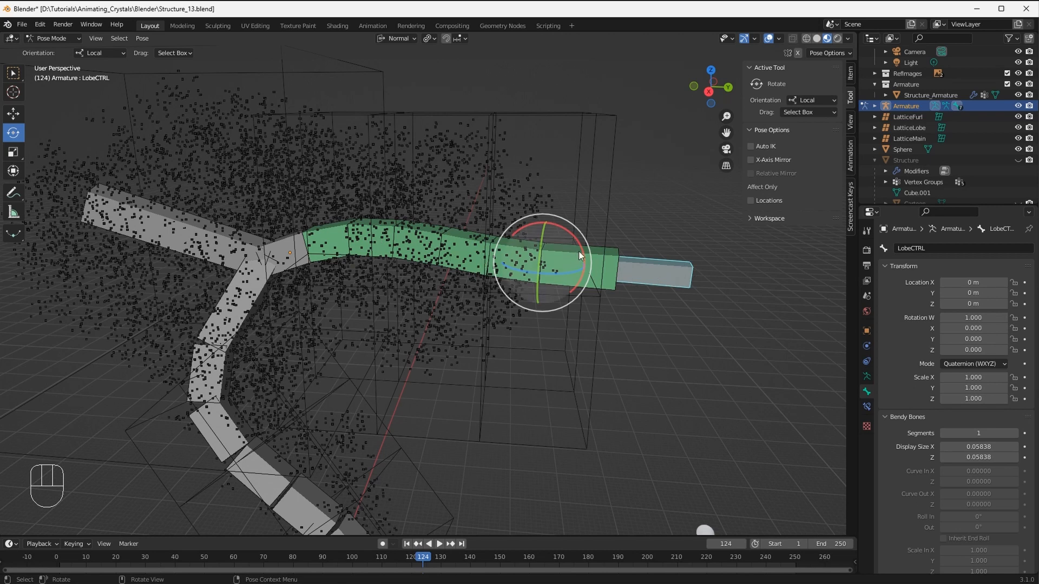
pyautogui.moveTo(622, 258); pyautogui.dragTo(644, 268, button='middle')
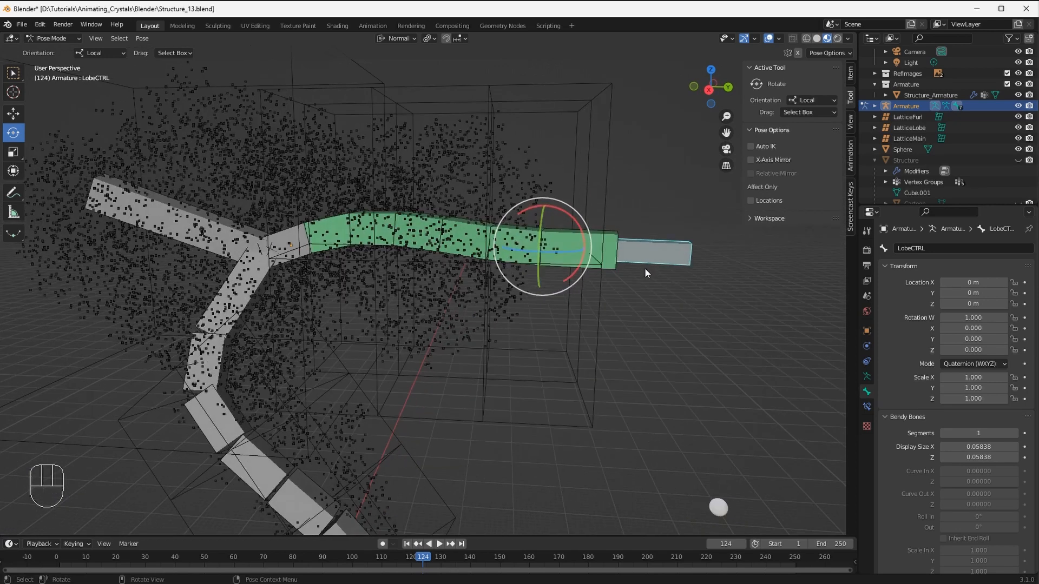
# Clear the parent of LobeCTRL in Edit Mode and test moving the bone in Pose Mode without keeping the move
pyautogui.press('Tab')
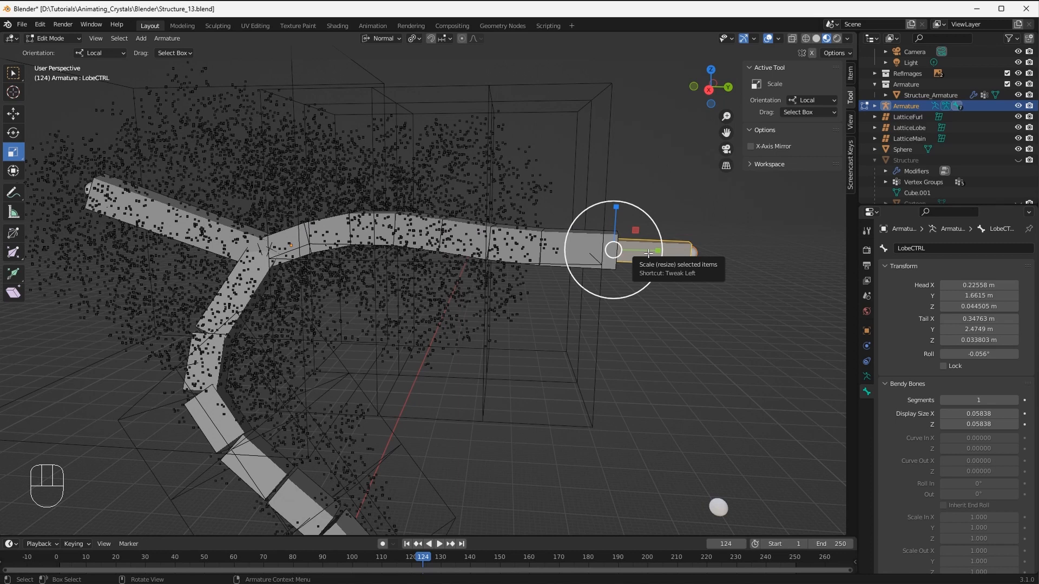
pyautogui.hotkey('alt', 'p')
pyautogui.click(648, 258)
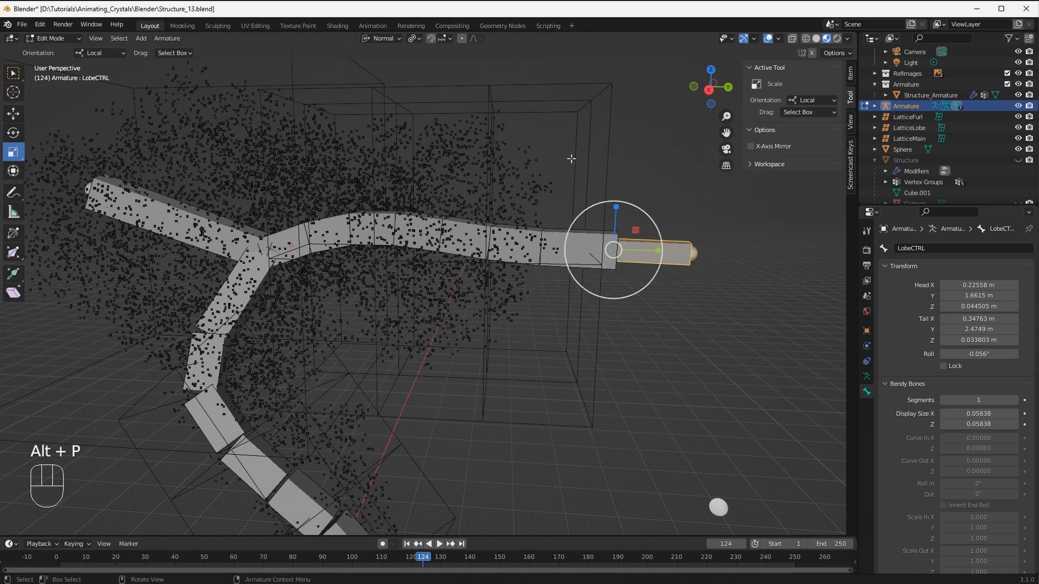
pyautogui.press('alt')
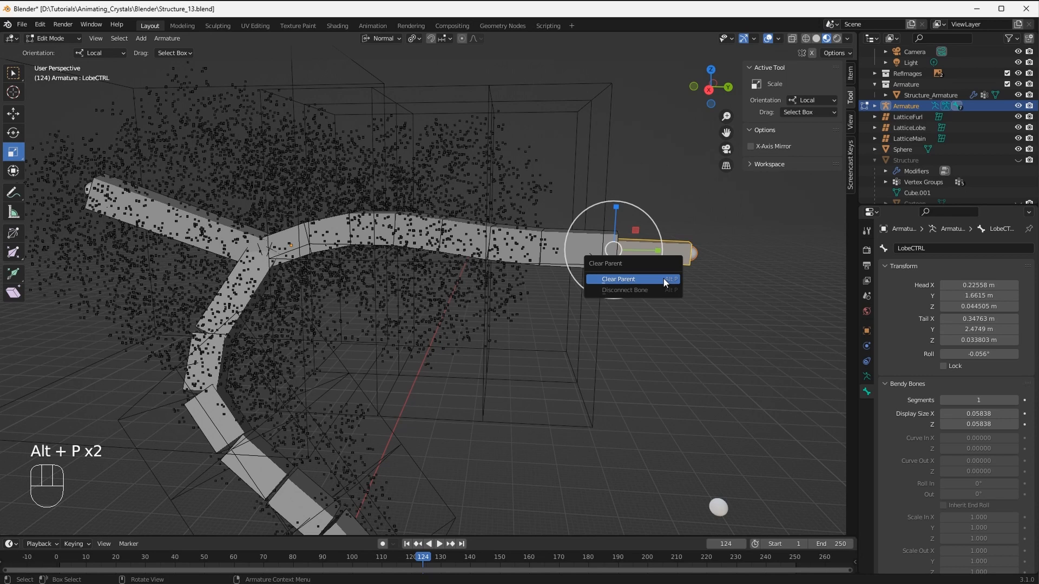
pyautogui.click(664, 281)
pyautogui.press('Tab')
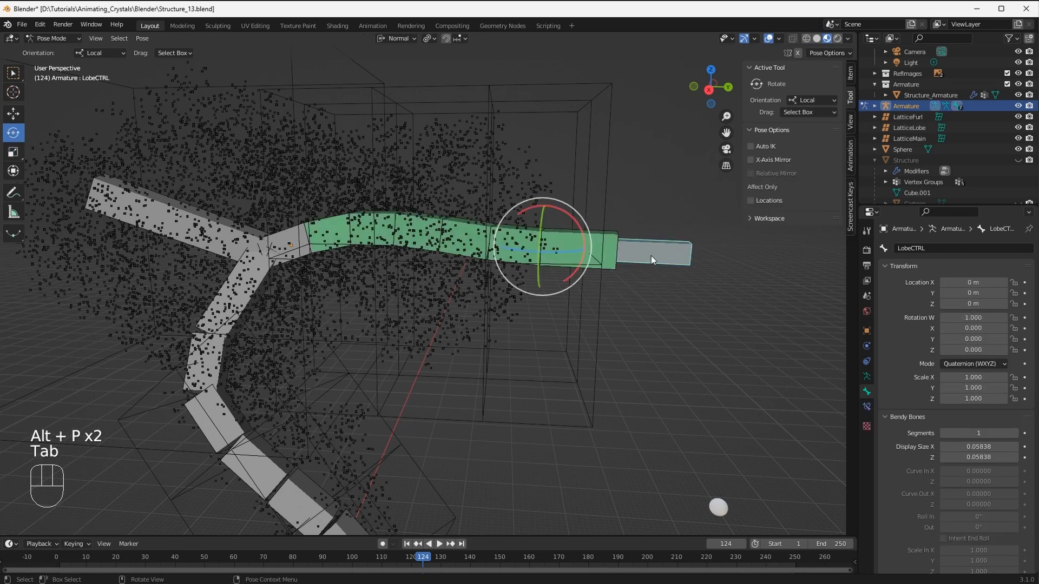
pyautogui.press('g')
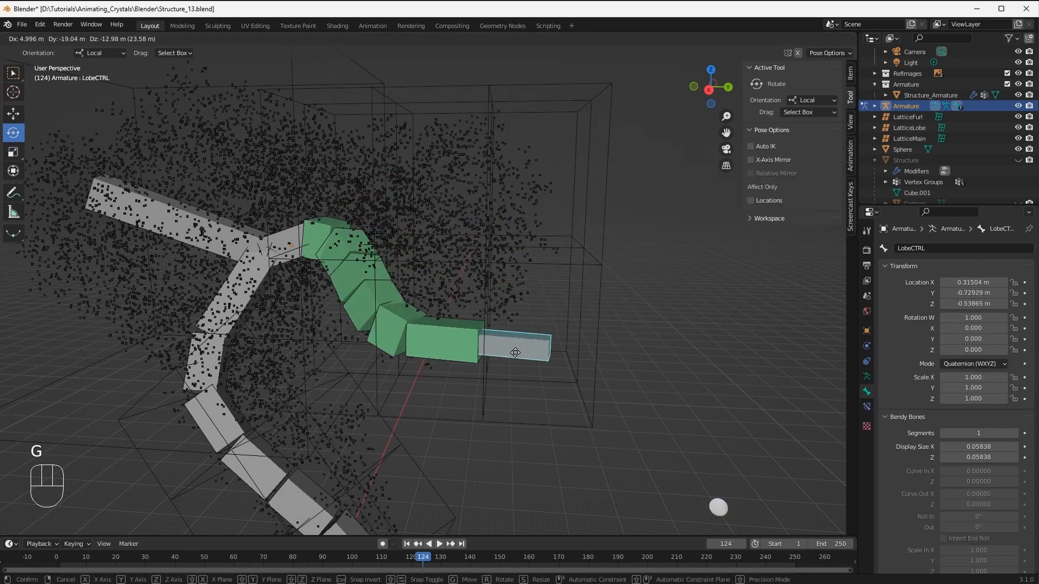
pyautogui.press('Escape')
# Extrude a new bone from the tip of FurlFlex in Edit Mode, with its tail at about X 0.75, Y 0.97, Z -2.28 m
pyautogui.moveTo(656, 265)
pyautogui.mouseDown(button='middle')
pyautogui.moveTo(595, 274)
pyautogui.moveTo(639, 266)
pyautogui.mouseUp(button='middle')
pyautogui.keyDown('shift'); pyautogui.moveTo(519, 360); pyautogui.dragTo(624, 247, button='middle'); pyautogui.keyUp('shift')
pyautogui.moveTo(404, 380); pyautogui.dragTo(431, 376, button='middle')
pyautogui.click(431, 376)
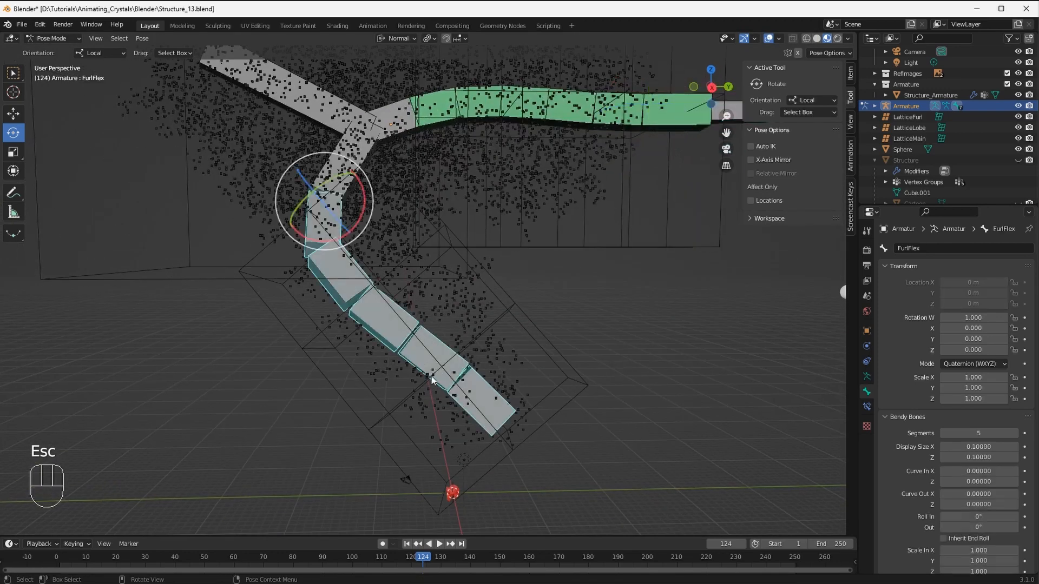
pyautogui.press('Tab')
pyautogui.keyDown('shift'); pyautogui.moveTo(487, 430); pyautogui.dragTo(468, 394, button='middle'); pyautogui.keyUp('shift')
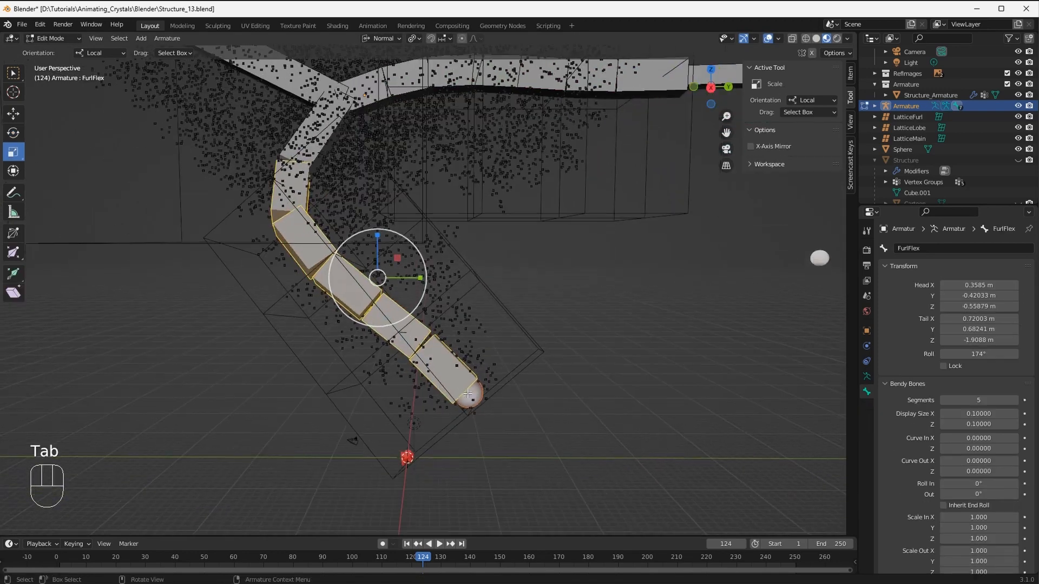
pyautogui.click(468, 394)
pyautogui.press('e')
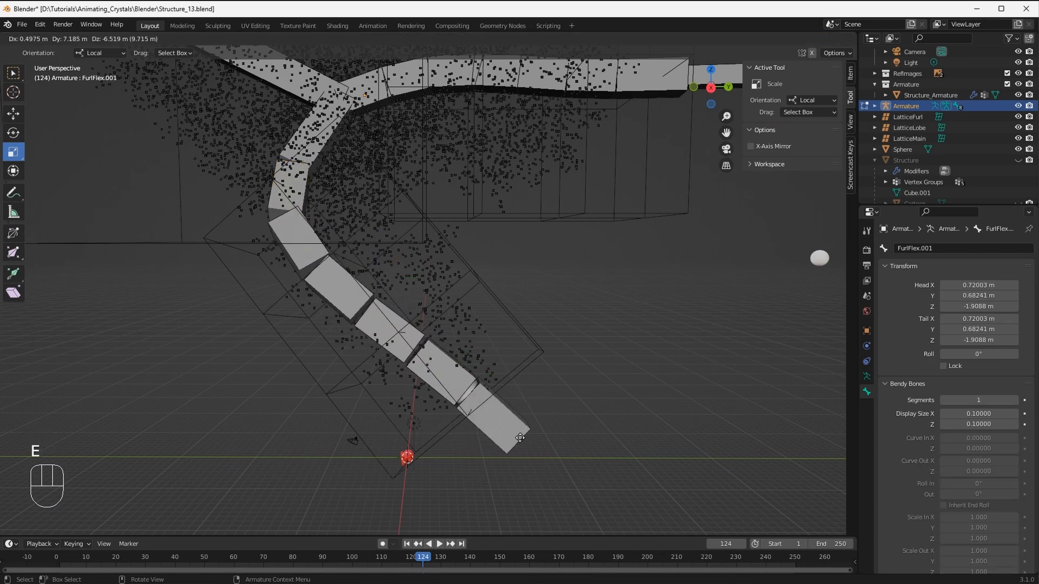
pyautogui.click(517, 453)
pyautogui.press('Tab')
pyautogui.press('Tab')
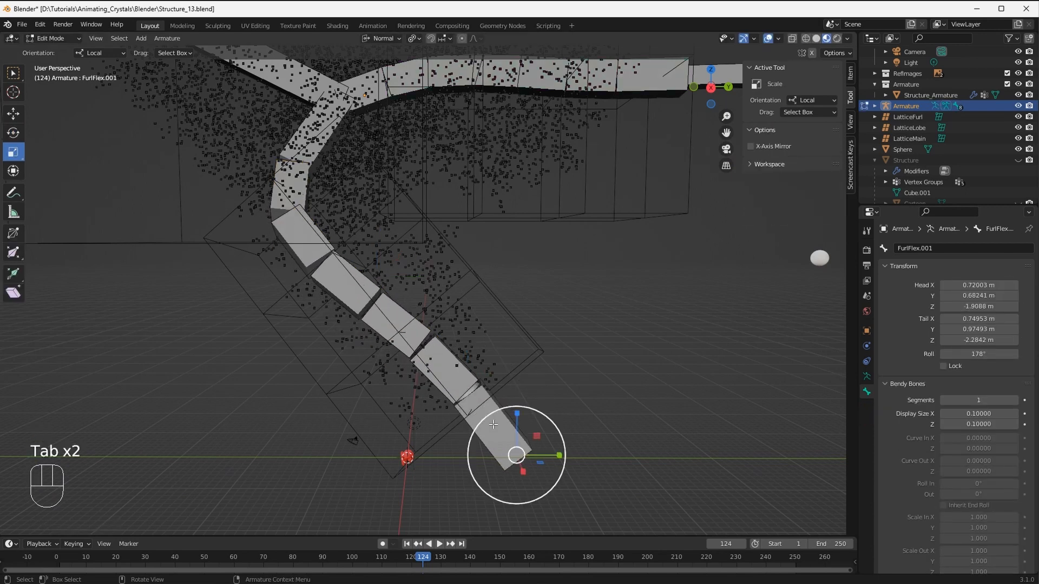
# Align the extruded end bone to the direction of the FurlFlex bone
pyautogui.keyDown('shift'); pyautogui.click(441, 361); pyautogui.keyUp('shift')
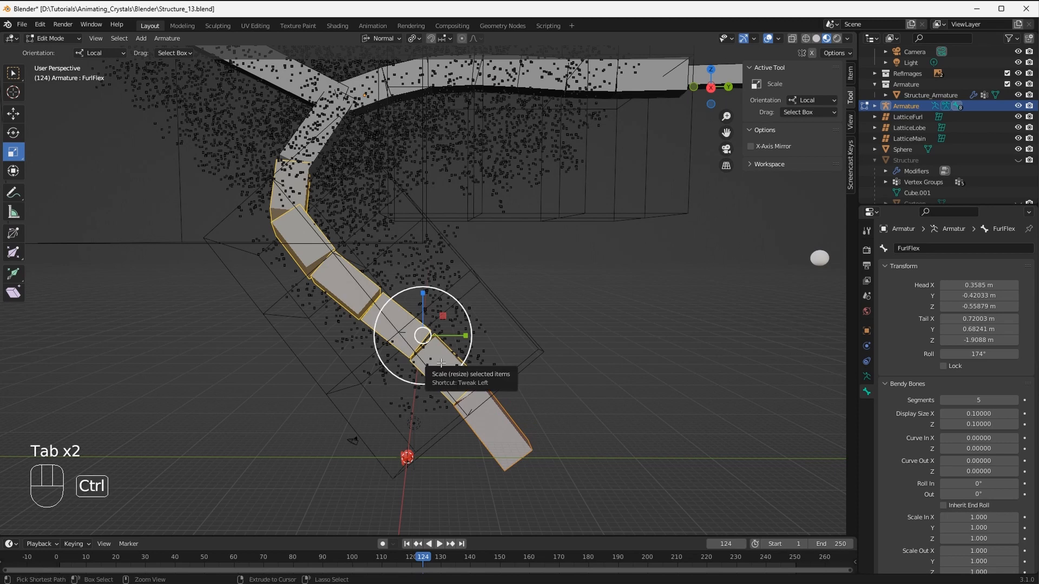
pyautogui.hotkey('ctrl', 'alt', 'a')
pyautogui.moveTo(442, 361)
pyautogui.mouseDown(button='middle')
pyautogui.moveTo(439, 328)
pyautogui.moveTo(451, 373)
pyautogui.mouseUp(button='middle')
# Duplicate the aligned end bone in place and scale the copy to about 1.8 times its length
pyautogui.click(452, 374)
pyautogui.hotkey('shift', 'd')
pyautogui.press('Escape')
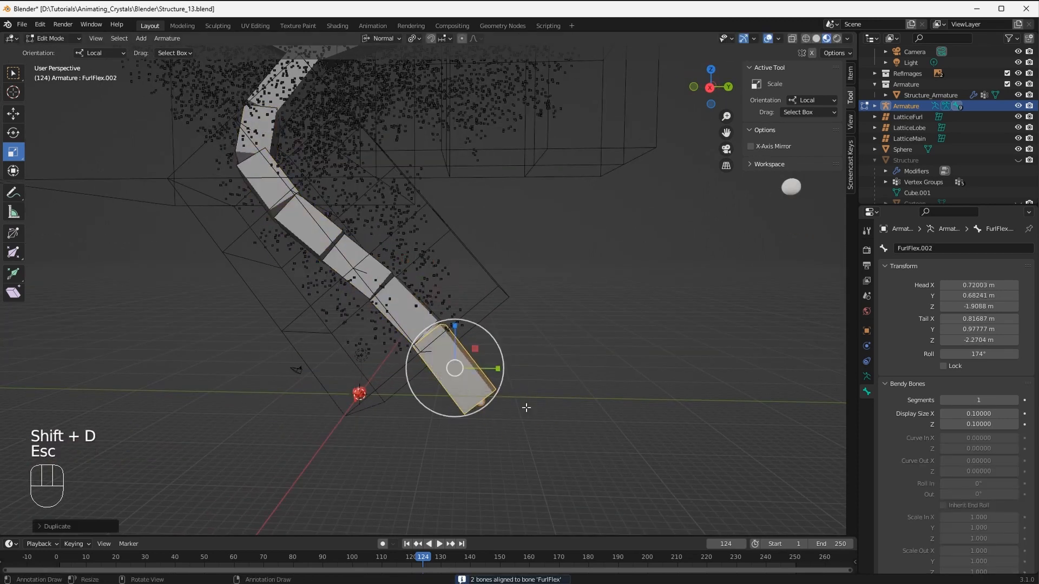
pyautogui.press('s')
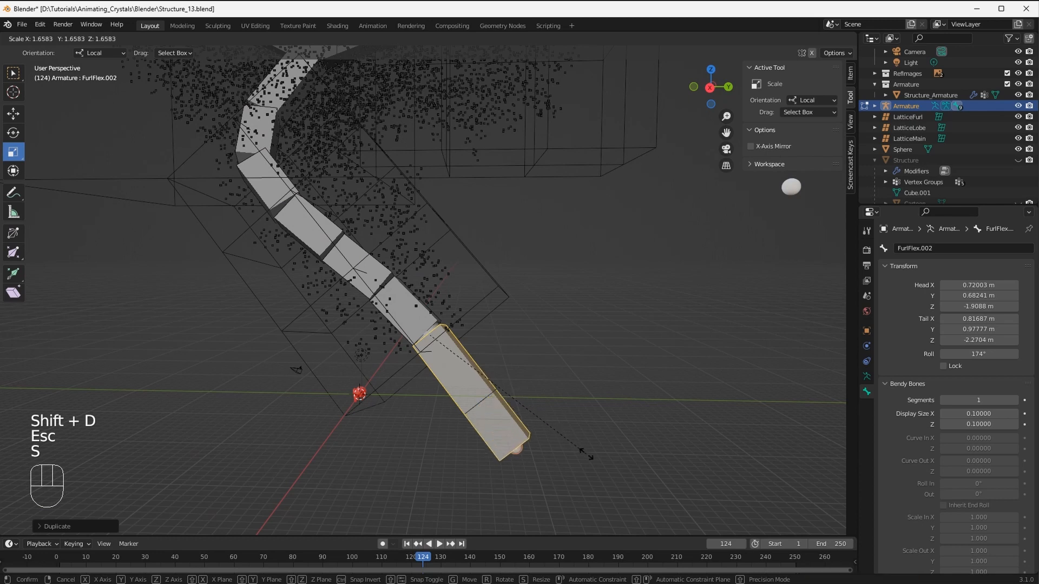
pyautogui.click(593, 467)
# Scale the B-Bone display size of the duplicated furl end bone down to about 0.061
pyautogui.hotkey('ctrl', 'alt', 's')
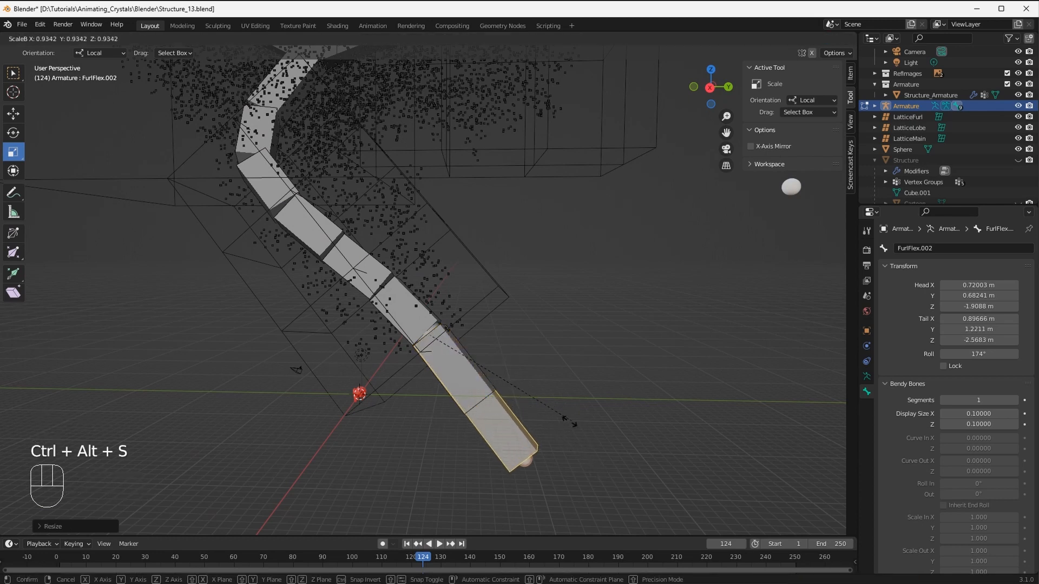
pyautogui.click(490, 414)
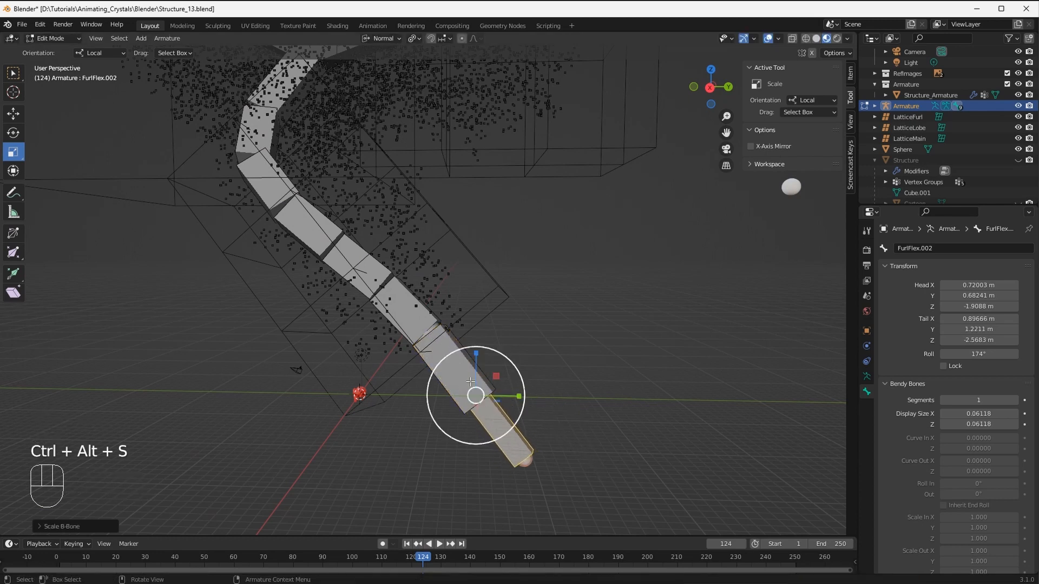
pyautogui.moveTo(489, 414); pyautogui.dragTo(473, 399, button='middle')
pyautogui.scroll(1, 464, 396)
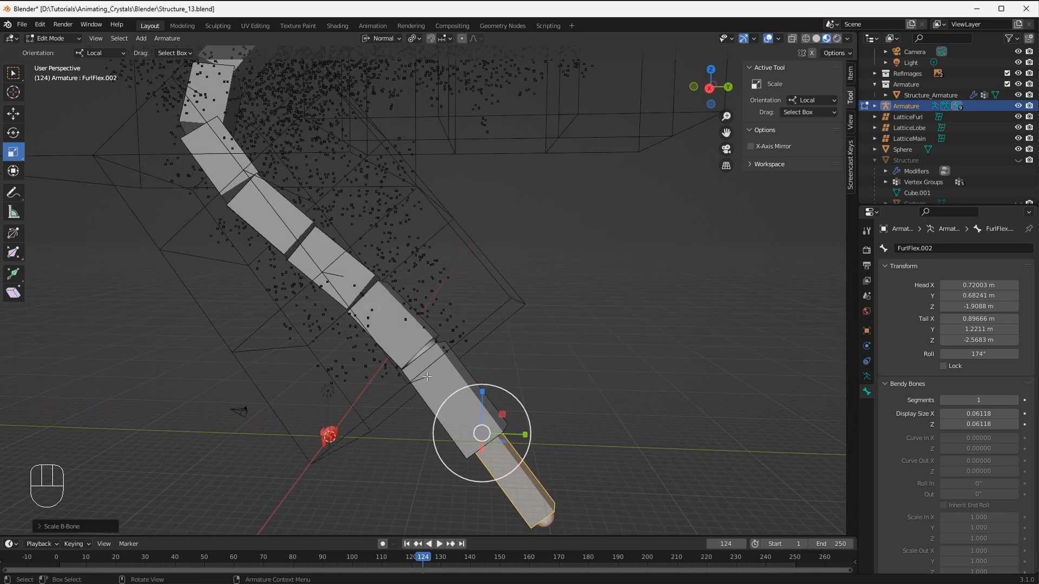
# Rename the wide end bone extruded from the tip of FurlFlex as FlexPOINT
pyautogui.click(447, 381)
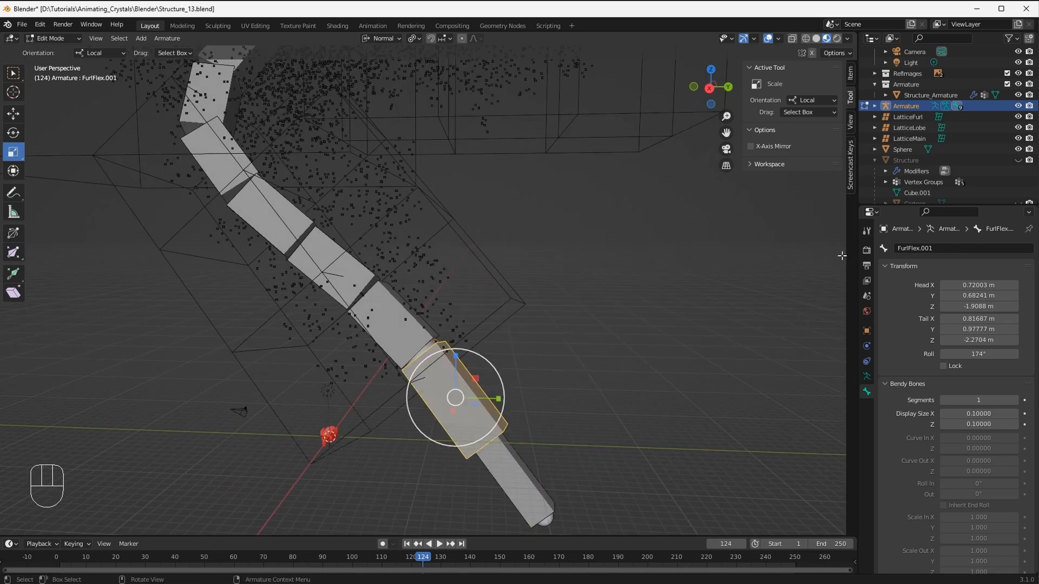
pyautogui.click(946, 249)
pyautogui.press('BackSpace')
pyautogui.press('BackSpace')
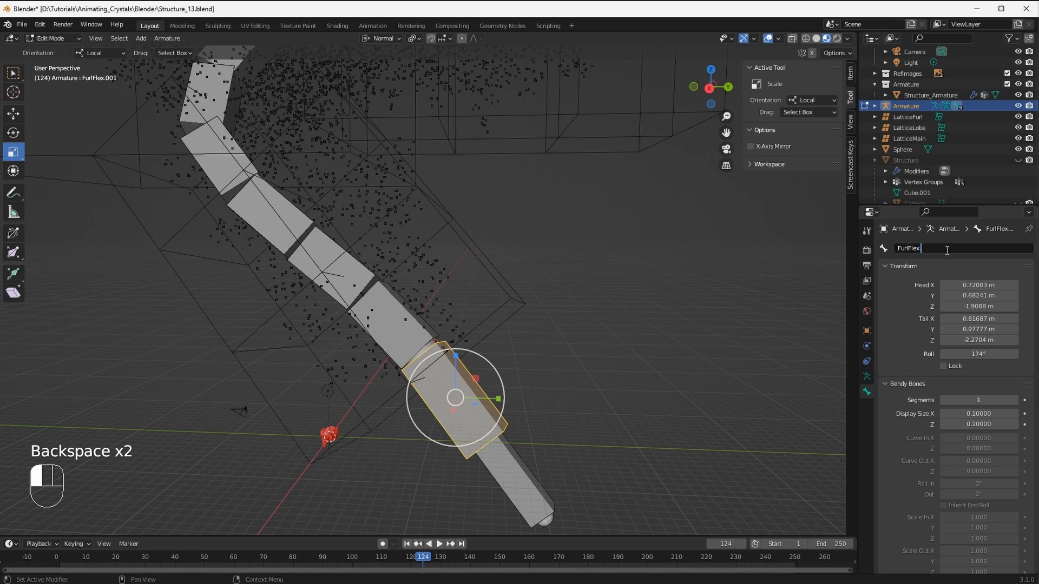
pyautogui.write('Flex')
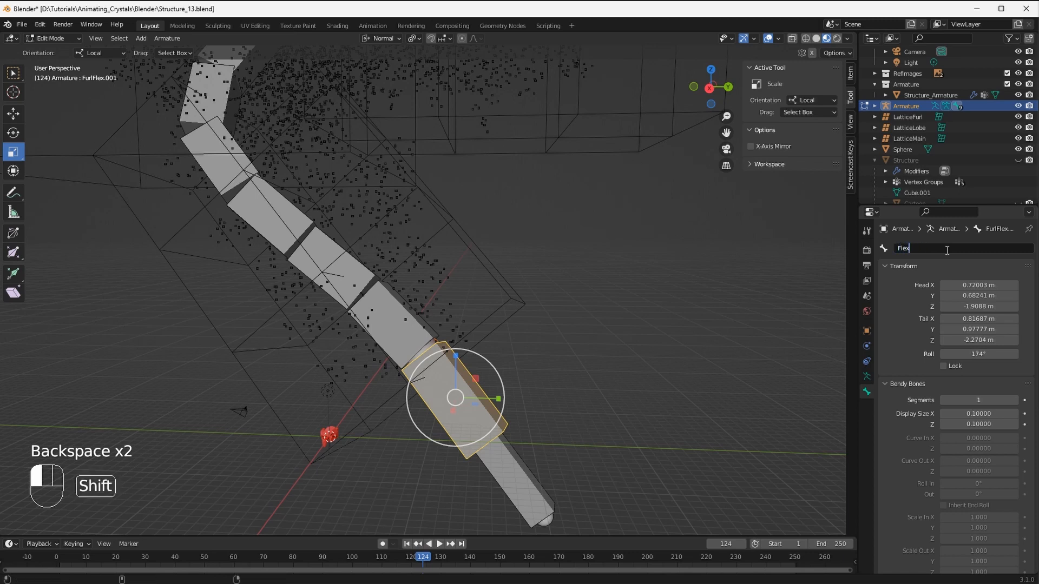
pyautogui.write('POINT')
pyautogui.press('Return')
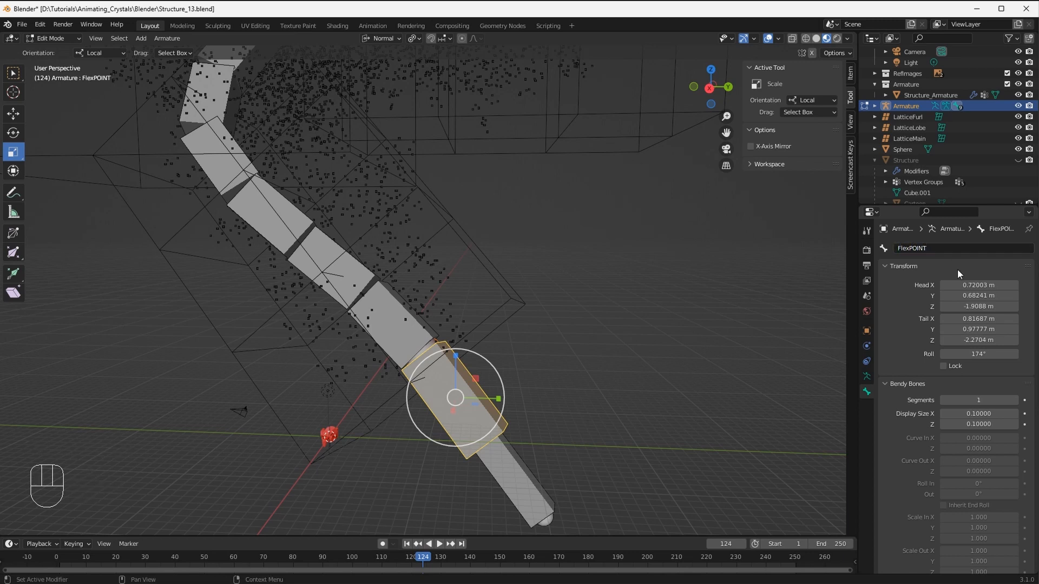
# Correct the wide end bone's name to FurlPOINT
pyautogui.click(914, 248)
pyautogui.press('BackSpace')
pyautogui.press('BackSpace')
pyautogui.press('BackSpace')
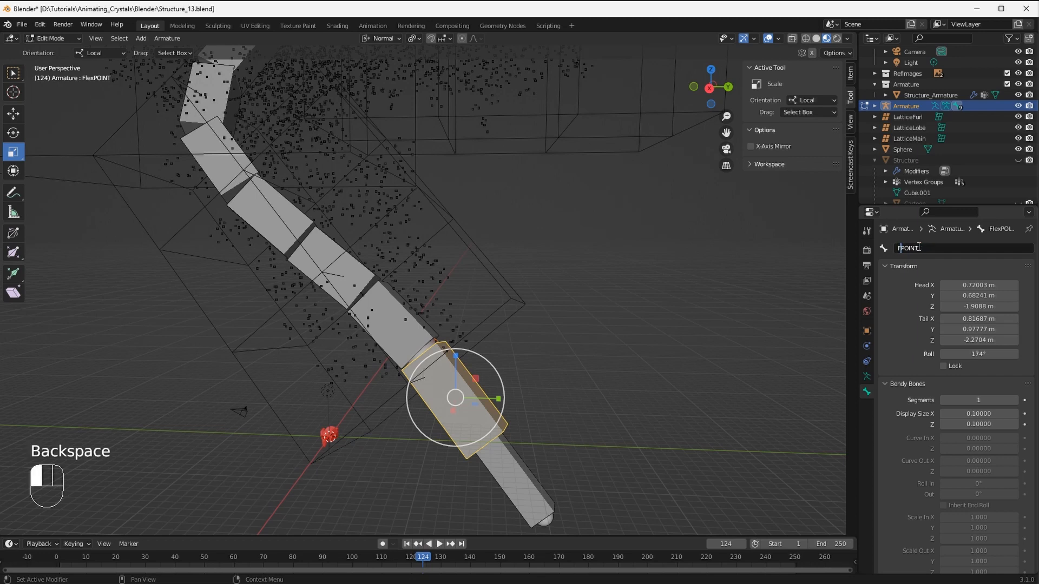
pyautogui.write('Fue')
pyautogui.press('BackSpace')
pyautogui.write('rl')
pyautogui.press('Return')
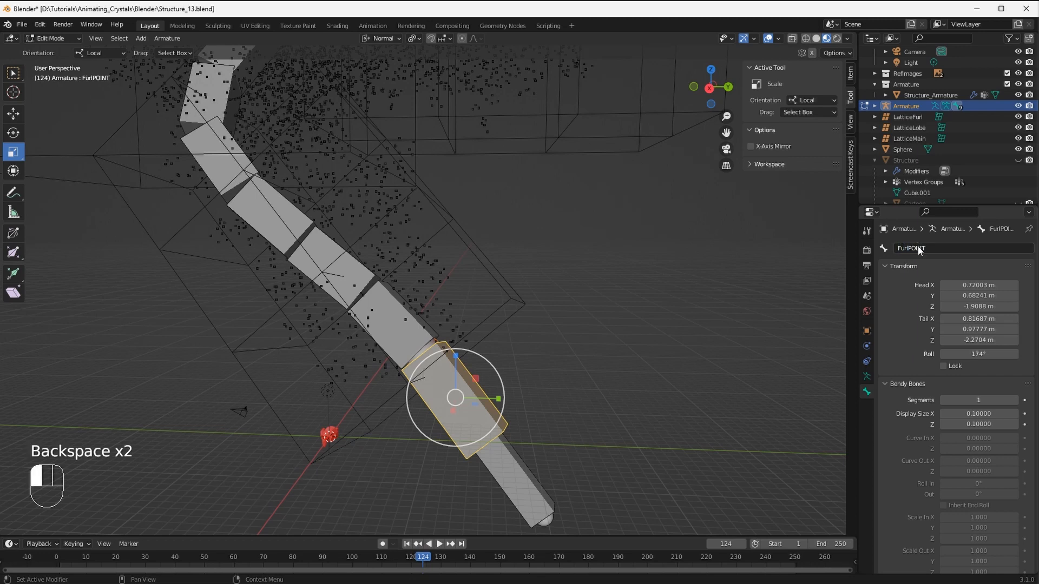
# Rename the thin, longer end bone at the furl tip as FurlCTRL
pyautogui.click(507, 485)
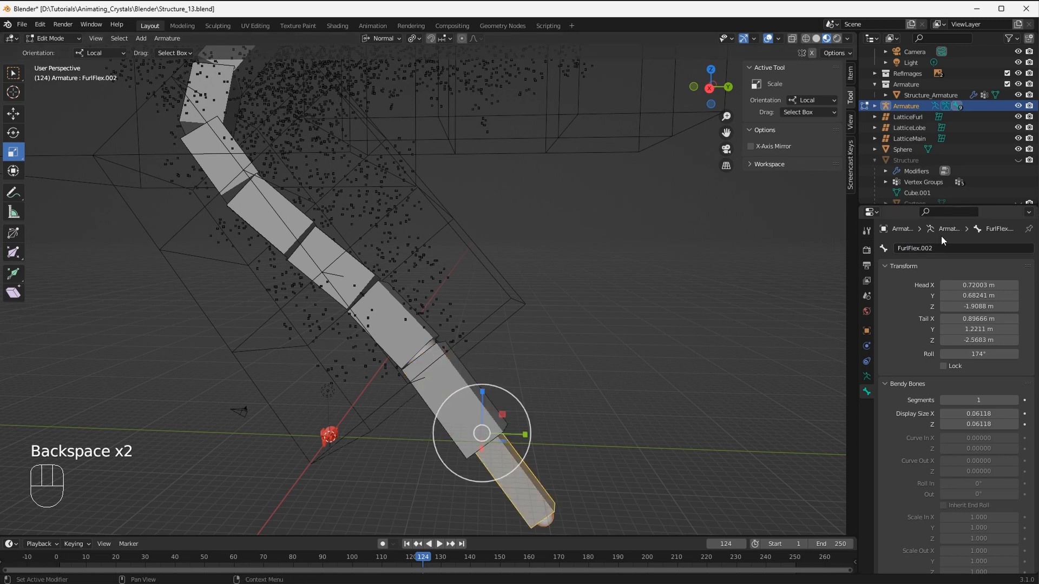
pyautogui.click(954, 247)
pyautogui.write('Fur')
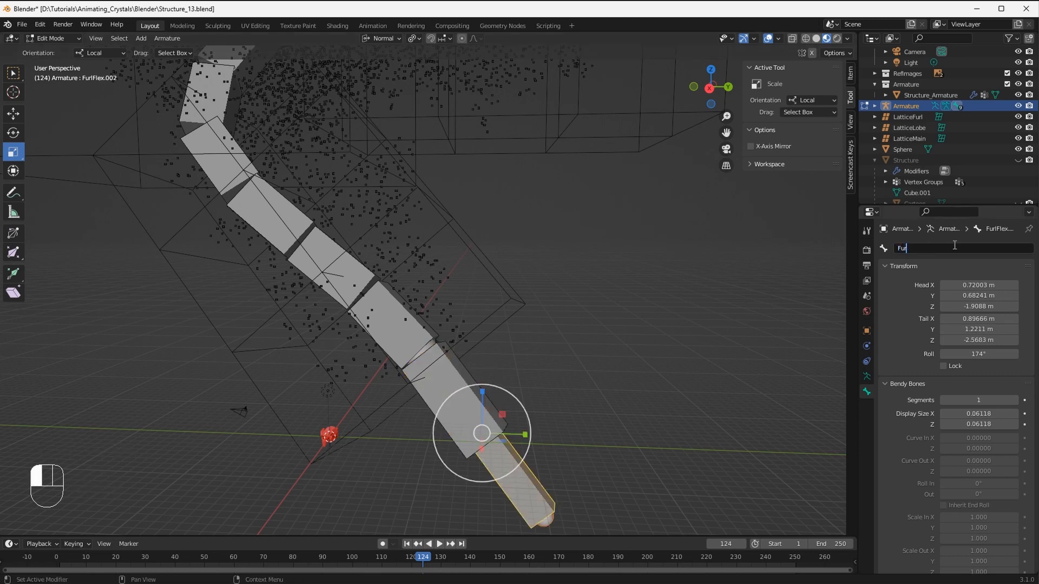
pyautogui.write('lCTRL')
pyautogui.press('Return')
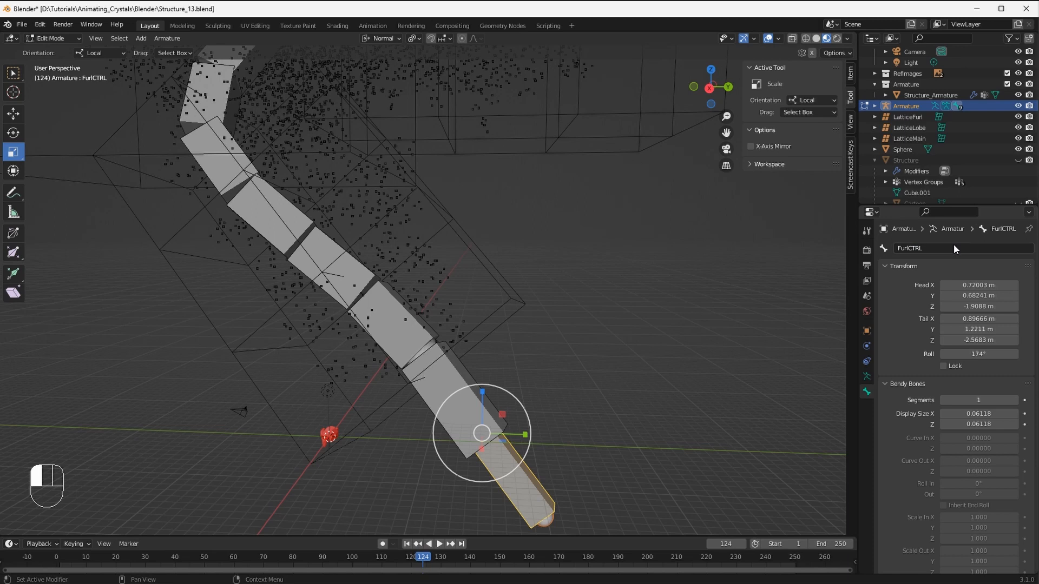
# In Pose Mode, add a Copy Transforms constraint to the FurlPOINT bone with FurlCTRL as its target
pyautogui.moveTo(581, 369)
pyautogui.mouseDown(button='middle')
pyautogui.moveTo(571, 368)
pyautogui.moveTo(594, 361)
pyautogui.mouseUp(button='middle')
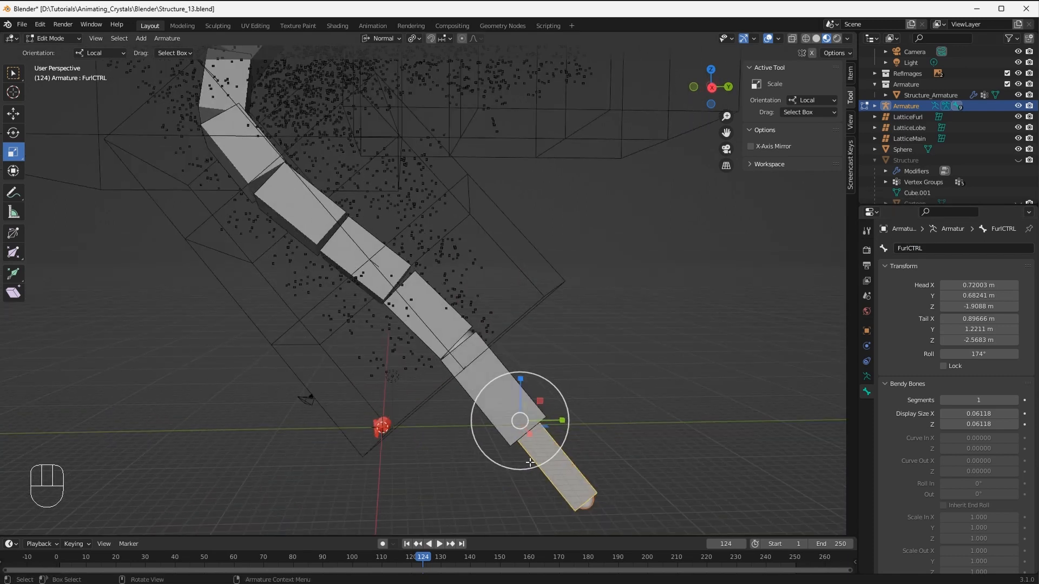
pyautogui.moveTo(527, 453); pyautogui.dragTo(516, 459, button='middle')
pyautogui.click(591, 424)
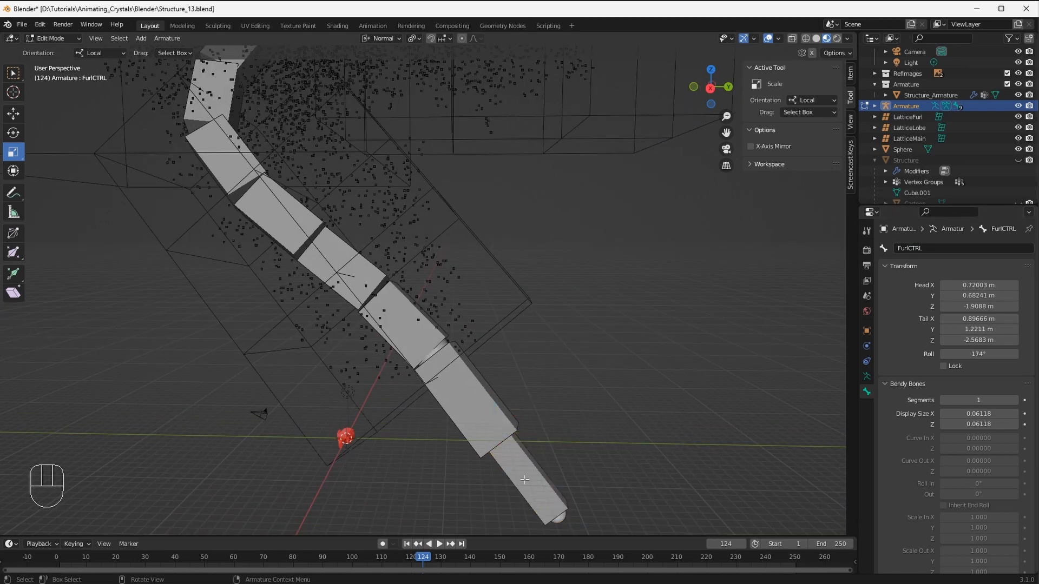
pyautogui.hotkey('ctrl', 'Tab')
pyautogui.press('Tab')
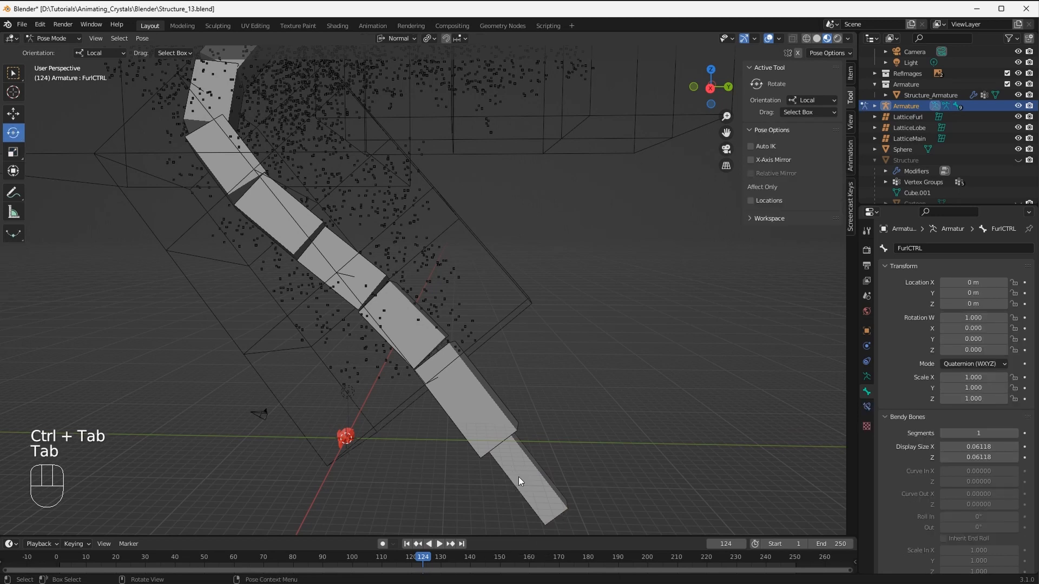
pyautogui.click(518, 476)
pyautogui.keyDown('shift'); pyautogui.click(463, 410); pyautogui.keyUp('shift')
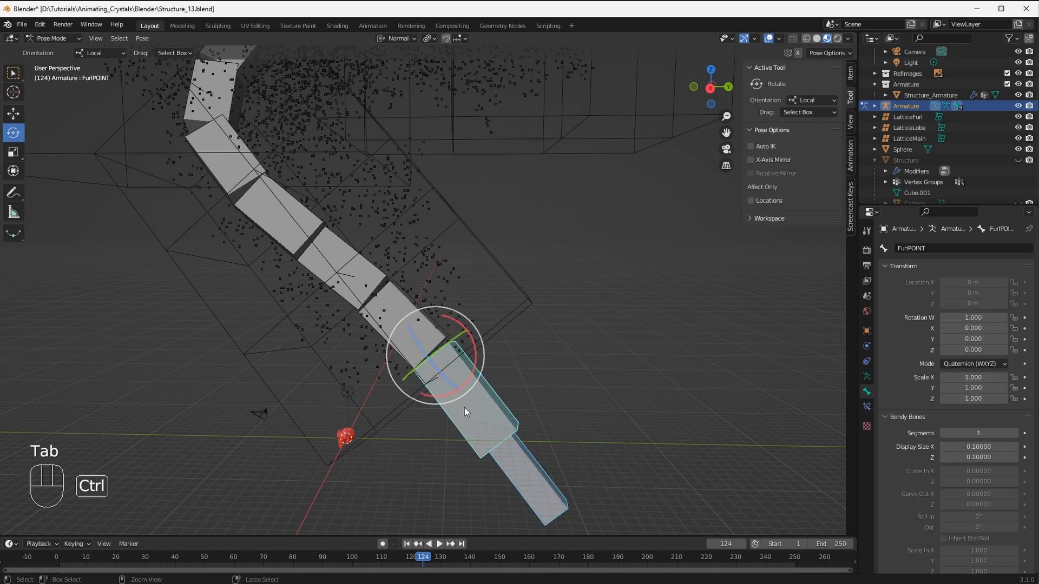
pyautogui.hotkey('shift', 'ctrl', 'c')
pyautogui.click(319, 387)
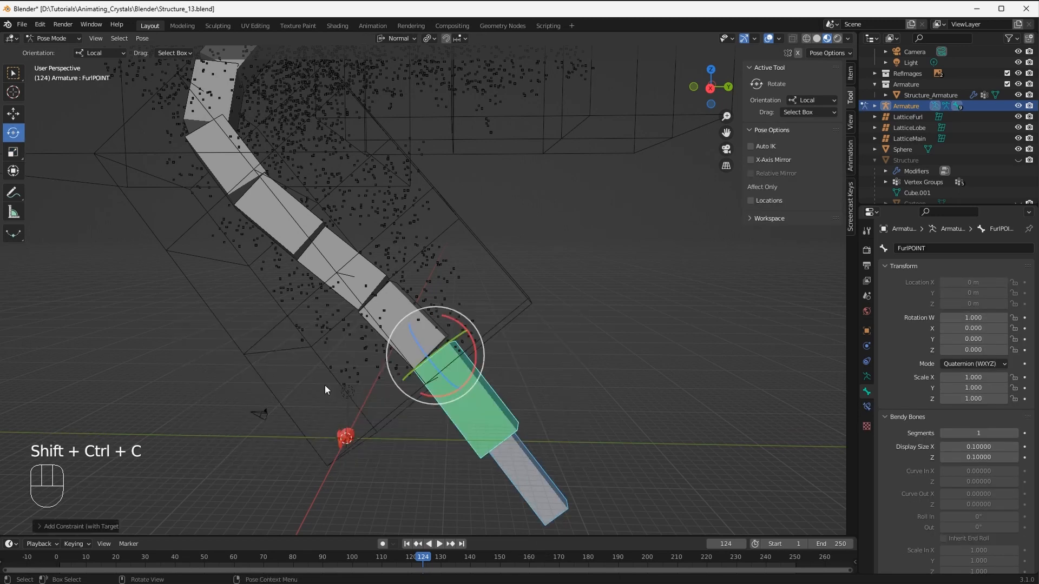
# Add a Stretch To constraint to the FurlFlex bone with FurlCTRL as its target
pyautogui.moveTo(606, 427); pyautogui.dragTo(512, 502, button='middle')
pyautogui.click(511, 502)
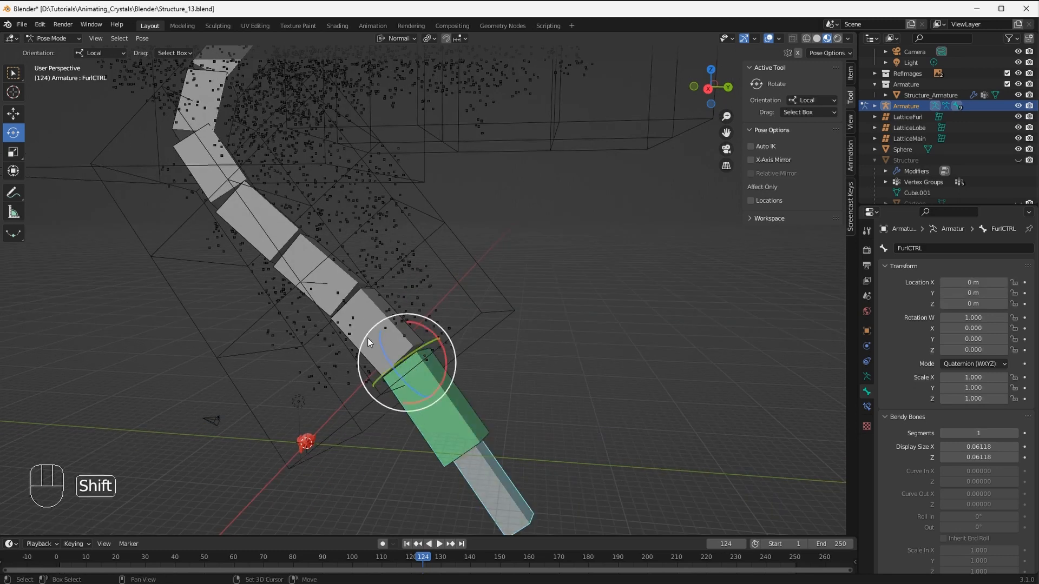
pyautogui.keyDown('shift'); pyautogui.click(359, 312); pyautogui.keyUp('shift')
pyautogui.hotkey('shift', 'ctrl', 'c')
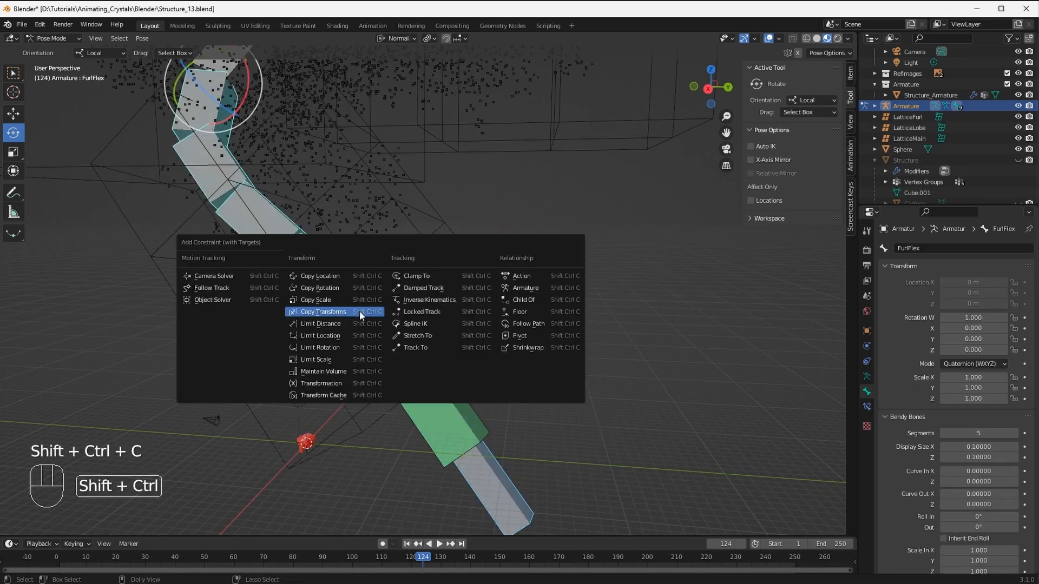
pyautogui.click(425, 338)
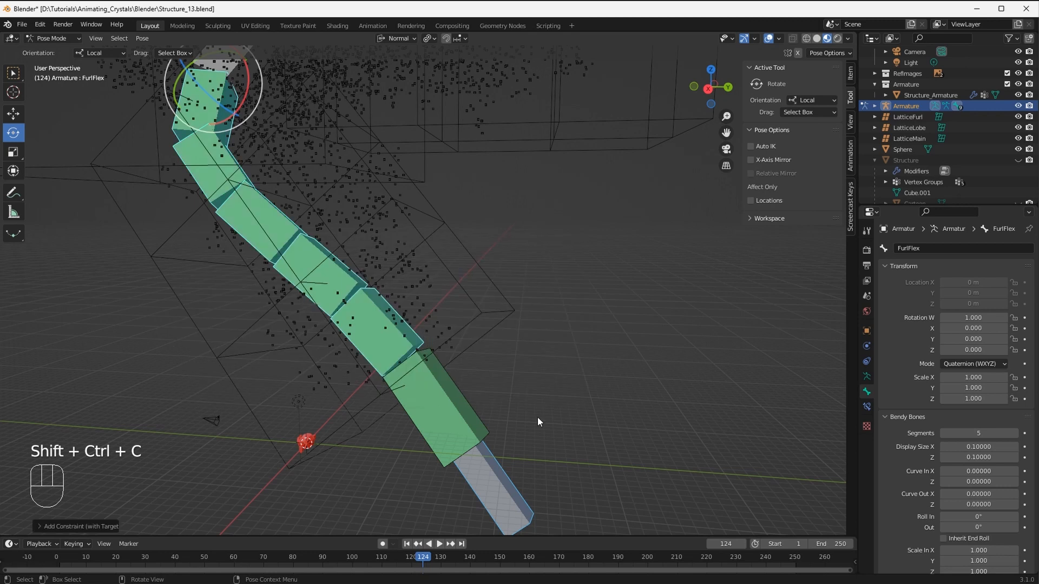
# Clear the parent of the FurlCTRL bone in Edit Mode and return to Pose Mode
pyautogui.moveTo(537, 417); pyautogui.dragTo(445, 382, button='middle')
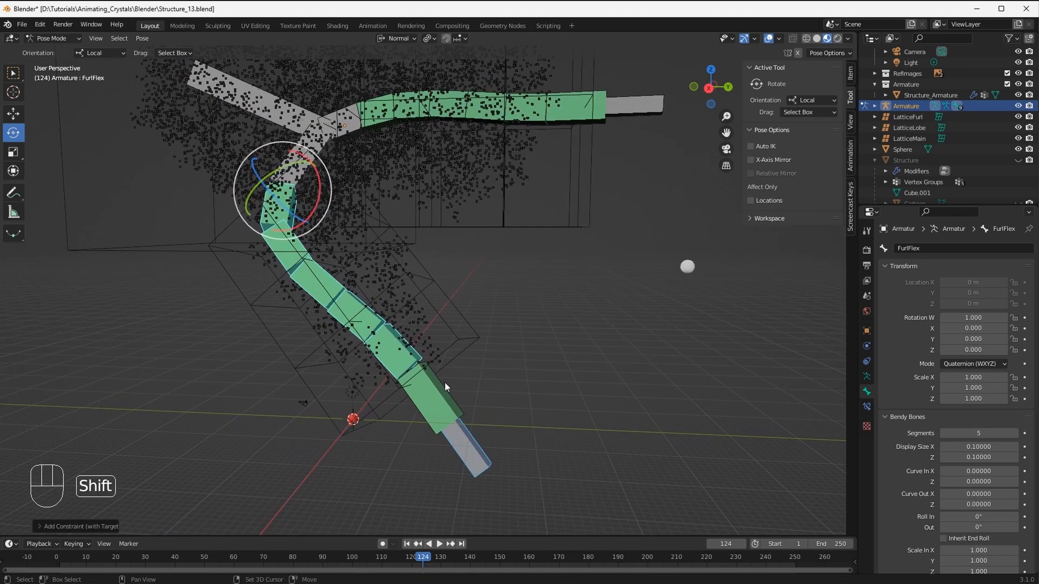
pyautogui.scroll(2, 356, 326)
pyautogui.moveTo(319, 326); pyautogui.dragTo(398, 498, button='middle')
pyautogui.click(512, 492)
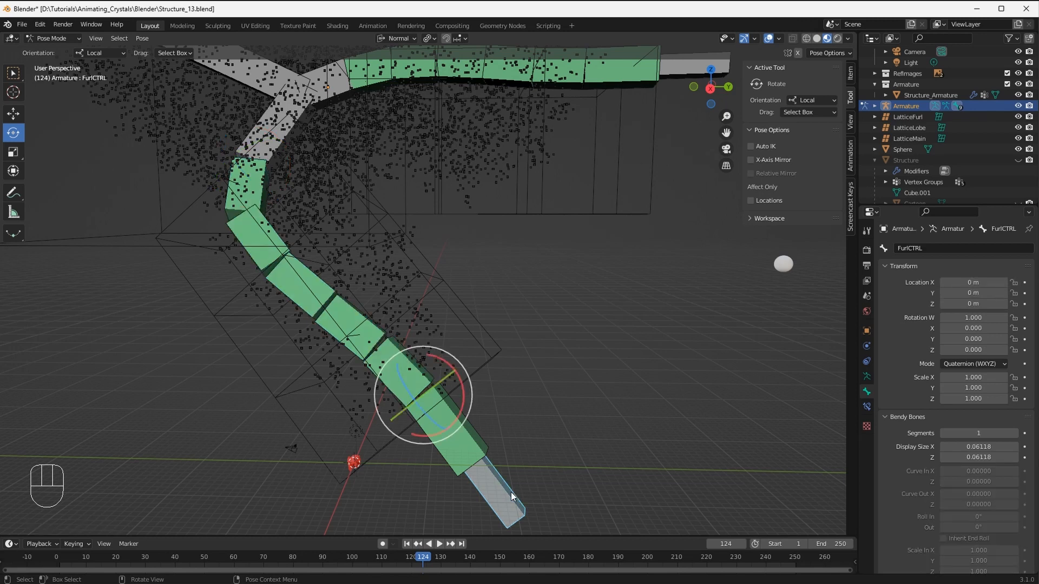
pyautogui.press('Tab')
pyautogui.hotkey('alt', '[')
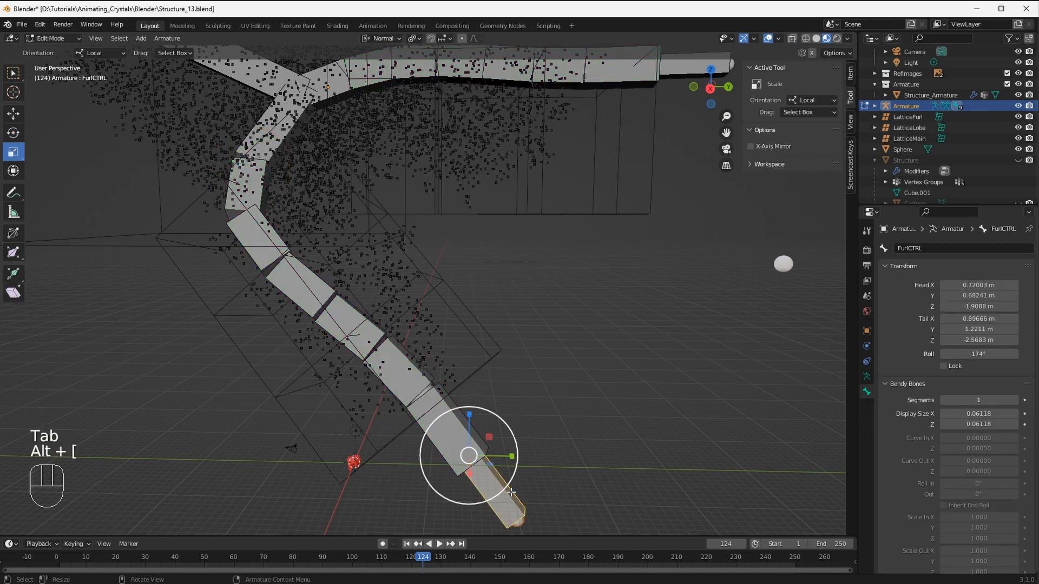
pyautogui.hotkey('alt', 'p')
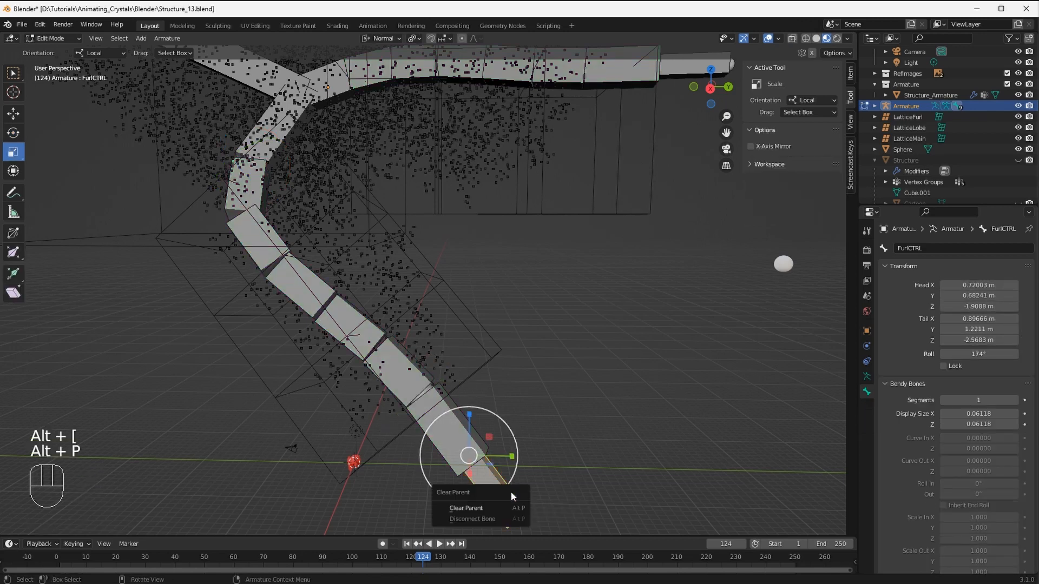
pyautogui.click(510, 508)
pyautogui.press('Tab')
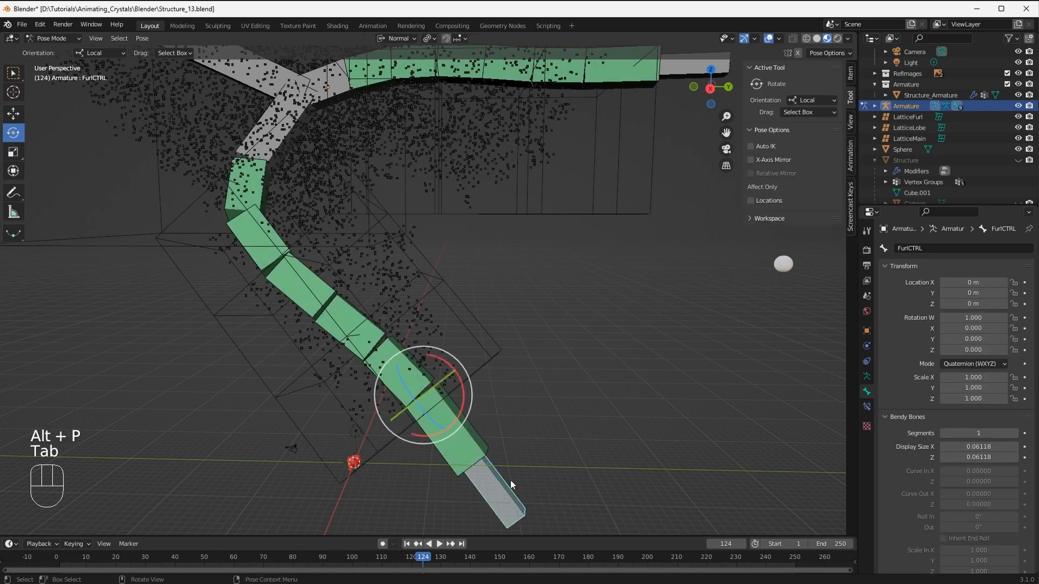
# Test the rig by moving the FurlCTRL and LobeCTRL bones, cancelling each move
pyautogui.moveTo(511, 479); pyautogui.dragTo(488, 427, button='middle')
pyautogui.scroll(-3, 466, 315)
pyautogui.keyDown('shift'); pyautogui.moveTo(451, 239); pyautogui.dragTo(501, 278, button='middle'); pyautogui.keyUp('shift')
pyautogui.moveTo(427, 293); pyautogui.dragTo(438, 295, button='middle')
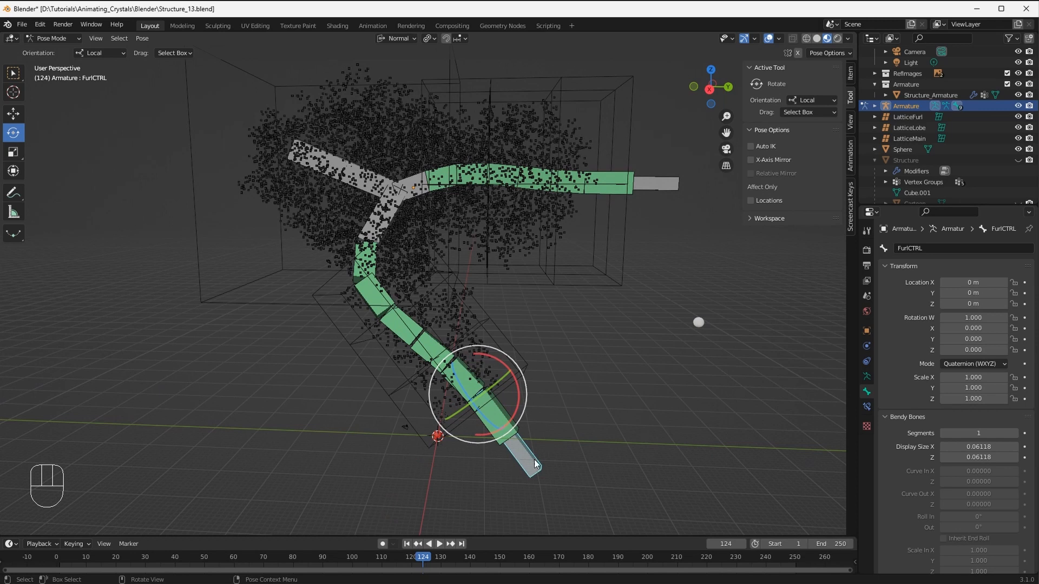
pyautogui.press('g')
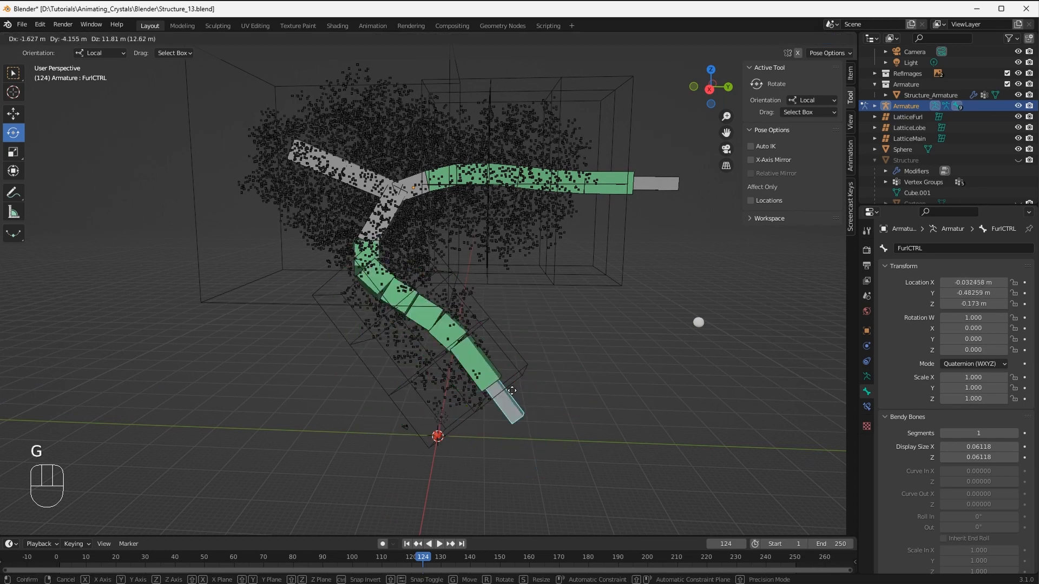
pyautogui.press('Escape')
pyautogui.click(653, 186)
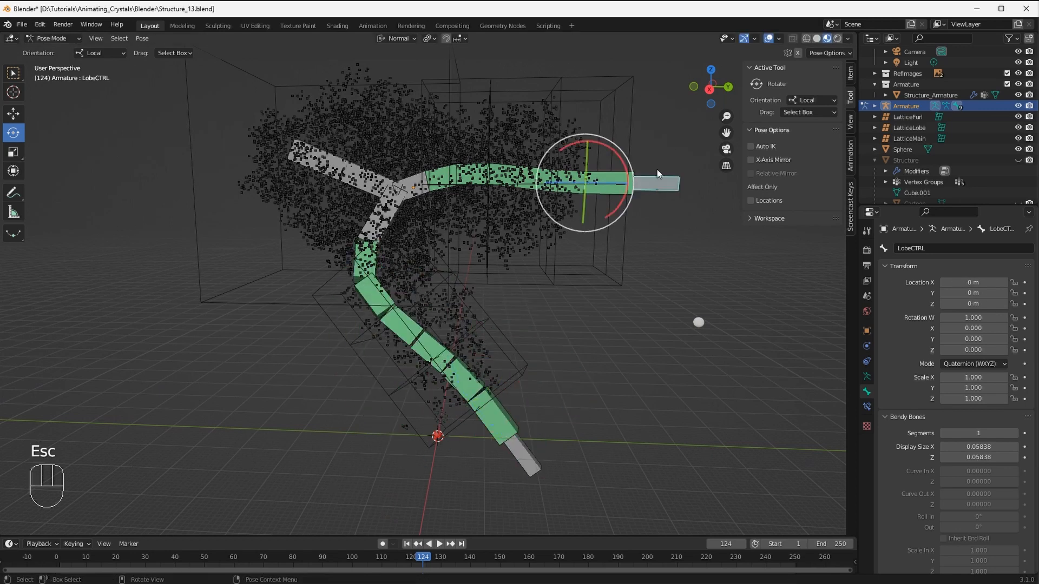
pyautogui.press('g')
pyautogui.press('Escape')
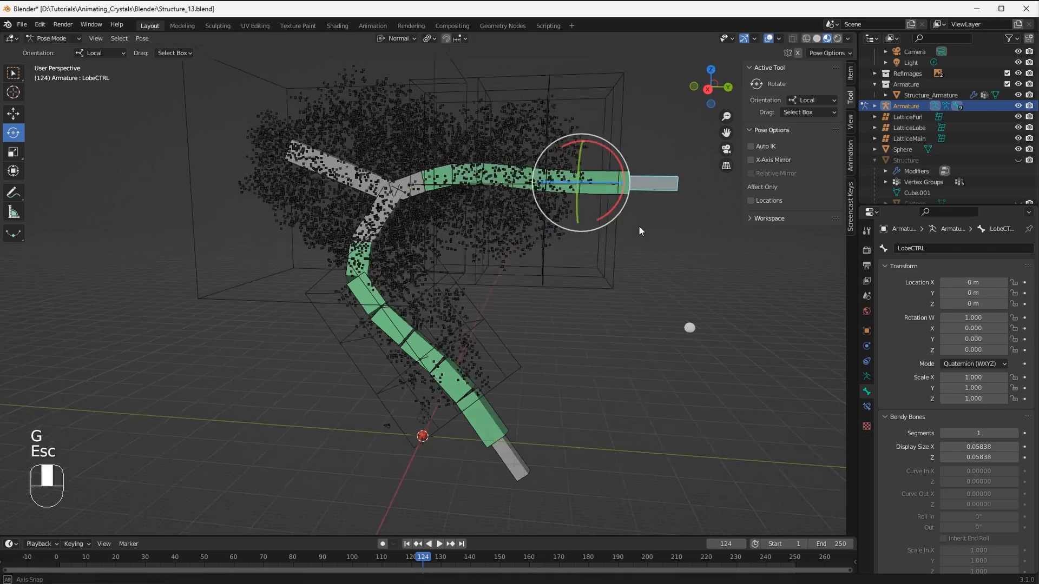
pyautogui.moveTo(638, 225)
pyautogui.mouseDown(button='middle')
pyautogui.moveTo(604, 228)
pyautogui.moveTo(651, 226)
pyautogui.moveTo(631, 216)
pyautogui.mouseUp(button='middle')
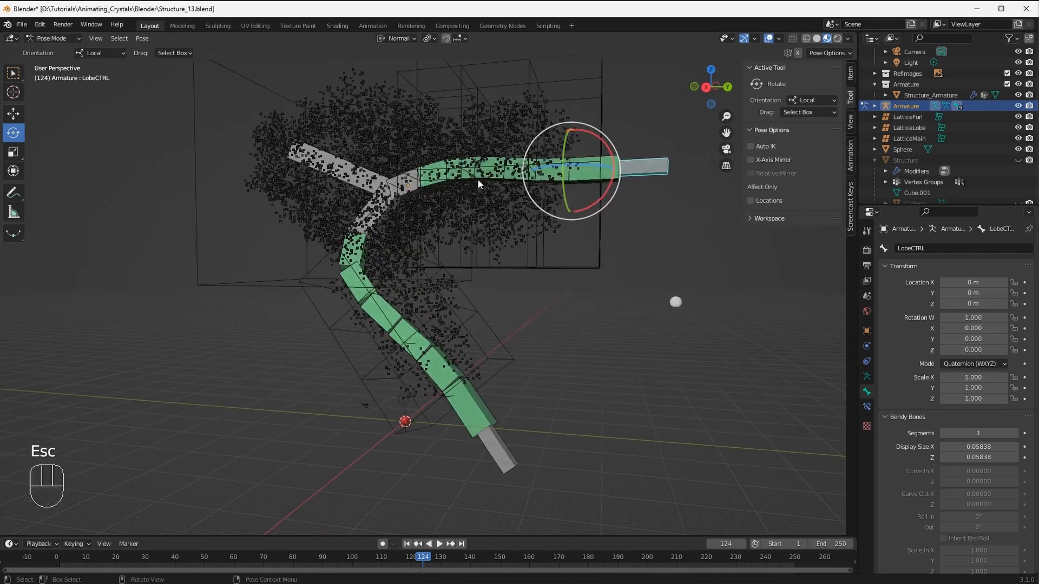
pyautogui.moveTo(421, 205); pyautogui.dragTo(547, 197, button='middle')
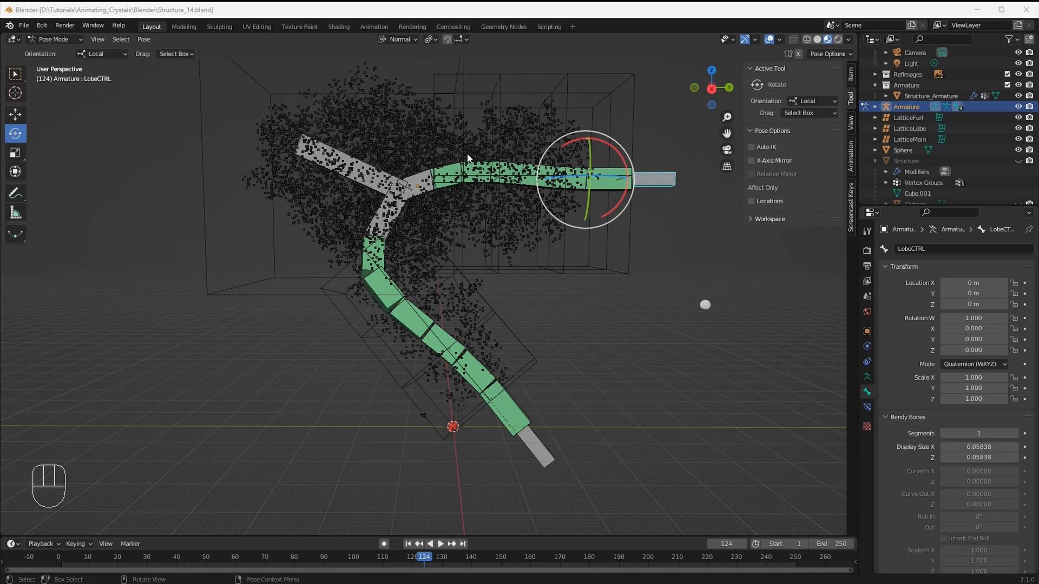
# In Object Mode, parent the LatticeFurl lattice to the armature with Armature Deform
pyautogui.hotkey('ctrl', 'Tab')
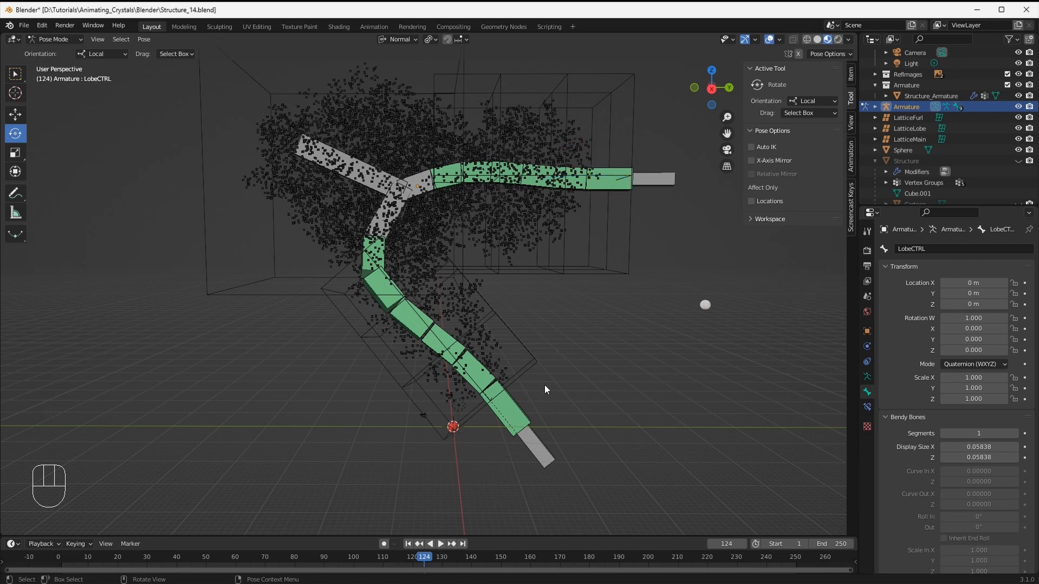
pyautogui.click(519, 340)
pyautogui.scroll(2, 524, 353)
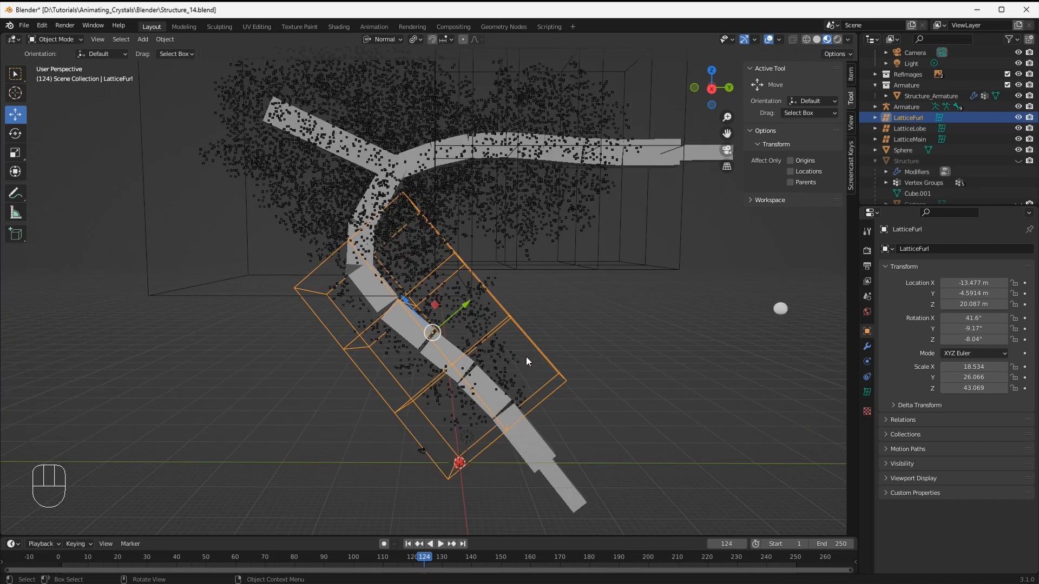
pyautogui.keyDown('shift'); pyautogui.click(537, 448); pyautogui.keyUp('shift')
pyautogui.hotkey('ctrl', 'p')
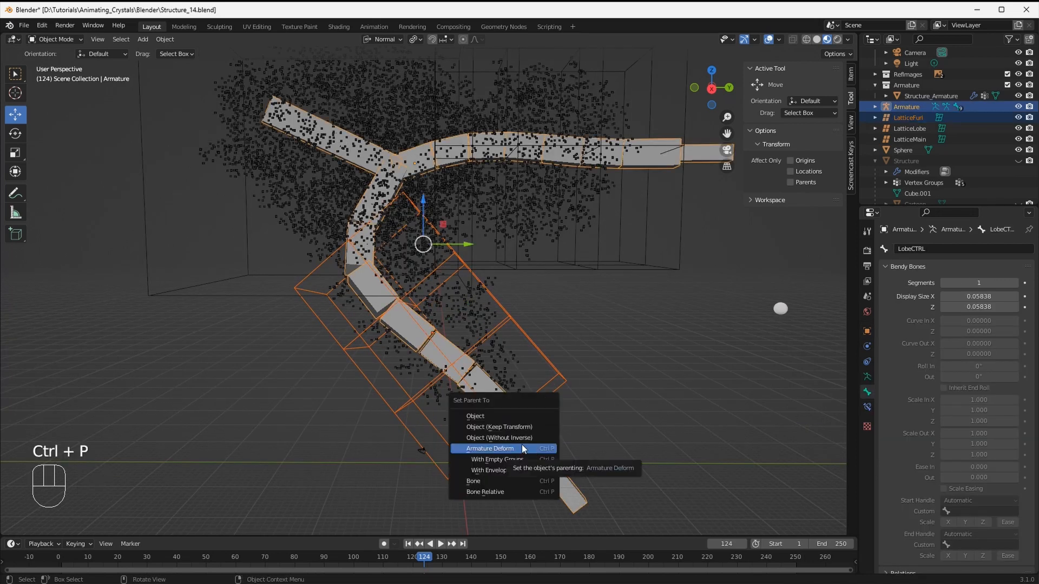
pyautogui.click(522, 448)
# Parent the LatticeLobe lattice to the armature with Armature Deform
pyautogui.keyDown('shift'); pyautogui.moveTo(592, 199); pyautogui.dragTo(547, 150, button='middle'); pyautogui.keyUp('shift')
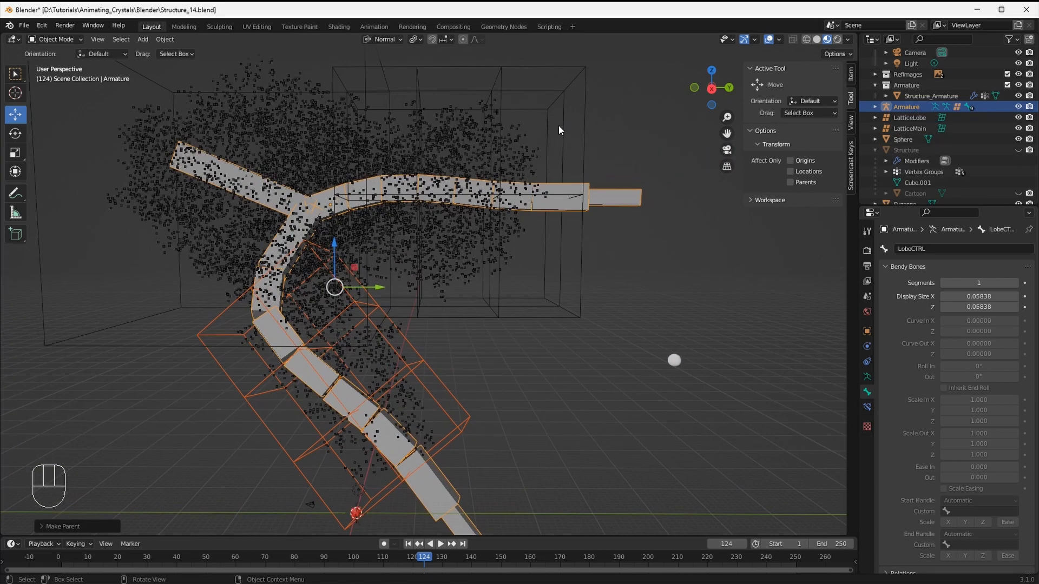
pyautogui.click(559, 125)
pyautogui.keyDown('shift'); pyautogui.click(605, 192); pyautogui.keyUp('shift')
pyautogui.hotkey('ctrl', 'p')
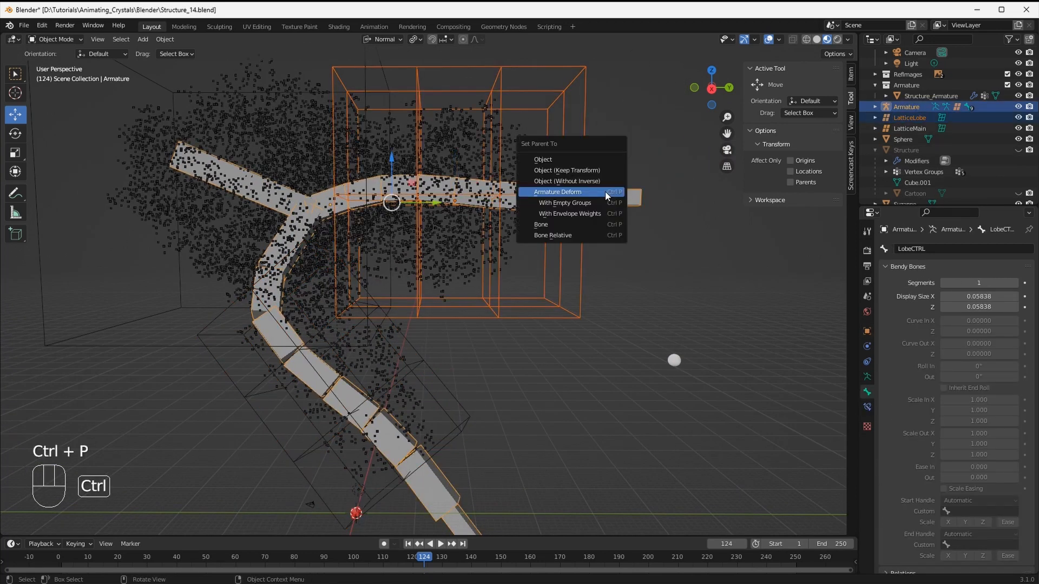
pyautogui.click(605, 191)
# Test the rig in Pose Mode by moving the FurlCTRL and LobeCTRL bones, cancelling each move
pyautogui.moveTo(562, 224); pyautogui.dragTo(491, 276, button='middle')
pyautogui.click(589, 202)
pyautogui.hotkey('ctrl', 'Tab')
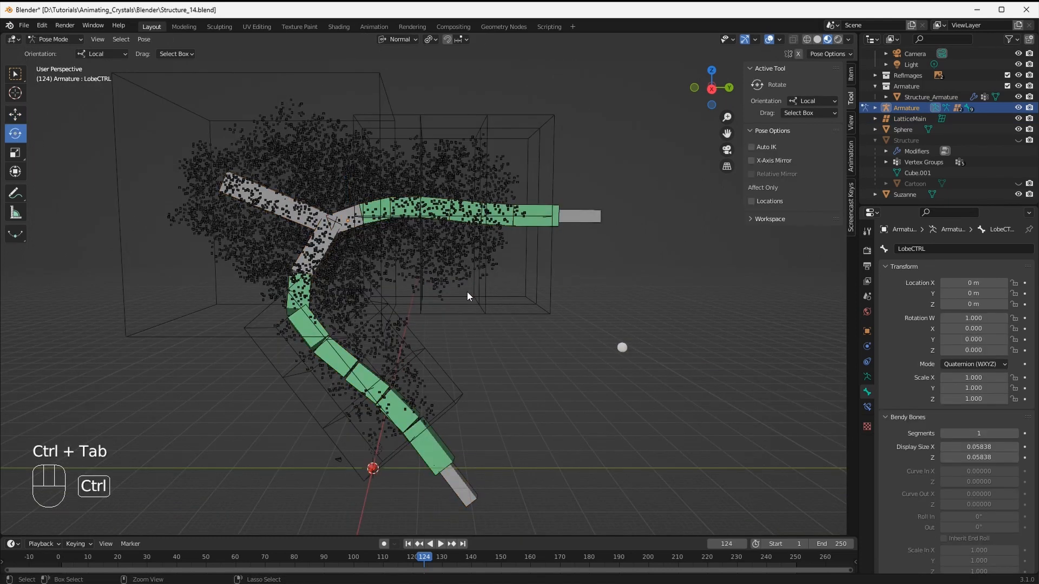
pyautogui.click(465, 484)
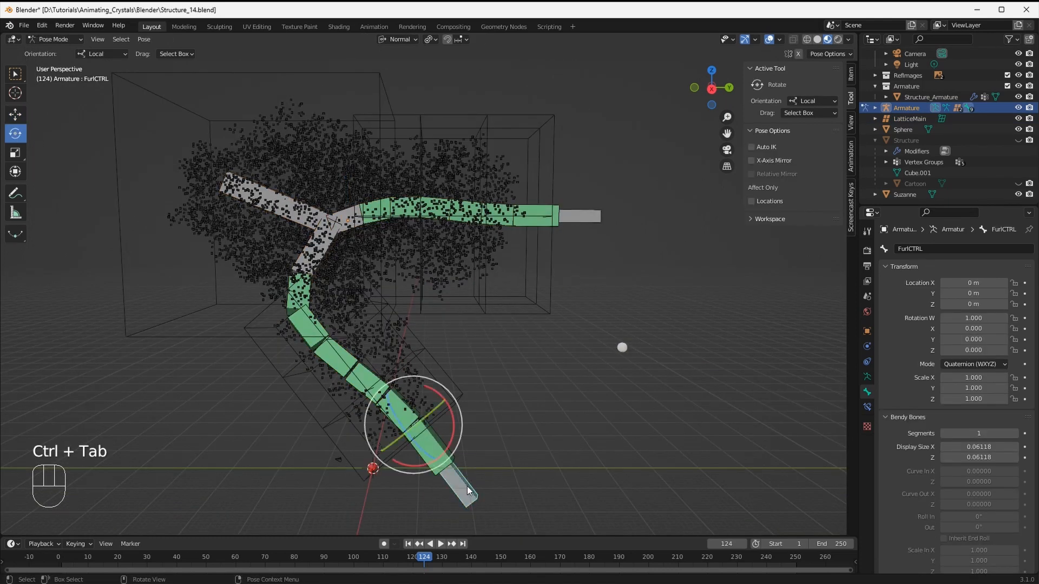
pyautogui.press('g')
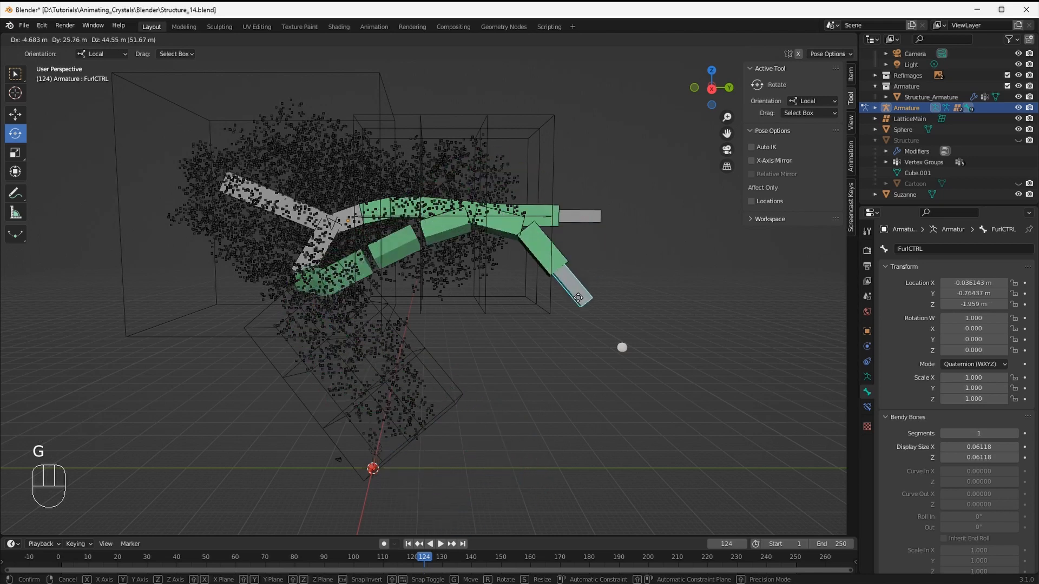
pyautogui.press('Escape')
pyautogui.click(580, 219)
pyautogui.press('g')
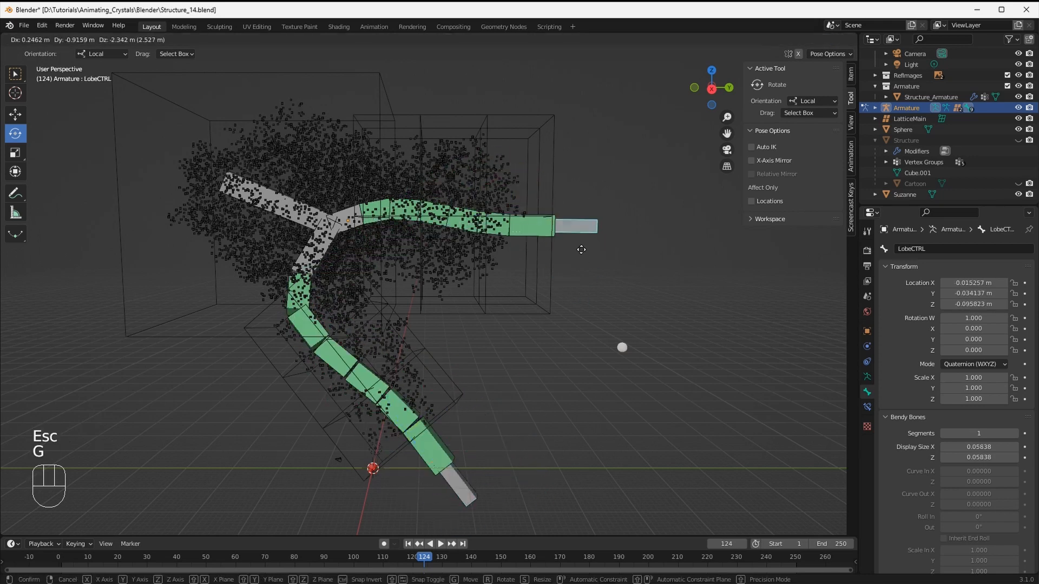
pyautogui.press('Escape')
# Return to Object Mode, select the LatticeFurl lattice and add two vertex groups to it
pyautogui.moveTo(465, 330); pyautogui.dragTo(311, 358, button='middle')
pyautogui.hotkey('ctrl', 'Tab')
pyautogui.click(464, 339)
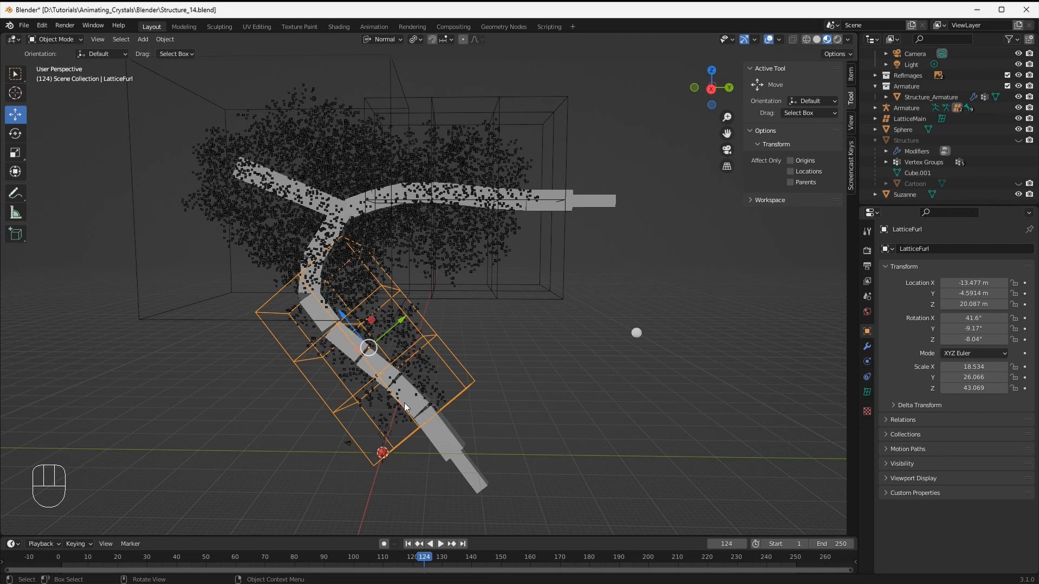
pyautogui.keyDown('shift'); pyautogui.moveTo(427, 378); pyautogui.dragTo(530, 314, button='middle'); pyautogui.keyUp('shift')
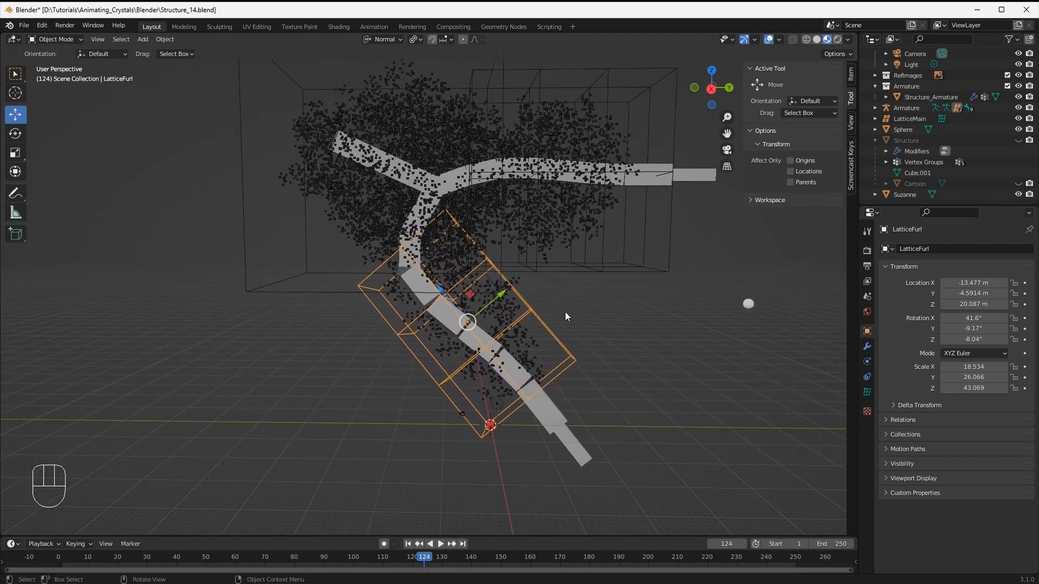
pyautogui.scroll(3, 573, 319)
pyautogui.keyDown('shift'); pyautogui.moveTo(633, 379); pyautogui.dragTo(582, 354, button='middle'); pyautogui.keyUp('shift')
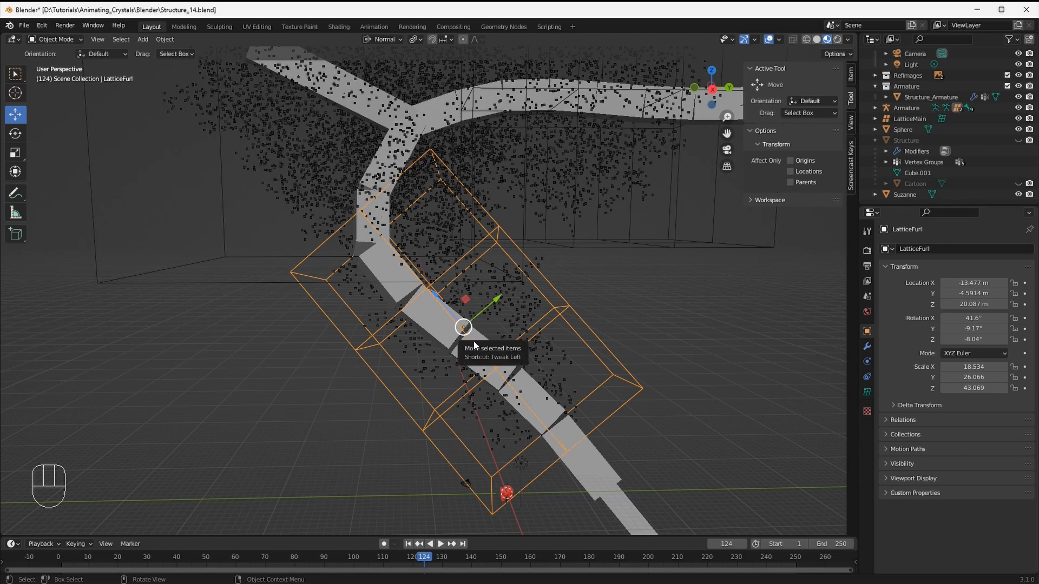
pyautogui.scroll(-1, 486, 366)
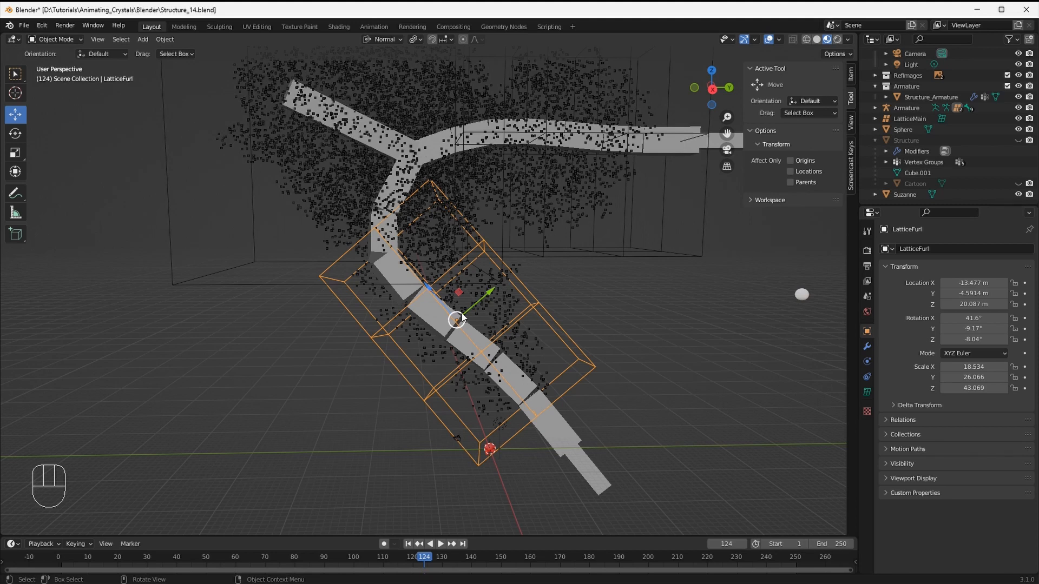
pyautogui.moveTo(464, 318); pyautogui.dragTo(472, 312, button='middle')
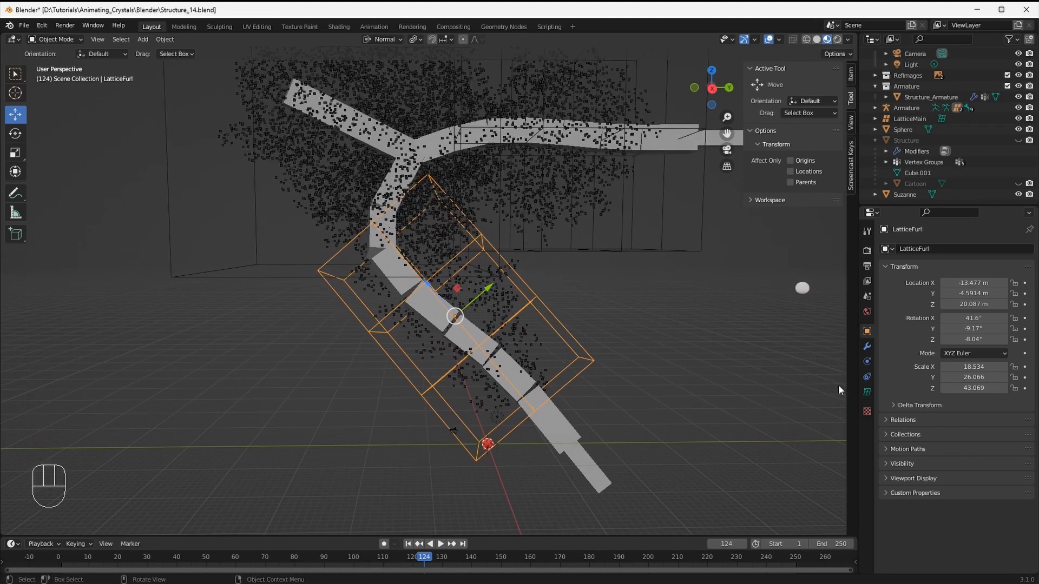
pyautogui.click(867, 392)
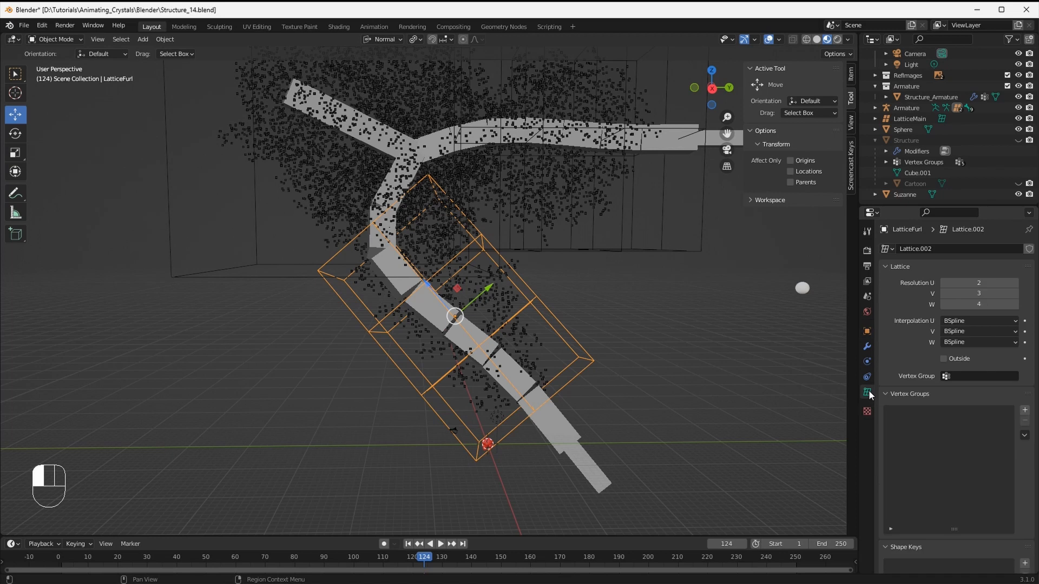
pyautogui.click(1024, 410)
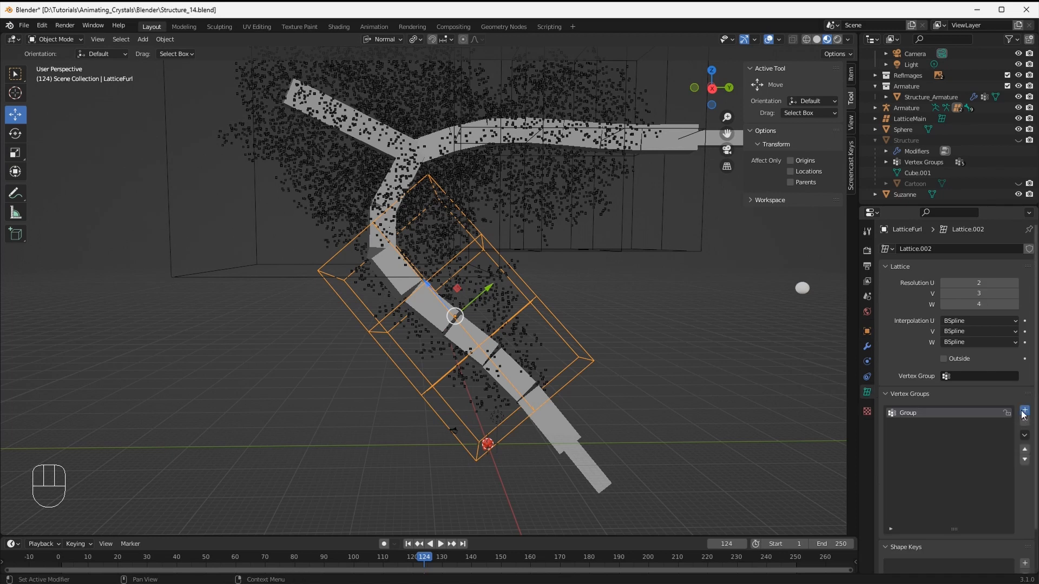
pyautogui.click(1024, 410)
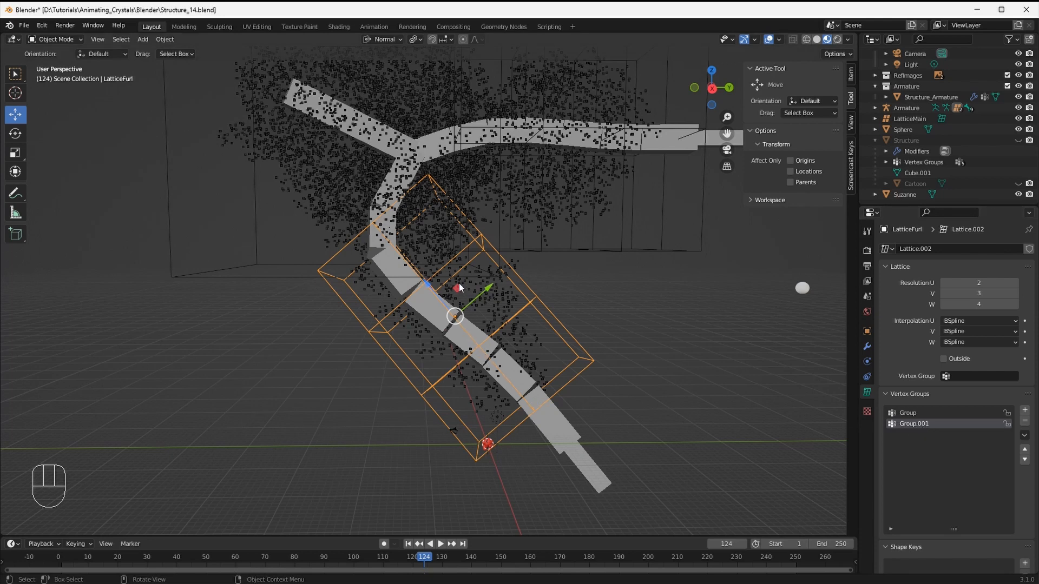
# Rename the second vertex group to FurlFlex and the first one to FurlBase
pyautogui.click(920, 423)
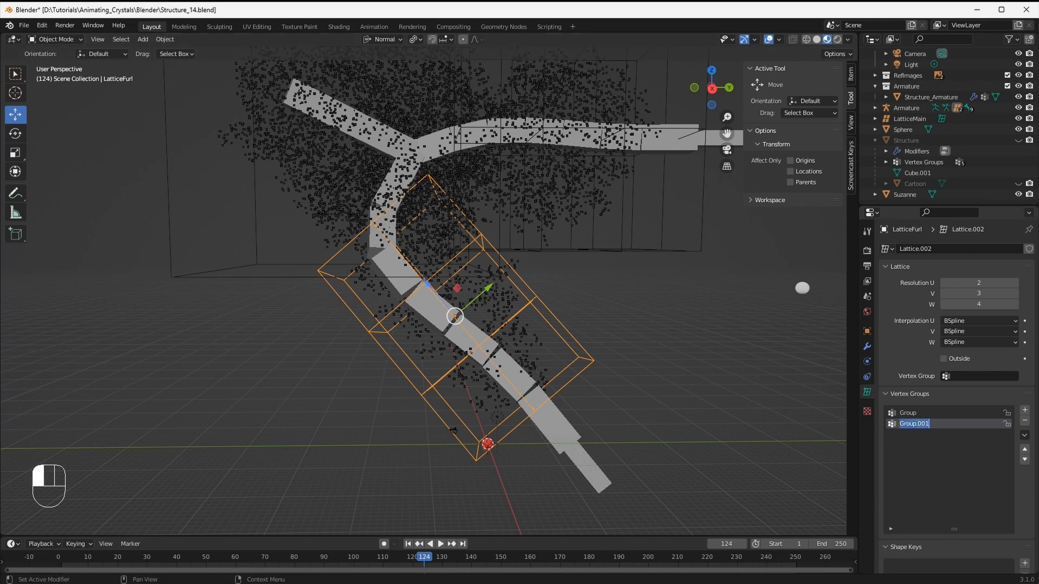
pyautogui.write('FurlFlex')
pyautogui.click(916, 425)
pyautogui.click(914, 413)
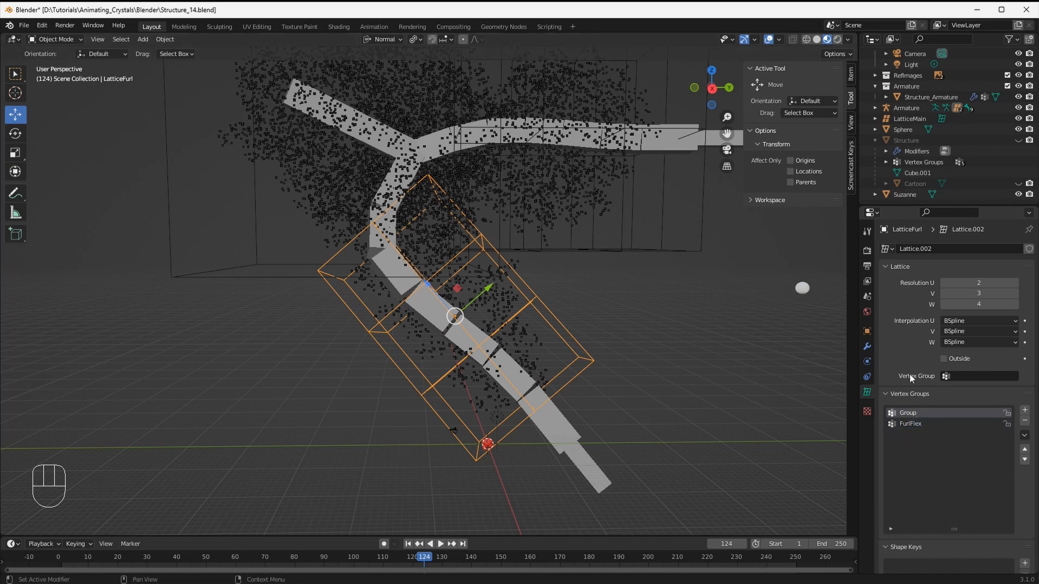
pyautogui.doubleClick(907, 412)
pyautogui.write('F')
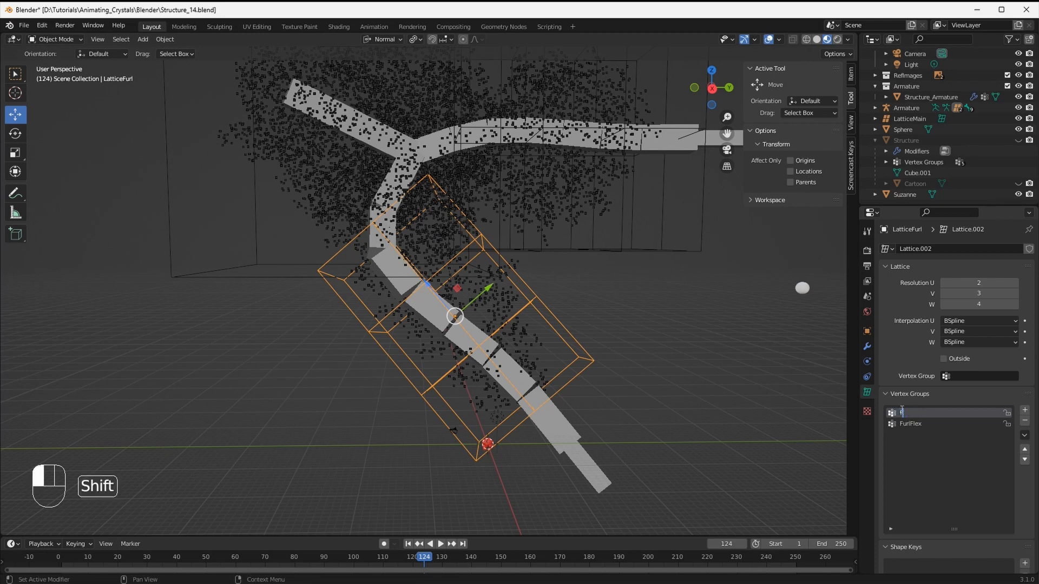
pyautogui.write('urlBase')
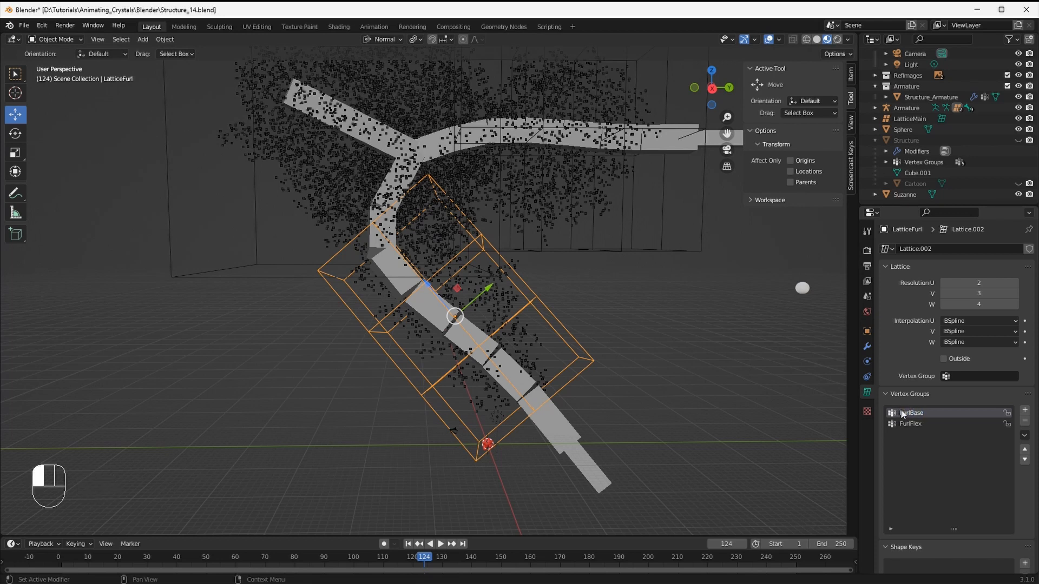
# In Edit Mode, select the furl lattice's points at its lower end and assign them to FurlFlex with weight 1
pyautogui.press('Tab')
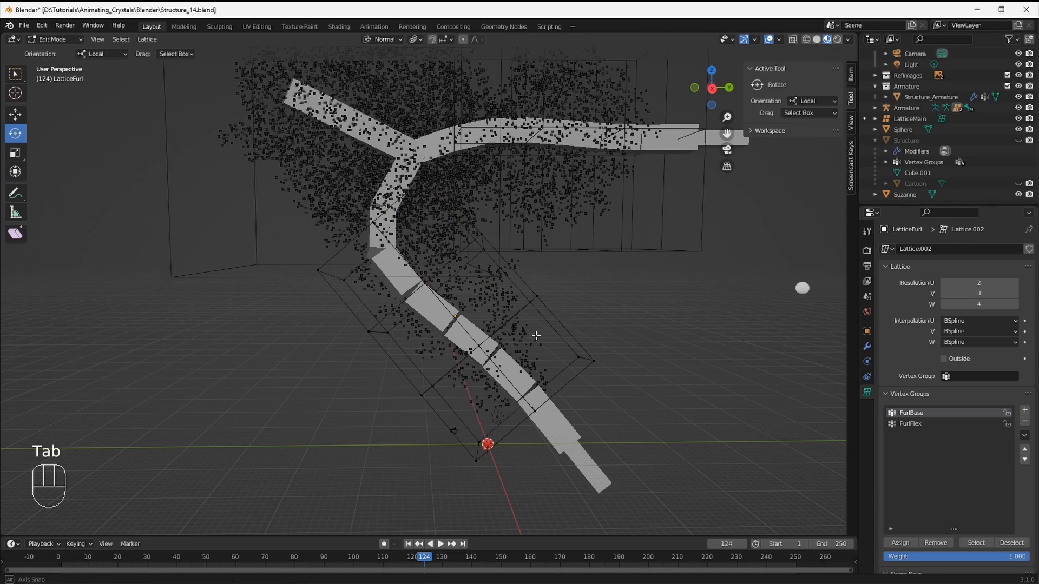
pyautogui.moveTo(540, 330); pyautogui.dragTo(516, 330, button='middle')
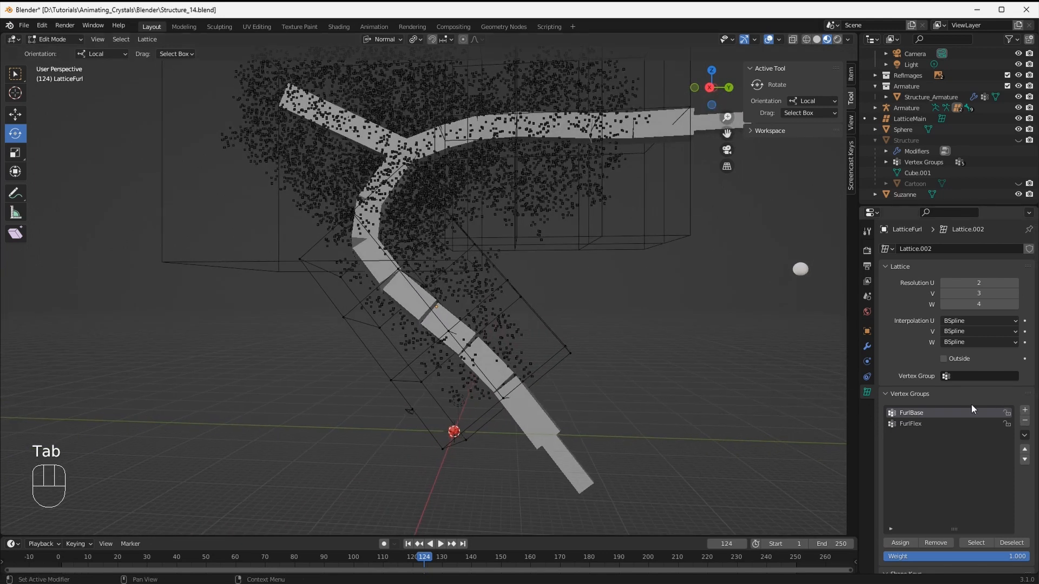
pyautogui.scroll(-2, 1002, 435)
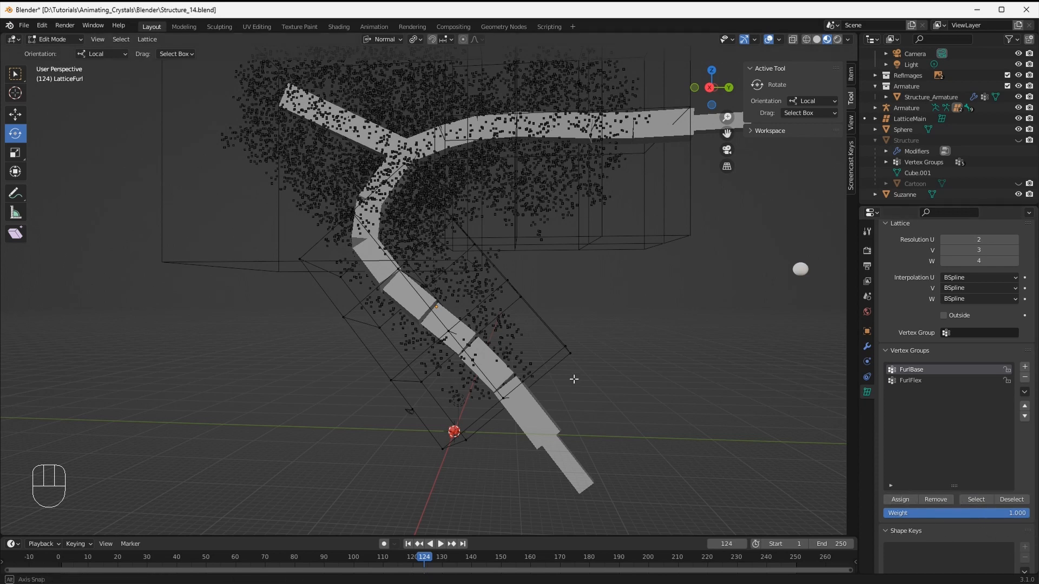
pyautogui.moveTo(570, 375); pyautogui.dragTo(585, 375, button='middle')
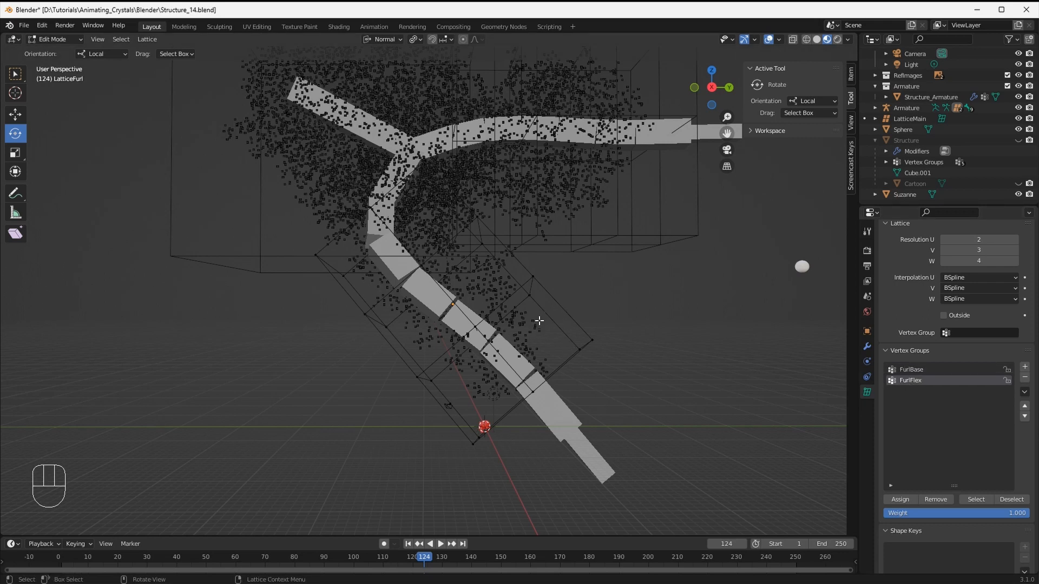
pyautogui.moveTo(543, 319); pyautogui.dragTo(633, 371)
pyautogui.keyDown('shift'); pyautogui.moveTo(496, 373); pyautogui.dragTo(557, 419); pyautogui.keyUp('shift')
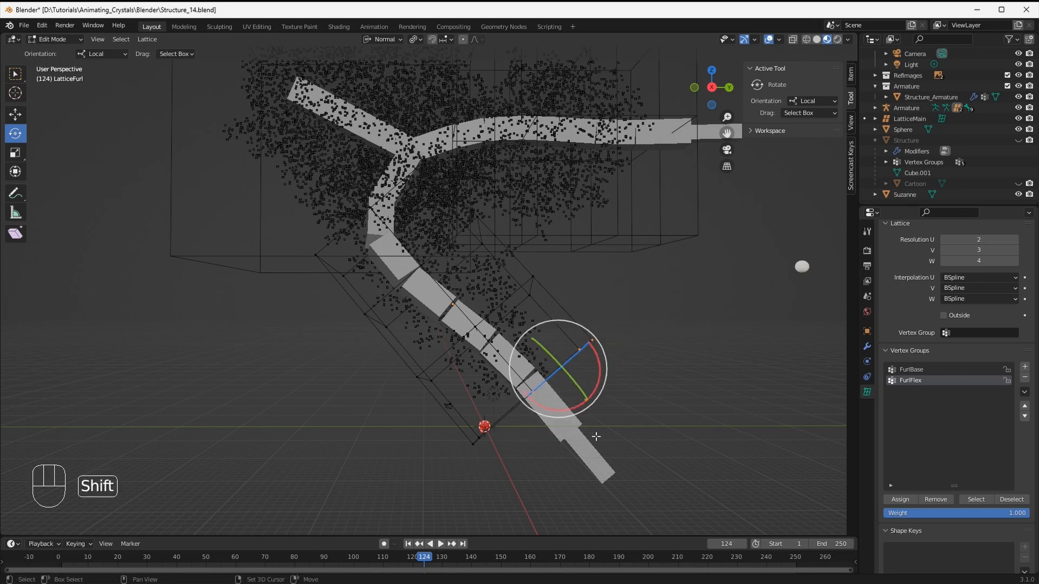
pyautogui.keyDown('shift'); pyautogui.moveTo(441, 419); pyautogui.dragTo(547, 490); pyautogui.keyUp('shift')
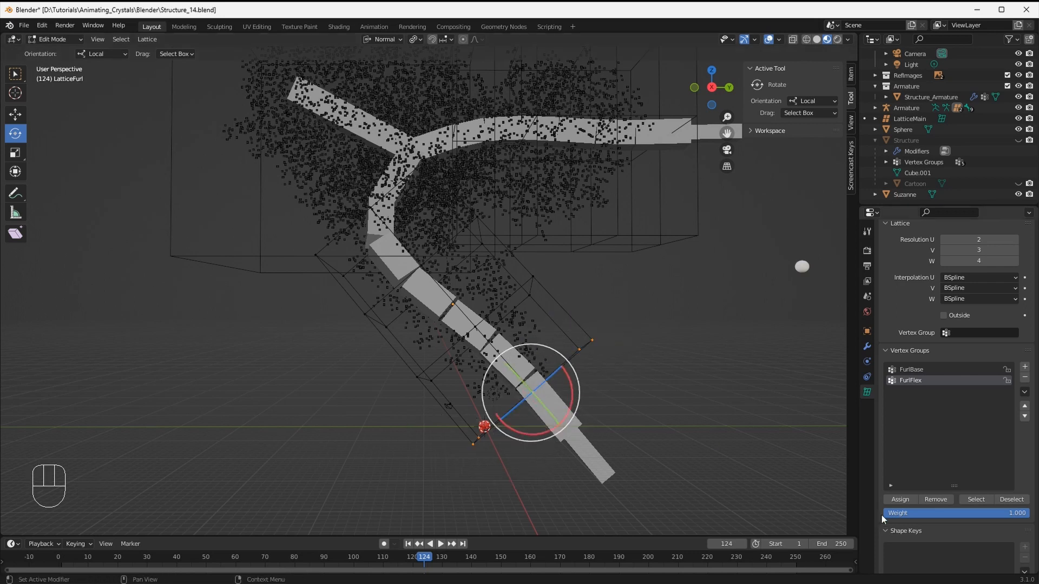
pyautogui.moveTo(609, 406); pyautogui.dragTo(533, 379, button='middle')
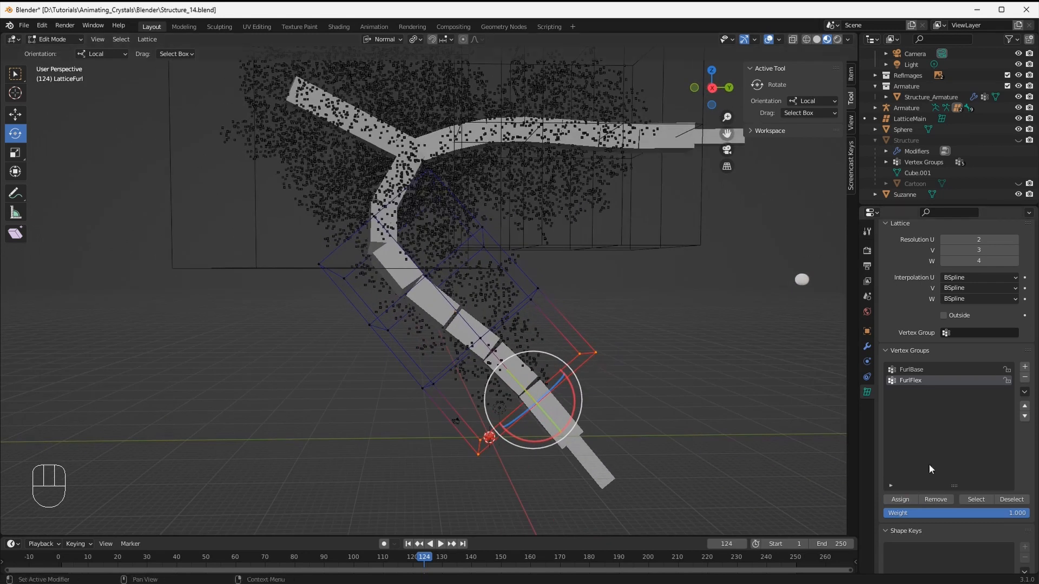
# Assign the selected lower-end lattice points to FurlFlex with a weight of 0.75
pyautogui.click(986, 515)
pyautogui.write('0.75')
pyautogui.press('Return')
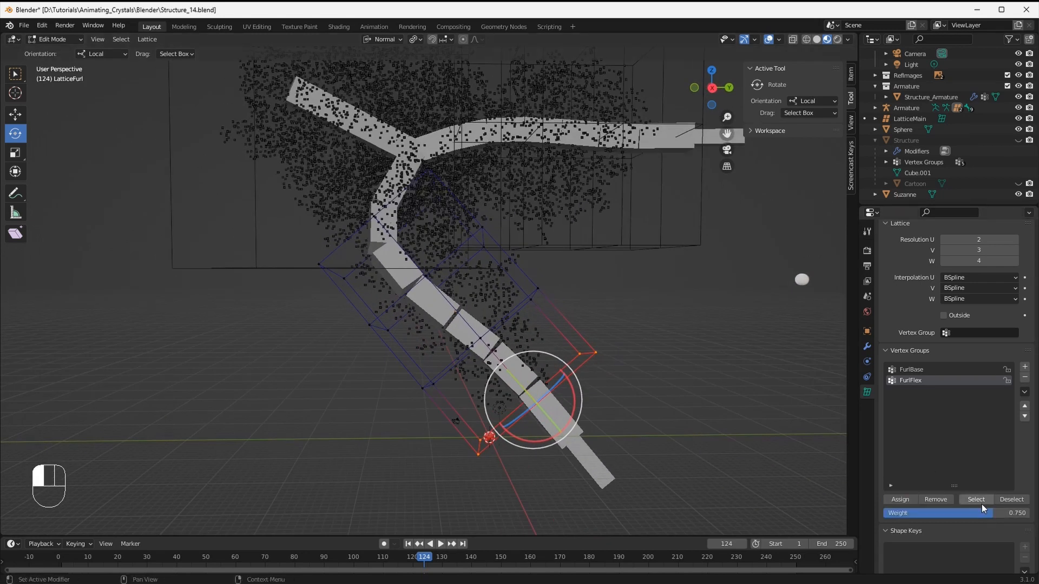
pyautogui.click(911, 499)
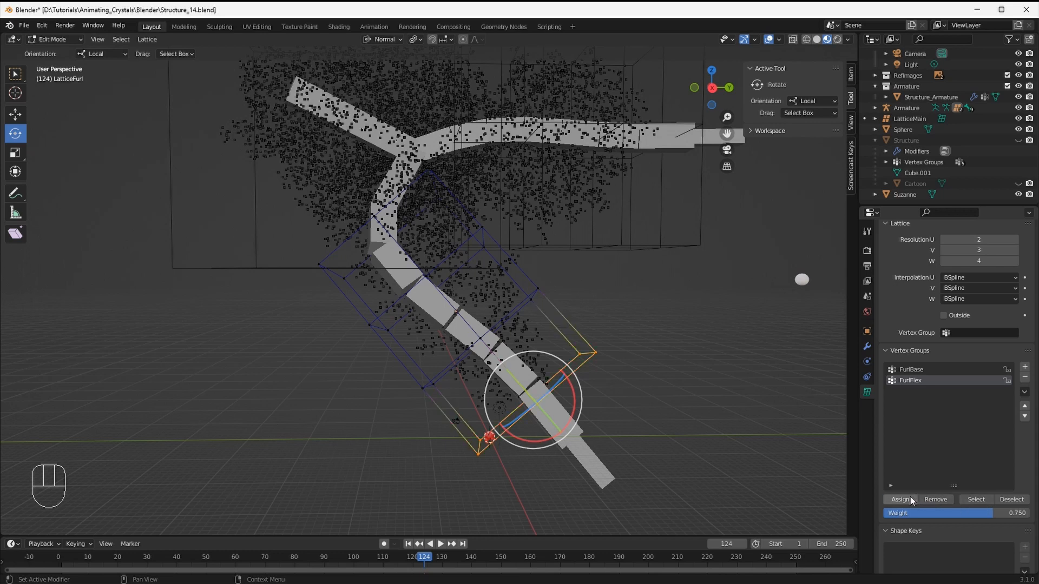
# Reselect the lattice's lower-end points and reassign them to FurlFlex with a weight of 1
pyautogui.moveTo(395, 364); pyautogui.dragTo(454, 403)
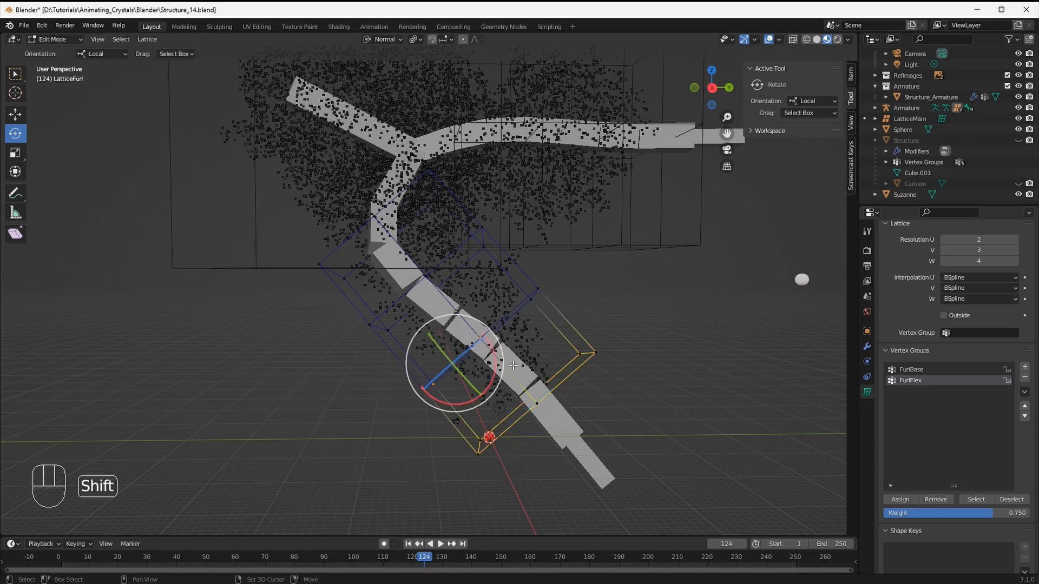
pyautogui.moveTo(463, 360); pyautogui.dragTo(557, 334)
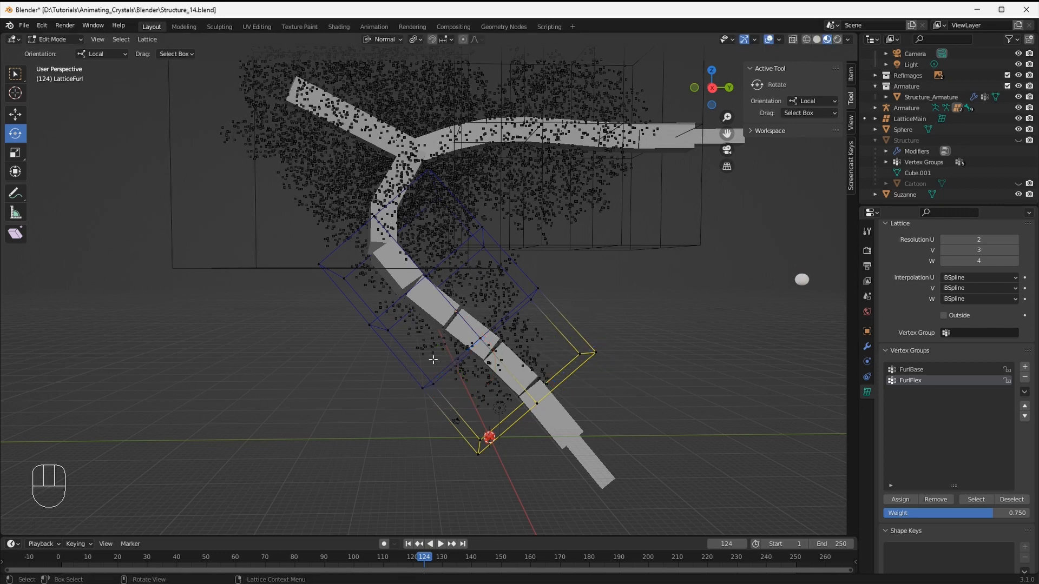
pyautogui.click(478, 453)
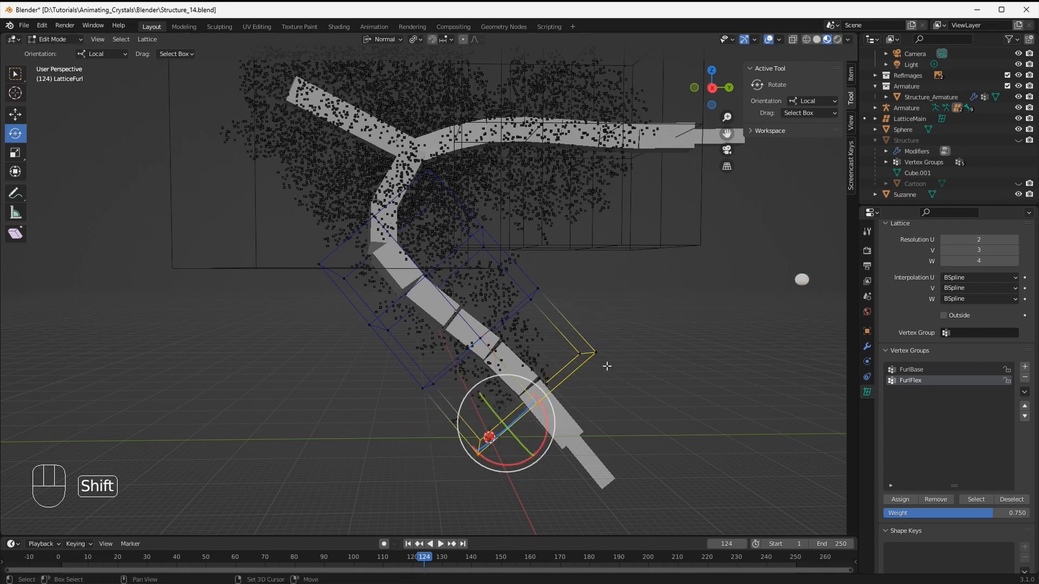
pyautogui.keyDown('shift'); pyautogui.click(579, 353); pyautogui.keyUp('shift')
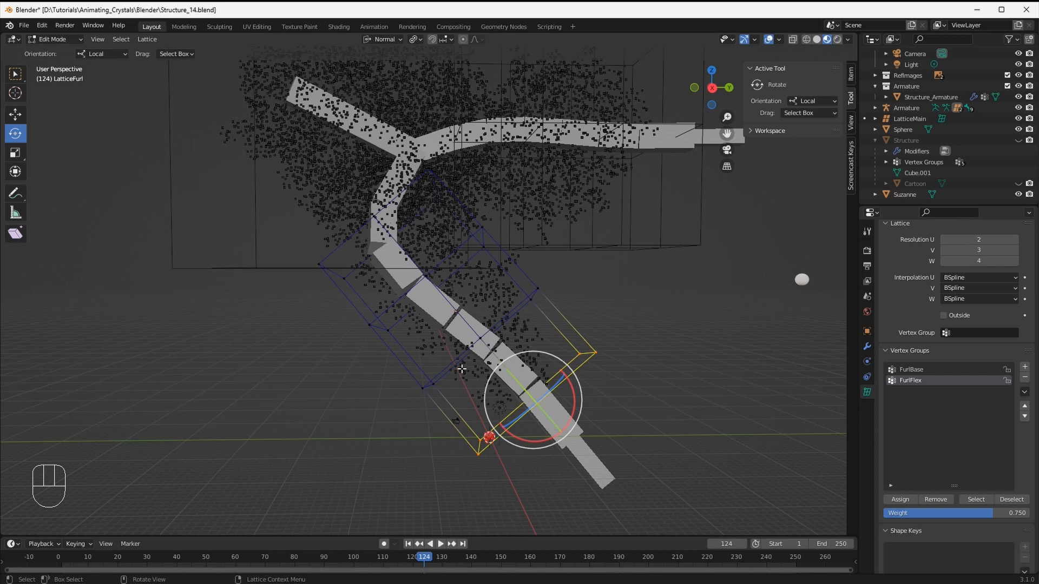
pyautogui.click(990, 513)
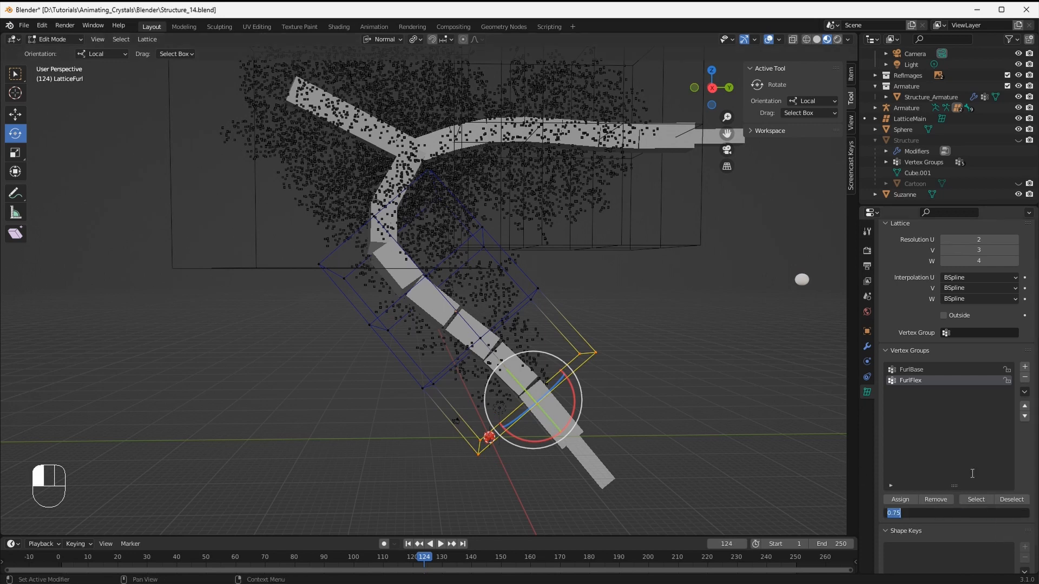
pyautogui.write('1')
pyautogui.press('Return')
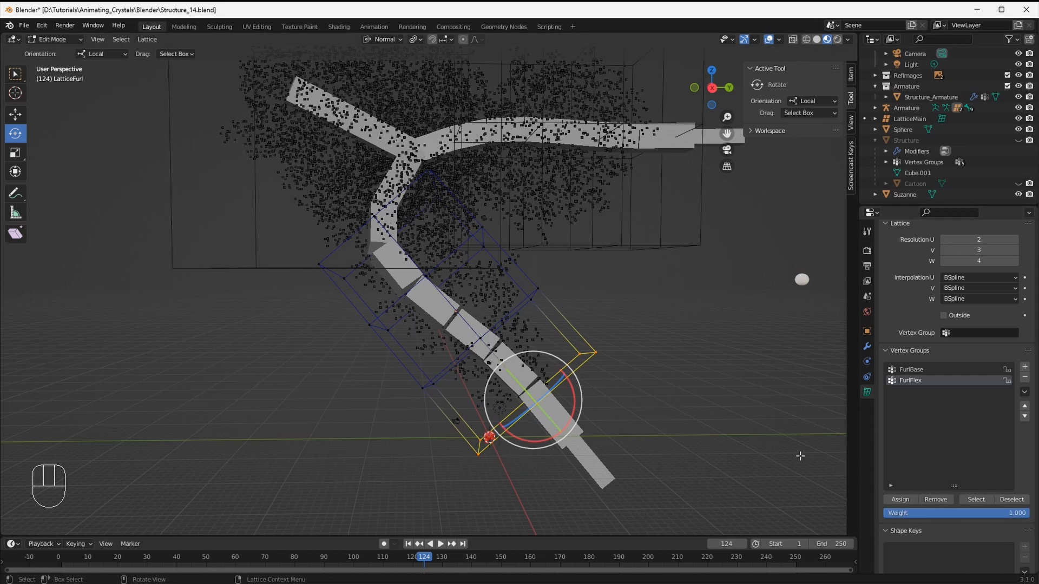
pyautogui.click(900, 499)
# Select the next row of lattice points above the lower end and assign it to FurlFlex with weight 0.75
pyautogui.moveTo(395, 370); pyautogui.dragTo(446, 403)
pyautogui.keyDown('shift'); pyautogui.moveTo(456, 323); pyautogui.dragTo(519, 362); pyautogui.keyUp('shift')
pyautogui.keyDown('shift'); pyautogui.moveTo(516, 274); pyautogui.dragTo(557, 314); pyautogui.keyUp('shift')
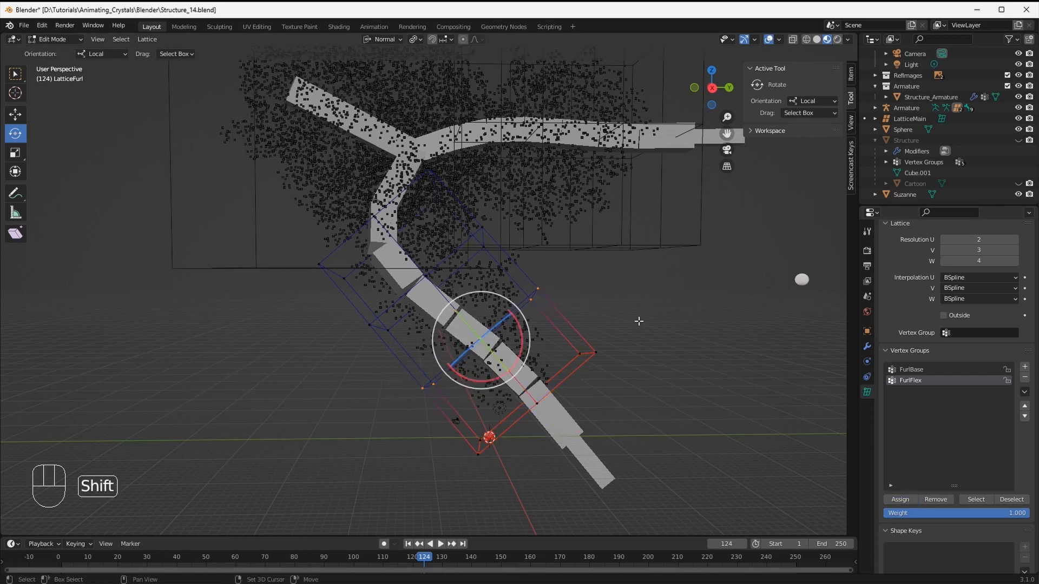
pyautogui.click(958, 512)
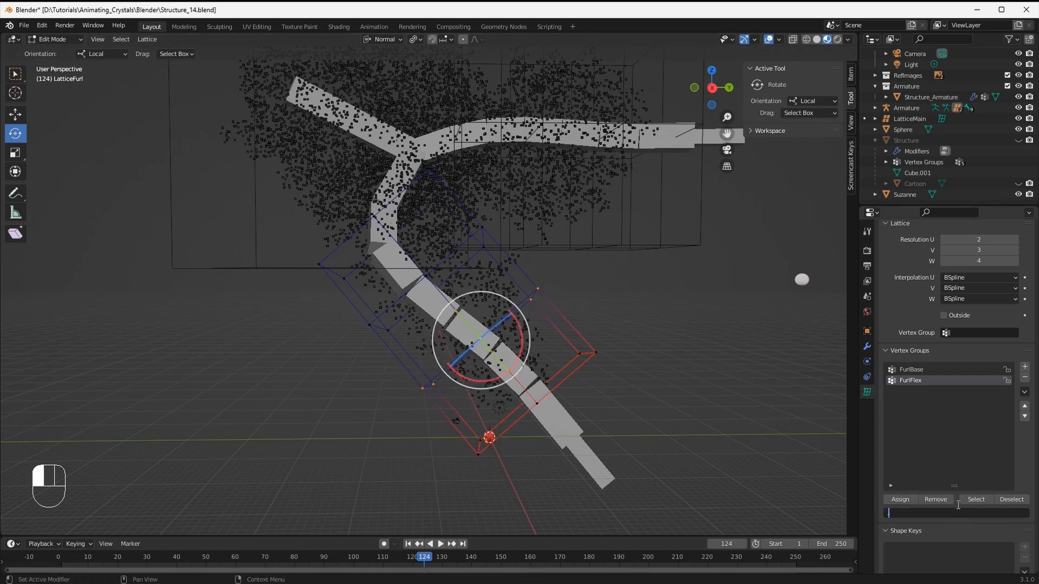
pyautogui.press('Return')
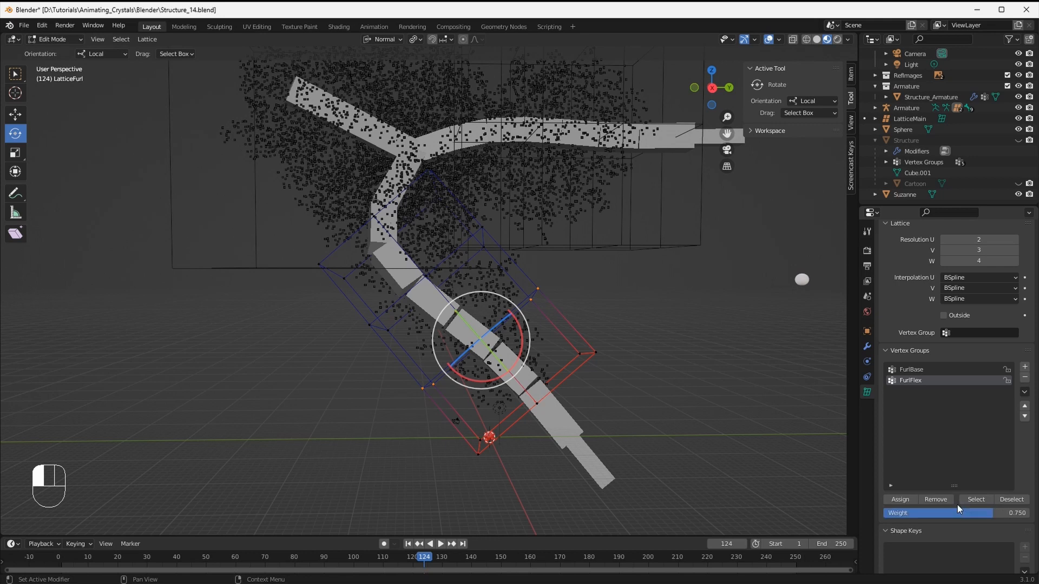
pyautogui.click(895, 499)
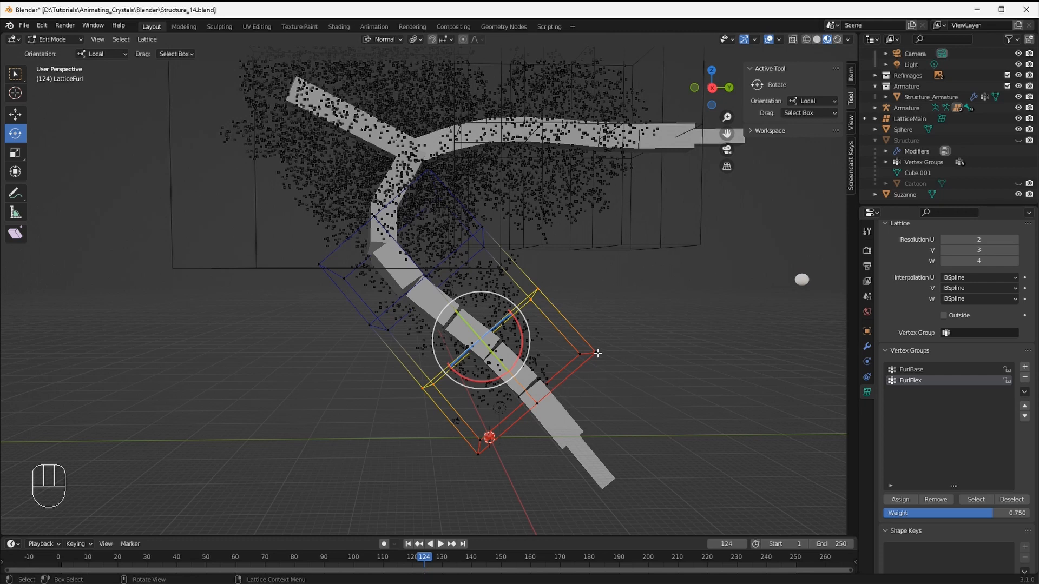
# Select the third row of furl lattice points from the lower end and assign it to FurlFlex with weight 0.5
pyautogui.moveTo(348, 310); pyautogui.dragTo(409, 348)
pyautogui.keyDown('shift'); pyautogui.moveTo(413, 262); pyautogui.dragTo(461, 299); pyautogui.keyUp('shift')
pyautogui.keyDown('shift'); pyautogui.moveTo(457, 216); pyautogui.dragTo(516, 273); pyautogui.keyUp('shift')
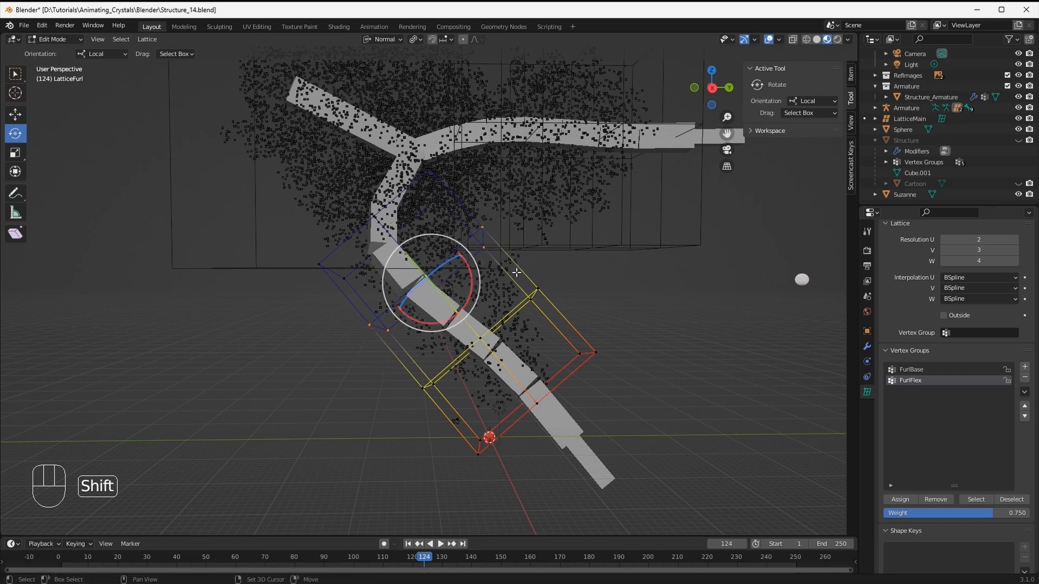
pyautogui.click(1009, 516)
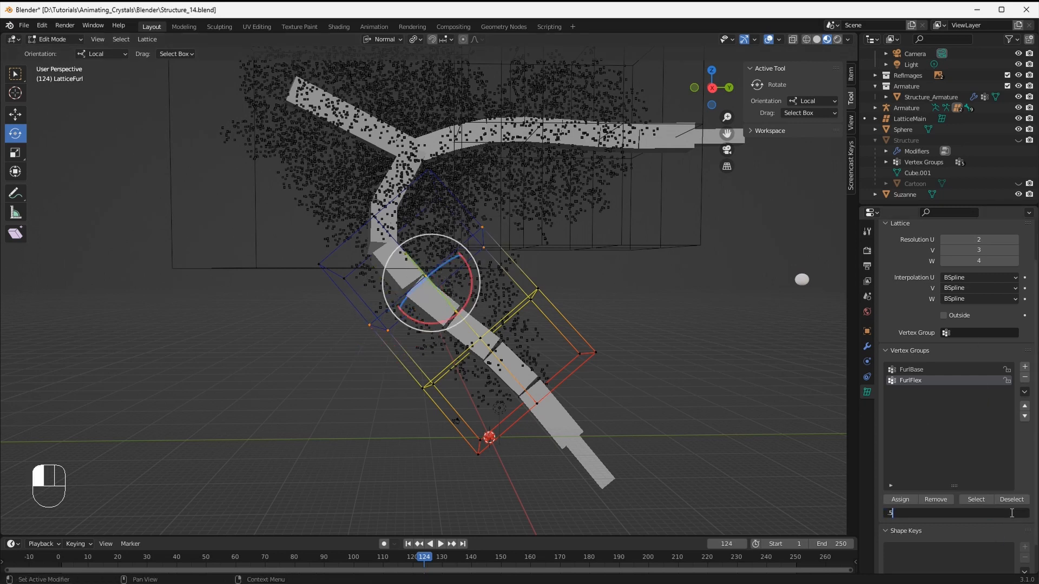
pyautogui.click(897, 501)
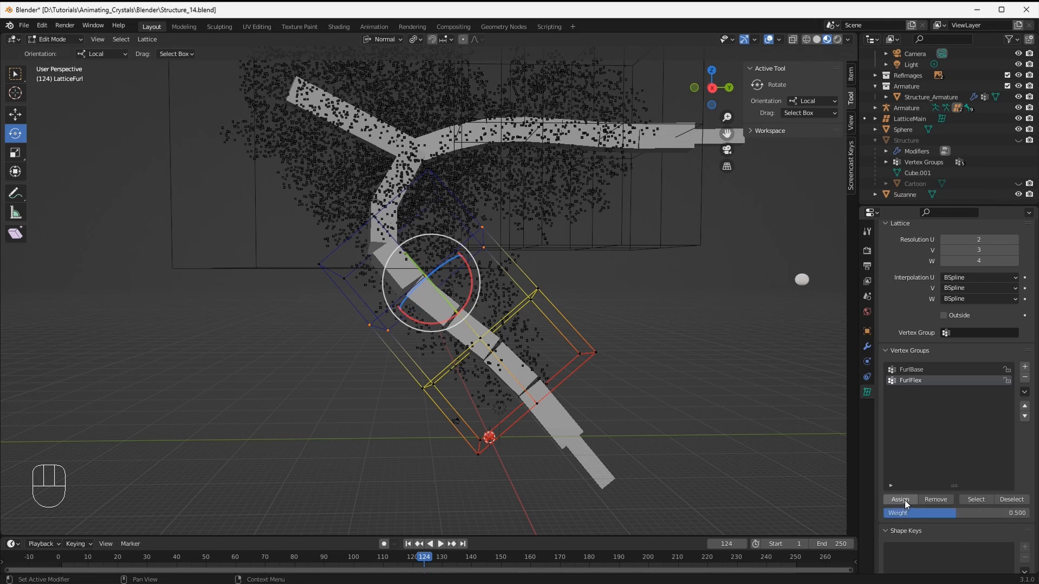
pyautogui.click(907, 501)
# Make FurlBase the active group and assign the furl lattice's upper-end points to it with weight 1
pyautogui.moveTo(445, 327)
pyautogui.mouseDown(button='middle')
pyautogui.moveTo(461, 335)
pyautogui.moveTo(451, 328)
pyautogui.mouseUp(button='middle')
pyautogui.moveTo(455, 271); pyautogui.dragTo(465, 259, button='middle')
pyautogui.moveTo(323, 272); pyautogui.dragTo(366, 265, button='middle')
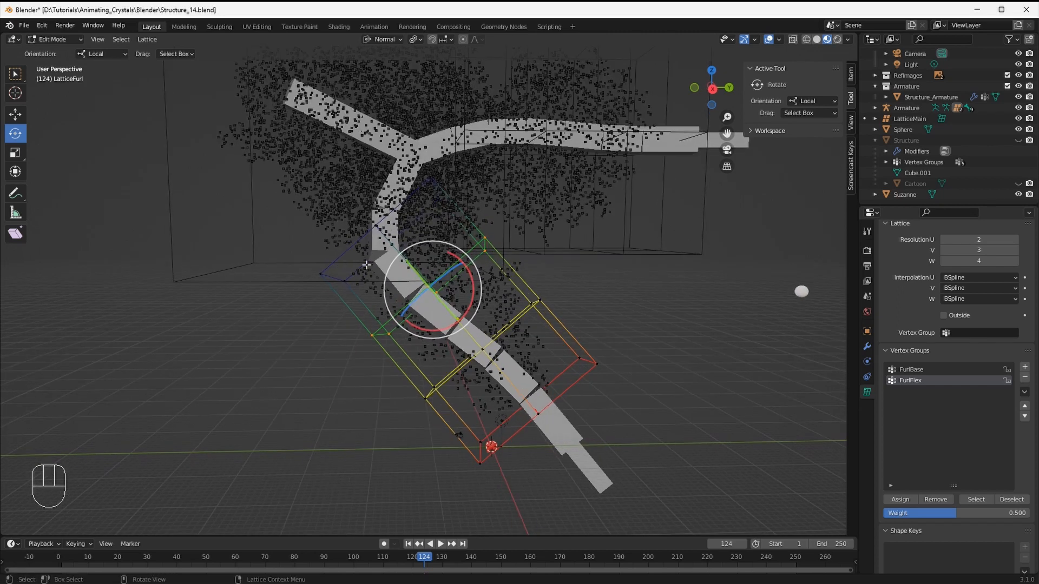
pyautogui.click(902, 371)
pyautogui.moveTo(278, 235); pyautogui.dragTo(370, 290)
pyautogui.keyDown('shift'); pyautogui.moveTo(413, 148); pyautogui.dragTo(472, 208); pyautogui.keyUp('shift')
pyautogui.moveTo(505, 235); pyautogui.dragTo(615, 308, button='middle')
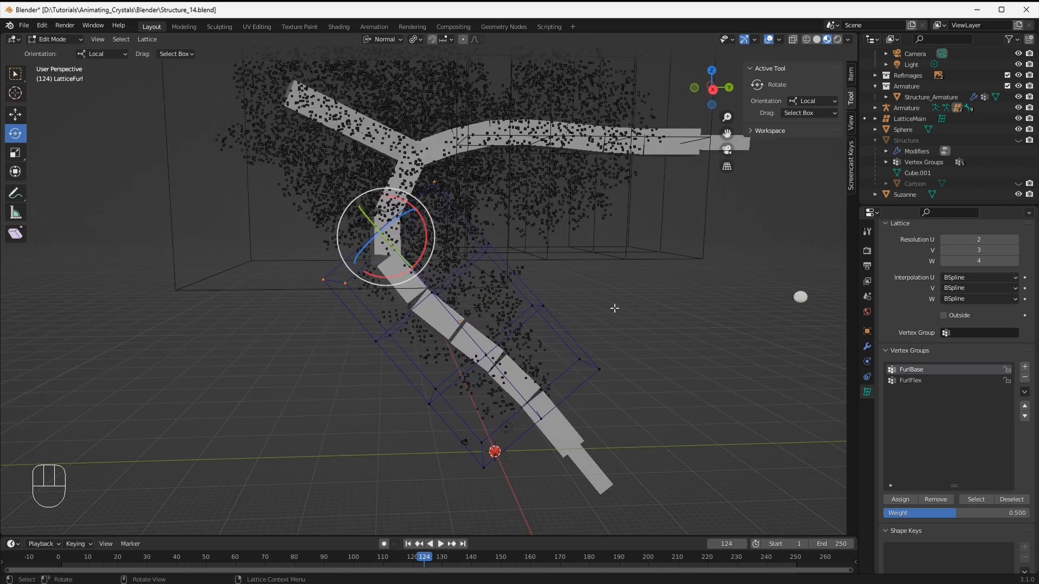
pyautogui.click(960, 511)
pyautogui.write('1')
pyautogui.press('Return')
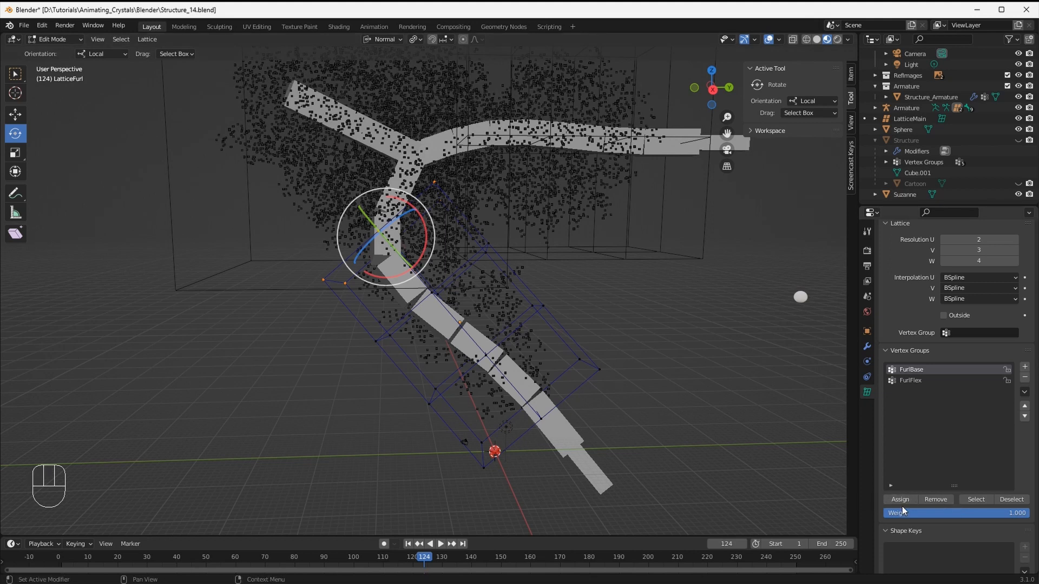
# Select the next row of furl lattice points below the upper end and assign it to FurlBase with weight 0.75
pyautogui.moveTo(331, 299); pyautogui.dragTo(420, 376)
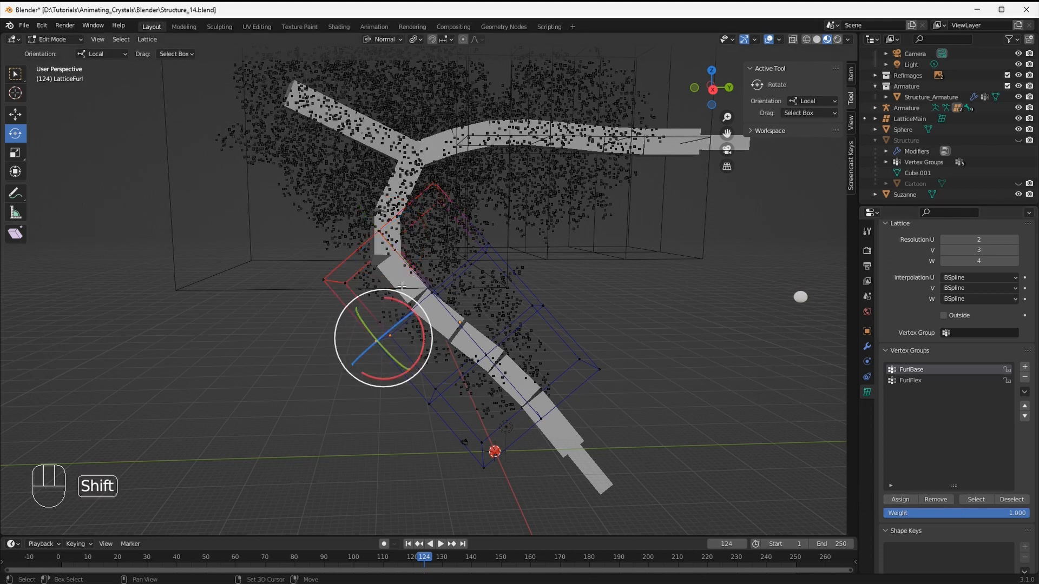
pyautogui.keyDown('shift'); pyautogui.moveTo(407, 280); pyautogui.dragTo(462, 313); pyautogui.keyUp('shift')
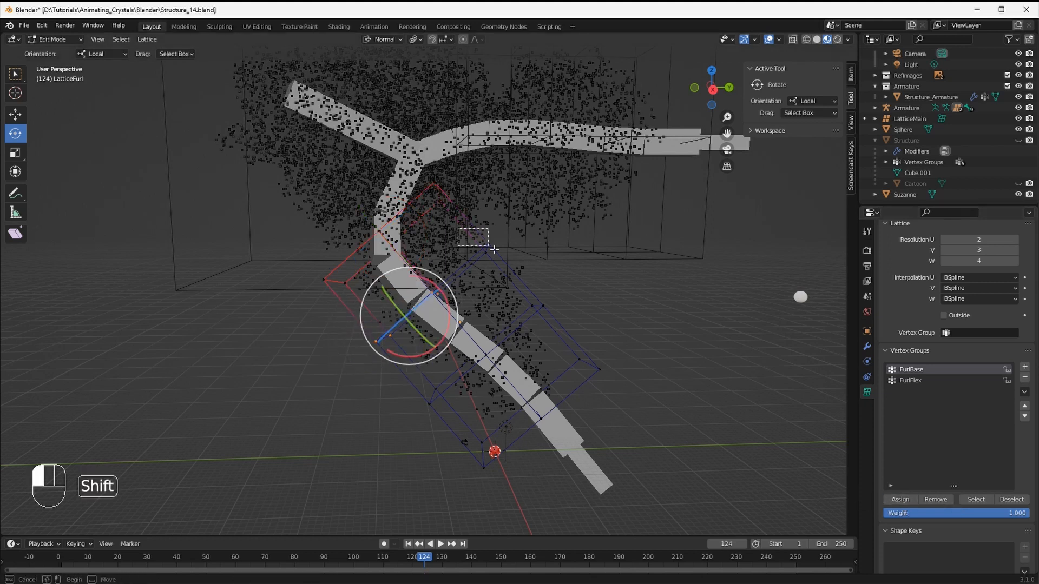
pyautogui.click(987, 512)
pyautogui.write('0.75')
pyautogui.press('Return')
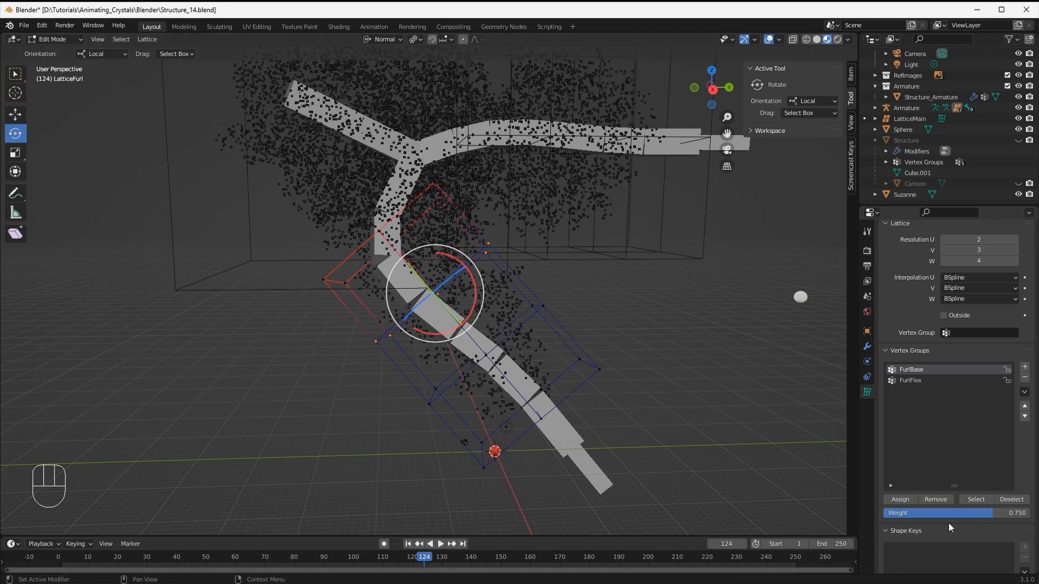
# Assign the third row of furl lattice points from the upper end to FurlBase with weight 0.5, and leave Edit Mode
pyautogui.moveTo(399, 372); pyautogui.dragTo(453, 428)
pyautogui.keyDown('shift'); pyautogui.moveTo(454, 325); pyautogui.dragTo(505, 382); pyautogui.keyUp('shift')
pyautogui.keyDown('shift'); pyautogui.moveTo(506, 289); pyautogui.dragTo(564, 326); pyautogui.keyUp('shift')
pyautogui.click(958, 514)
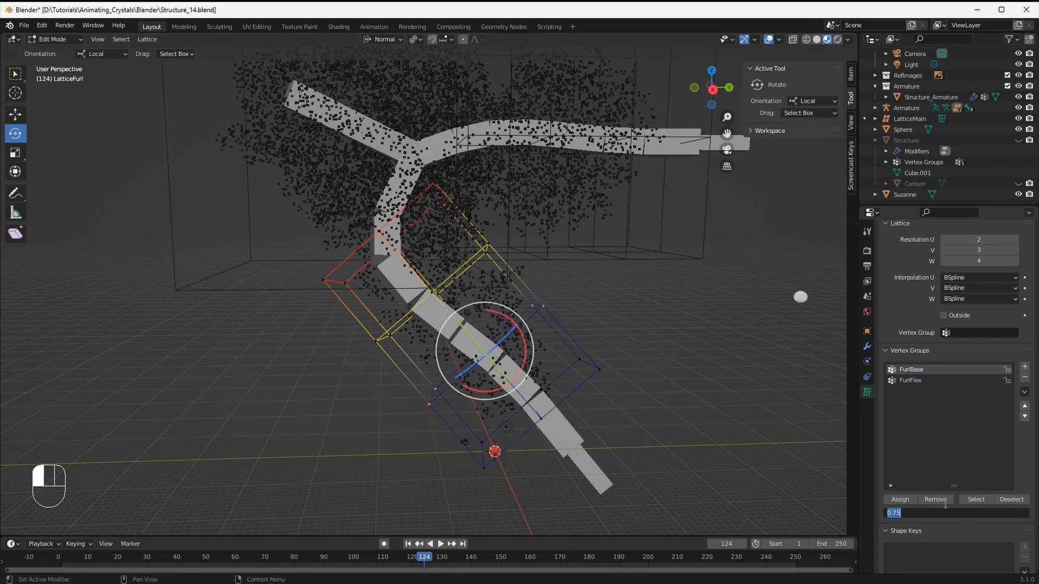
pyautogui.press('Return')
pyautogui.click(911, 499)
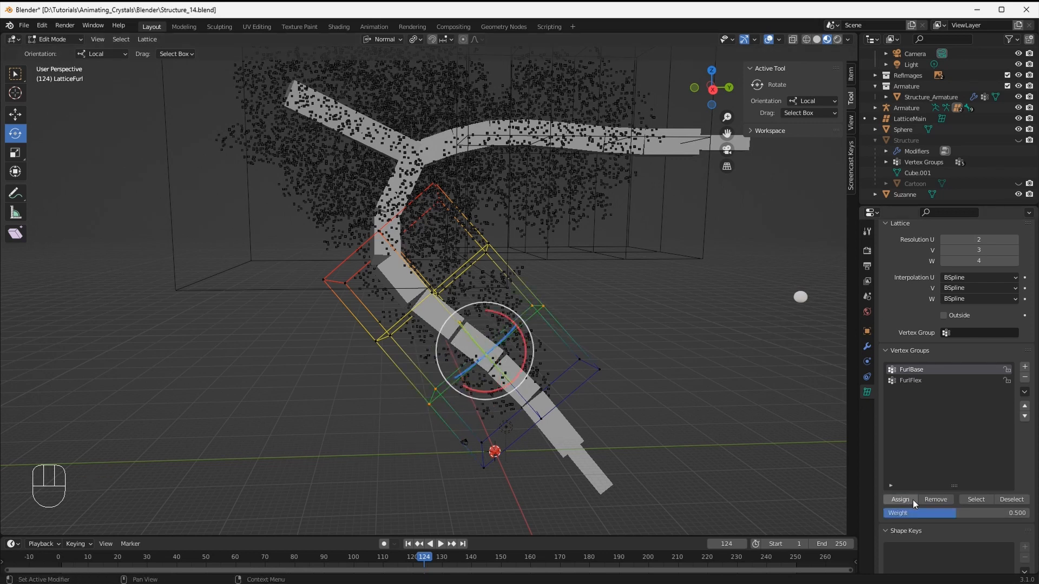
pyautogui.press('Tab')
# Put the armature in Pose Mode and try moving the FurlCTRL bone to test the furl lattice's deformation
pyautogui.click(585, 484)
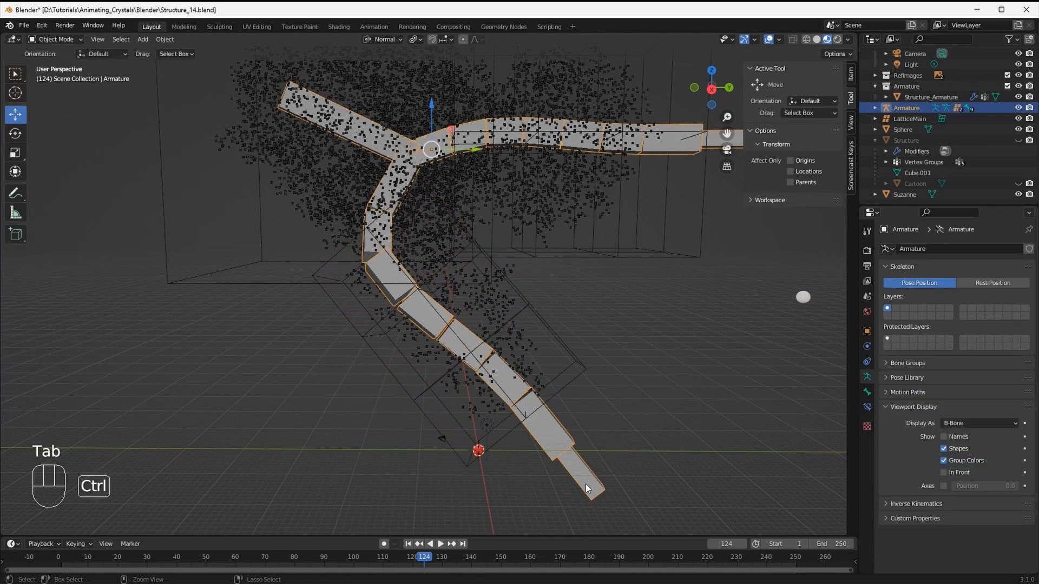
pyautogui.hotkey('ctrl', 'Tab')
pyautogui.click(583, 478)
pyautogui.press('g')
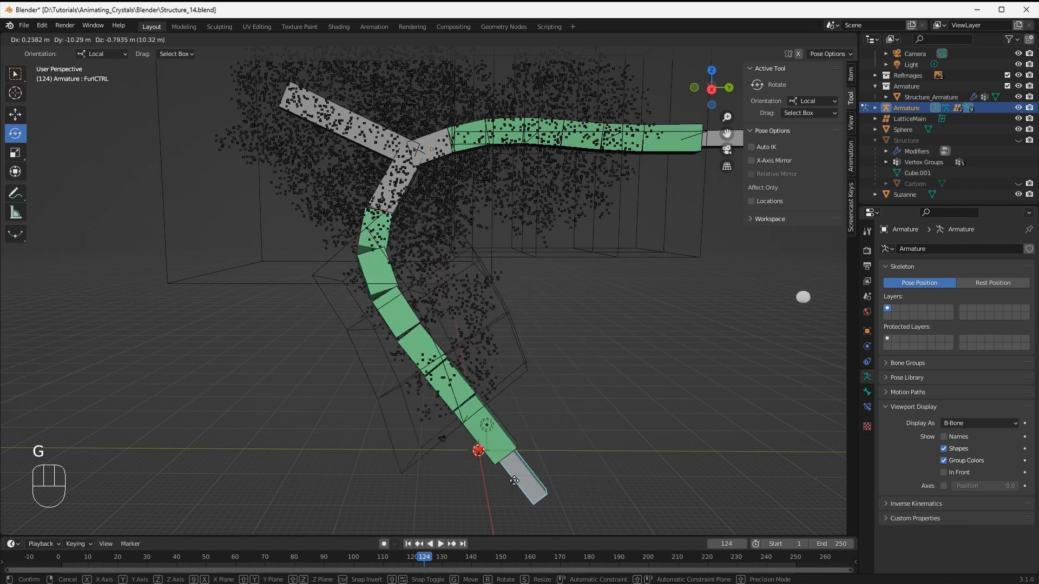
pyautogui.press('Escape')
# Try moving the FurlCTRL bone again from another viewing angle, cancel the move and leave Pose Mode
pyautogui.moveTo(641, 481); pyautogui.dragTo(522, 358, button='middle')
pyautogui.moveTo(330, 420)
pyautogui.mouseDown()
pyautogui.moveTo(373, 437)
pyautogui.moveTo(391, 422)
pyautogui.moveTo(350, 417)
pyautogui.moveTo(381, 427)
pyautogui.moveTo(335, 403)
pyautogui.mouseUp()
pyautogui.moveTo(311, 354); pyautogui.dragTo(368, 345, button='middle')
pyautogui.hotkey('ctrl', 'z')
pyautogui.moveTo(489, 371); pyautogui.dragTo(527, 355, button='middle')
pyautogui.press('g')
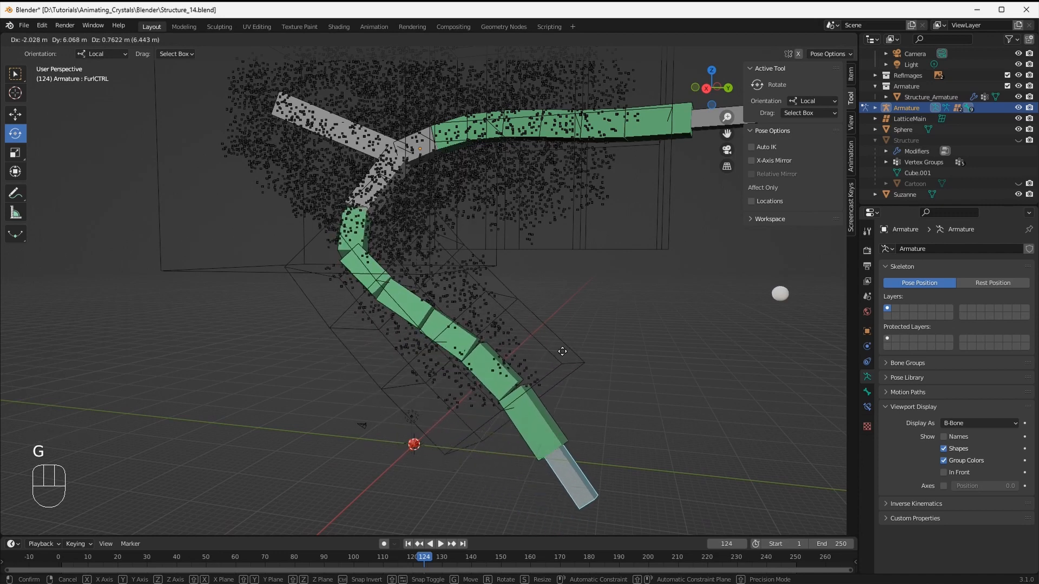
pyautogui.press('Escape')
pyautogui.moveTo(392, 366); pyautogui.dragTo(335, 309, button='middle')
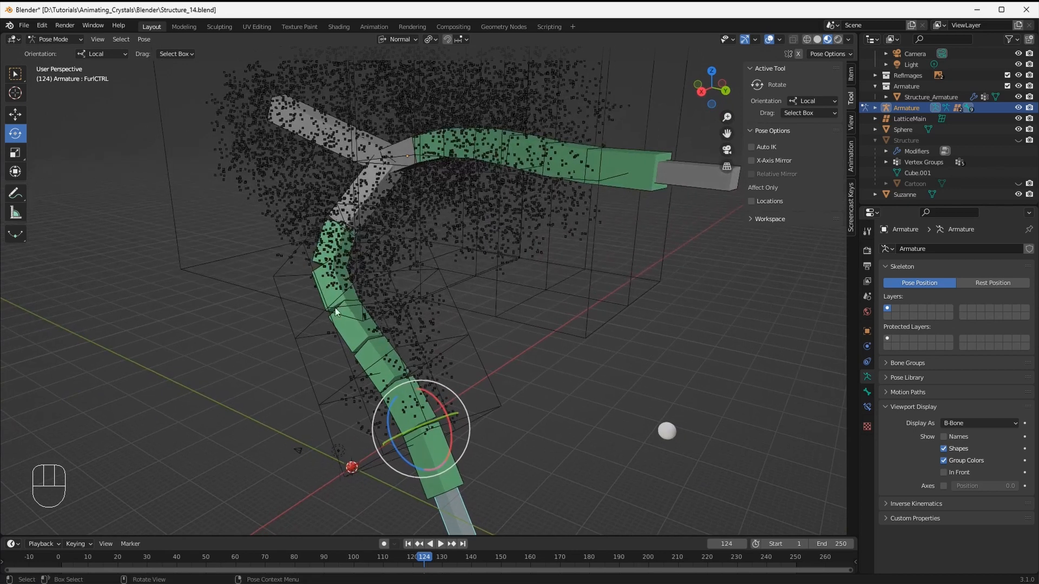
pyautogui.moveTo(397, 378); pyautogui.dragTo(440, 353, button='middle')
pyautogui.keyDown('shift'); pyautogui.moveTo(540, 225); pyautogui.dragTo(544, 296, button='middle'); pyautogui.keyUp('shift')
pyautogui.hotkey('ctrl', 'Tab')
# In Edit Mode on LatticeLobe, add two vertex groups and name them LobeBase and LobeFlex
pyautogui.click(554, 338)
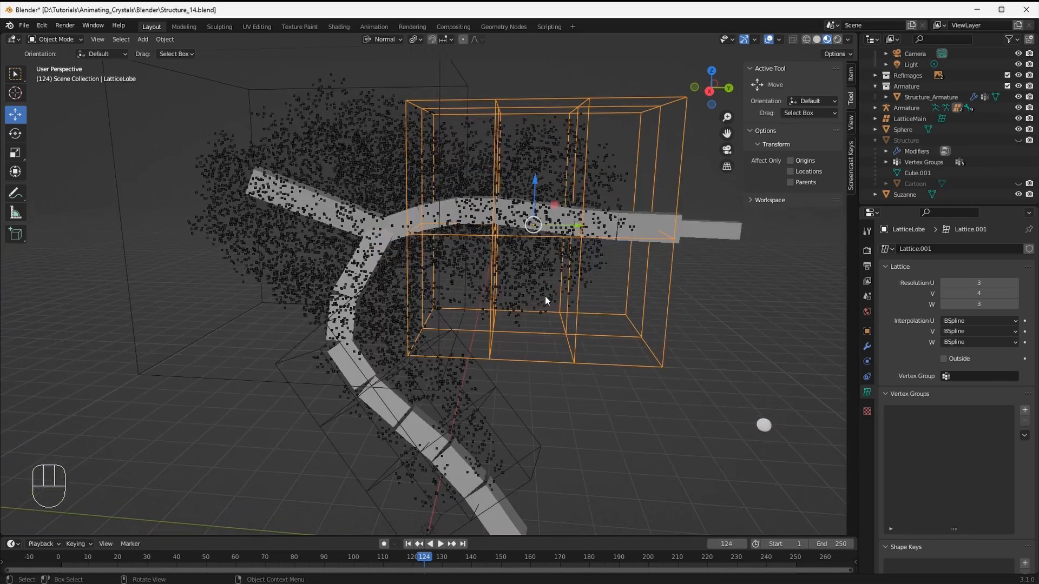
pyautogui.press('Tab')
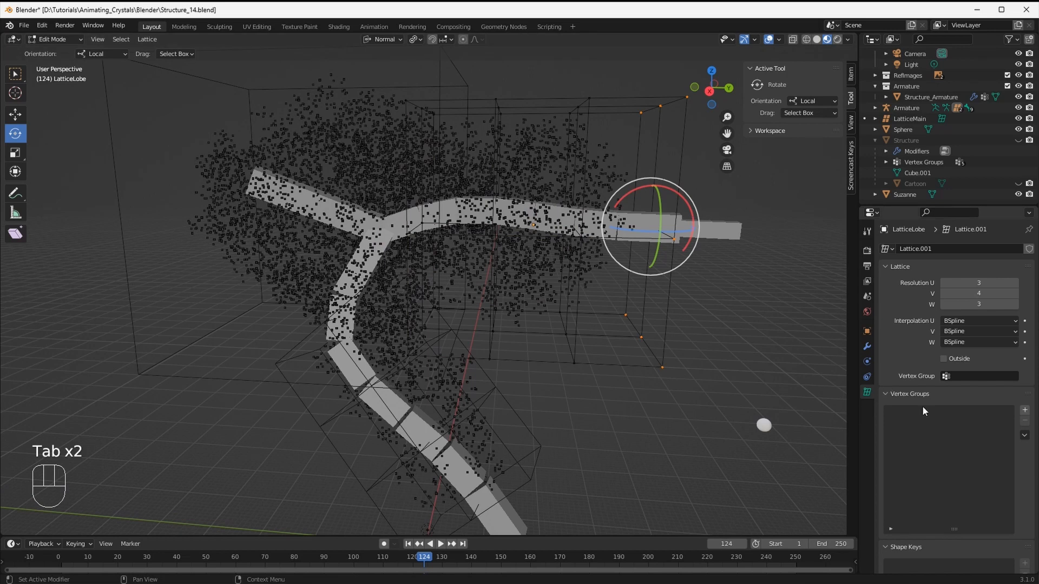
pyautogui.click(1024, 411)
pyautogui.click(1025, 410)
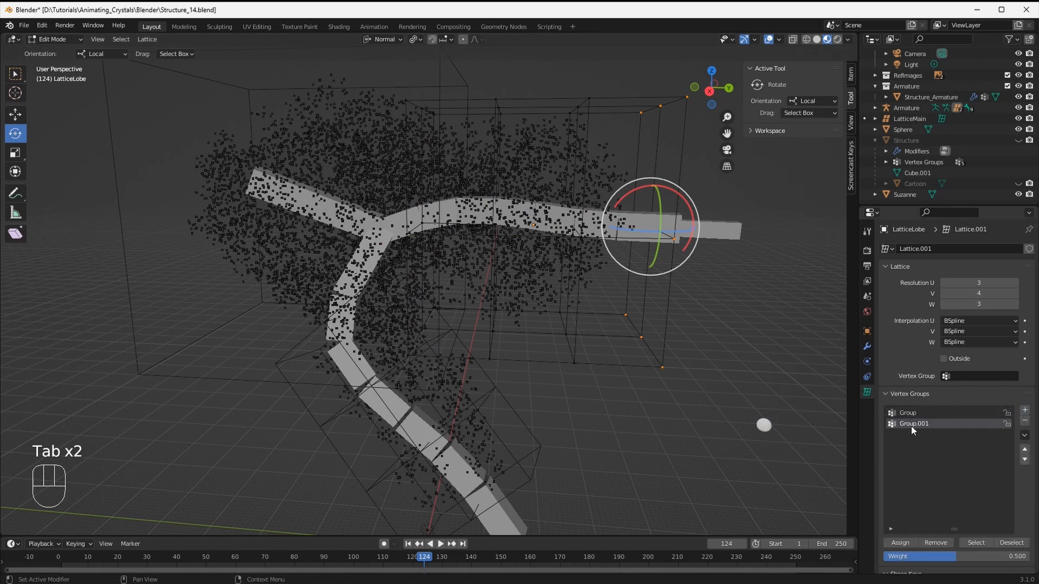
pyautogui.write('LobeFlex')
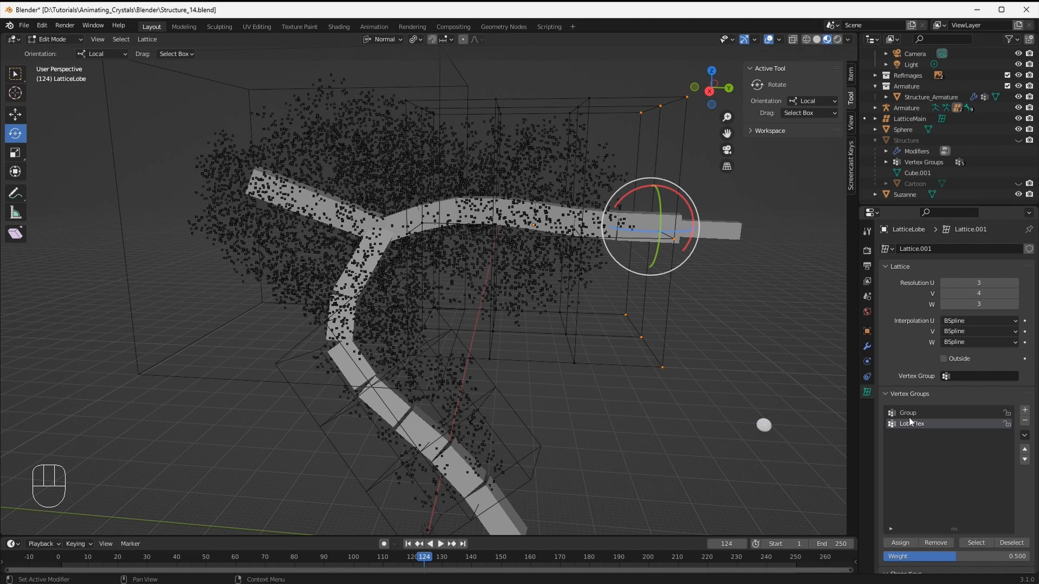
pyautogui.click(910, 416)
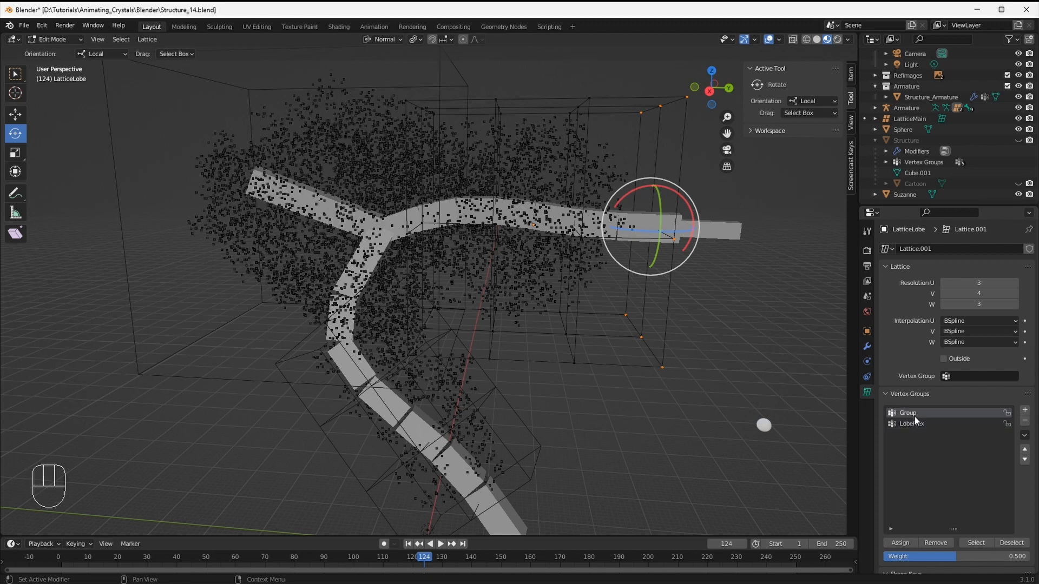
pyautogui.write('LobeBase')
pyautogui.press('Return')
# Assign the selected LatticeLobe points at the outer end, nearest the bone tip, to LobeFlex with weight 1
pyautogui.click(924, 424)
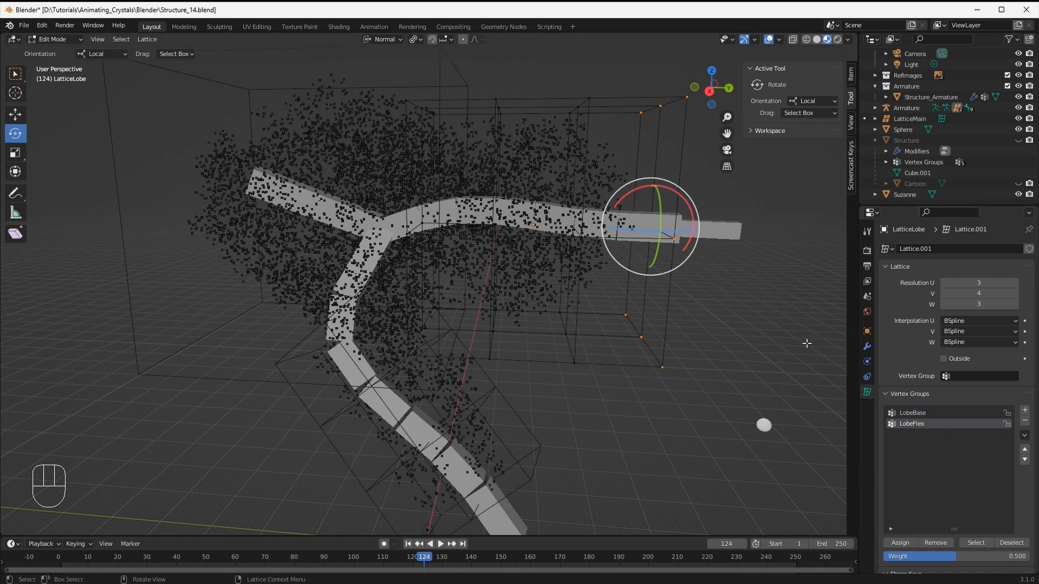
pyautogui.click(946, 556)
pyautogui.write('1')
pyautogui.press('Return')
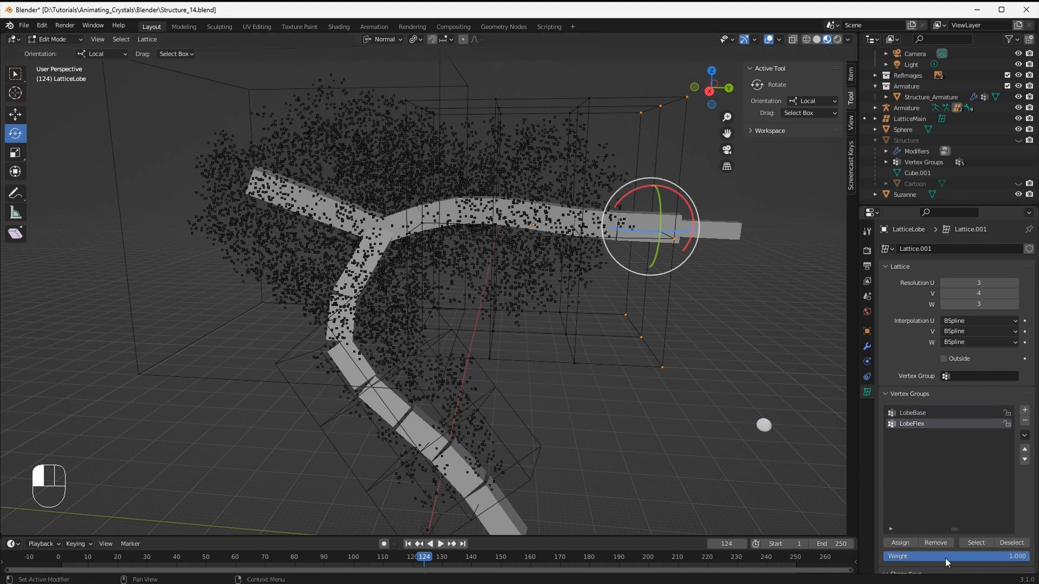
pyautogui.click(907, 542)
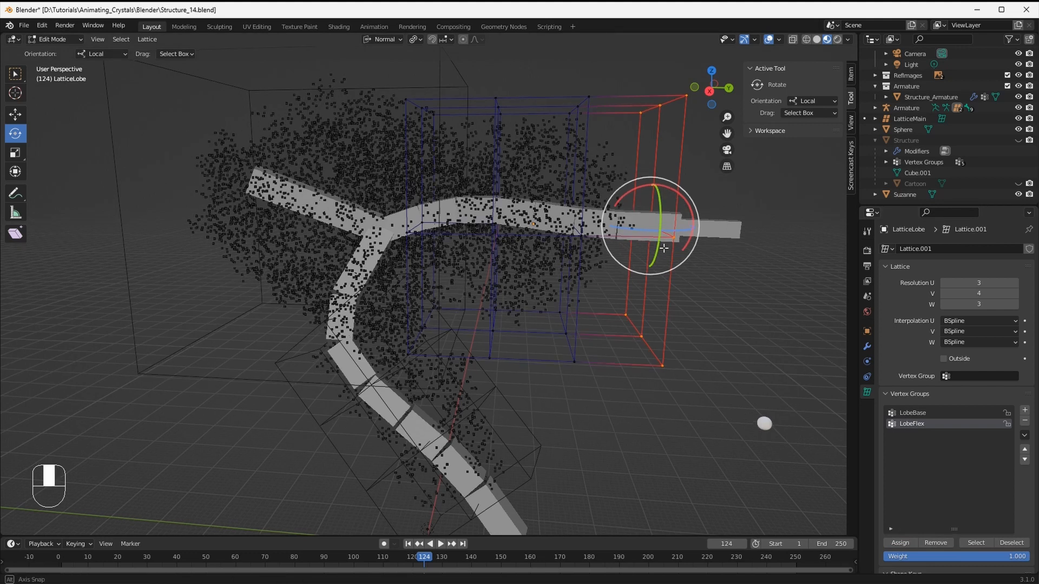
# Select the next column of LatticeLobe points inward from the outer end and assign it to LobeFlex with weight 0.75
pyautogui.moveTo(537, 73); pyautogui.dragTo(611, 414)
pyautogui.click(931, 557)
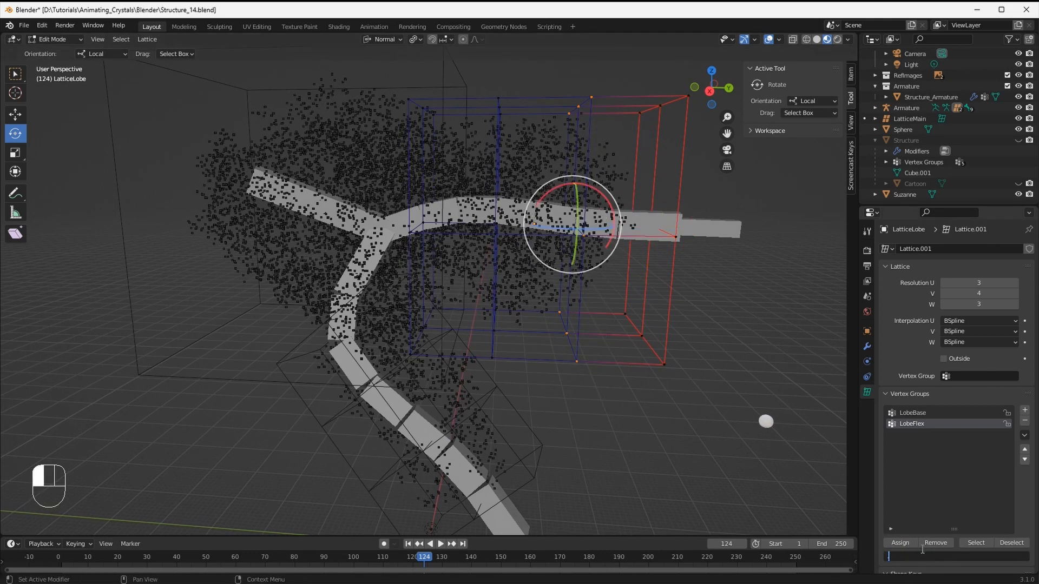
pyautogui.write('0.75')
pyautogui.press('Return')
pyautogui.click(900, 542)
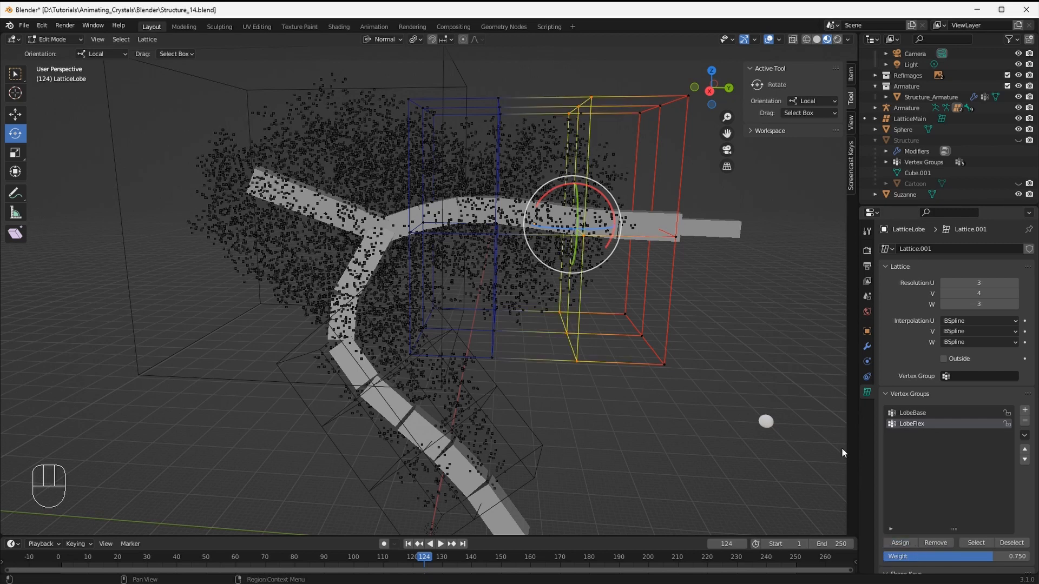
# Select the third column of LatticeLobe points from the outer end and assign it to LobeFlex with weight 0.5
pyautogui.moveTo(466, 71); pyautogui.dragTo(515, 380)
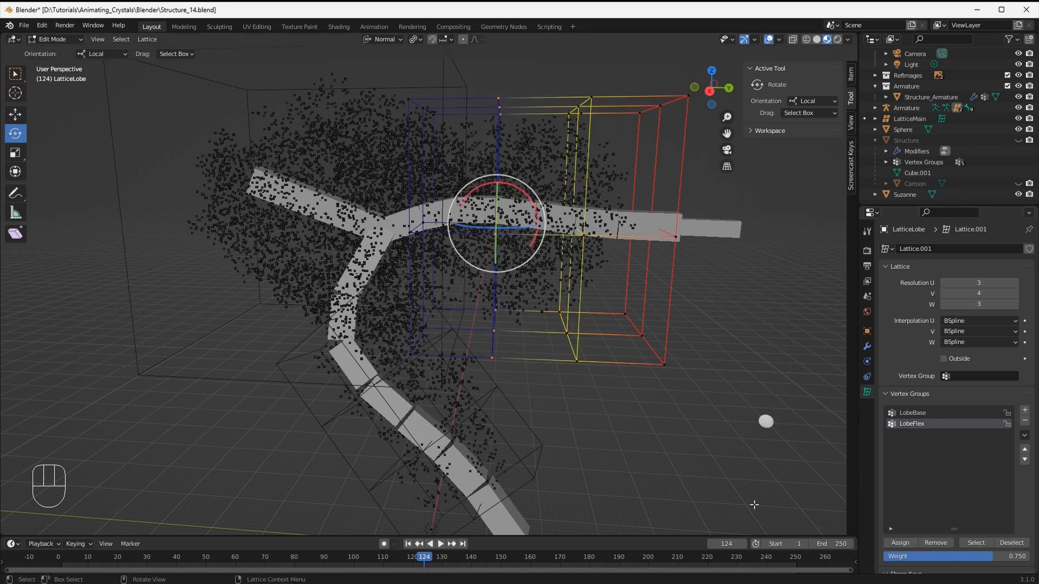
pyautogui.click(942, 554)
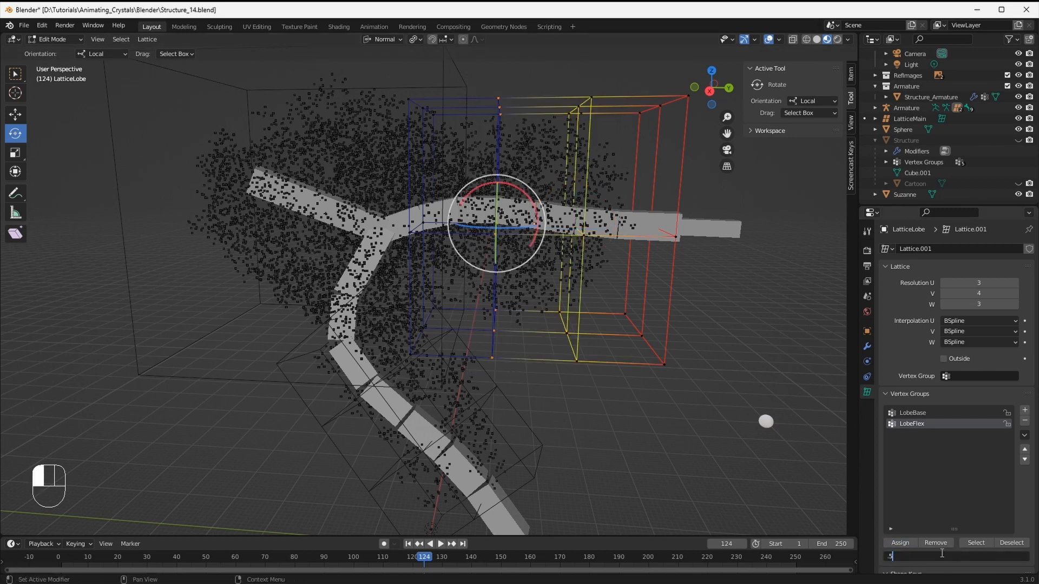
pyautogui.write('.5')
pyautogui.press('Return')
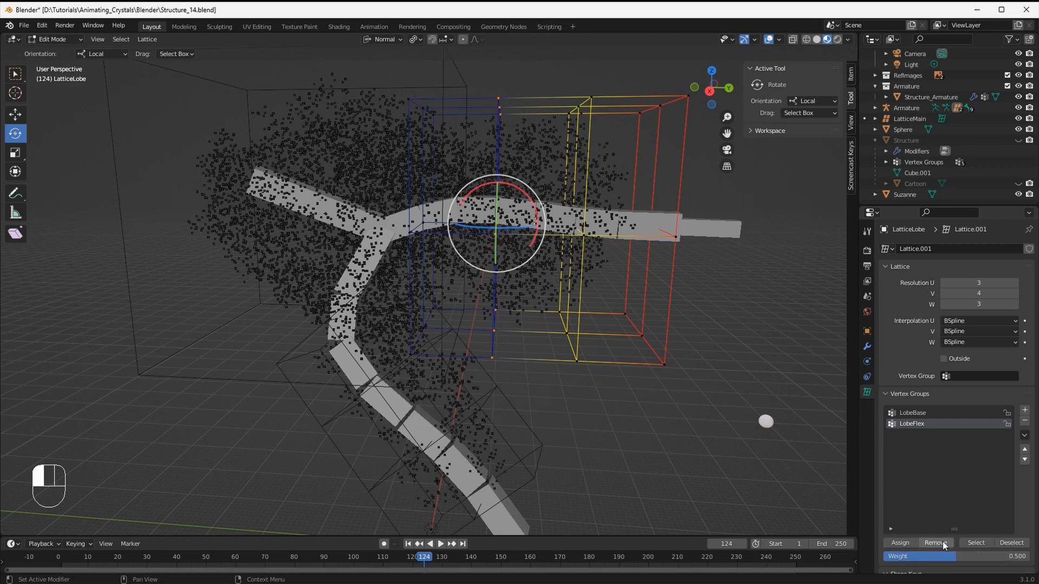
pyautogui.click(911, 545)
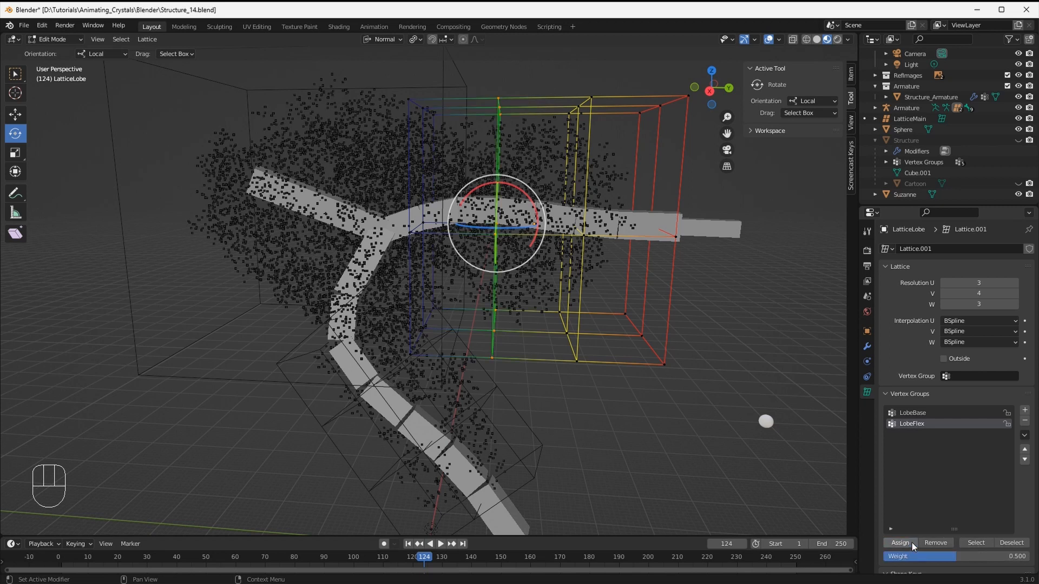
# Make LobeBase the active group and assign the LatticeLobe points nearest the bone junction to it with weight 1
pyautogui.click(913, 413)
pyautogui.moveTo(364, 80); pyautogui.dragTo(490, 436)
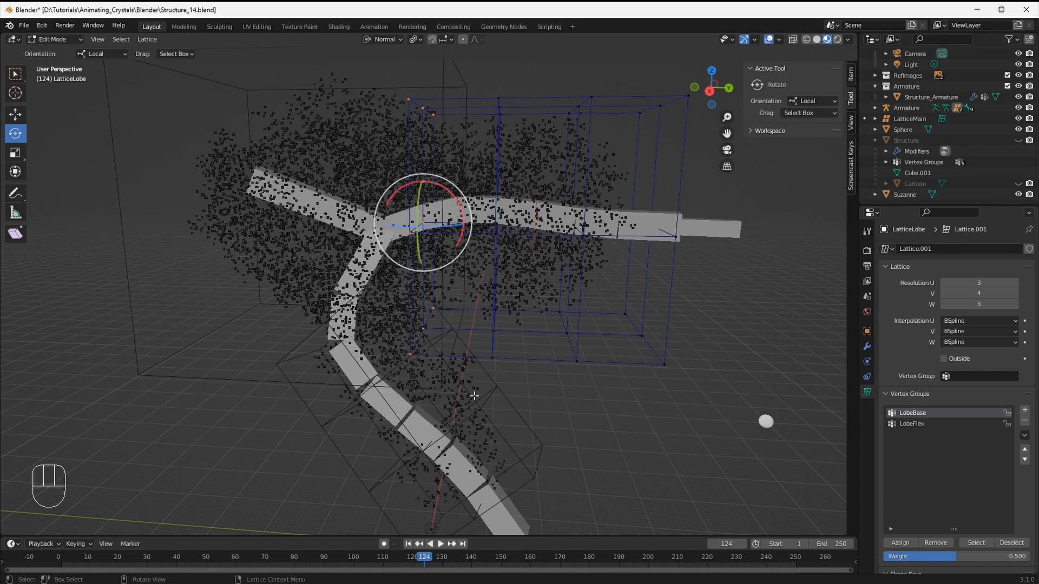
pyautogui.click(989, 554)
pyautogui.write('1')
pyautogui.press('Return')
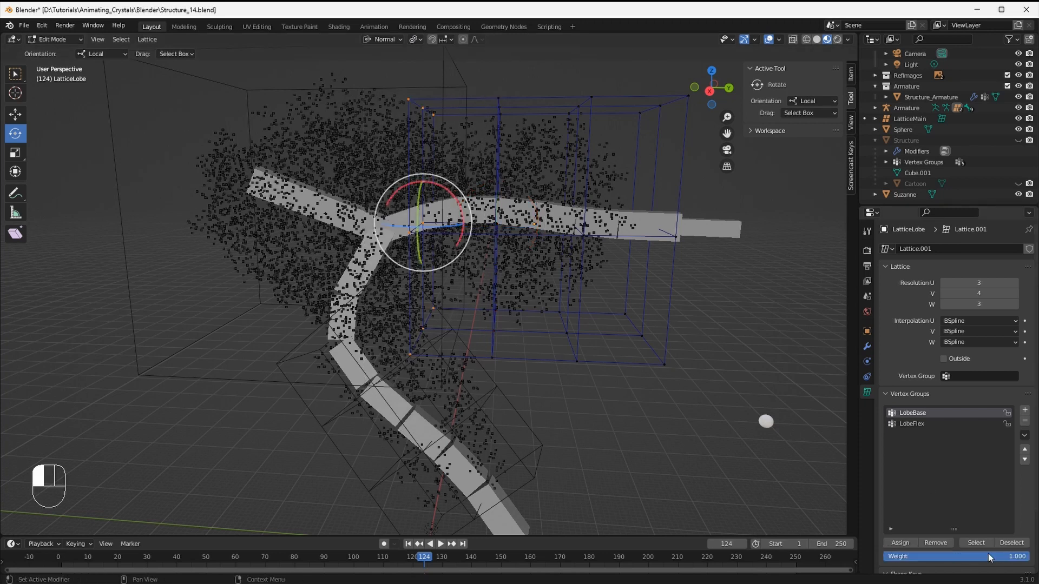
pyautogui.click(885, 541)
# Select the second column of LatticeLobe points from the junction end and assign it to LobeBase with weight 0.75
pyautogui.moveTo(464, 62); pyautogui.dragTo(534, 413)
pyautogui.click(977, 556)
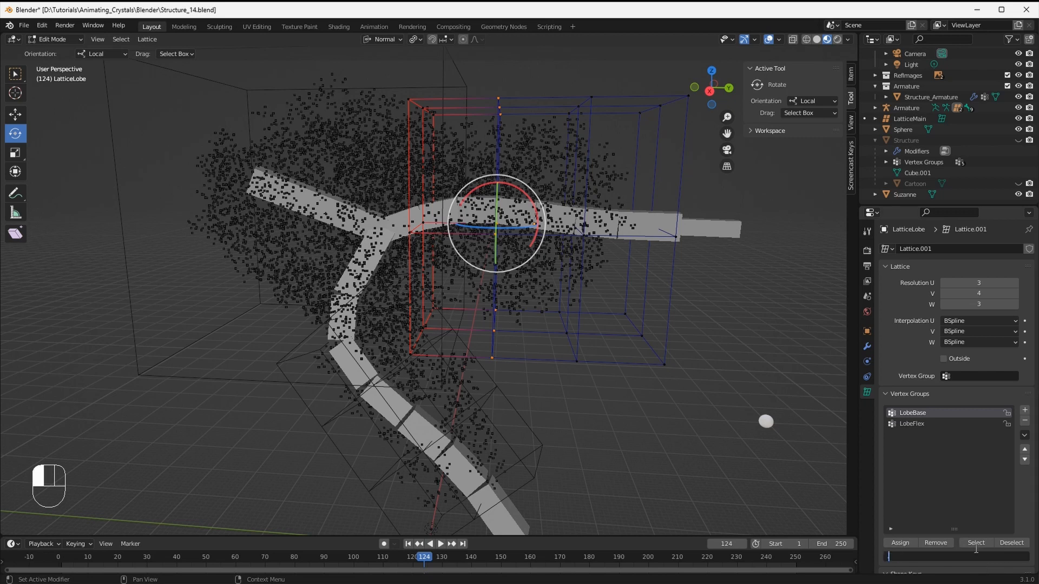
pyautogui.write('0.75')
pyautogui.press('Return')
pyautogui.click(900, 542)
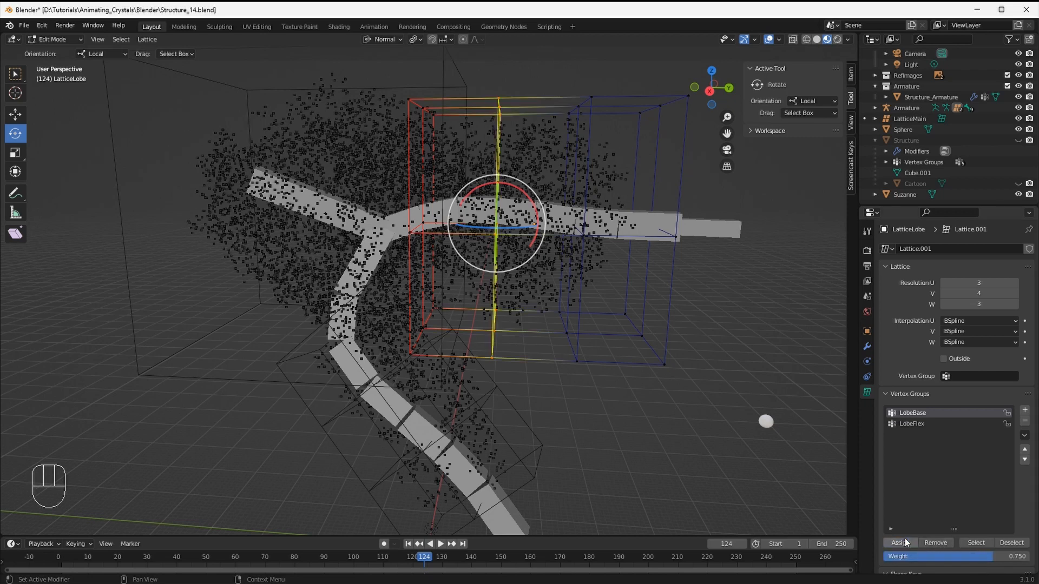
# Select the third column of LatticeLobe points from the junction end, assign it to LobeBase with weight 0.5, and return to Object Mode
pyautogui.moveTo(533, 73); pyautogui.dragTo(615, 439)
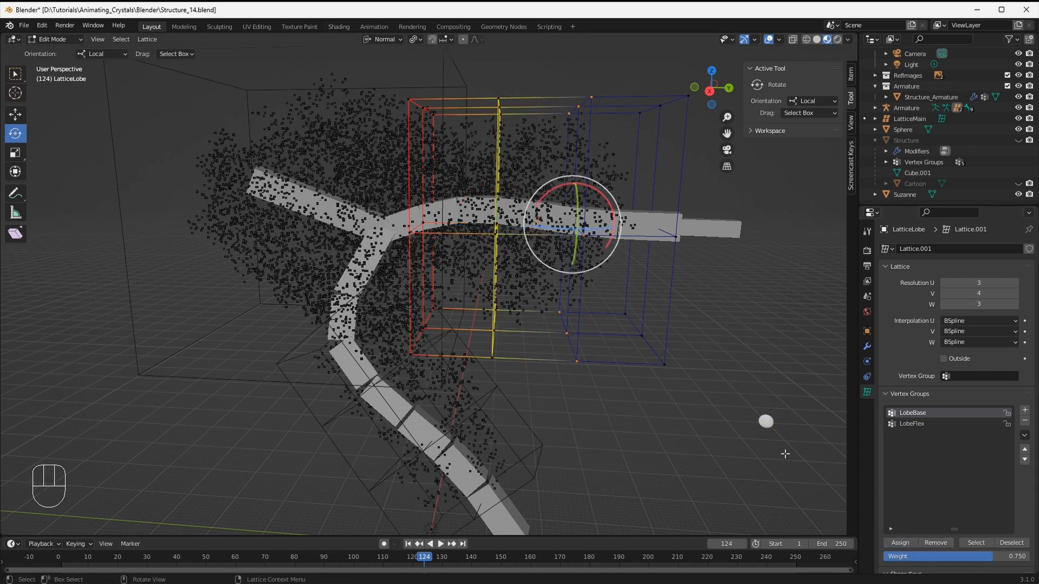
pyautogui.click(979, 554)
pyautogui.write('.5')
pyautogui.press('Return')
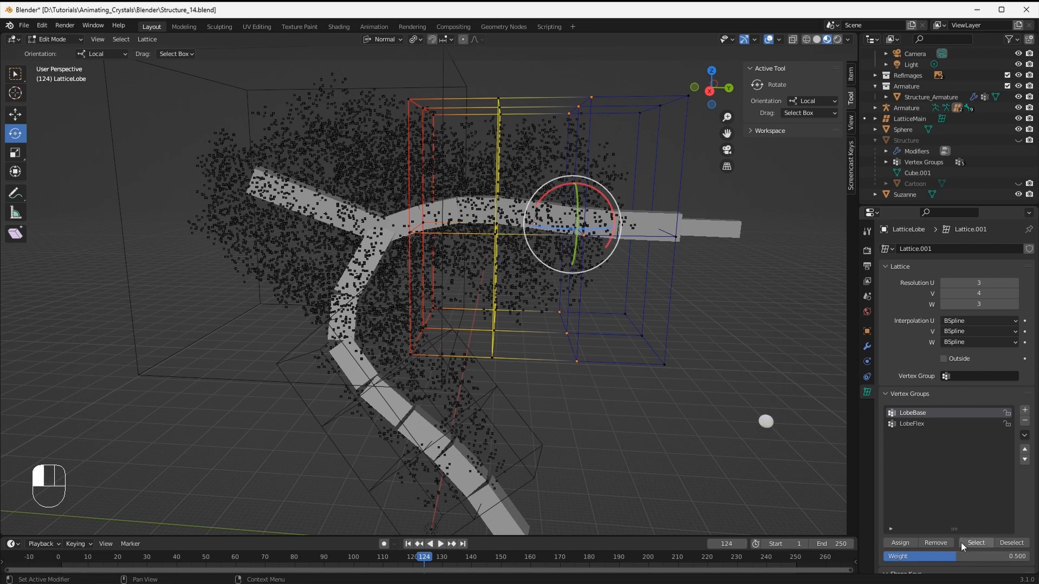
pyautogui.click(901, 542)
pyautogui.press('Tab')
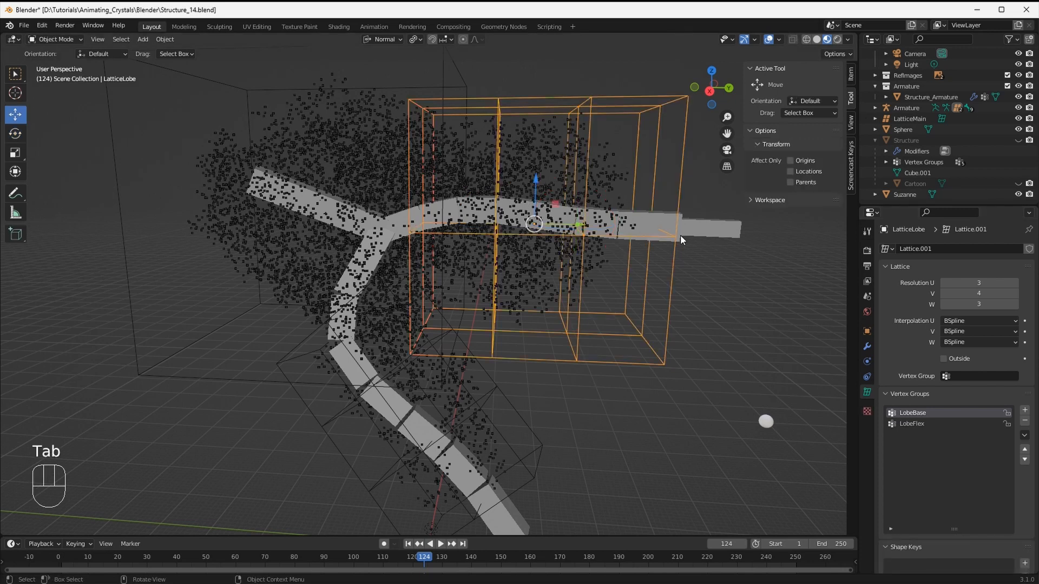
# Test the lobe lattice deformation by moving the LobeCTRL bone in Pose Mode, and cancel the move
pyautogui.click(680, 235)
pyautogui.hotkey('ctrl', 'Tab')
pyautogui.moveTo(697, 237); pyautogui.dragTo(542, 282, button='middle')
pyautogui.click(671, 219)
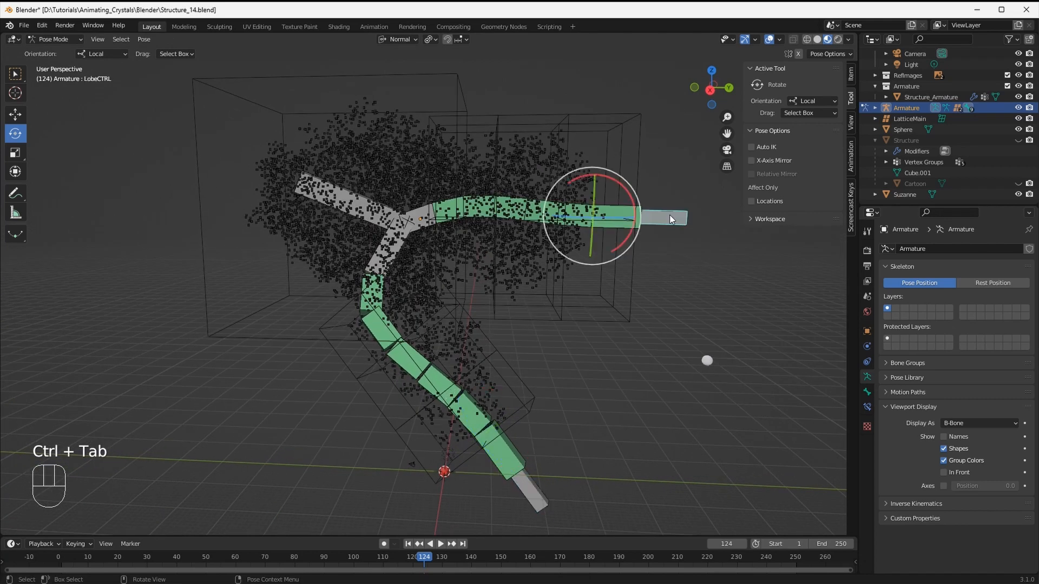
pyautogui.press('g')
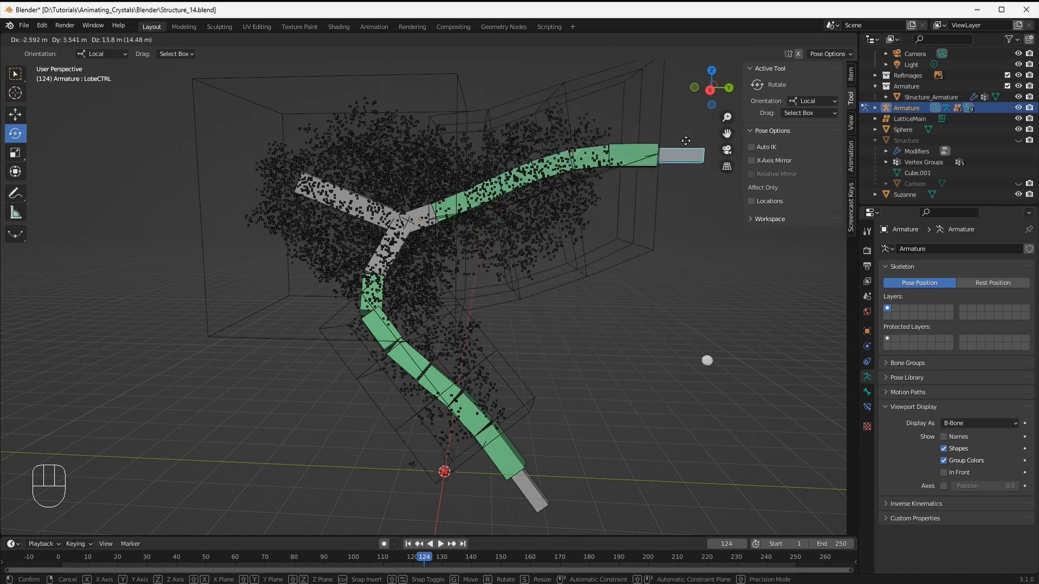
pyautogui.press('Escape')
# Test the furl lattice deformation by moving the FurlCTRL bone, cancel the move, and return to Object Mode
pyautogui.click(524, 495)
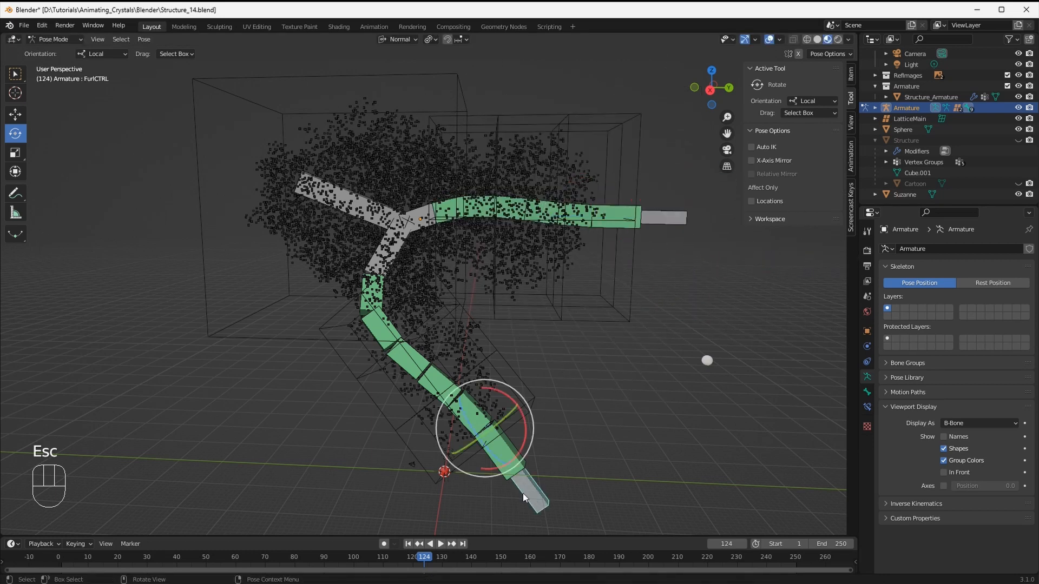
pyautogui.press('g')
pyautogui.press('Escape')
pyautogui.moveTo(638, 379); pyautogui.dragTo(718, 346, button='middle')
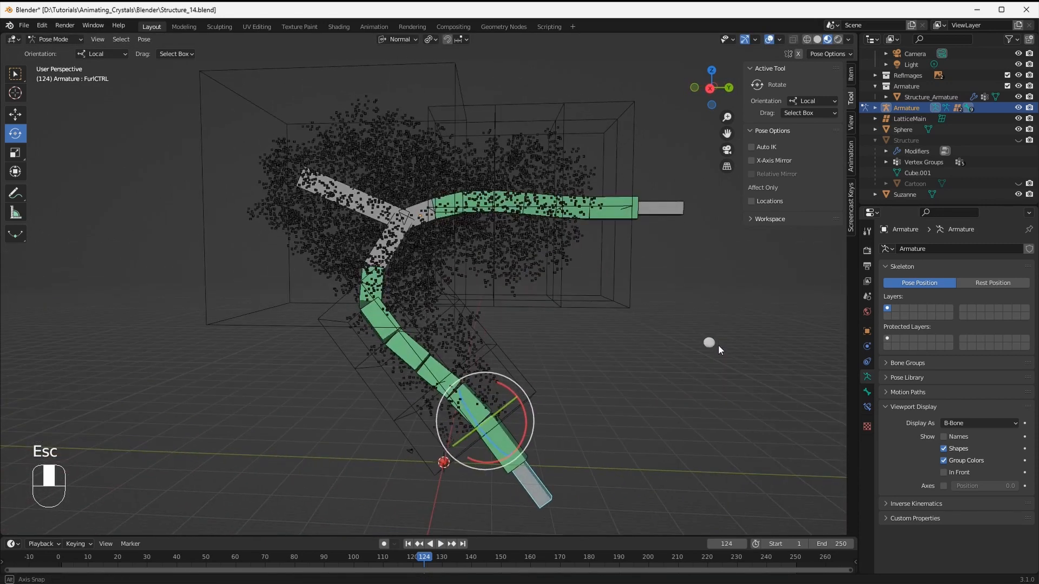
pyautogui.moveTo(508, 332); pyautogui.dragTo(517, 303, button='middle')
pyautogui.hotkey('ctrl', 'Tab')
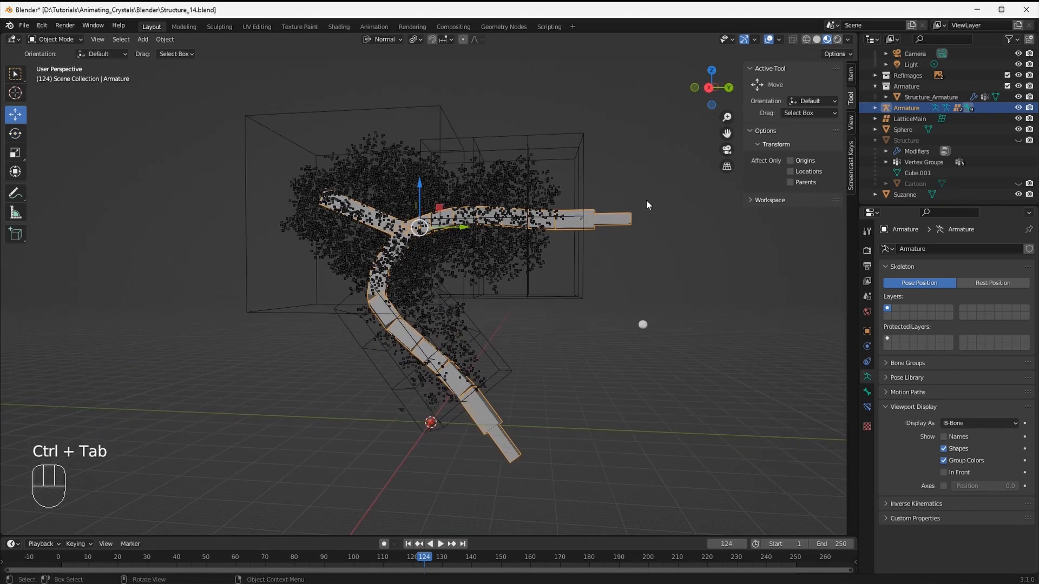
pyautogui.moveTo(567, 253); pyautogui.dragTo(551, 292, button='middle')
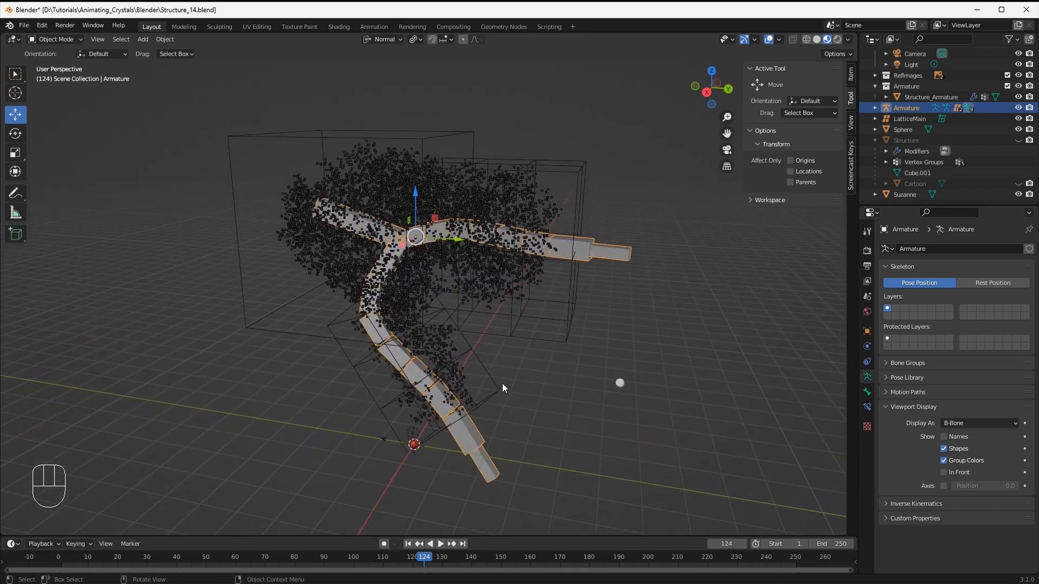
pyautogui.moveTo(502, 383); pyautogui.dragTo(522, 349, button='middle')
# In Pose Mode, move every armature bone except FurlCTRL to the second bone layer
pyautogui.hotkey('ctrl', 'Tab')
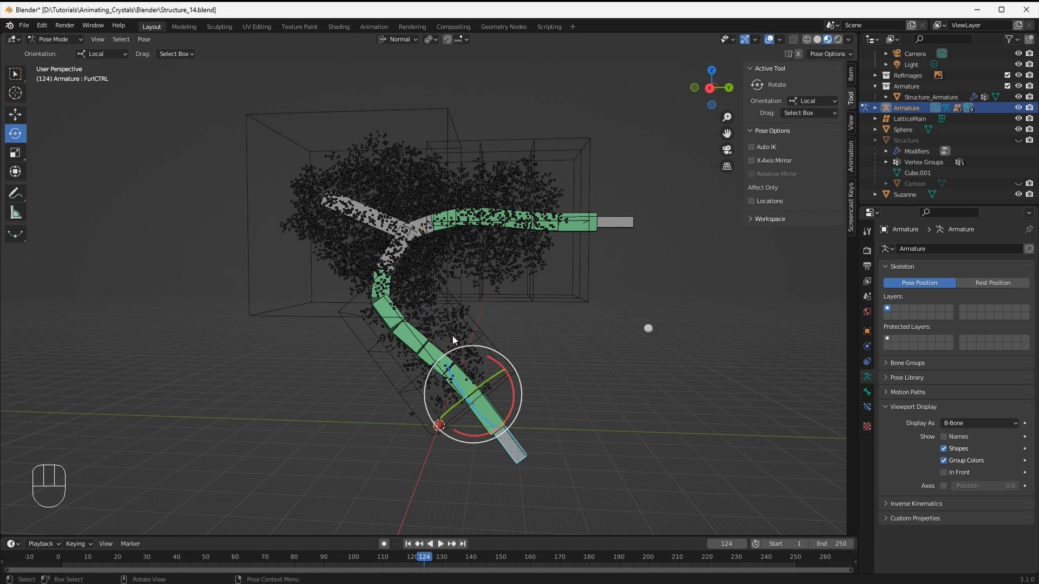
pyautogui.press('a')
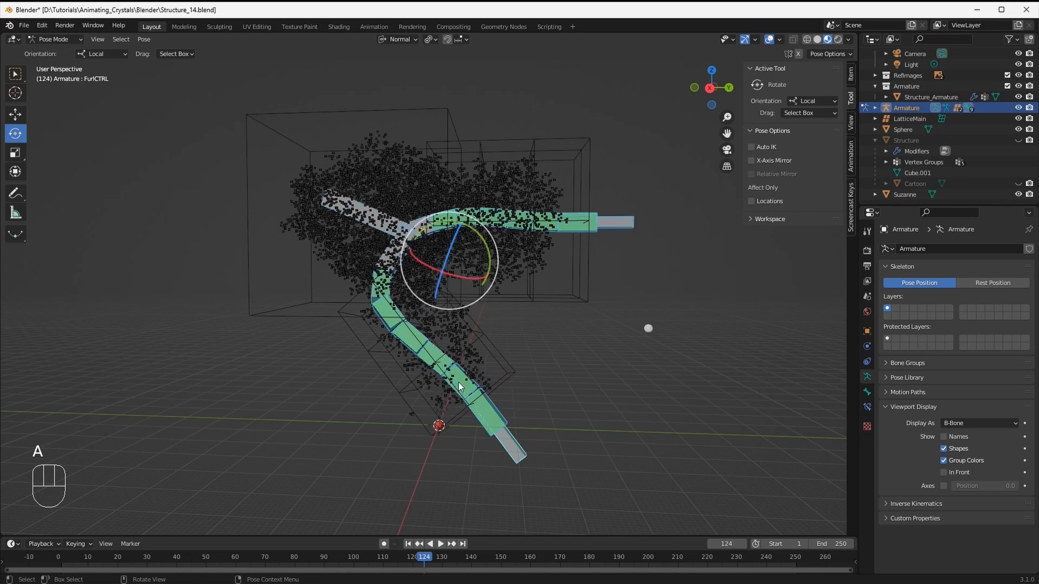
pyautogui.keyDown('shift'); pyautogui.click(515, 461); pyautogui.keyUp('shift')
pyautogui.keyDown('shift'); pyautogui.click(615, 221); pyautogui.keyUp('shift')
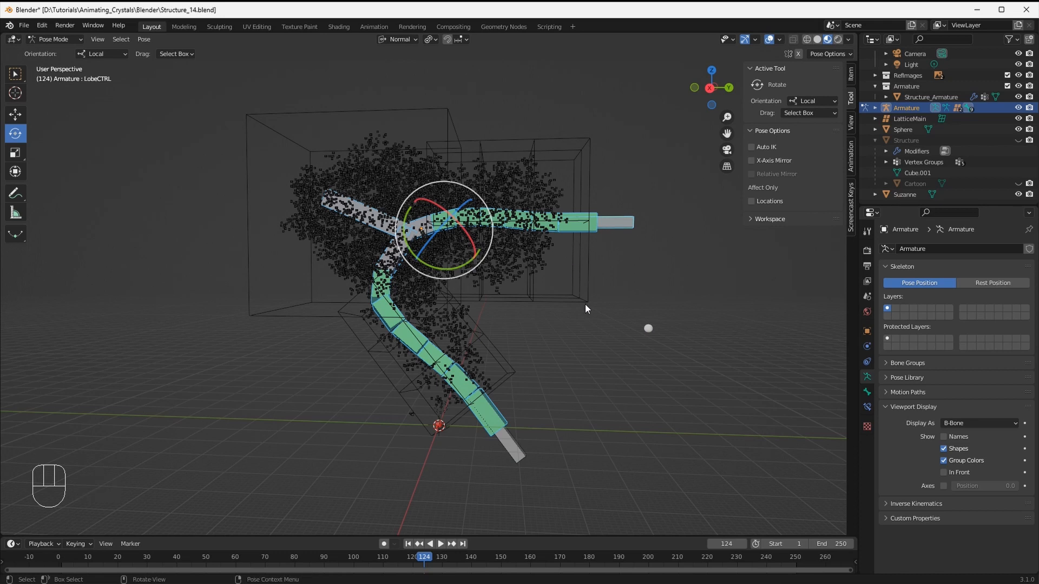
pyautogui.press('m')
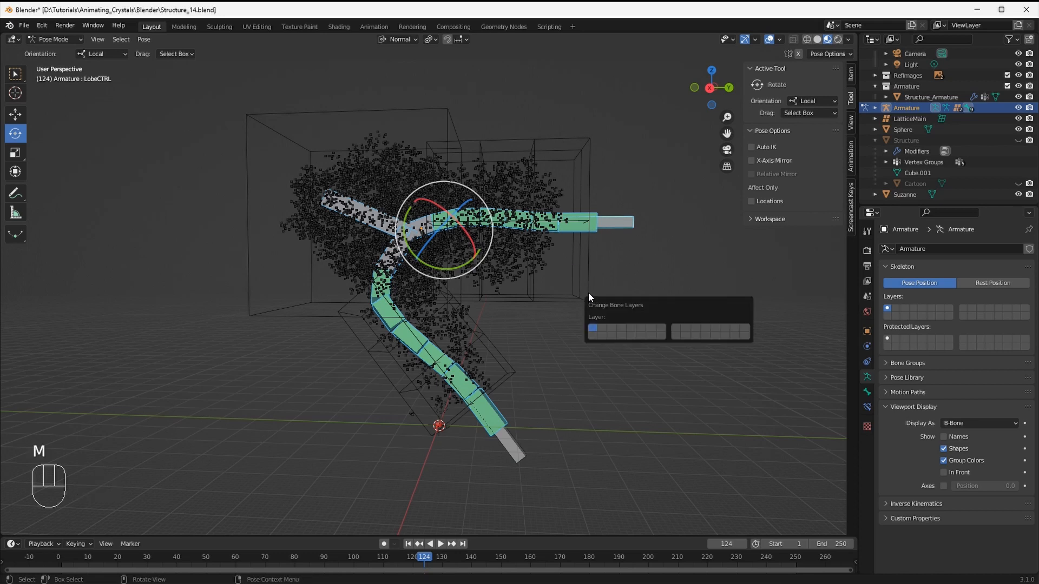
pyautogui.click(603, 328)
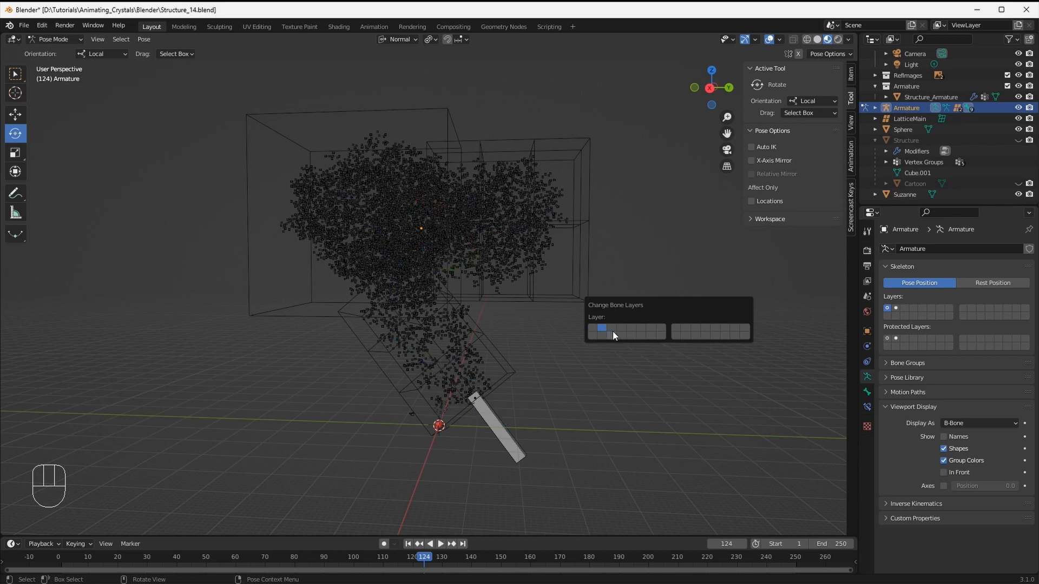
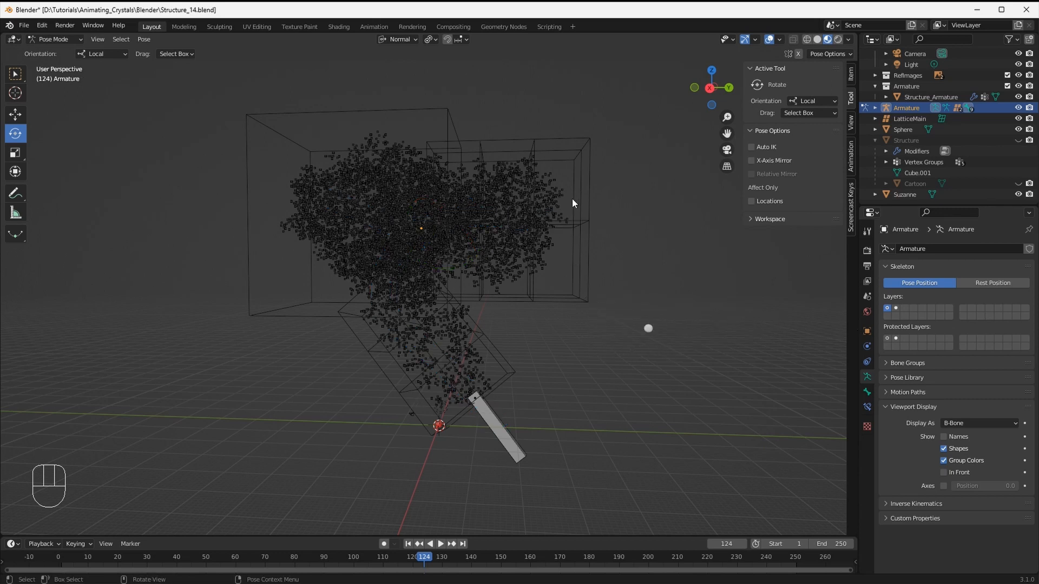
# Display the second bone layer, move the LobeCTRL bone back to the first layer, and show only the first layer
pyautogui.click(895, 309)
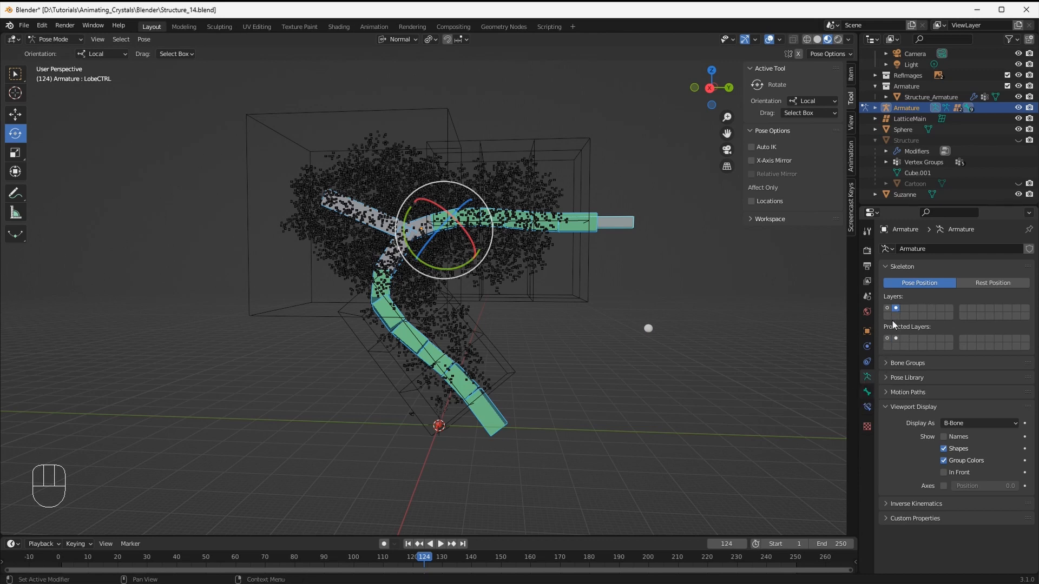
pyautogui.click(620, 227)
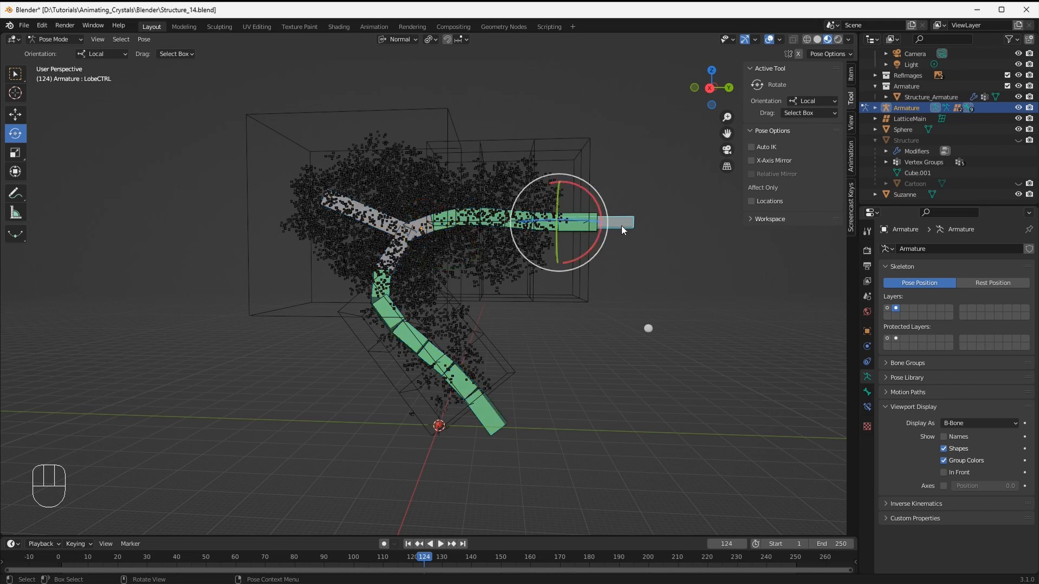
pyautogui.press('m')
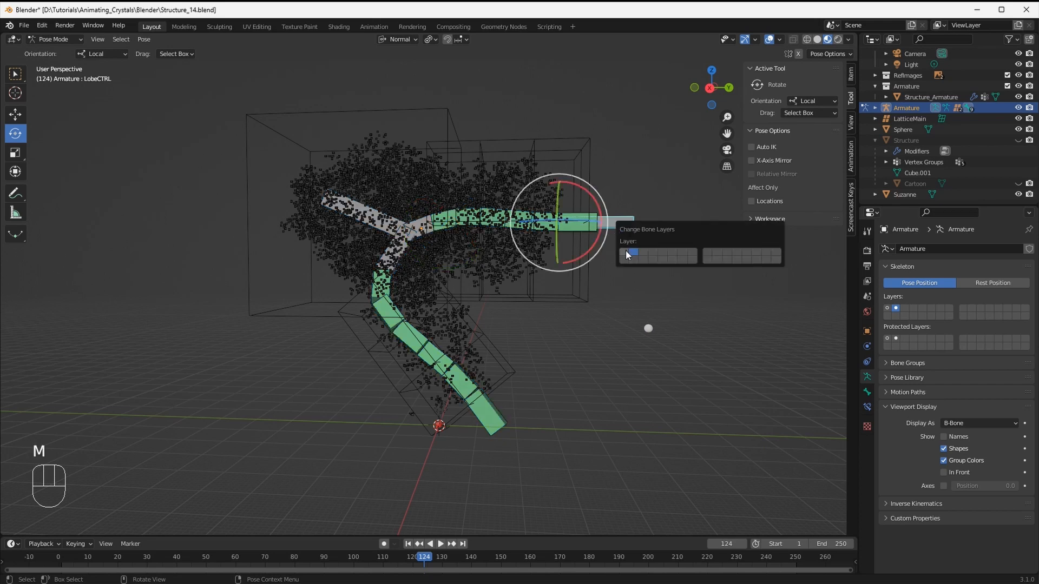
pyautogui.click(625, 251)
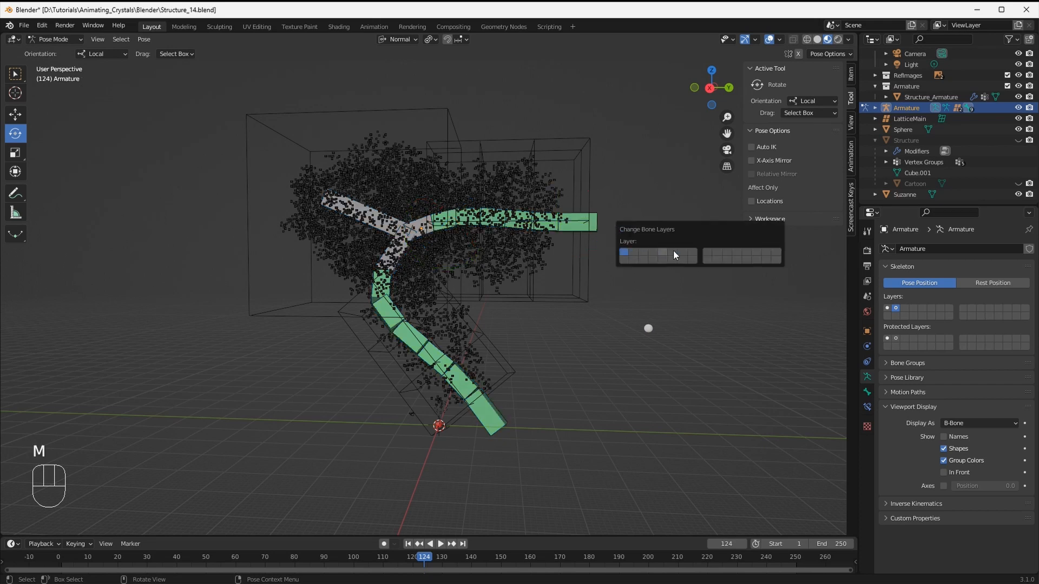
pyautogui.click(887, 308)
# Return to Object Mode, deselect the armature, and add a Bezier circle at the 3D cursor
pyautogui.moveTo(634, 272); pyautogui.dragTo(609, 282, button='middle')
pyautogui.press('Tab')
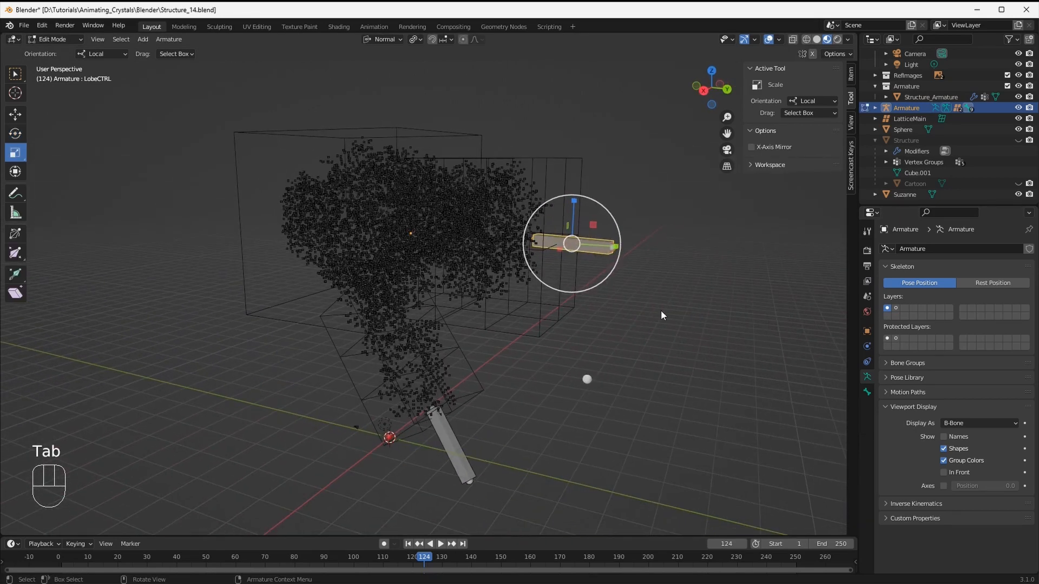
pyautogui.press('Tab')
pyautogui.hotkey('ctrl', 'Tab')
pyautogui.click(541, 351)
pyautogui.moveTo(541, 351)
pyautogui.mouseDown(button='middle')
pyautogui.moveTo(515, 366)
pyautogui.moveTo(527, 363)
pyautogui.mouseUp(button='middle')
pyautogui.hotkey('shift', 'a')
pyautogui.moveTo(527, 294)
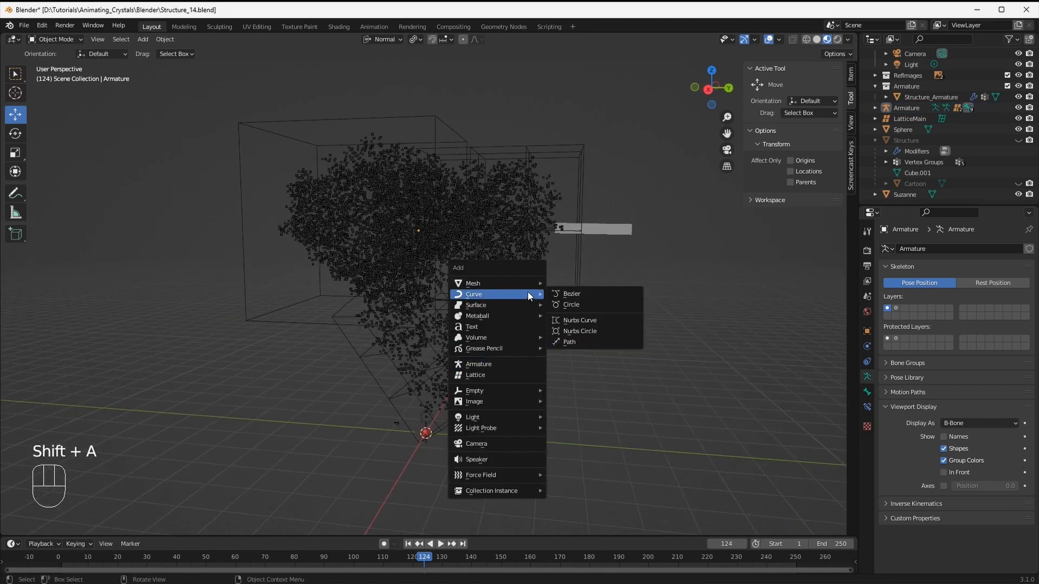
pyautogui.click(556, 305)
pyautogui.moveTo(541, 380); pyautogui.dragTo(534, 376, button='middle')
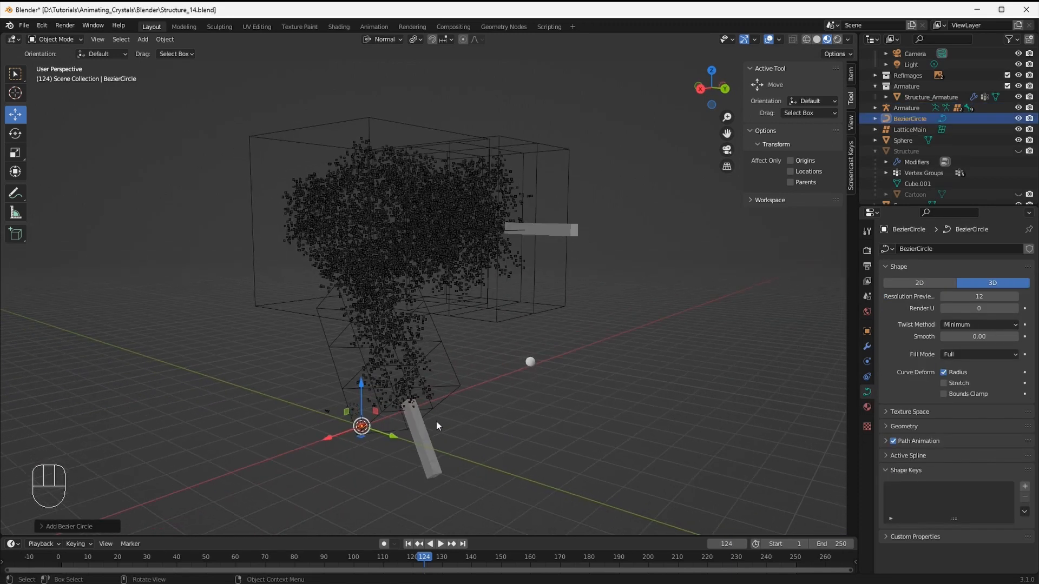
# Scale the Bezier circle up into a wide ring and move it along X beneath the structure
pyautogui.press('s')
pyautogui.click(700, 452)
pyautogui.press('s')
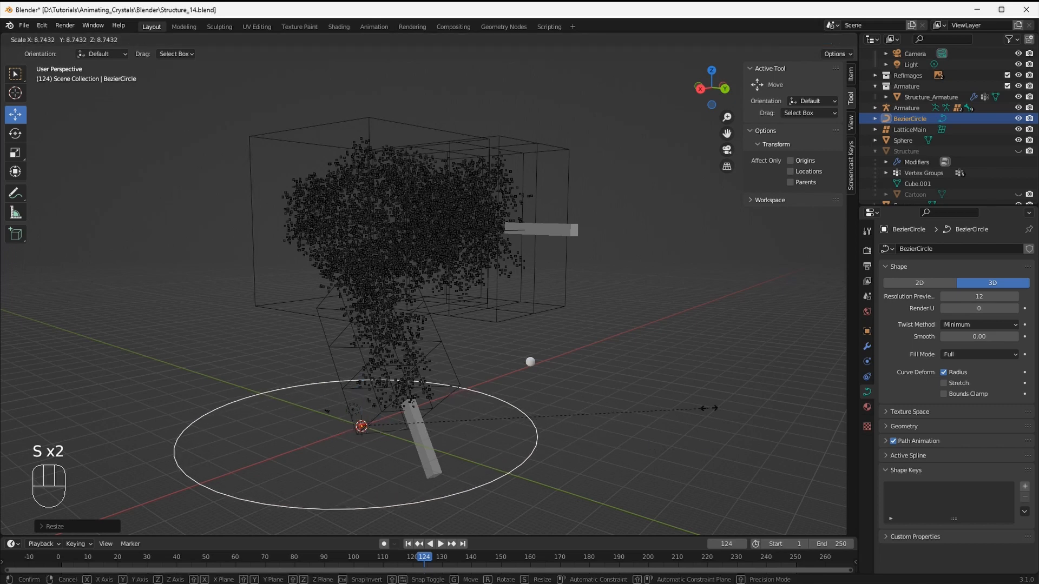
pyautogui.click(493, 408)
pyautogui.moveTo(493, 408); pyautogui.dragTo(638, 377, button='middle')
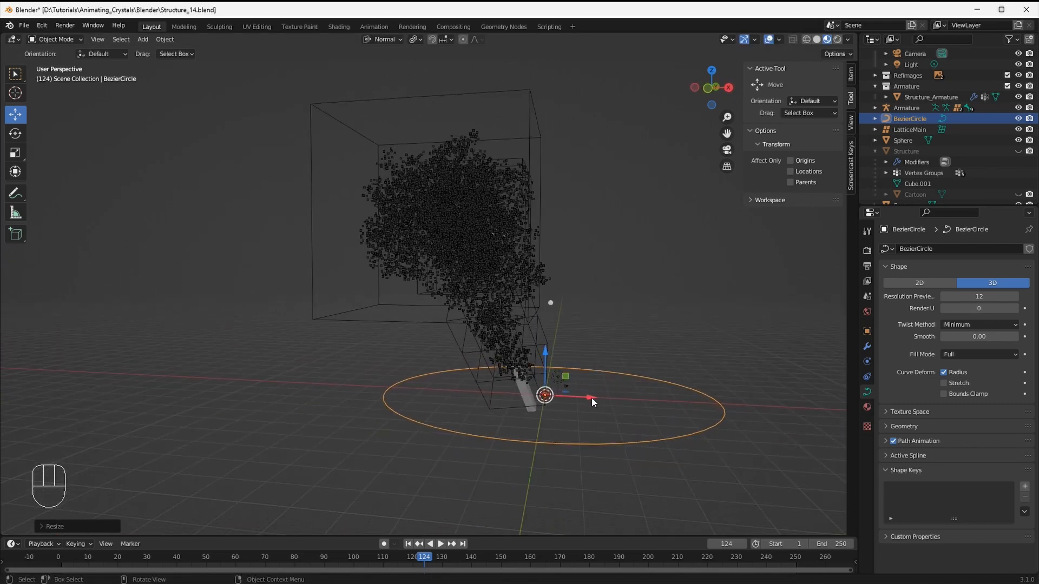
pyautogui.moveTo(592, 397); pyautogui.dragTo(513, 393)
pyautogui.moveTo(513, 393); pyautogui.dragTo(472, 353, button='middle')
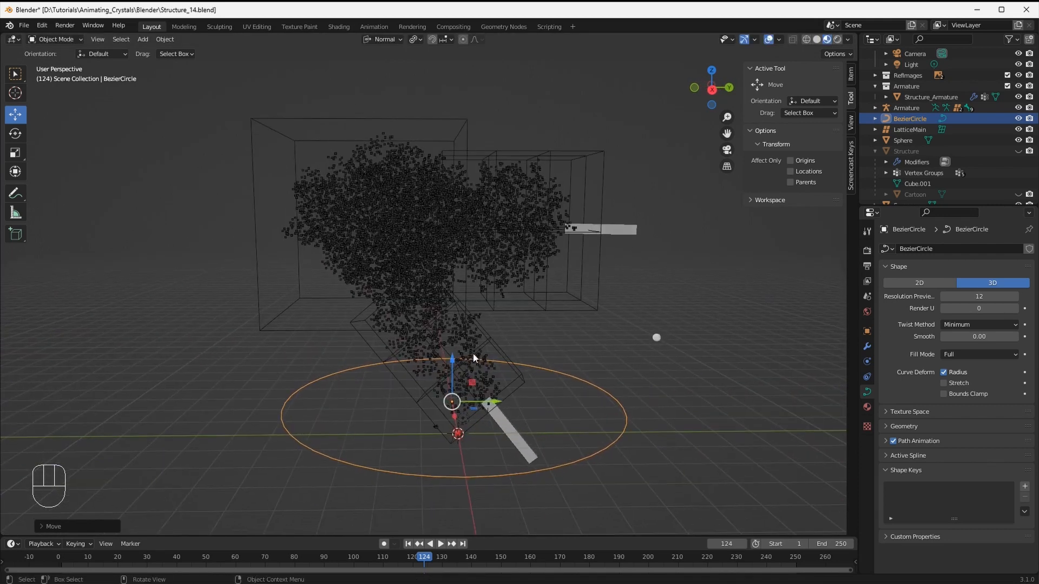
# Parent LatticeFurl, LatticeLobe and LatticeMain to the Bezier circle with Object (Keep Transform)
pyautogui.click(503, 355)
pyautogui.keyDown('shift'); pyautogui.moveTo(576, 352); pyautogui.dragTo(540, 330, button='middle'); pyautogui.keyUp('shift')
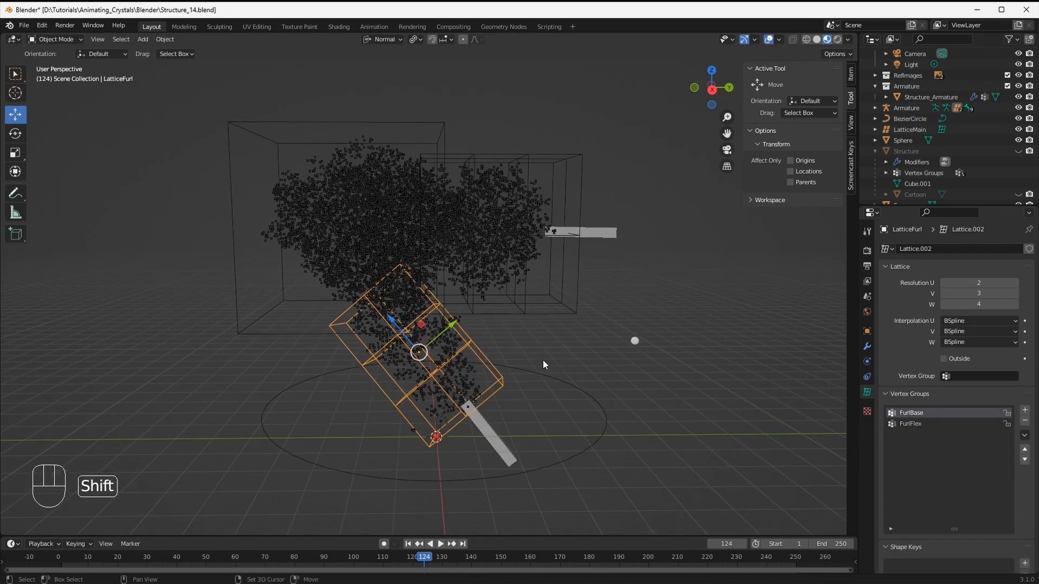
pyautogui.keyDown('shift'); pyautogui.click(535, 312); pyautogui.keyUp('shift')
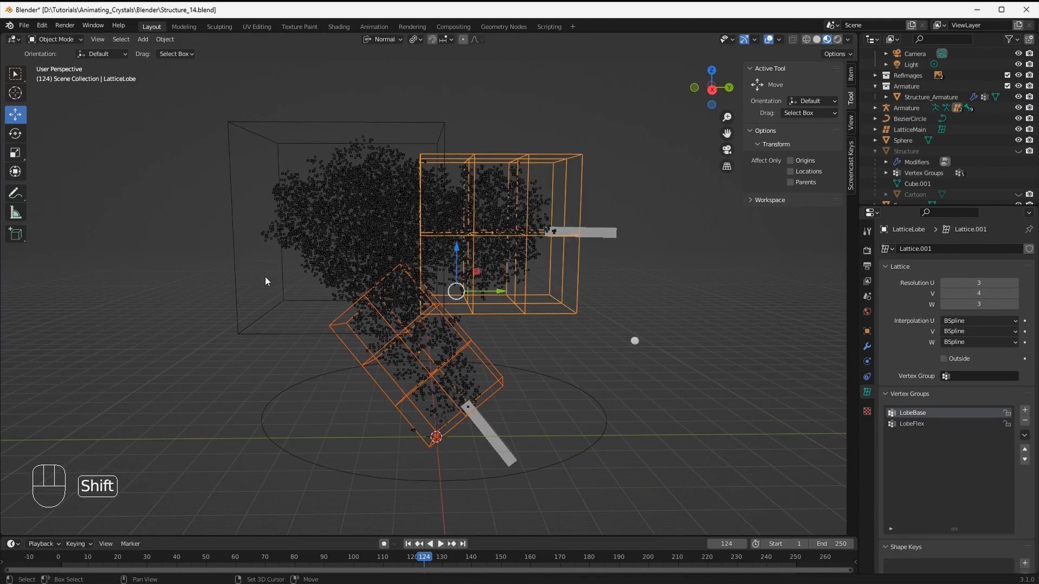
pyautogui.keyDown('shift'); pyautogui.click(232, 296); pyautogui.keyUp('shift')
pyautogui.keyDown('shift'); pyautogui.click(534, 372); pyautogui.keyUp('shift')
pyautogui.hotkey('ctrl', 'p')
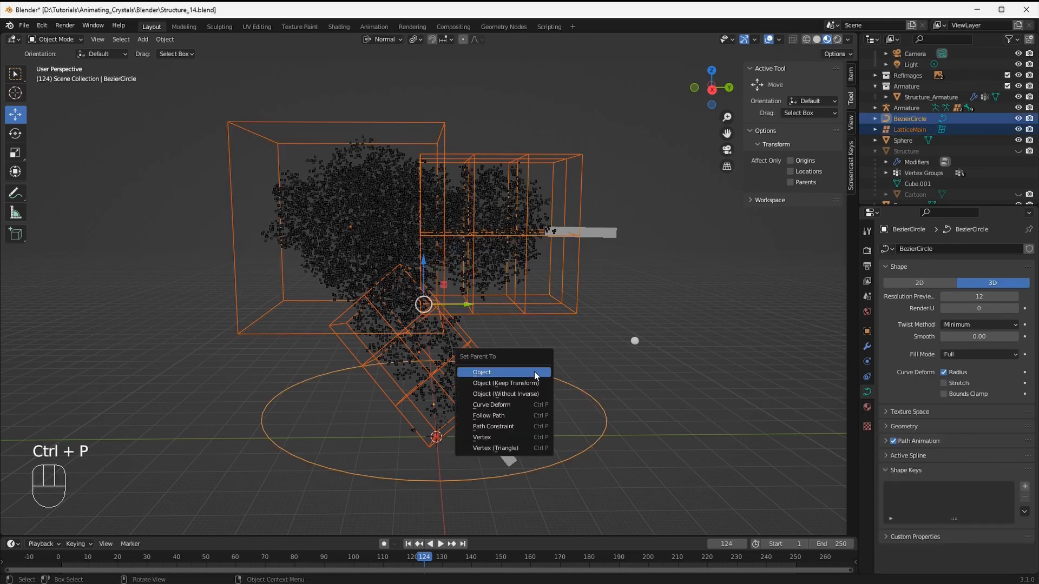
pyautogui.click(533, 379)
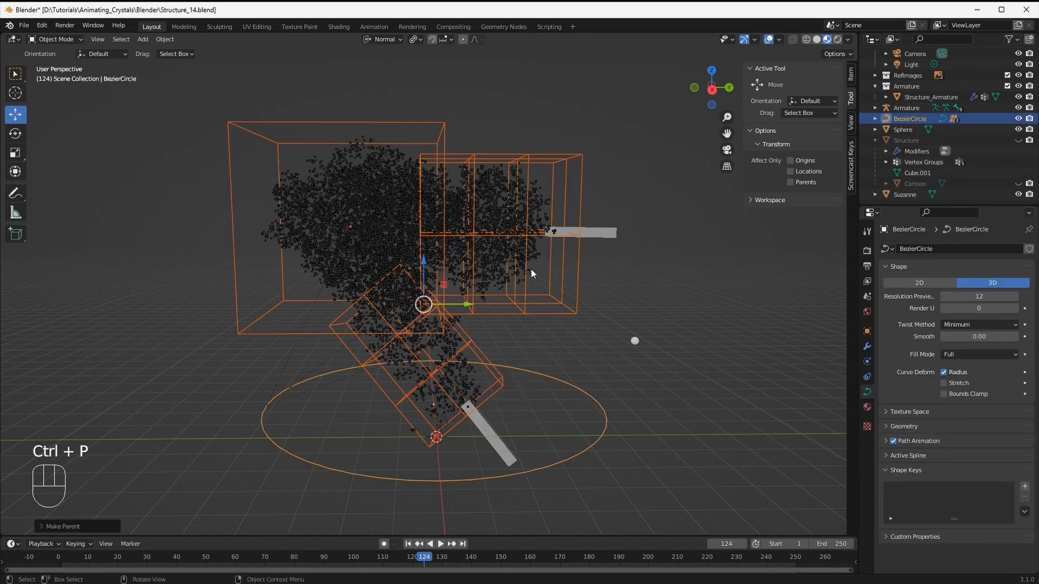
# Hide LatticeFurl, LatticeLobe and LatticeMain in the viewport
pyautogui.moveTo(530, 268); pyautogui.dragTo(535, 294, button='middle')
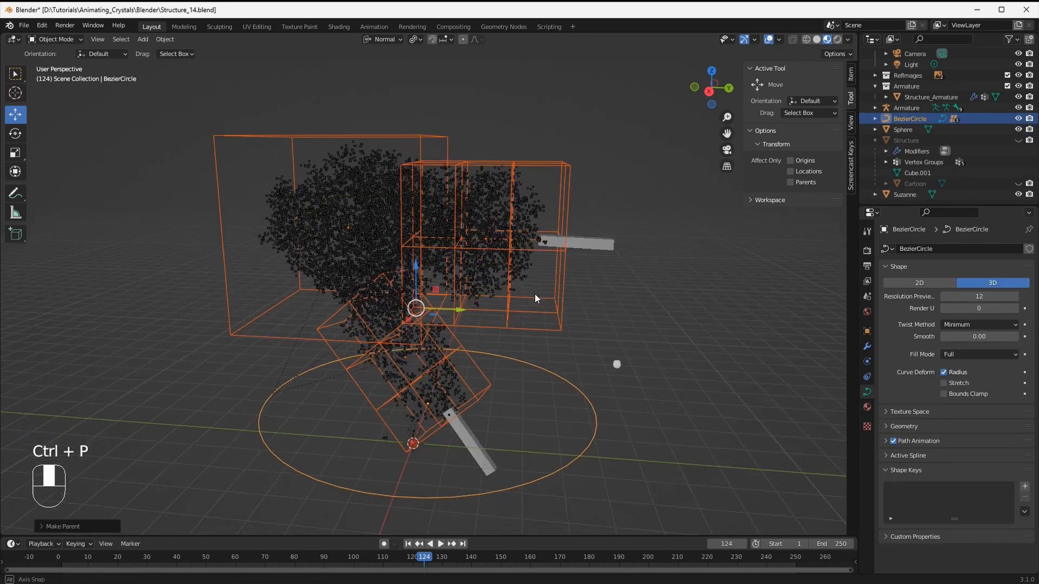
pyautogui.click(875, 118)
pyautogui.click(1018, 140)
pyautogui.click(1018, 151)
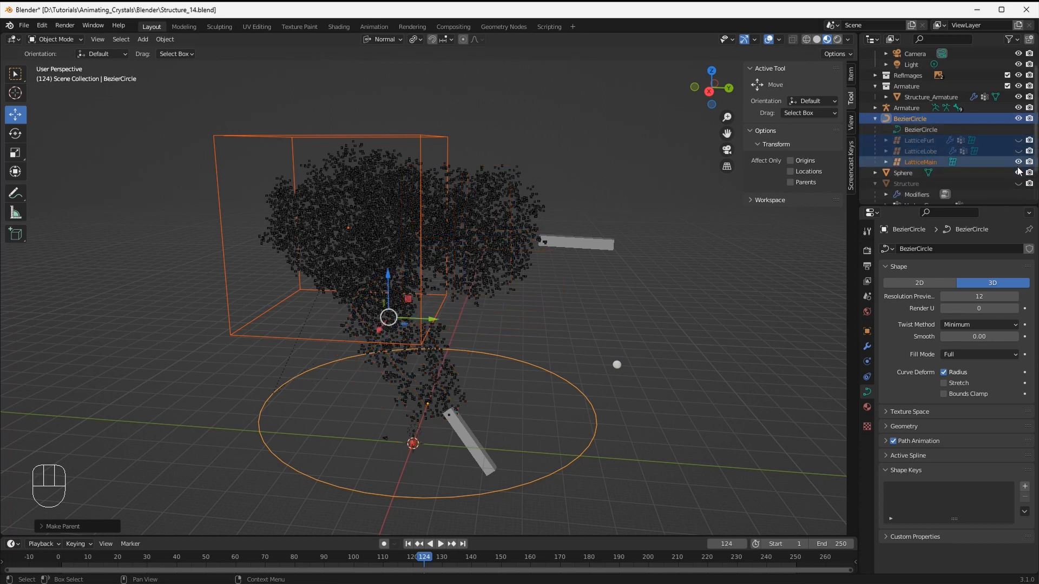
pyautogui.click(1018, 162)
# Parent the Armature to the Bezier circle with Object (Keep Transform)
pyautogui.moveTo(828, 185); pyautogui.dragTo(583, 246, button='middle')
pyautogui.click(590, 234)
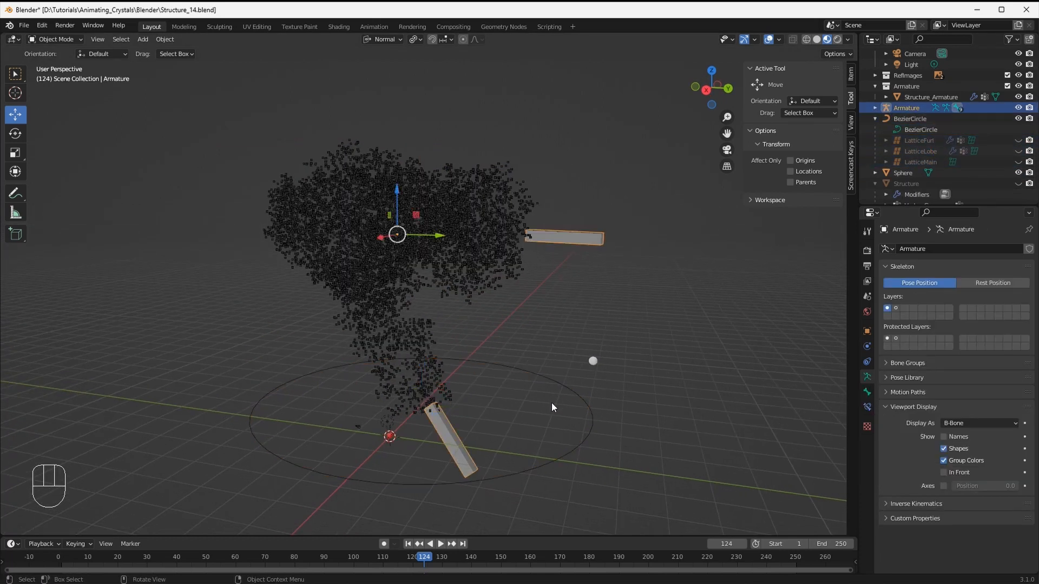
pyautogui.keyDown('shift'); pyautogui.click(560, 381); pyautogui.keyUp('shift')
pyautogui.hotkey('ctrl', 'p')
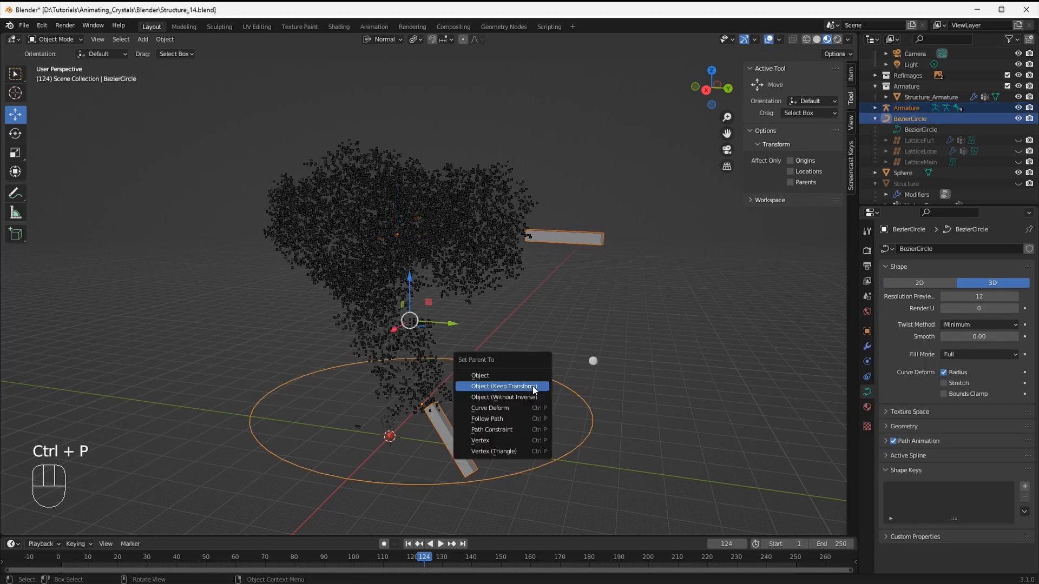
pyautogui.click(535, 386)
# Parent Structure_Armature to the Bezier circle with Object (Keep Transform)
pyautogui.click(433, 241)
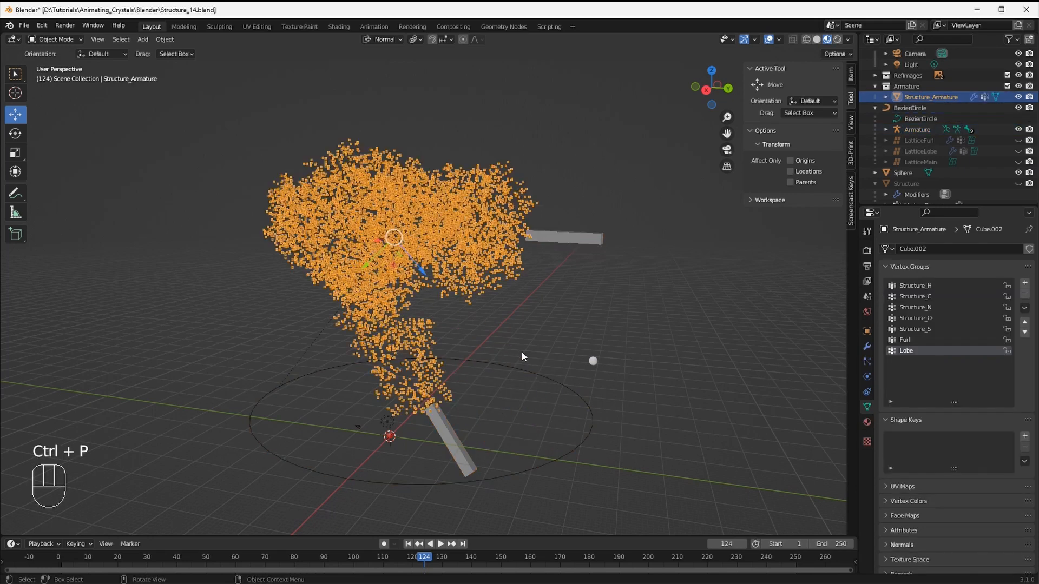
pyautogui.keyDown('shift'); pyautogui.click(531, 373); pyautogui.keyUp('shift')
pyautogui.hotkey('ctrl', 'p')
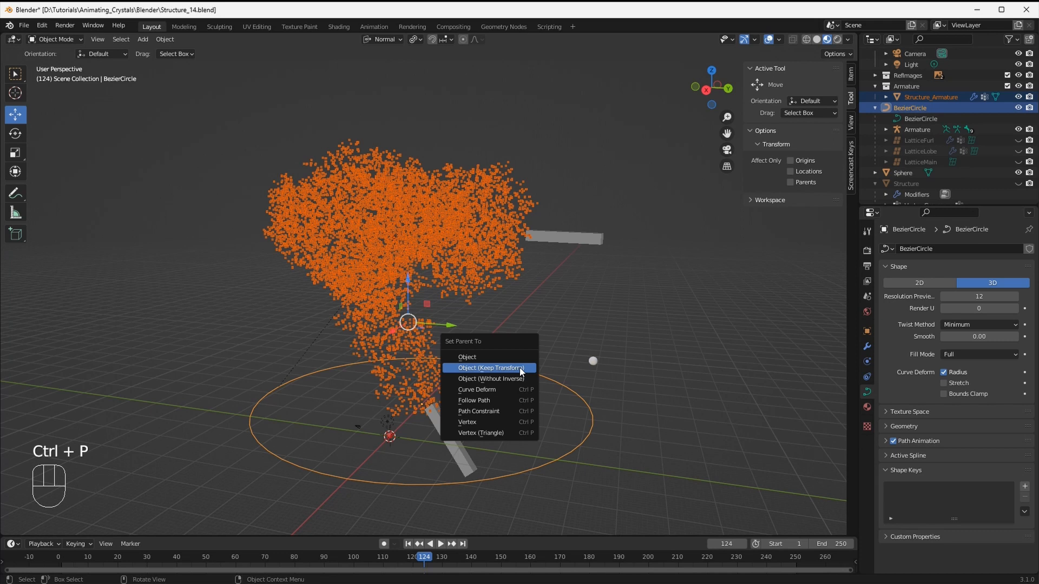
pyautogui.click(519, 368)
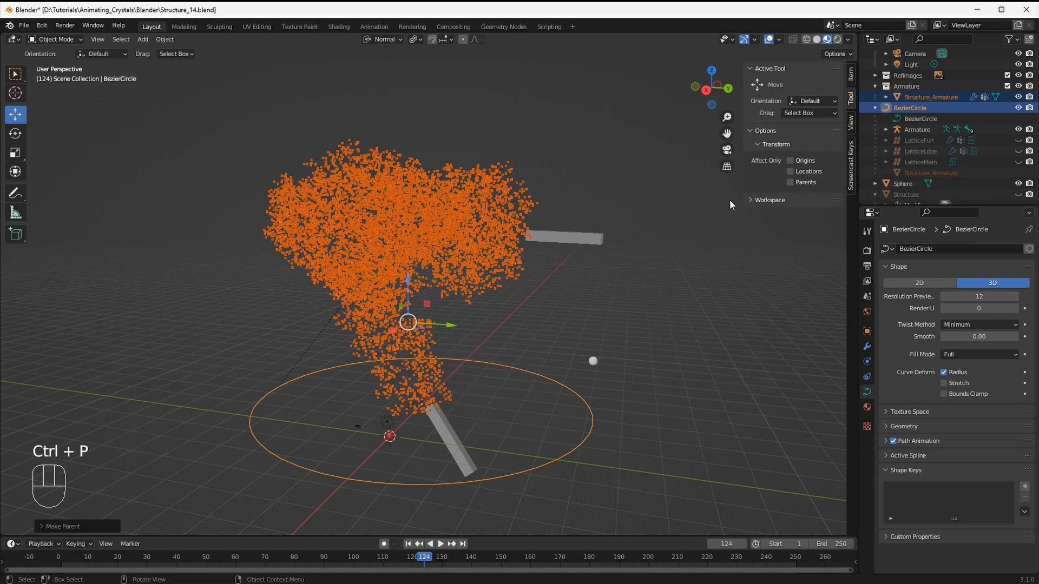
# Hide Structure_Armature and show the Structure object in the viewport
pyautogui.click(1019, 98)
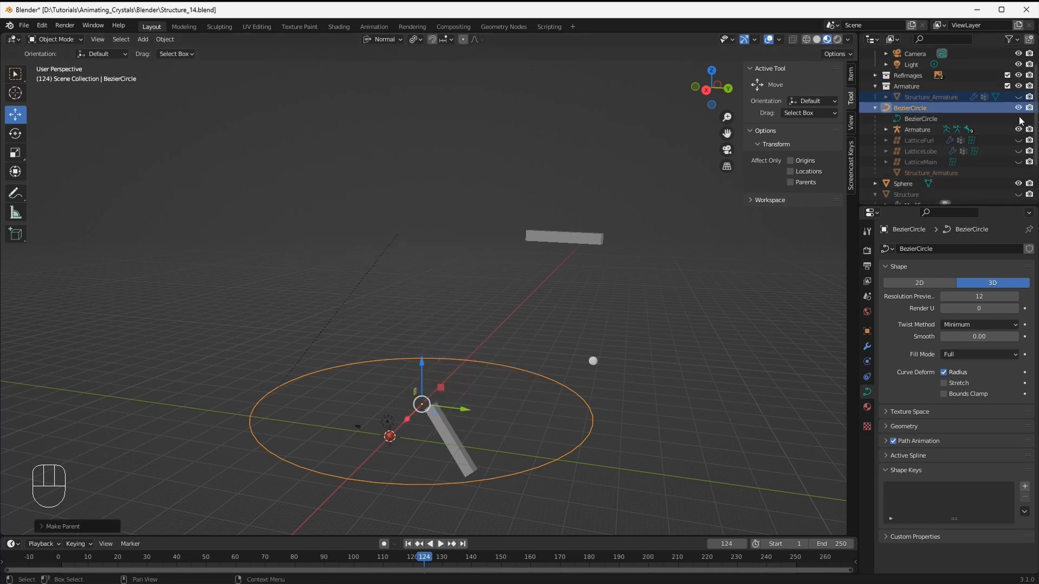
pyautogui.click(1018, 195)
pyautogui.scroll(-3, 910, 182)
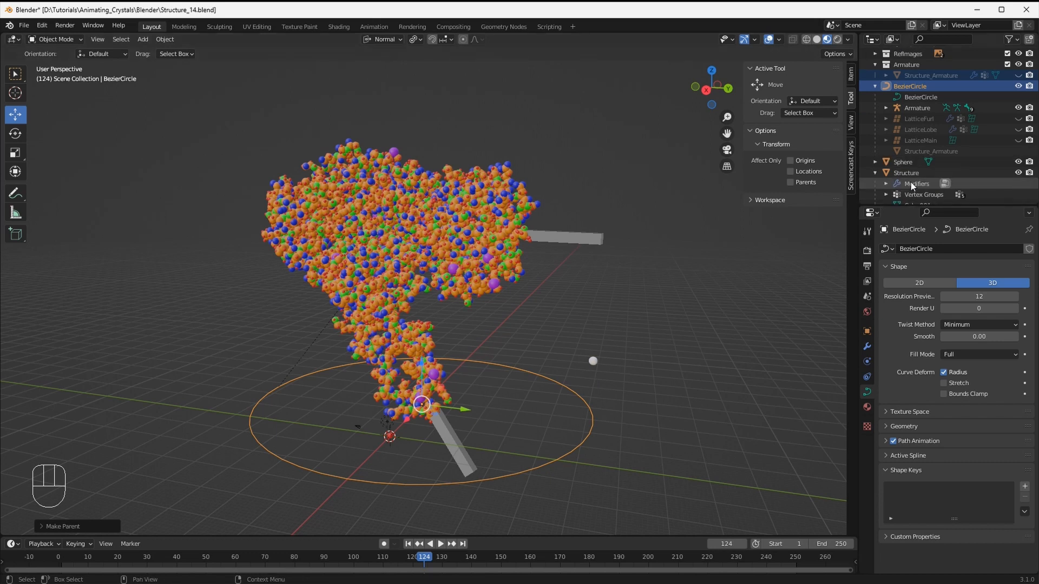
# Parent Structure to the Bezier circle with Object (Keep Transform)
pyautogui.click(904, 151)
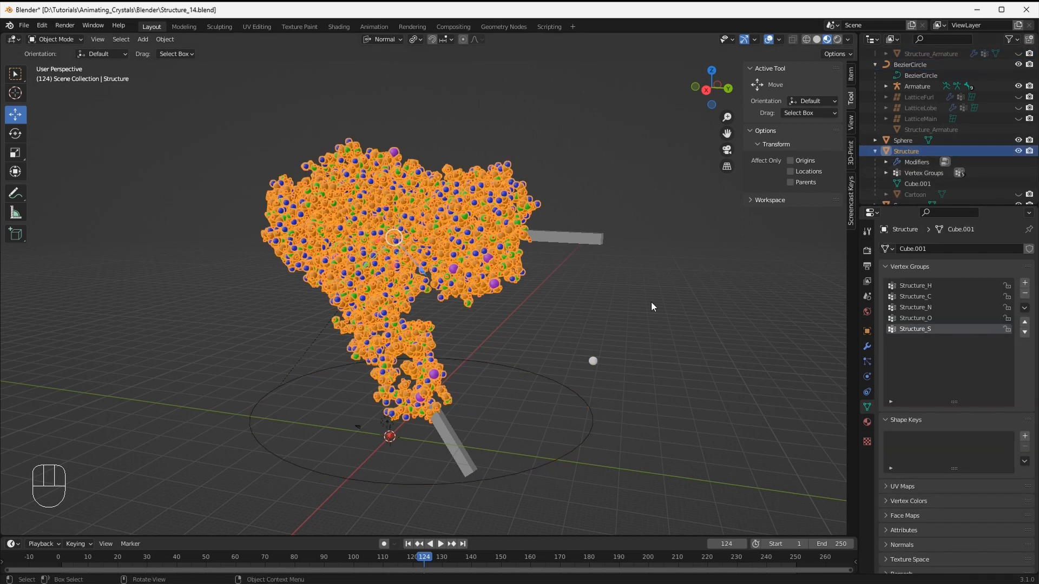
pyautogui.keyDown('shift'); pyautogui.click(596, 403); pyautogui.keyUp('shift')
pyautogui.hotkey('ctrl', 'p')
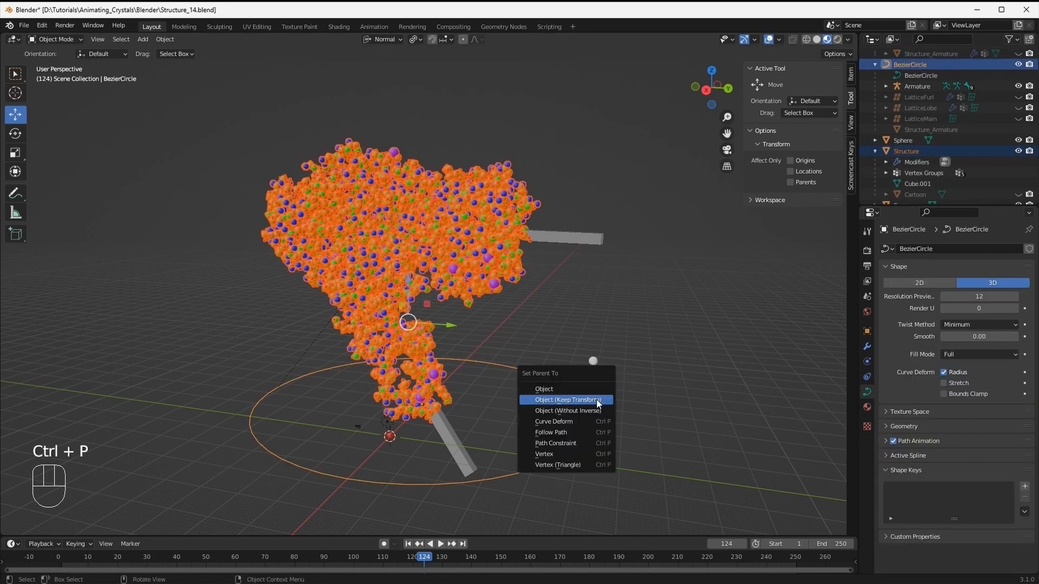
pyautogui.click(596, 400)
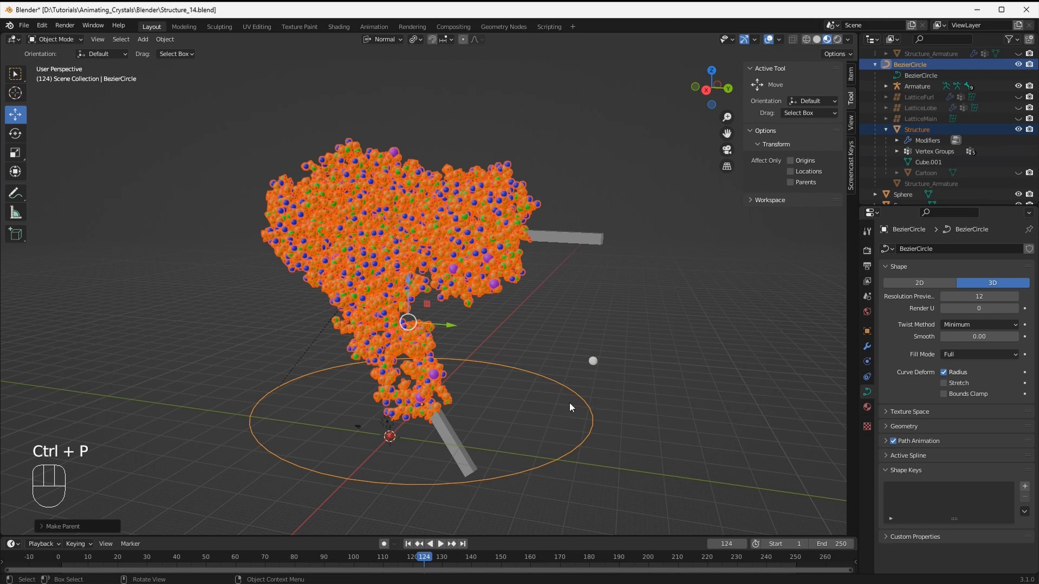
# Collapse the scene hierarchy and rename the Bezier circle object StructureCTRL
pyautogui.click(876, 64)
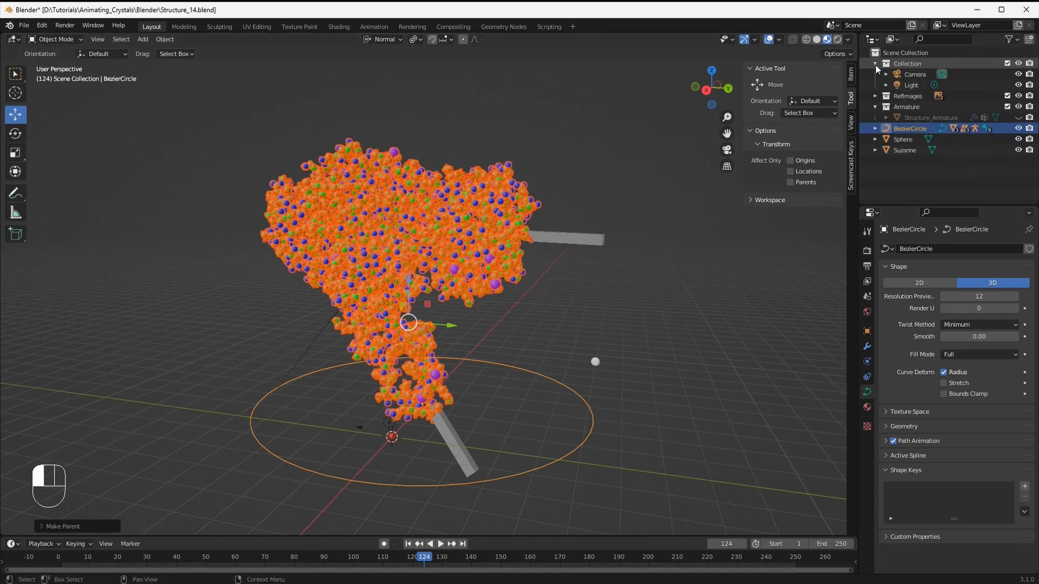
pyautogui.doubleClick(909, 128)
pyautogui.write('Stru')
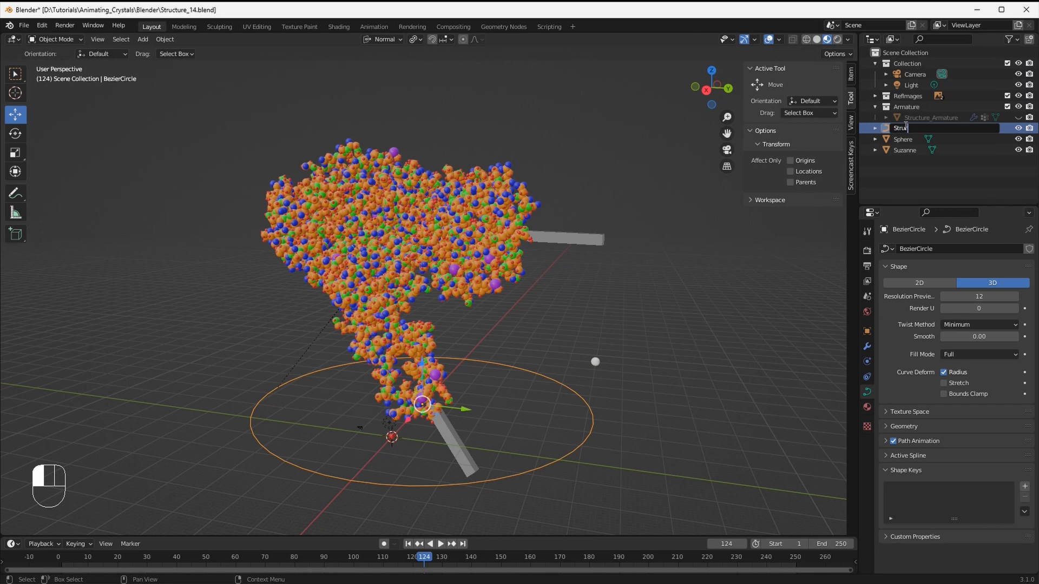
pyautogui.write('ctureCTRL')
pyautogui.press('Return')
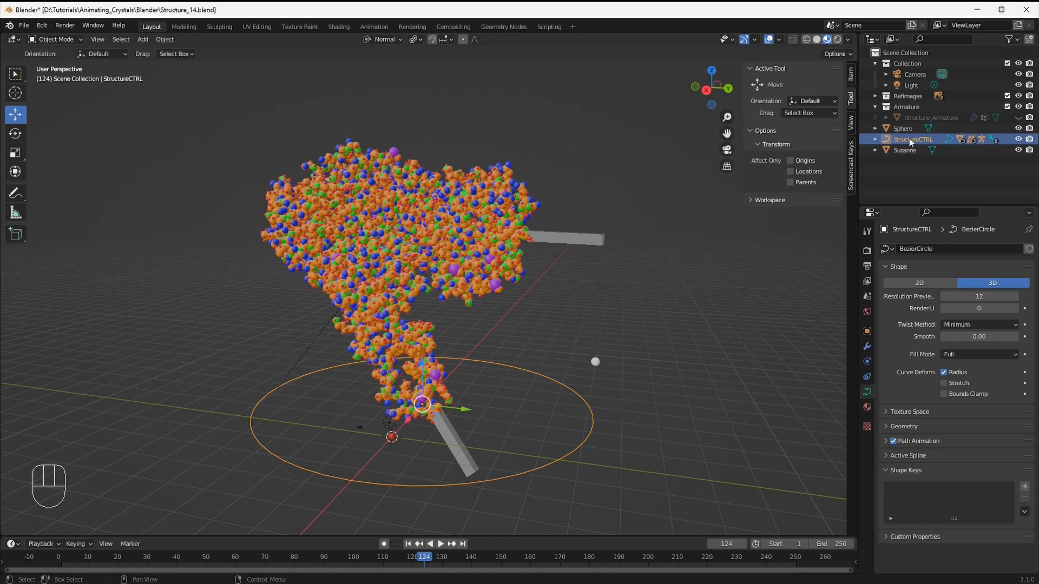
# Replace the CTRL suffix in the circle's name with ROOT so it reads StructureROOT
pyautogui.doubleClick(921, 139)
pyautogui.click(920, 139)
pyautogui.press('Delete')
pyautogui.press('Delete')
pyautogui.press('Delete')
pyautogui.press('Delete')
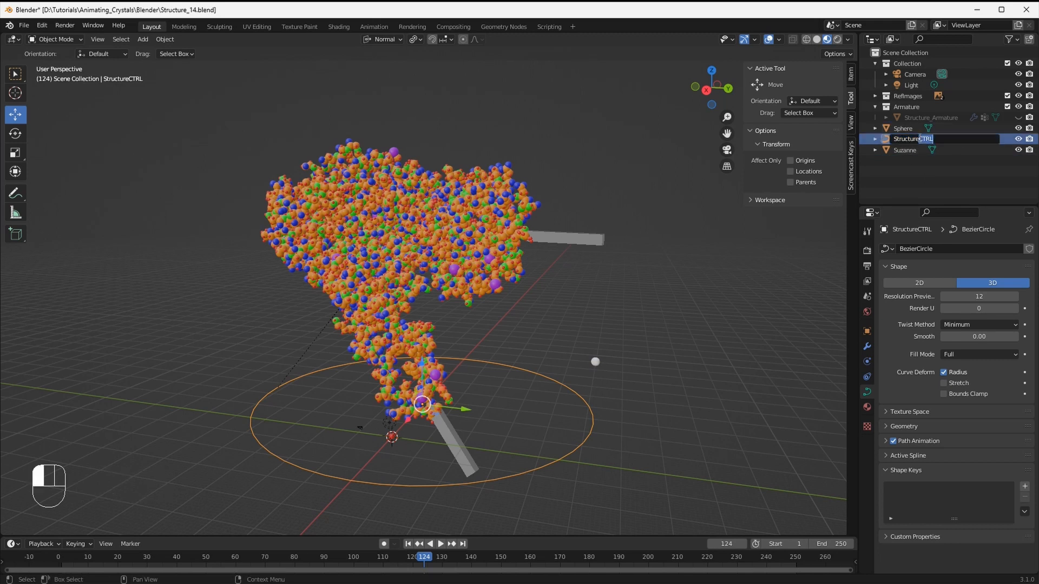
pyautogui.write('ROOT')
pyautogui.press('Return')
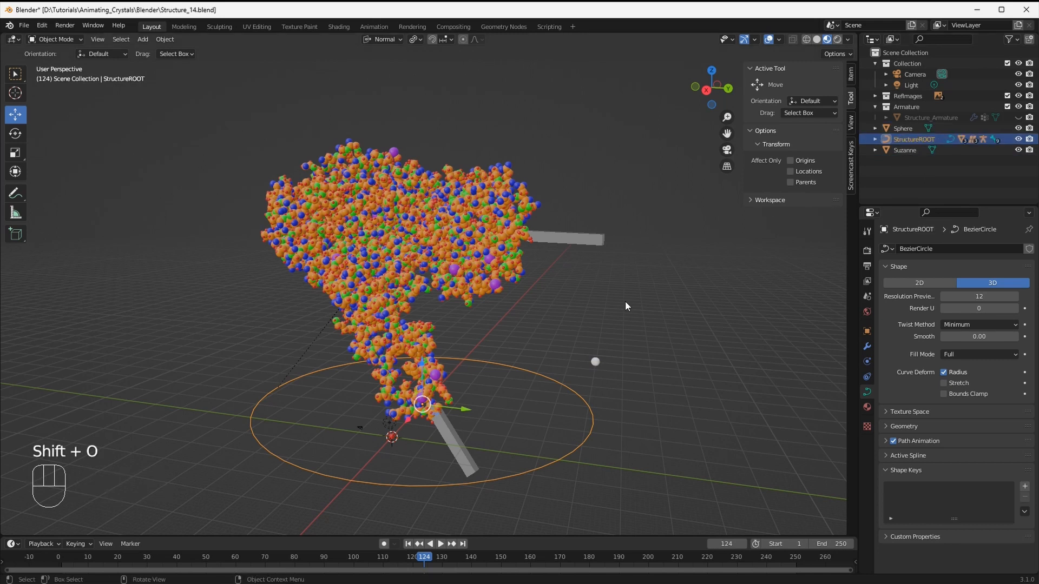
# Test moving StructureROOT together with the whole rig and cancel the move
pyautogui.moveTo(625, 301); pyautogui.dragTo(563, 357, button='middle')
pyautogui.press('g')
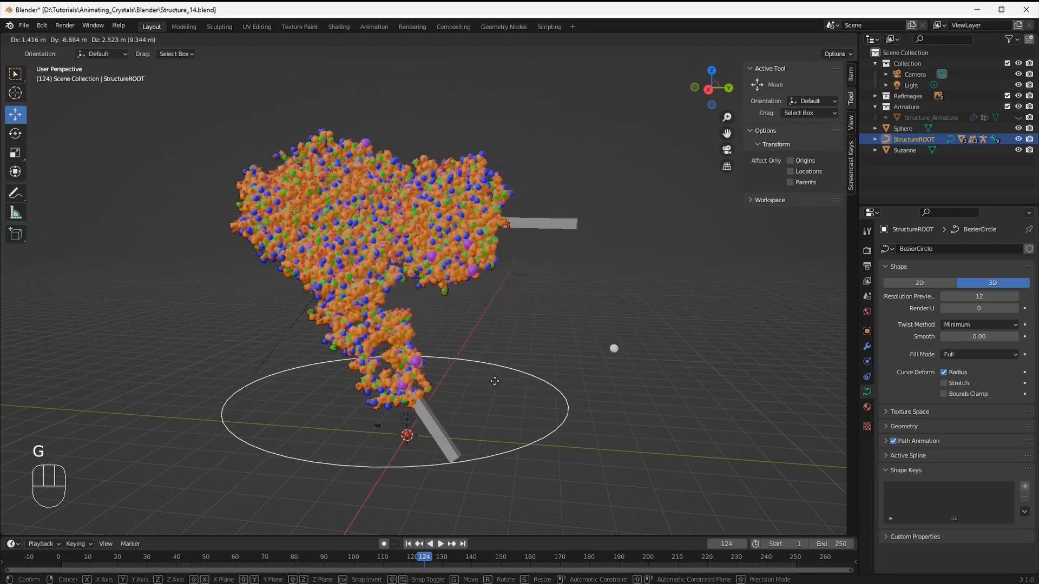
pyautogui.press('Escape')
# Put the armature in Pose Mode and move the LobeCTRL bone up and outward from the structure with the Move tool
pyautogui.moveTo(616, 279); pyautogui.dragTo(588, 241, button='middle')
pyautogui.click(582, 216)
pyautogui.hotkey('ctrl', 'Tab')
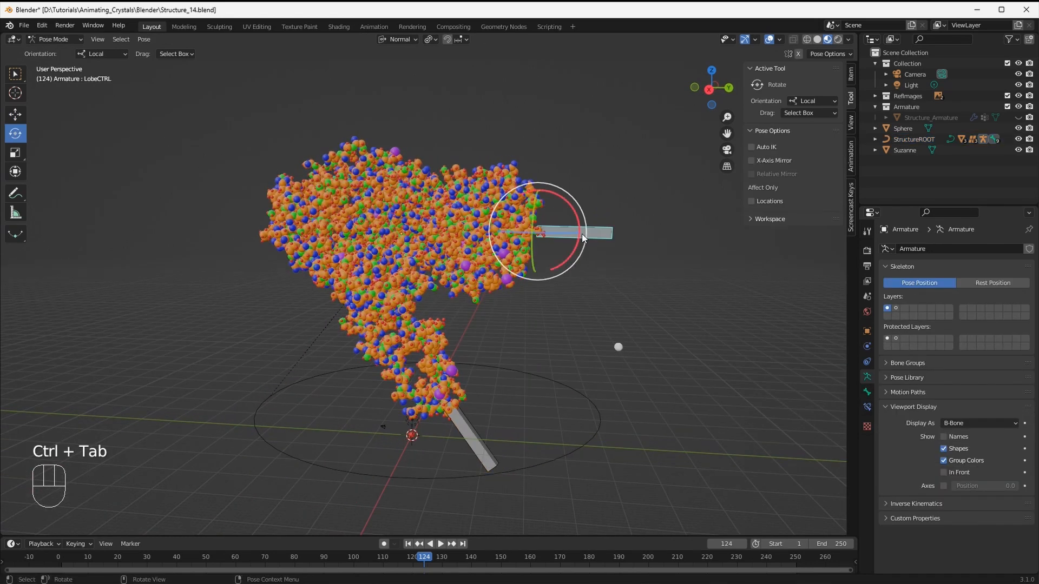
pyautogui.hotkey('shift', 'space')
pyautogui.click(562, 237)
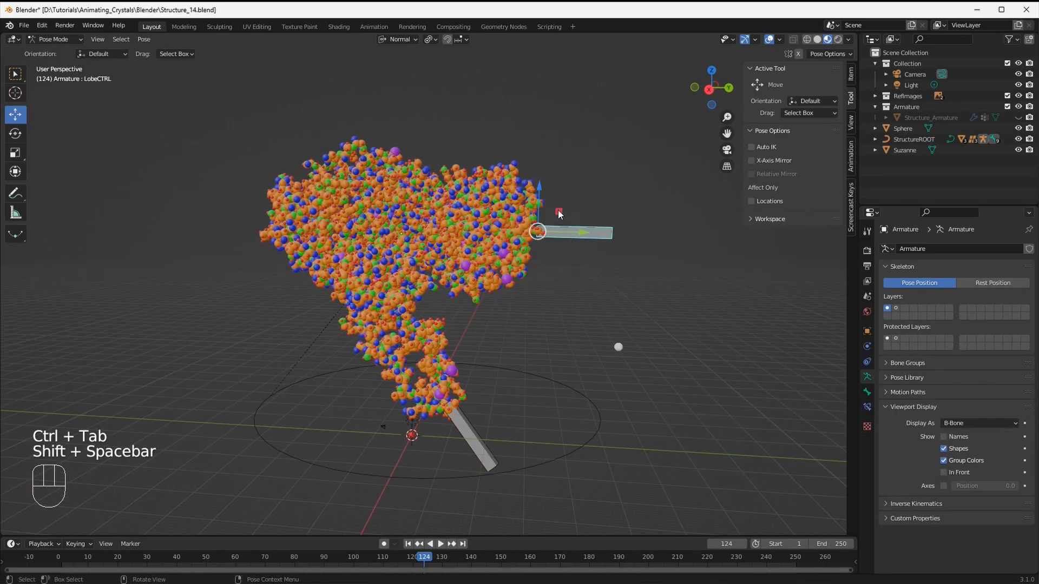
pyautogui.moveTo(559, 215); pyautogui.dragTo(637, 116)
# Play the animation to check the stretched lobe from several angles, undo the LobeCTRL move and stop playback
pyautogui.press('space')
pyautogui.moveTo(616, 228); pyautogui.dragTo(553, 287, button='middle')
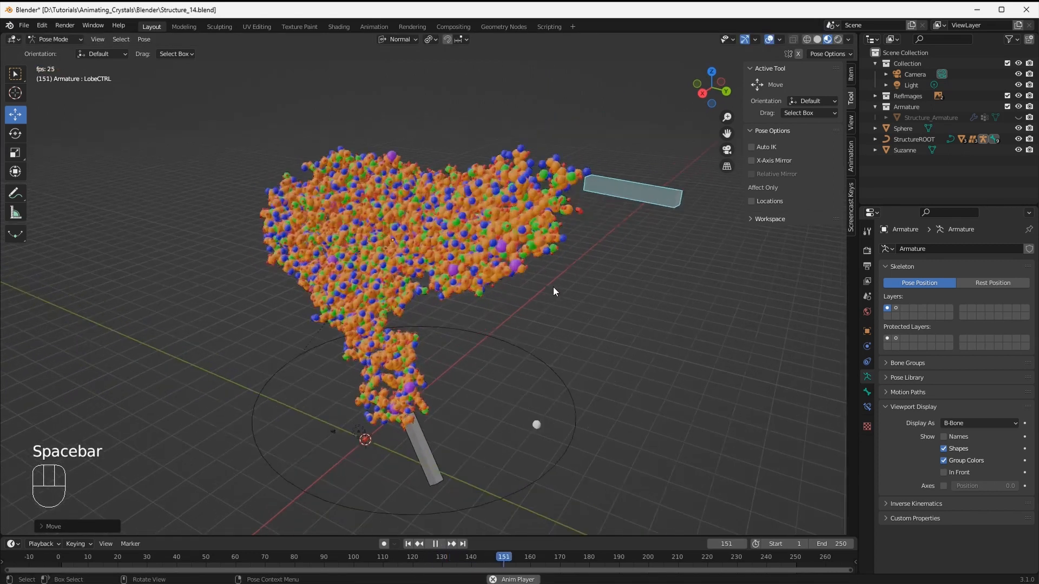
pyautogui.scroll(3, 552, 287)
pyautogui.moveTo(383, 255); pyautogui.dragTo(407, 238, button='middle')
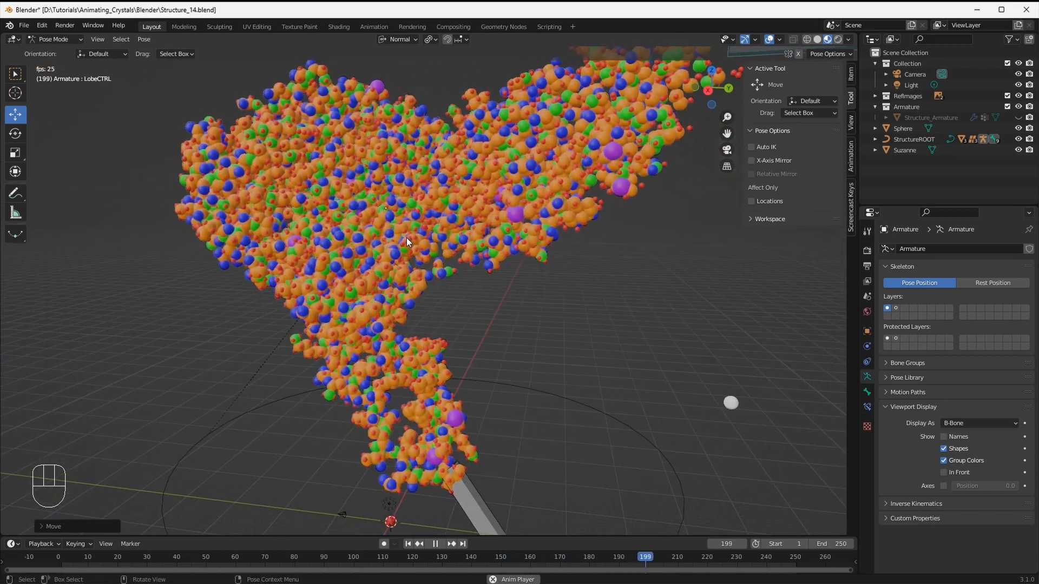
pyautogui.hotkey('ctrl', 'z')
pyautogui.press('space')
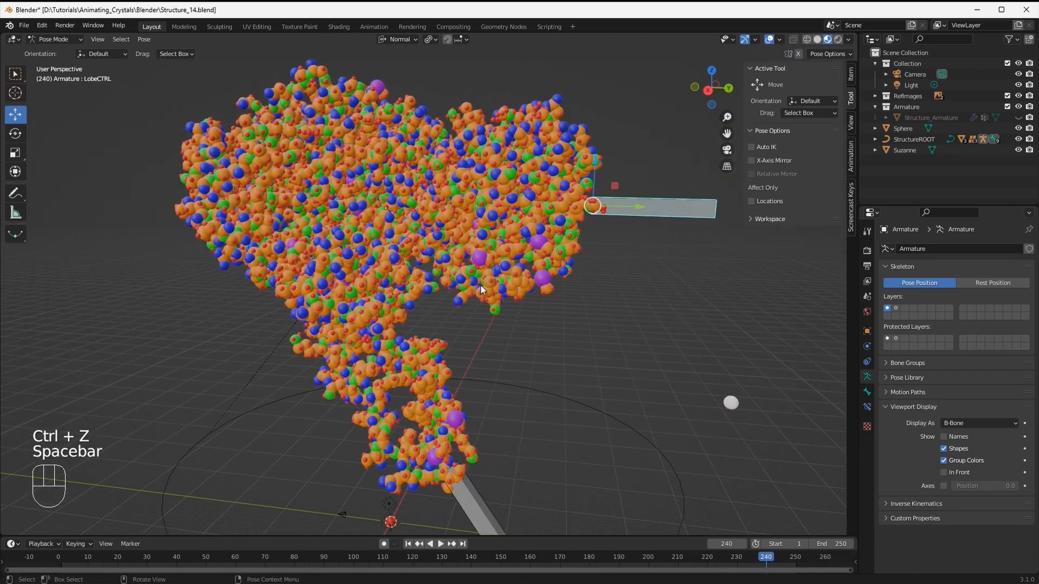
pyautogui.keyDown('shift'); pyautogui.moveTo(460, 337); pyautogui.dragTo(556, 336, button='middle'); pyautogui.keyUp('shift')
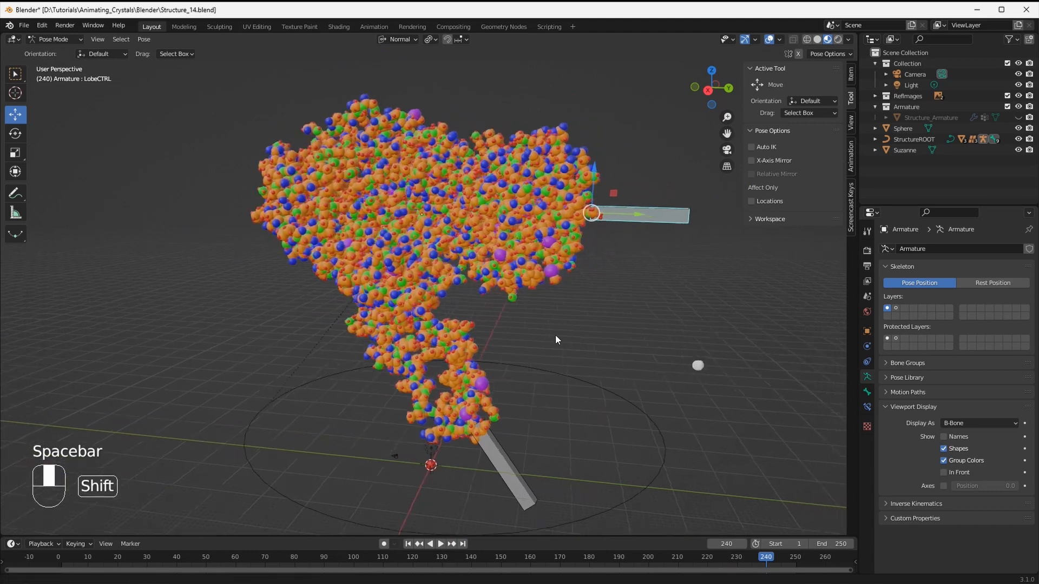
pyautogui.moveTo(622, 351)
pyautogui.mouseDown(button='middle')
pyautogui.moveTo(635, 339)
pyautogui.moveTo(551, 335)
pyautogui.moveTo(589, 345)
pyautogui.moveTo(634, 335)
pyautogui.mouseUp(button='middle')
pyautogui.keyDown('shift'); pyautogui.moveTo(583, 298); pyautogui.dragTo(561, 293, button='middle'); pyautogui.keyUp('shift')
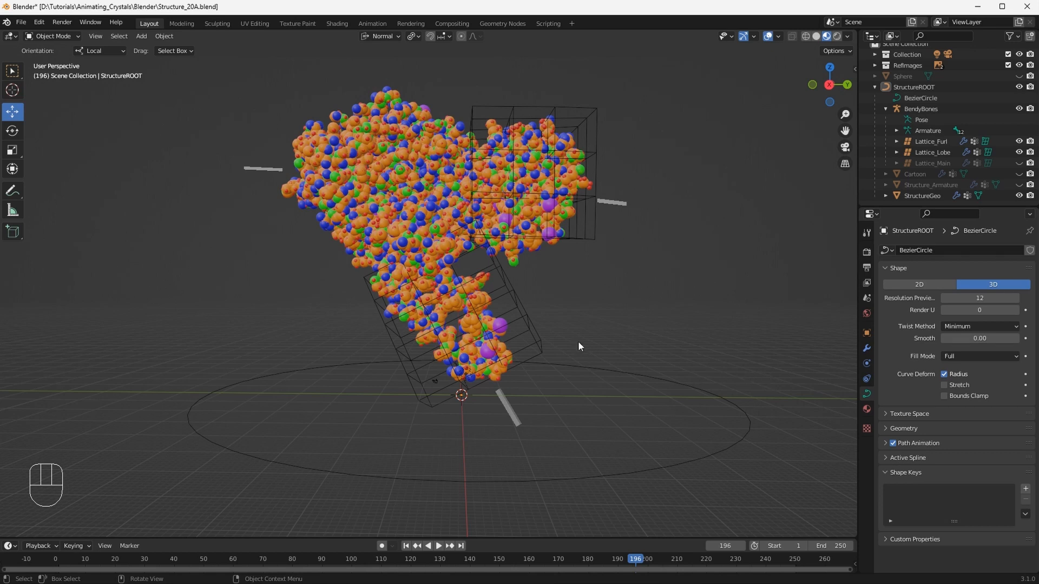
# Examine the Structure_20A rig's lattices and control bones from several angles, selecting StructureGeo and Structure_Armature in turn
pyautogui.scroll(2, 472, 281)
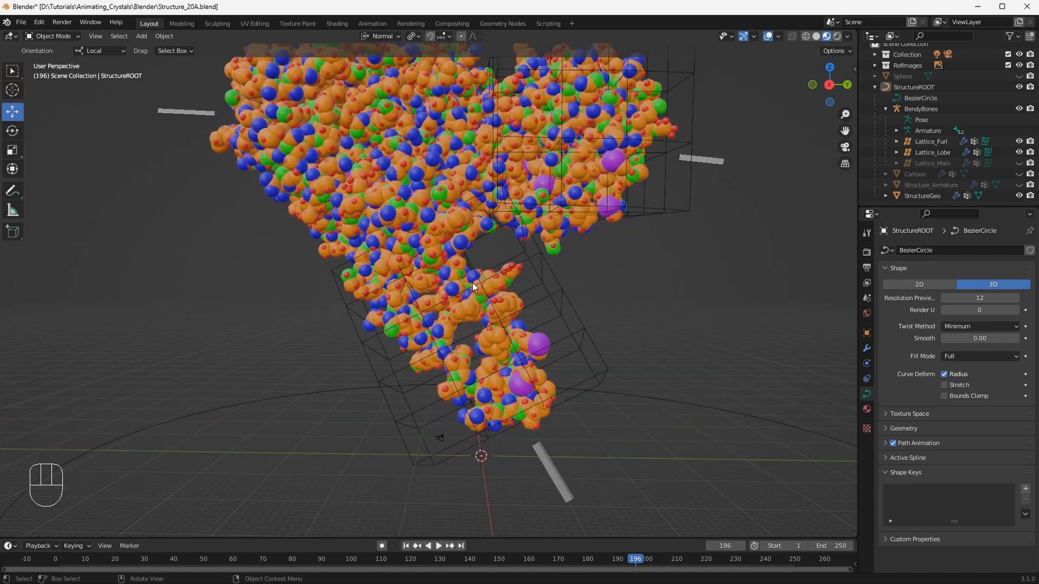
pyautogui.moveTo(518, 269); pyautogui.dragTo(401, 306, button='middle')
pyautogui.moveTo(417, 369); pyautogui.dragTo(531, 450, button='middle')
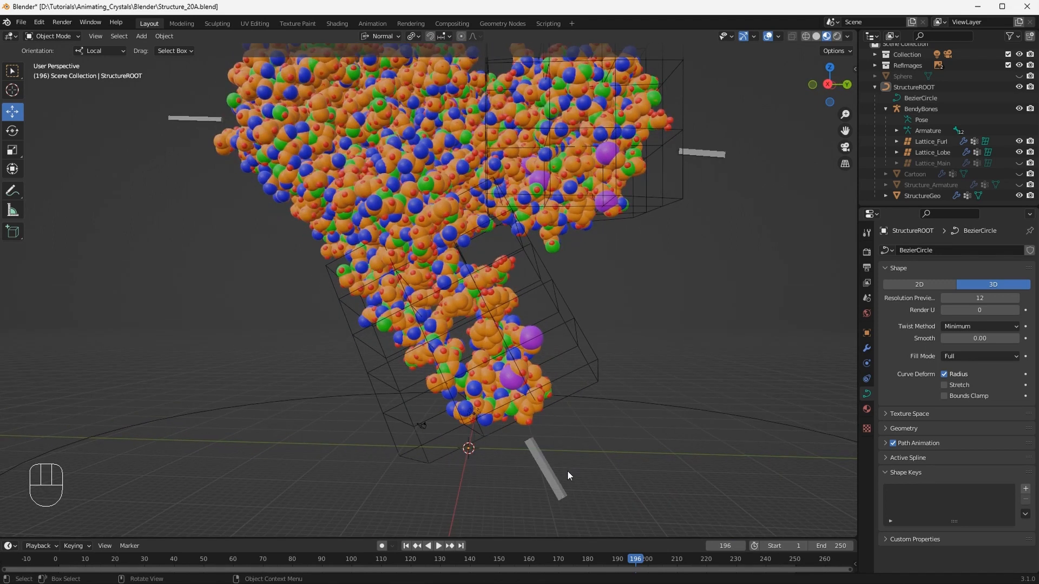
pyautogui.moveTo(501, 267); pyautogui.dragTo(408, 319, button='middle')
pyautogui.click(461, 238)
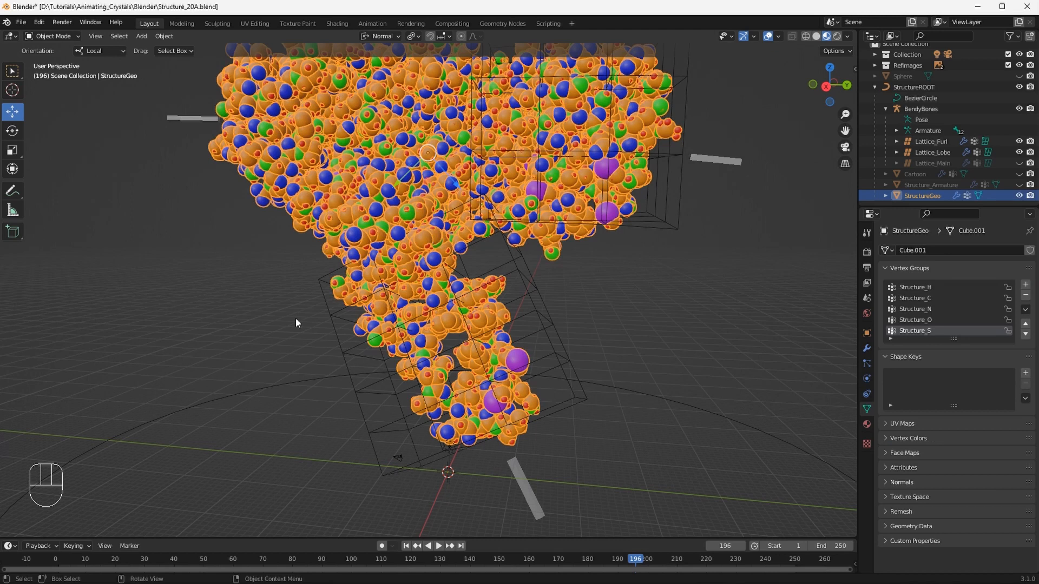
pyautogui.click(927, 185)
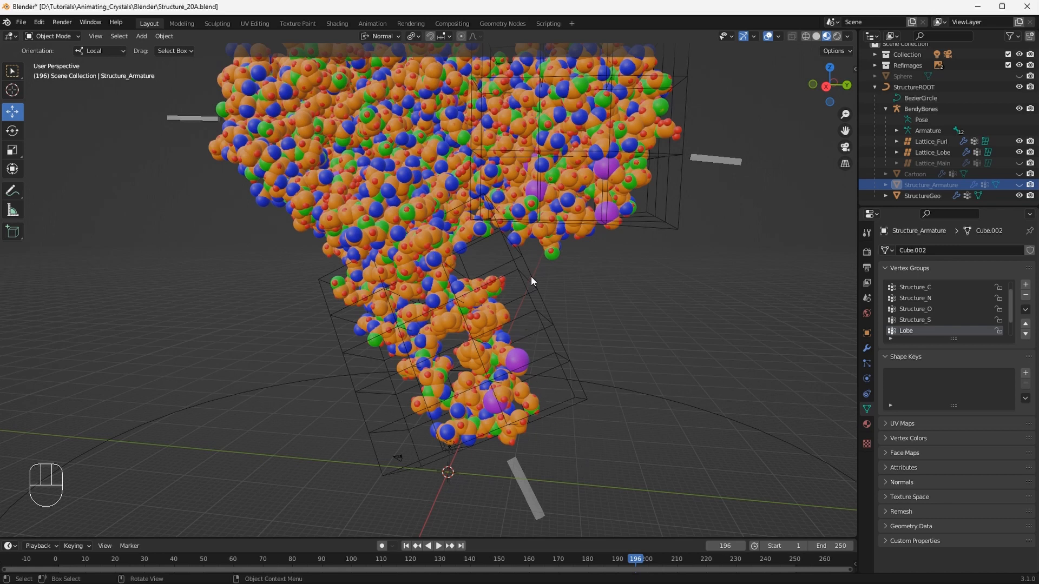
pyautogui.moveTo(531, 277); pyautogui.dragTo(478, 275, button='middle')
pyautogui.scroll(5, 479, 276)
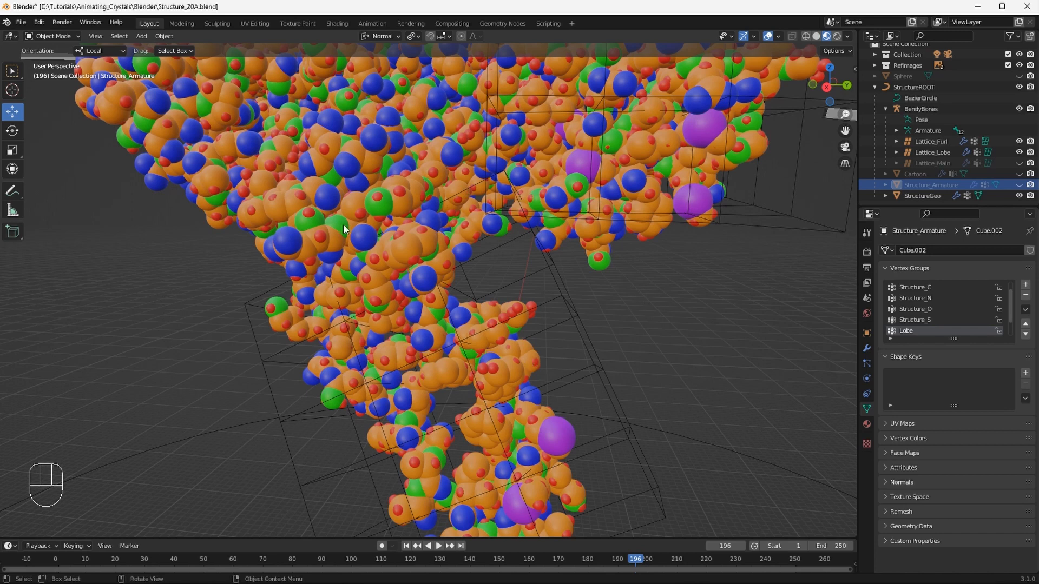
pyautogui.scroll(-5, 356, 225)
pyautogui.moveTo(375, 215); pyautogui.dragTo(463, 224, button='middle')
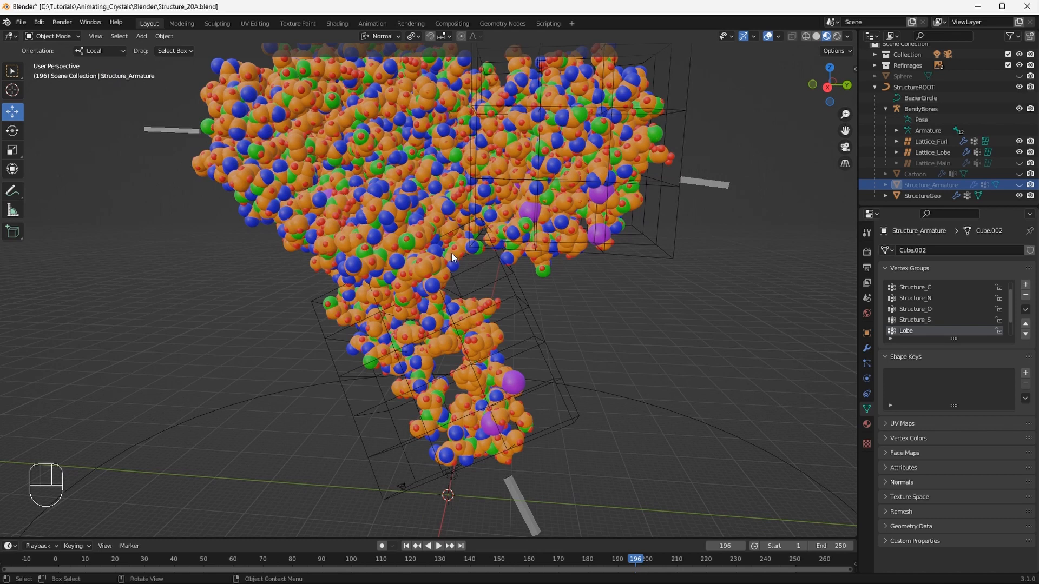
pyautogui.moveTo(420, 262); pyautogui.dragTo(410, 273, button='middle')
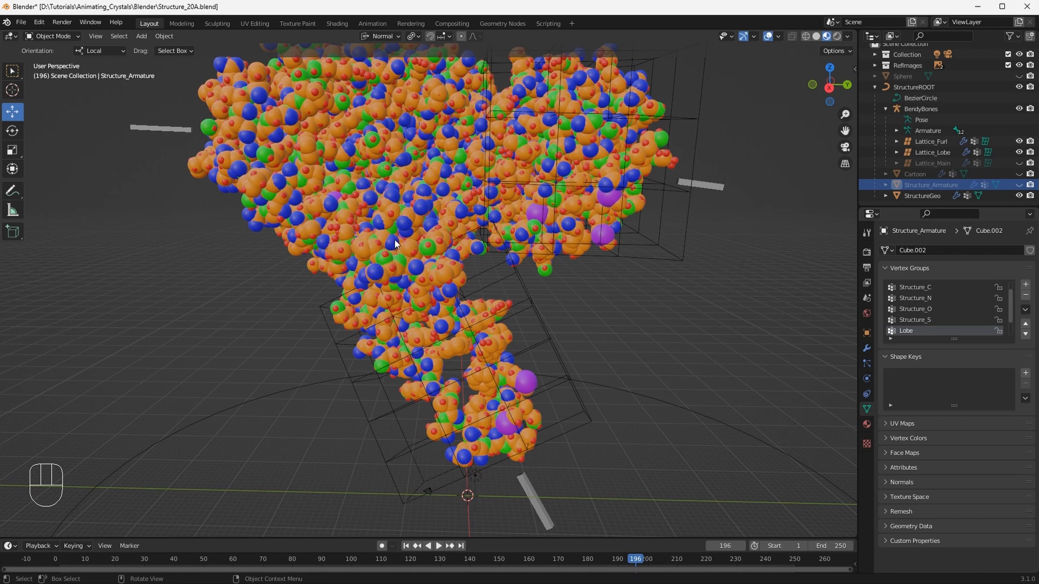
# Hide Lattice_Lobe and Lattice_Furl in the viewport
pyautogui.moveTo(542, 244); pyautogui.dragTo(545, 266, button='middle')
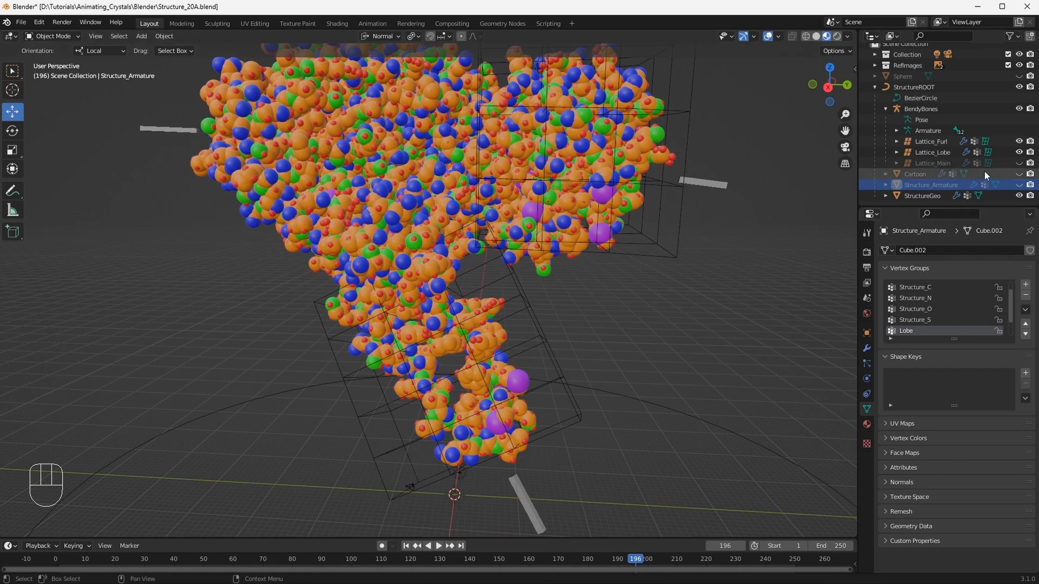
pyautogui.click(1019, 152)
pyautogui.click(1019, 141)
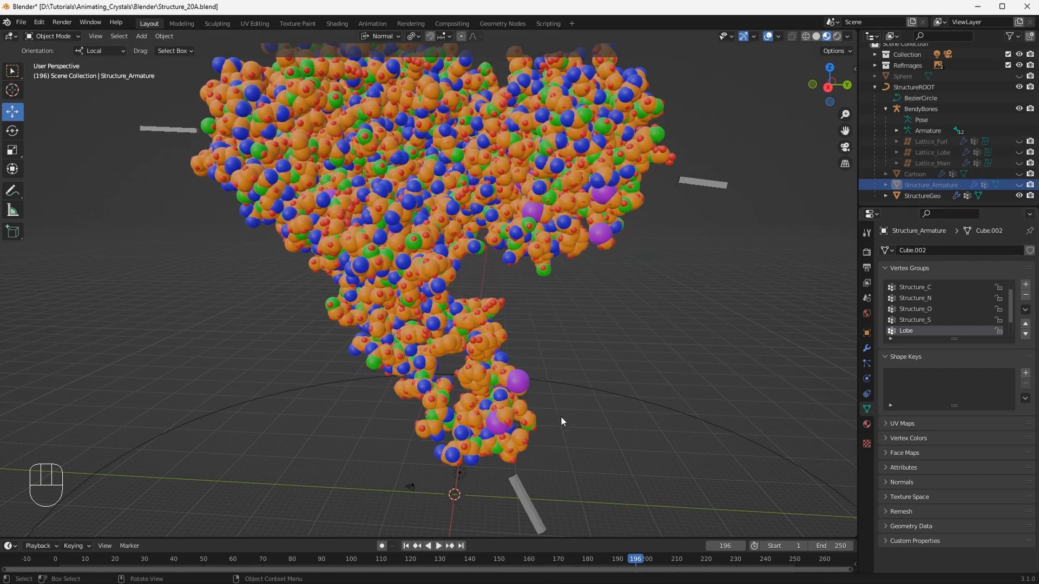
# Put the BendyBones armature in Pose Mode with the Rotate tool, and test moving the FurlCTRL bone before cancelling the move
pyautogui.click(523, 490)
pyautogui.hotkey('shift', 'space')
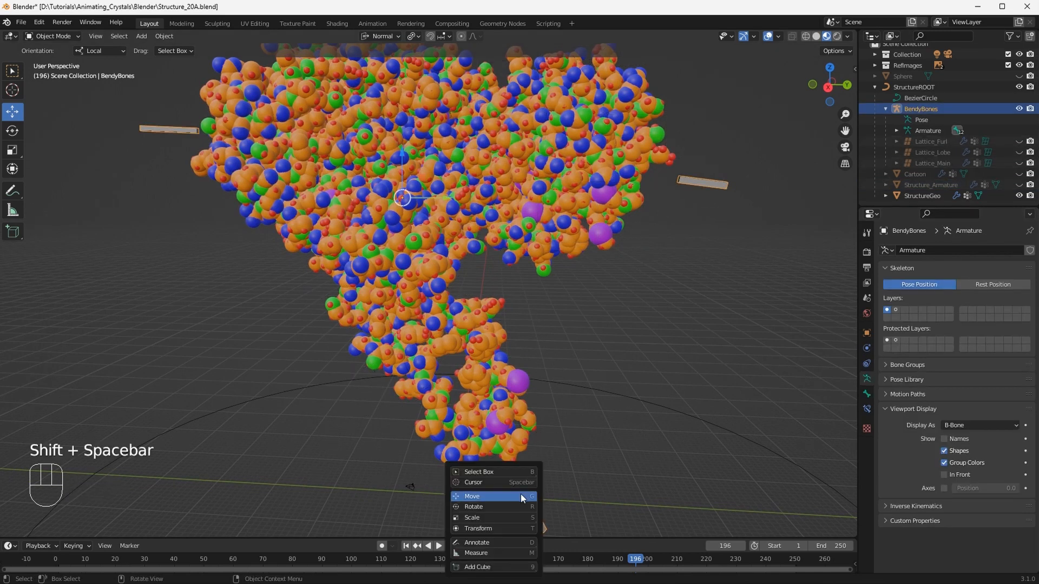
pyautogui.click(533, 507)
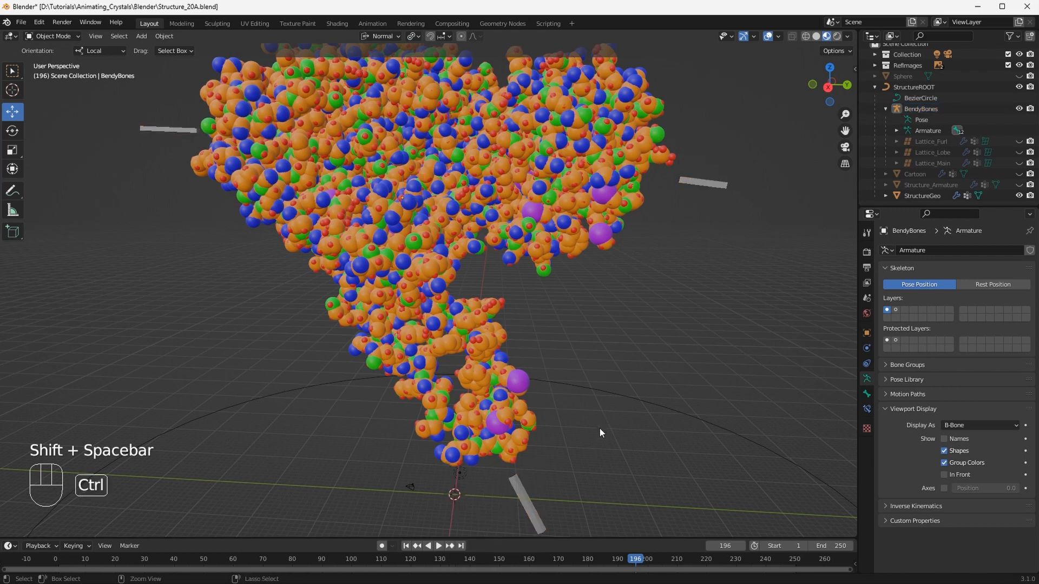
pyautogui.hotkey('ctrl', 'Tab')
pyautogui.press('g')
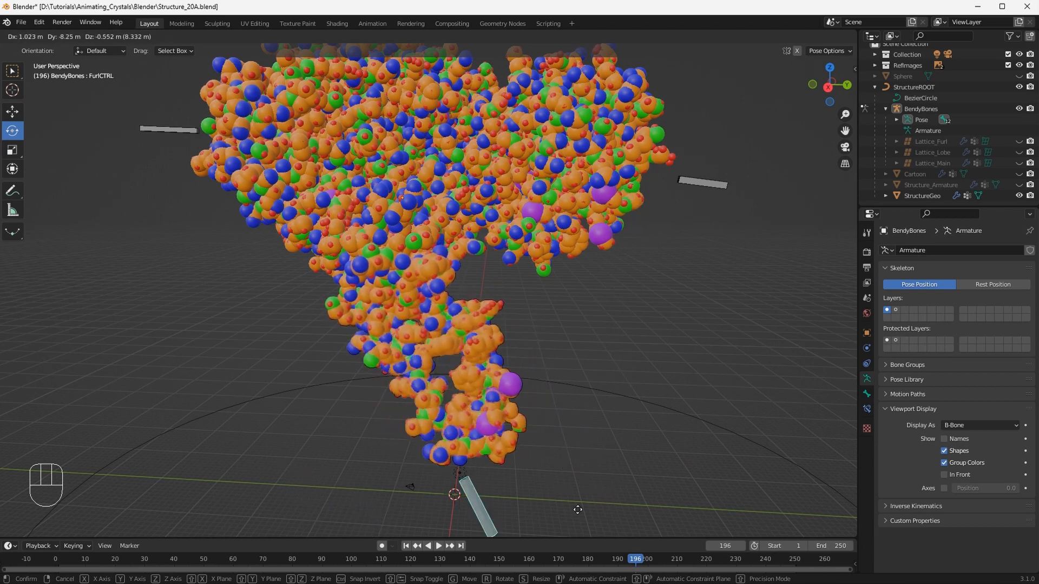
pyautogui.press('Escape')
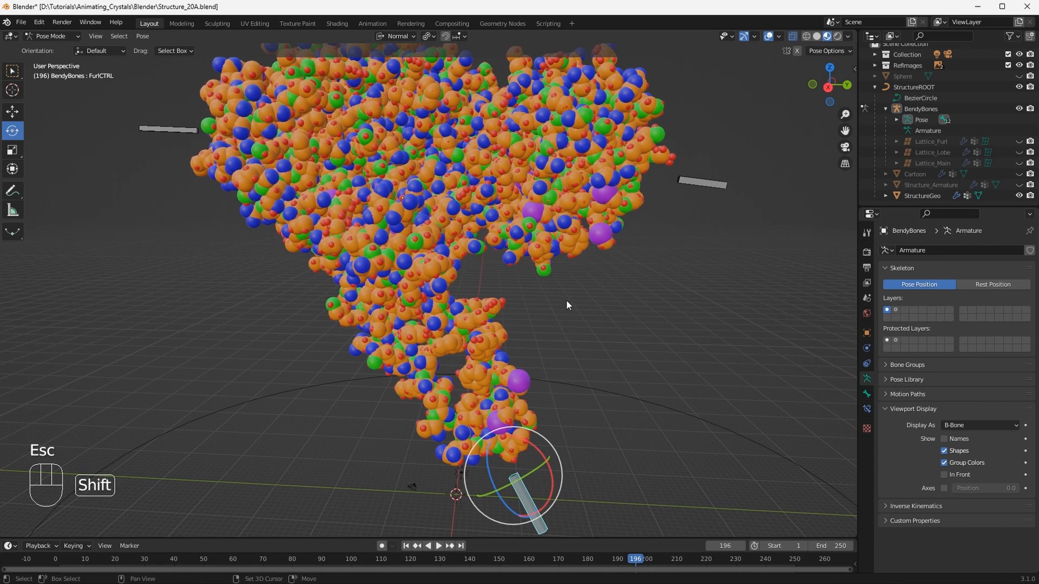
pyautogui.keyDown('shift'); pyautogui.moveTo(565, 299); pyautogui.dragTo(578, 348, button='middle'); pyautogui.keyUp('shift')
pyautogui.scroll(-2, 576, 363)
pyautogui.scroll(1, 578, 348)
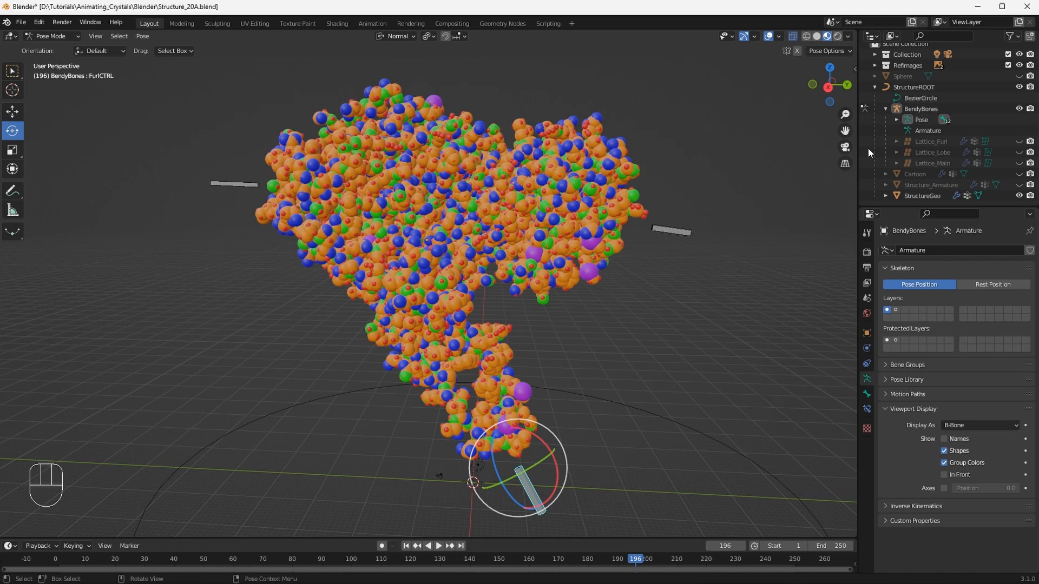
# Show Lattice_Main, test moving the MainCTRL bone and cancel the move, and hide the lattice again
pyautogui.click(1020, 163)
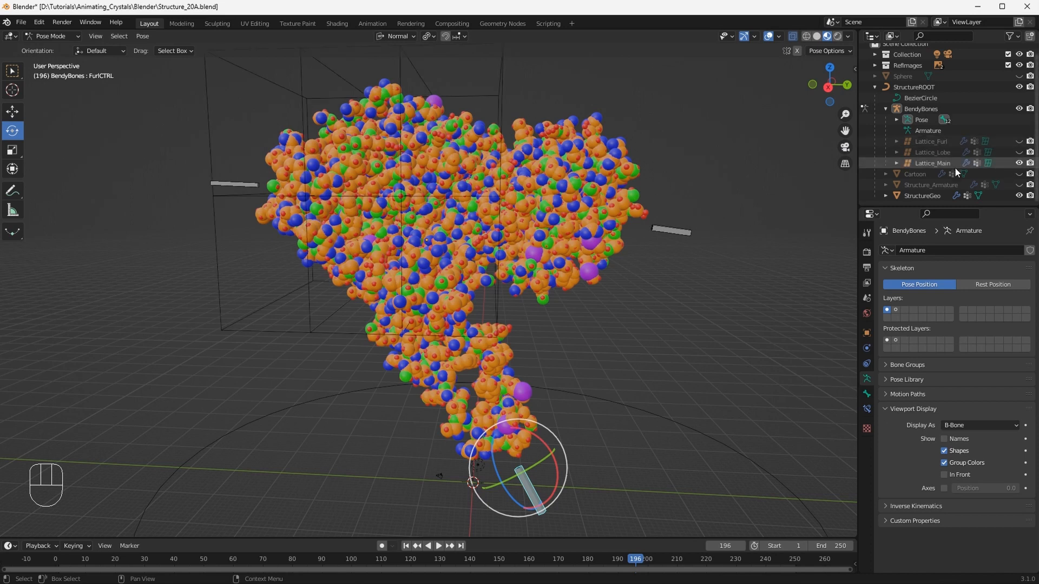
pyautogui.moveTo(466, 140); pyautogui.dragTo(411, 150, button='middle')
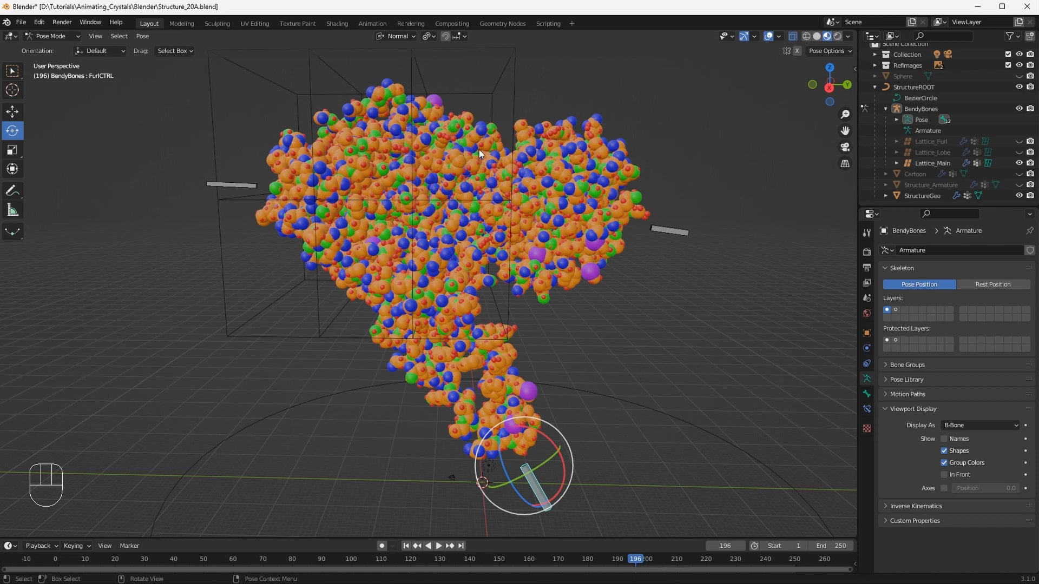
pyautogui.click(246, 188)
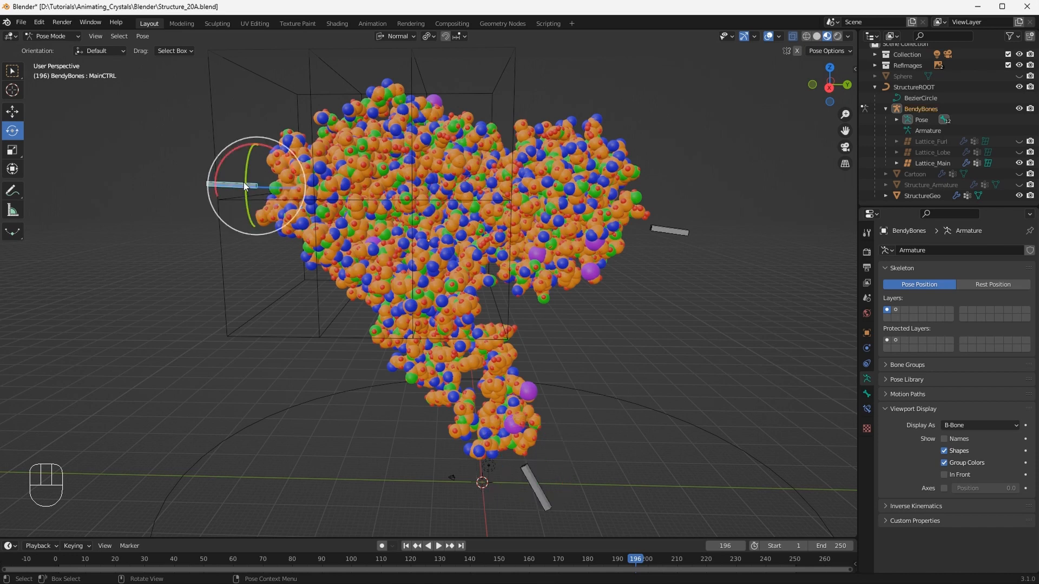
pyautogui.press('g')
pyautogui.press('Escape')
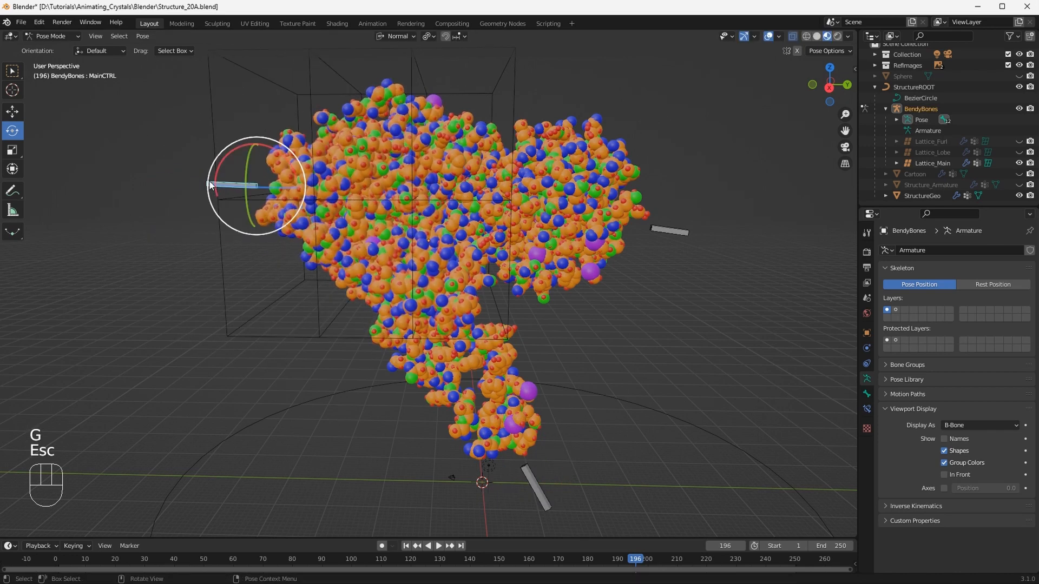
pyautogui.click(1018, 163)
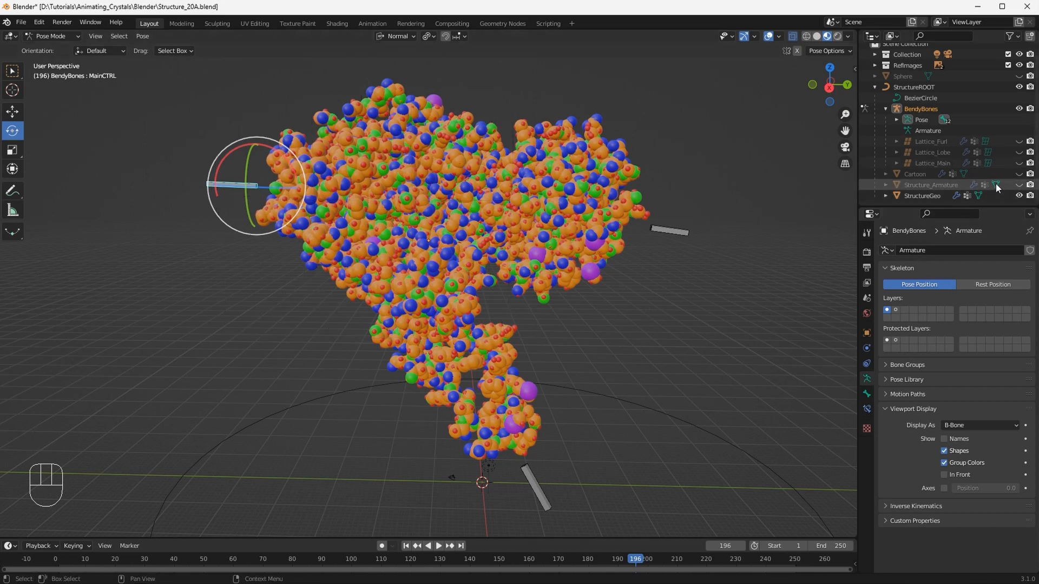
# Show the Cartoon model and hide StructureGeo, toggling StructureGeo once to compare both from several angles
pyautogui.click(1018, 195)
pyautogui.click(1019, 174)
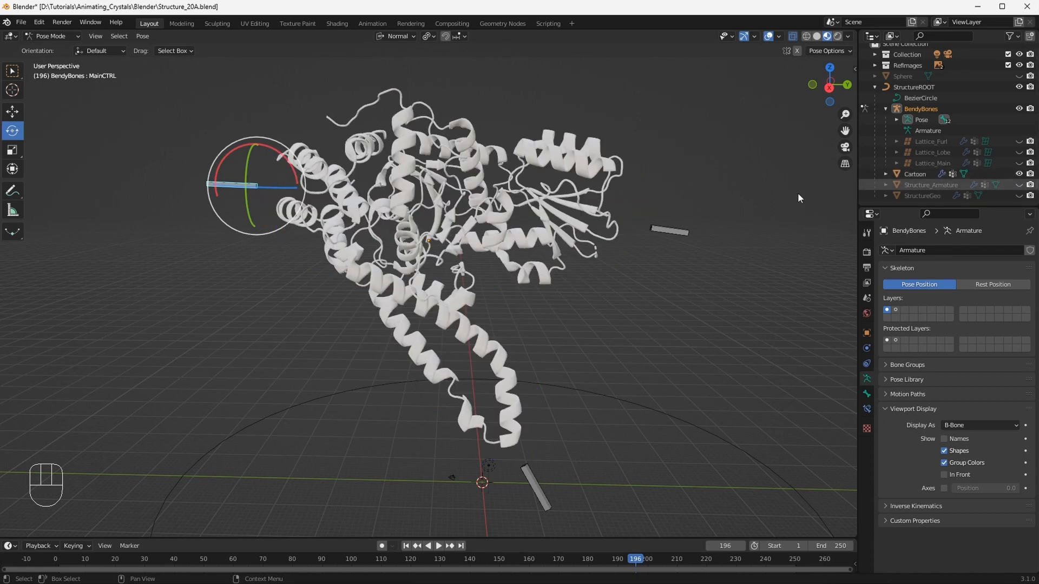
pyautogui.moveTo(501, 243); pyautogui.dragTo(624, 316, button='middle')
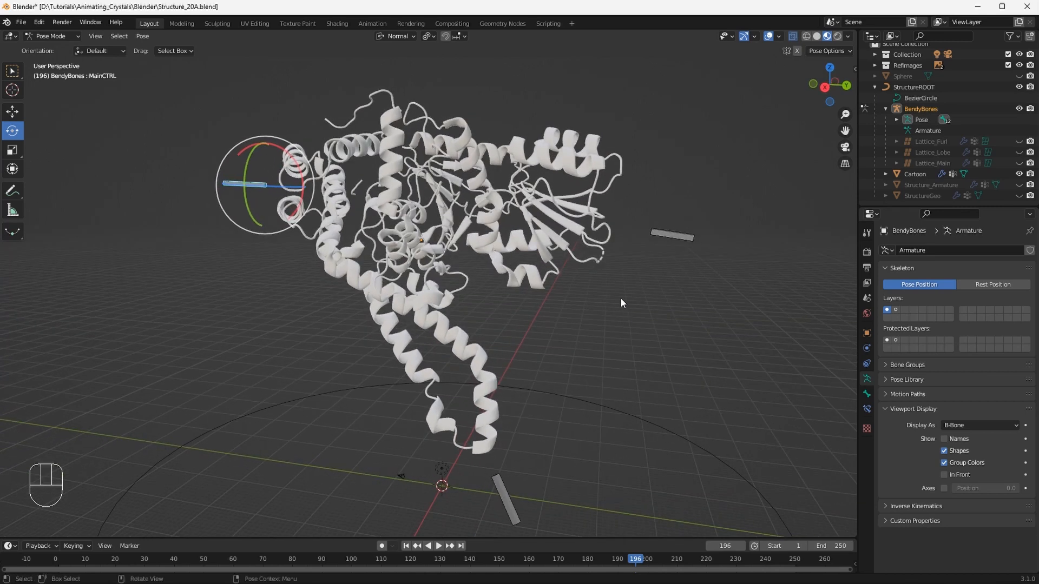
pyautogui.click(1020, 196)
pyautogui.moveTo(457, 268)
pyautogui.mouseDown(button='middle')
pyautogui.moveTo(399, 251)
pyautogui.moveTo(469, 255)
pyautogui.mouseUp(button='middle')
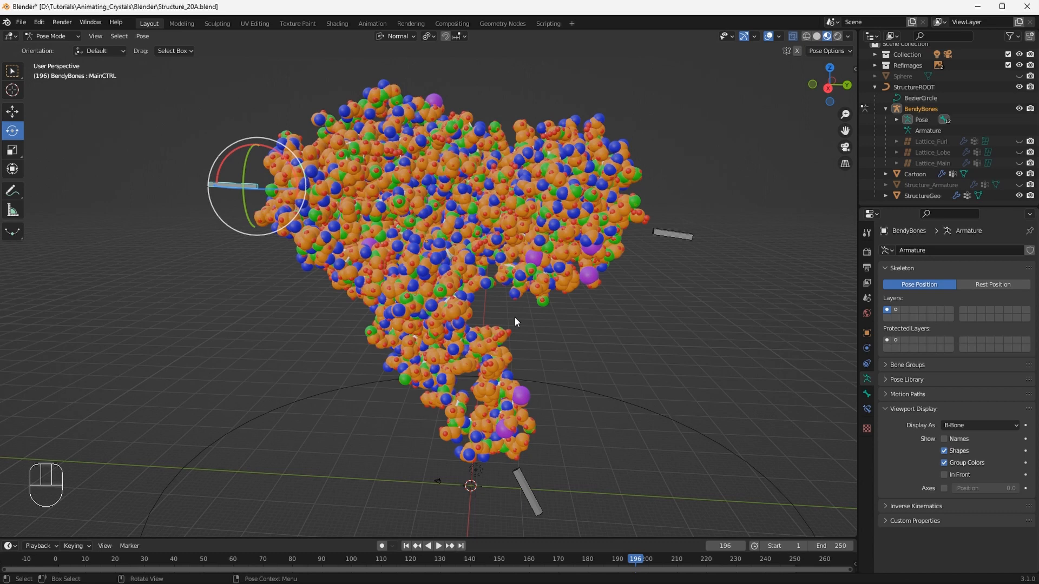
pyautogui.click(1018, 196)
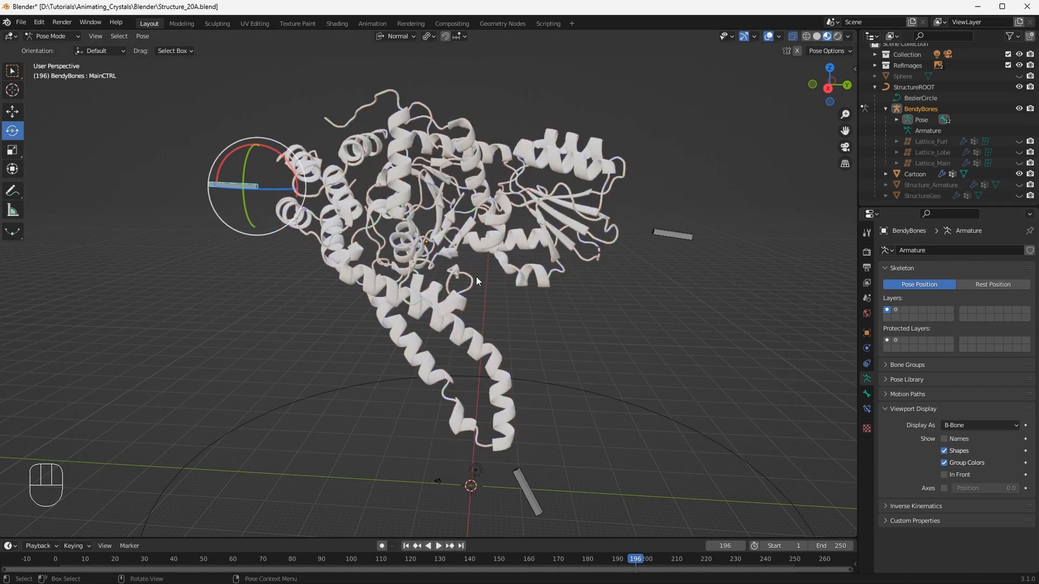
pyautogui.moveTo(475, 275); pyautogui.dragTo(472, 264, button='middle')
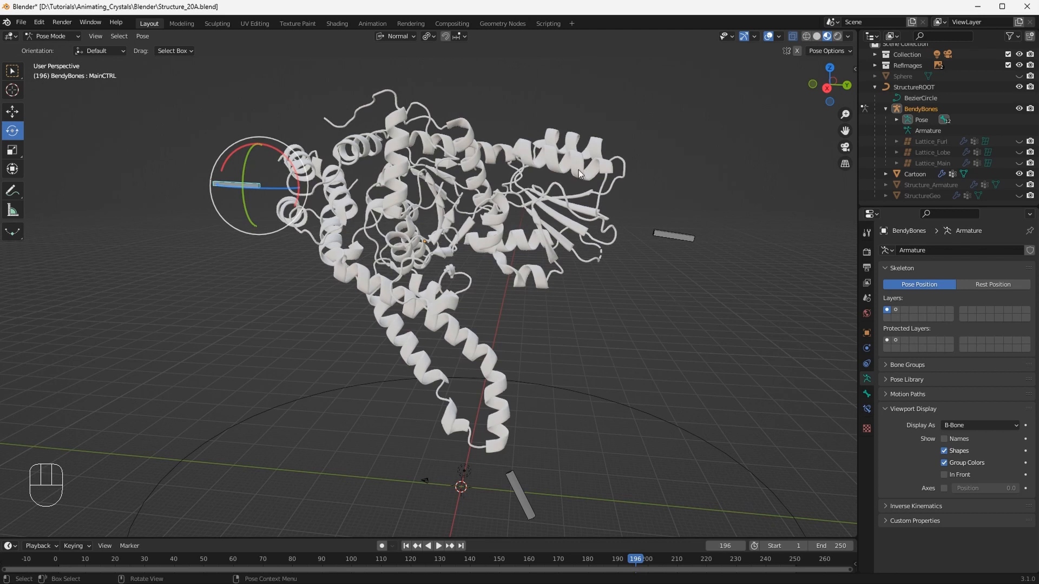
# Return to Object Mode and examine the Cartoon model's lattice modifiers and vertex groups, comparing its modifiers with those of Structure_Armature
pyautogui.click(583, 182)
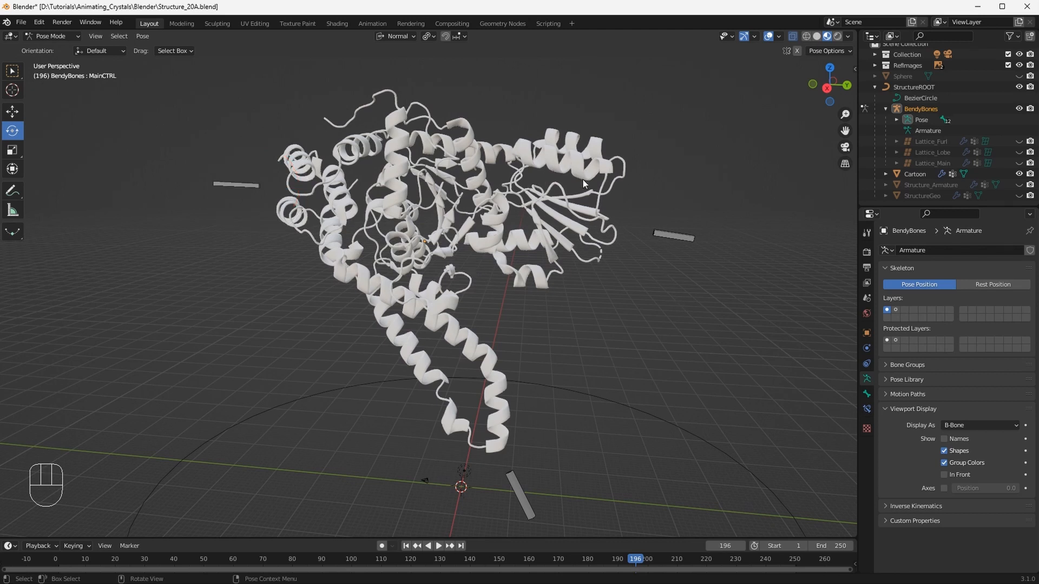
pyautogui.hotkey('ctrl', 'Tab')
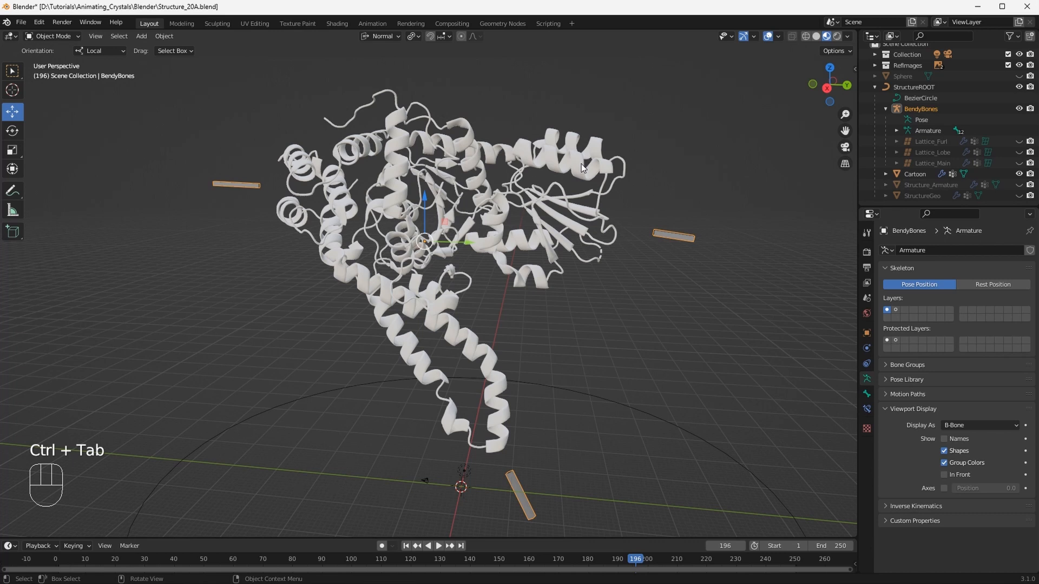
pyautogui.click(582, 167)
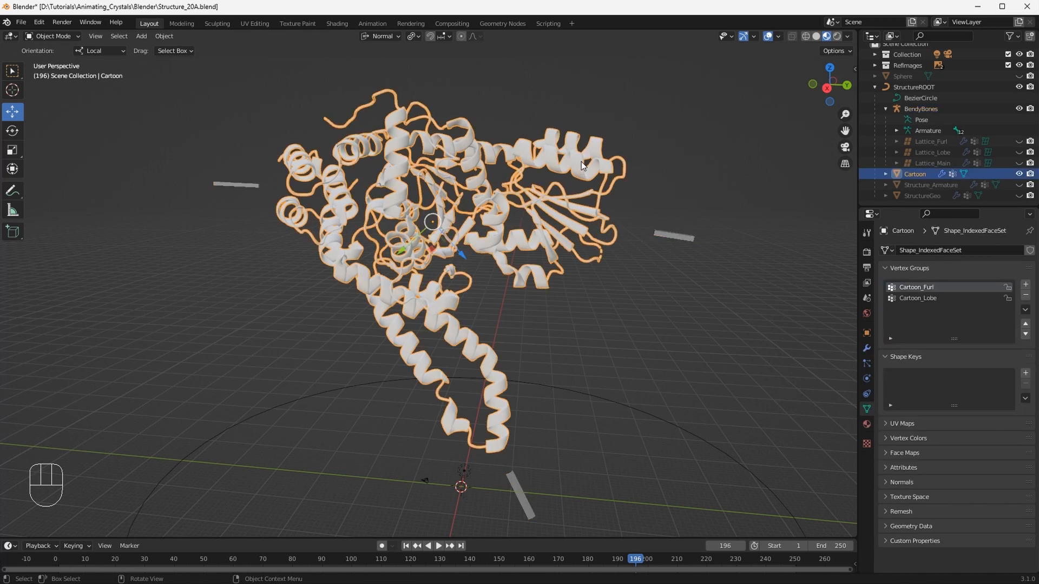
pyautogui.click(866, 348)
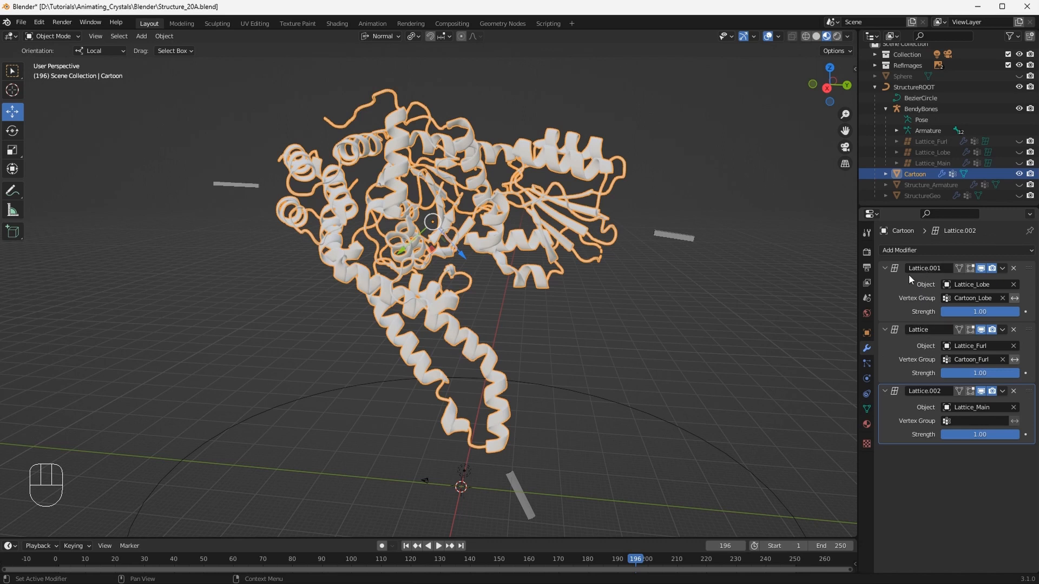
pyautogui.click(914, 184)
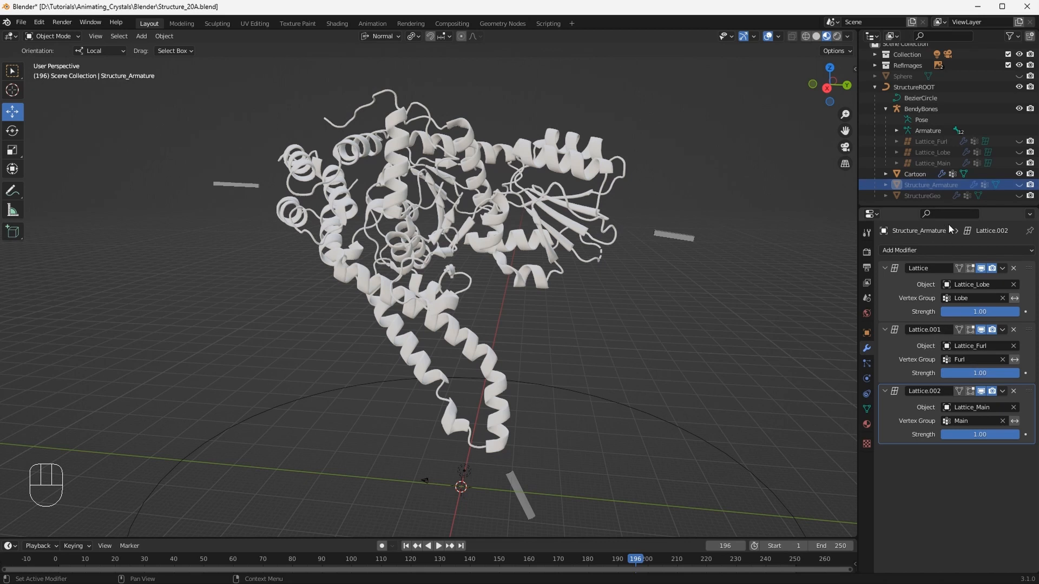
pyautogui.click(924, 174)
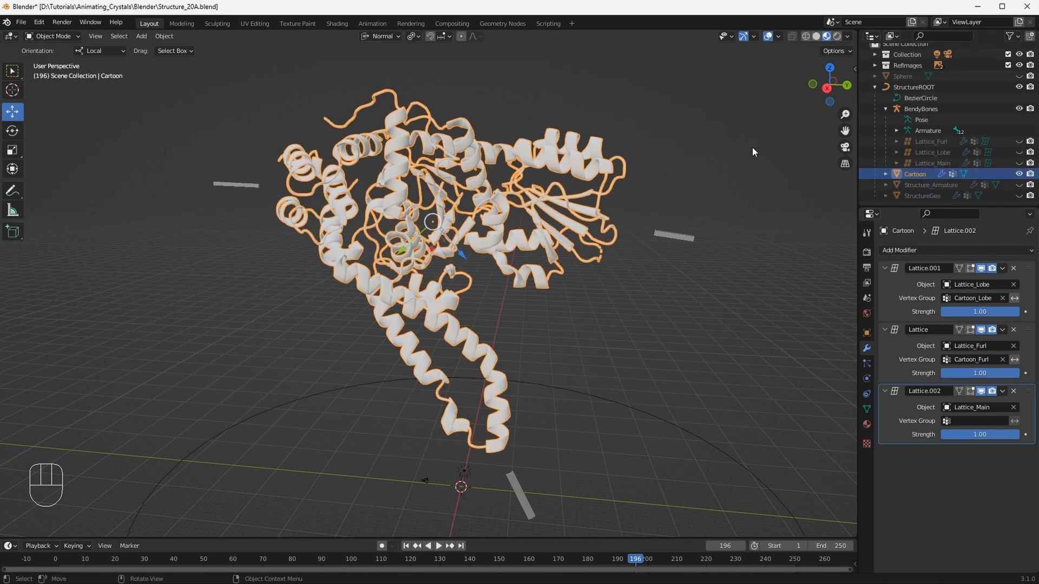
pyautogui.click(866, 409)
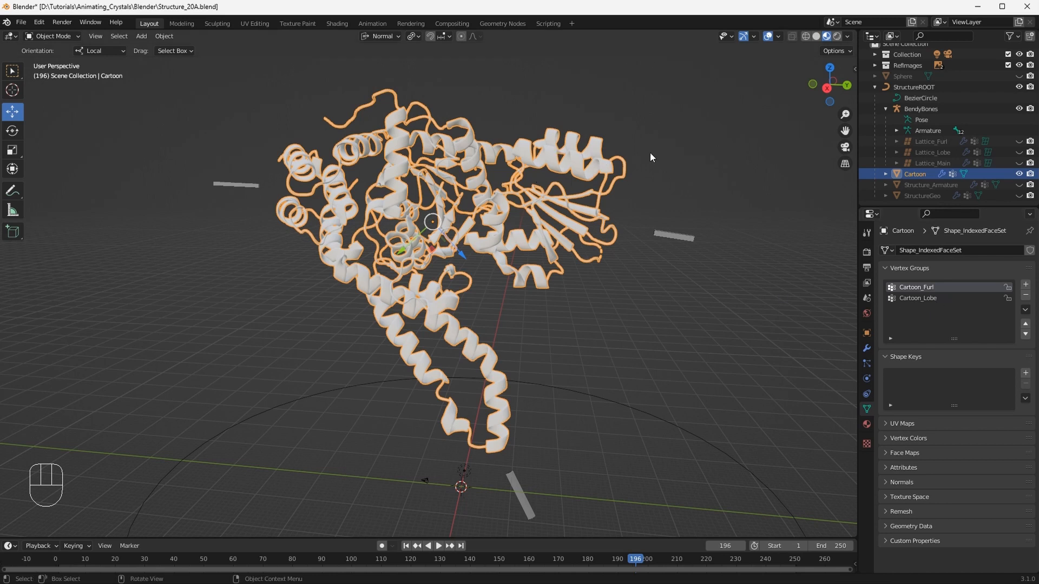
# Put BendyBones in Pose Mode and test moving LobeCTRL and FurlCTRL on the Cartoon model, cancelling each move
pyautogui.click(676, 238)
pyautogui.hotkey('ctrl', 'Tab')
pyautogui.click(677, 233)
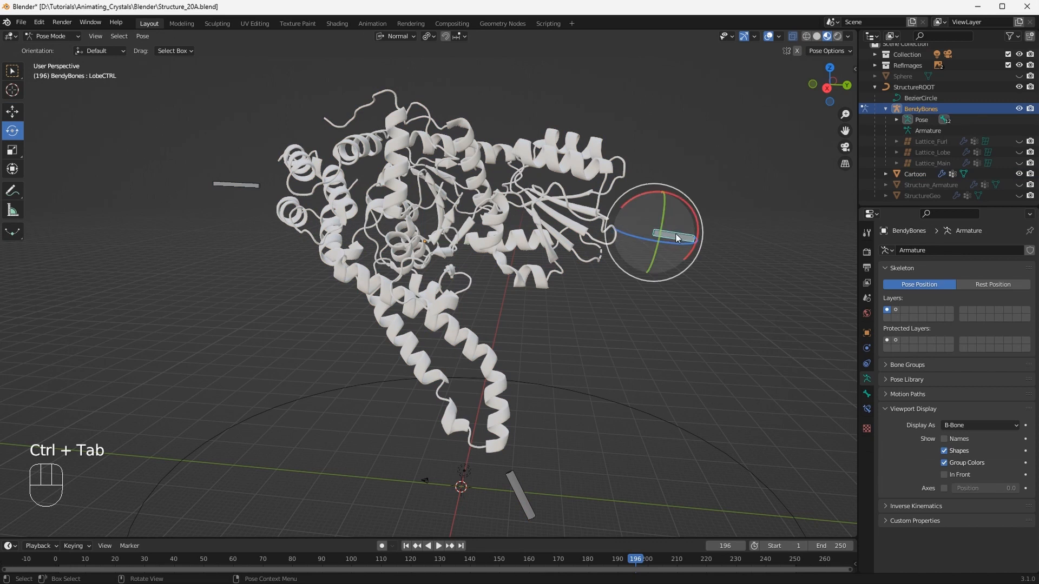
pyautogui.press('g')
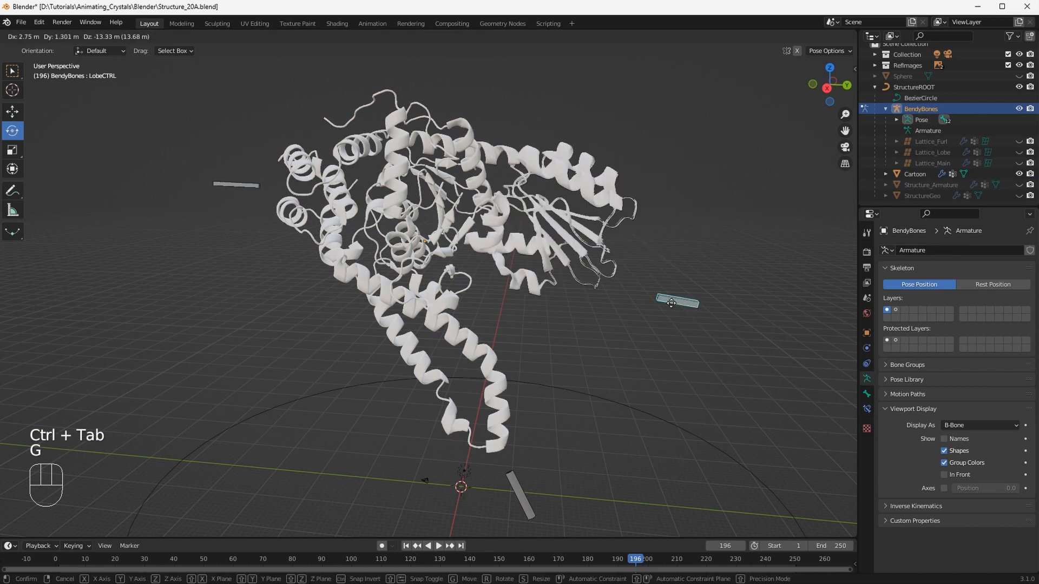
pyautogui.press('Escape')
pyautogui.click(517, 493)
pyautogui.press('g')
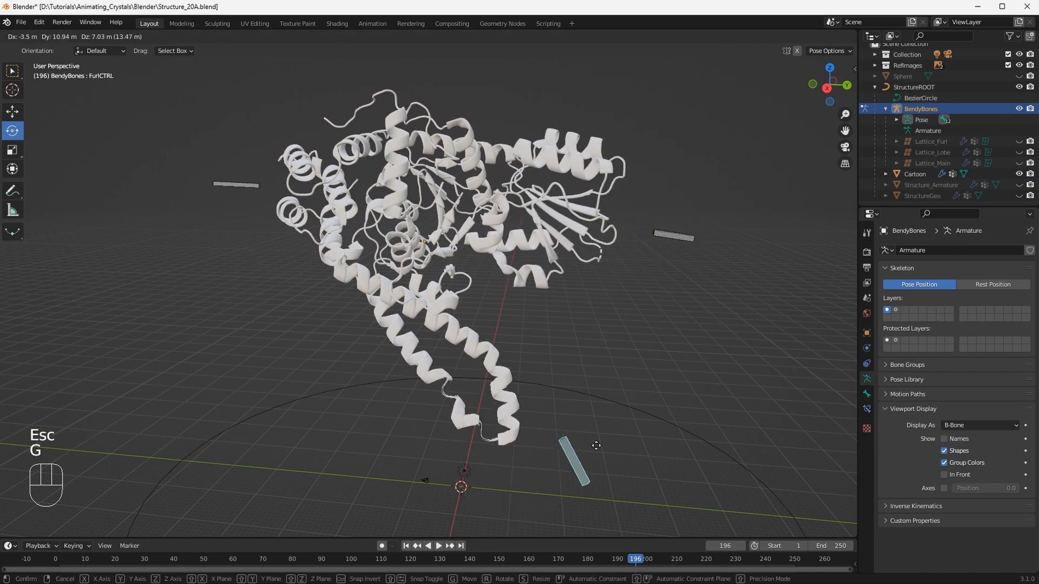
pyautogui.press('Escape')
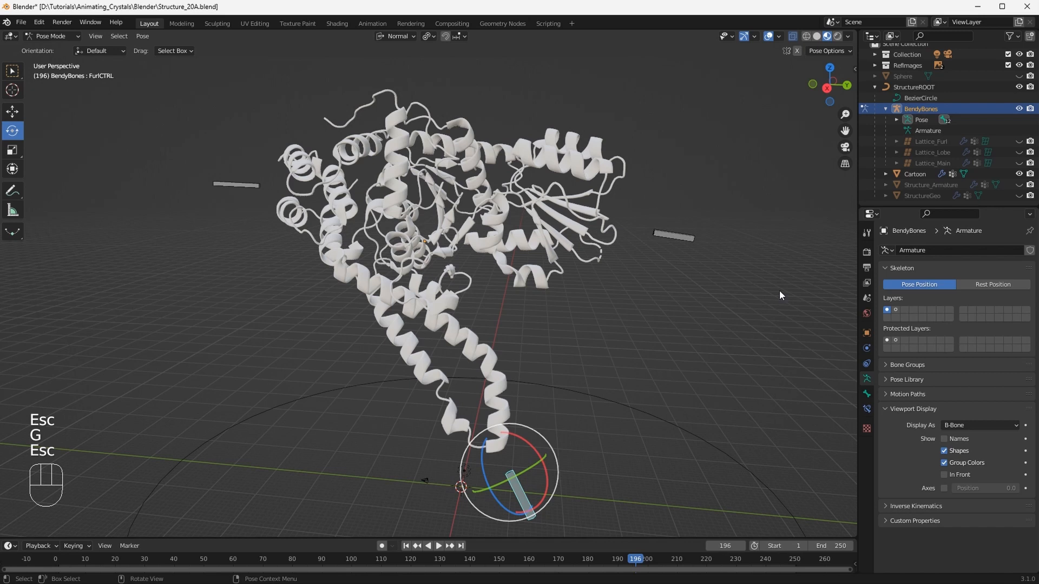
# Show StructureGeo together with Cartoon and test moving FurlCTRL and LobeCTRL, cancelling both moves
pyautogui.click(1019, 195)
pyautogui.moveTo(584, 268); pyautogui.dragTo(598, 264, button='middle')
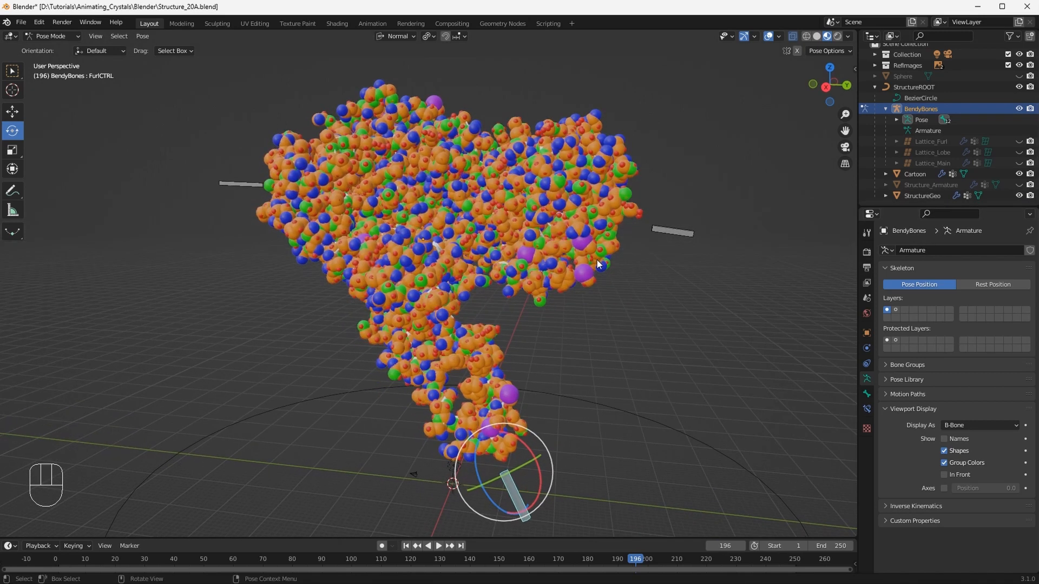
pyautogui.press('g')
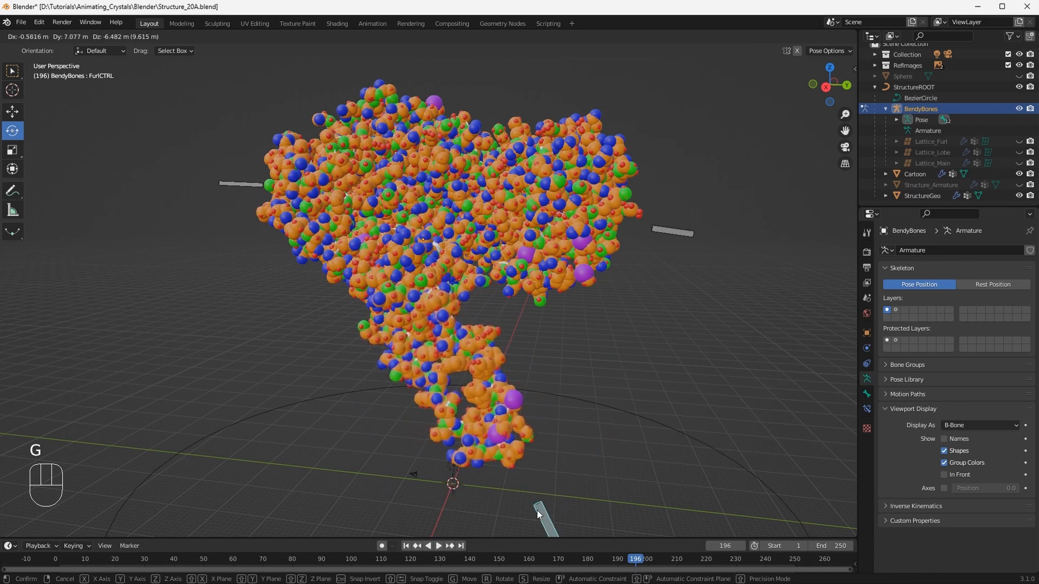
pyautogui.press('Escape')
pyautogui.click(672, 235)
pyautogui.press('g')
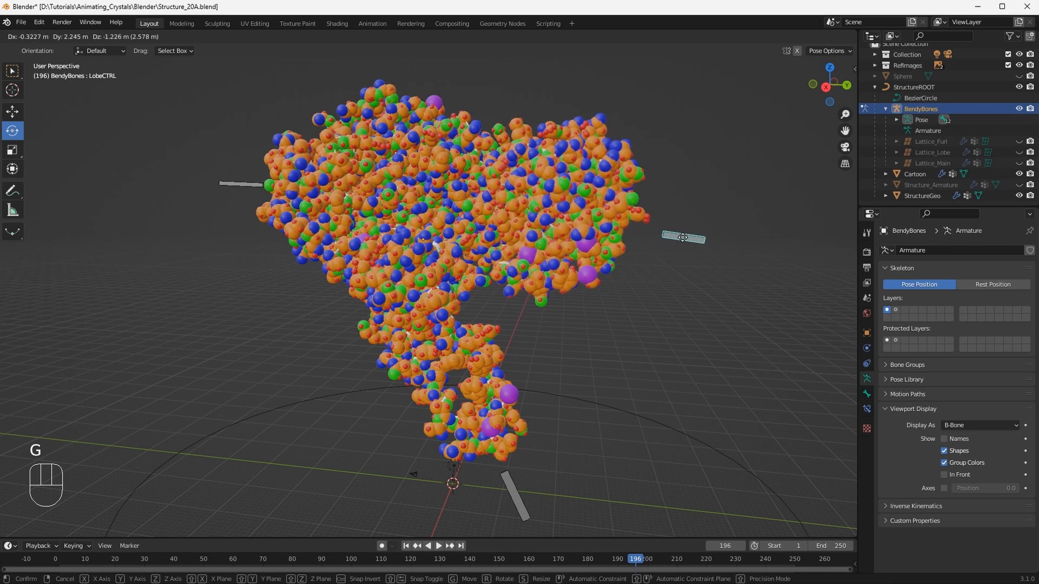
pyautogui.press('Escape')
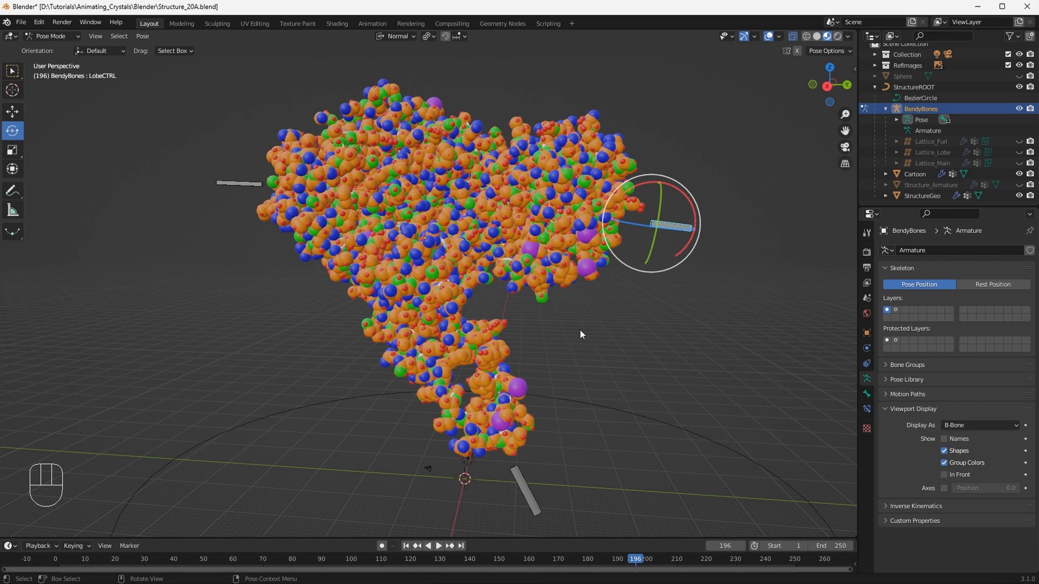
# Play the animation to check the structure, try lowering LobeCTRL during playback, undo that move and stop playback
pyautogui.press('space')
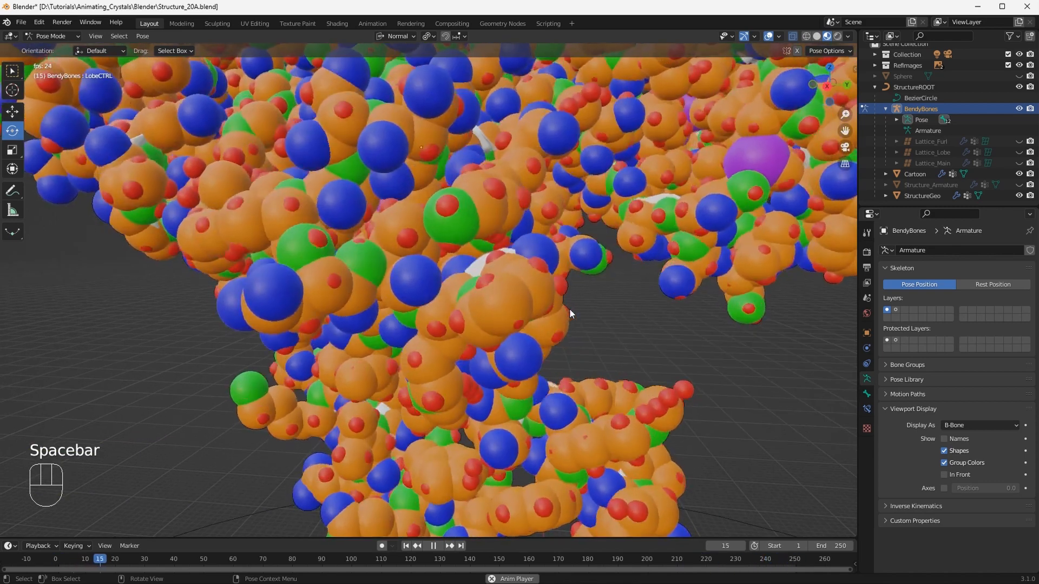
pyautogui.press('space')
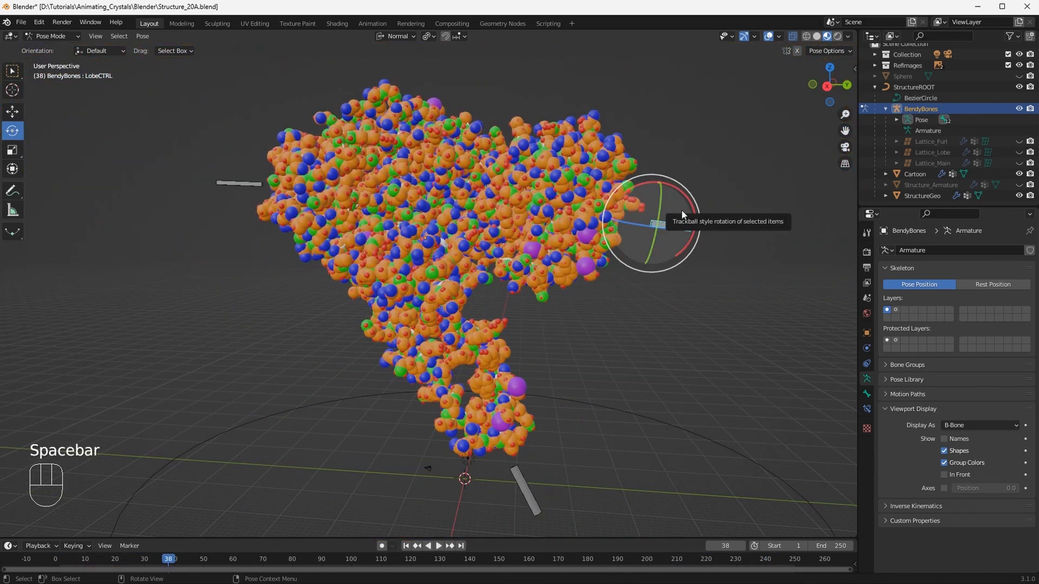
pyautogui.press('g')
pyautogui.click(688, 279)
pyautogui.press('space')
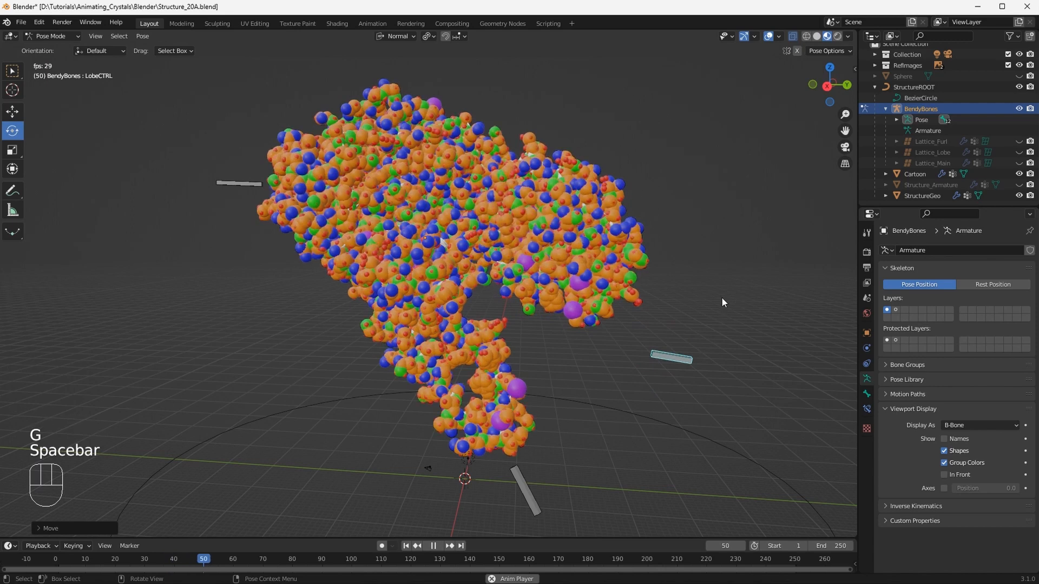
pyautogui.keyDown('shift'); pyautogui.moveTo(714, 289); pyautogui.dragTo(463, 303, button='middle'); pyautogui.keyUp('shift')
pyautogui.hotkey('ctrl', 'z')
pyautogui.press('space')
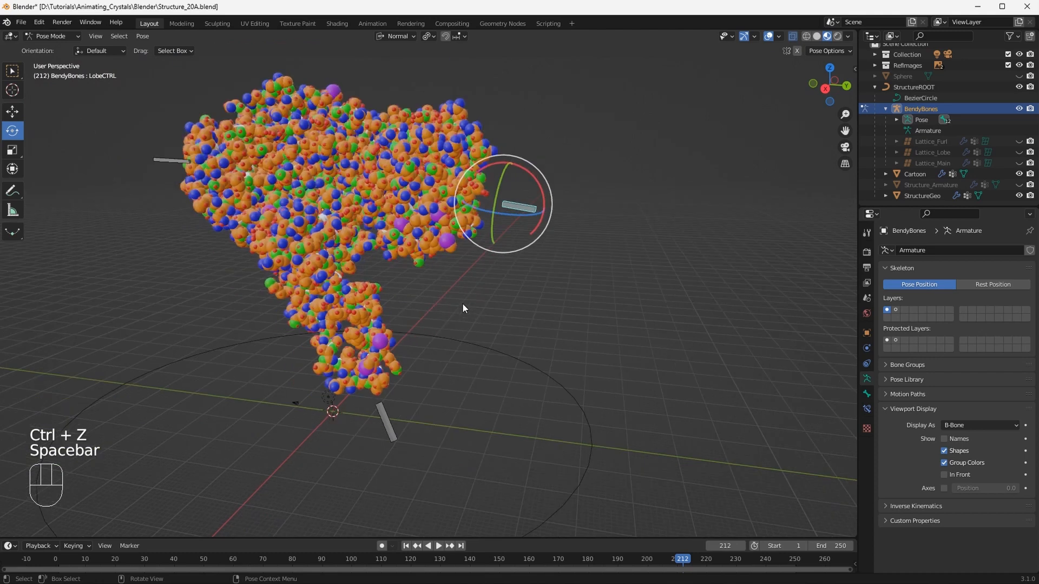
# Return to Object Mode, select the StructureROOT circle and move it to test that the whole rig follows
pyautogui.hotkey('ctrl', 'Tab')
pyautogui.click(523, 363)
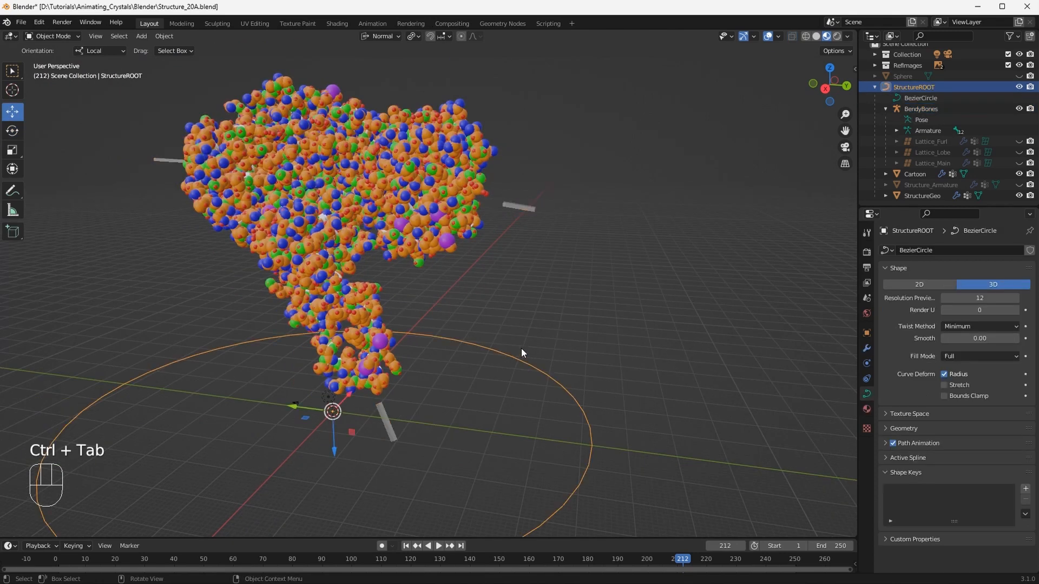
pyautogui.press('g')
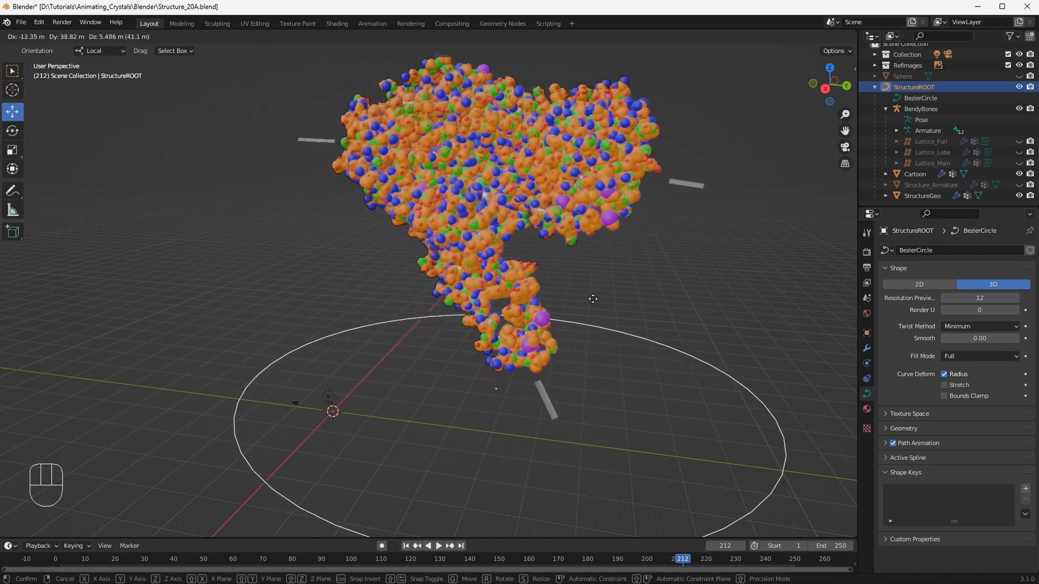
pyautogui.click(553, 297)
# Switch to the Rotate tool and tilt the StructureROOT circle slightly to test rotating the whole rig
pyautogui.moveTo(514, 331); pyautogui.dragTo(510, 329, button='middle')
pyautogui.hotkey('shift', 'space')
pyautogui.press('r')
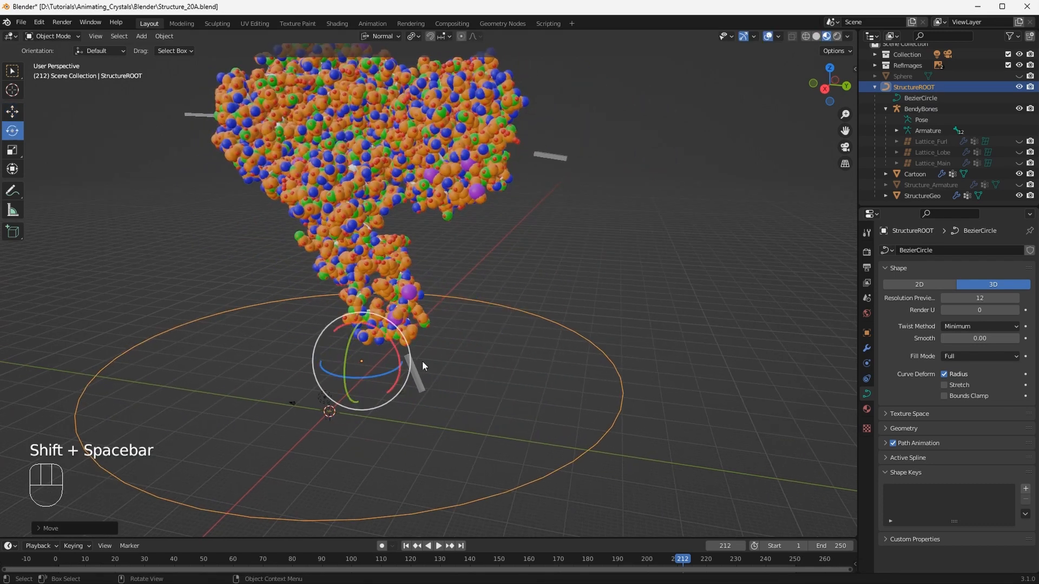
pyautogui.moveTo(387, 371); pyautogui.dragTo(403, 385)
pyautogui.press('Escape')
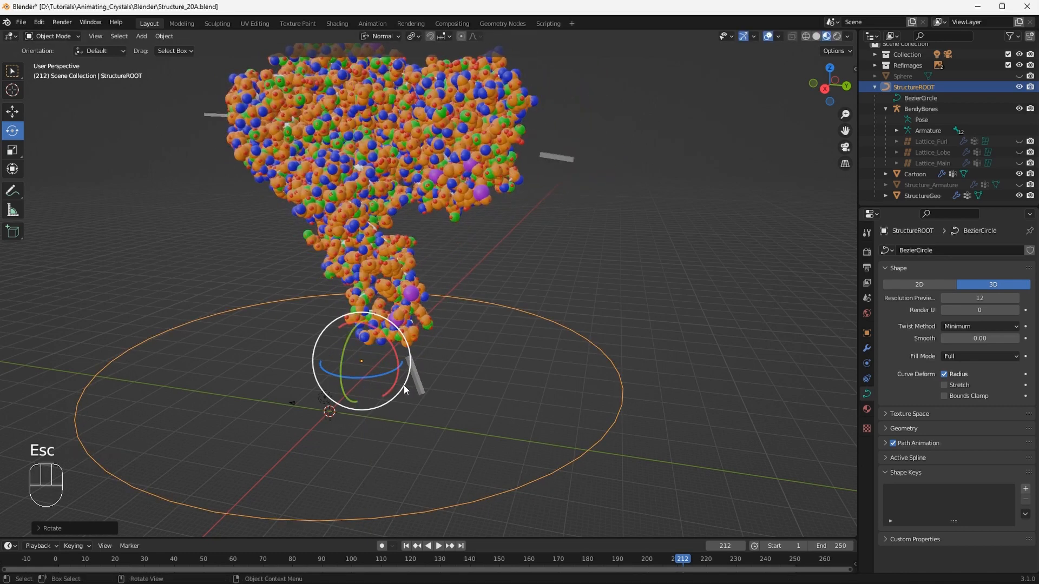